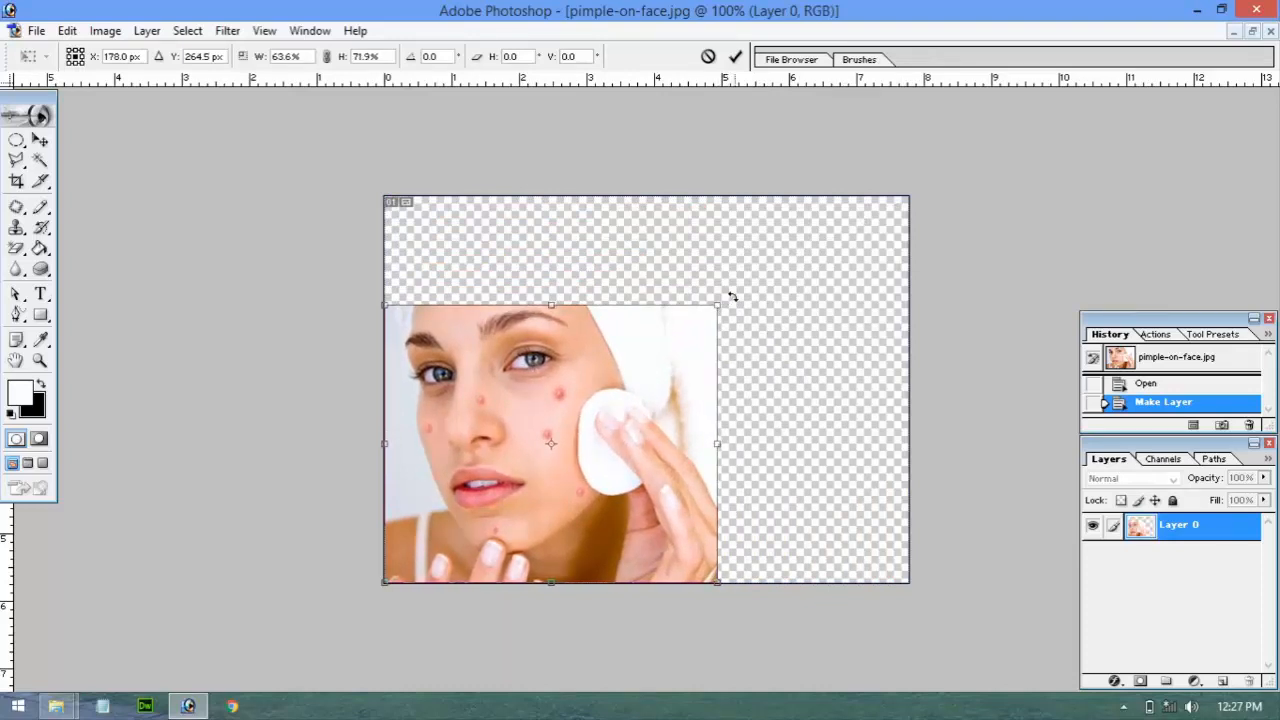
Rotate the scaled-down photo layer about 0.1°, apply the Free Transform and move the photo to the middle of the canvas
drag(732, 297, 759, 274)
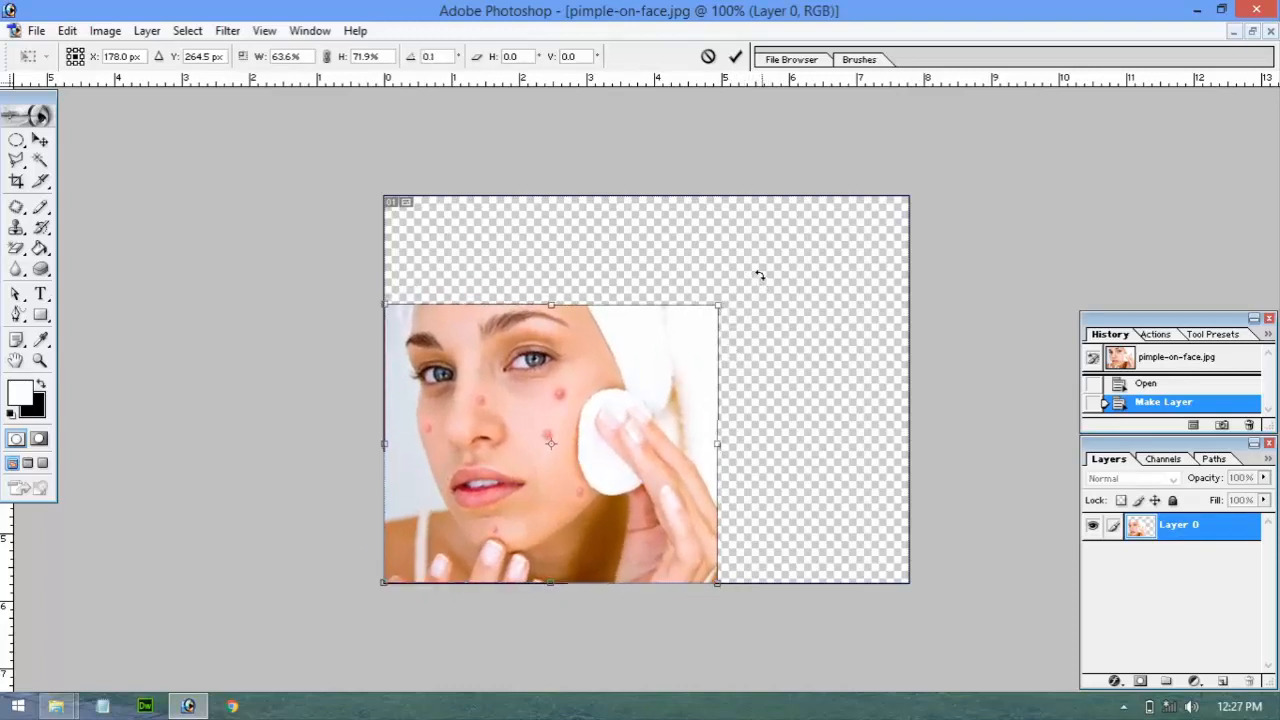
key(Return)
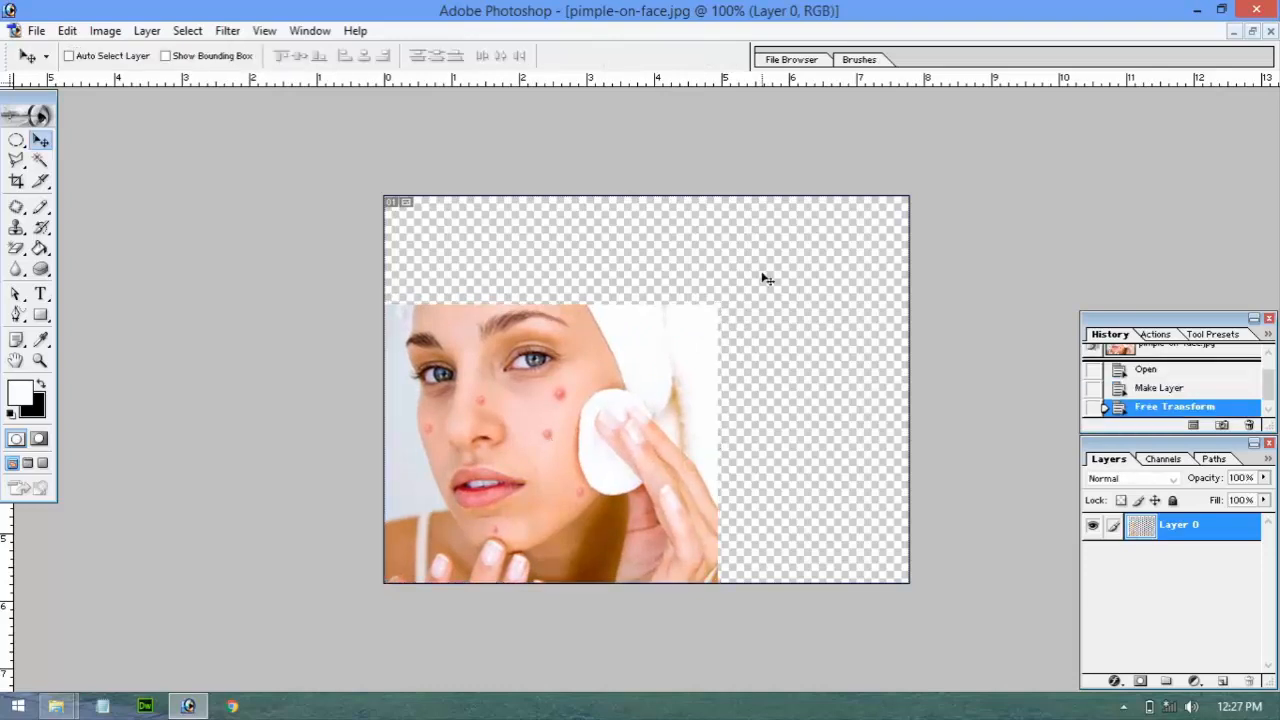
drag(495, 388, 591, 330)
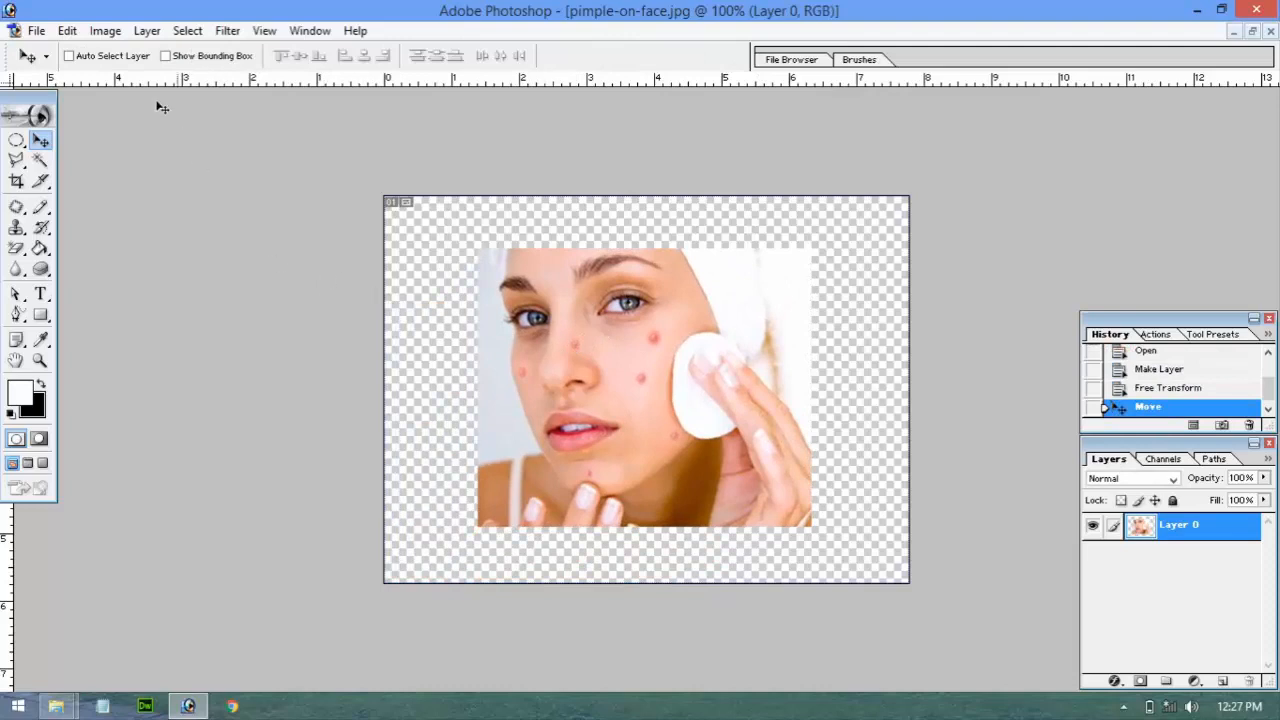
Try flipping the photo layer horizontally two times, undoing each flip
click(67, 30)
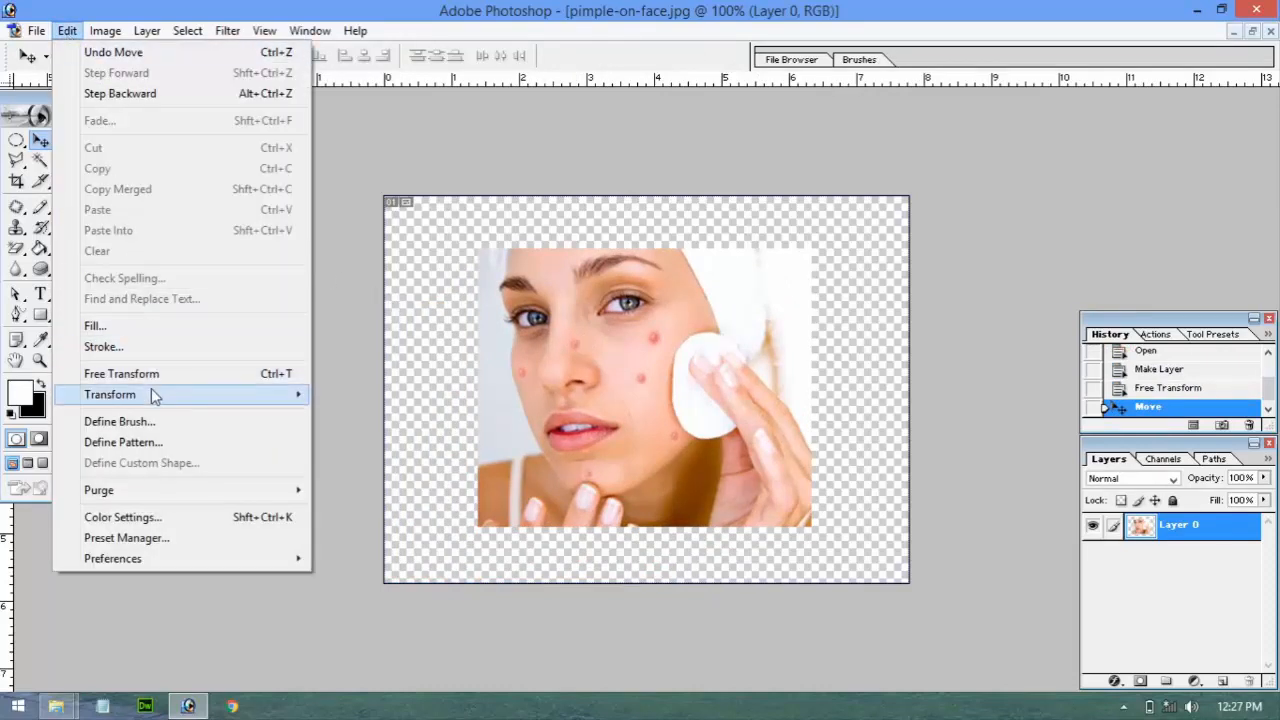
mouse_move(153, 396)
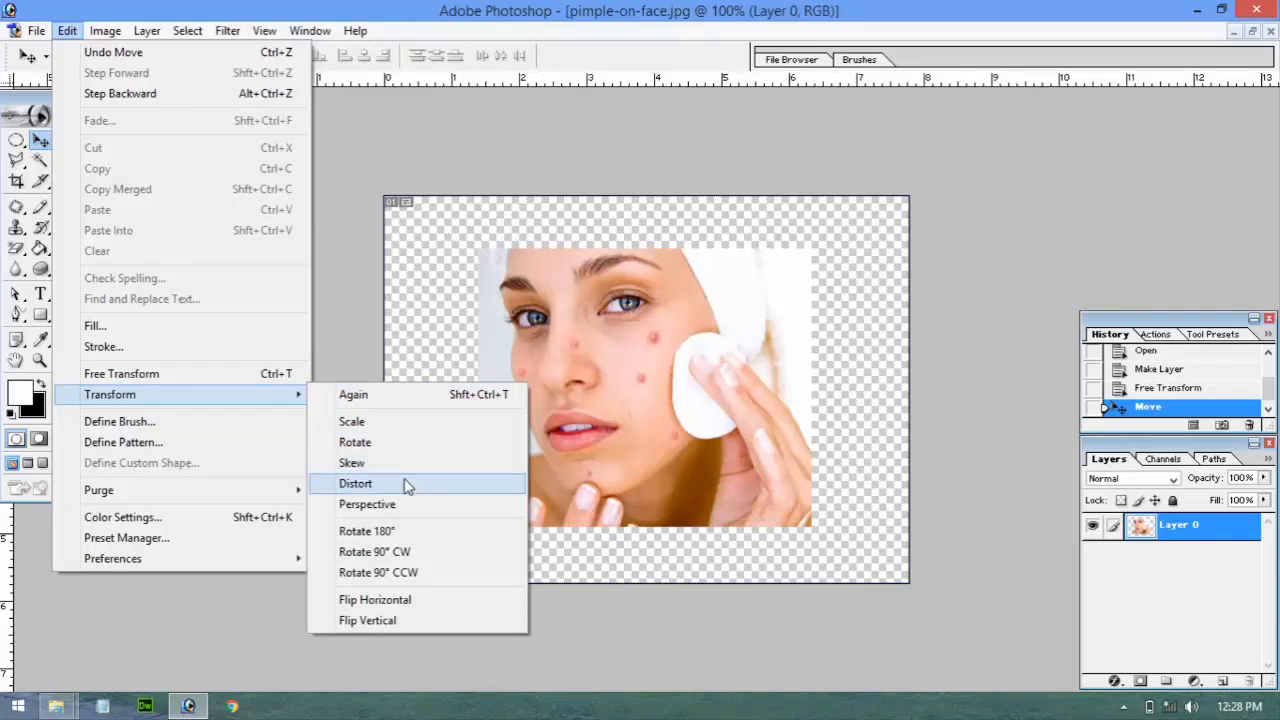
click(421, 600)
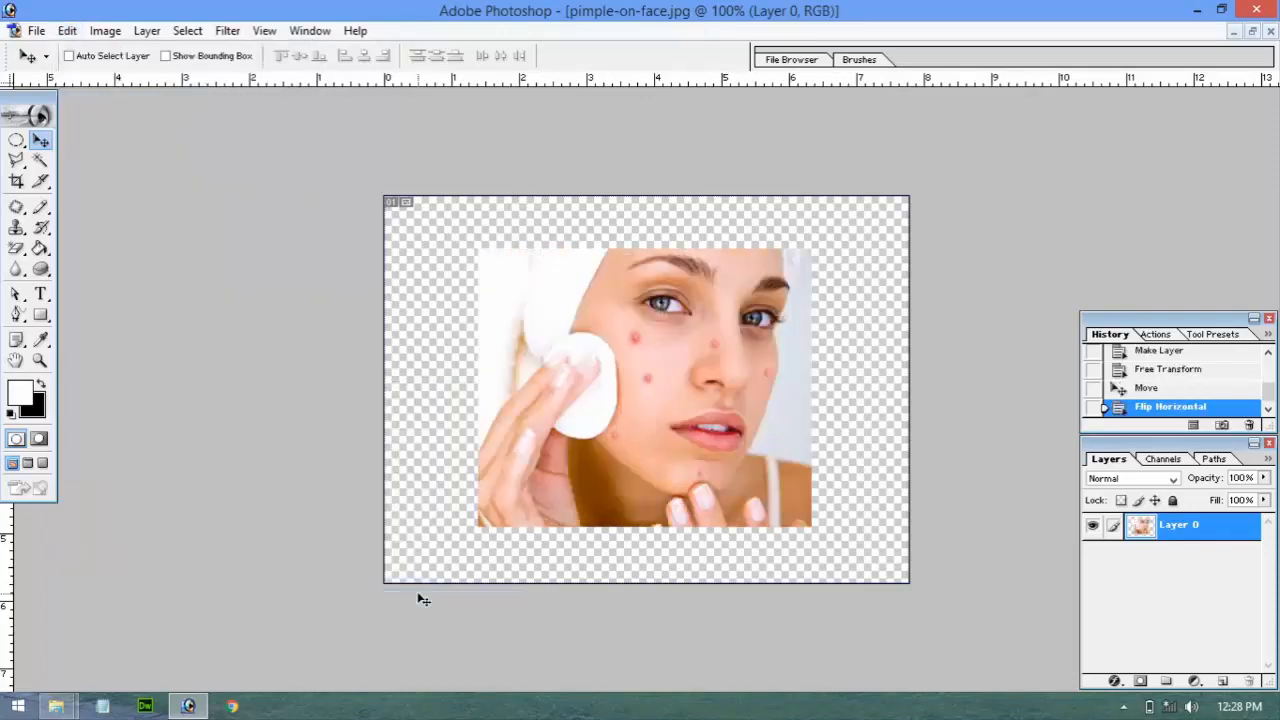
key(ctrl+z)
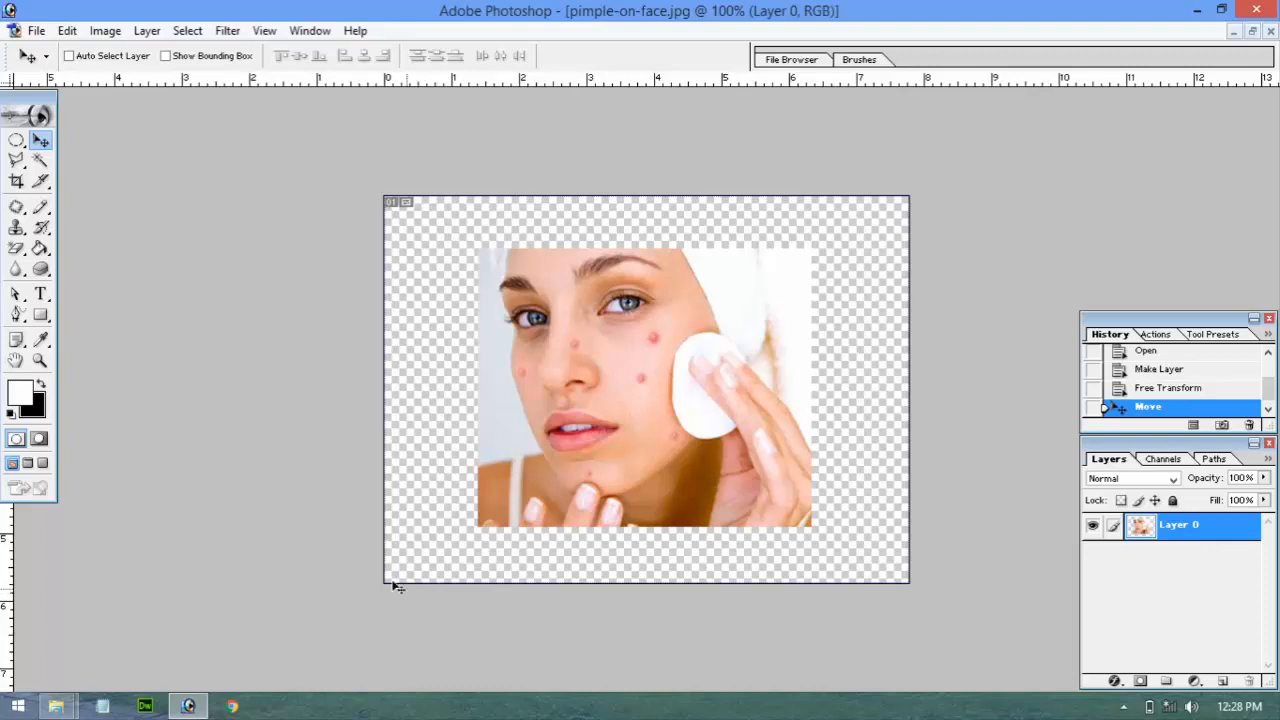
click(66, 32)
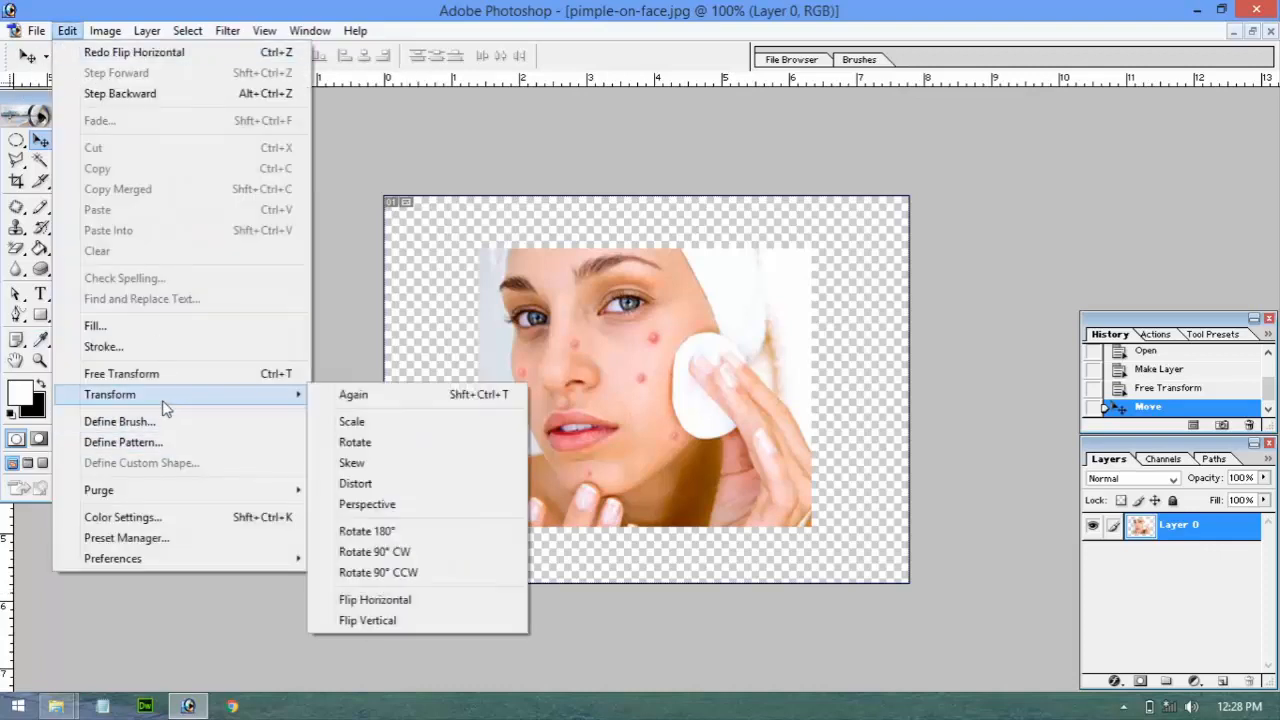
click(375, 600)
key(ctrl+z)
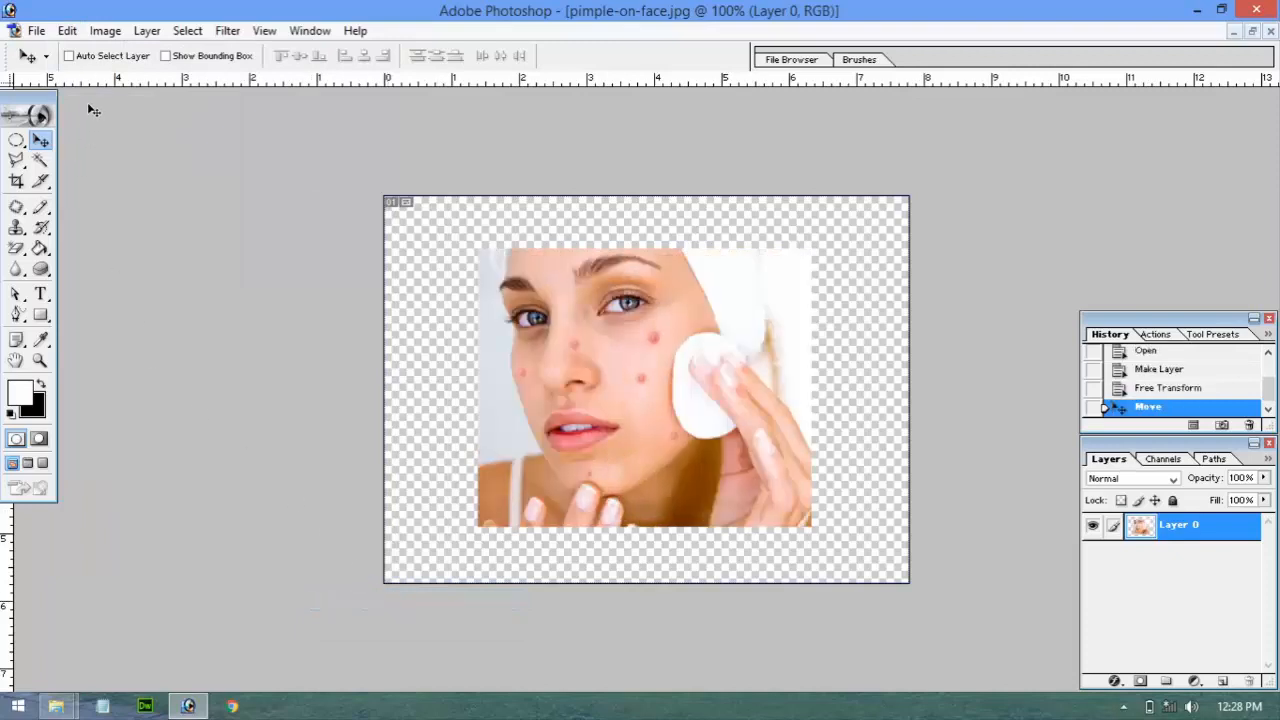
Try flipping the photo layer vertically and undo the flip
click(66, 30)
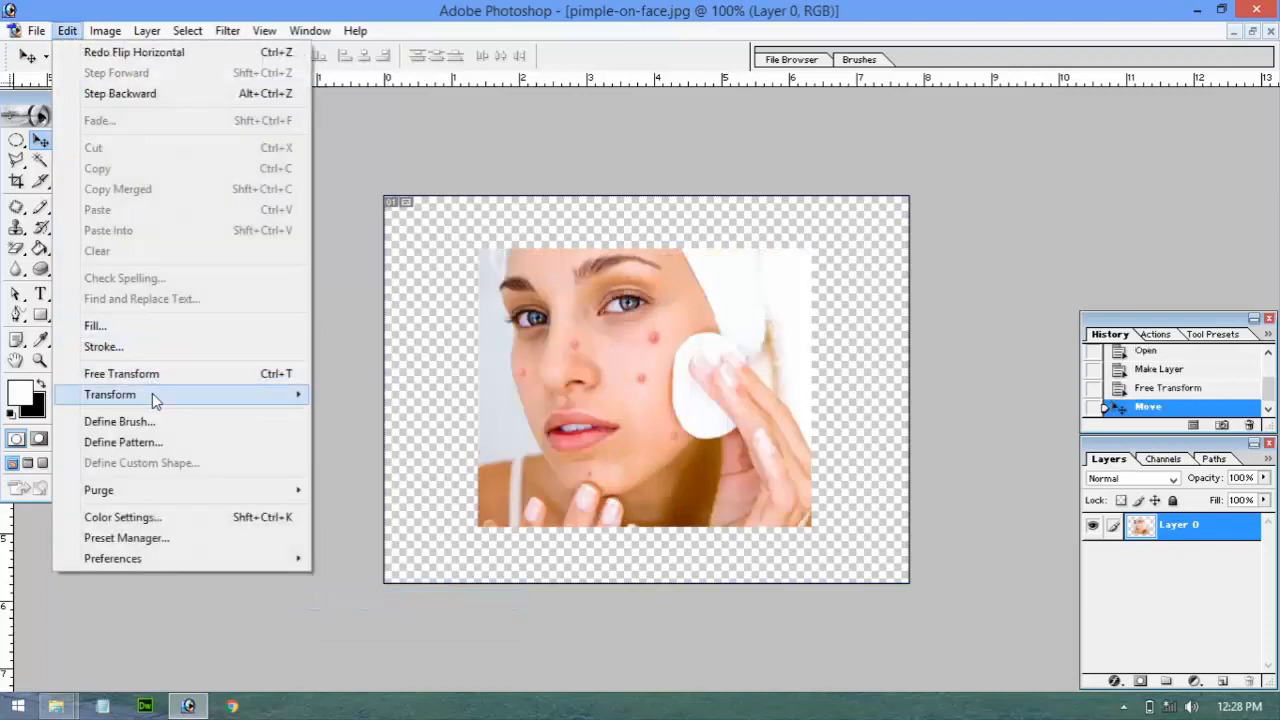
mouse_move(152, 393)
click(385, 618)
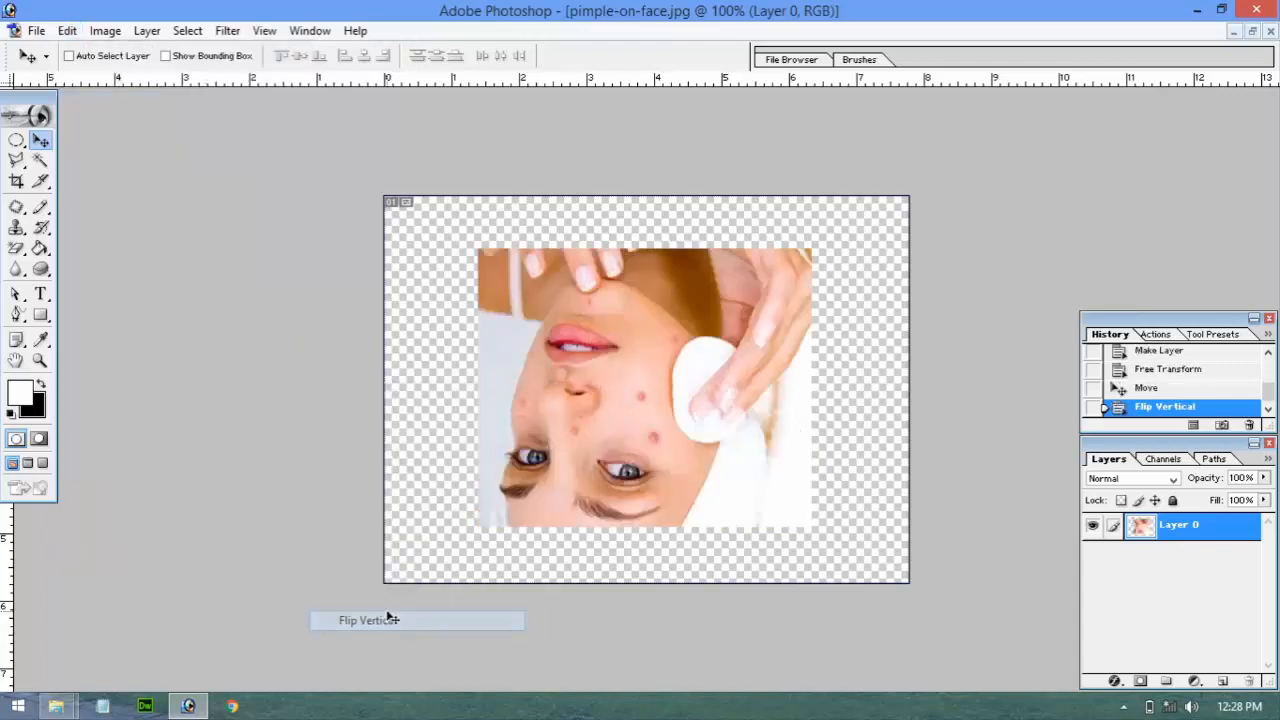
key(ctrl+z)
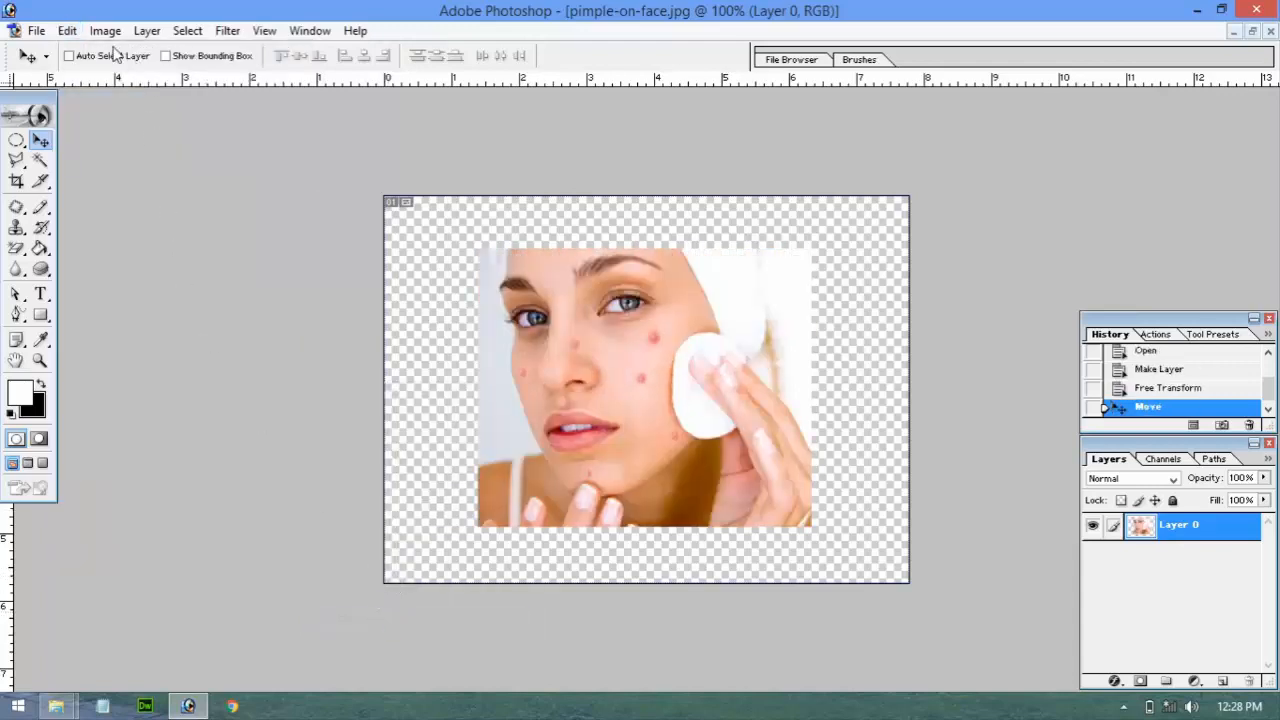
Try rotating the photo layer 90° clockwise and 90° counterclockwise, undoing each rotation
click(67, 30)
mouse_move(189, 396)
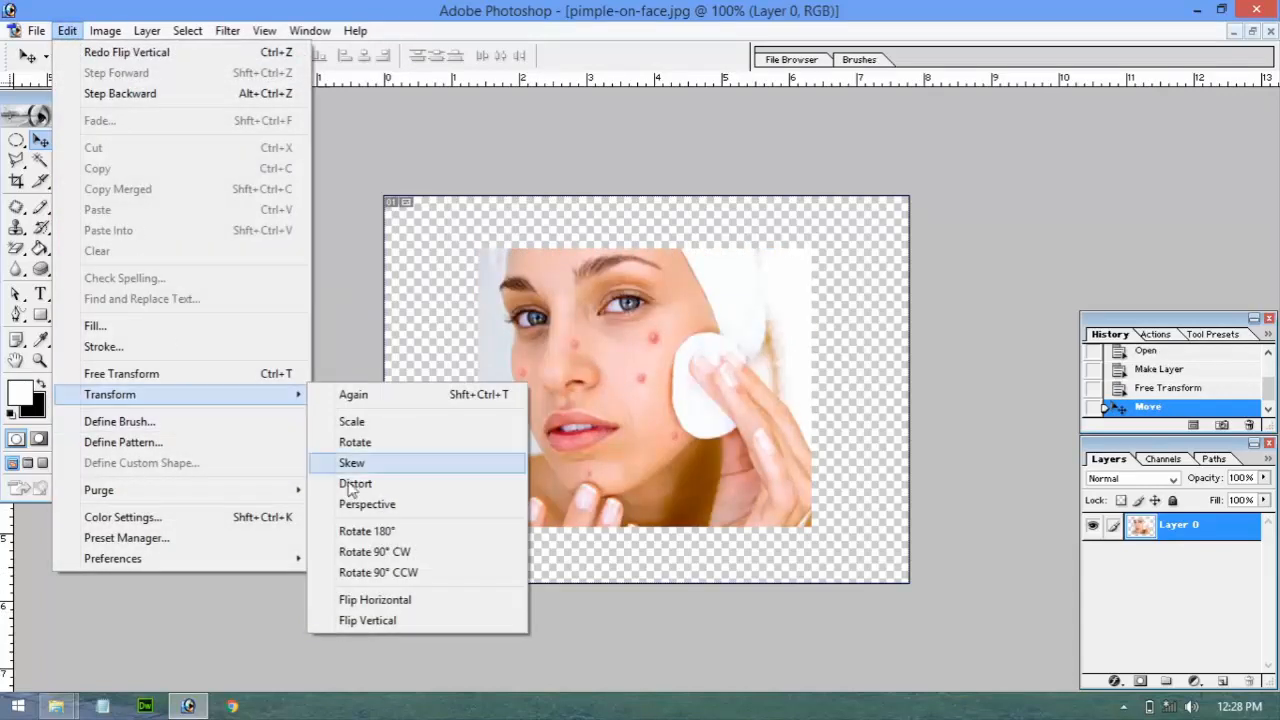
click(400, 552)
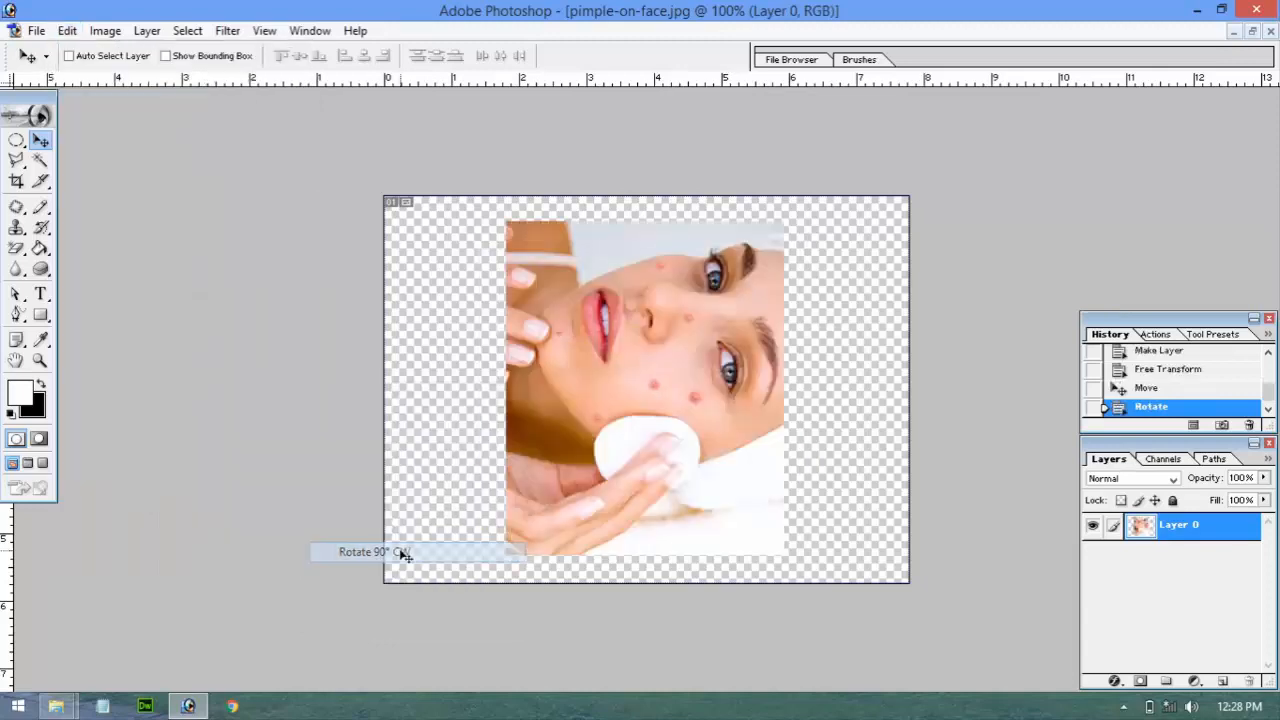
key(ctrl+z)
click(67, 30)
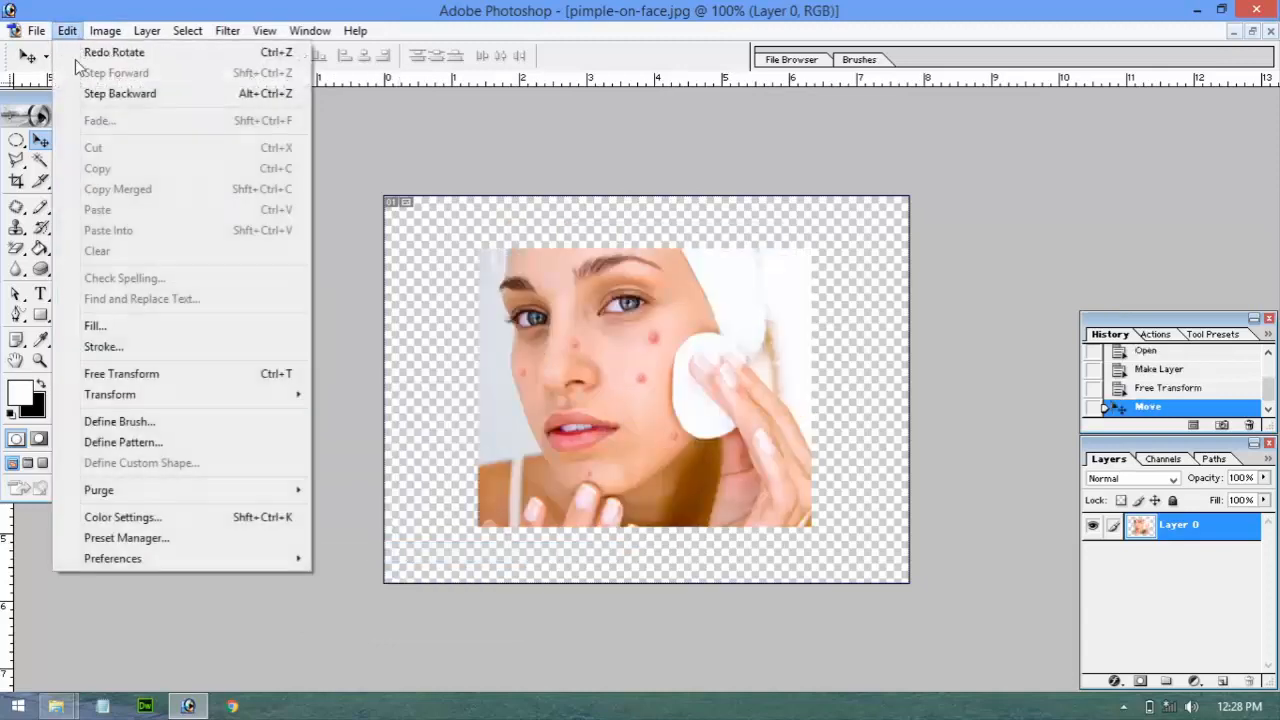
mouse_move(150, 391)
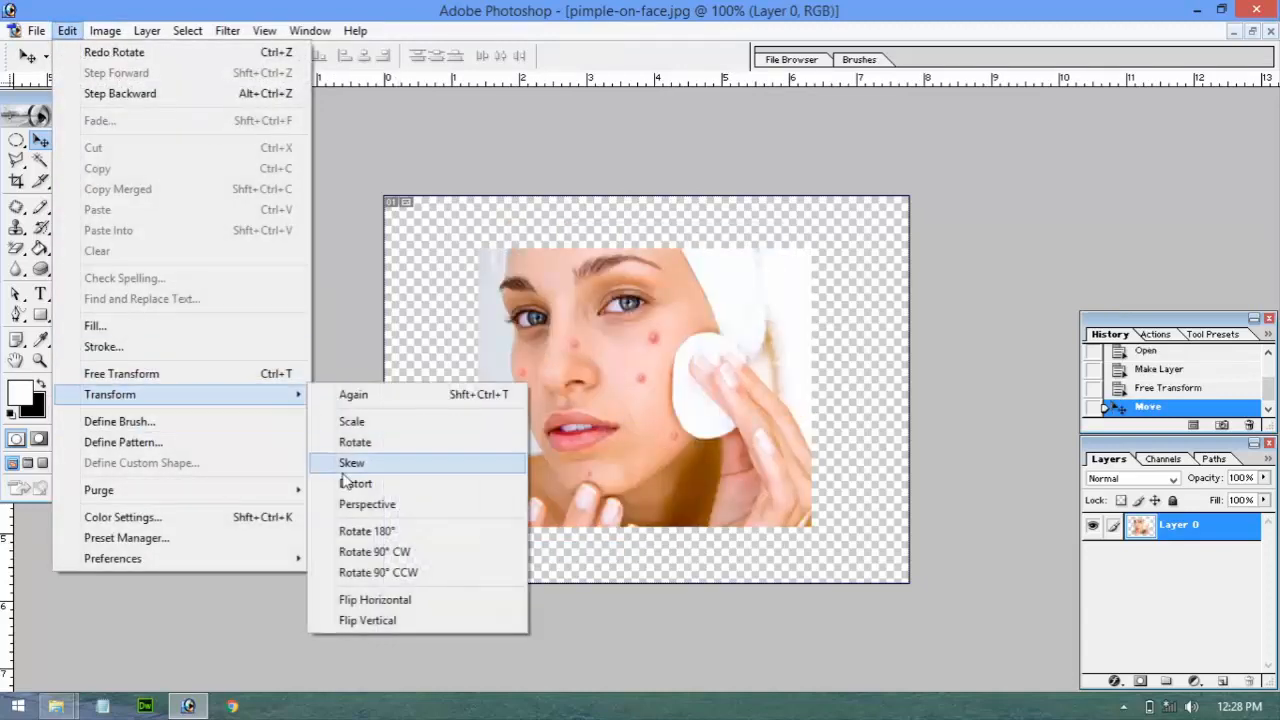
click(380, 573)
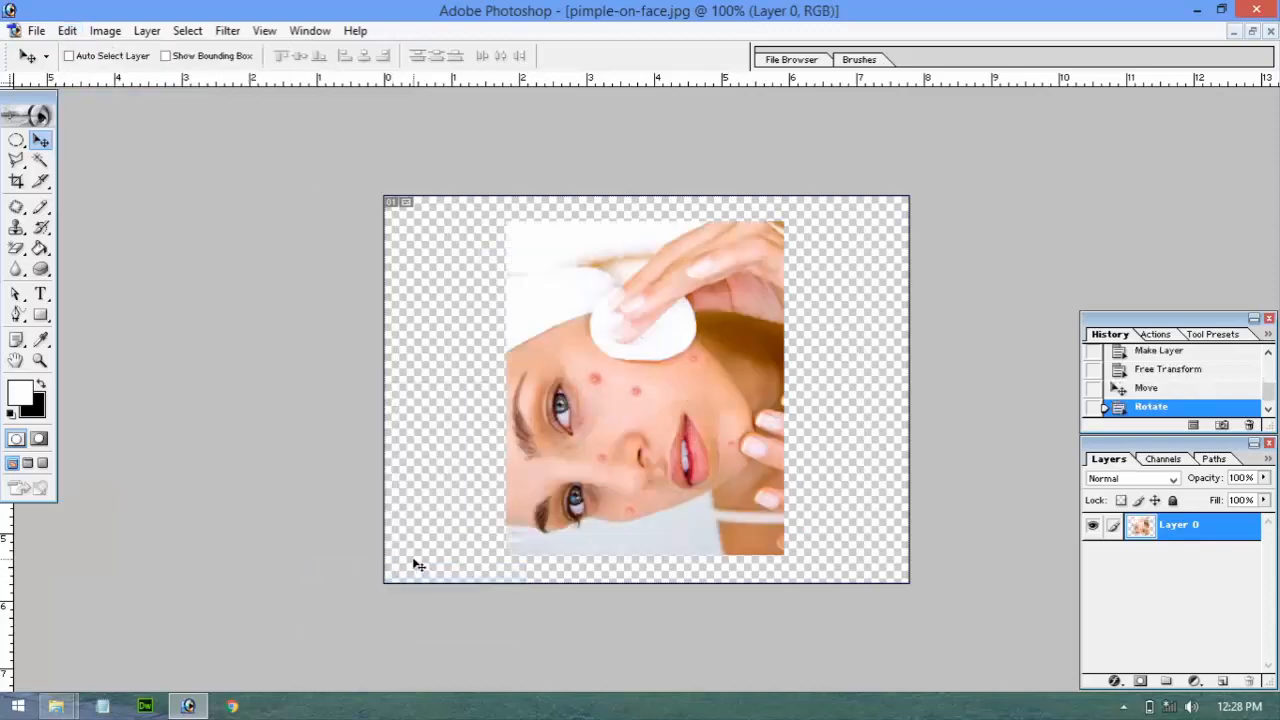
key(ctrl+z)
Try rotating the photo layer freehand by about 6.6° clockwise with Free Transform and undo the rotation
key(ctrl+t)
drag(838, 224, 872, 258)
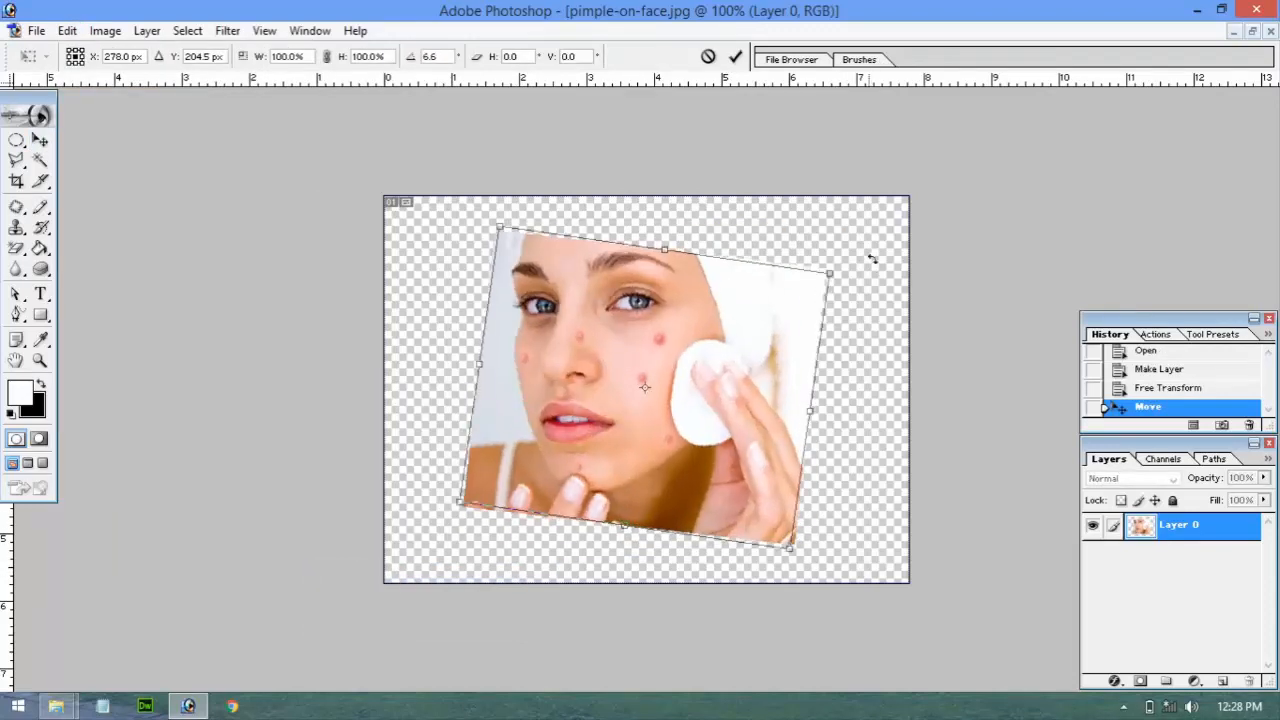
key(ctrl+z)
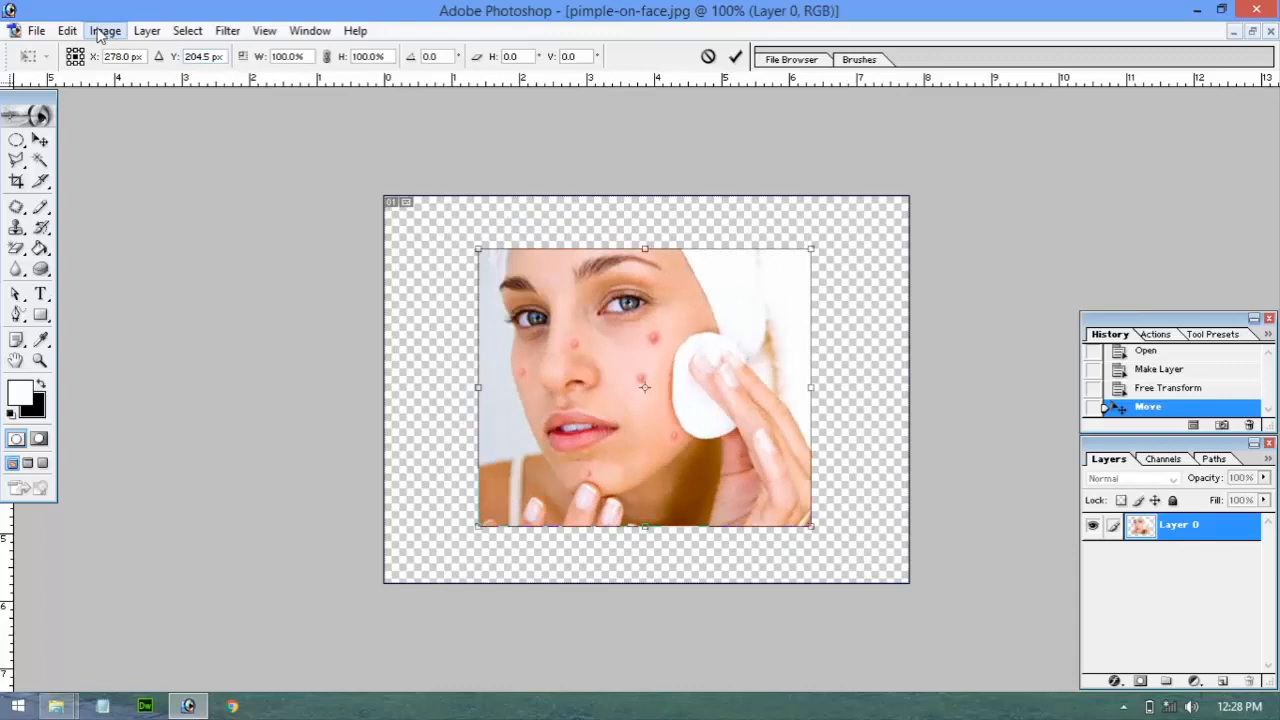
Try rotating the photo layer 180°, undo the rotation and close the Free Transform
click(67, 30)
mouse_move(190, 402)
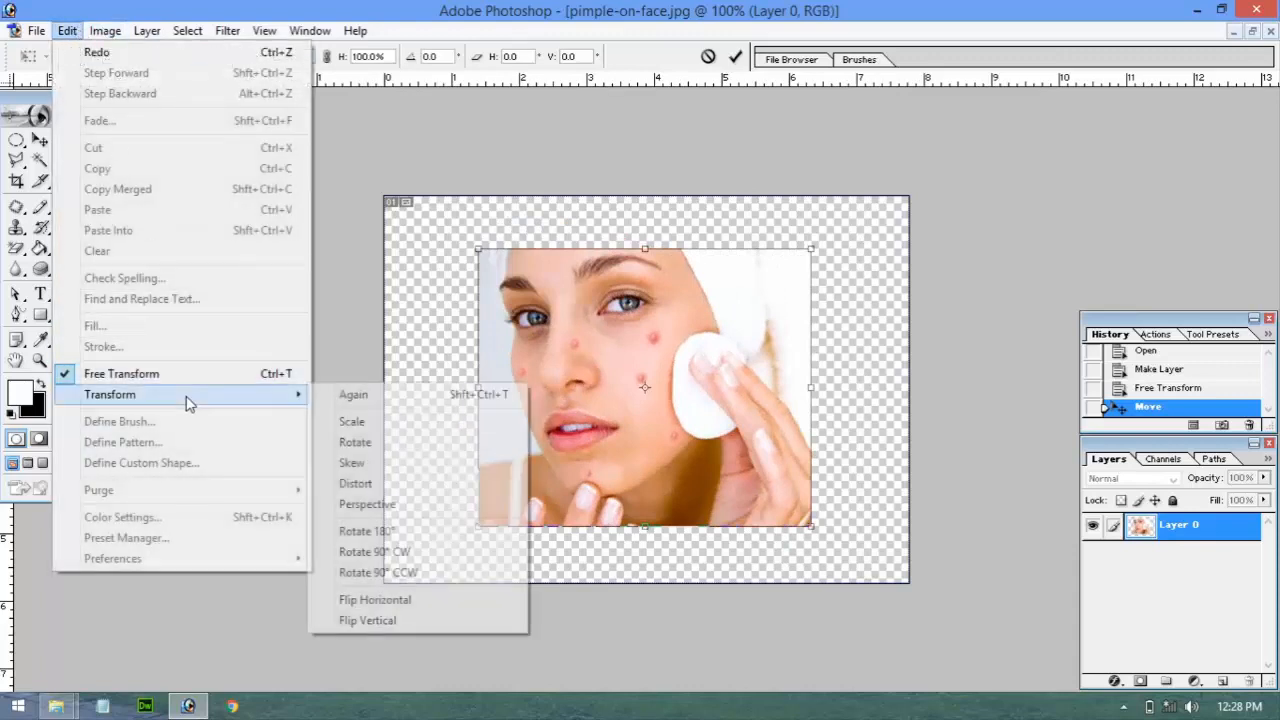
click(366, 531)
key(ctrl+z)
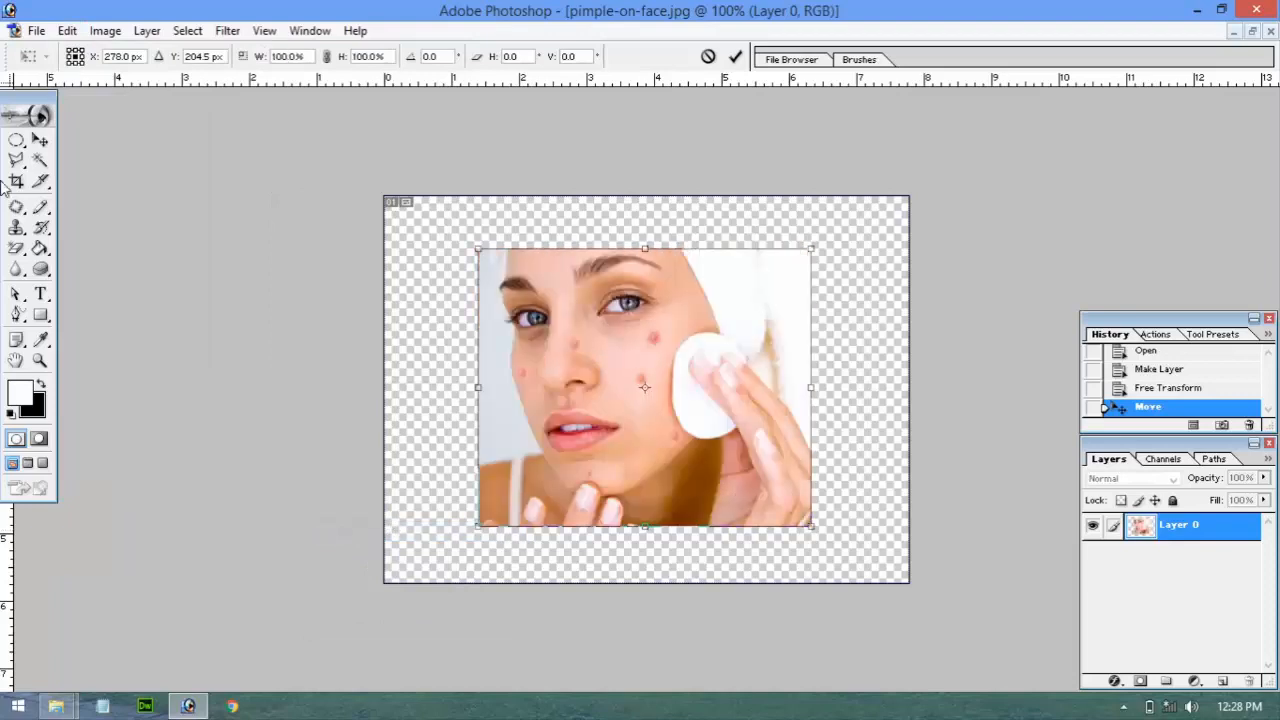
key(Return)
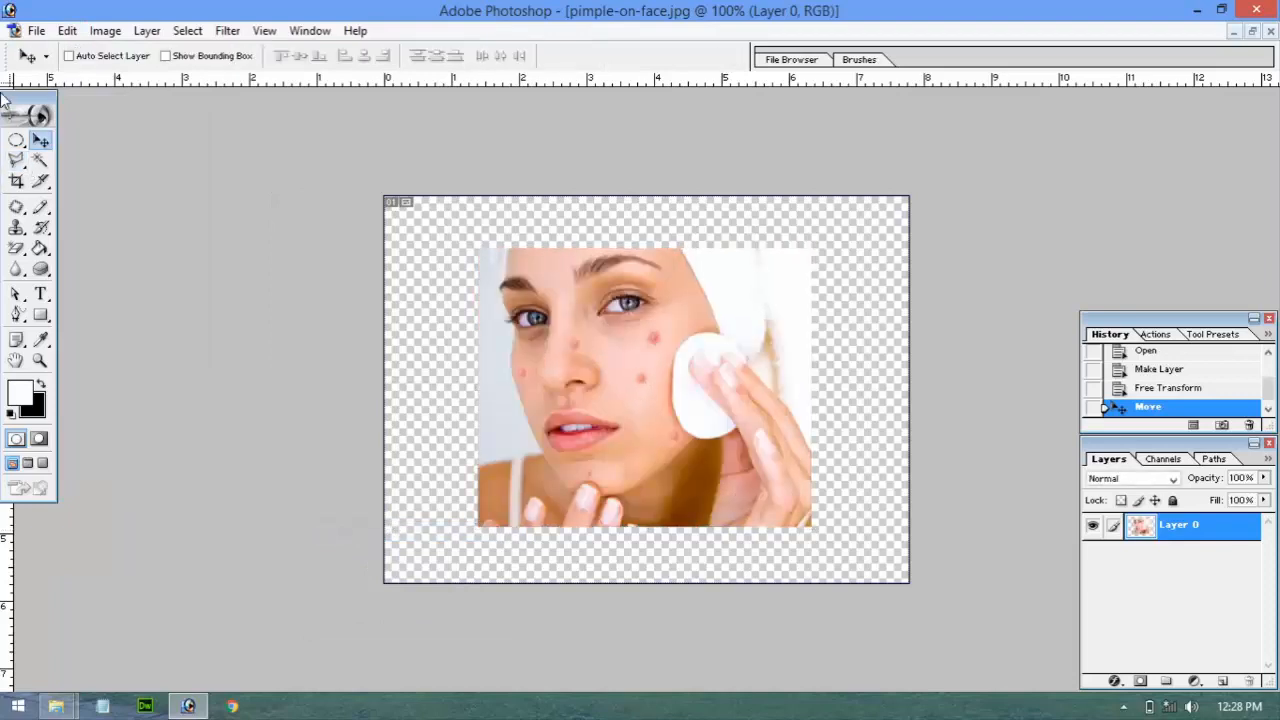
Try skewing the photo layer by pulling its upper-left and lower-left corners inward, and cancel the transform
click(67, 31)
mouse_move(173, 398)
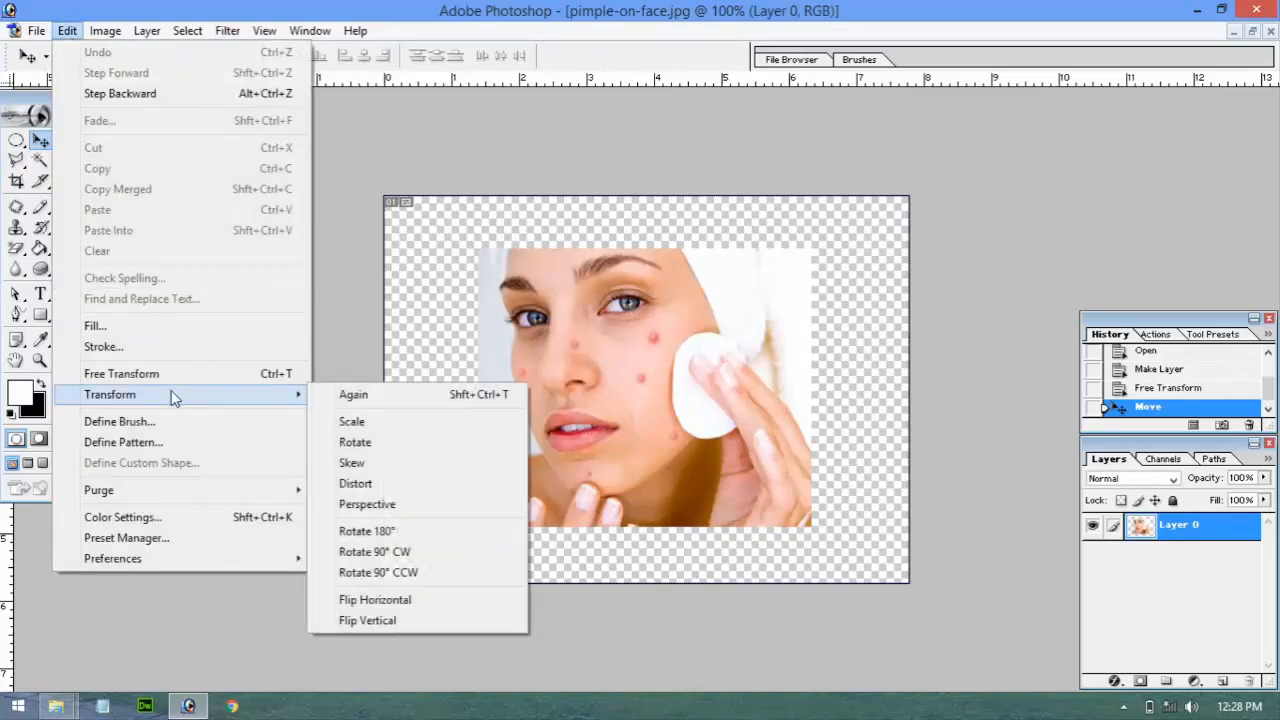
click(381, 465)
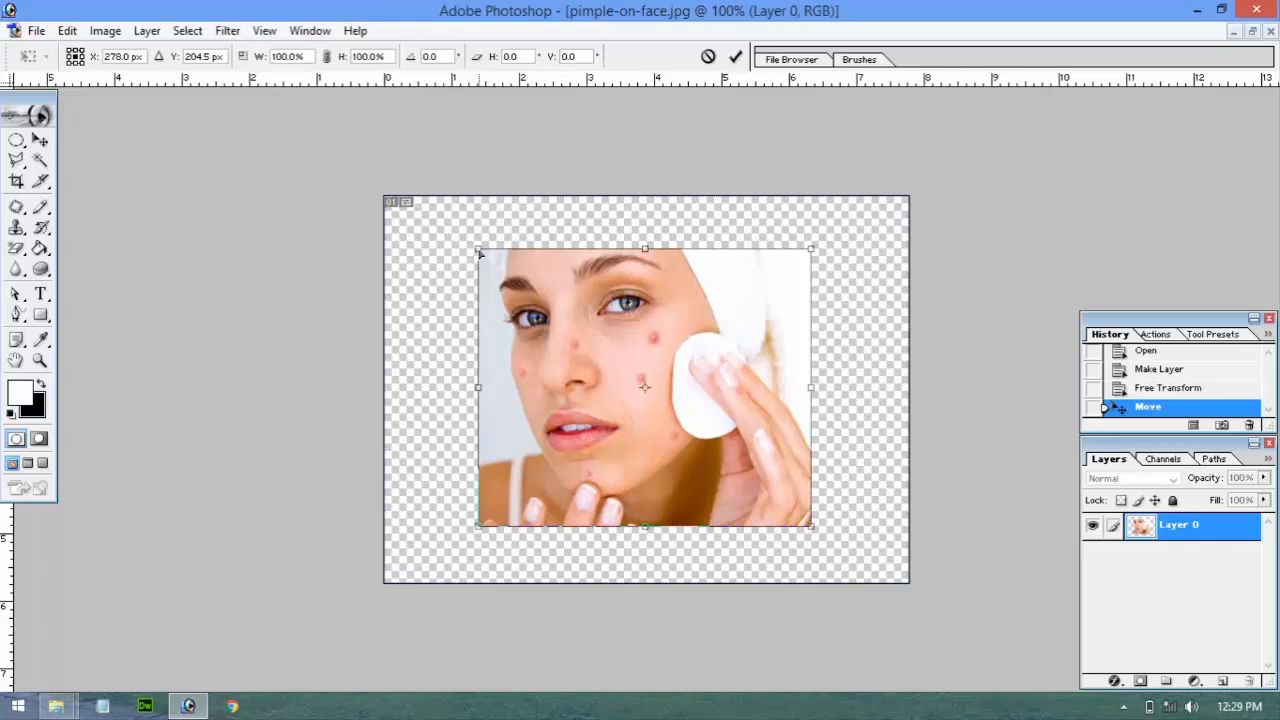
drag(480, 254, 590, 278)
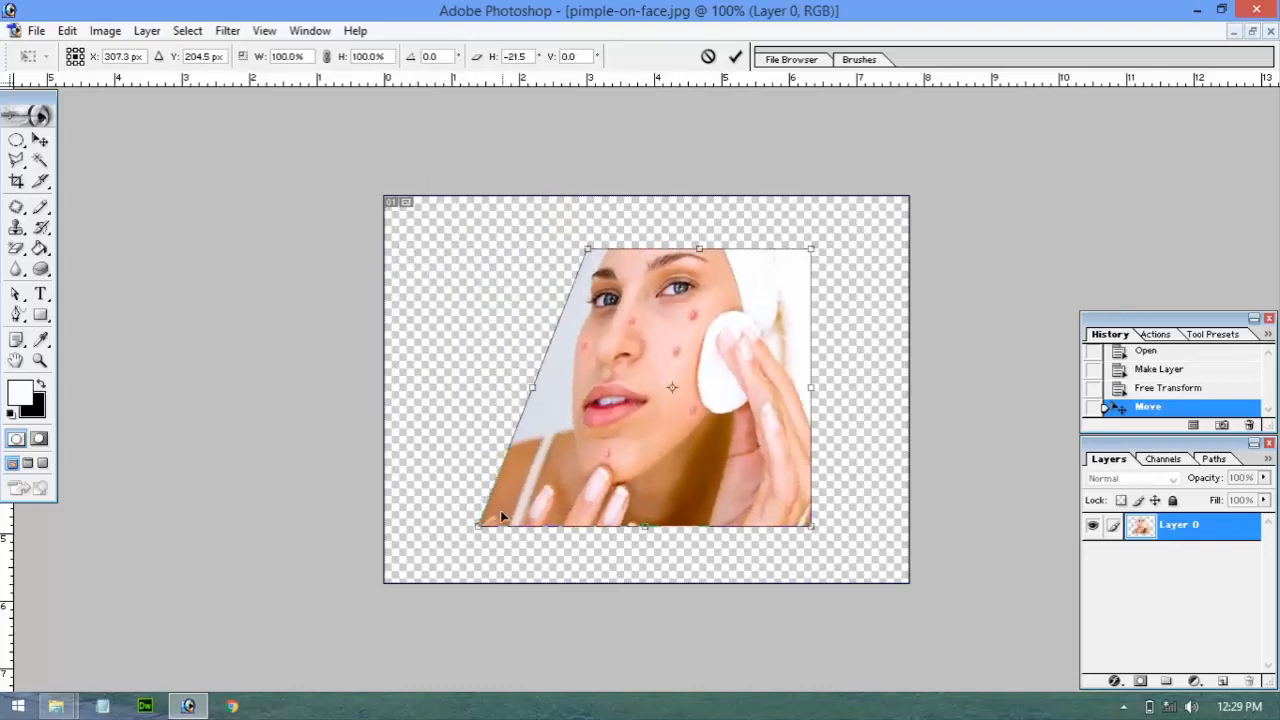
drag(479, 530, 537, 427)
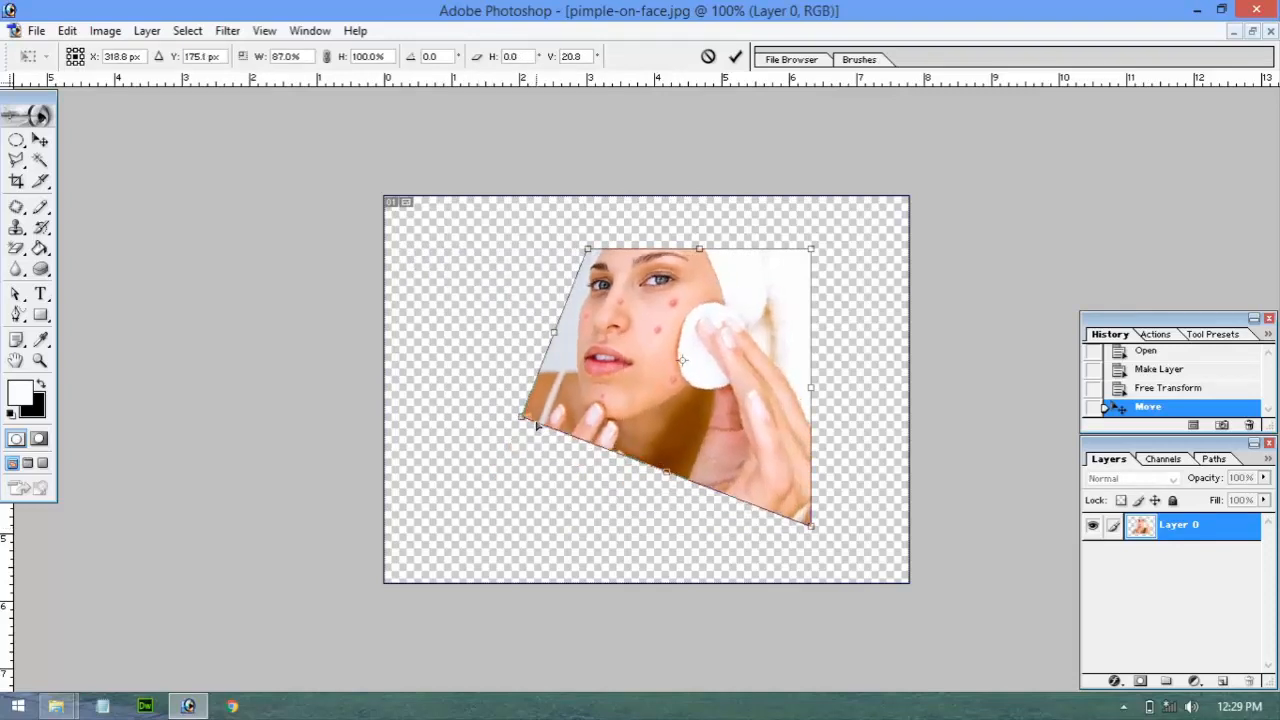
key(Escape)
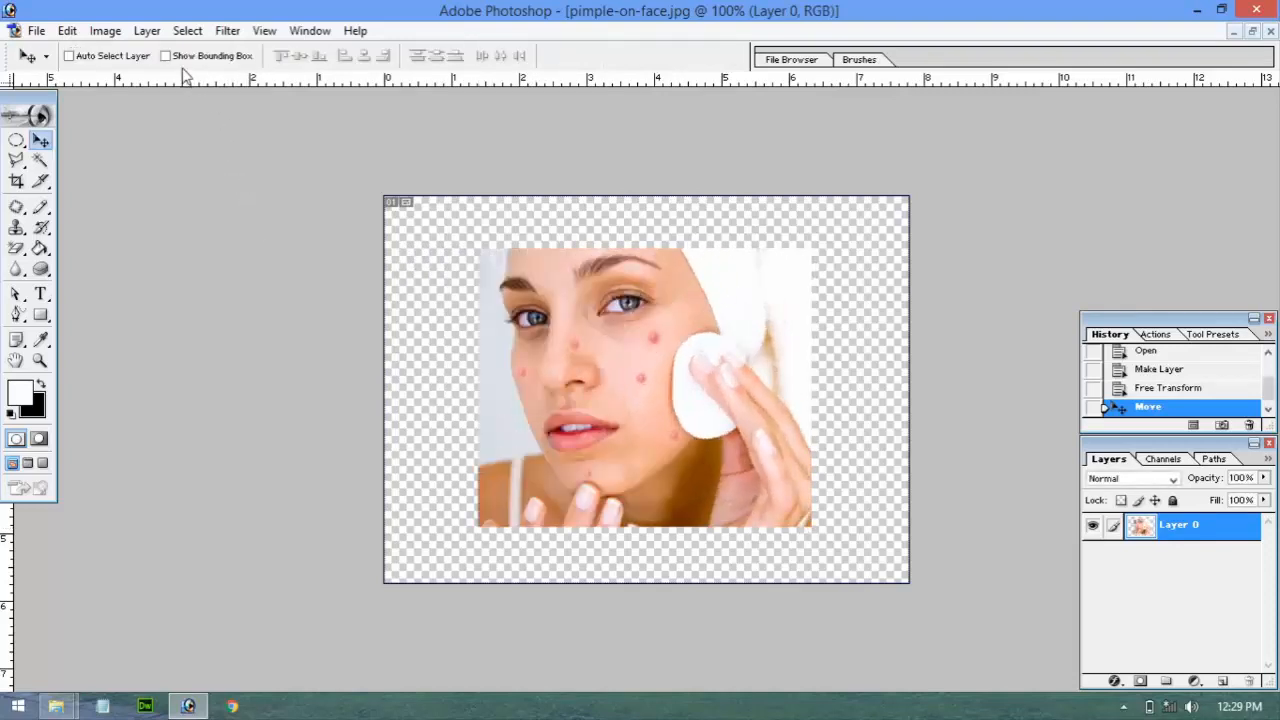
Try a Perspective transform on the photo layer by shrinking and stretching its left edge, and cancel it
click(74, 33)
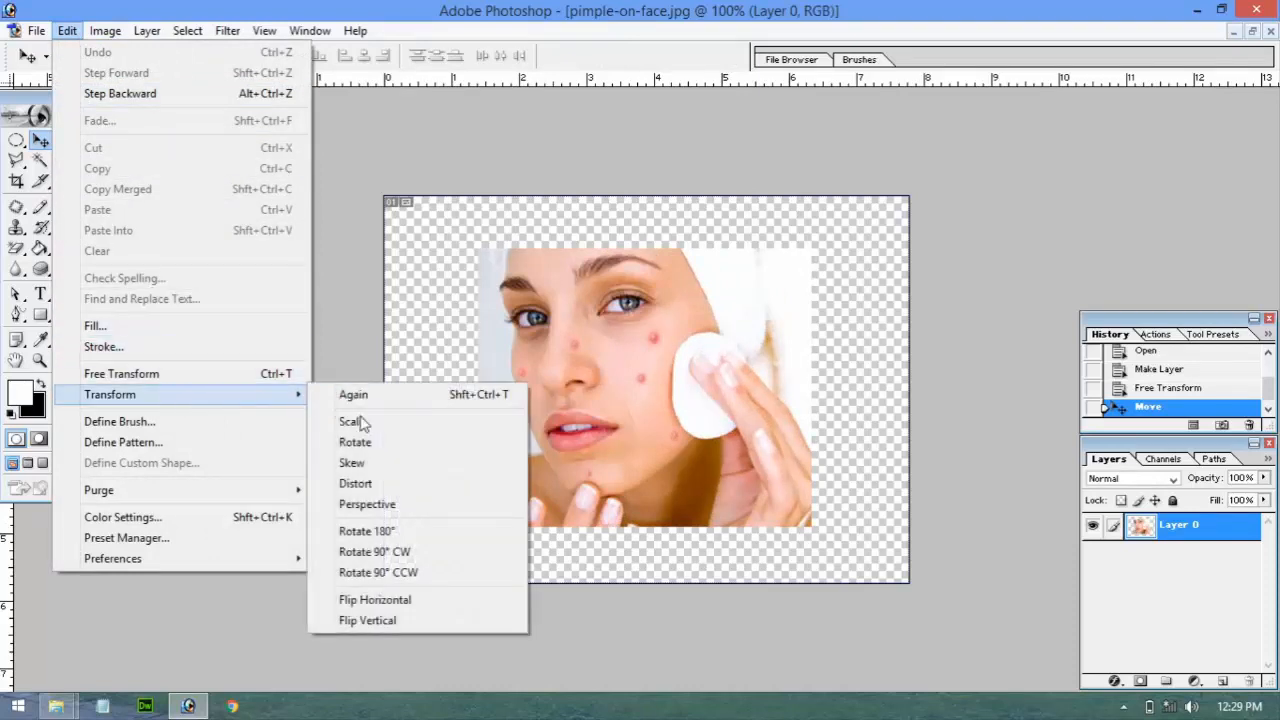
click(419, 495)
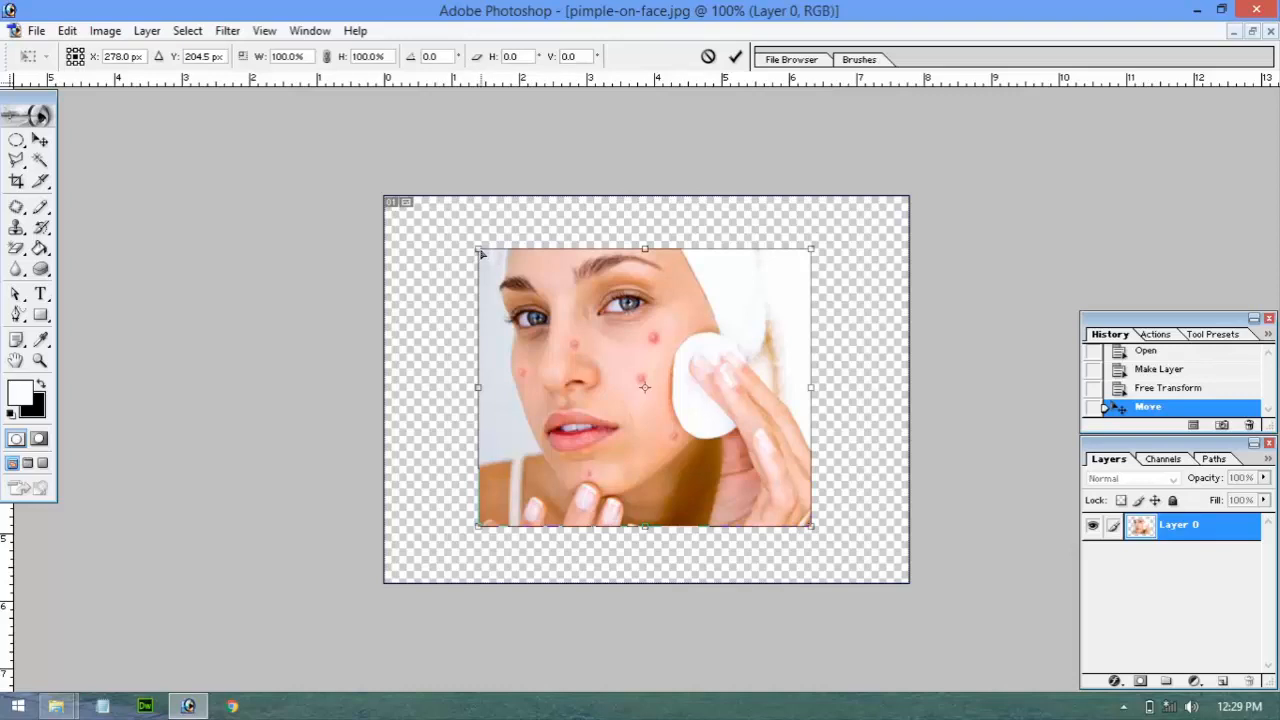
mouse_move(481, 254)
mouse_down()
mouse_move(362, 249)
mouse_move(549, 252)
mouse_move(493, 268)
mouse_up()
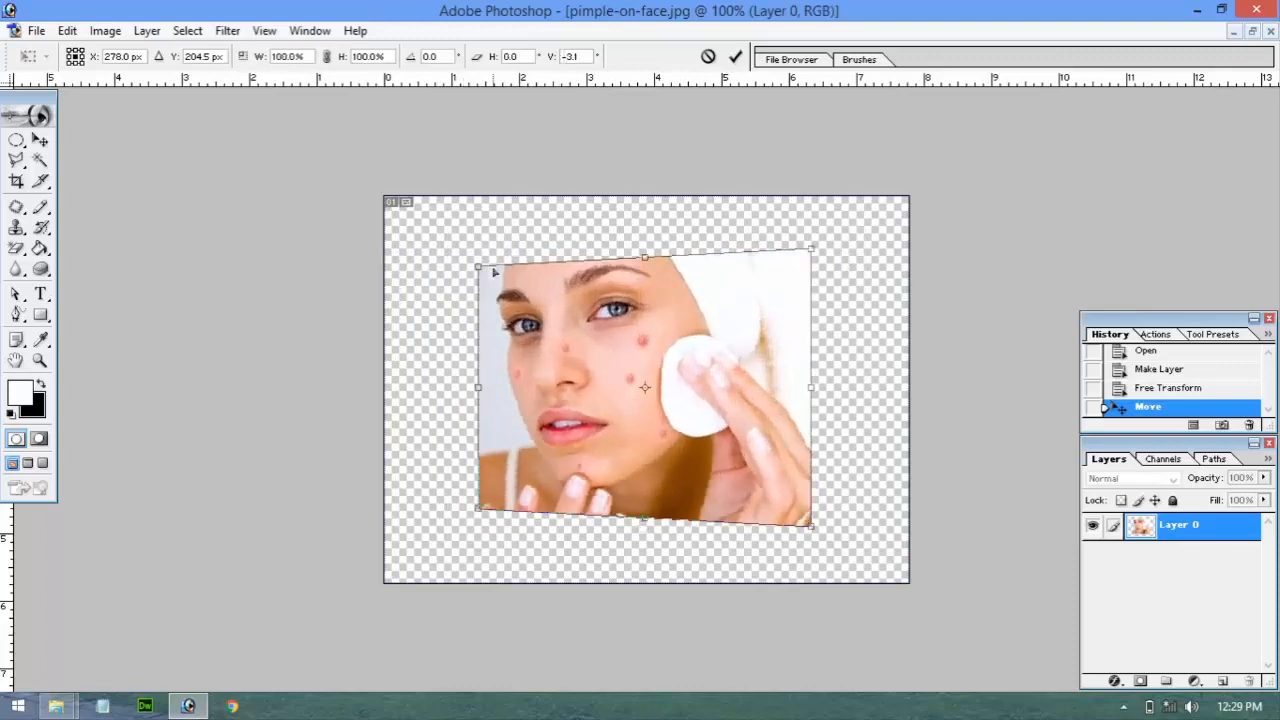
drag(479, 509, 486, 549)
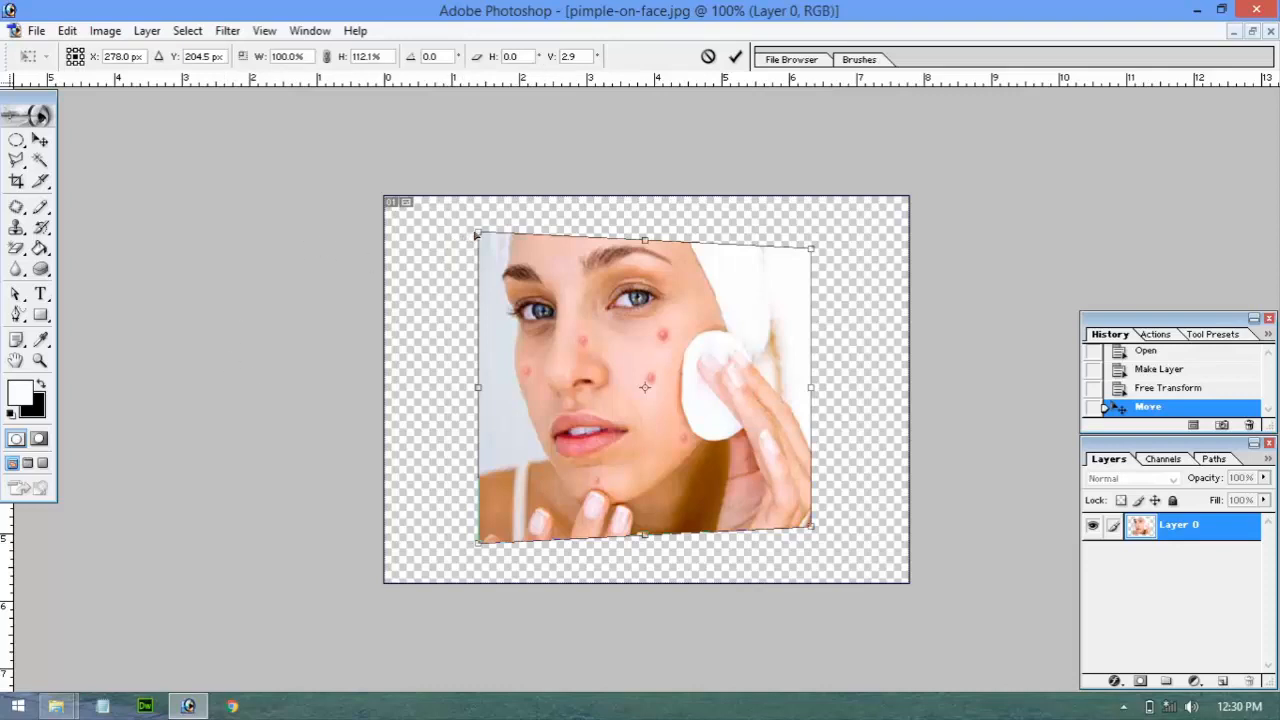
drag(479, 234, 443, 169)
key(Escape)
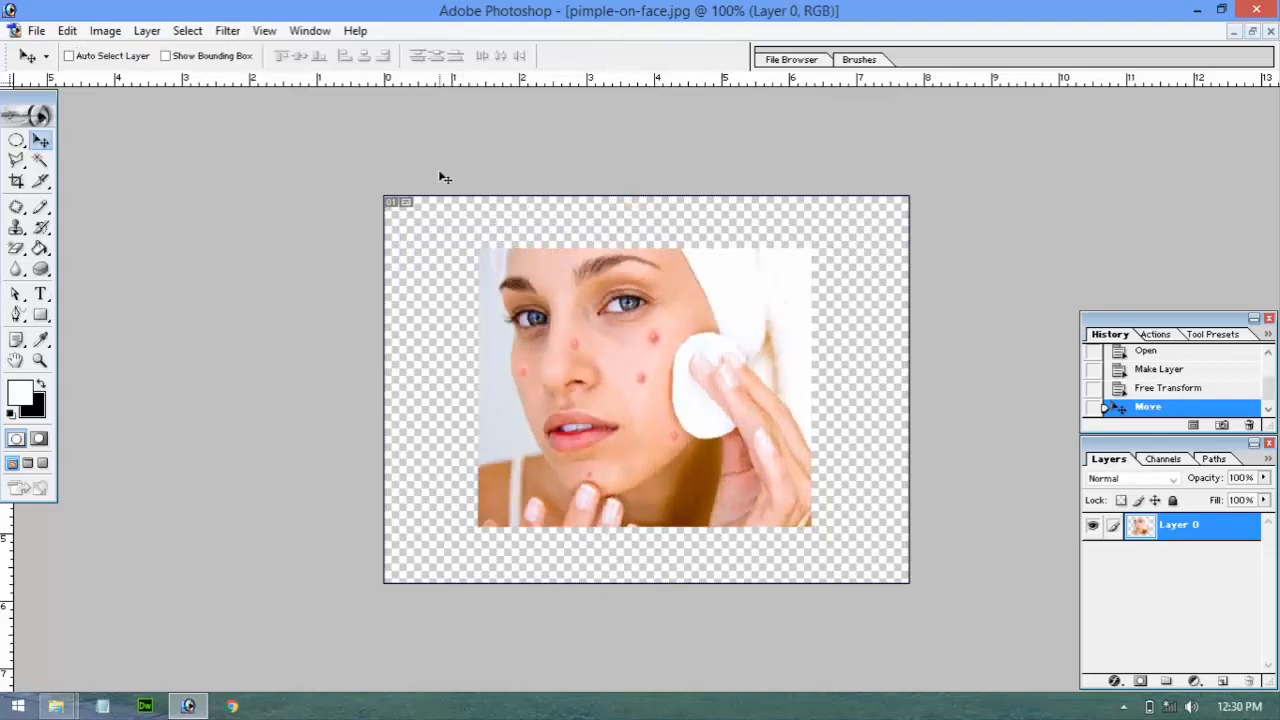
Try a Distort transform on the photo layer by pulling its upper-left corner
click(68, 31)
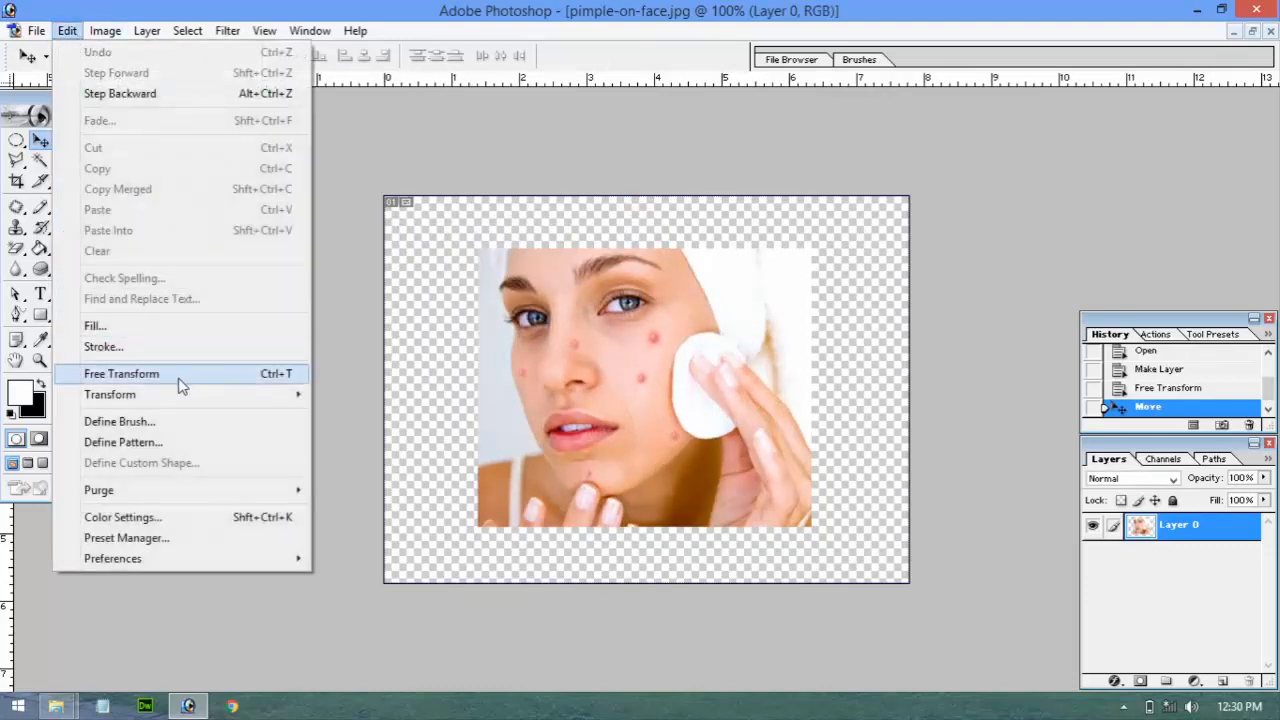
mouse_move(304, 396)
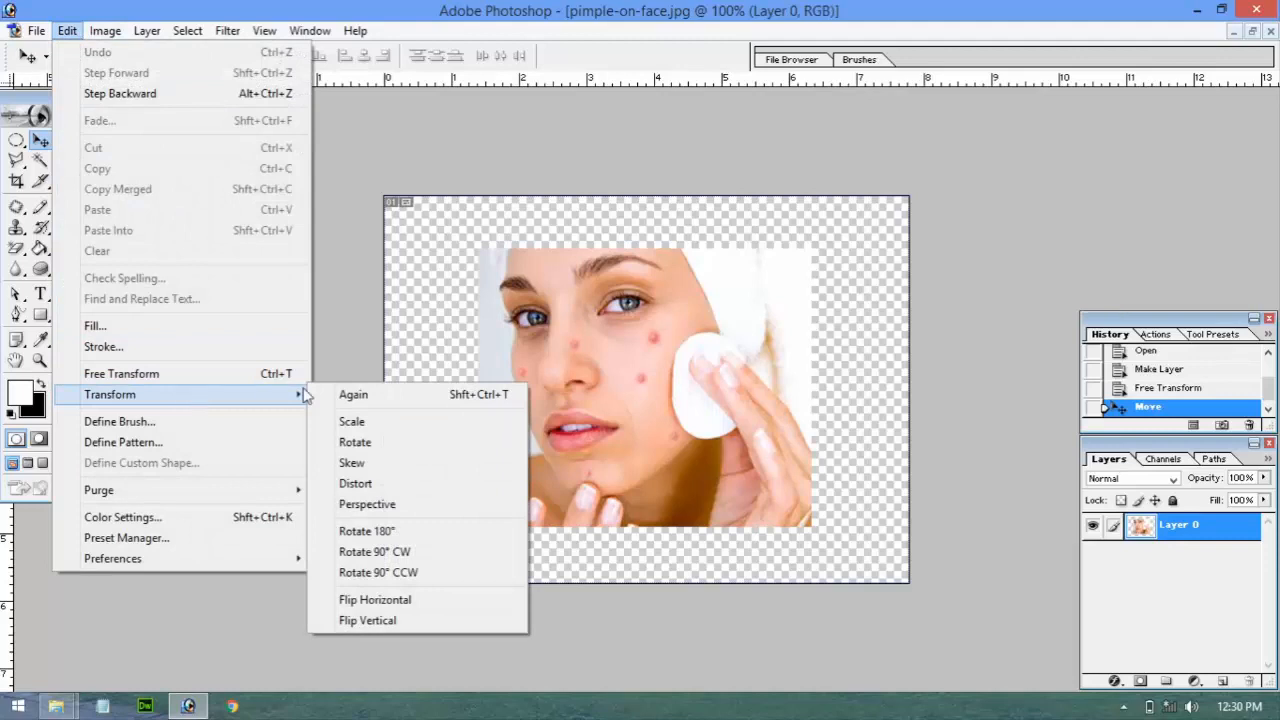
click(391, 486)
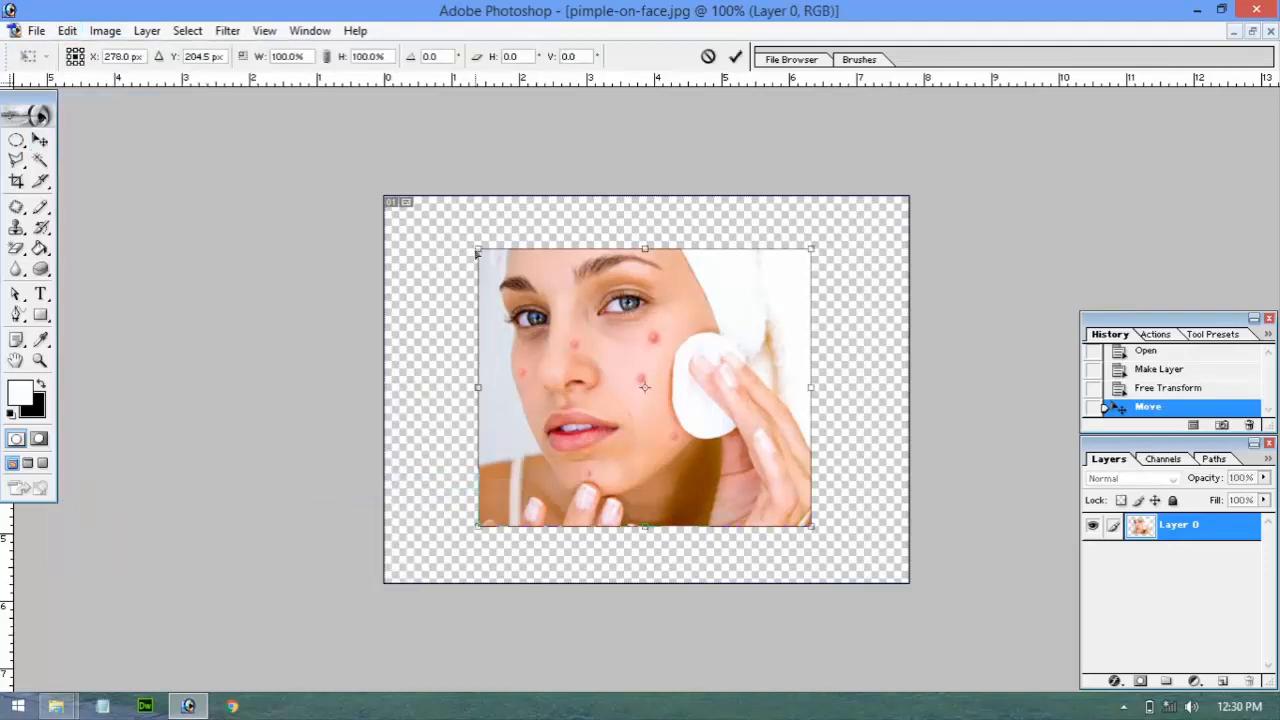
mouse_move(480, 254)
mouse_down()
mouse_move(432, 267)
mouse_move(403, 236)
mouse_move(392, 192)
mouse_move(423, 352)
mouse_move(445, 218)
mouse_move(534, 192)
mouse_move(467, 236)
mouse_move(482, 366)
mouse_move(475, 259)
mouse_up()
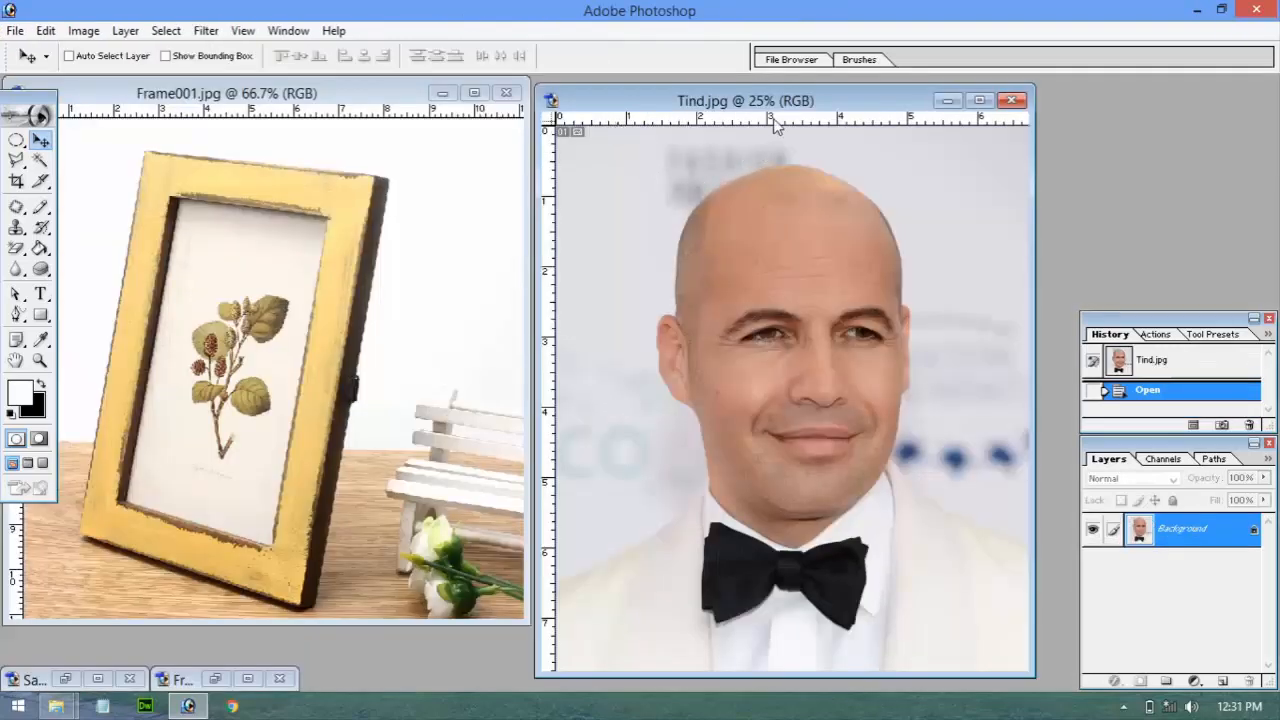
Arrange the Frame001.jpg and Tind.jpg windows side by side so both images are fully accessible
drag(775, 118, 802, 116)
click(414, 95)
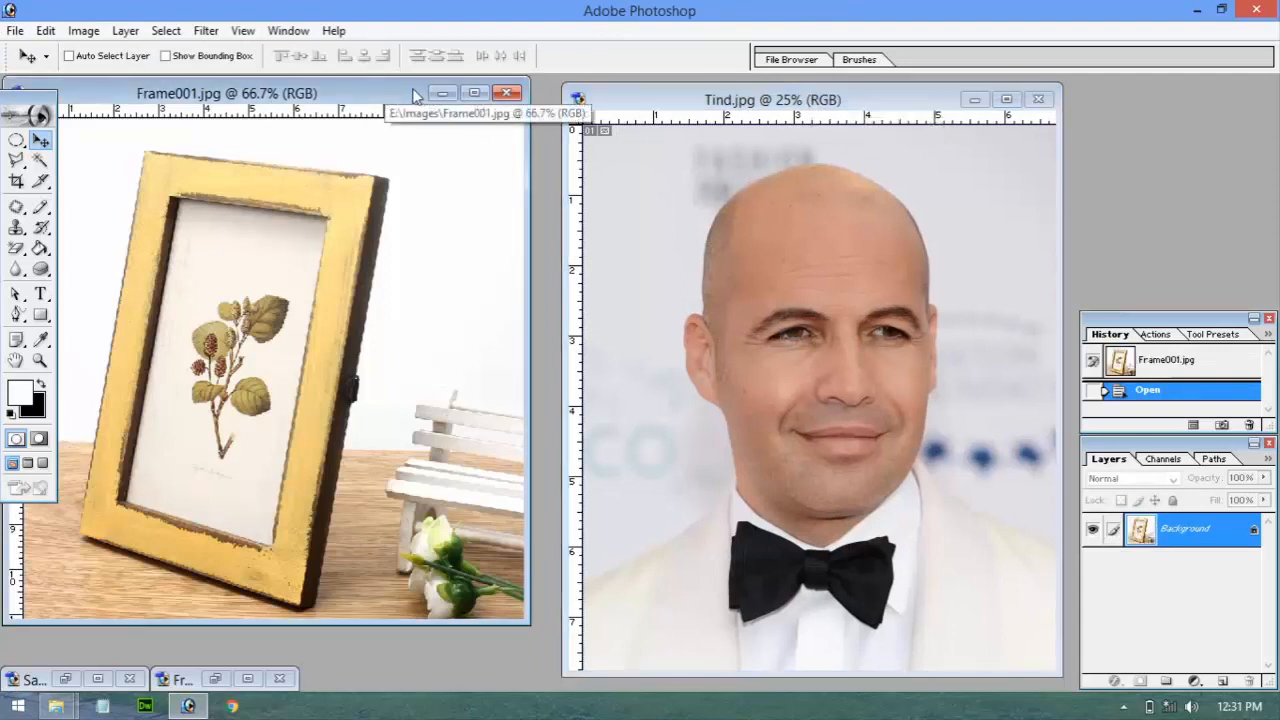
drag(371, 89, 399, 95)
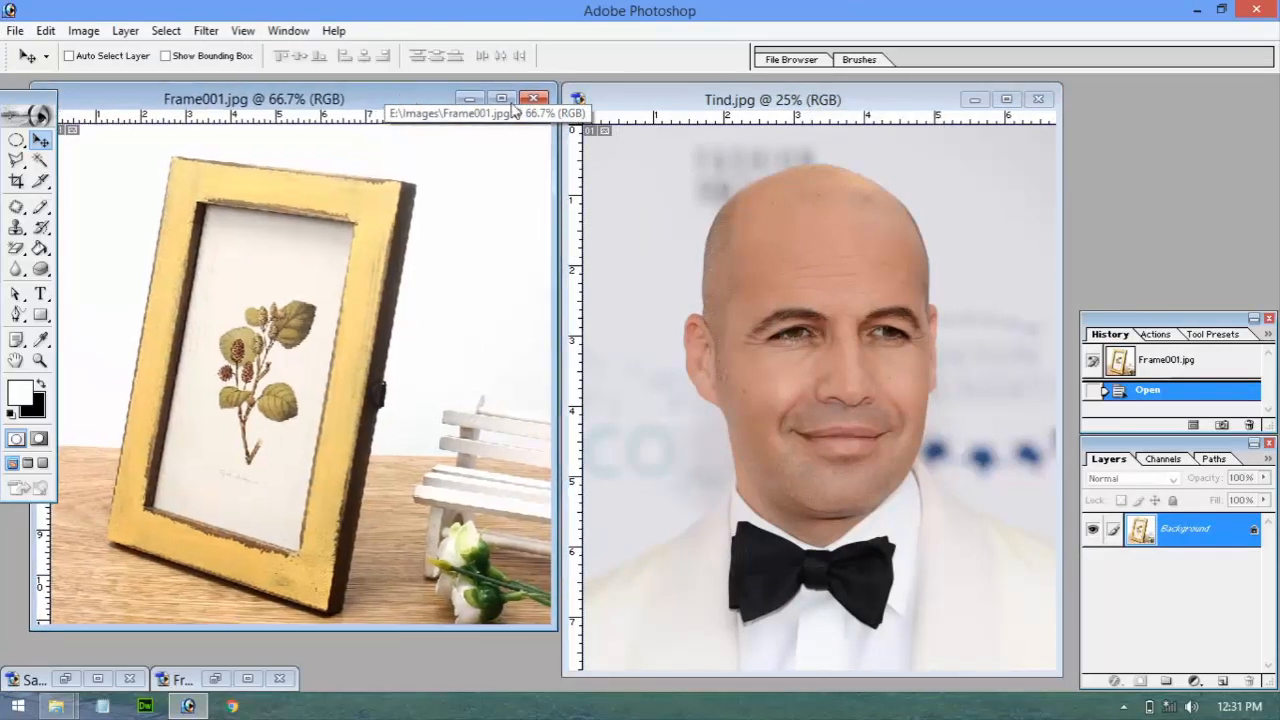
click(618, 103)
drag(618, 103, 637, 98)
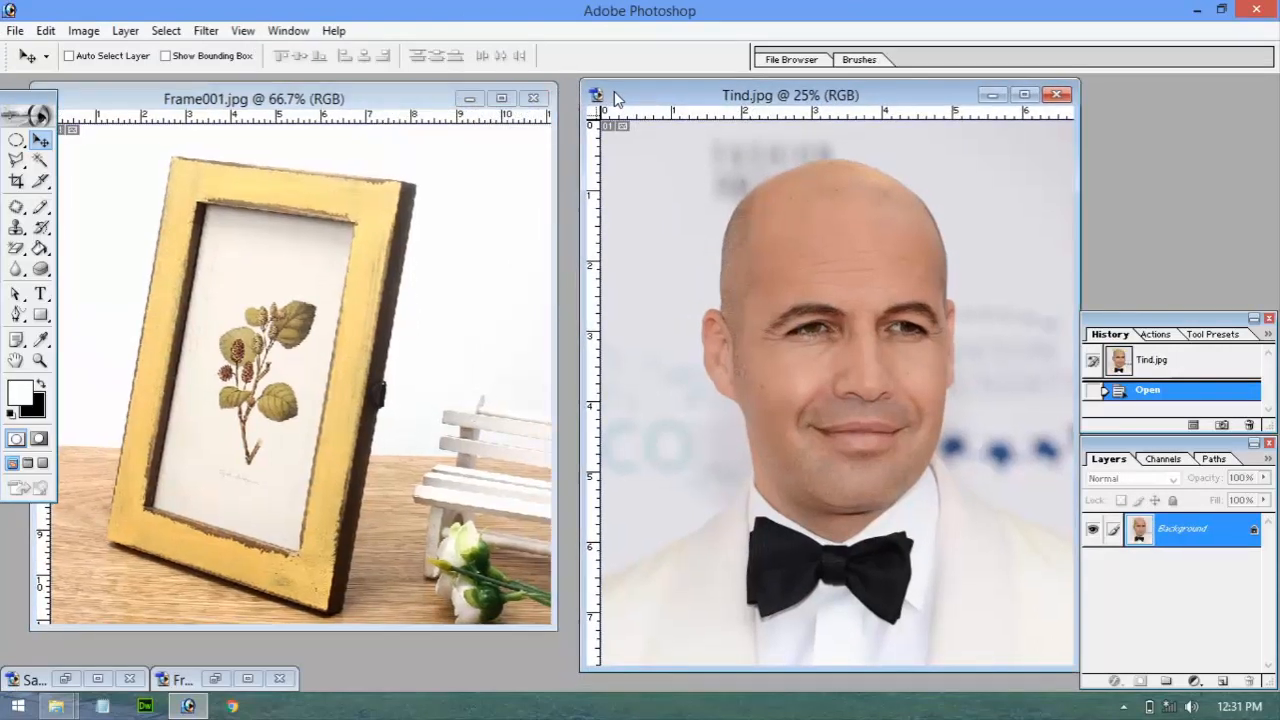
click(434, 100)
drag(413, 97, 427, 100)
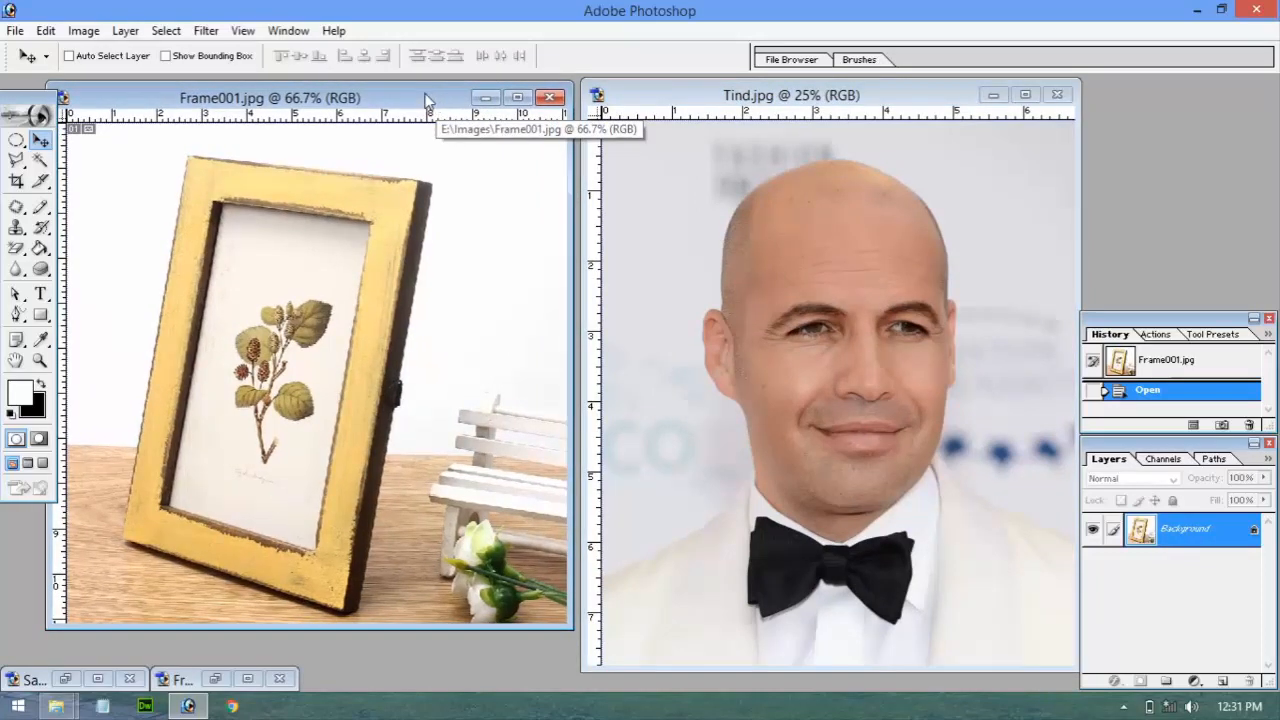
Copy the Tind.jpg portrait into Frame001.jpg as a new layer and maximize the frame document
click(681, 103)
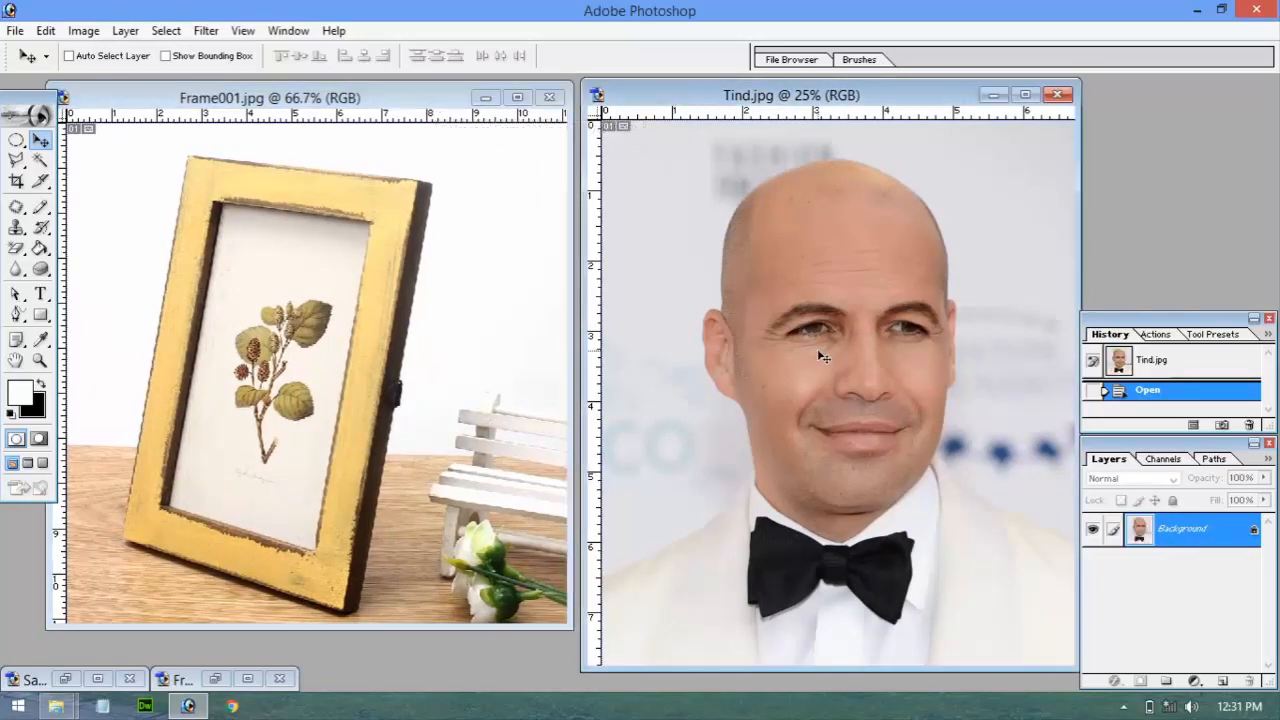
drag(566, 366, 370, 362)
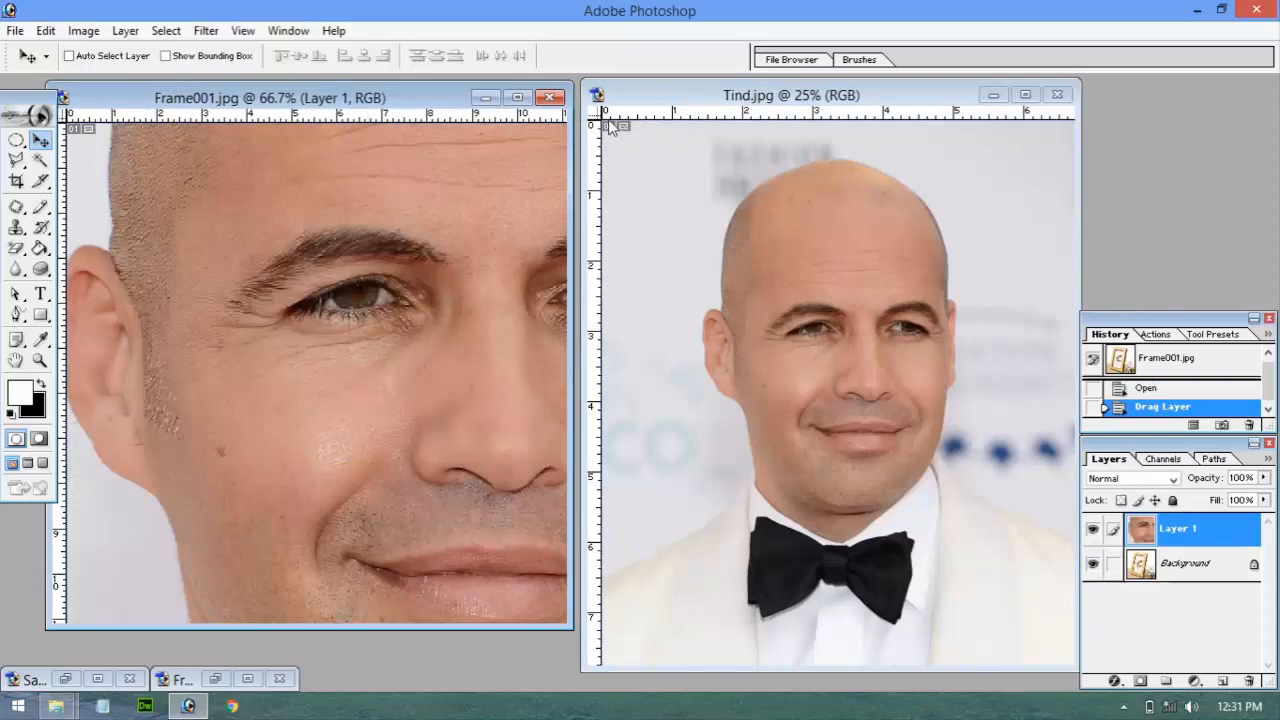
click(518, 98)
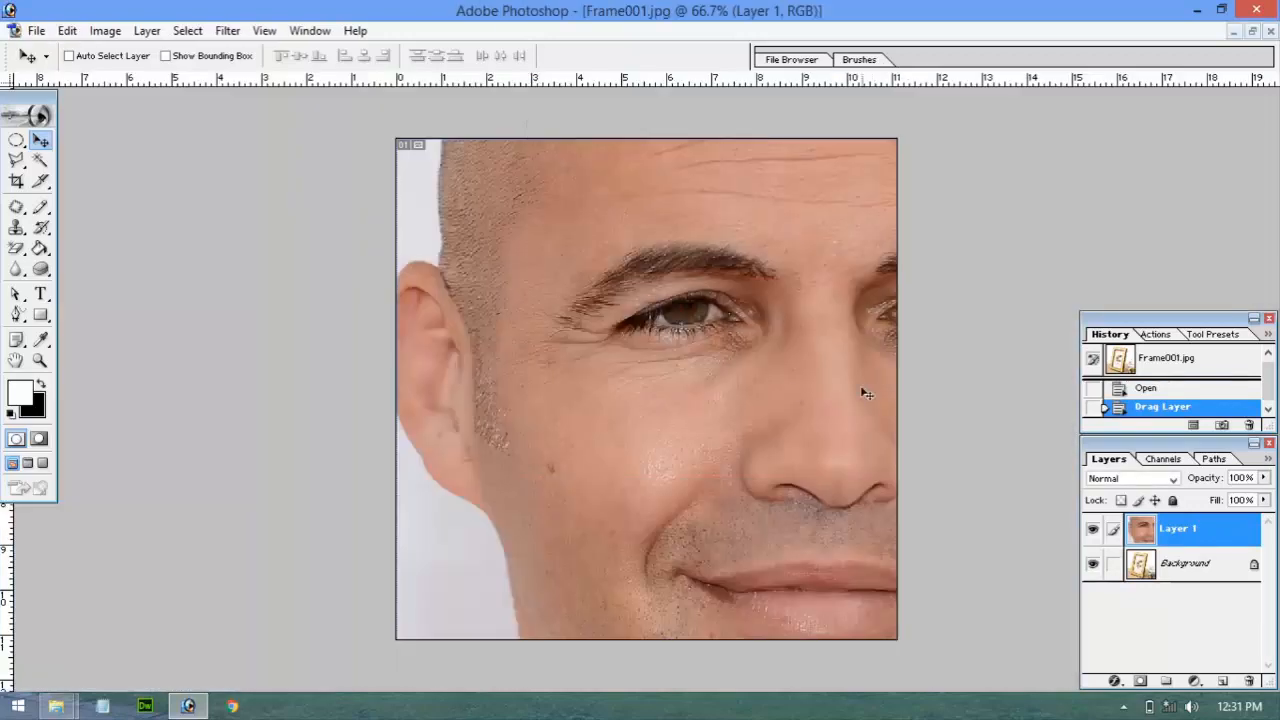
Scale the portrait layer down with Free Transform until it fits inside the image, and move it over the picture frame
key(ctrl+minus)
key(ctrl+minus)
key(ctrl+minus)
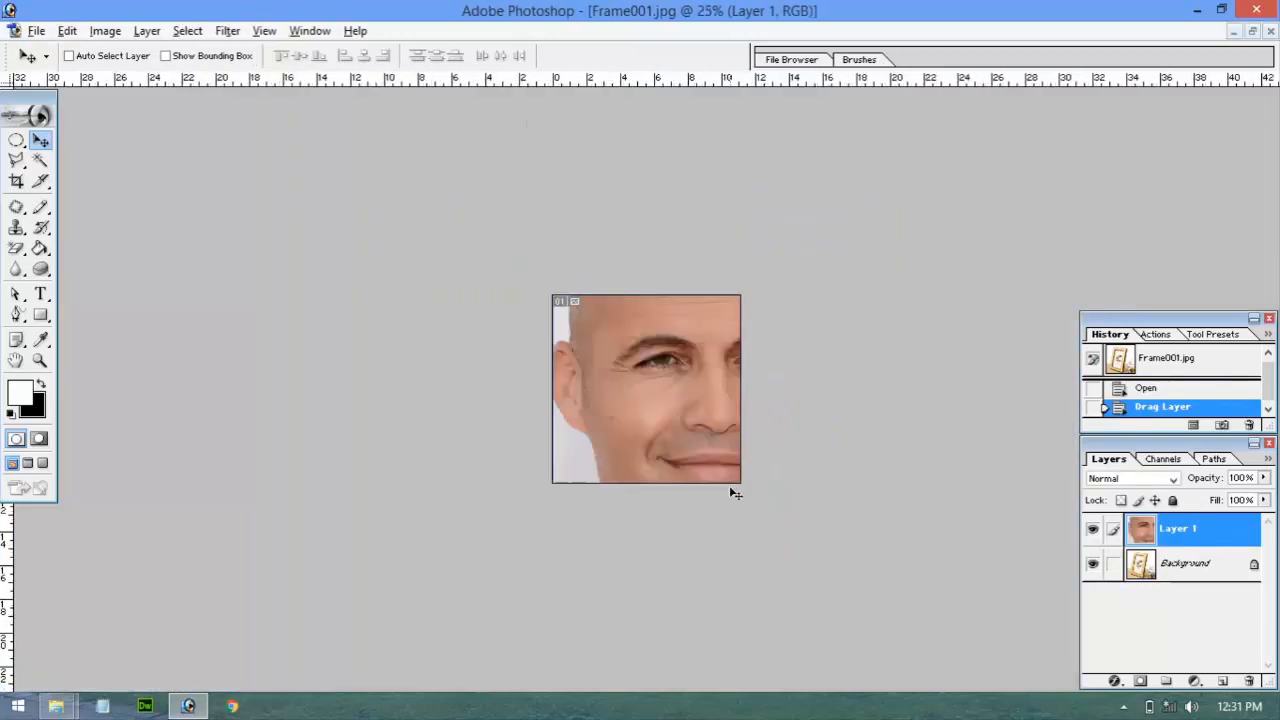
key(ctrl+t)
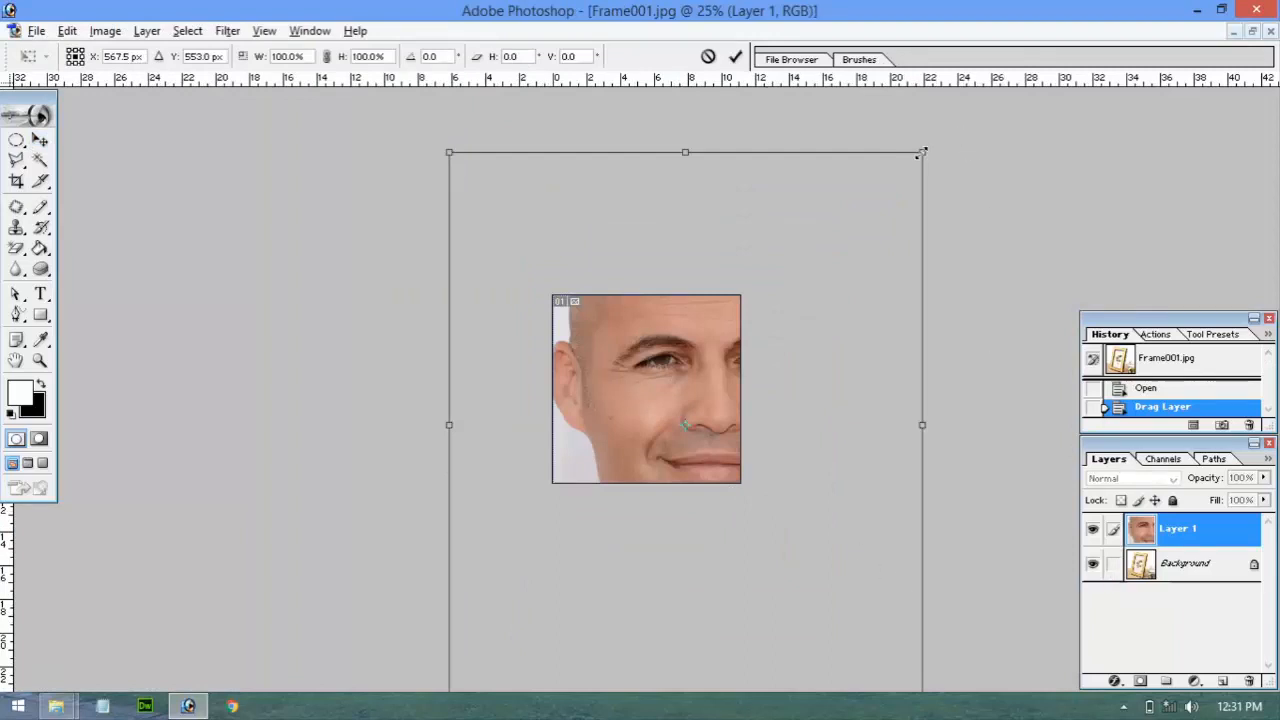
drag(926, 148, 758, 346)
key(Return)
drag(700, 425, 667, 387)
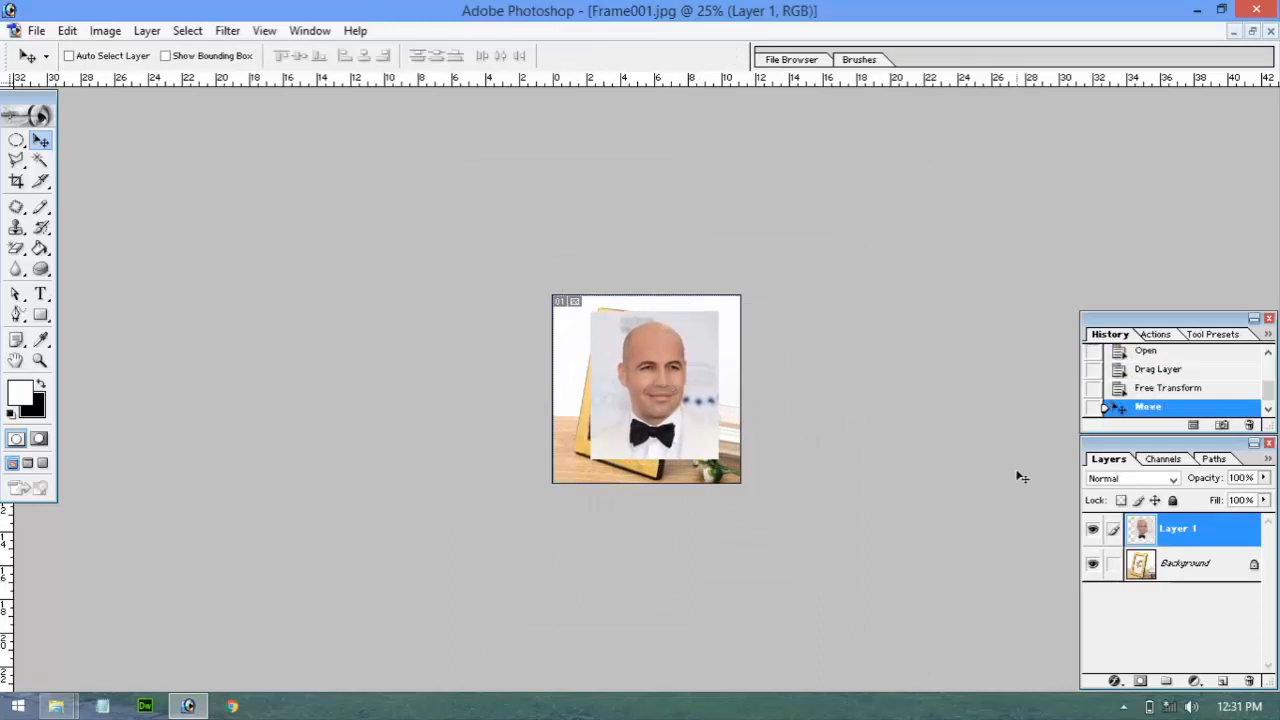
Hide and reshow the portrait layer to check the frame underneath, and shift the portrait slightly down and left over the frame
click(1093, 530)
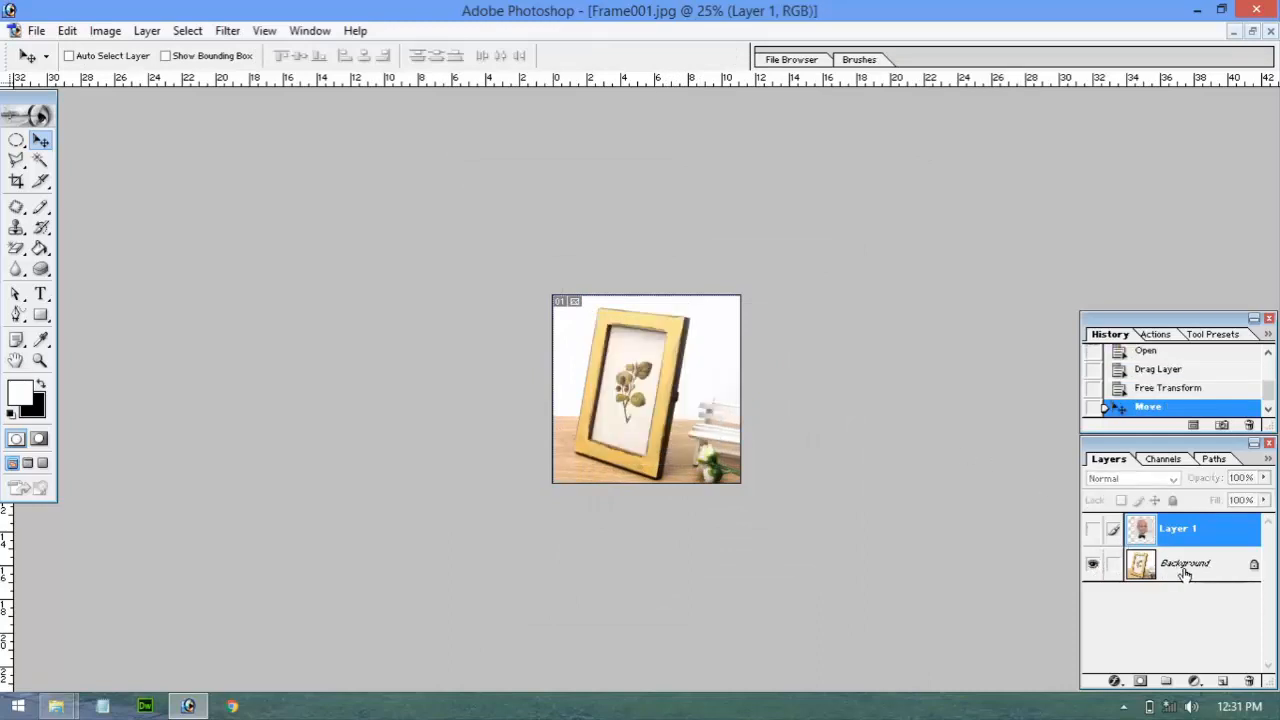
click(1092, 530)
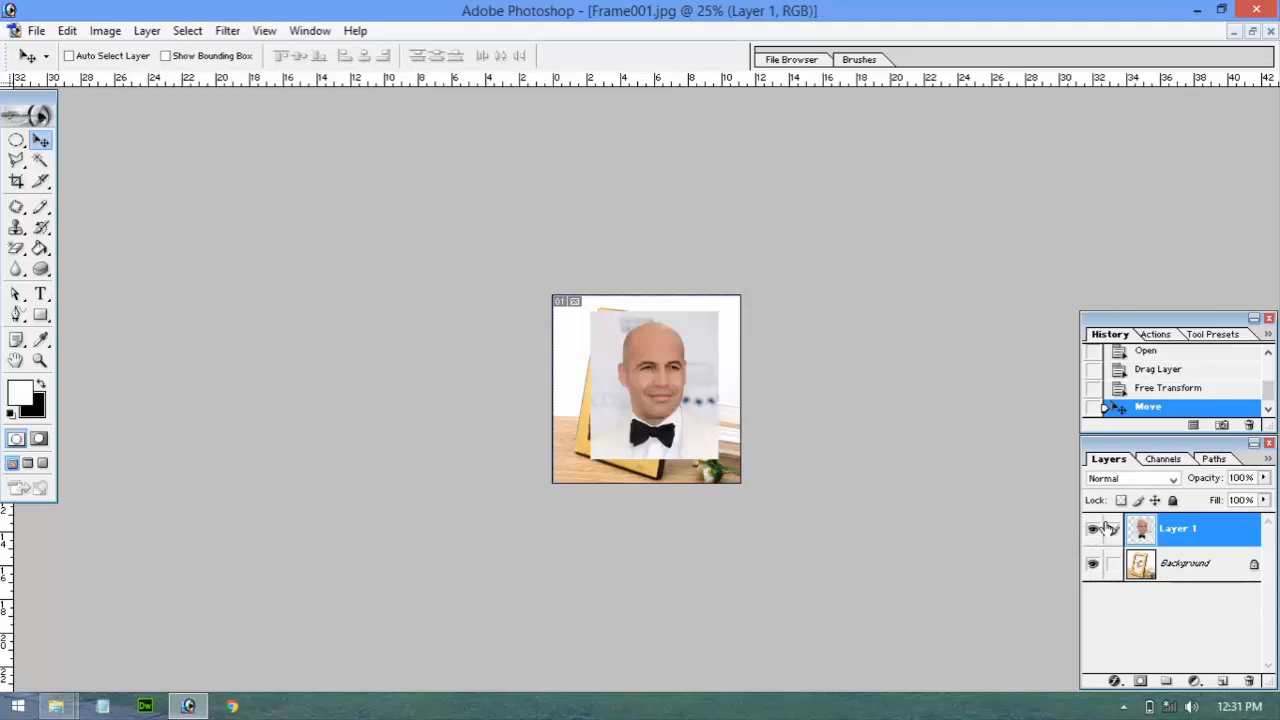
key(ctrl+0)
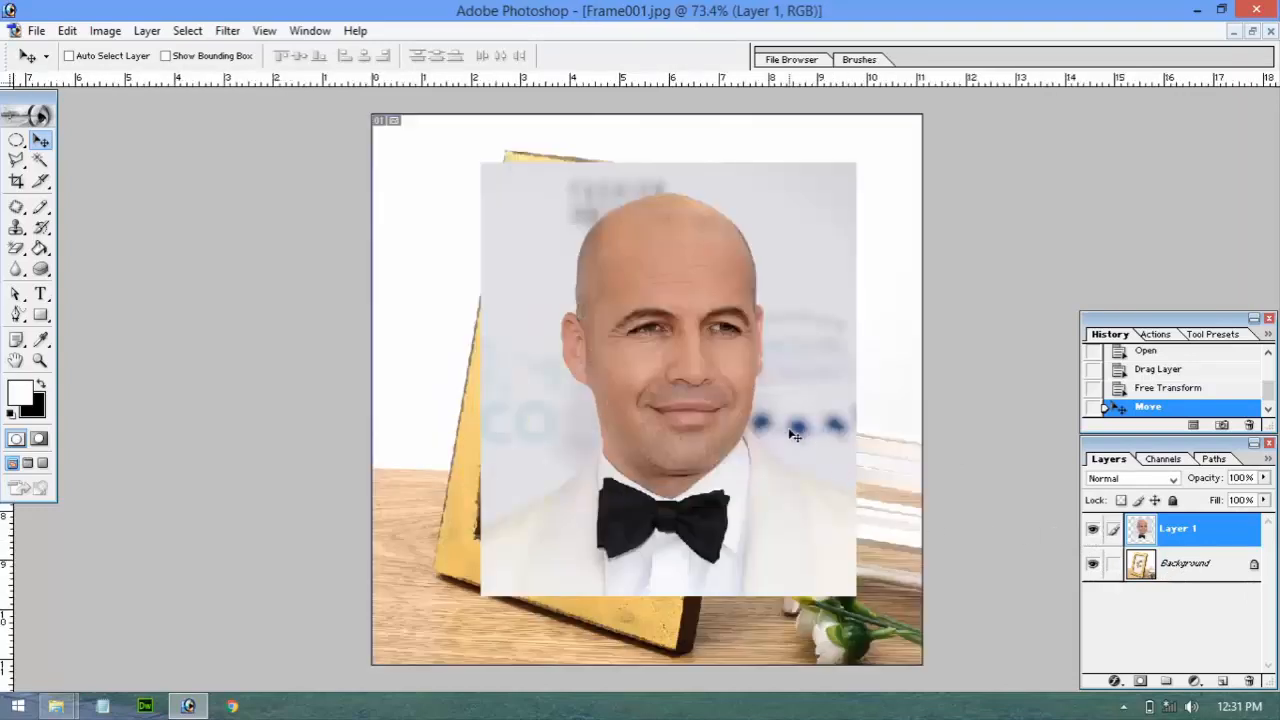
mouse_move(795, 435)
mouse_down()
mouse_move(822, 474)
mouse_move(779, 450)
mouse_up()
Distort the portrait layer so its four corners match the inner corners of the yellow frame, and apply the transform
click(70, 31)
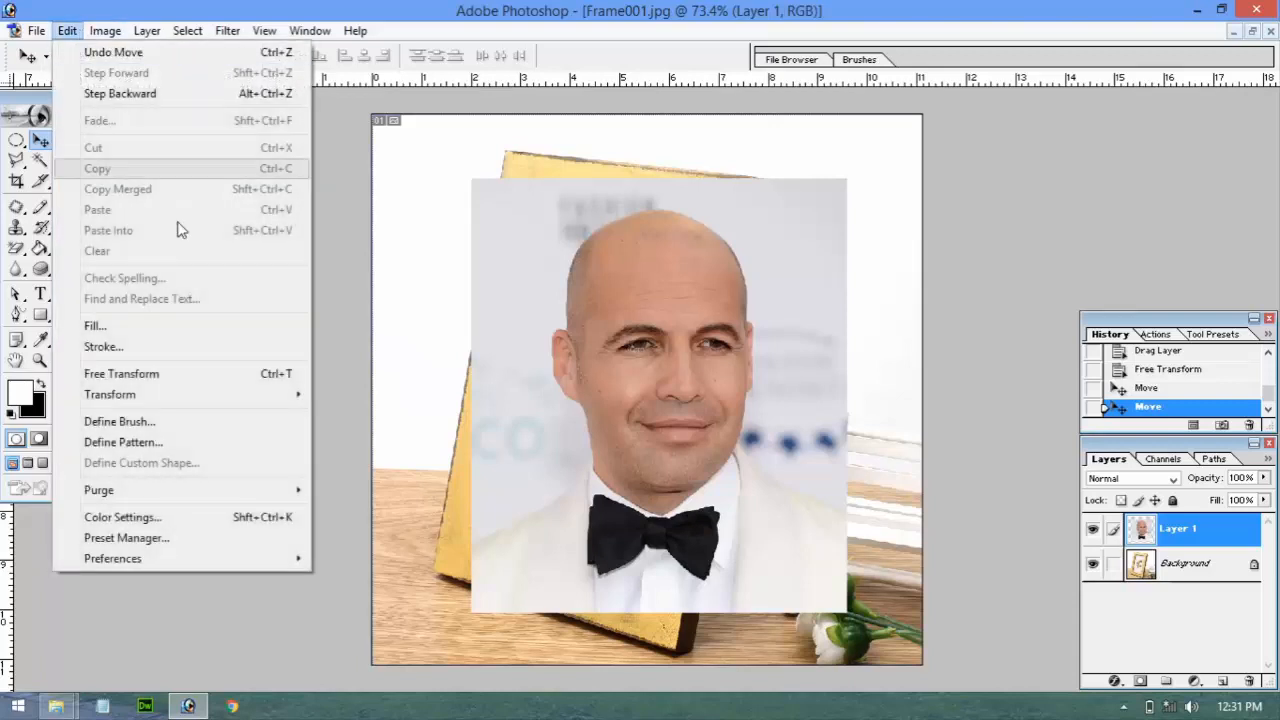
mouse_move(200, 400)
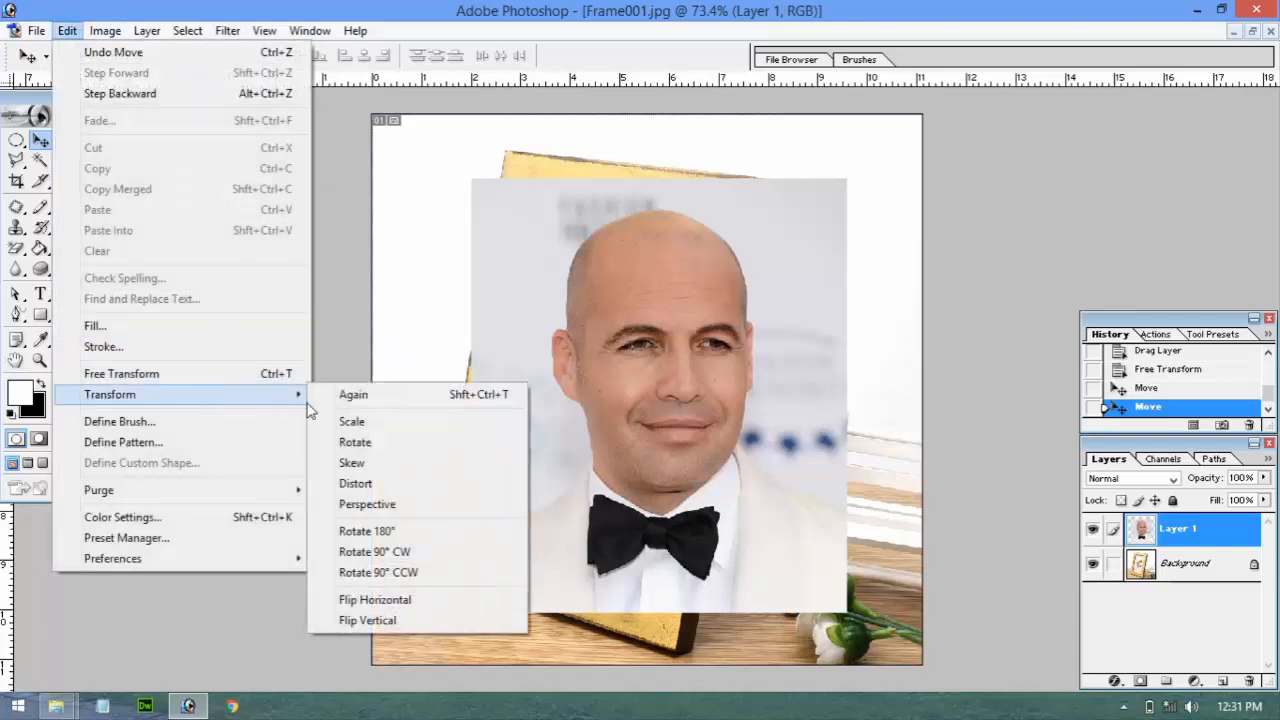
click(388, 480)
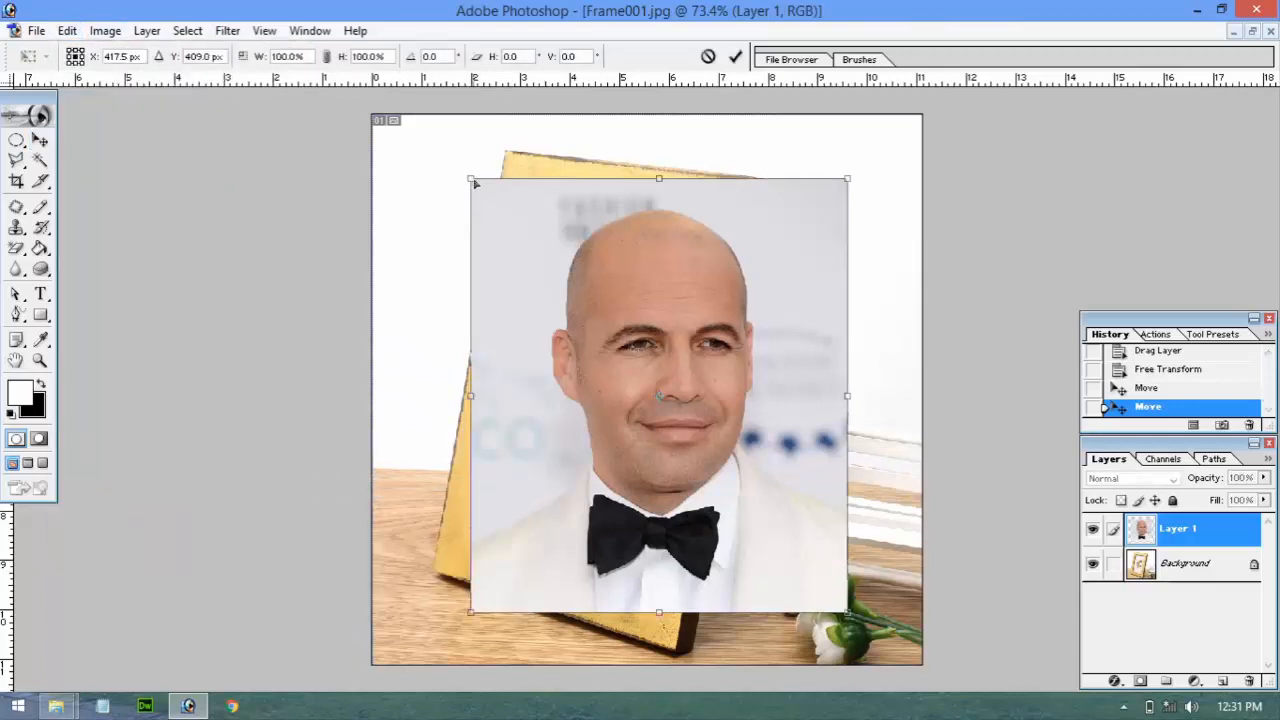
drag(475, 183, 544, 208)
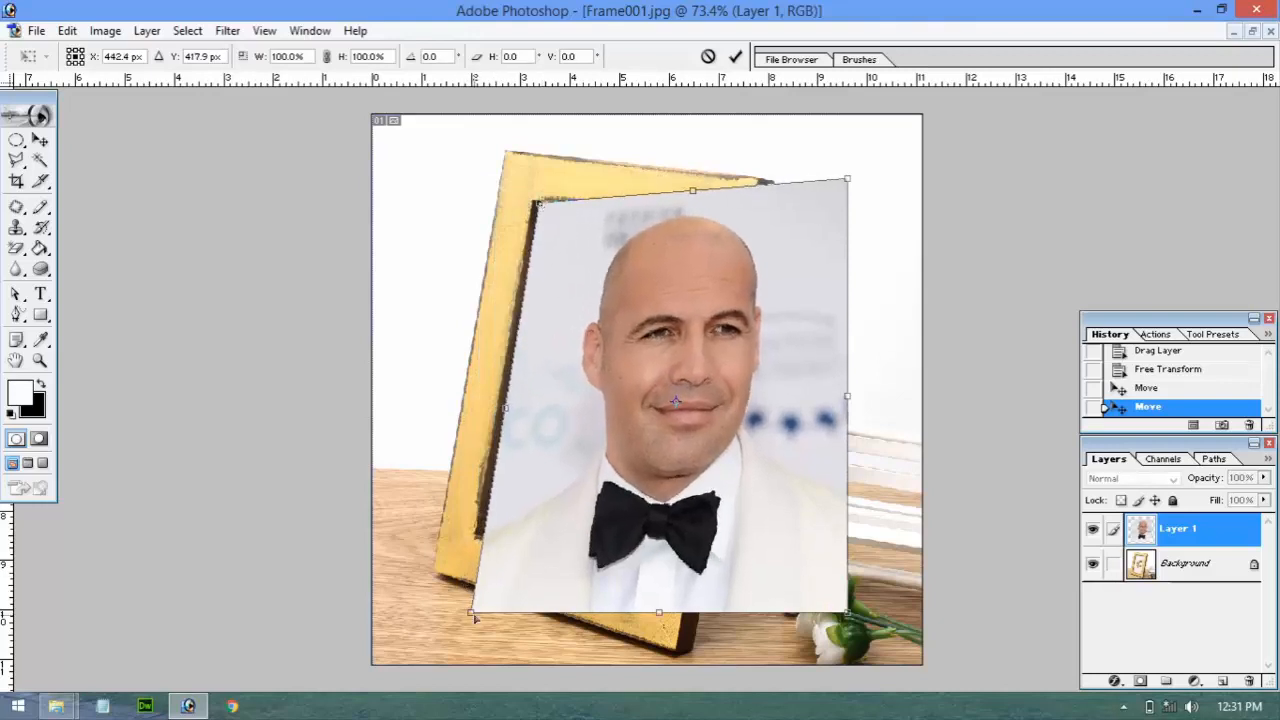
drag(471, 612, 481, 536)
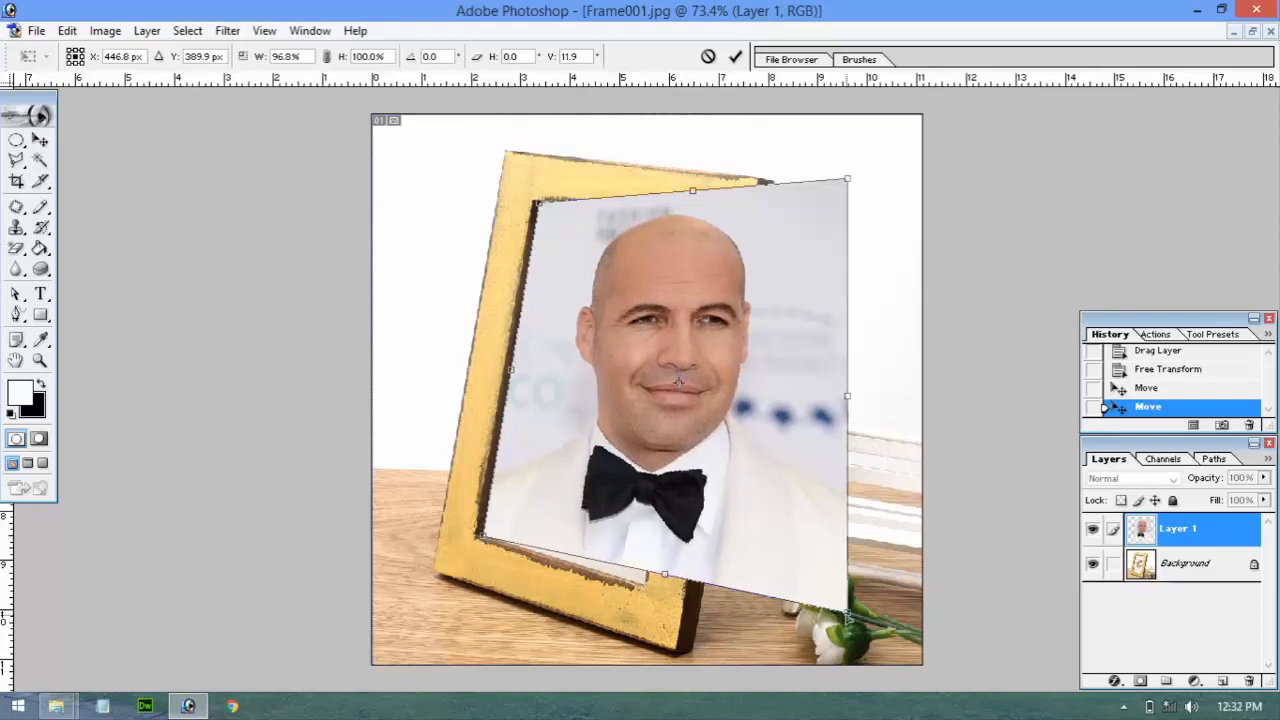
drag(847, 608, 645, 580)
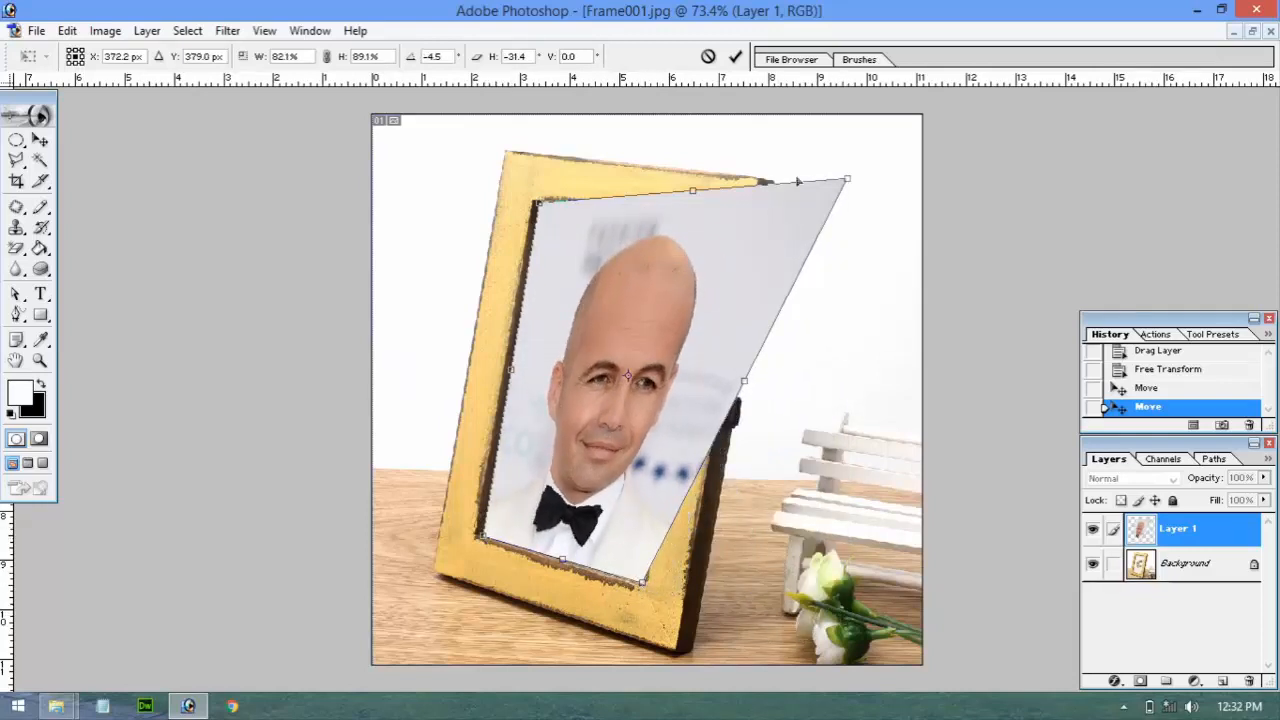
drag(847, 182, 709, 229)
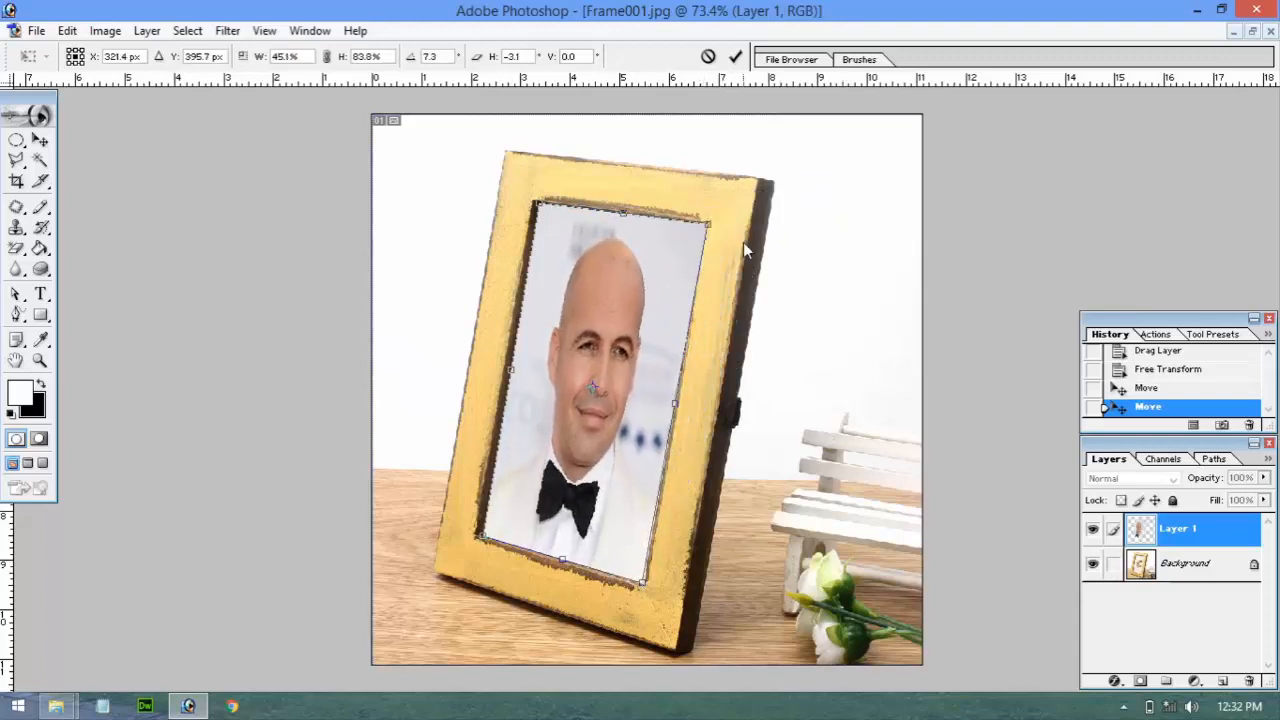
key(Return)
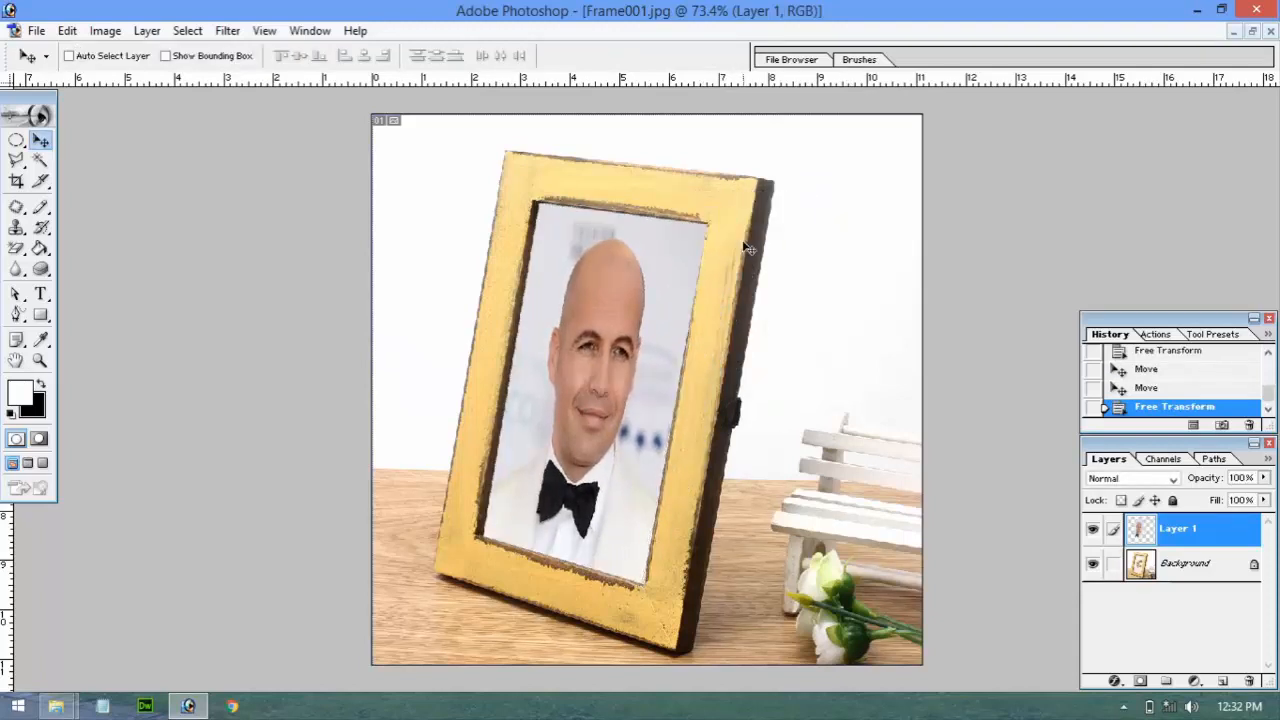
click(67, 30)
mouse_move(149, 394)
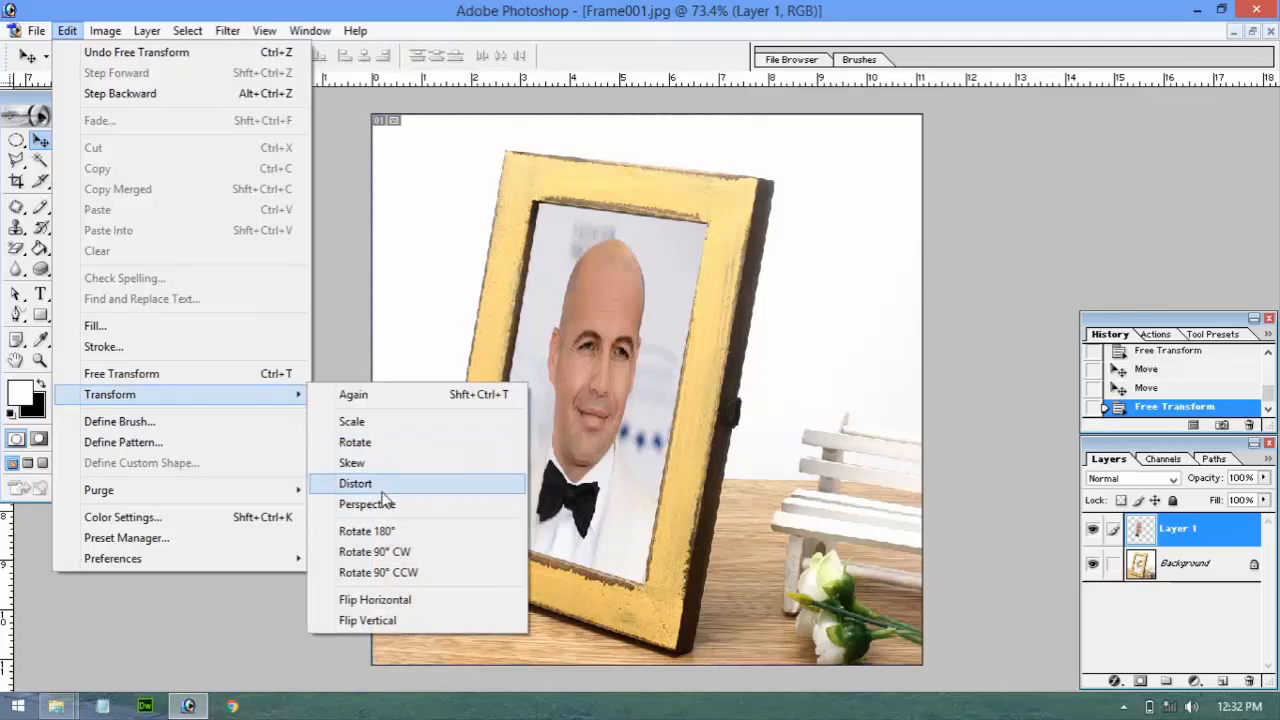
click(1153, 125)
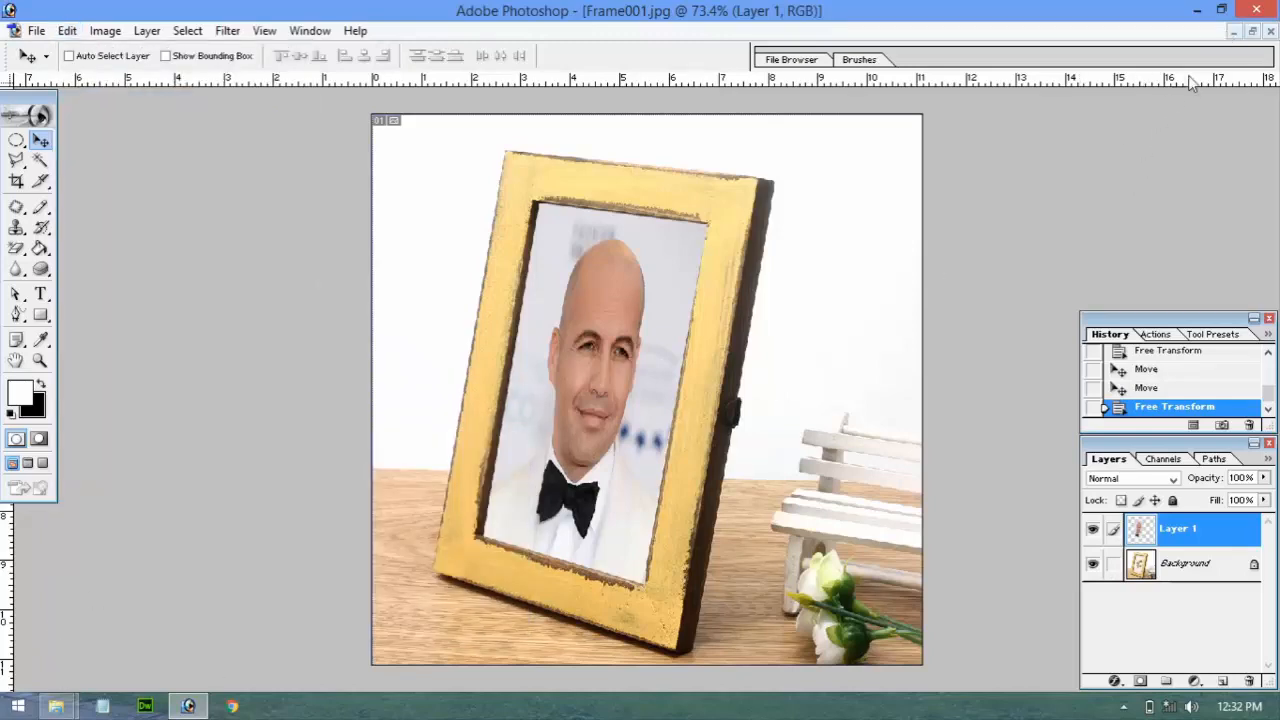
Minimize Frame001.jpg, close Tind.jpg, and bring up Salman-khan.jpg in a floating window
click(1233, 31)
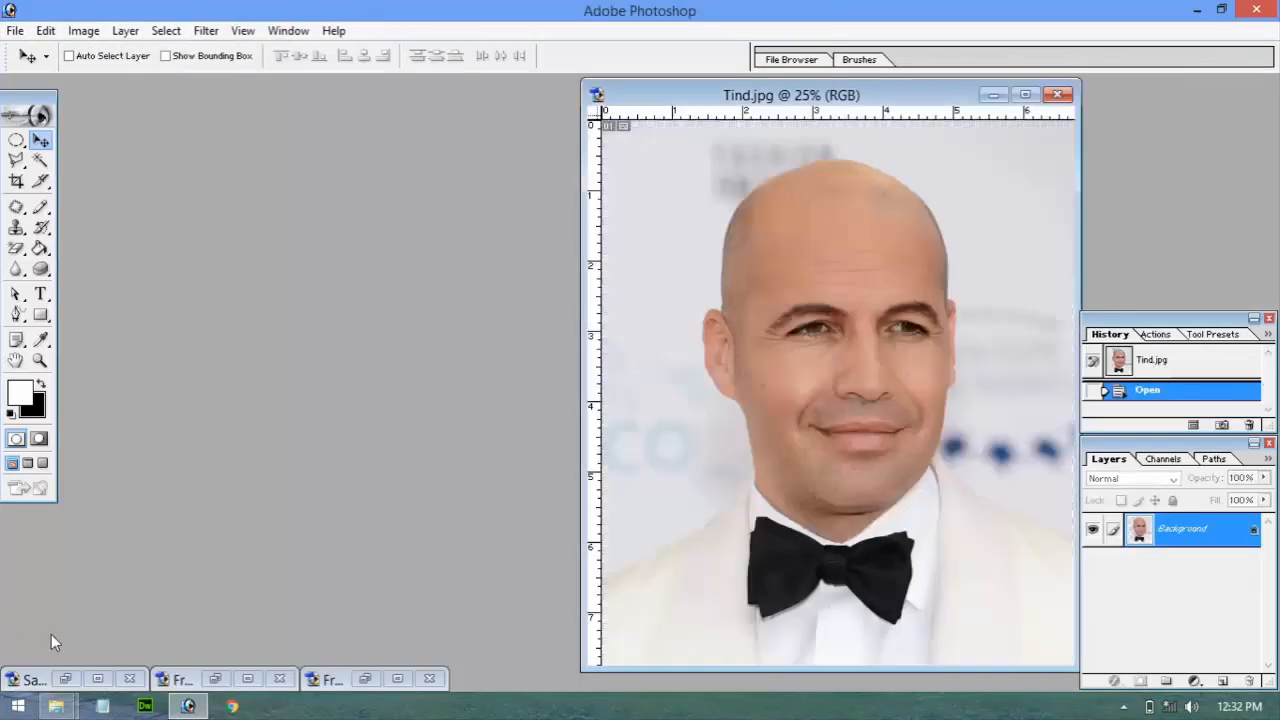
click(1057, 94)
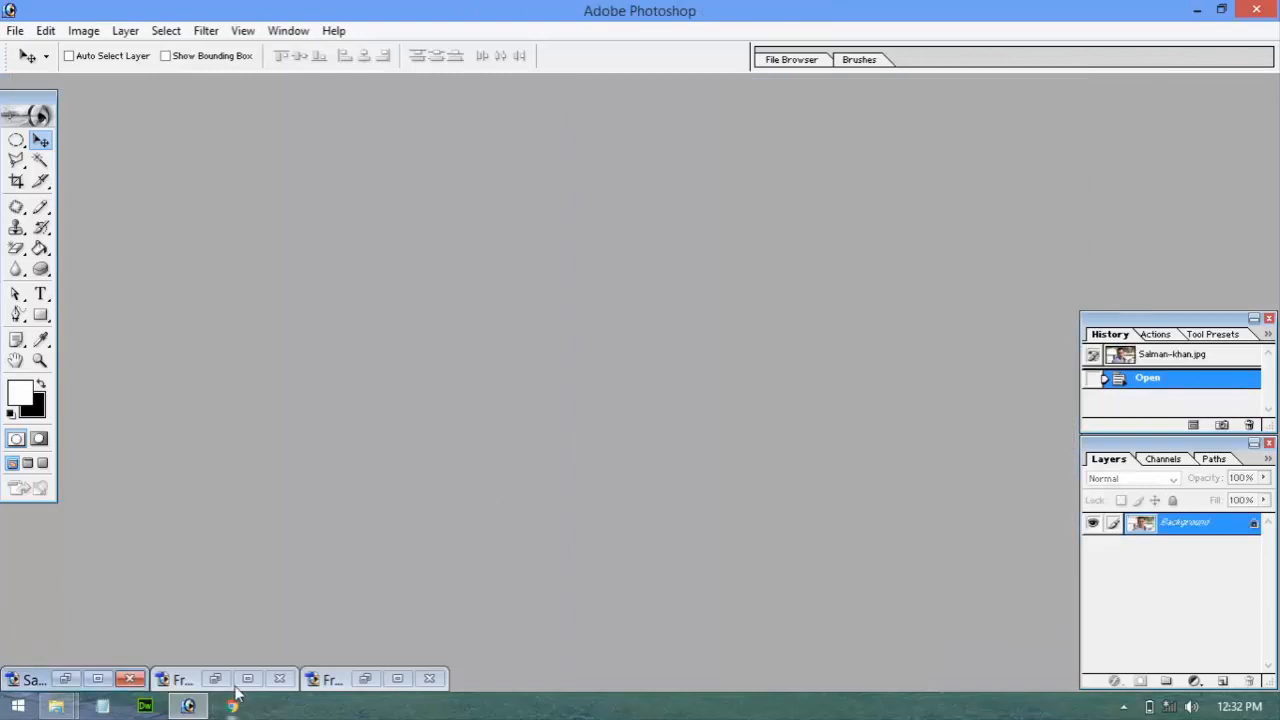
click(97, 679)
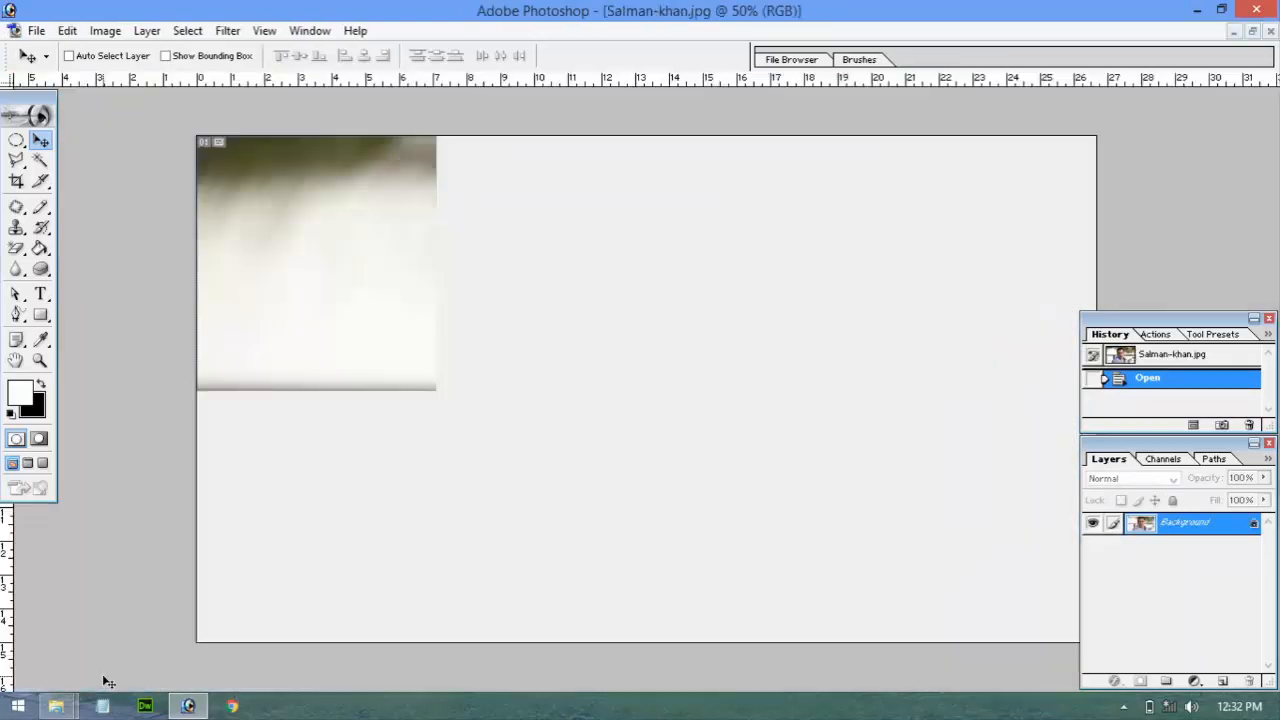
click(1251, 31)
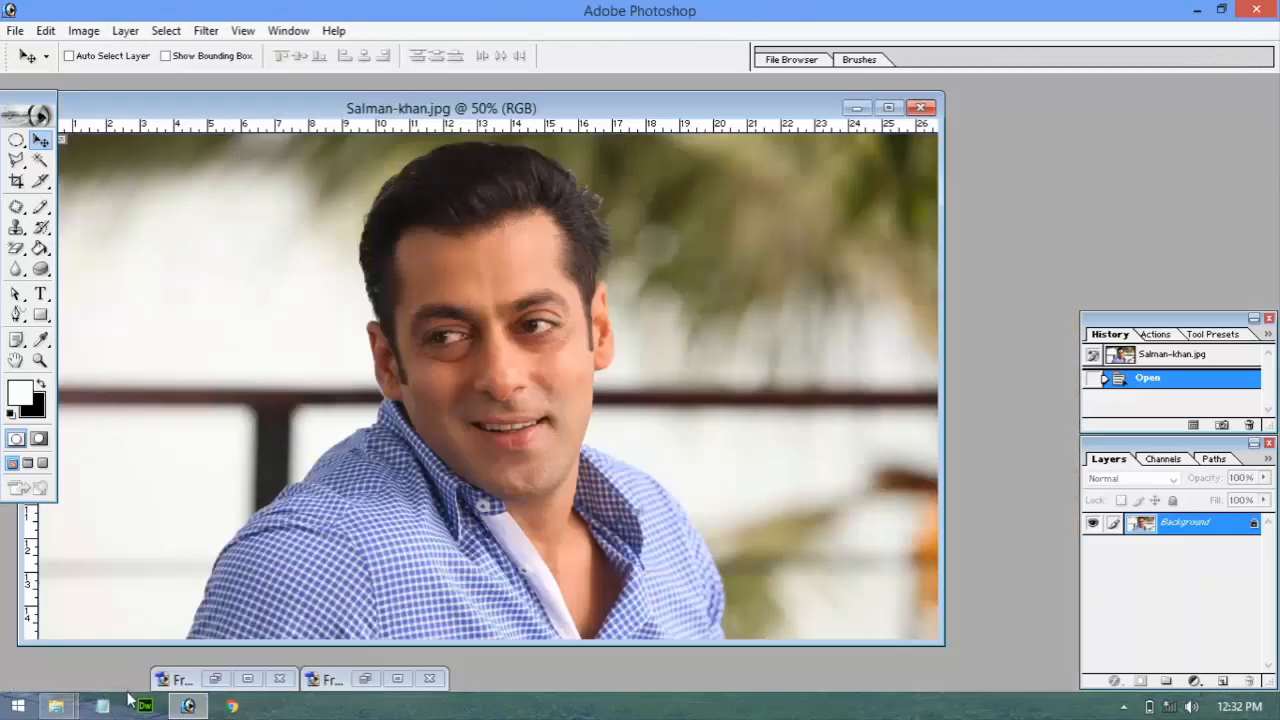
Place the Frame00.jpg window beside Salman-khan.jpg and copy the man's photo into Frame00.jpg as a new layer
click(247, 679)
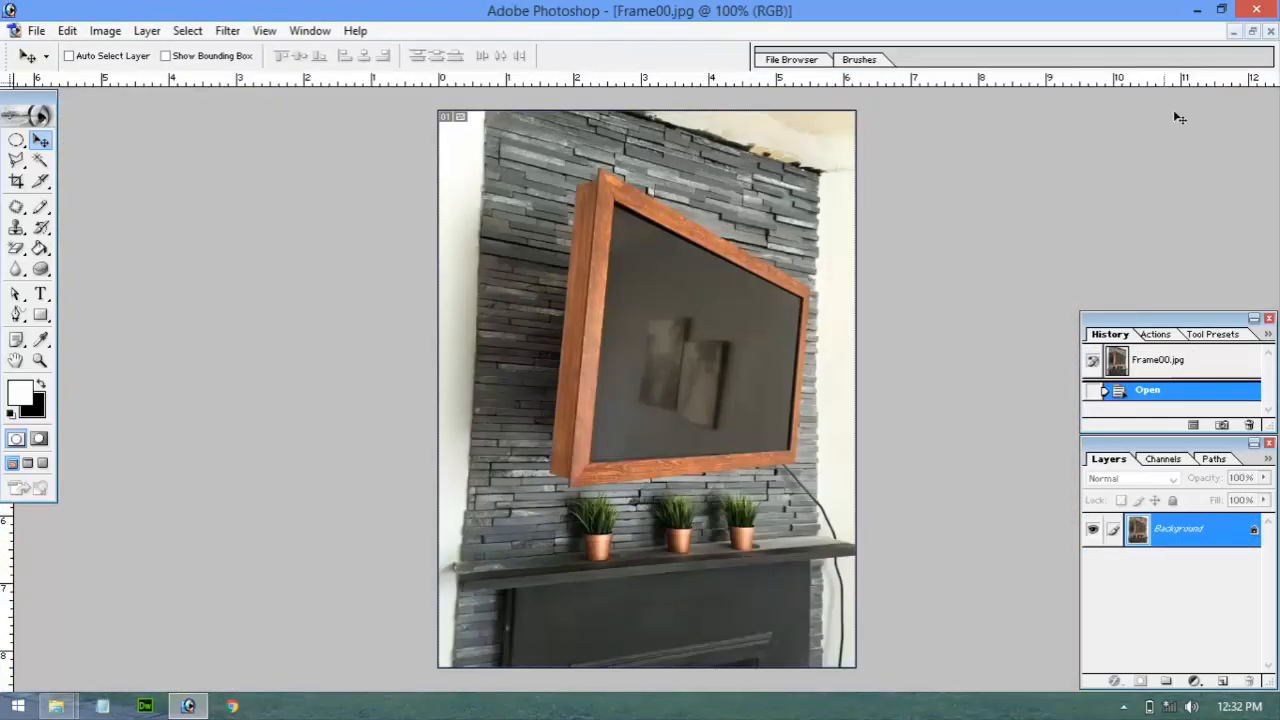
click(1251, 31)
click(532, 122)
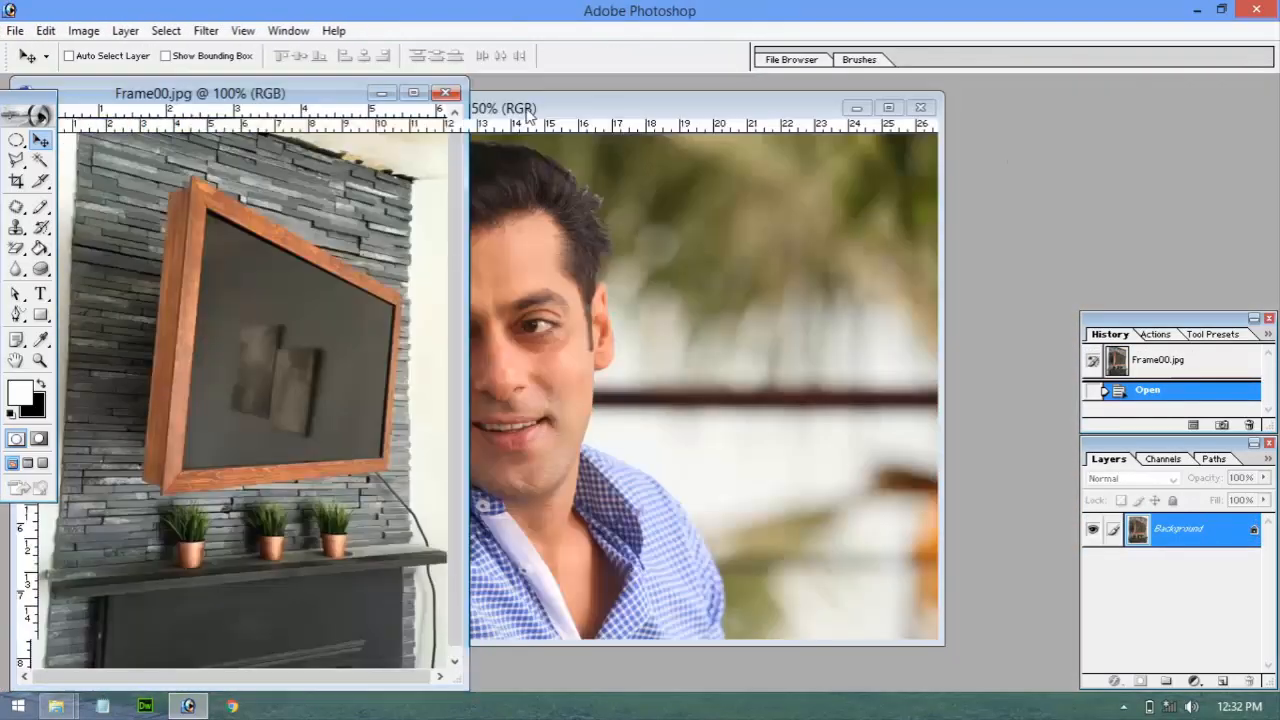
drag(148, 104, 477, 93)
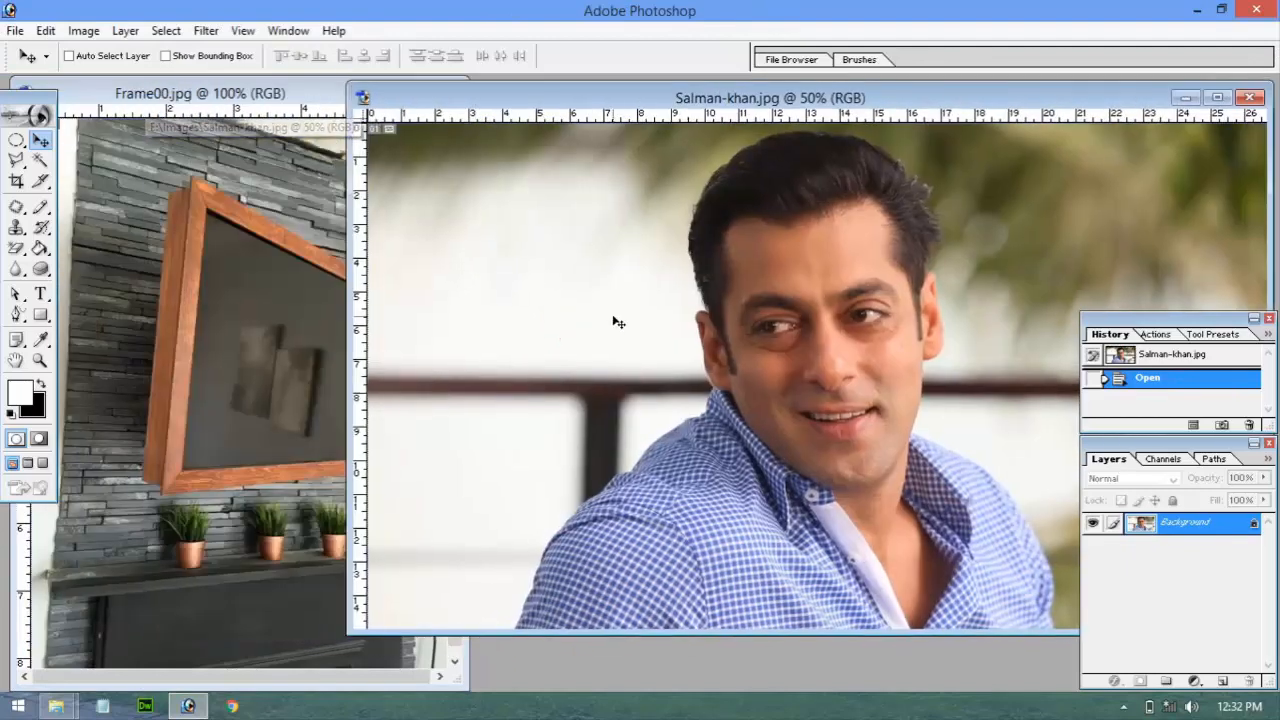
drag(268, 333, 270, 334)
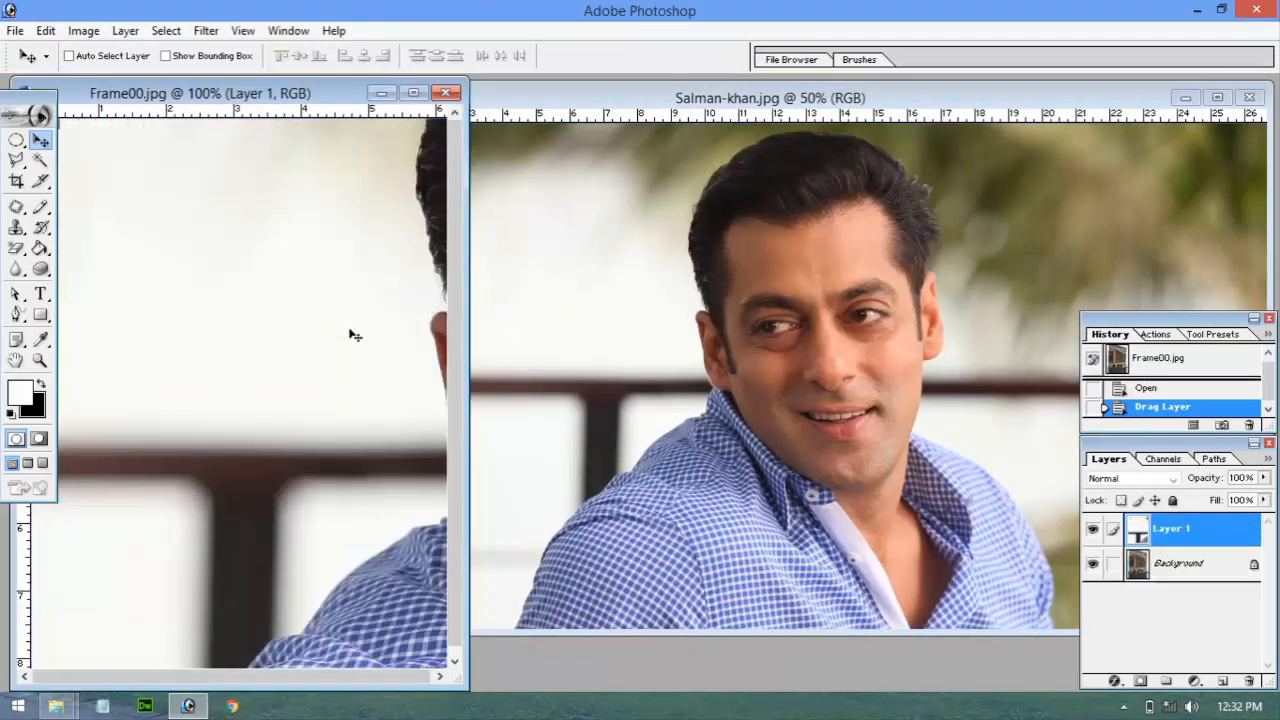
Close Salman-khan.jpg and maximize the Frame00.jpg window
click(1249, 97)
click(413, 92)
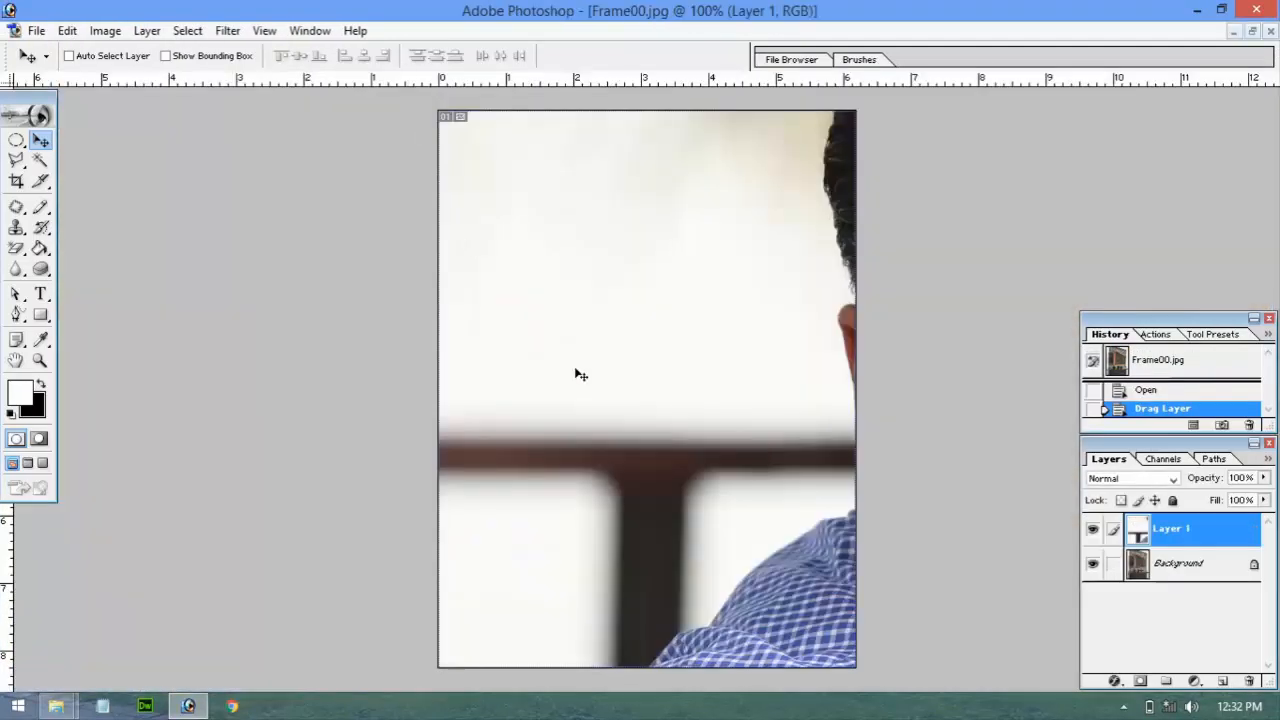
Scale the man's photo layer down with Free Transform so it fits inside the image, and move it over the wooden frame
ctrl+alt+click(607, 496)
ctrl+alt+click(607, 496)
key(ctrl+t)
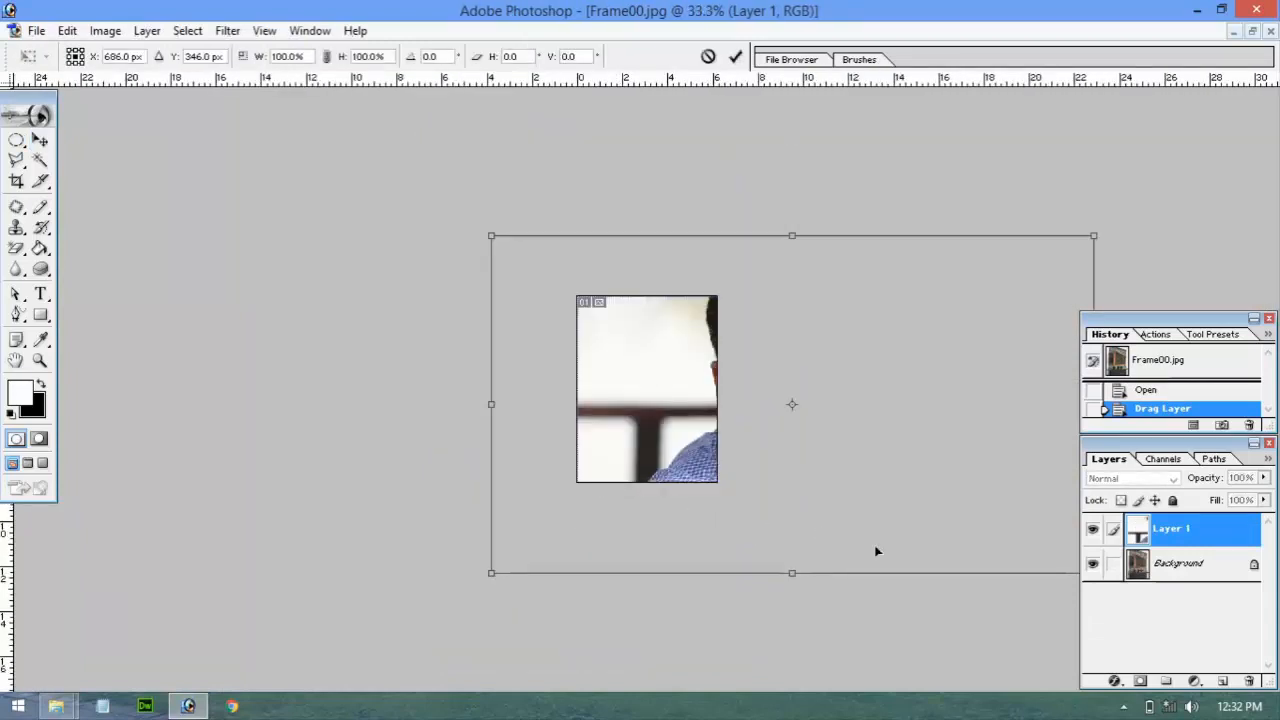
drag(481, 231, 570, 425)
double_click(802, 428)
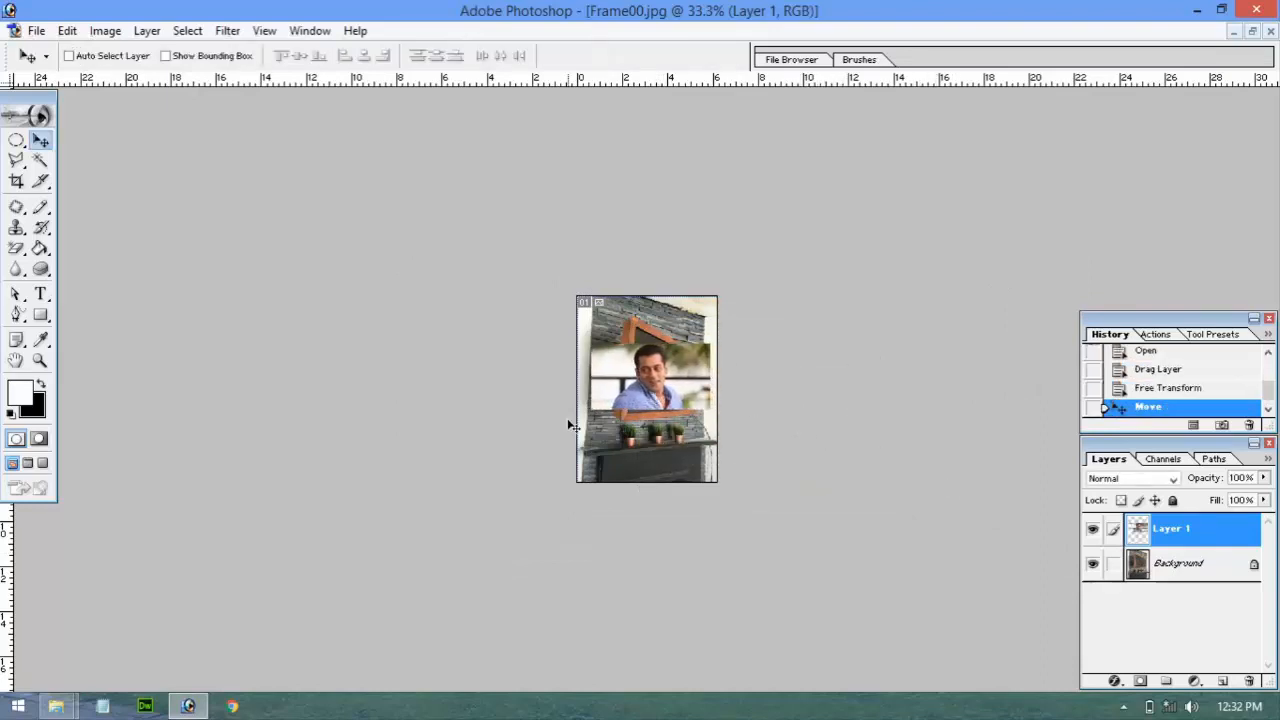
key(ctrl+0)
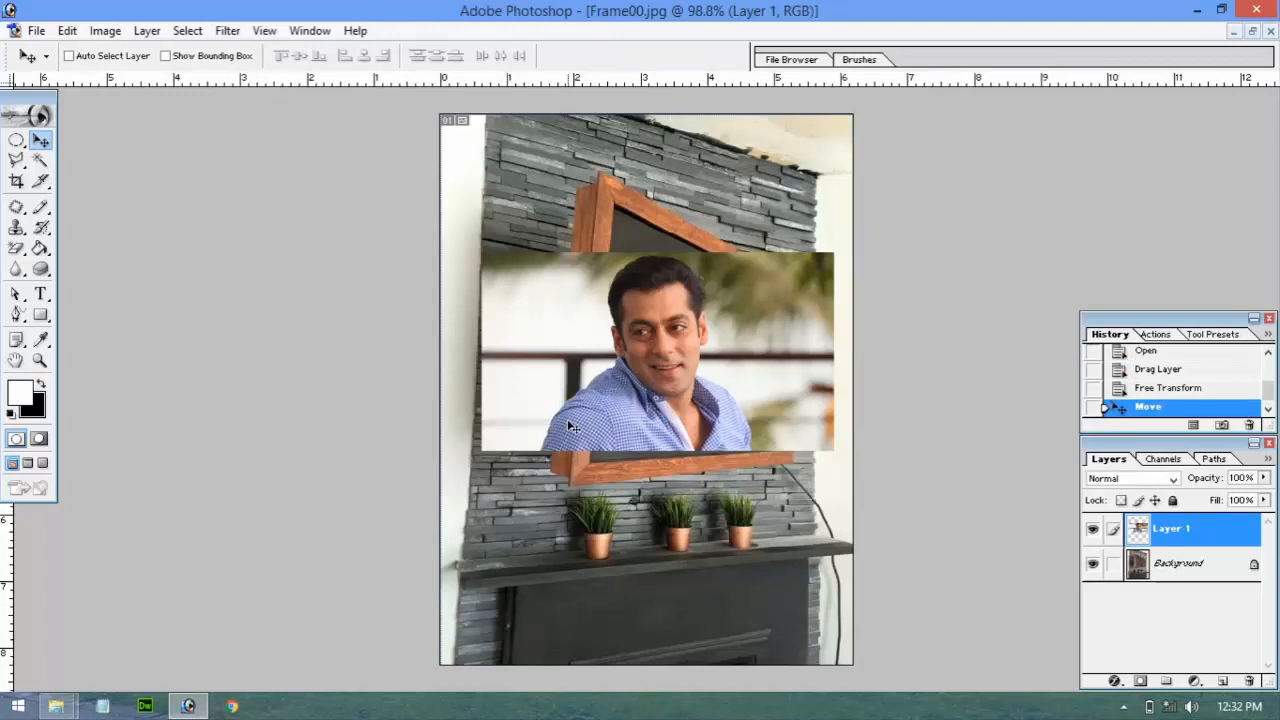
Narrow the portrait layer equally from both sides with Free Transform and apply it
key(ctrl+t)
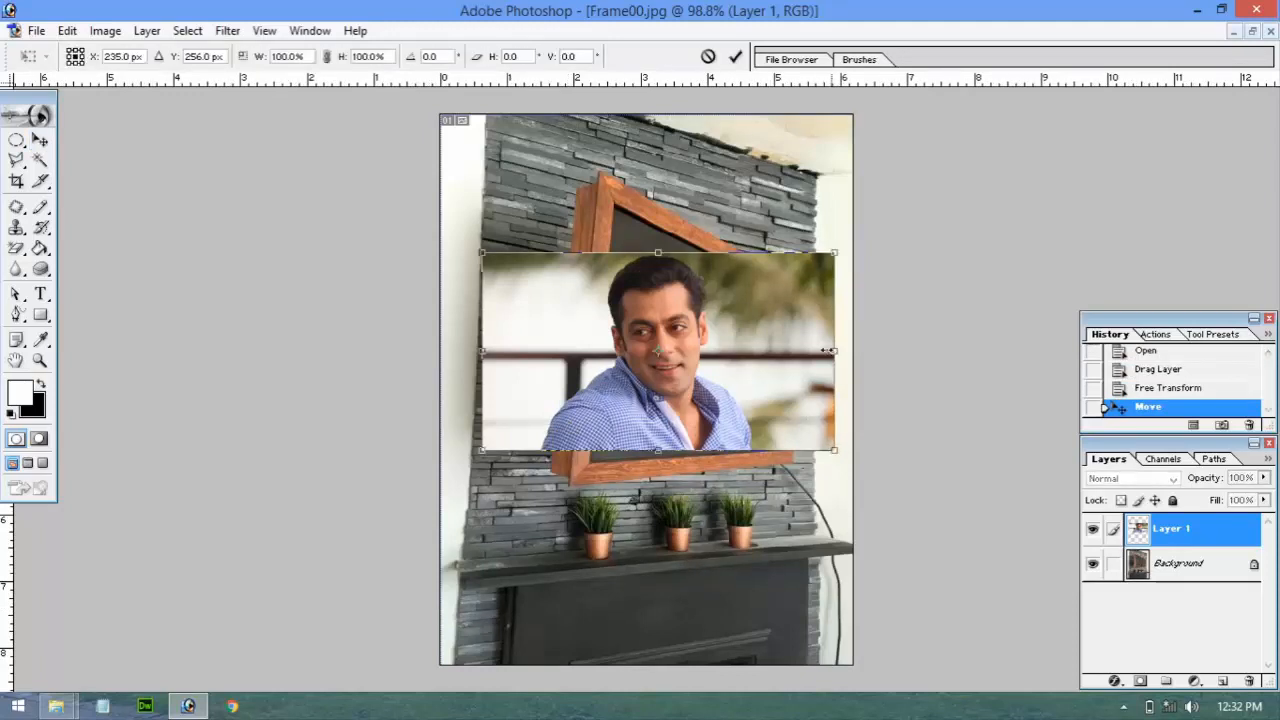
drag(824, 350, 804, 350)
key(Return)
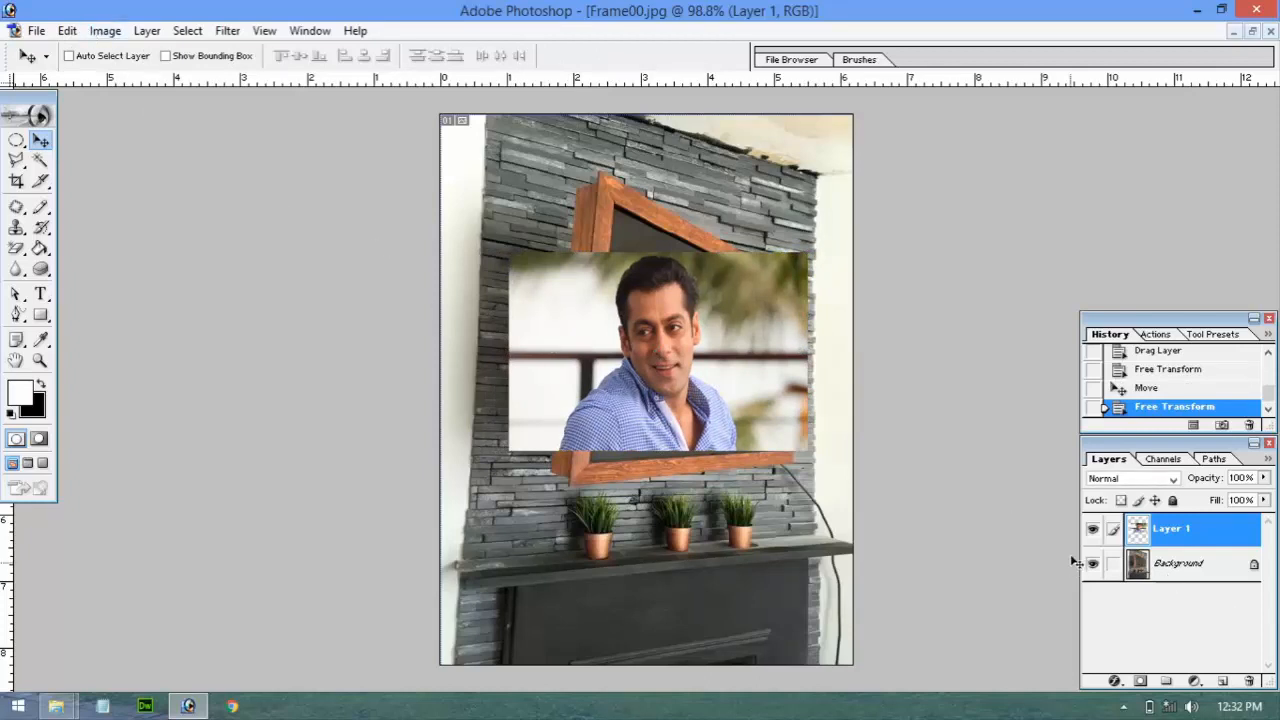
Hide and reshow the portrait and background layers to examine the angled wooden frame underneath
click(1093, 530)
click(1093, 530)
click(1093, 565)
click(1093, 565)
click(1093, 530)
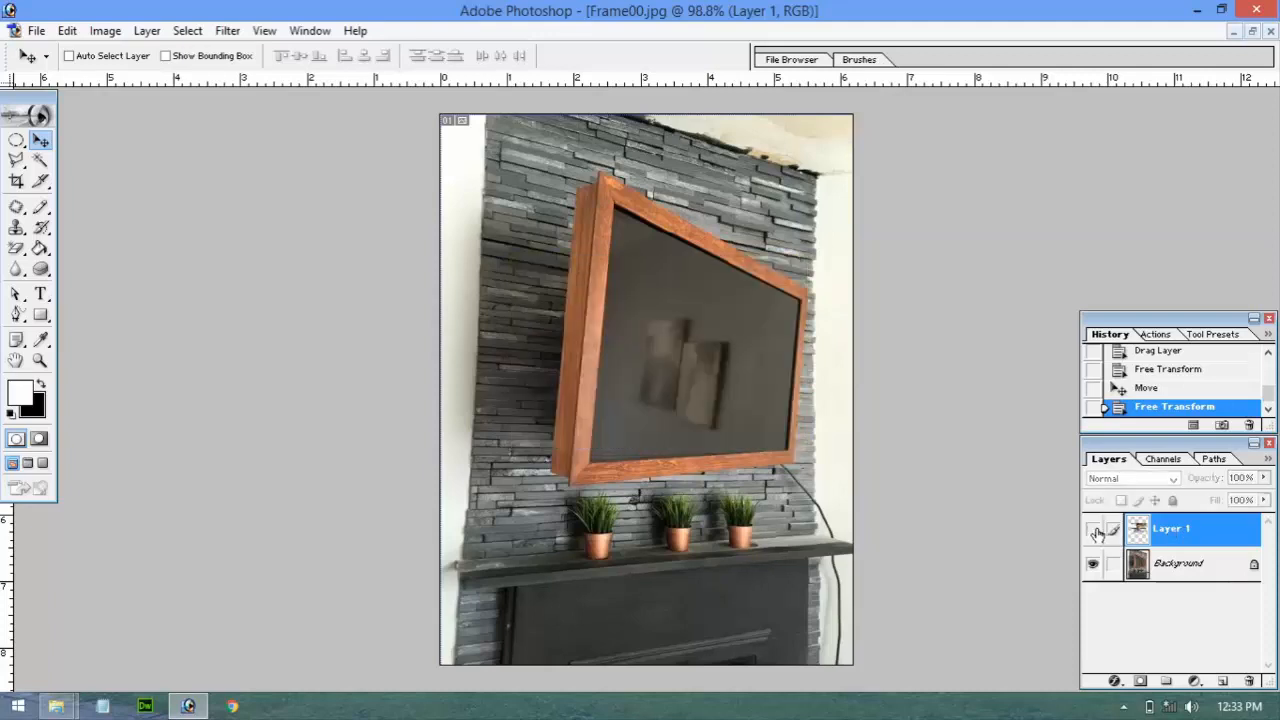
click(1093, 530)
click(66, 32)
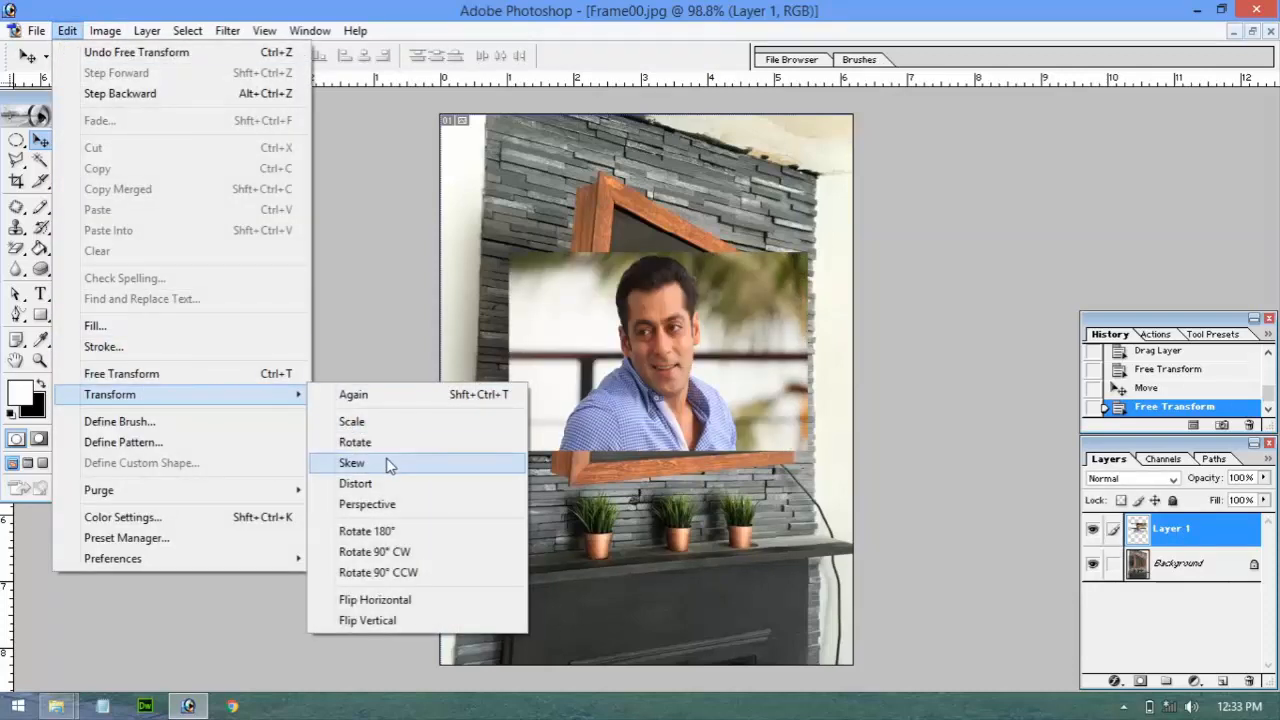
click(386, 463)
drag(808, 255, 809, 299)
key(Return)
Distort the portrait layer so its four corners match the inner corners of the wooden frame, and apply the transform
click(67, 30)
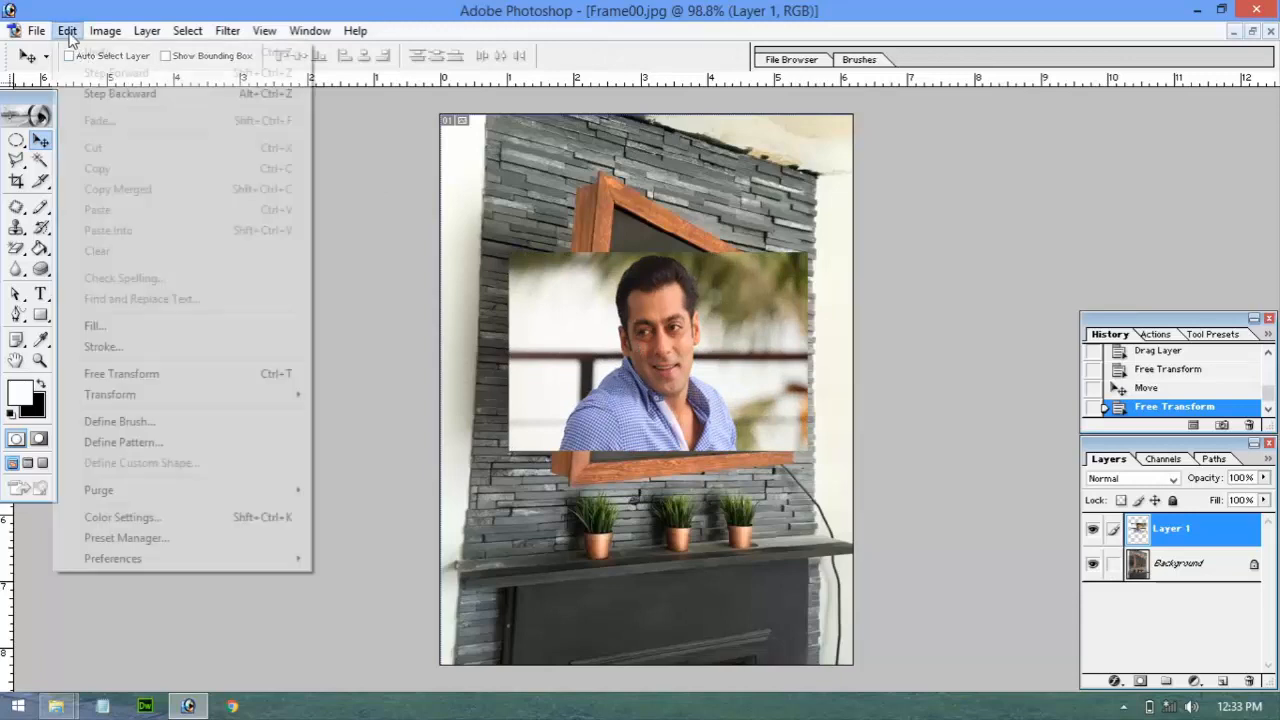
mouse_move(133, 390)
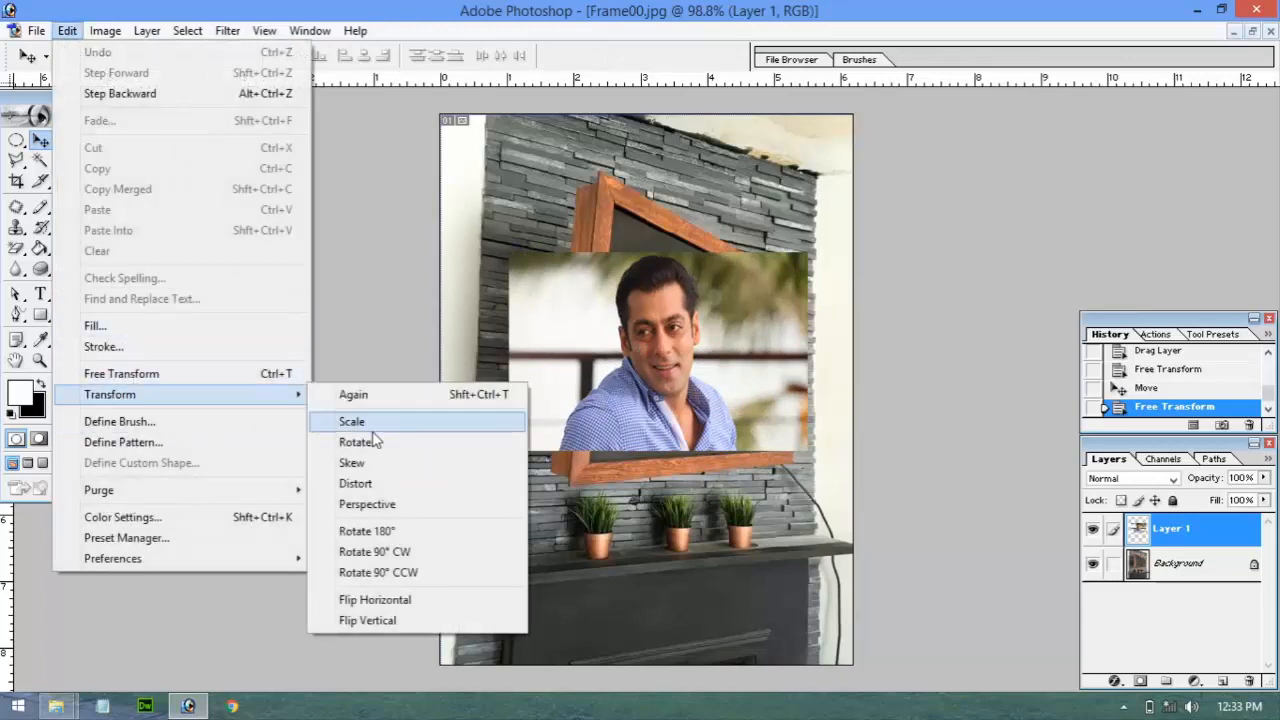
click(356, 483)
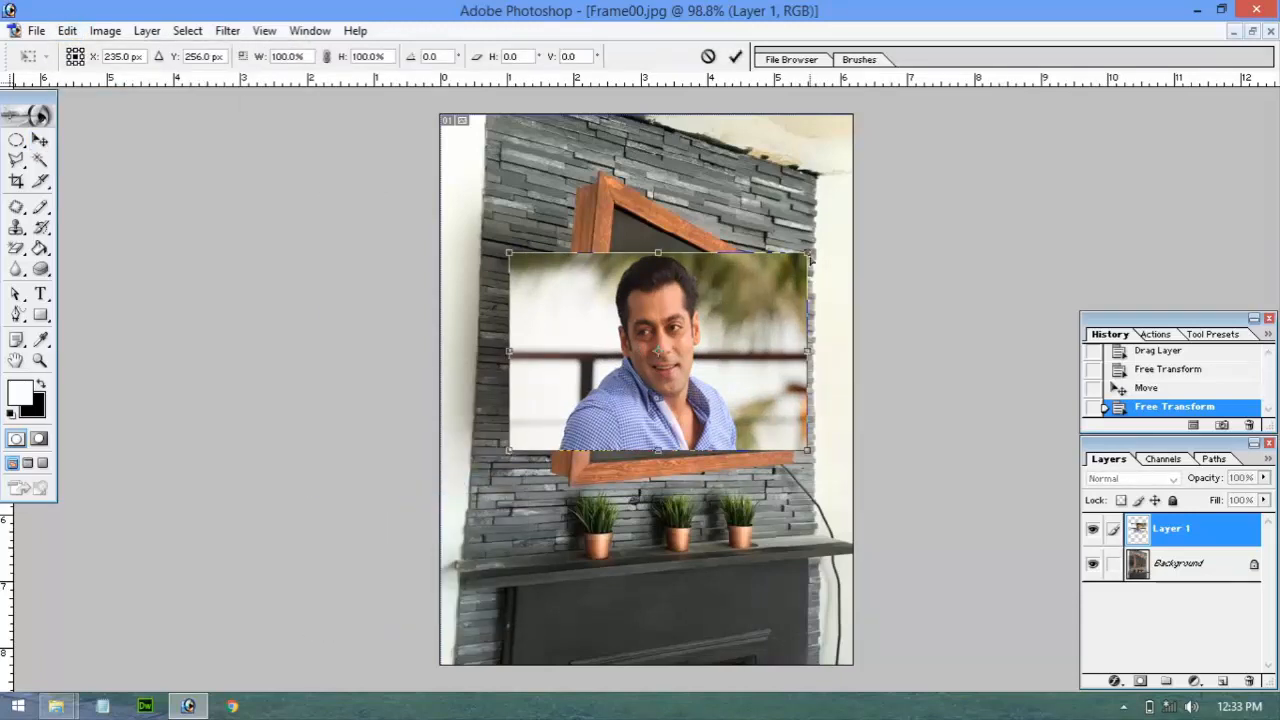
drag(810, 258, 800, 302)
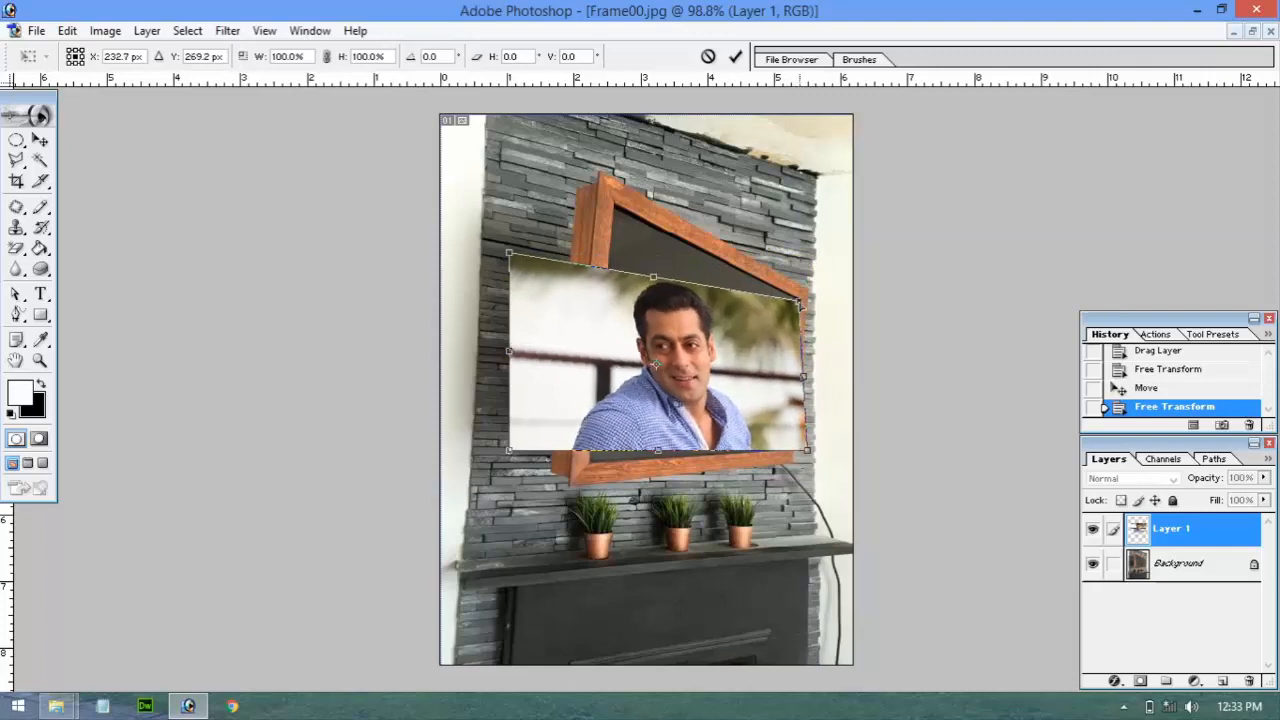
drag(806, 451, 783, 448)
drag(513, 262, 613, 208)
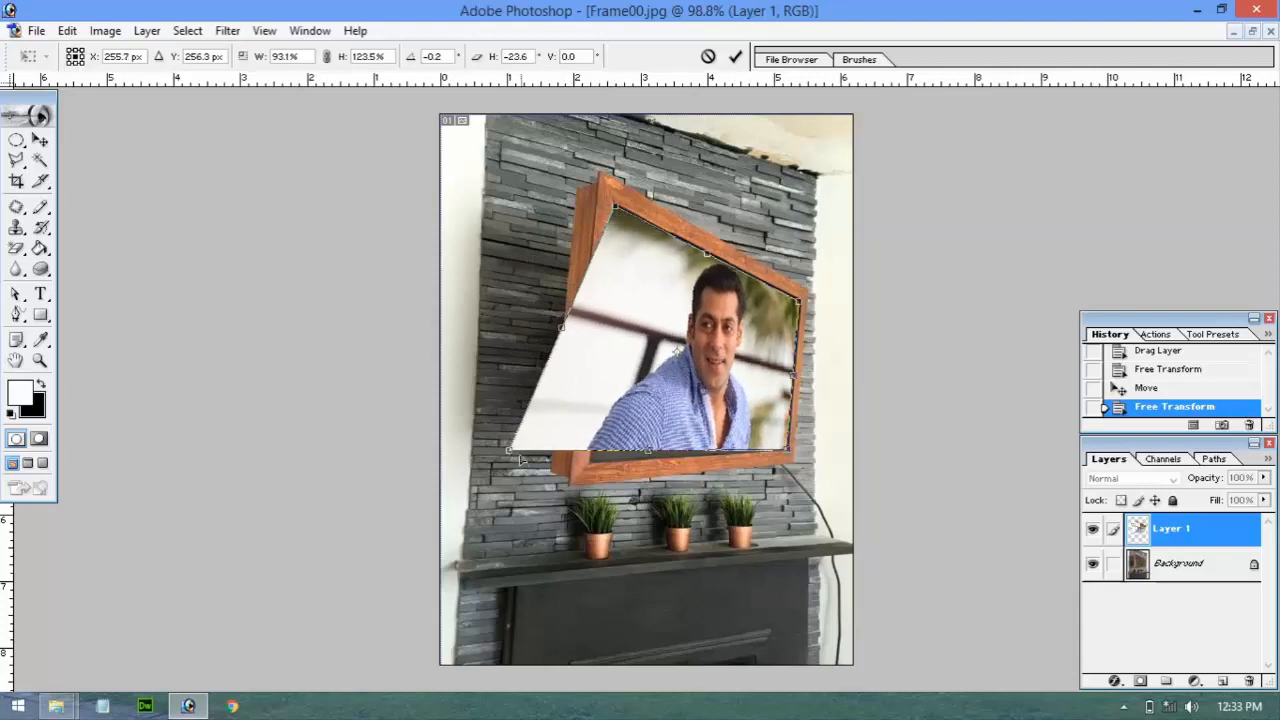
drag(510, 455, 590, 465)
key(Return)
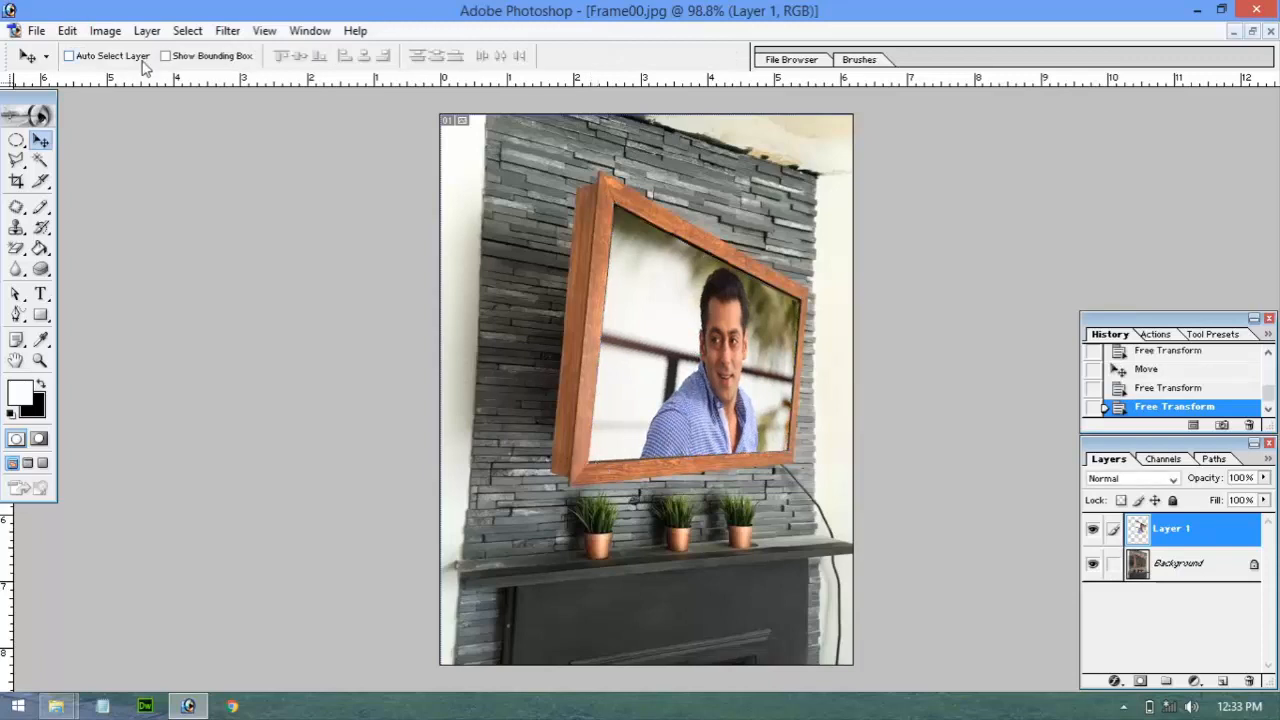
Flip the portrait layer horizontally, and undo the flip
click(67, 30)
mouse_move(198, 392)
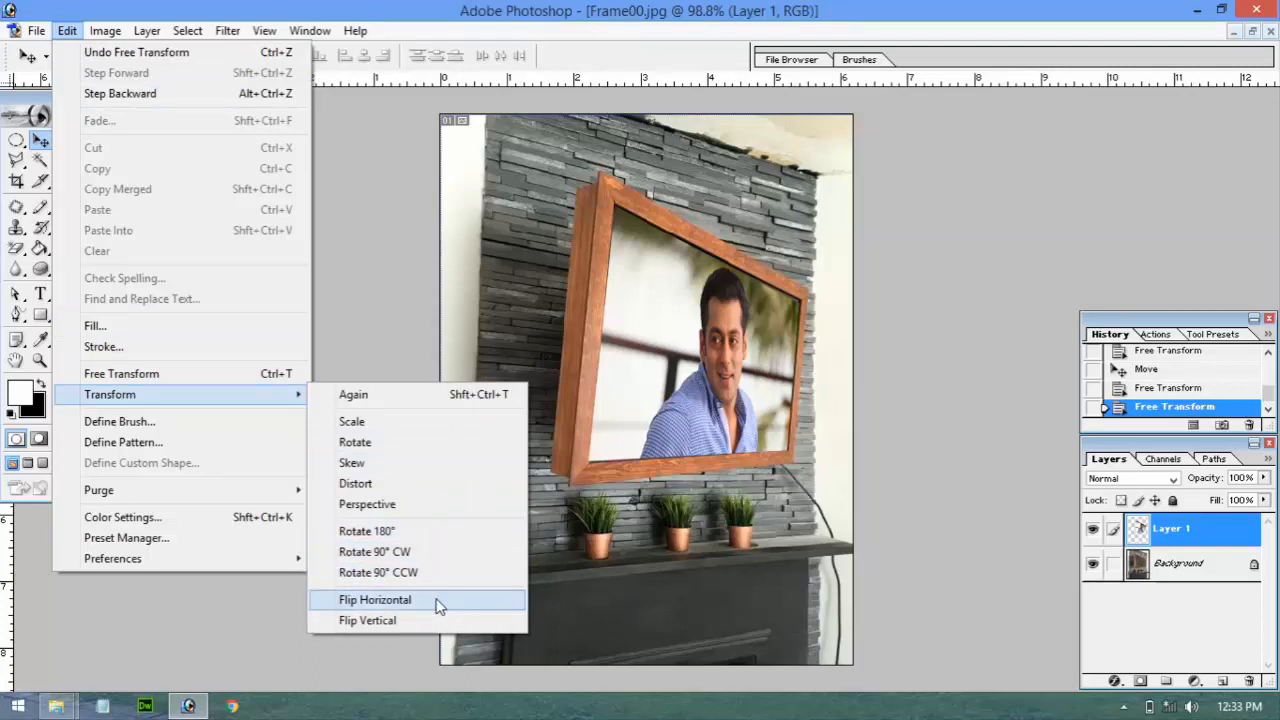
key(Escape)
key(Escape)
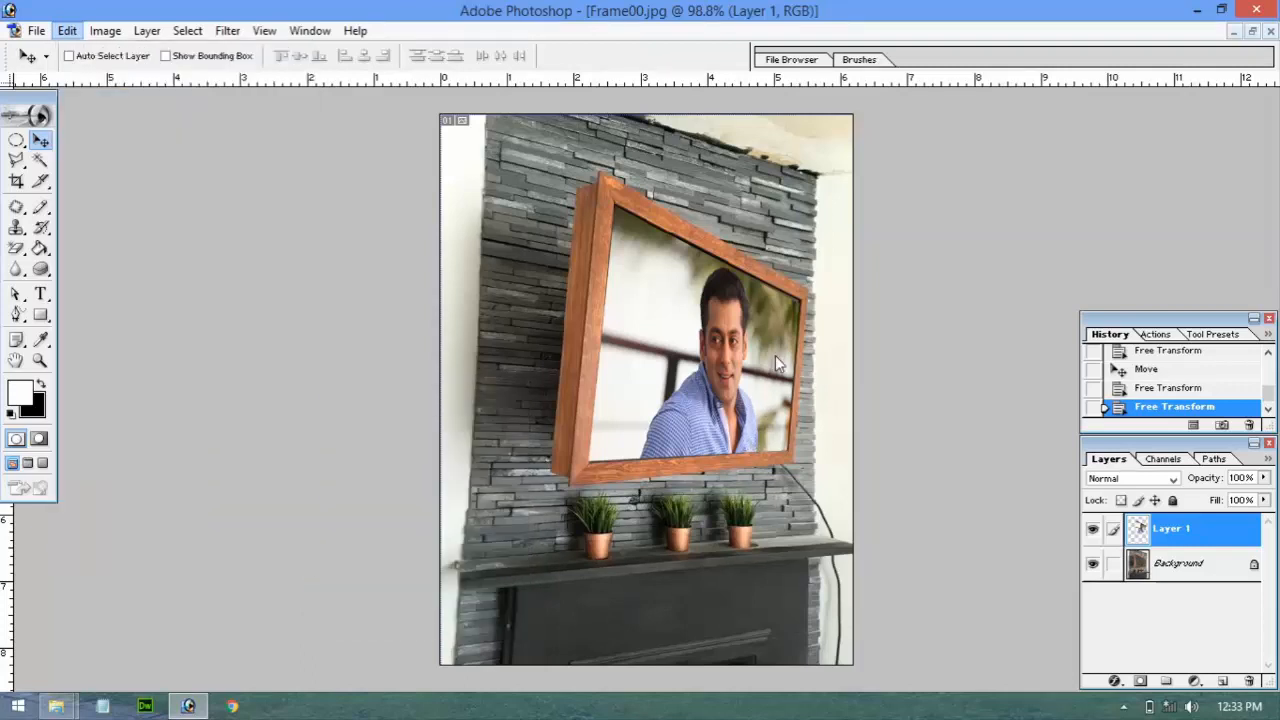
click(67, 30)
mouse_move(158, 398)
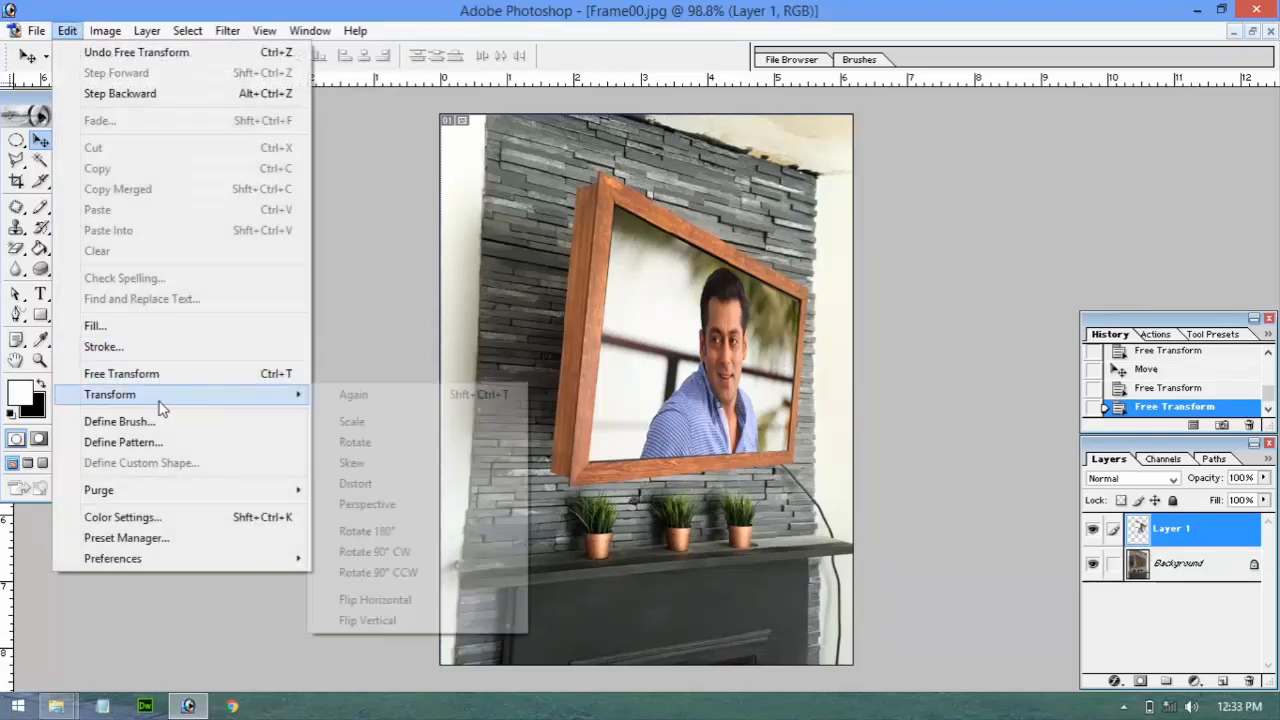
click(432, 600)
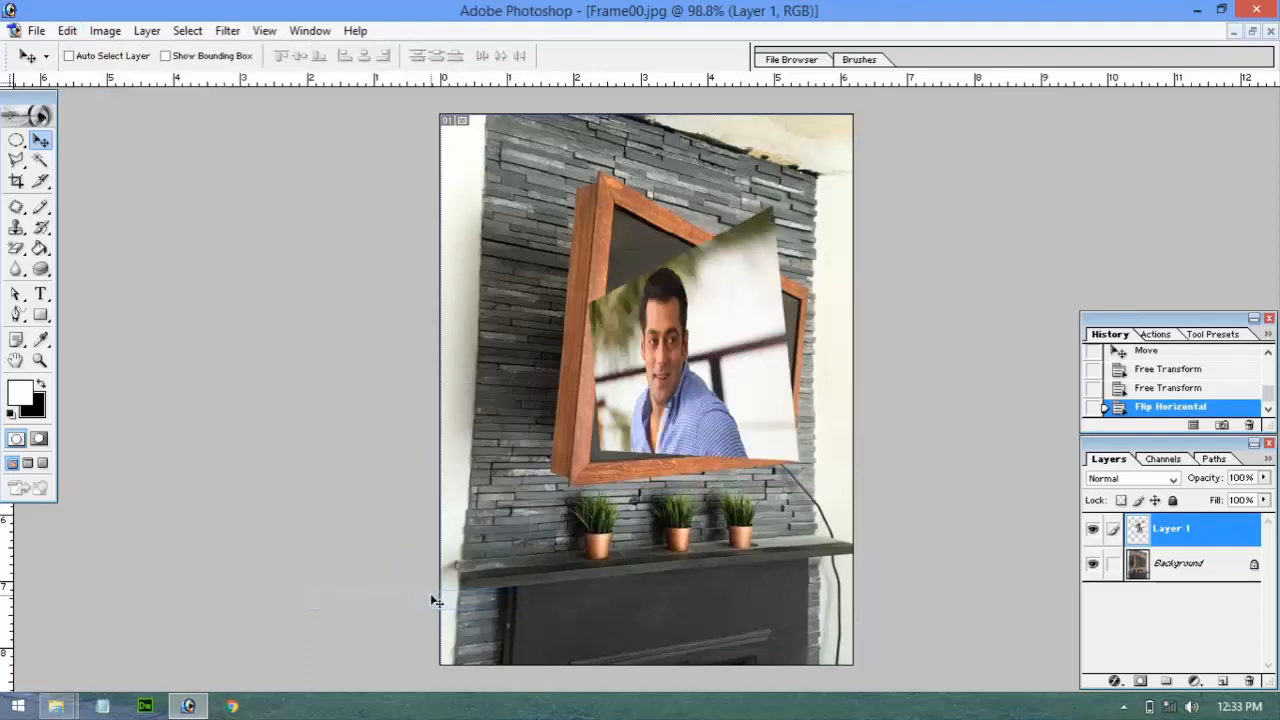
key(ctrl+z)
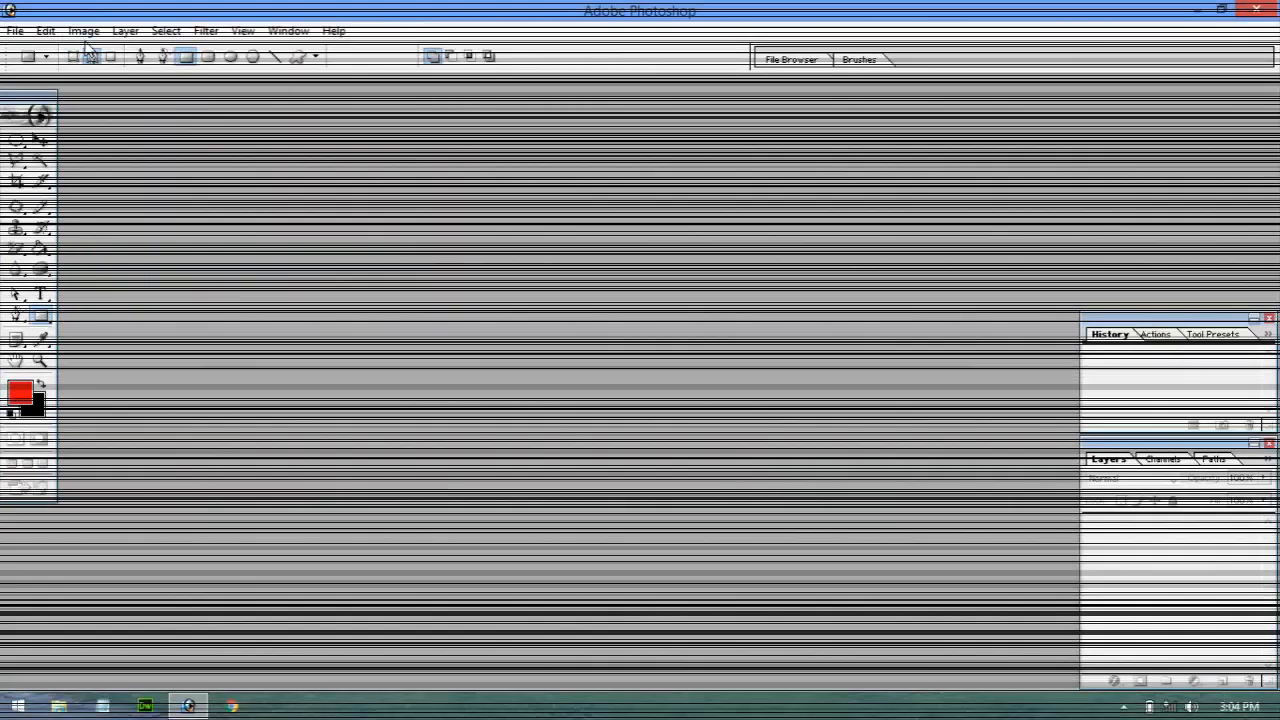
click(83, 30)
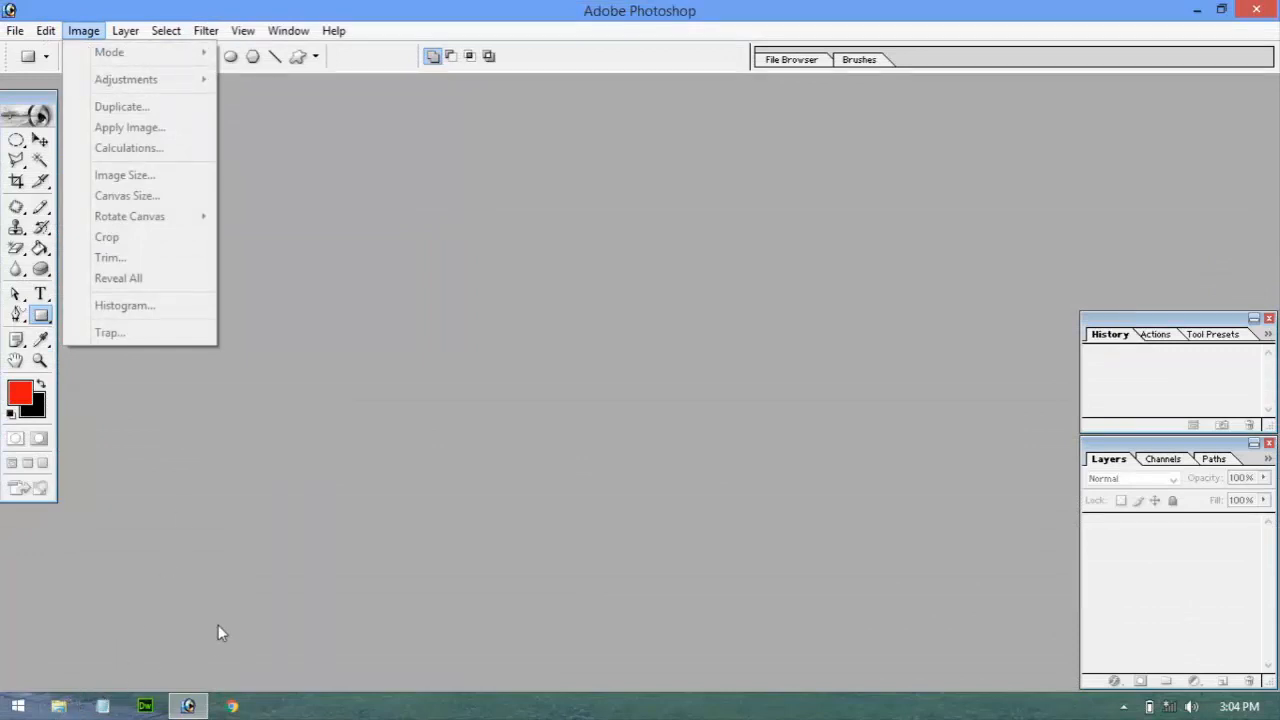
click(250, 568)
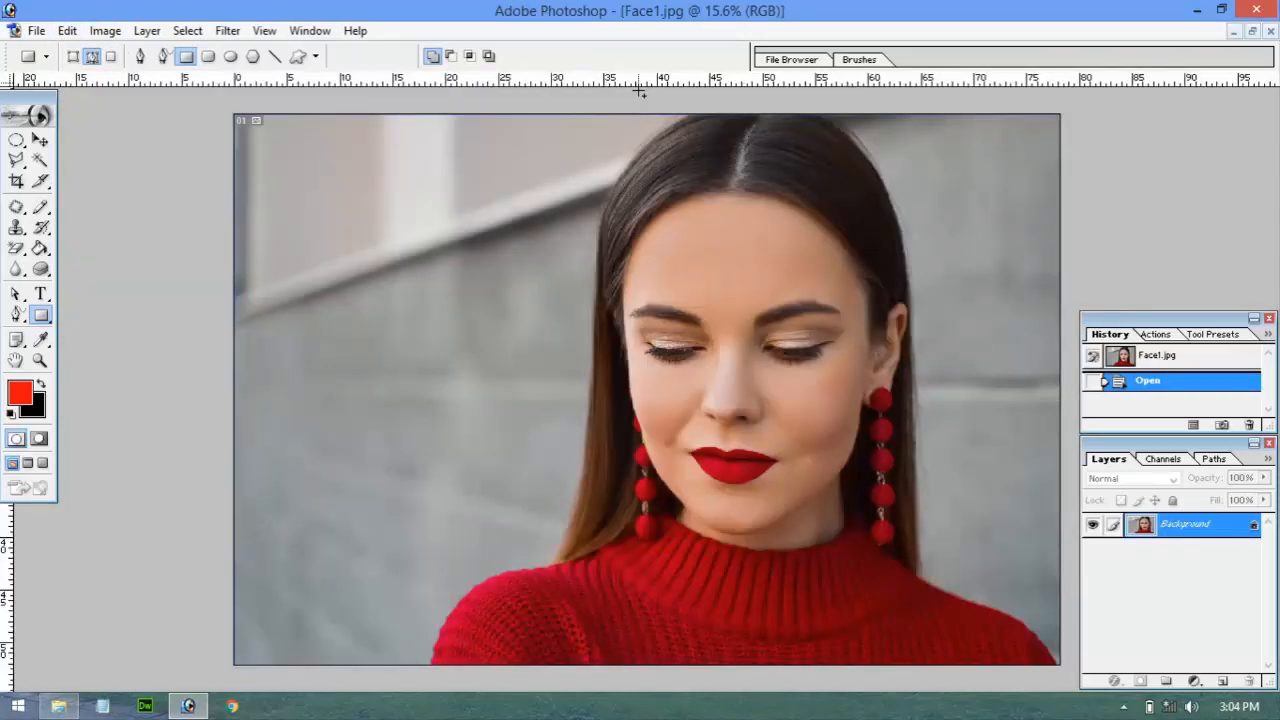
Convert Face1.jpg to CMYK Color mode and back to RGB Color mode
click(105, 31)
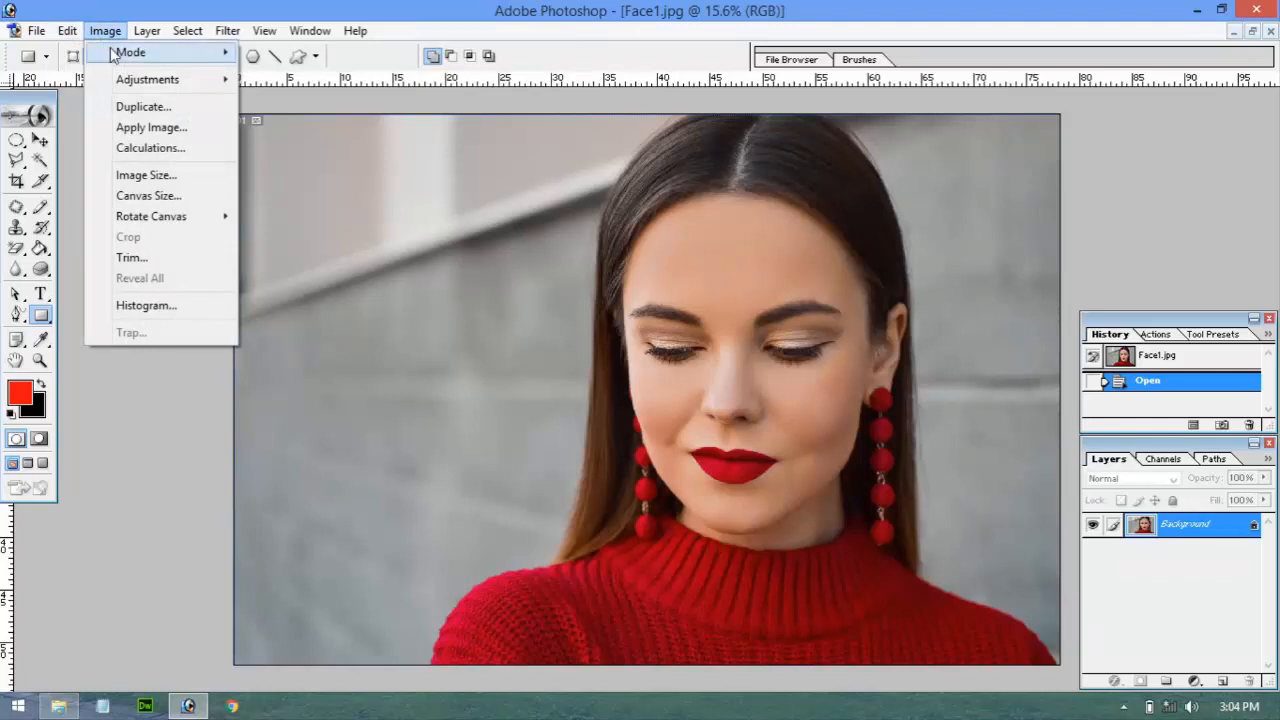
mouse_move(113, 55)
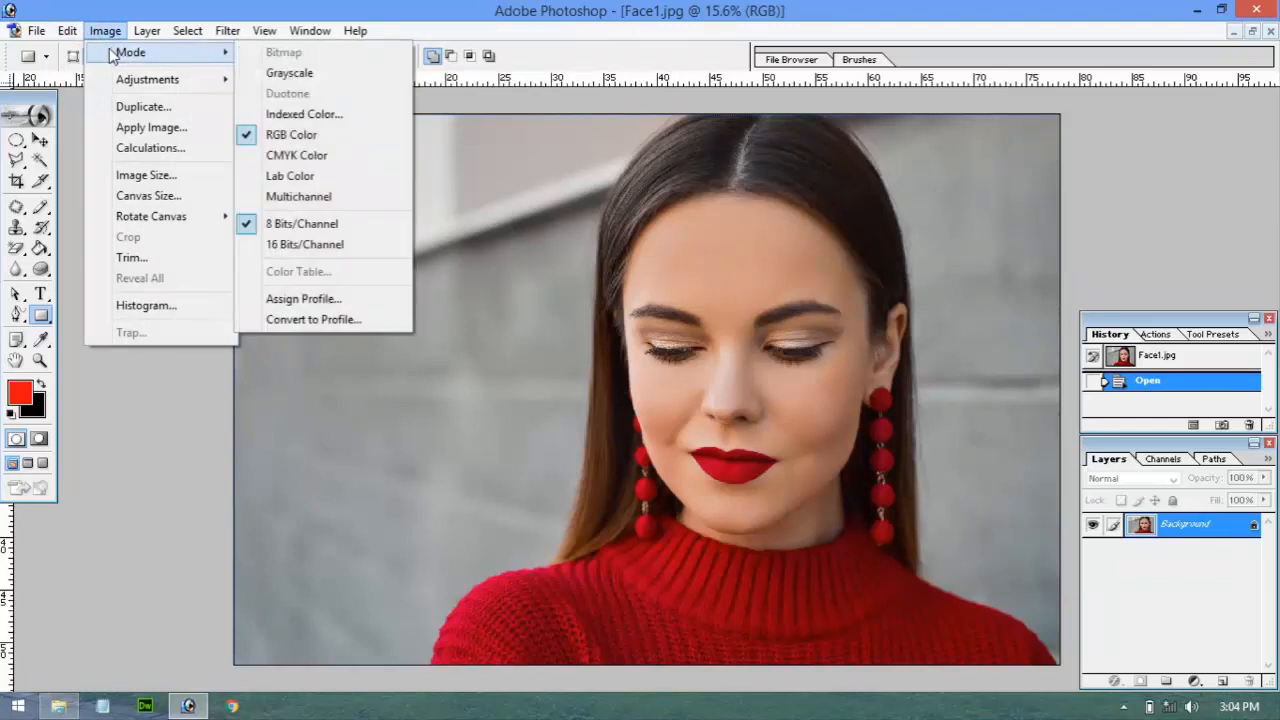
click(290, 160)
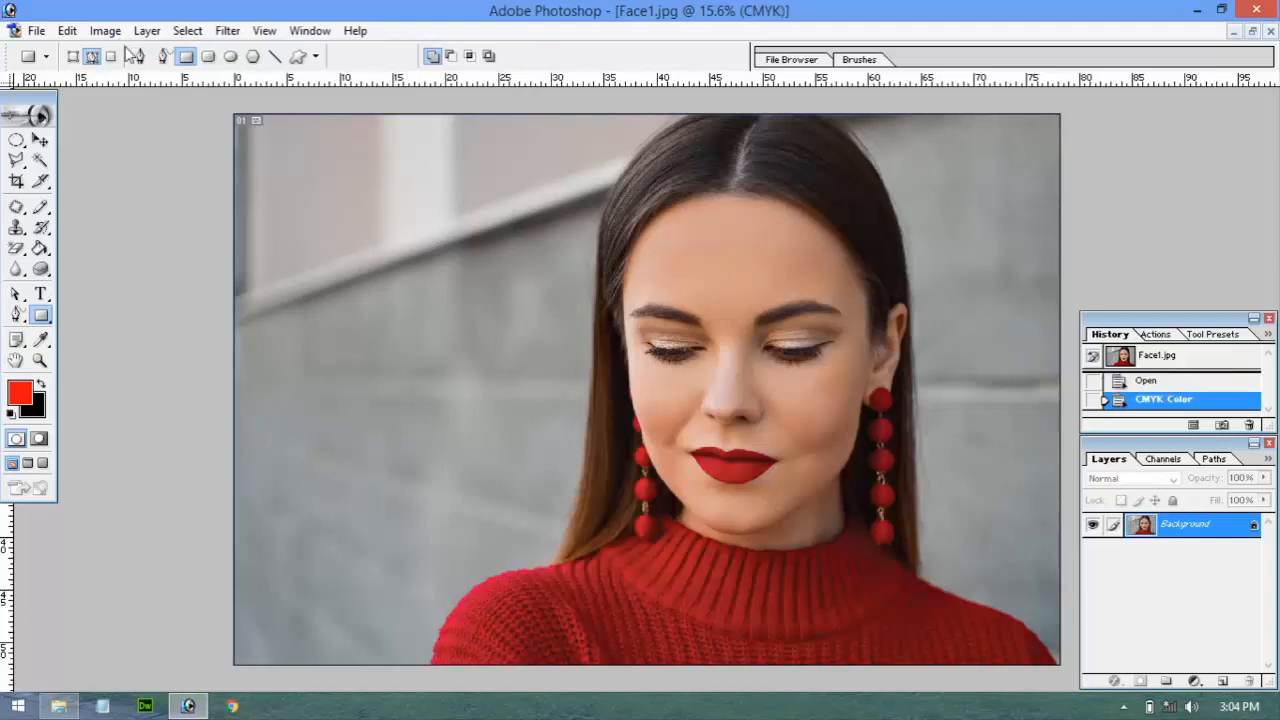
click(105, 30)
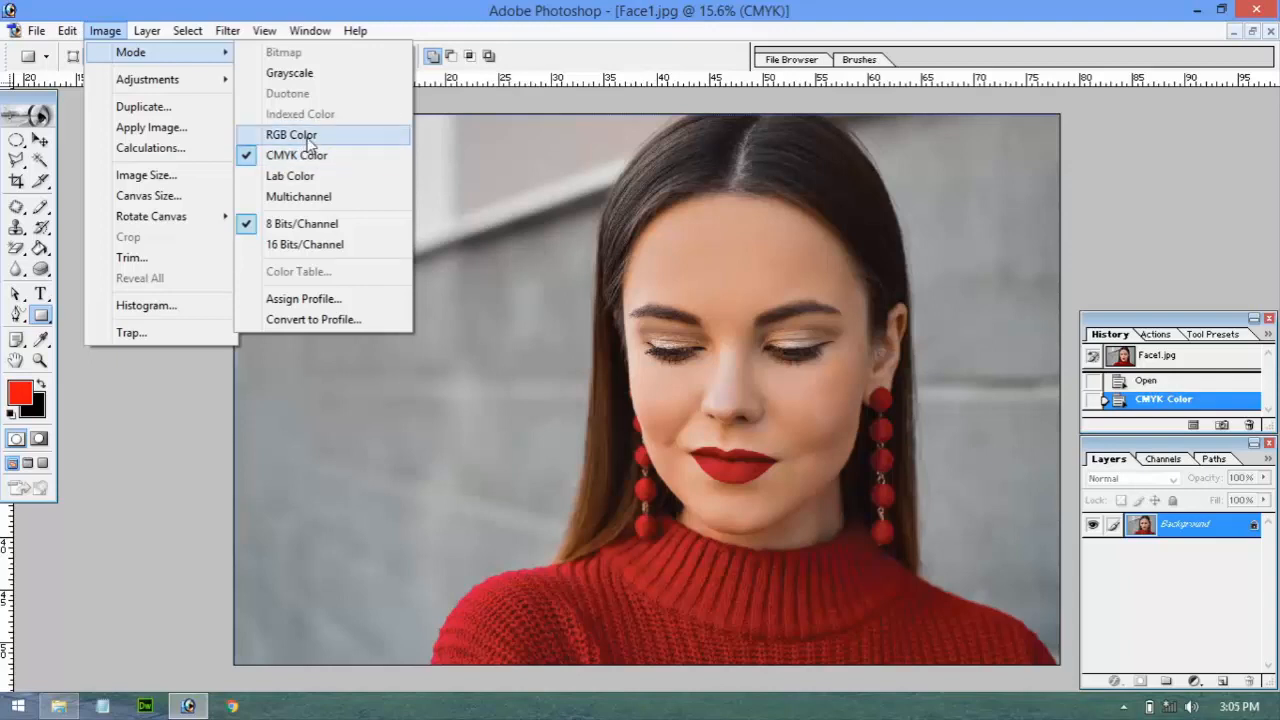
click(308, 142)
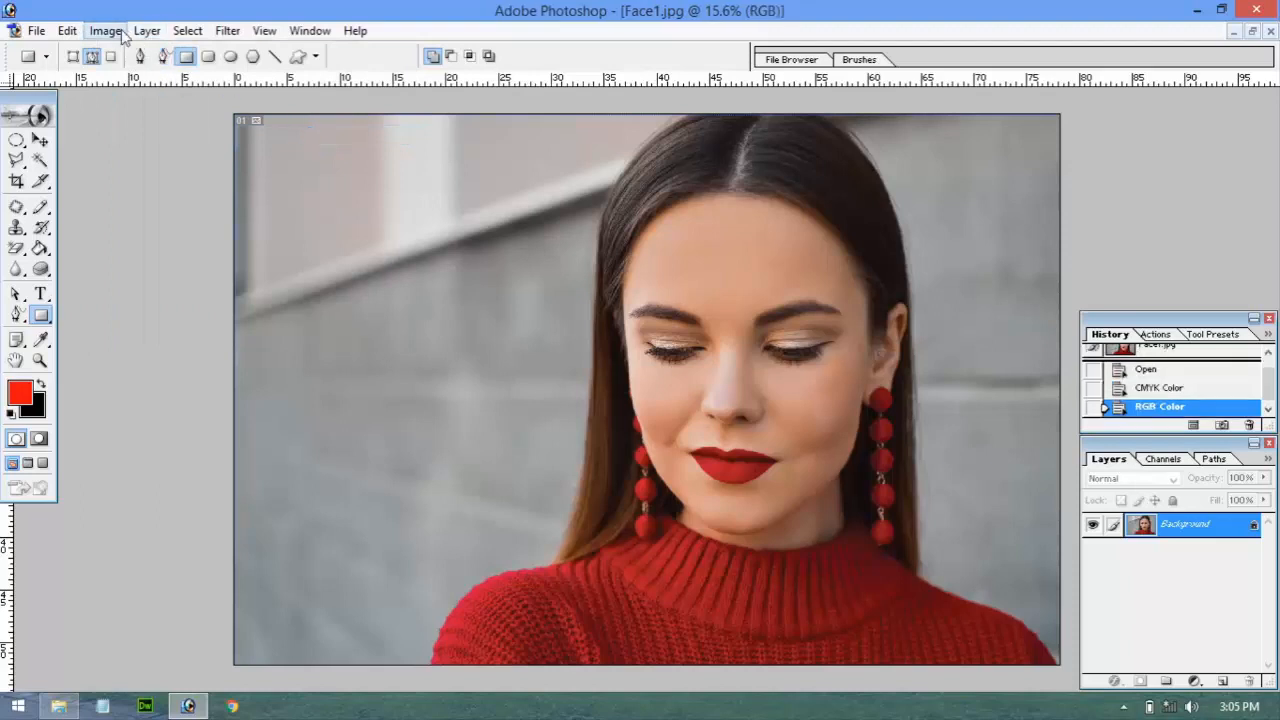
Convert Face1.jpg to Grayscale mode, discarding its color information
click(122, 36)
mouse_move(150, 56)
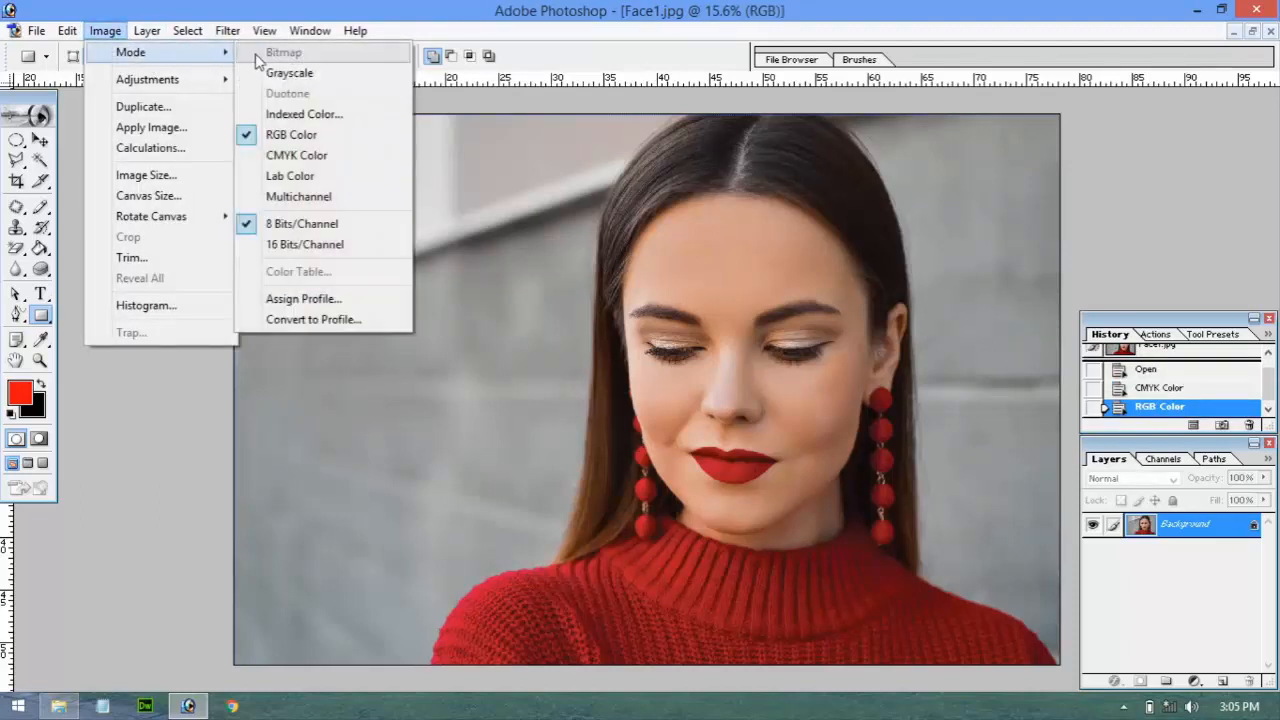
click(288, 73)
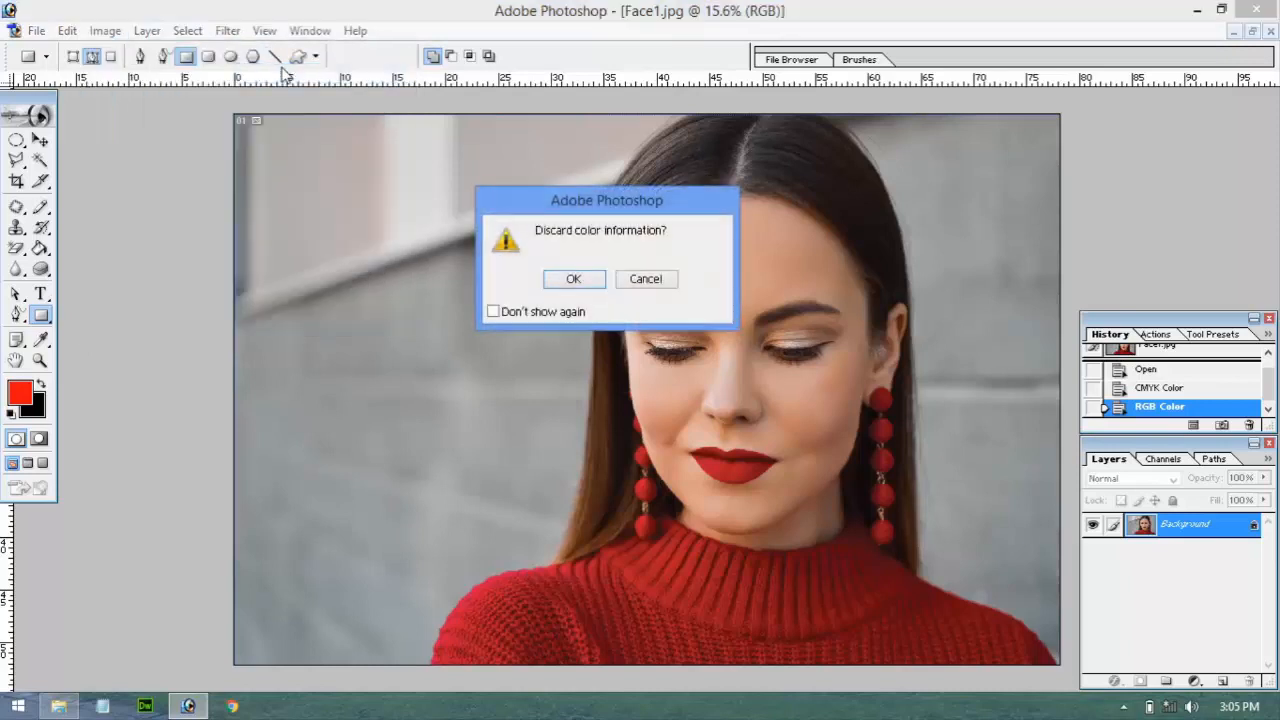
click(575, 280)
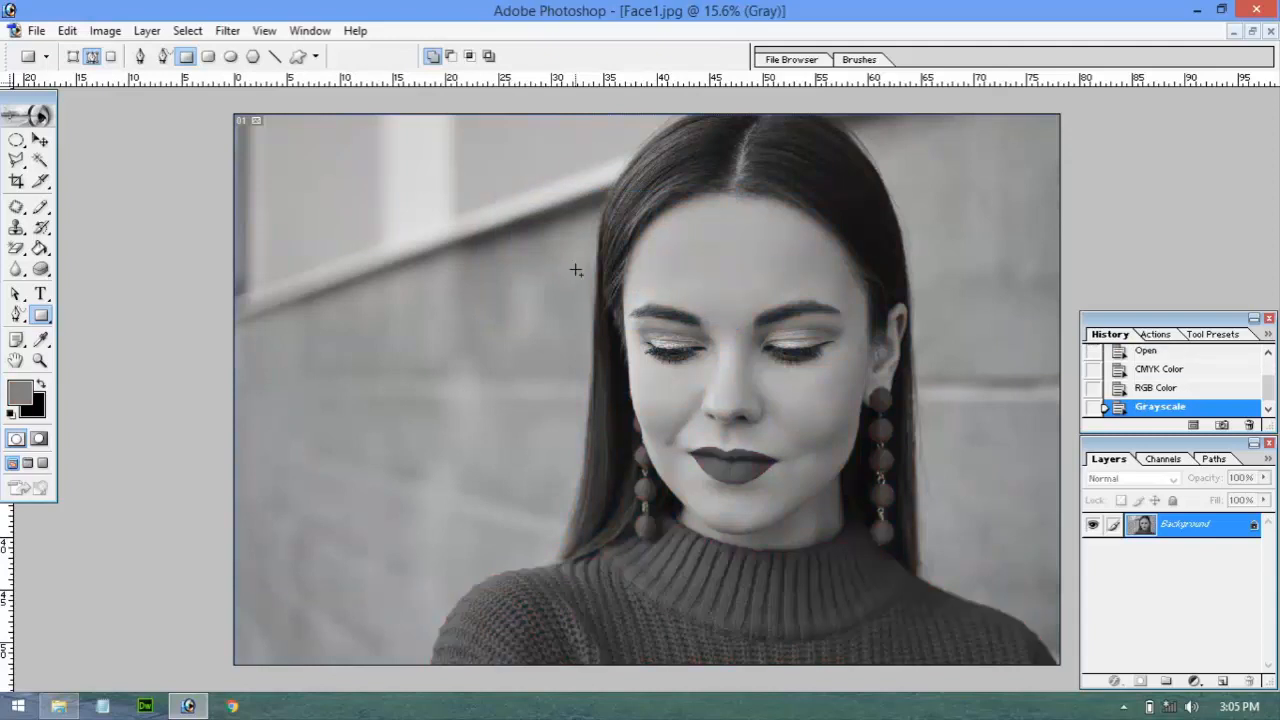
Choose the bright red F20606 as the foreground color and accept it
click(41, 340)
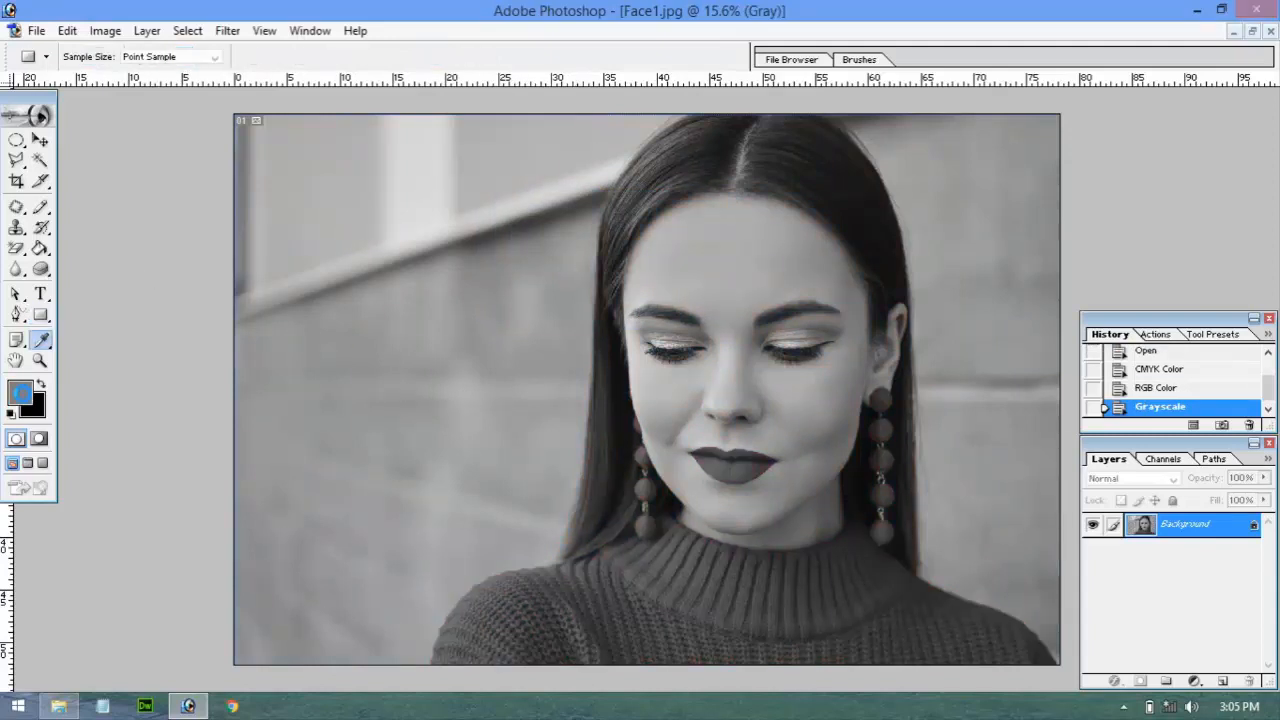
click(20, 392)
drag(486, 443, 605, 414)
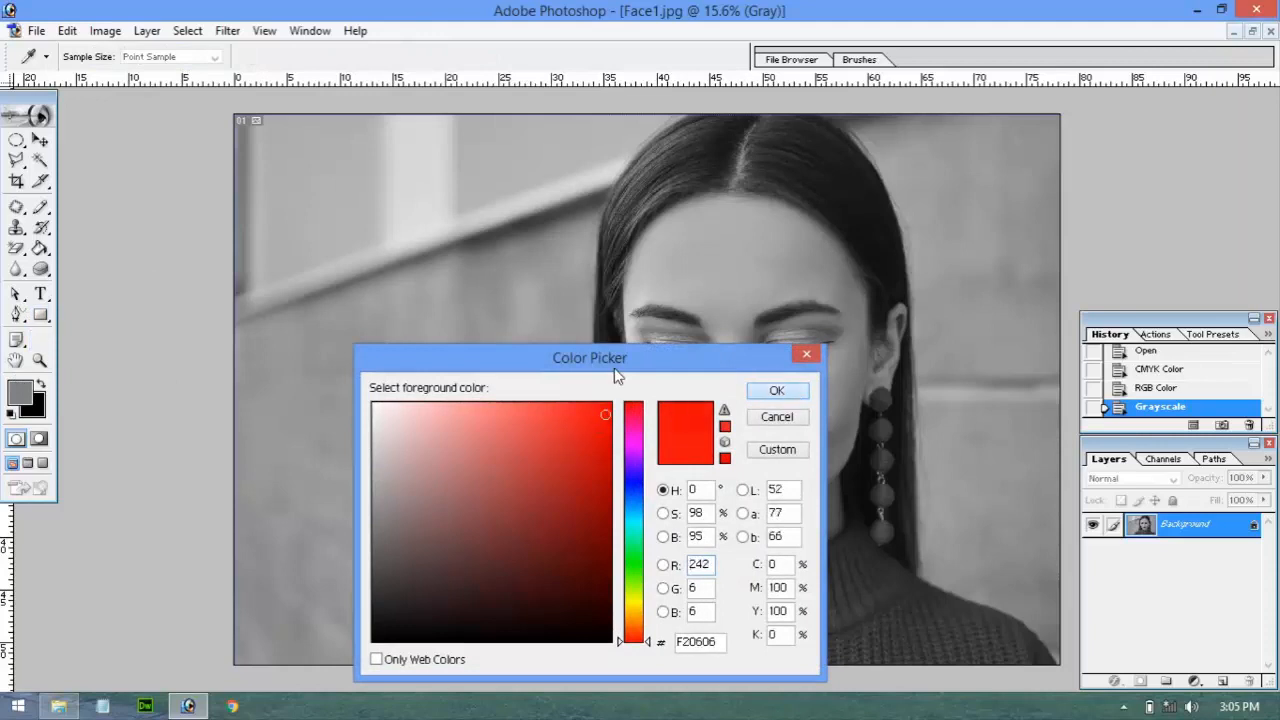
key(Return)
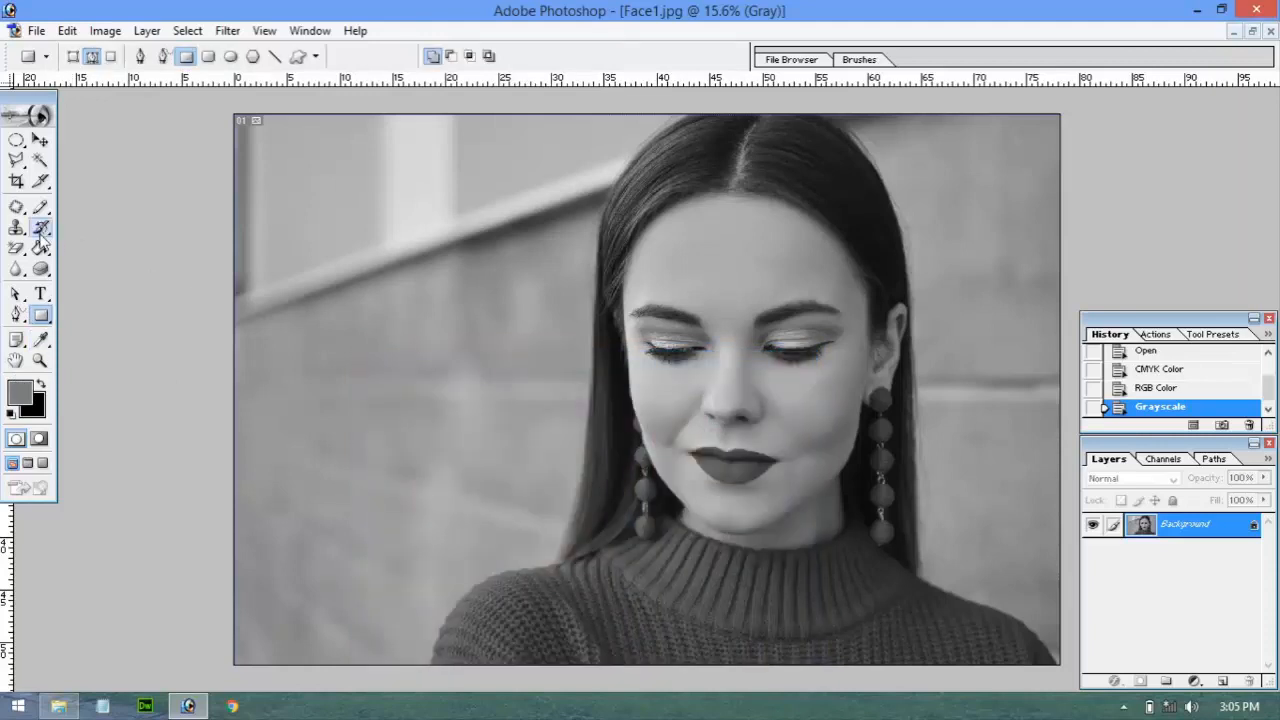
Paint freehand zigzag strokes with the Brush tool across the wall and the woman's face, using brush sizes 40 and 70
click(40, 207)
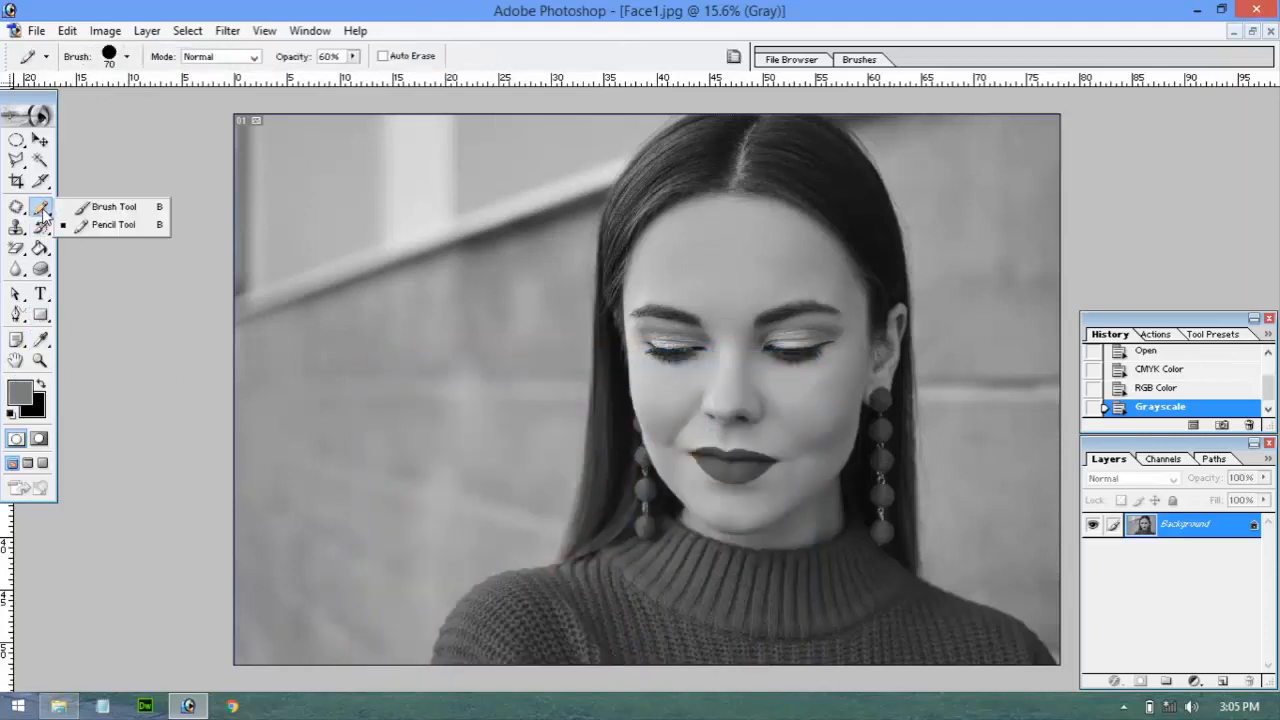
click(112, 207)
drag(308, 251, 632, 325)
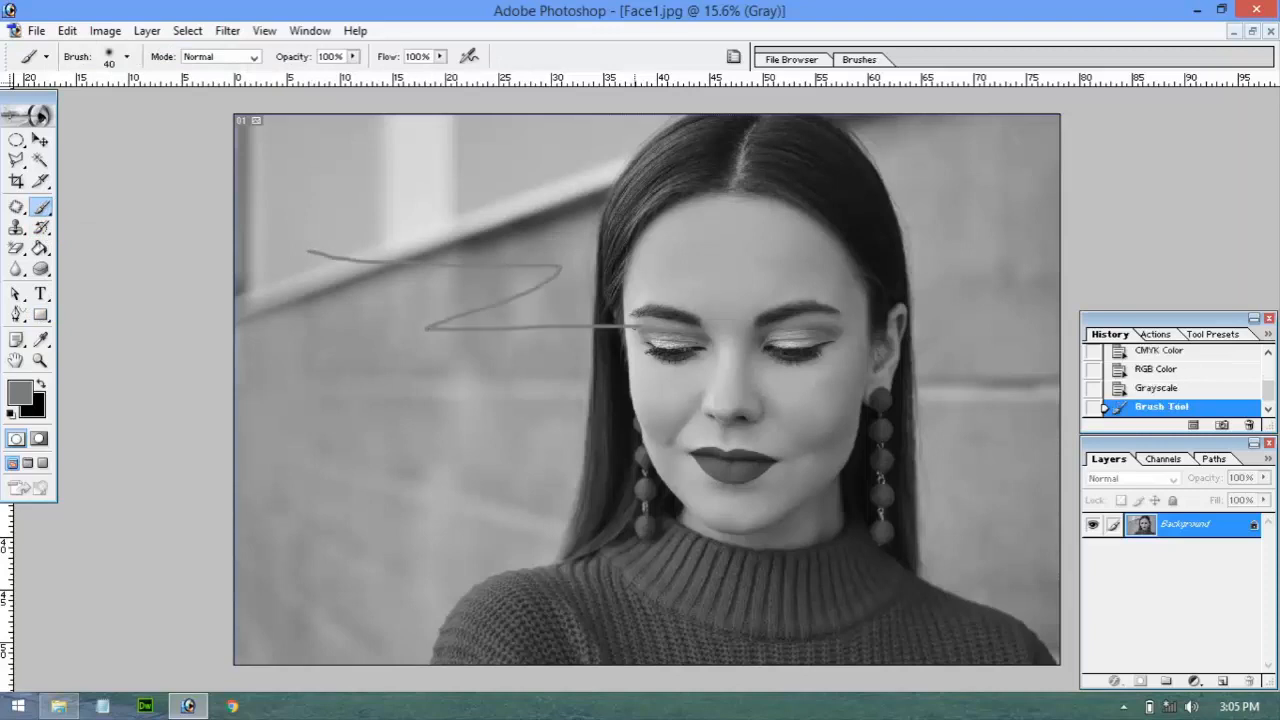
mouse_move(448, 344)
mouse_down()
mouse_move(650, 345)
mouse_move(710, 262)
mouse_move(520, 250)
mouse_up()
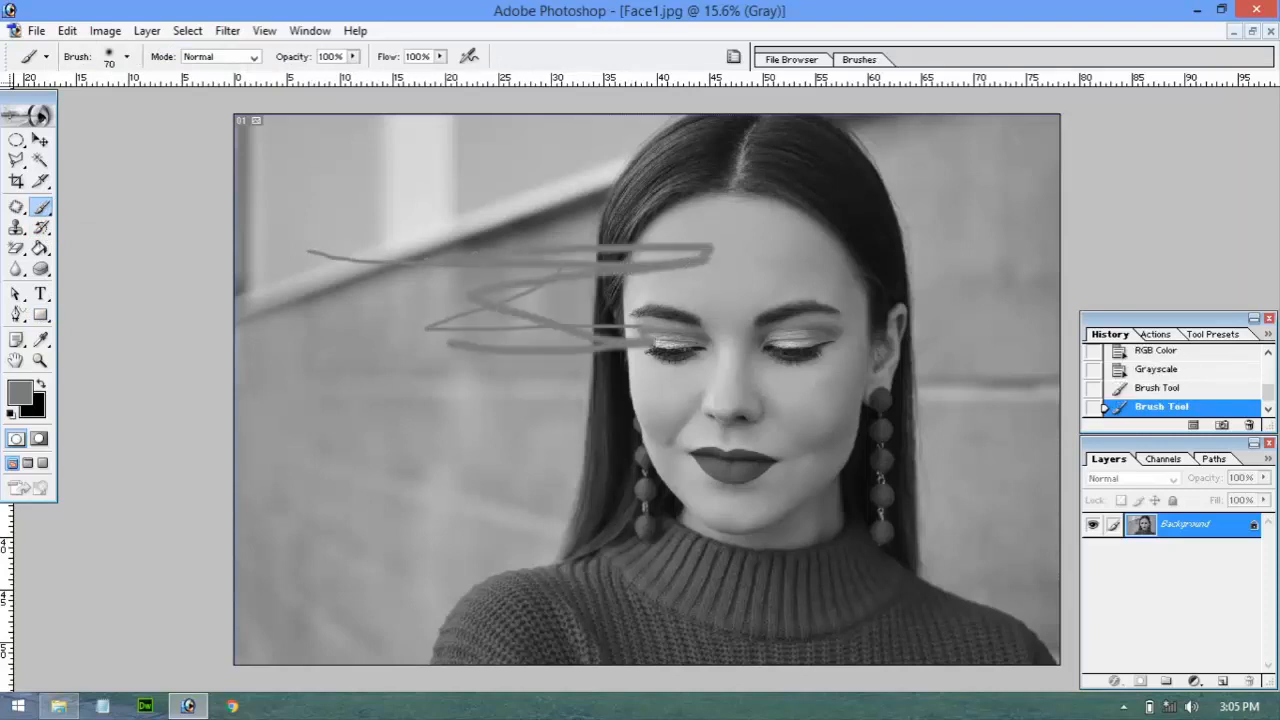
Restore Face1.jpg to its original full-color snapshot in the history
scroll(1160, 355, up, 2)
click(1178, 357)
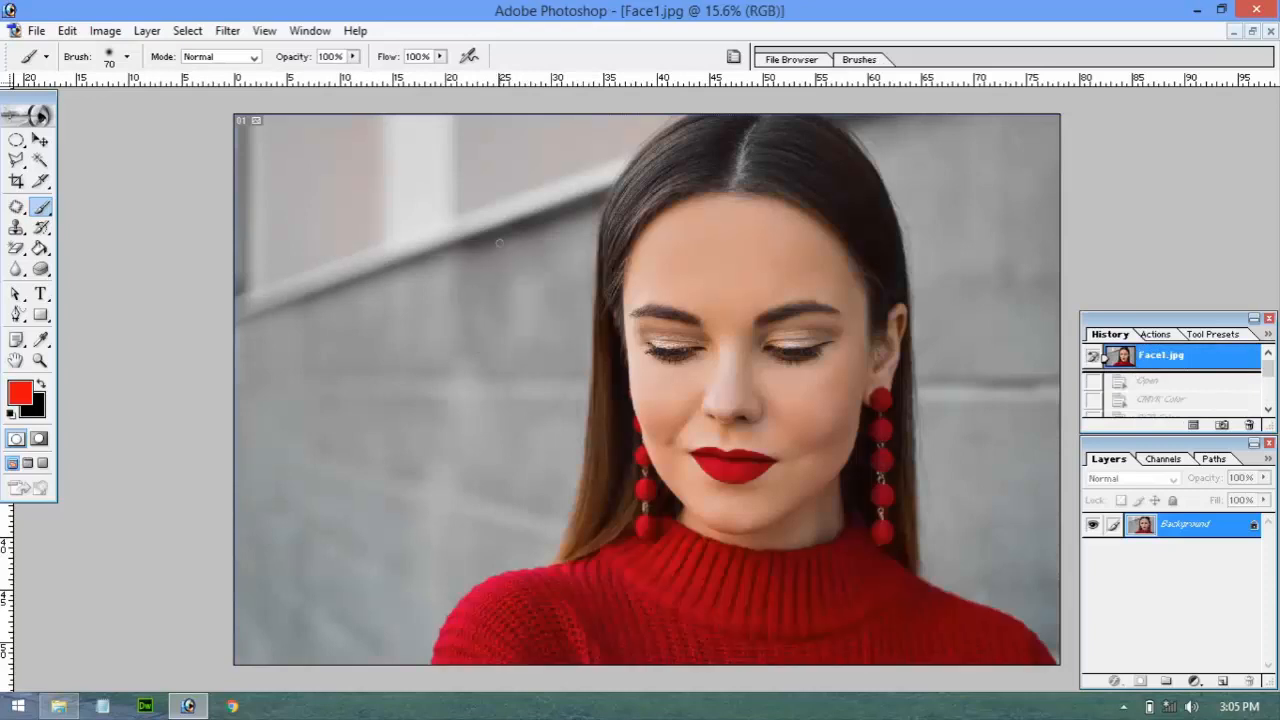
click(105, 30)
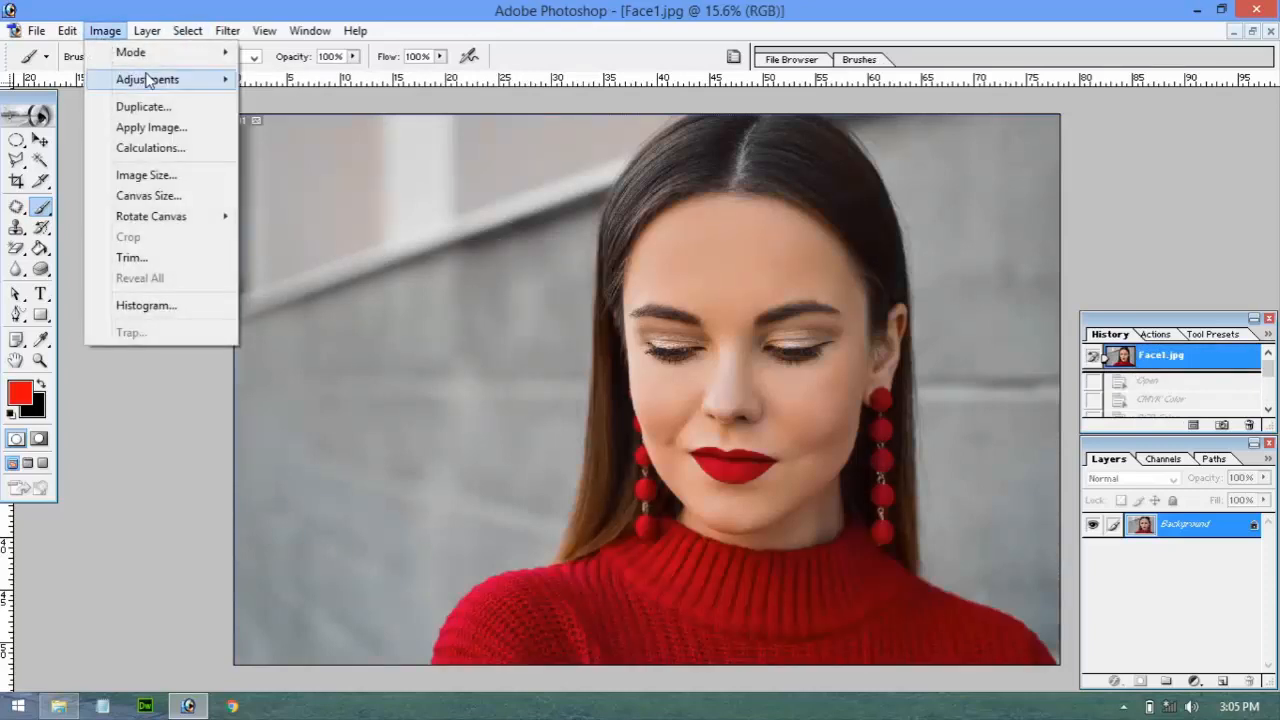
mouse_move(148, 80)
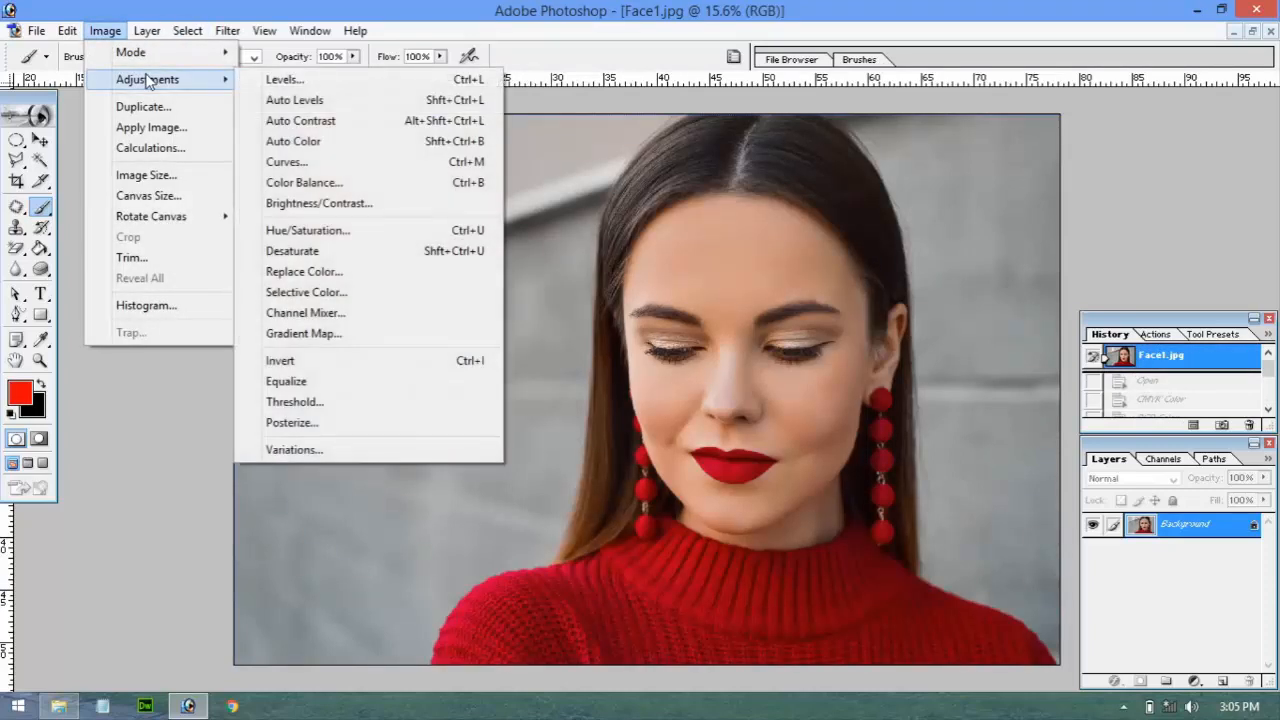
click(664, 370)
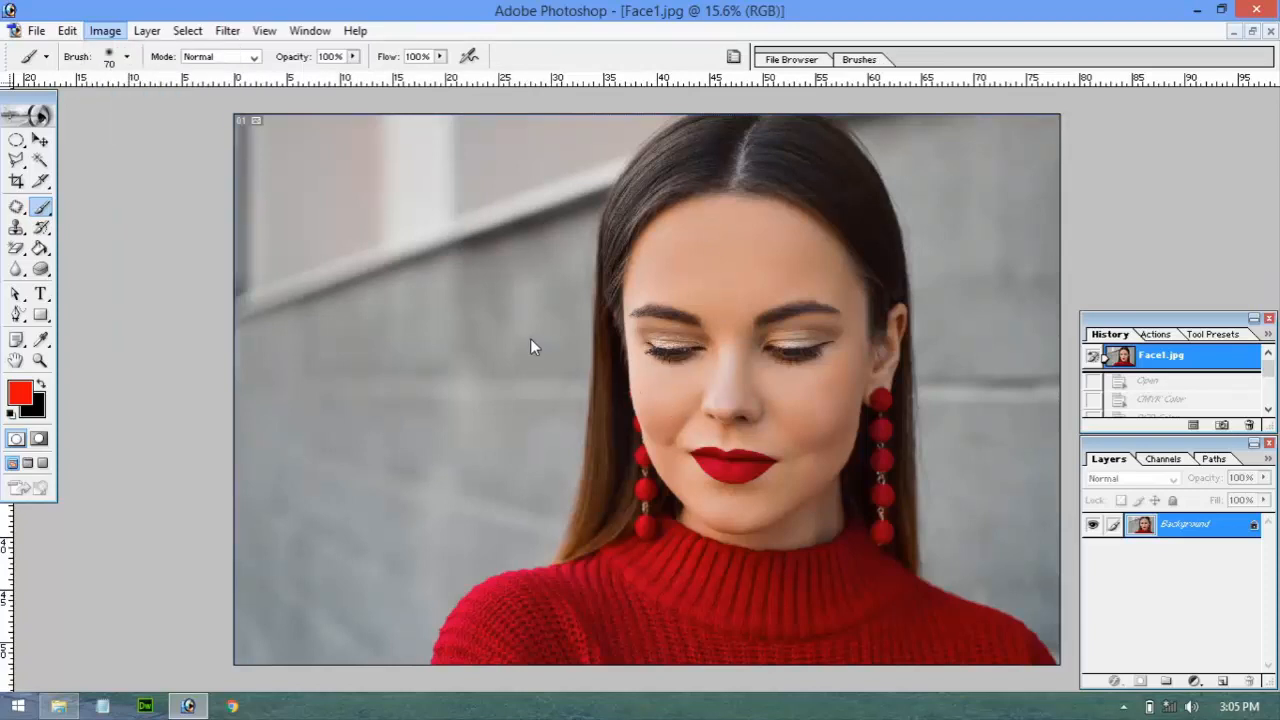
Try Auto Color on the portrait, comparing before and after, and restore the original Face1.jpg snapshot
click(117, 31)
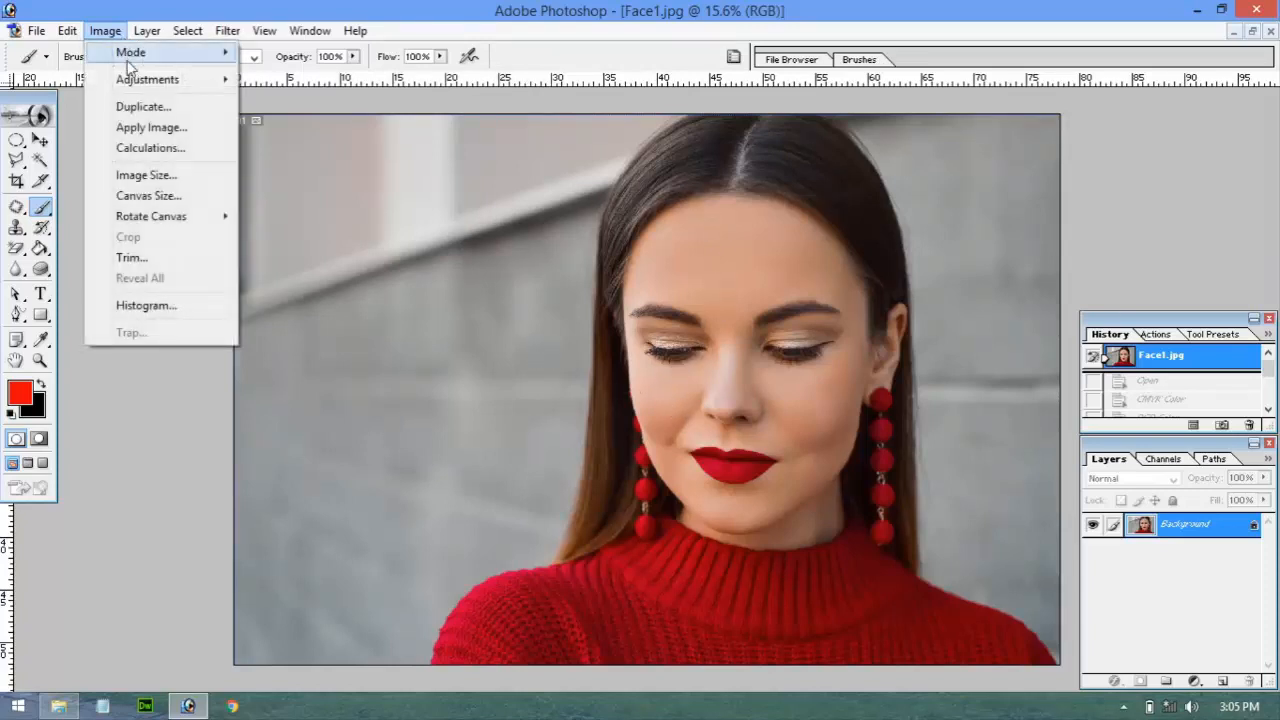
mouse_move(128, 84)
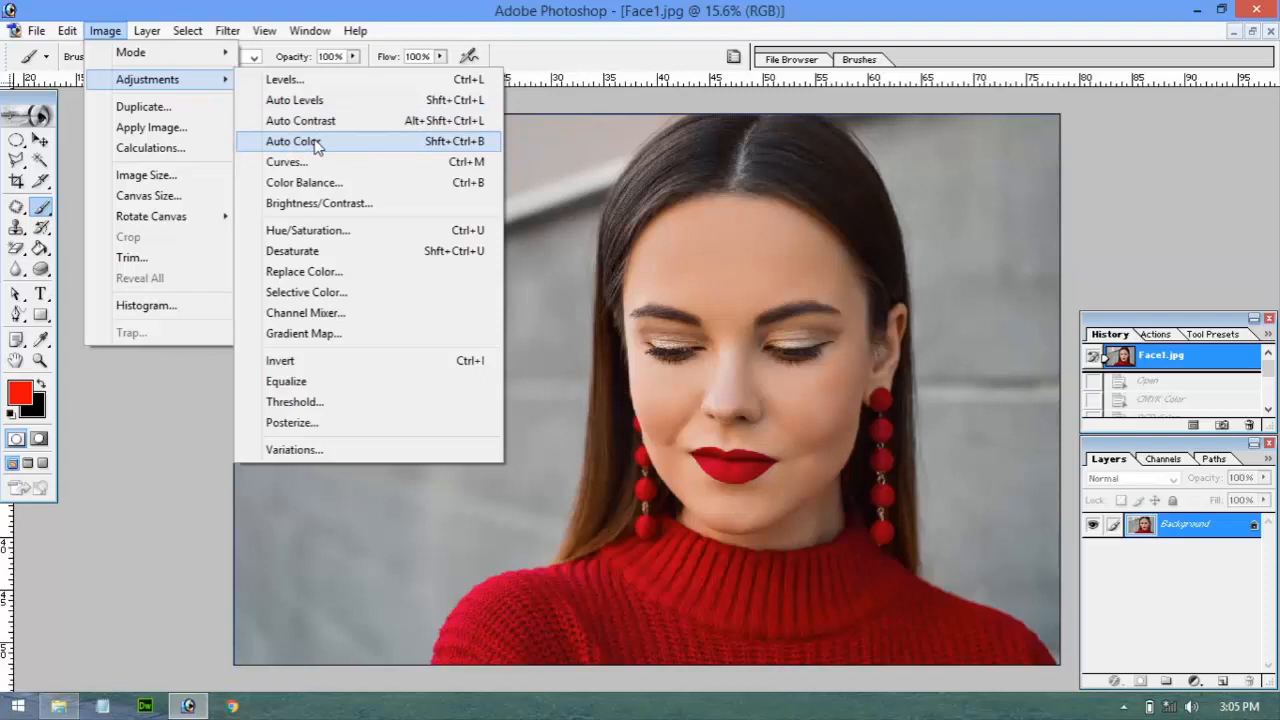
click(316, 145)
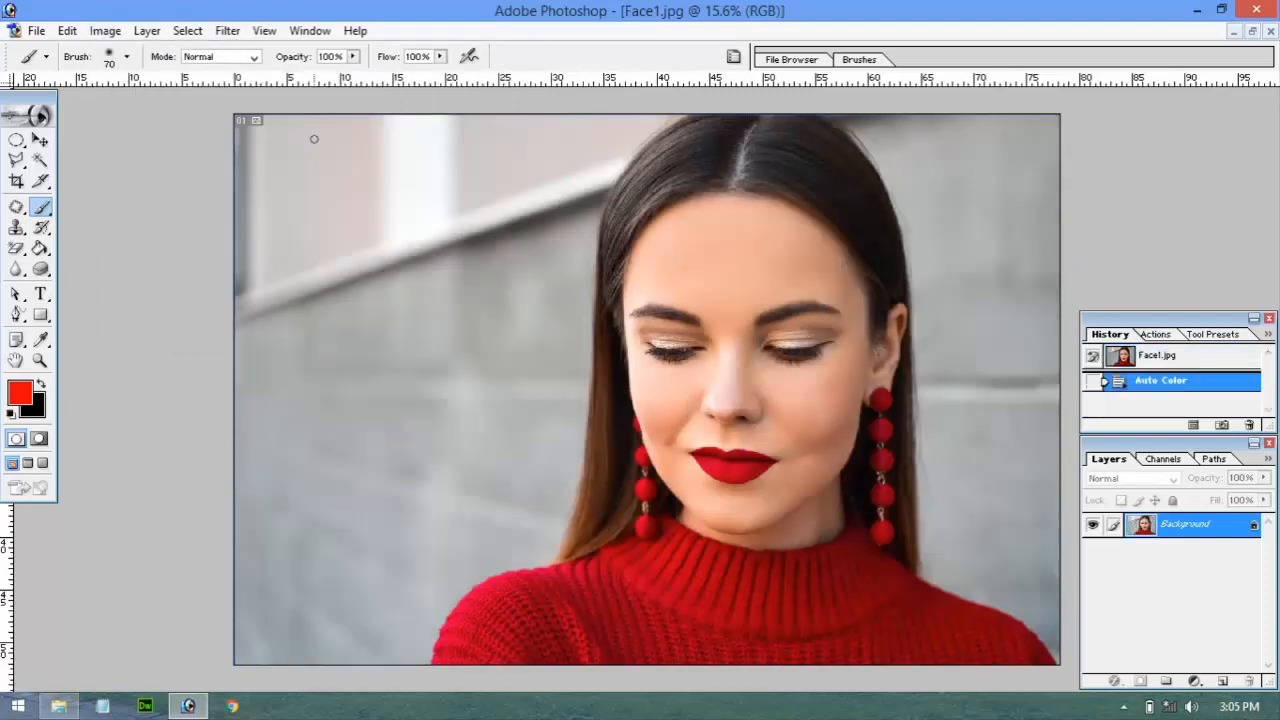
key(ctrl+z)
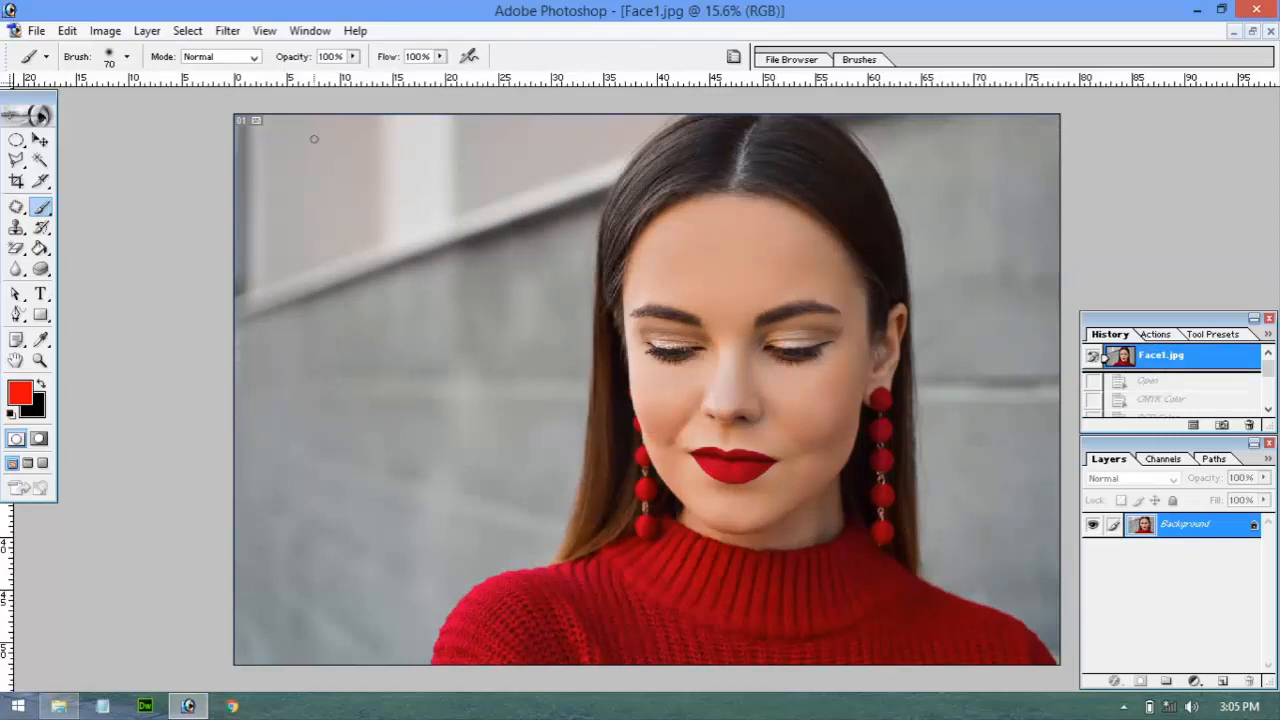
key(ctrl+z)
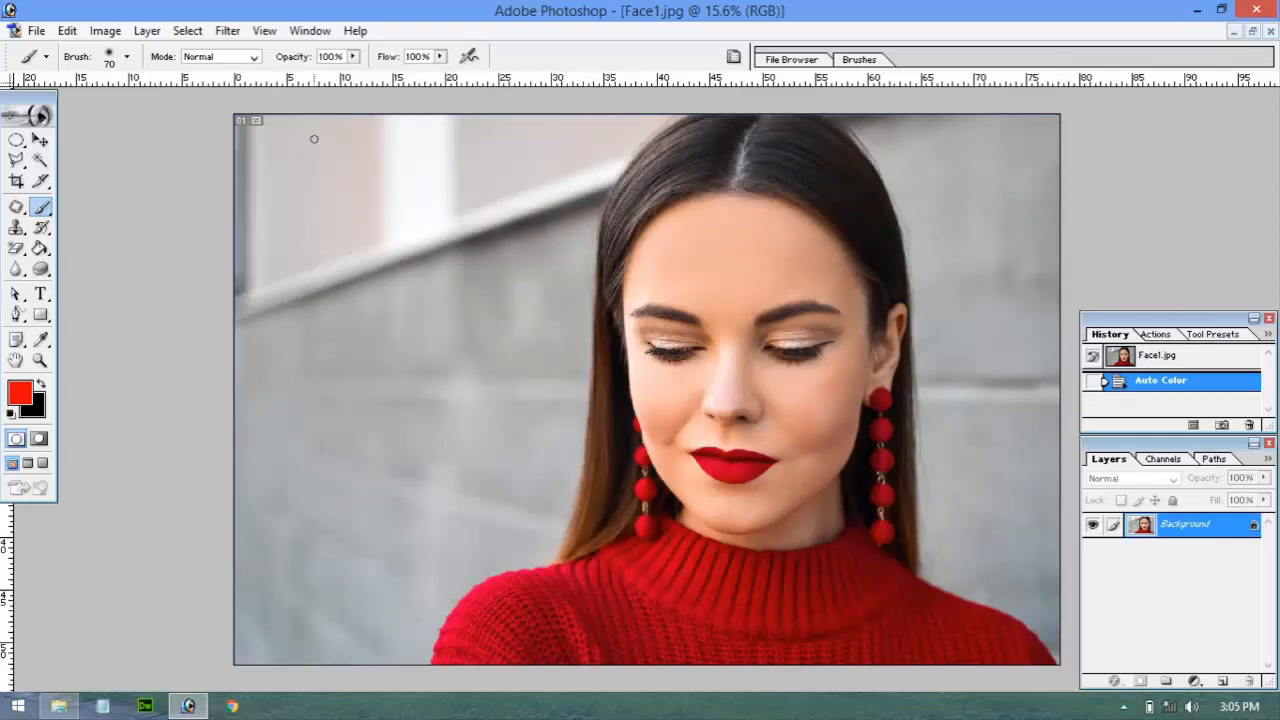
click(100, 36)
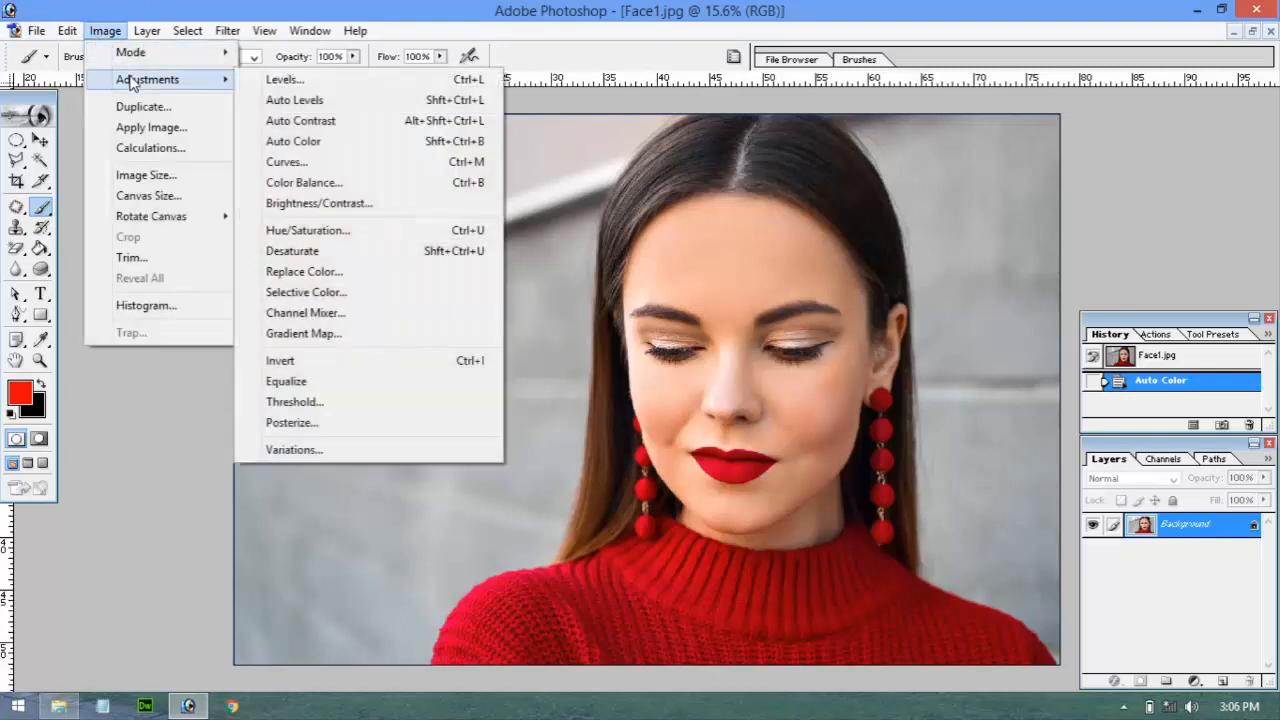
click(1204, 355)
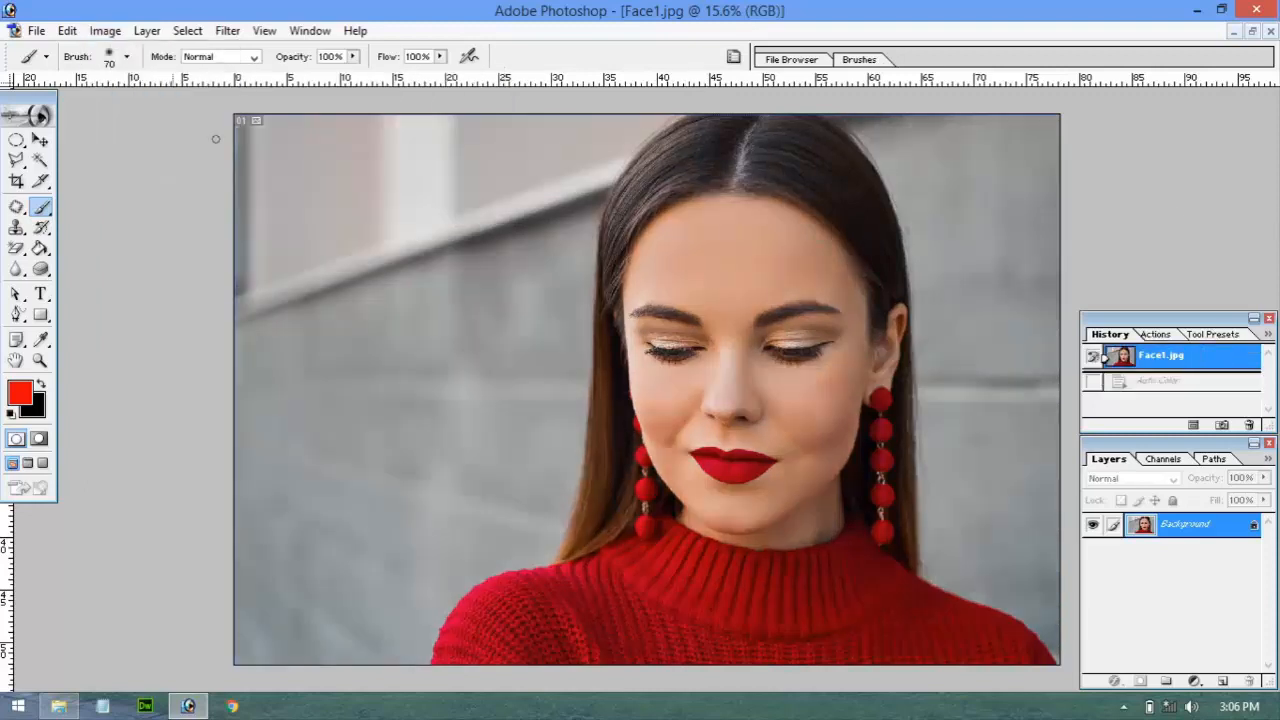
Try Auto Contrast on the portrait, toggling it off and on to compare, and revert to the original snapshot
click(105, 31)
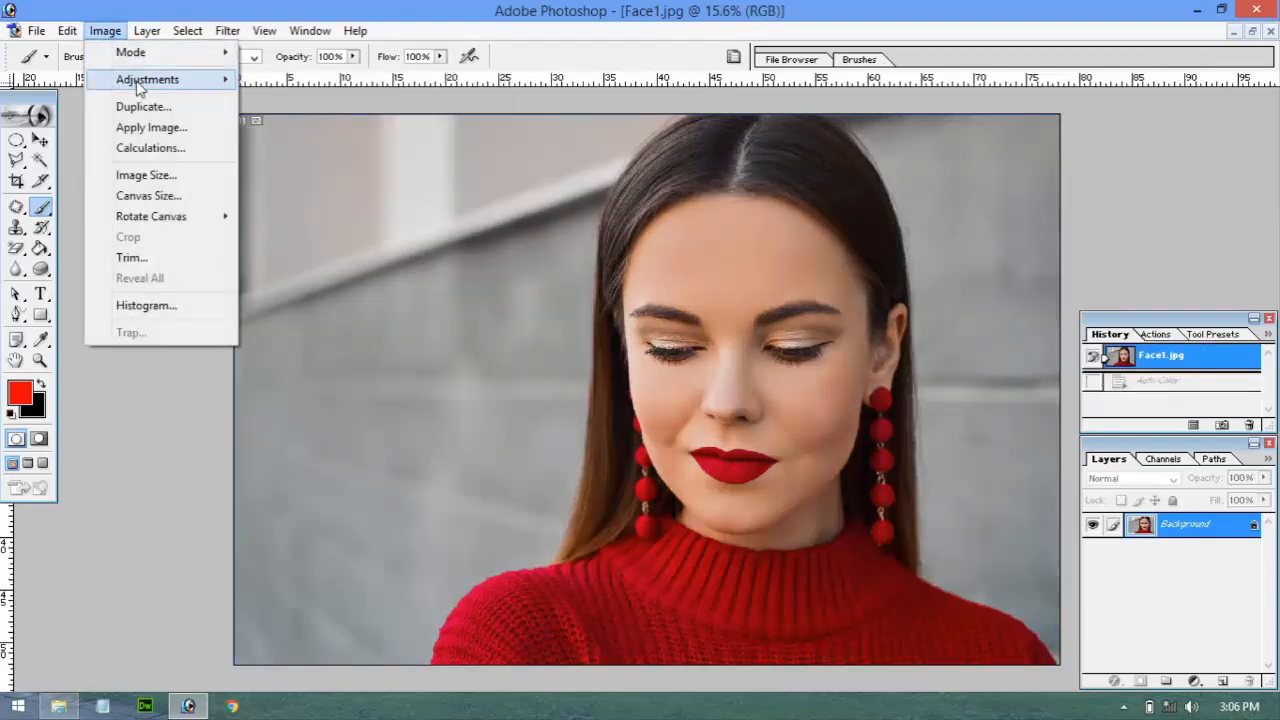
mouse_move(139, 88)
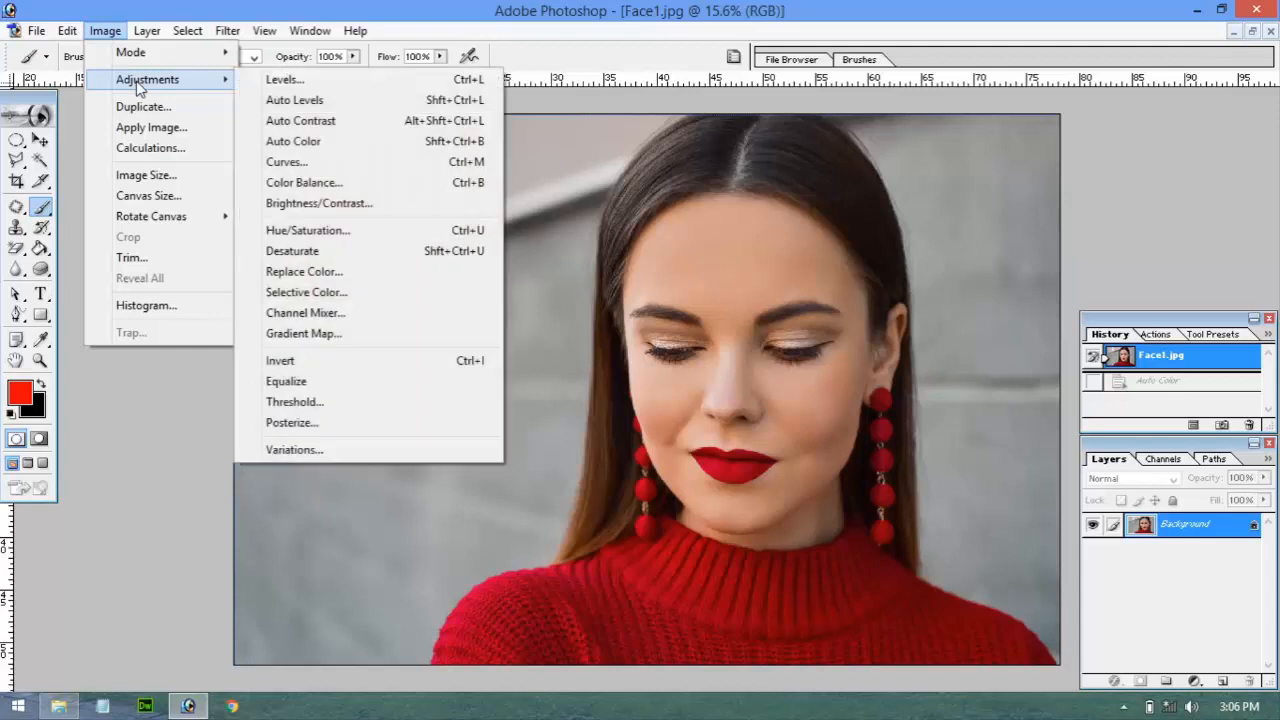
click(300, 121)
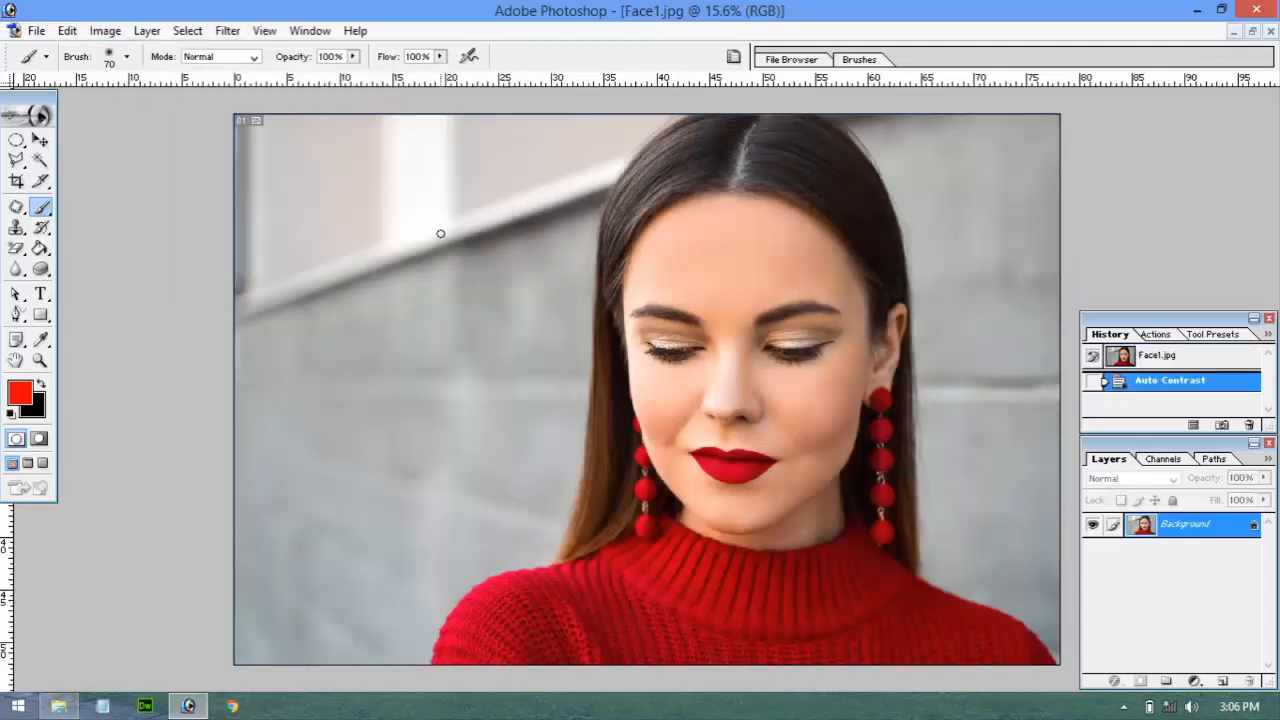
key(ctrl+z)
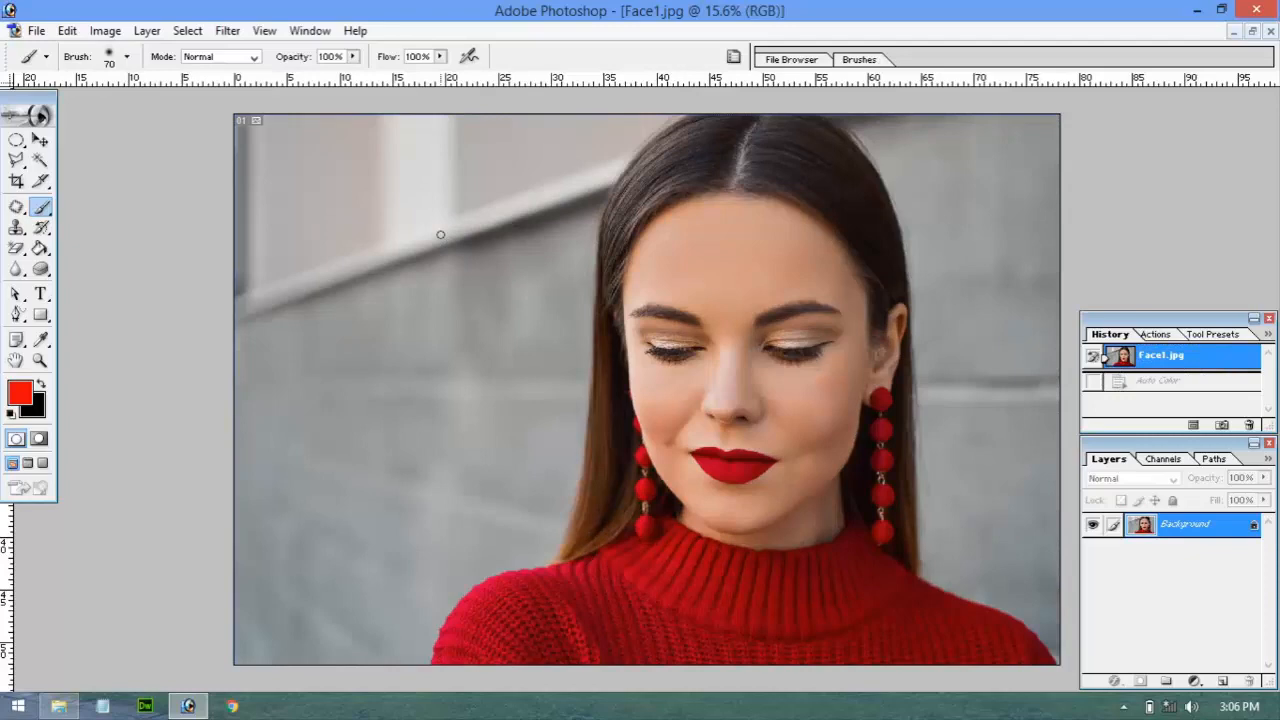
key(ctrl+z)
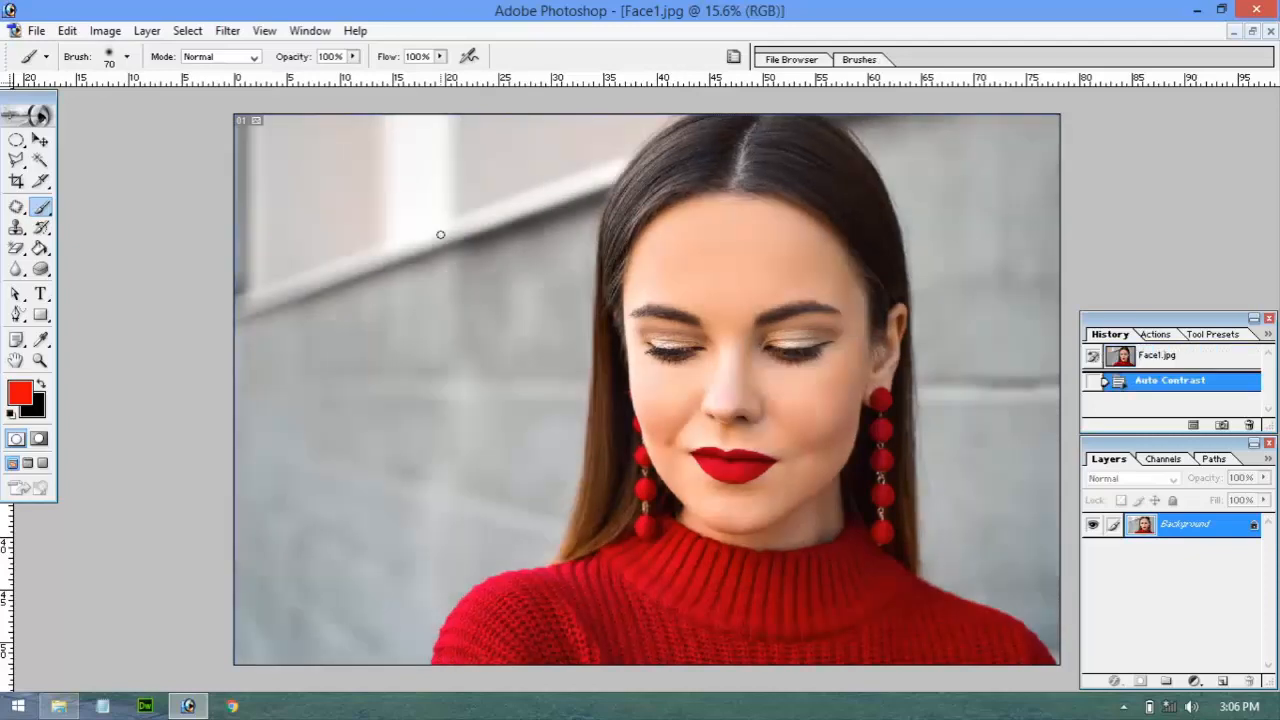
click(1155, 359)
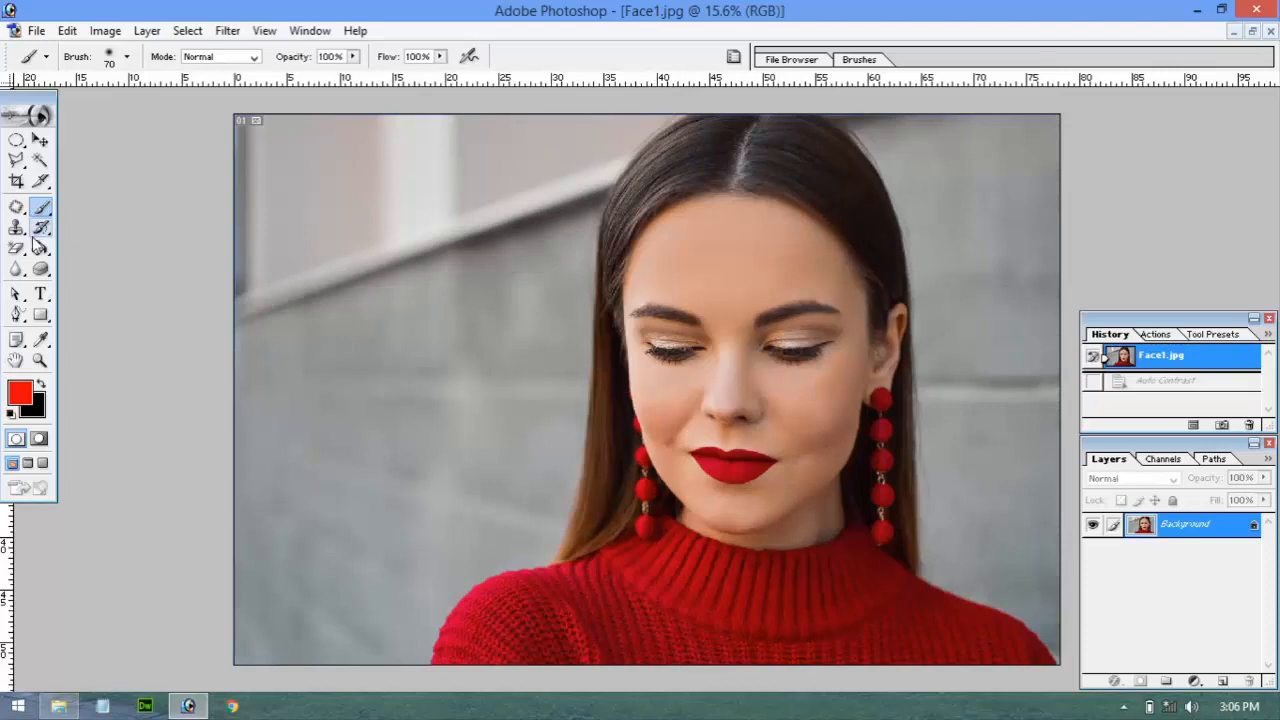
Lighten the woman's face and hair with the Dodge tool at brush size 1100, and revert to the original snapshot
click(41, 268)
click(127, 286)
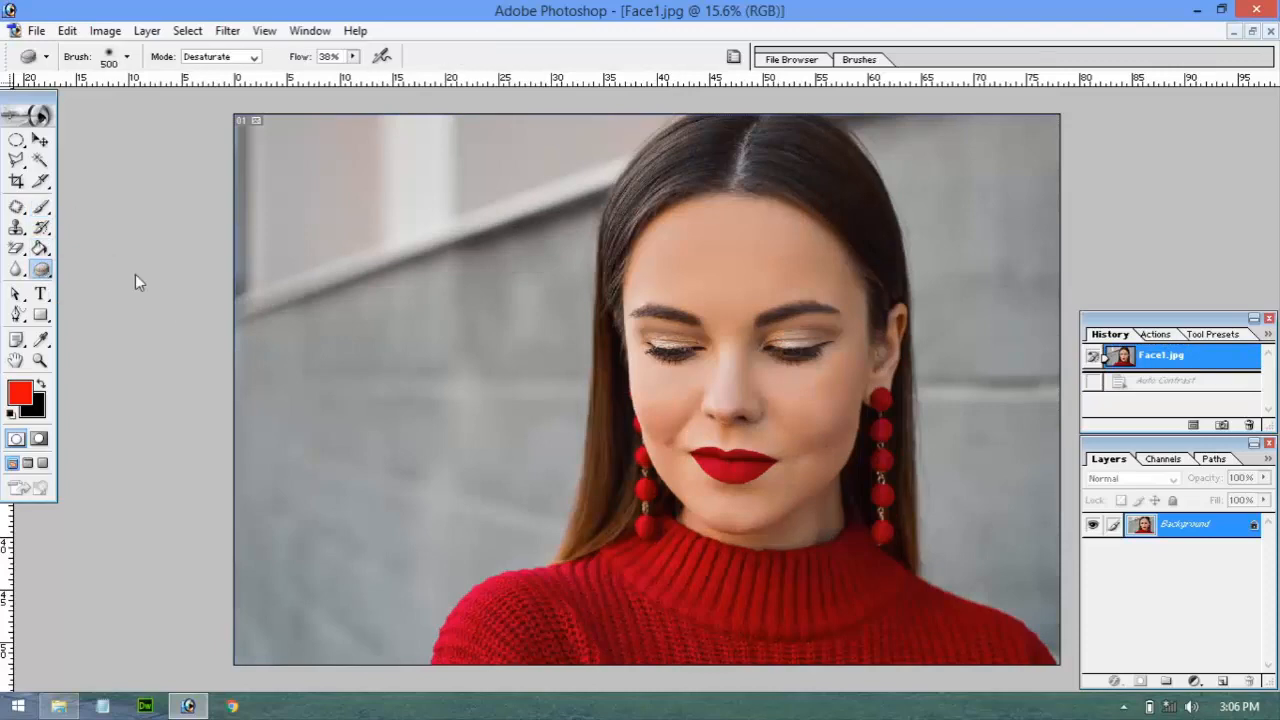
key(bracketright)
key(bracketright)
key(bracketright)
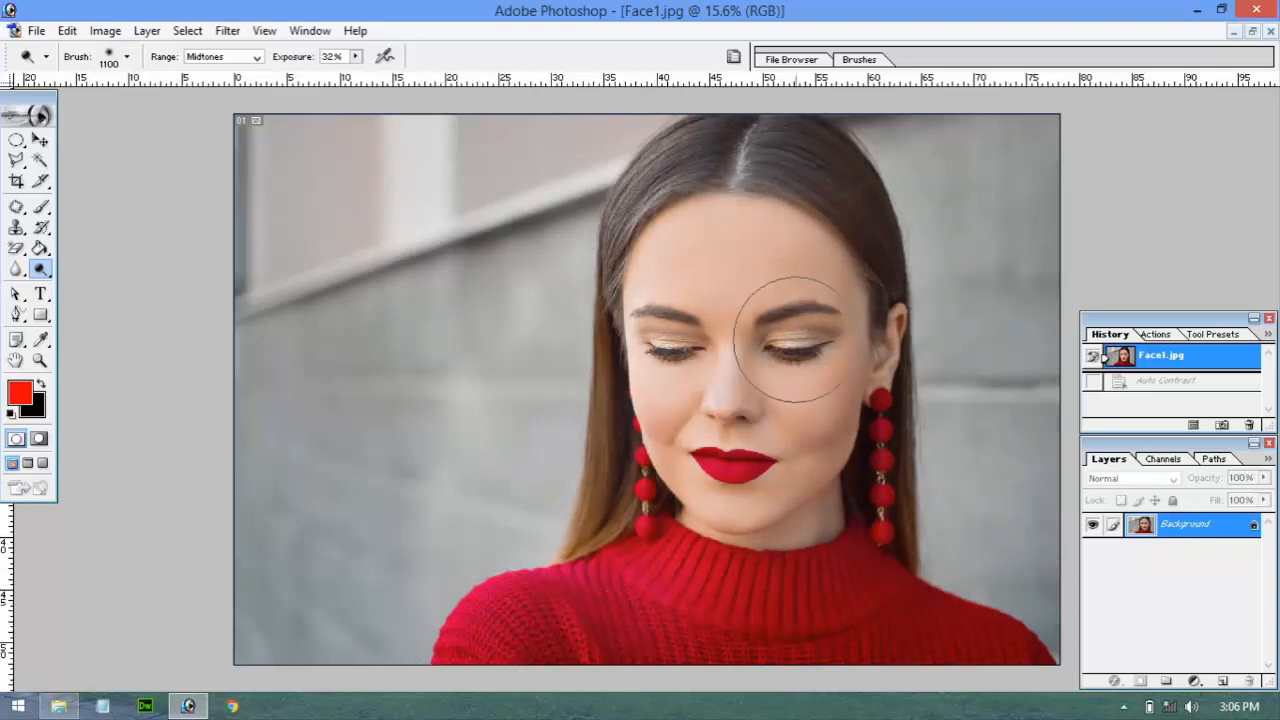
click(771, 290)
click(1148, 357)
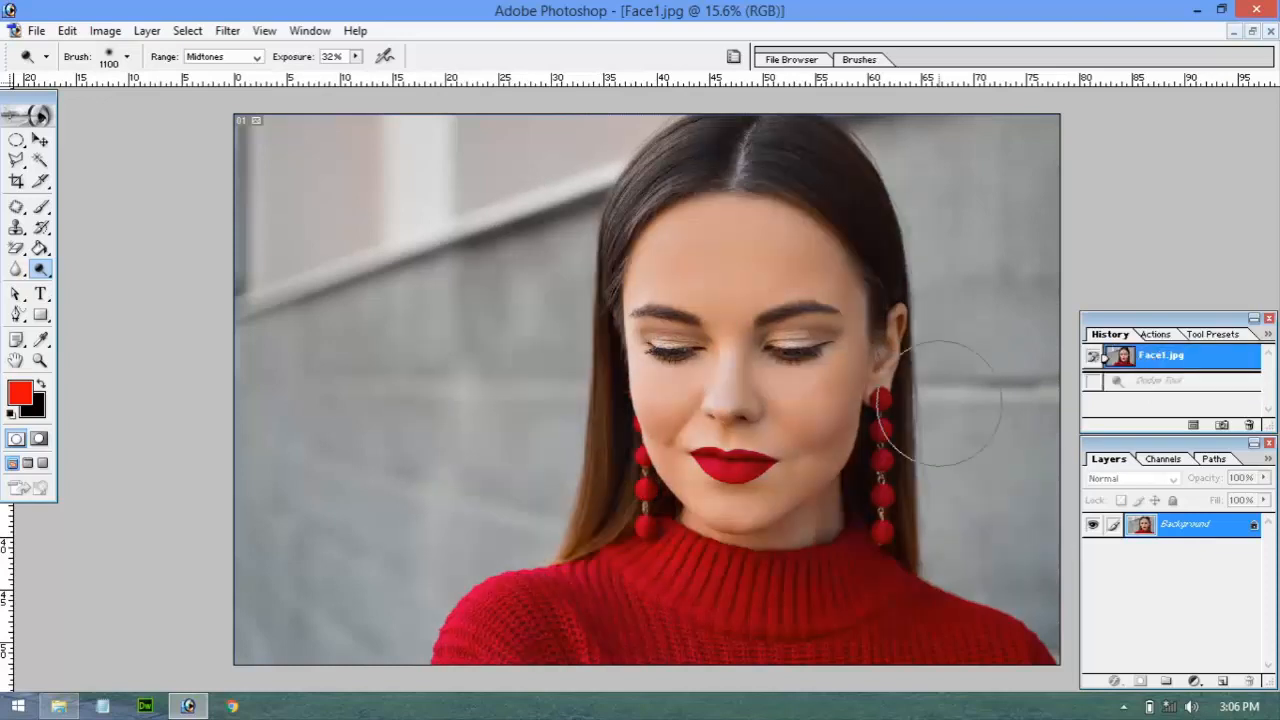
Raise the portrait's brightness to +13 with the Brightness/Contrast adjustment
click(101, 33)
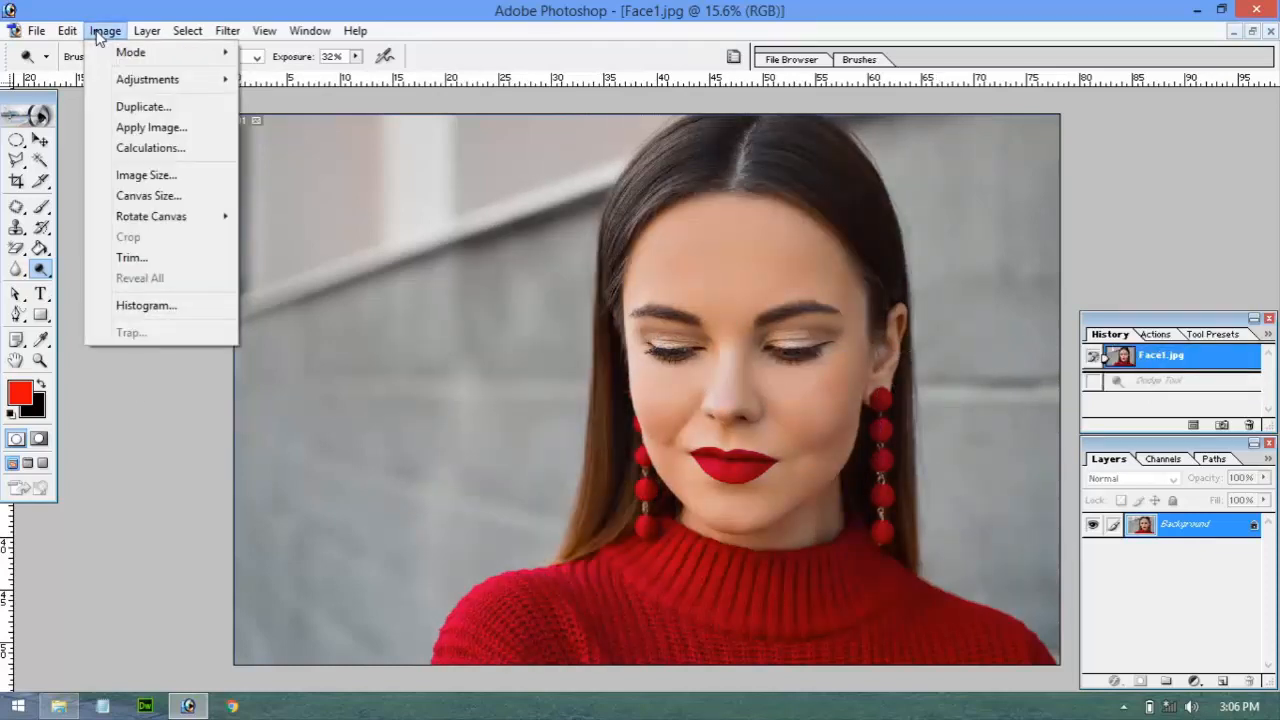
mouse_move(121, 85)
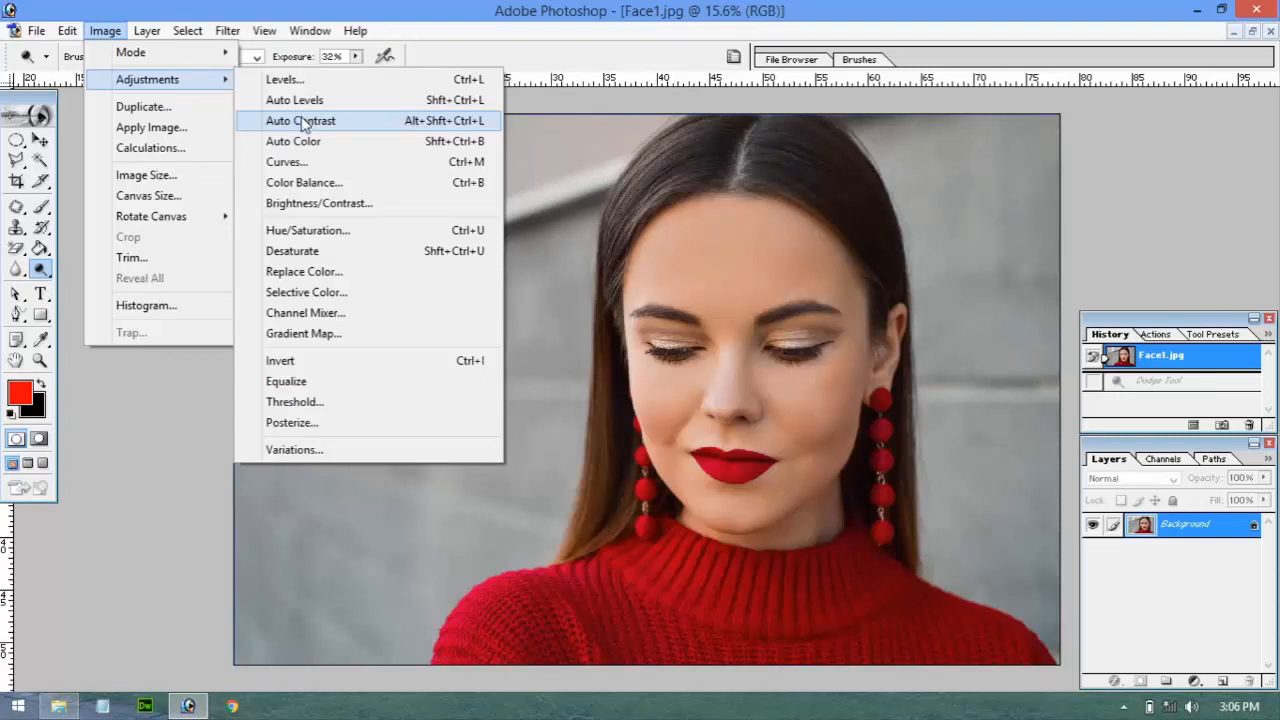
click(330, 205)
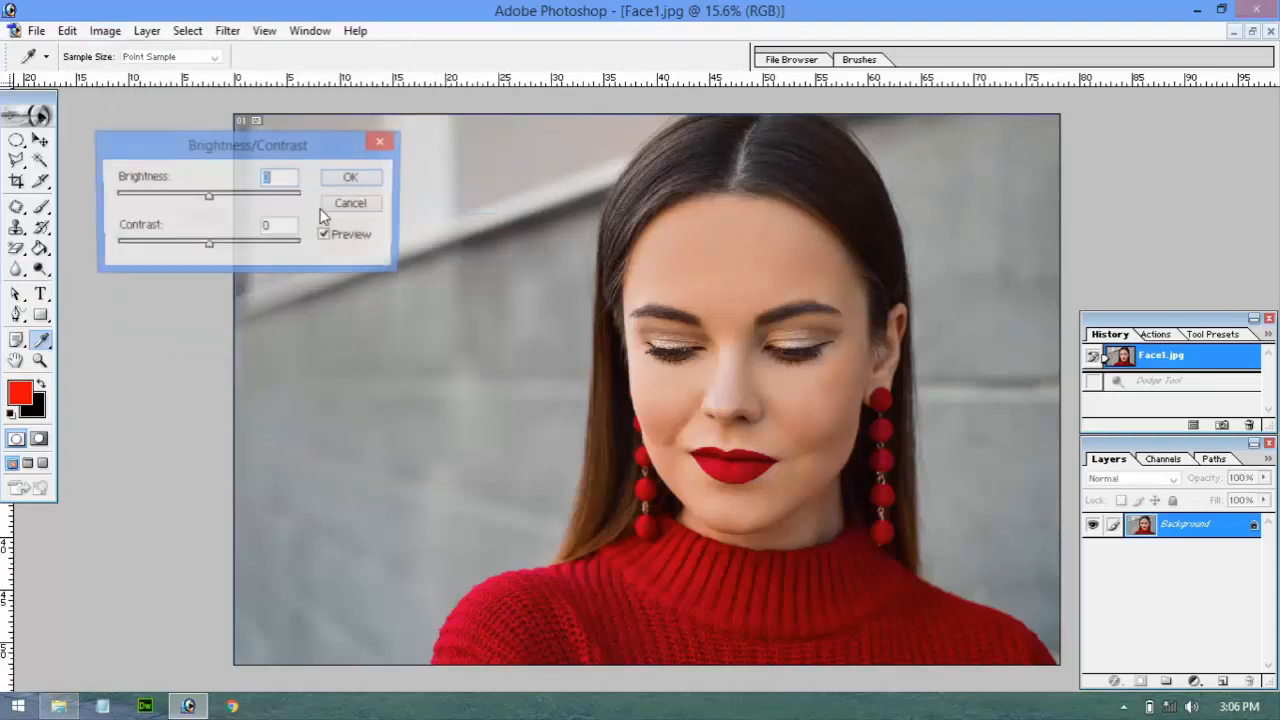
drag(244, 152, 257, 178)
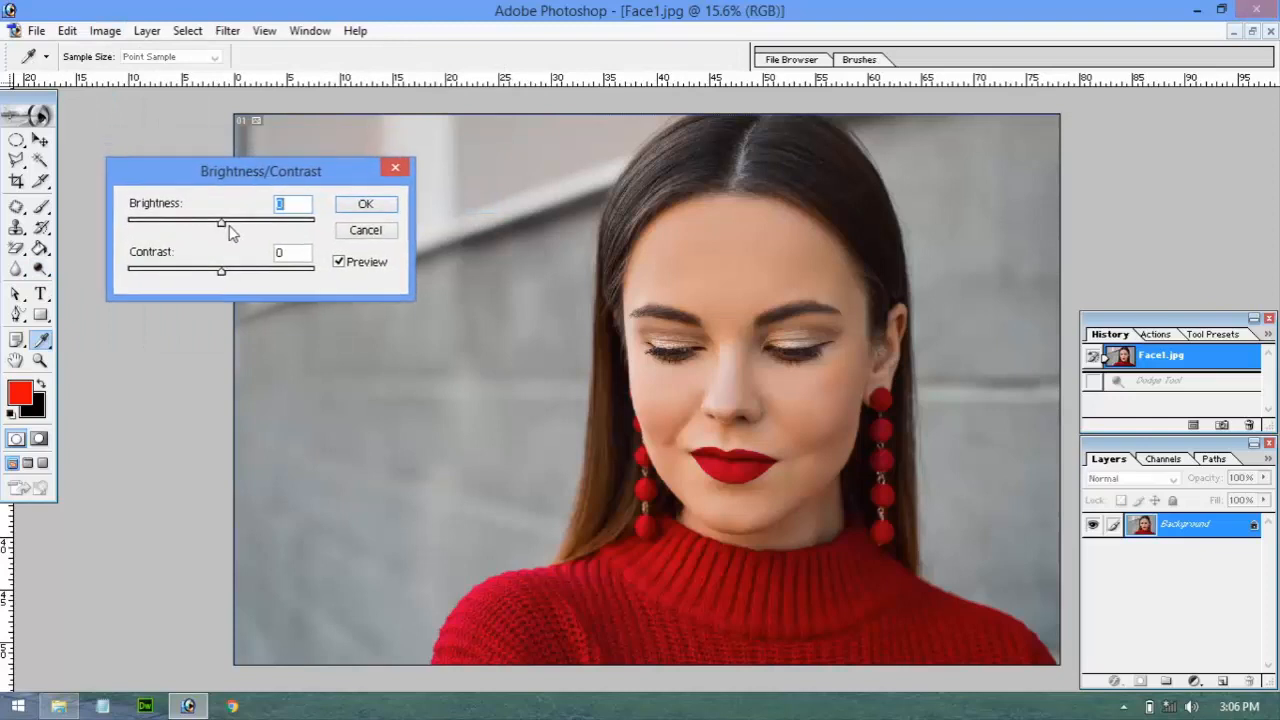
mouse_move(222, 224)
mouse_down()
mouse_move(282, 231)
mouse_move(193, 230)
mouse_move(250, 229)
mouse_move(220, 229)
mouse_move(233, 227)
mouse_up()
key(Return)
key(alt+i)
key(a)
key(c)
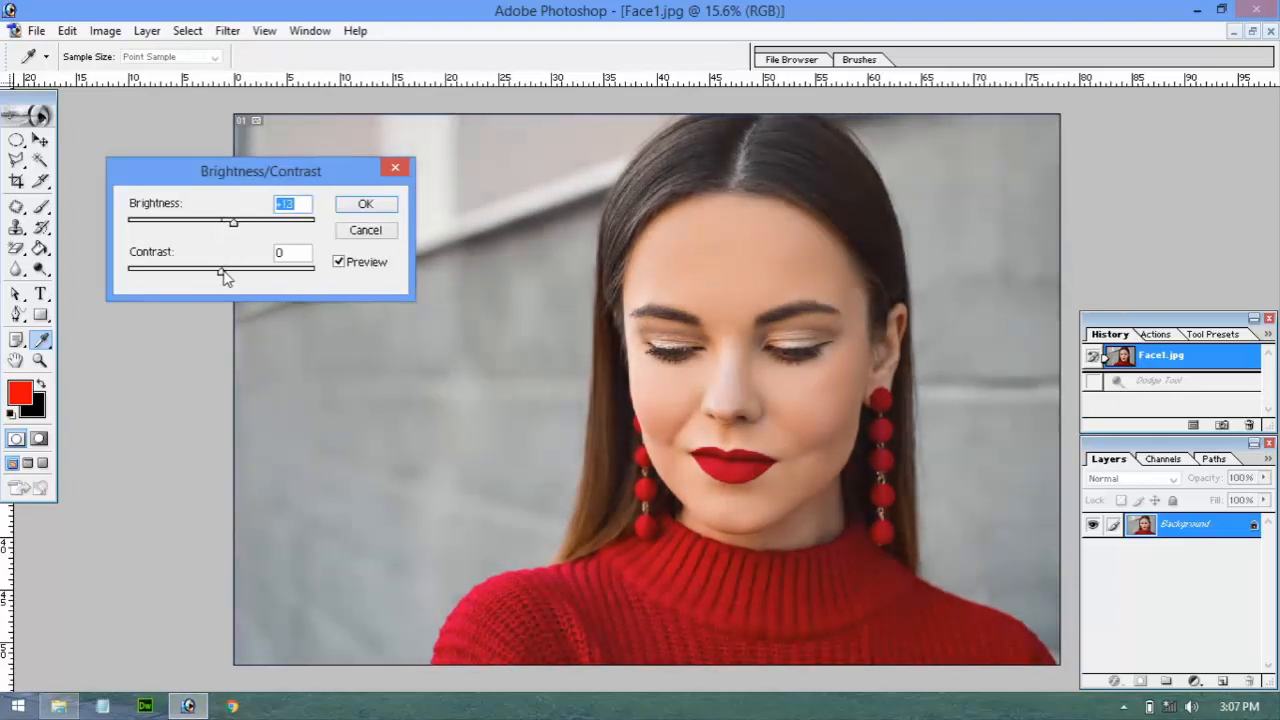
Set the contrast to +9 and apply it with a further brightness increase, and restore the original snapshot
mouse_move(223, 272)
mouse_down()
mouse_move(246, 272)
mouse_move(193, 272)
mouse_move(219, 272)
mouse_up()
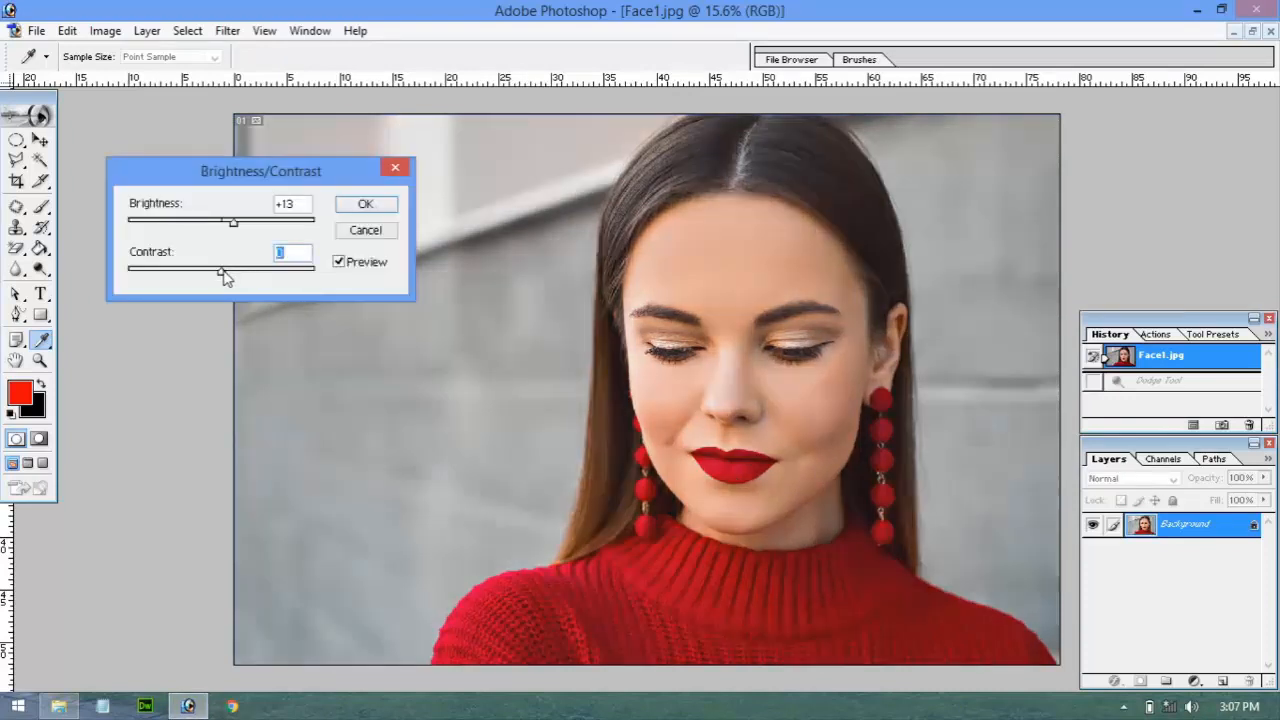
drag(222, 272, 228, 272)
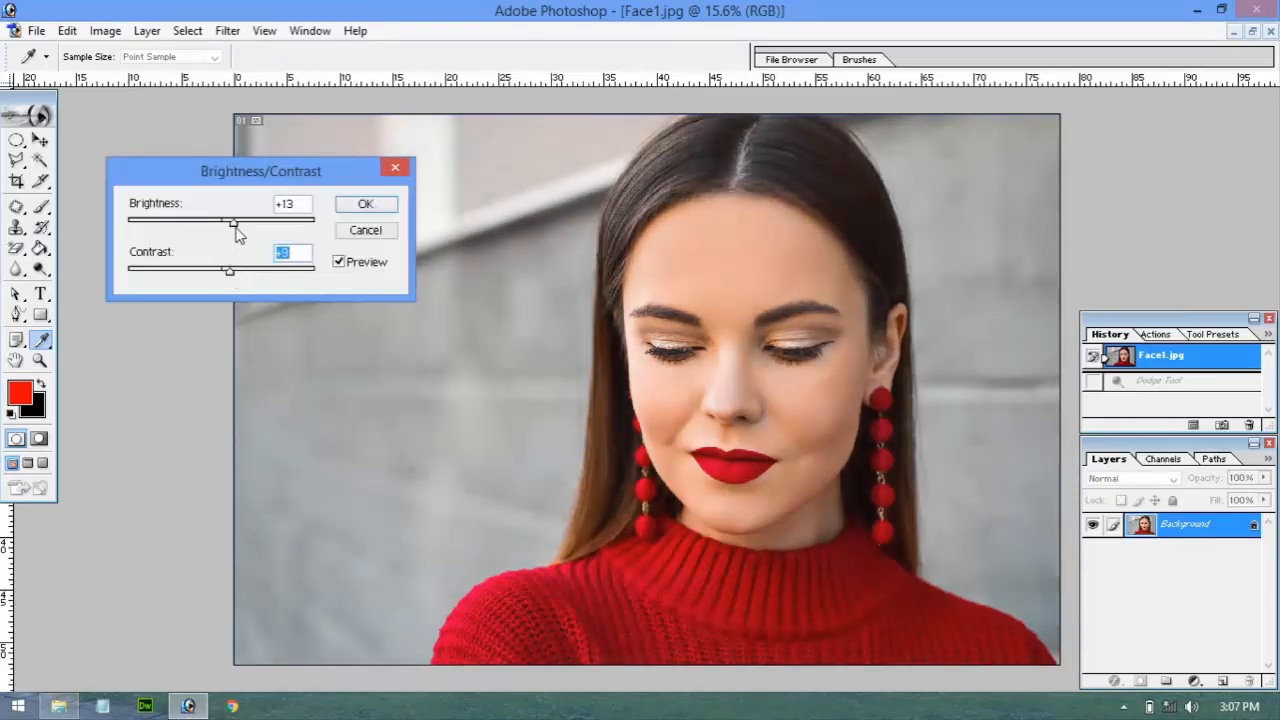
drag(234, 223, 246, 229)
click(365, 204)
key(o)
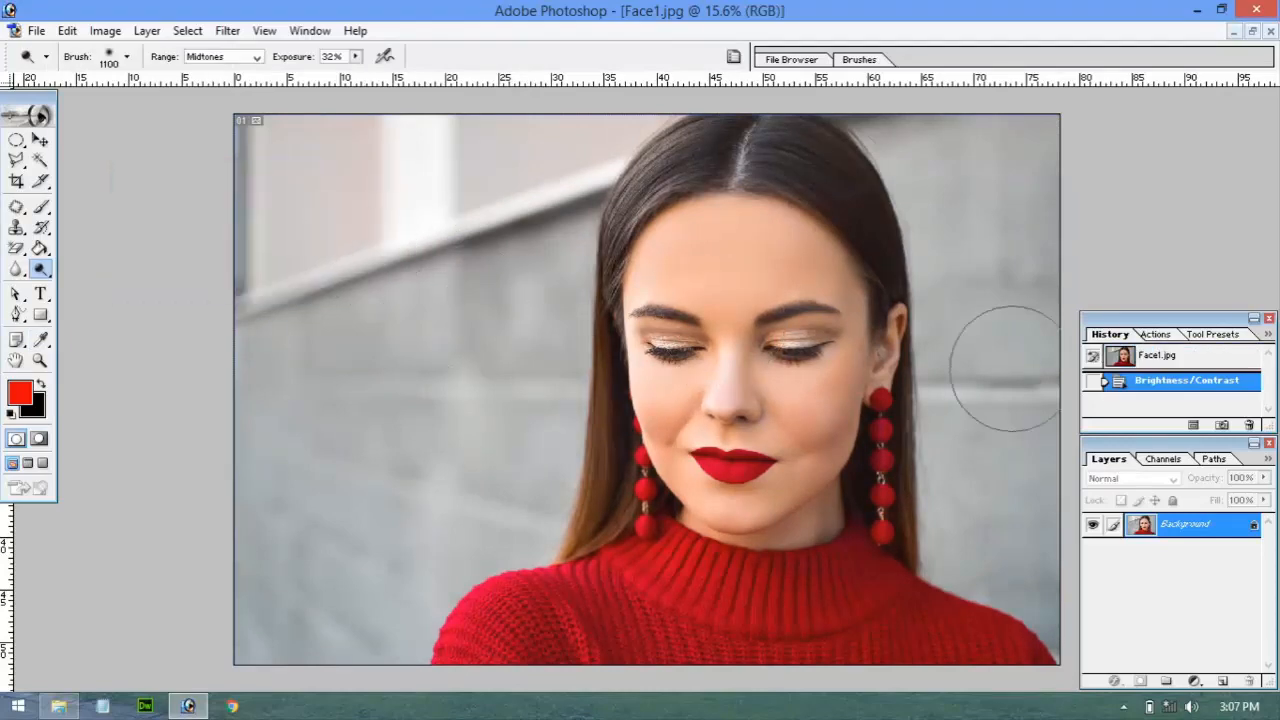
click(1165, 358)
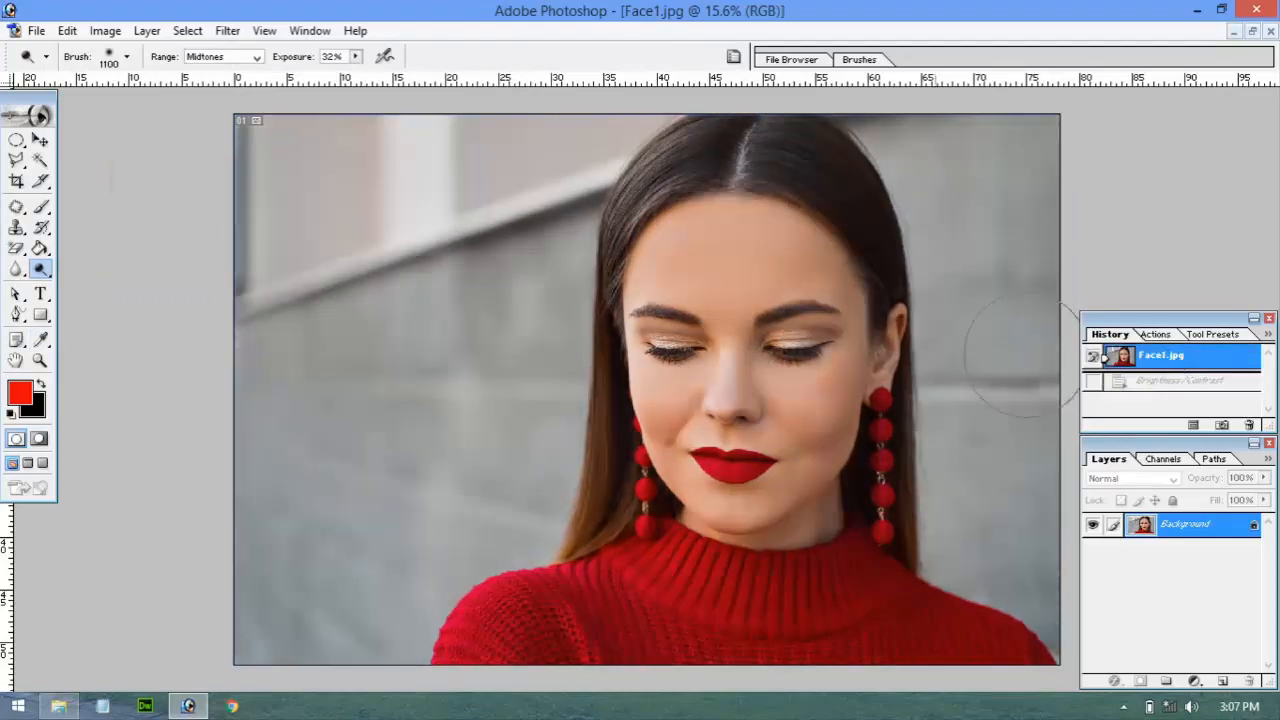
Apply Auto Contrast to the portrait once more and revert to the original Face1.jpg snapshot
click(104, 31)
mouse_move(128, 93)
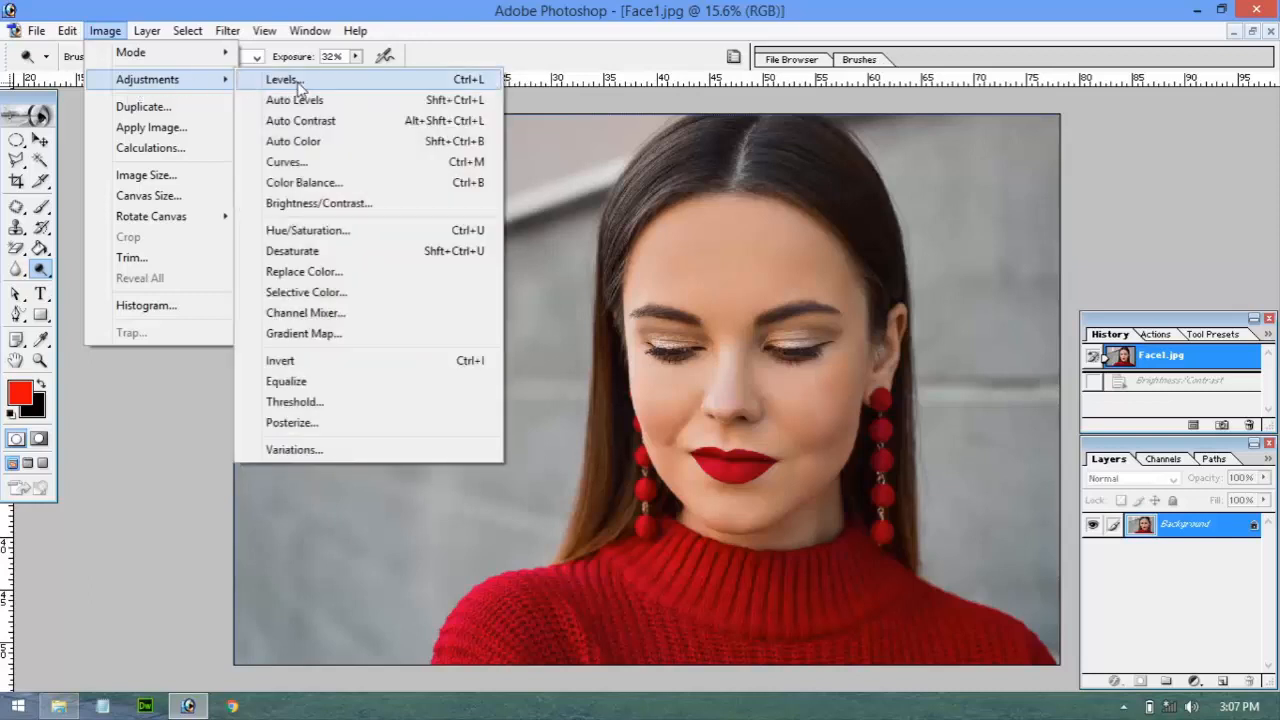
click(329, 120)
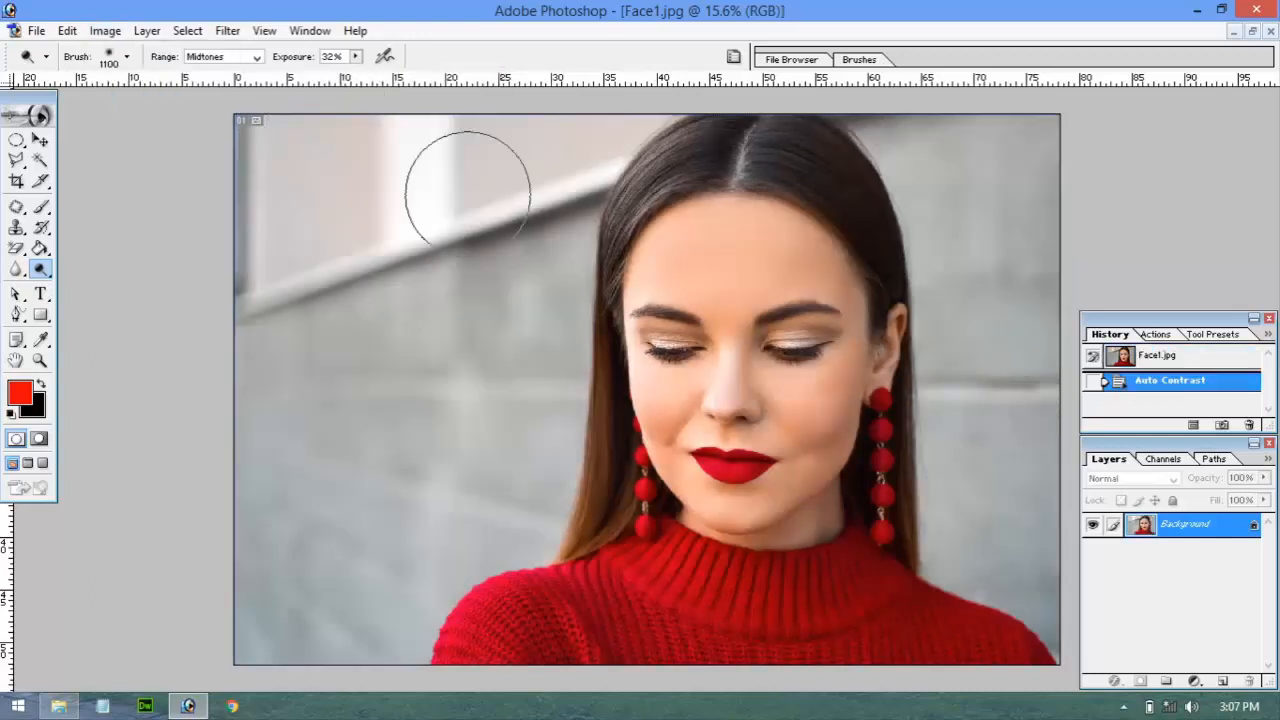
click(1143, 357)
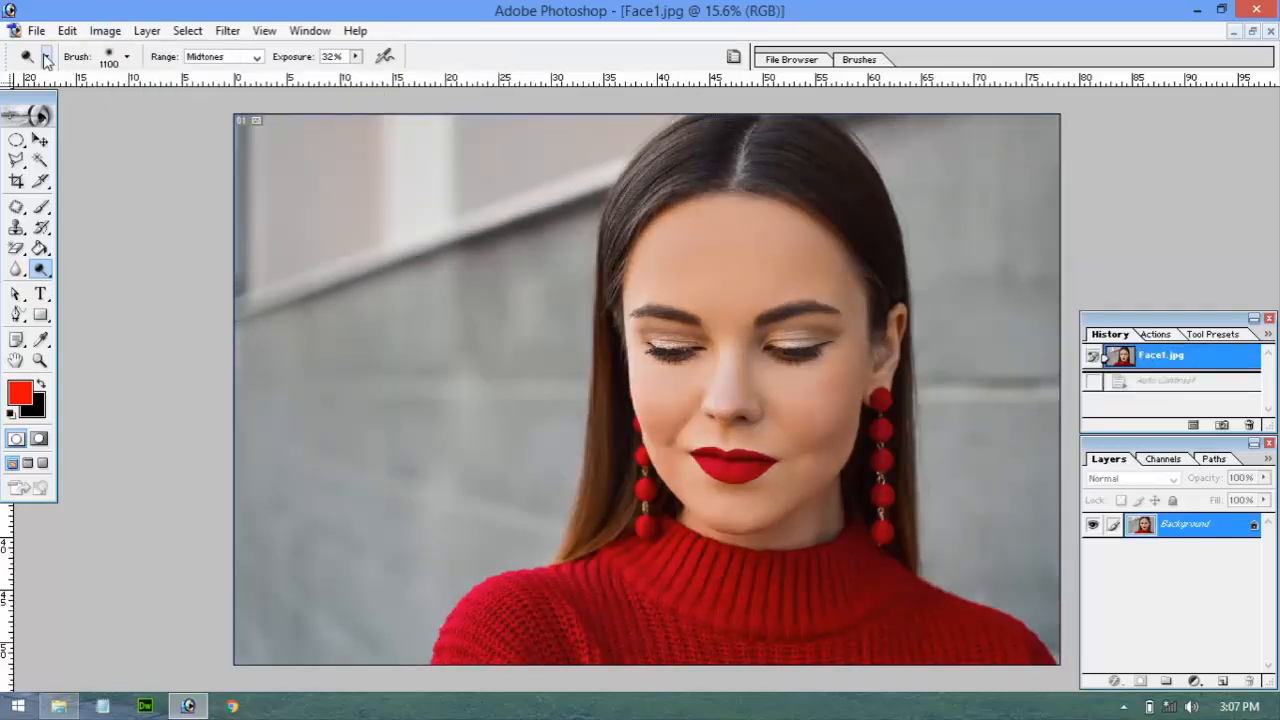
Preview midtone color levels of +46, +55 and +50 on the portrait with Color Balance
click(92, 33)
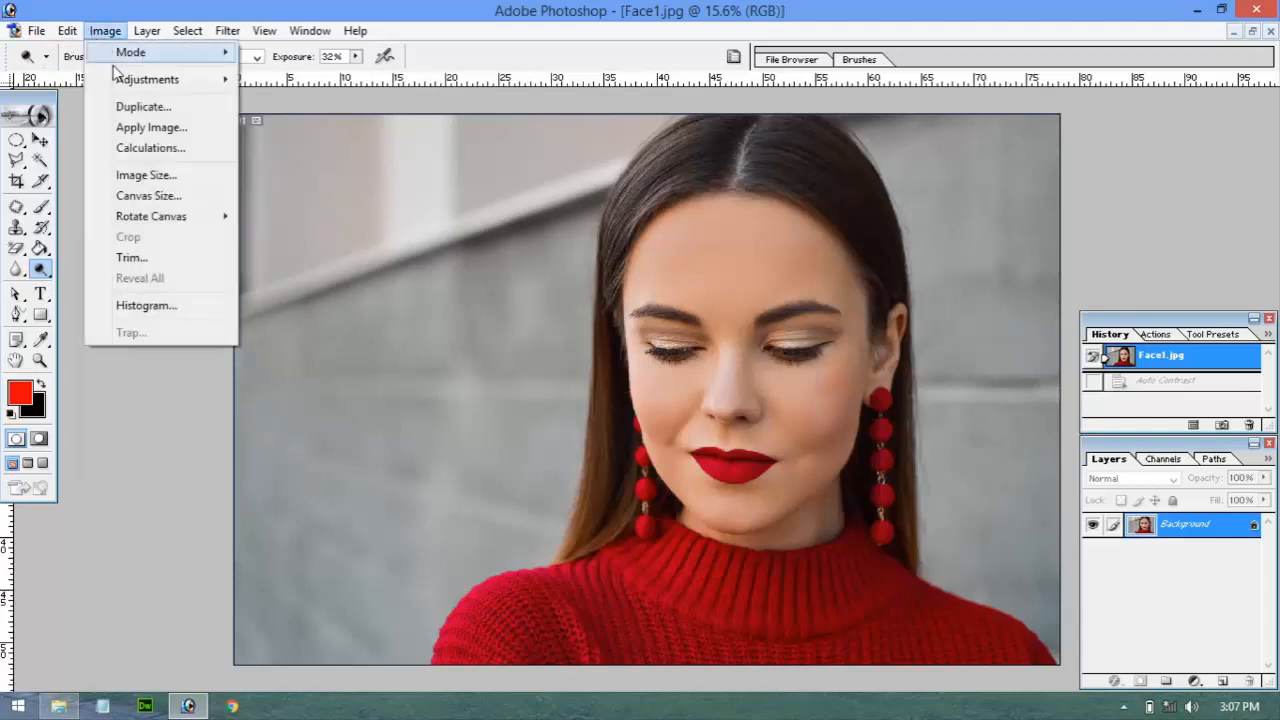
mouse_move(130, 80)
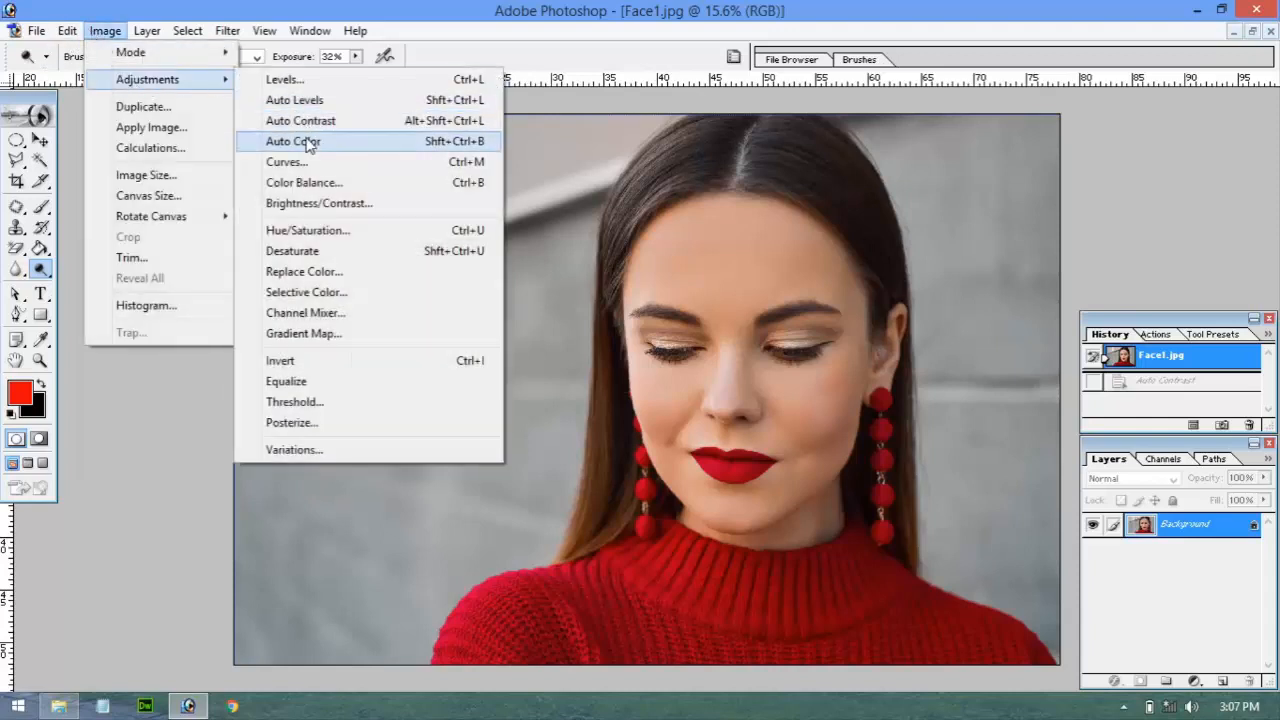
click(305, 182)
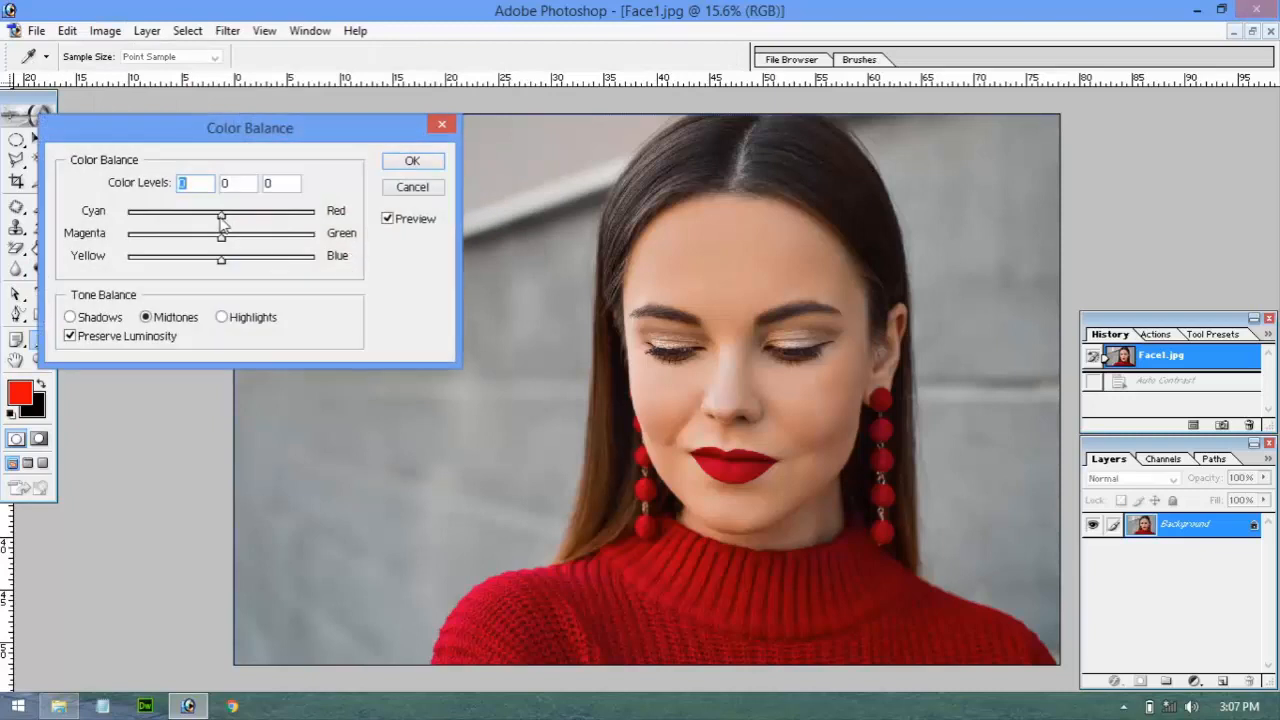
drag(221, 219, 268, 263)
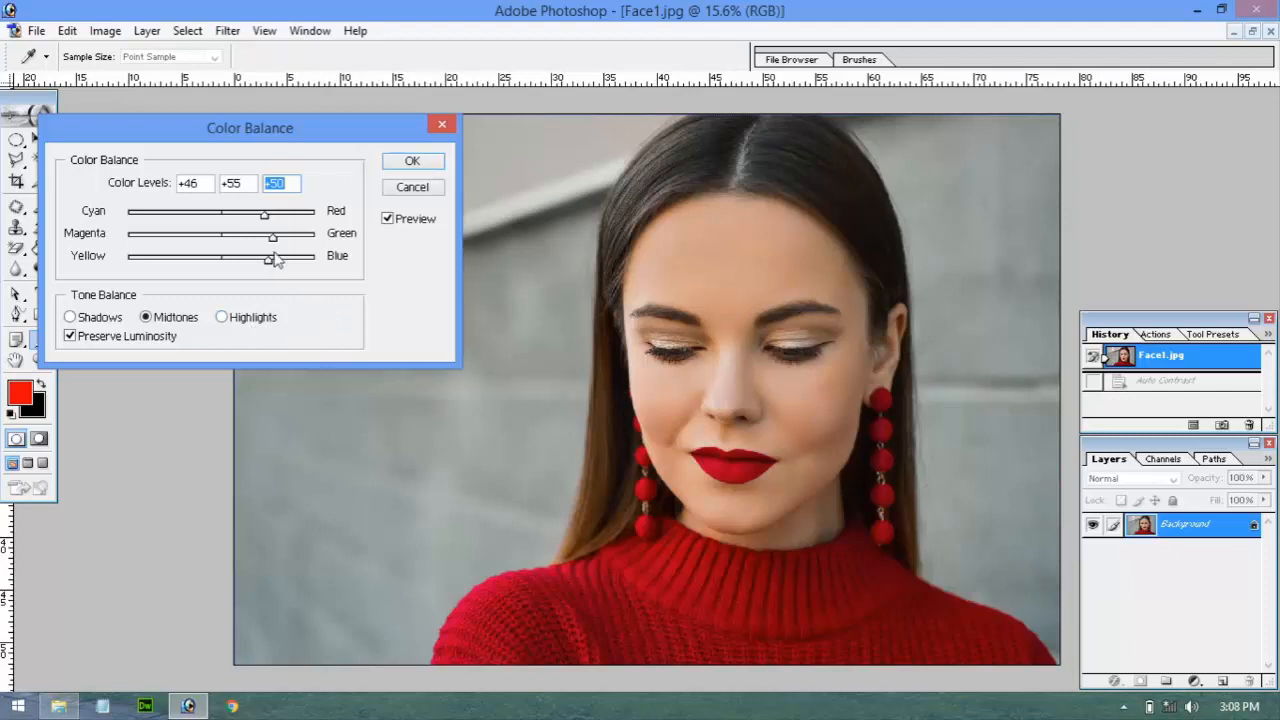
Try a weaker color balance with red at +2, green at +17 and a slight blue increase, and cancel the adjustment
drag(265, 216, 224, 263)
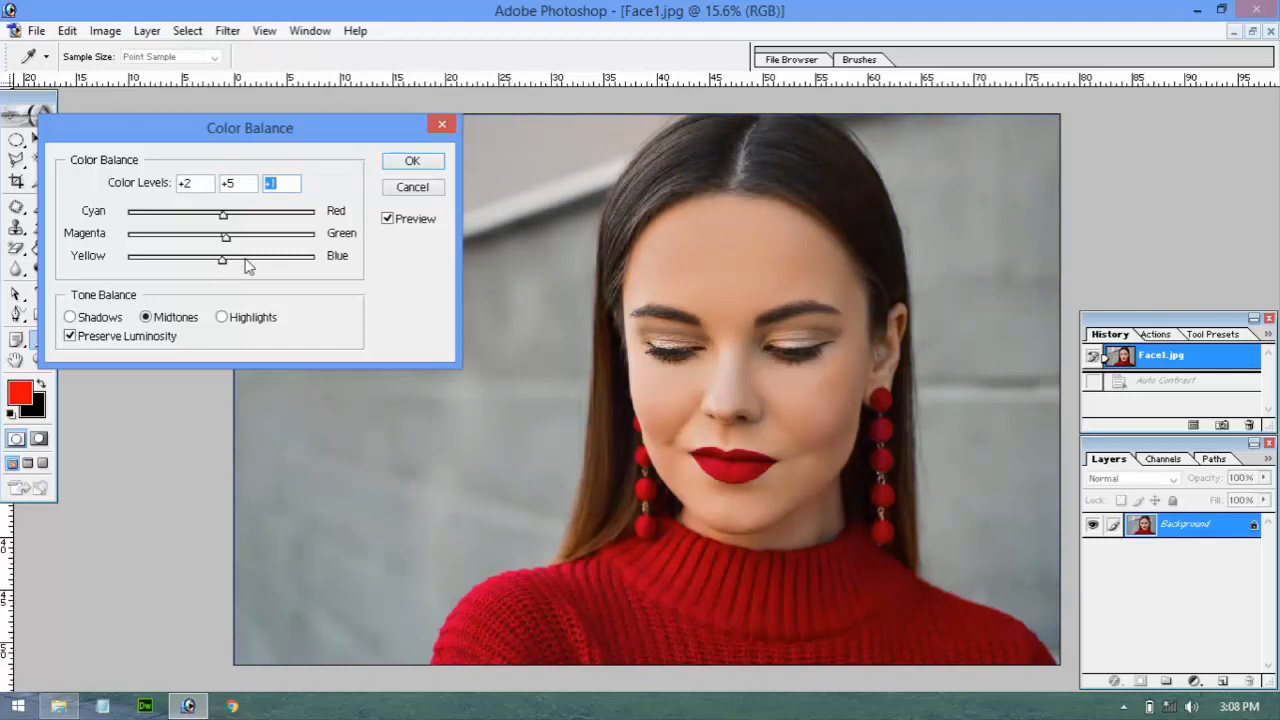
drag(227, 241, 238, 242)
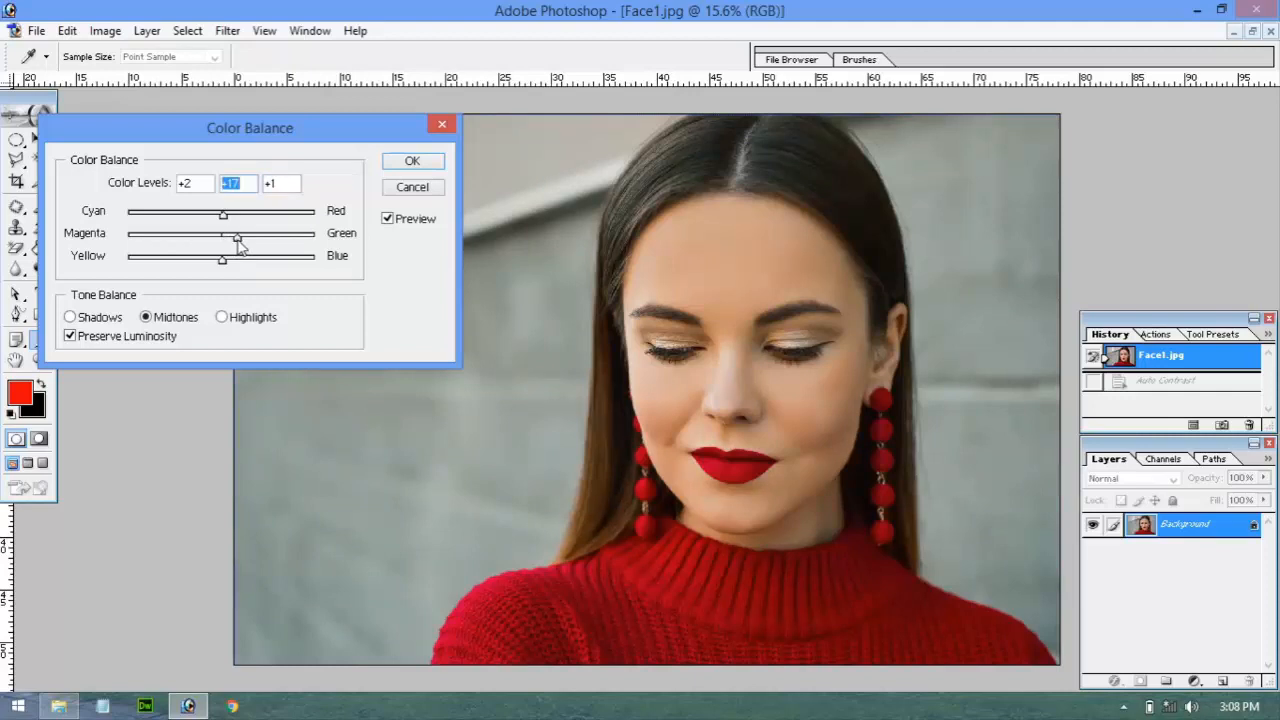
drag(223, 262, 241, 262)
click(410, 188)
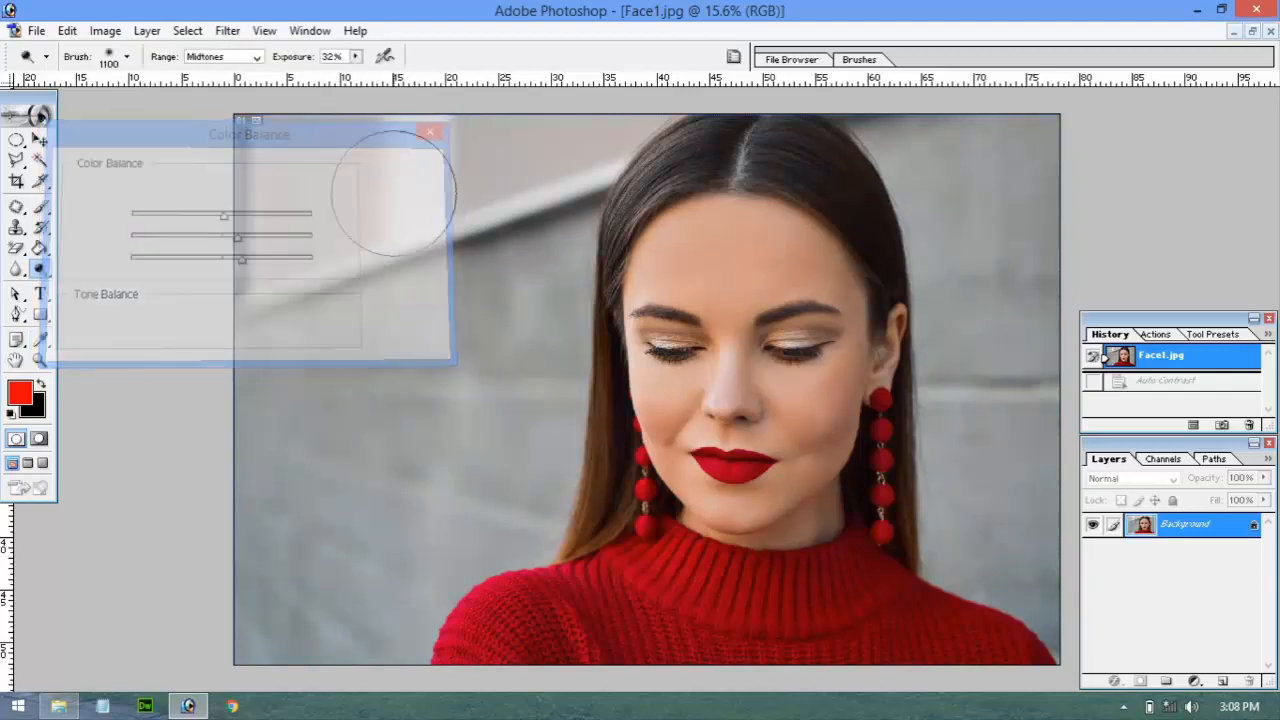
Apply Auto Color to the portrait and revert to the original Face1.jpg snapshot
click(105, 30)
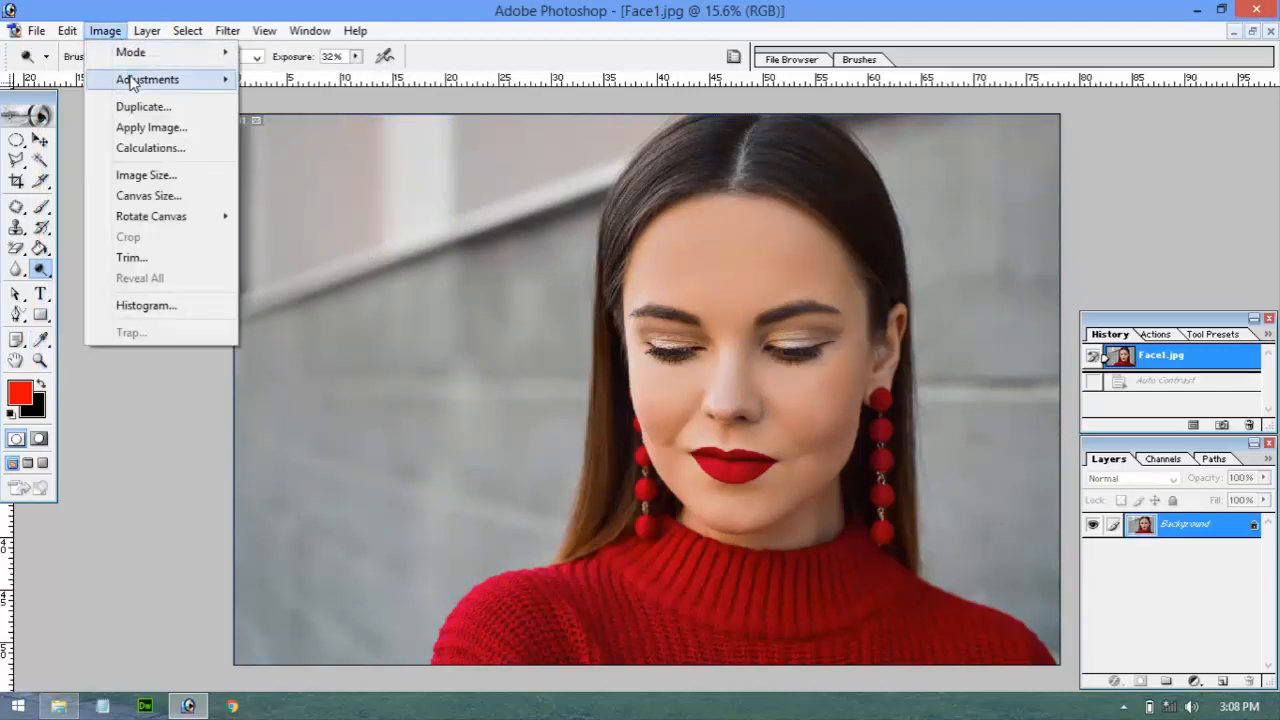
mouse_move(160, 79)
click(313, 141)
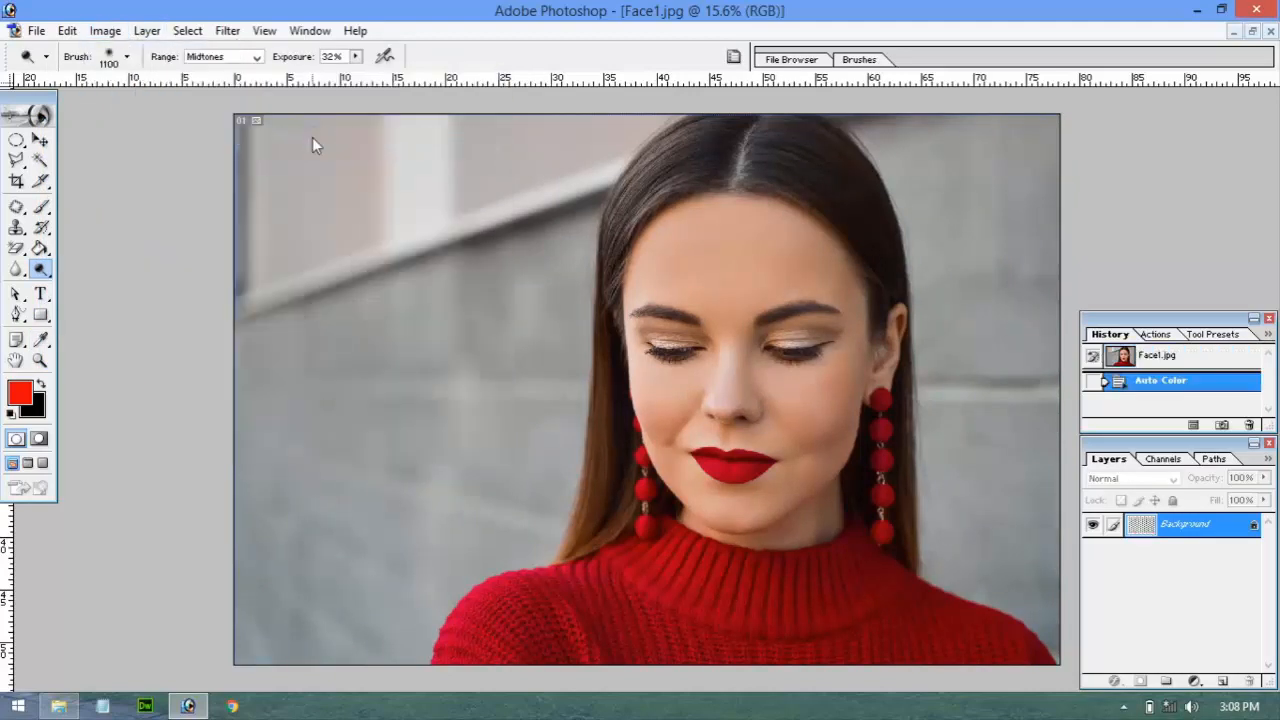
click(1195, 356)
Apply Auto Levels to the portrait and restore the original Face1.jpg snapshot
click(123, 34)
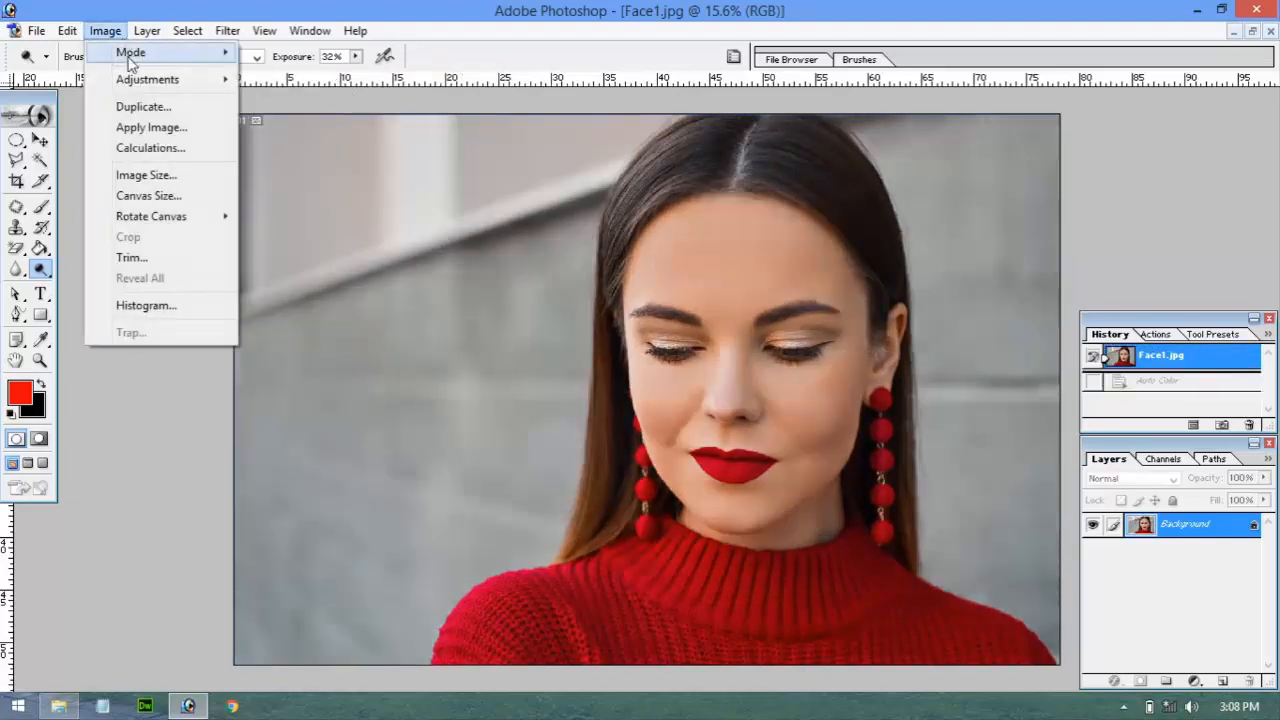
mouse_move(134, 79)
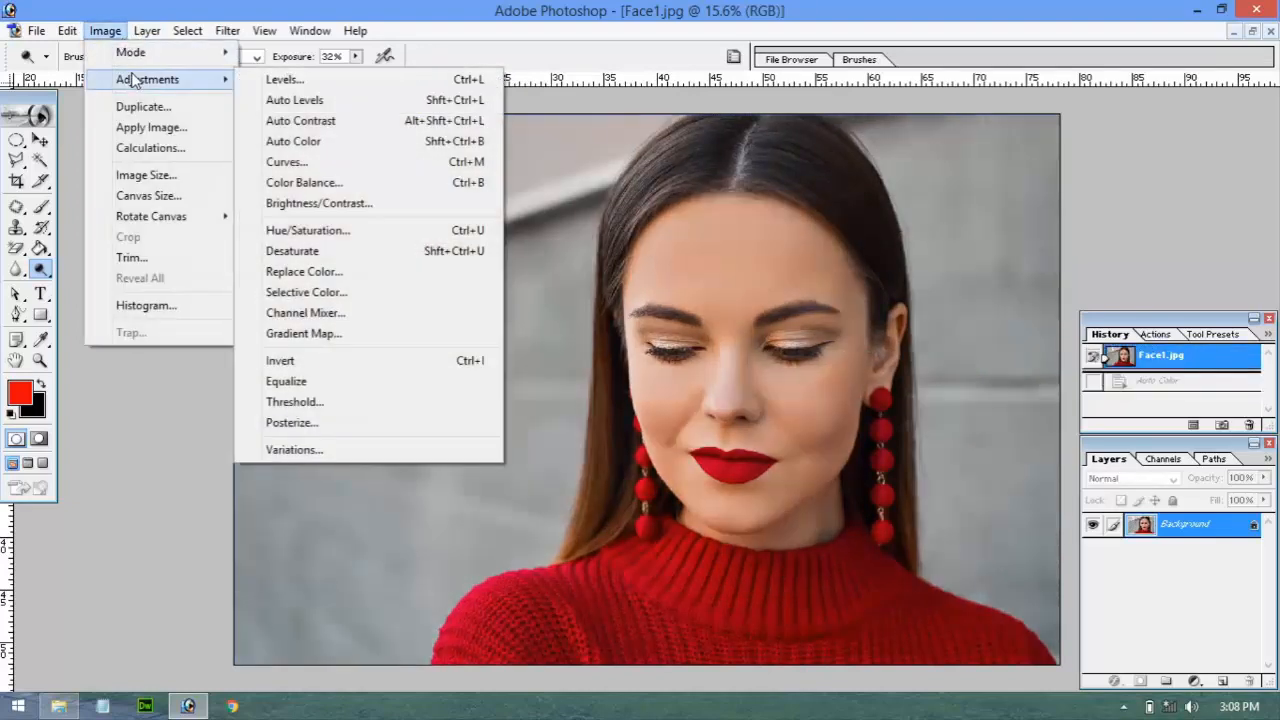
click(340, 101)
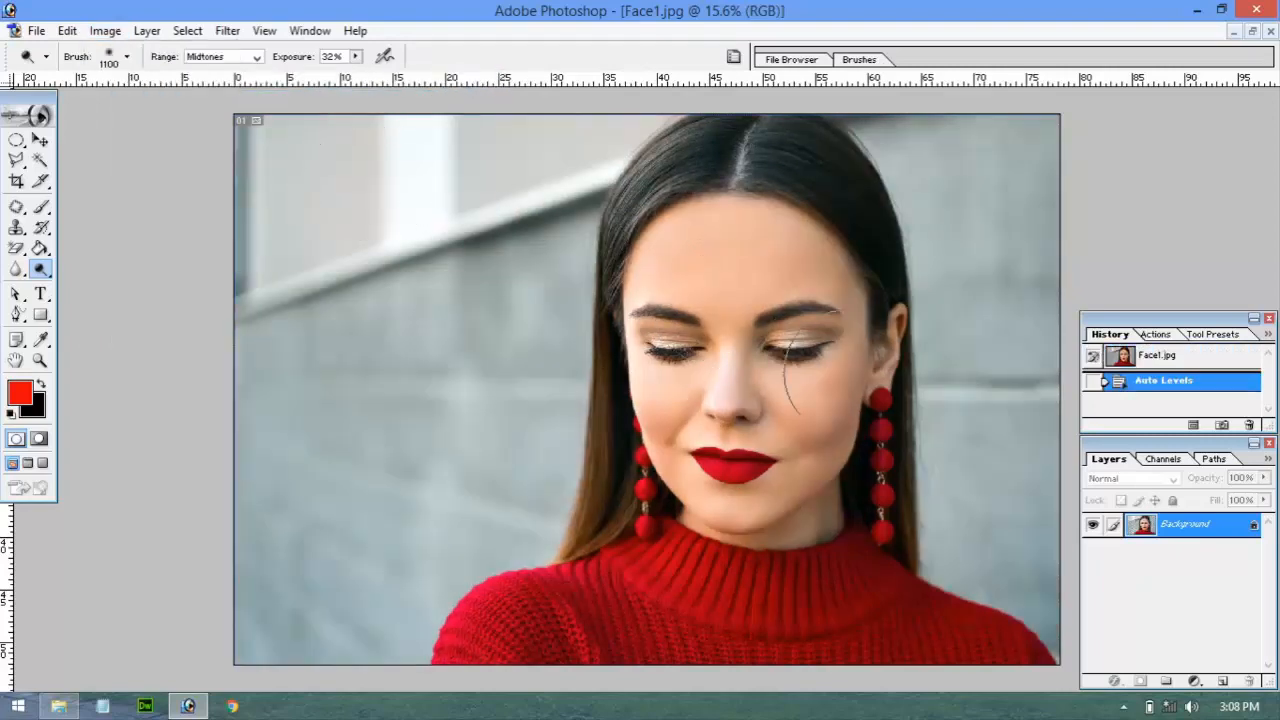
click(1135, 364)
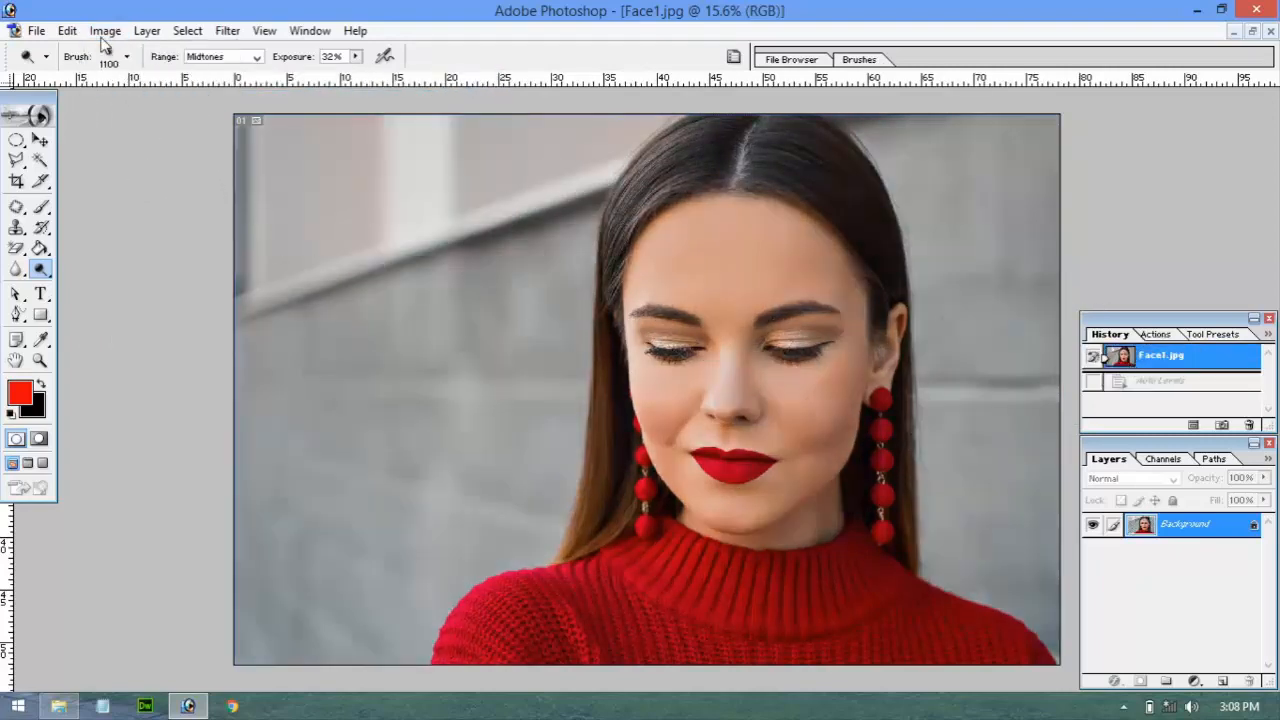
Try RGB input levels of 23, 1.27 and 211 on the portrait with the Levels adjustment, and cancel it
click(105, 31)
mouse_move(122, 79)
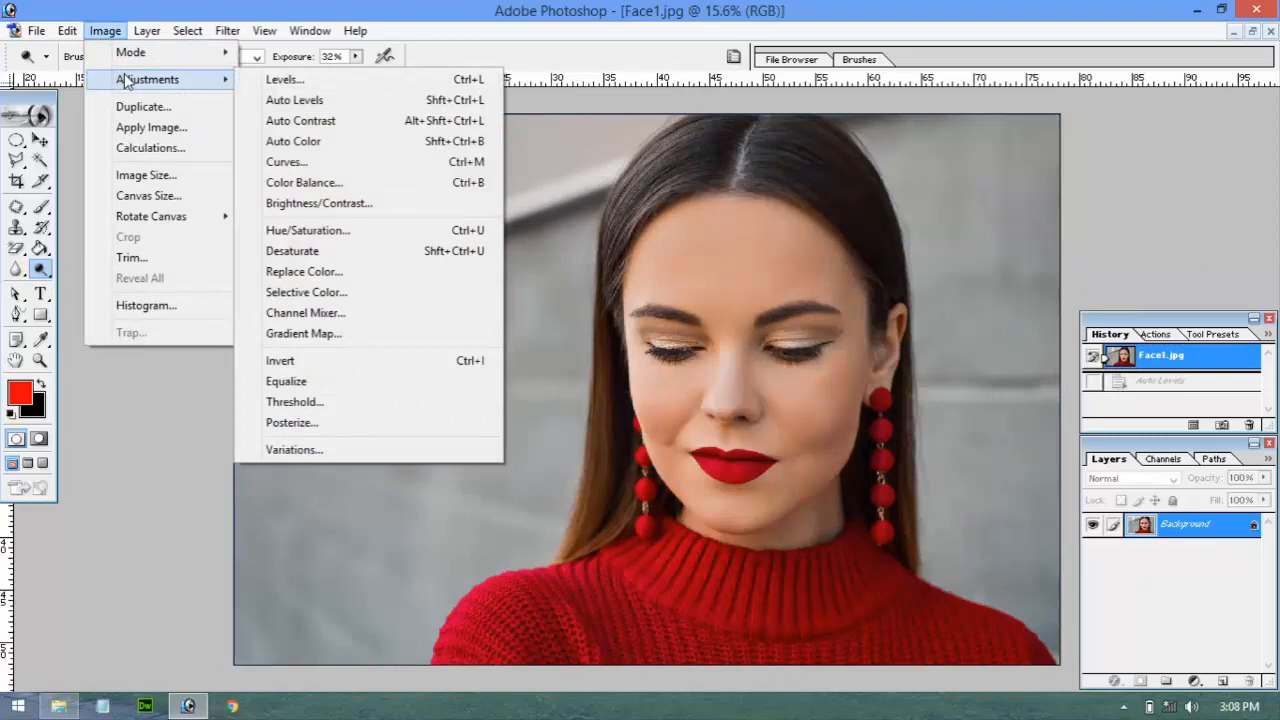
click(268, 79)
drag(605, 232, 322, 140)
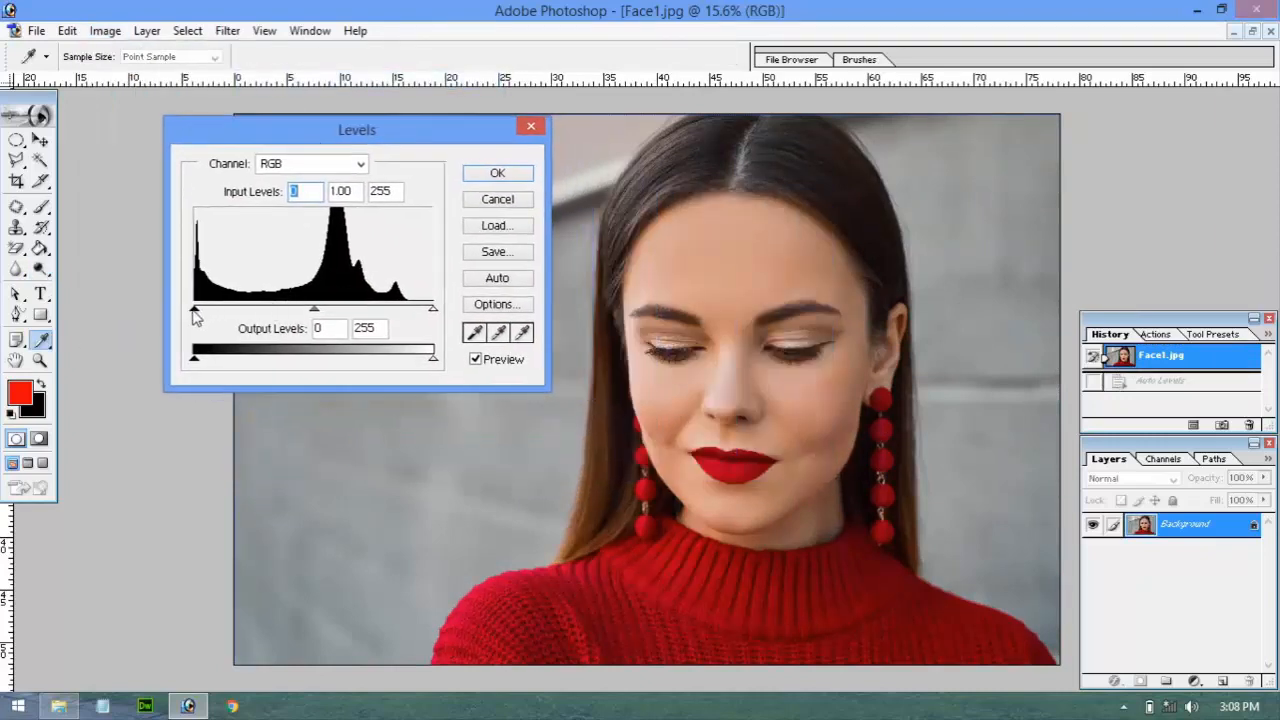
drag(196, 314, 215, 314)
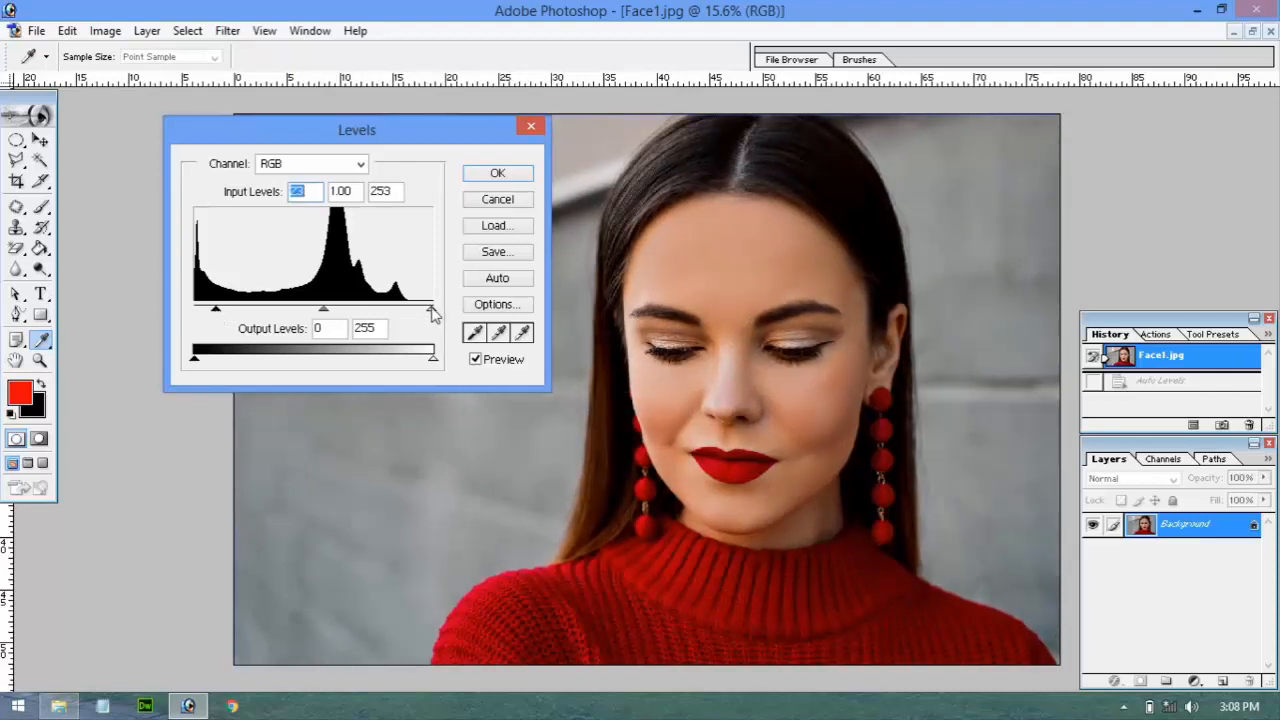
drag(432, 310, 391, 309)
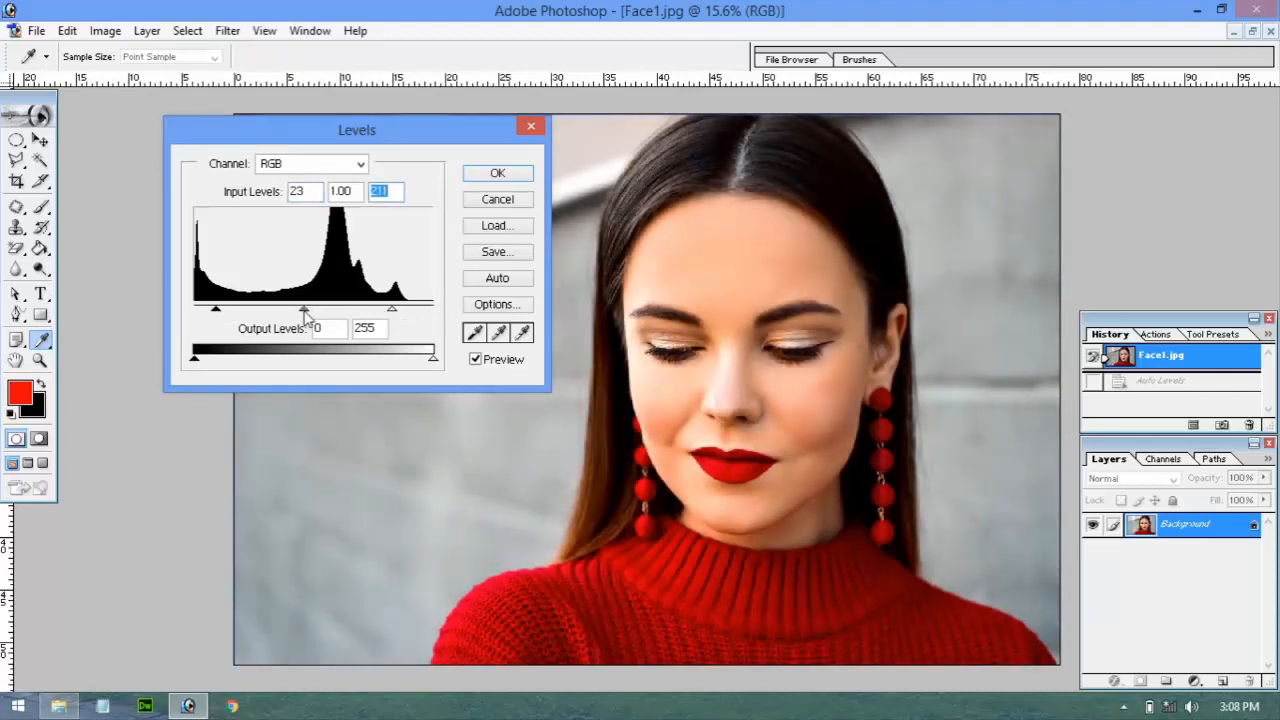
mouse_move(304, 310)
mouse_down()
mouse_move(319, 310)
mouse_move(289, 314)
mouse_up()
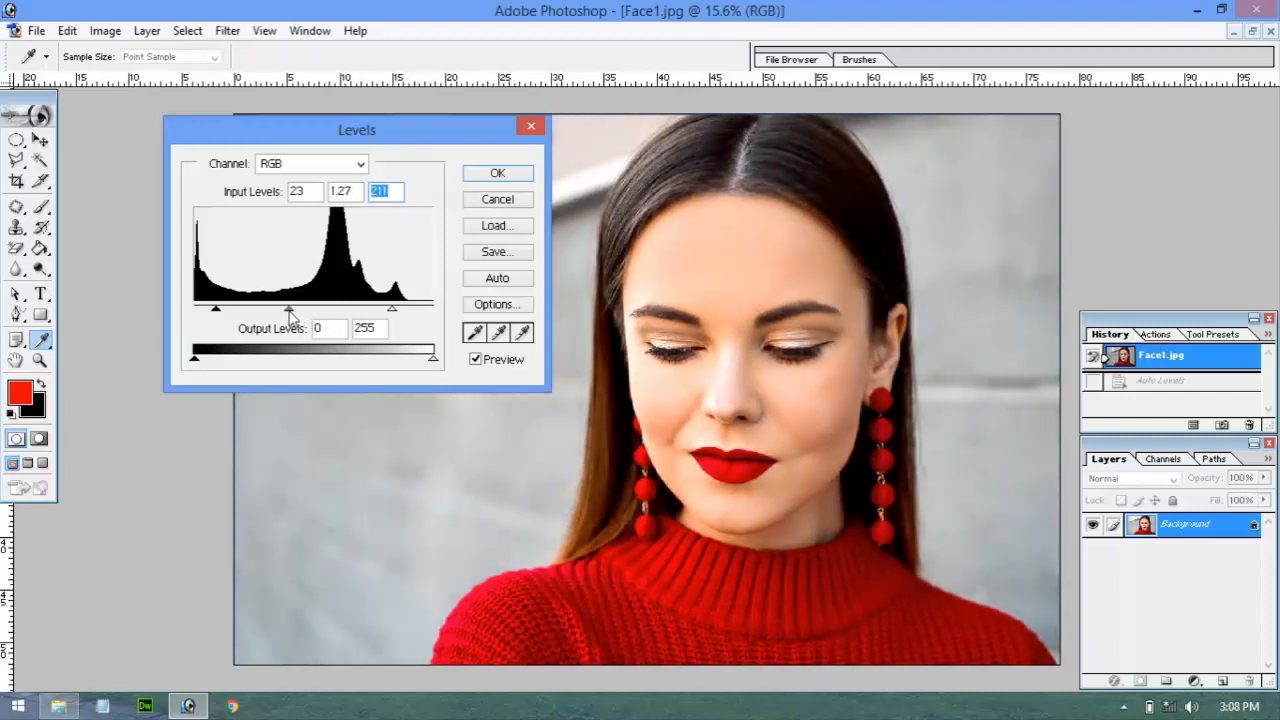
click(290, 312)
click(498, 200)
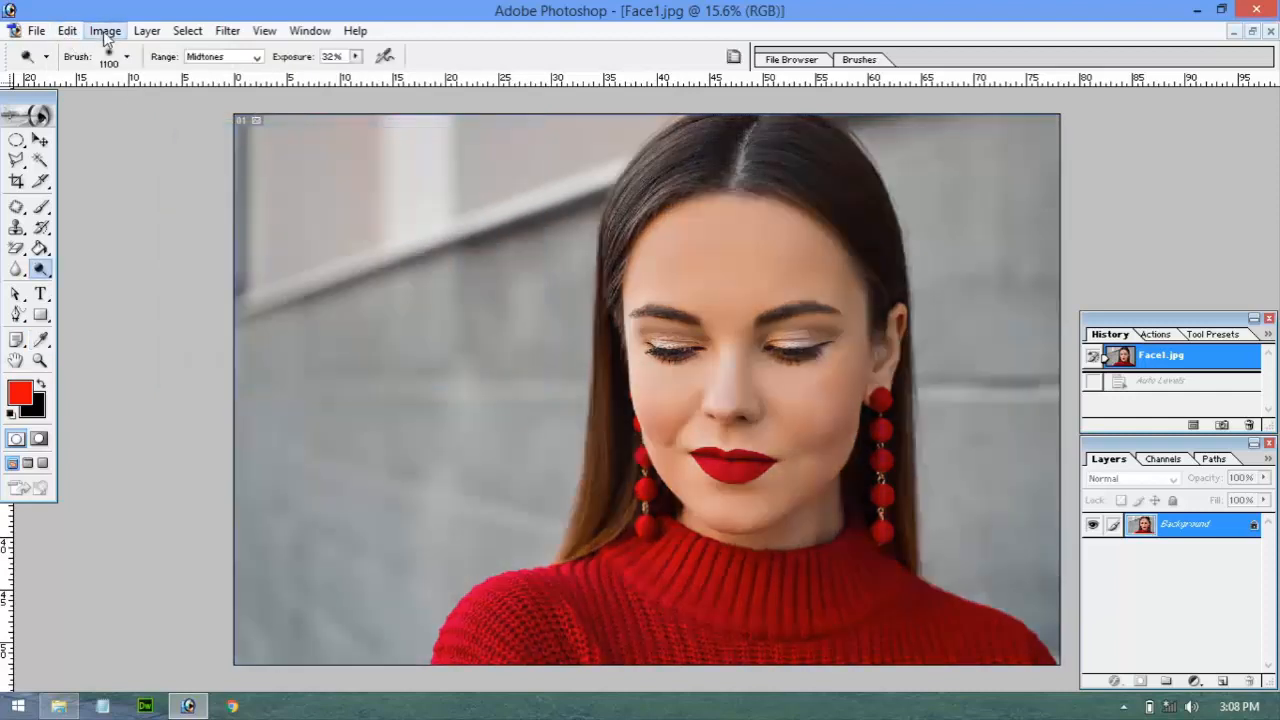
Apply Auto Levels to the portrait once more and revert to the original Face1.jpg snapshot
click(105, 30)
mouse_move(124, 62)
mouse_move(150, 79)
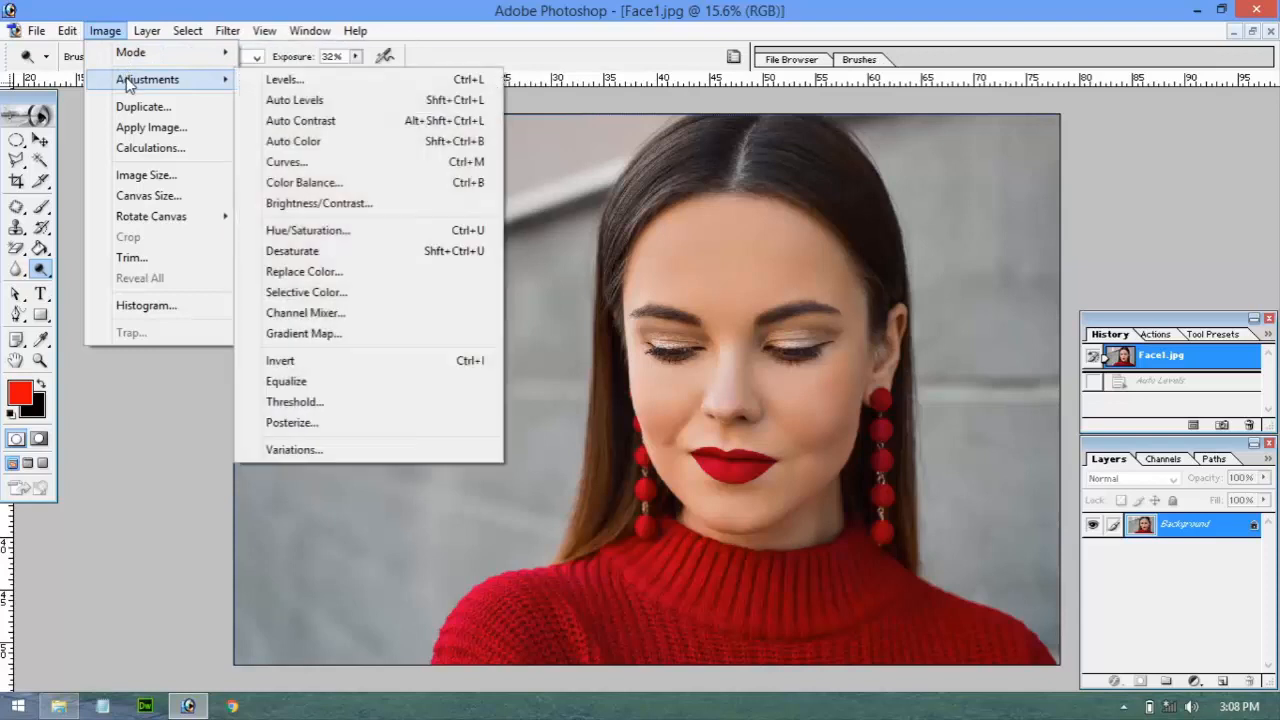
click(296, 101)
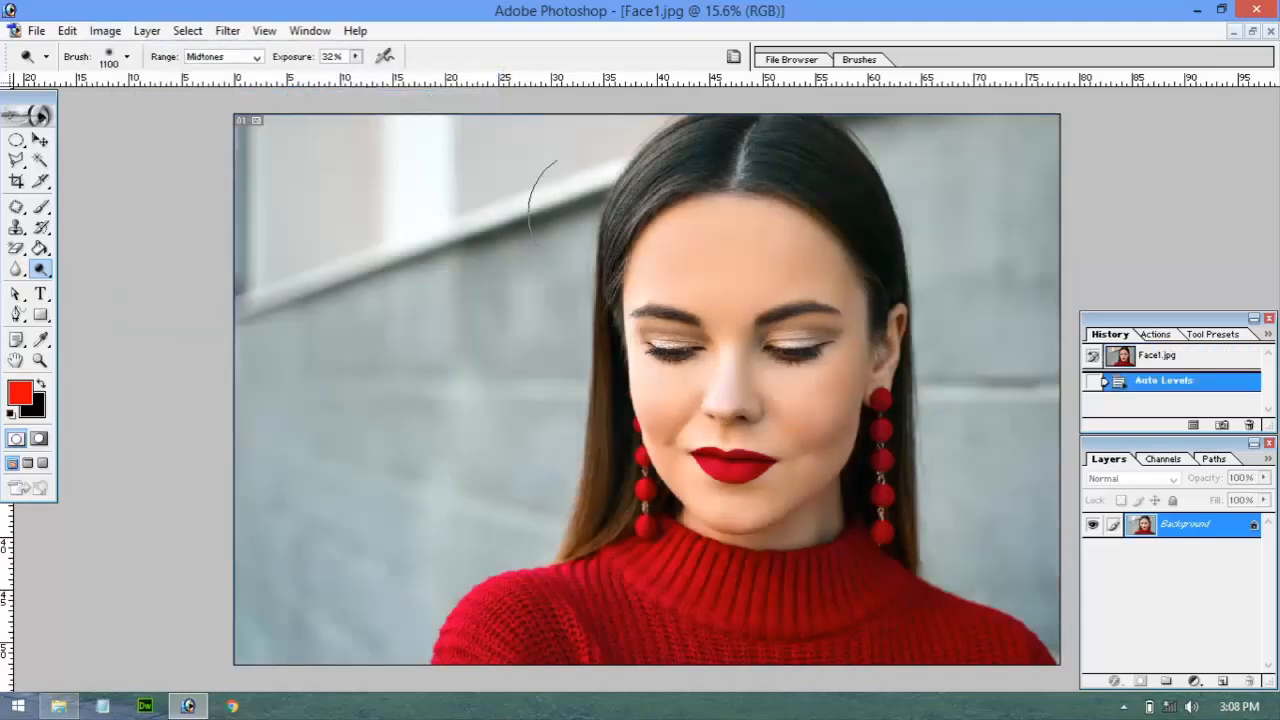
click(1150, 358)
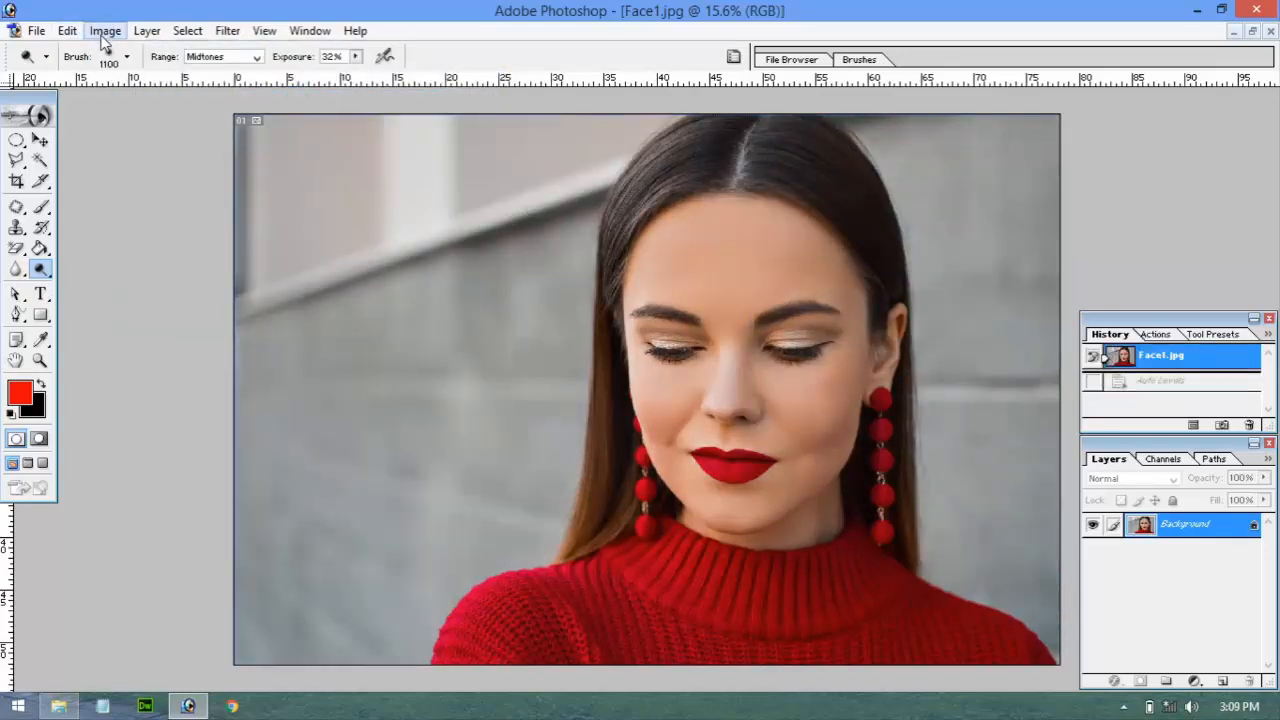
Desaturate the whole portrait to grayscale tones
click(105, 30)
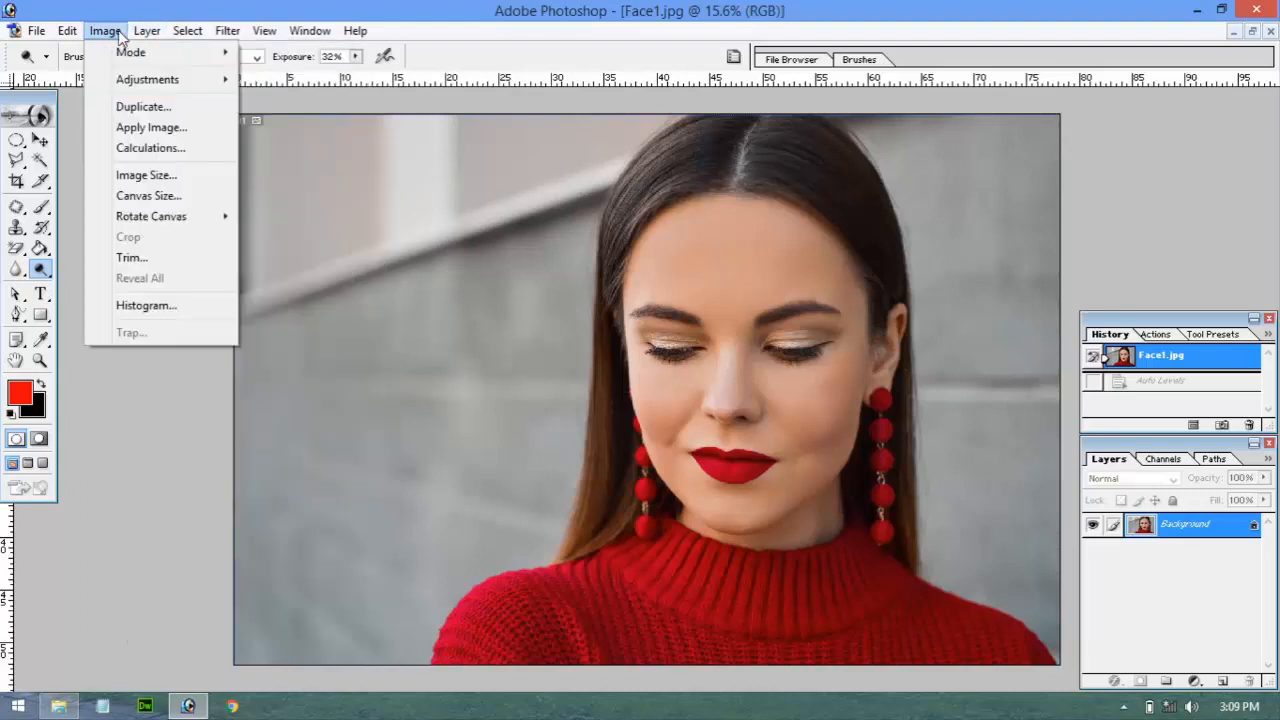
mouse_move(133, 87)
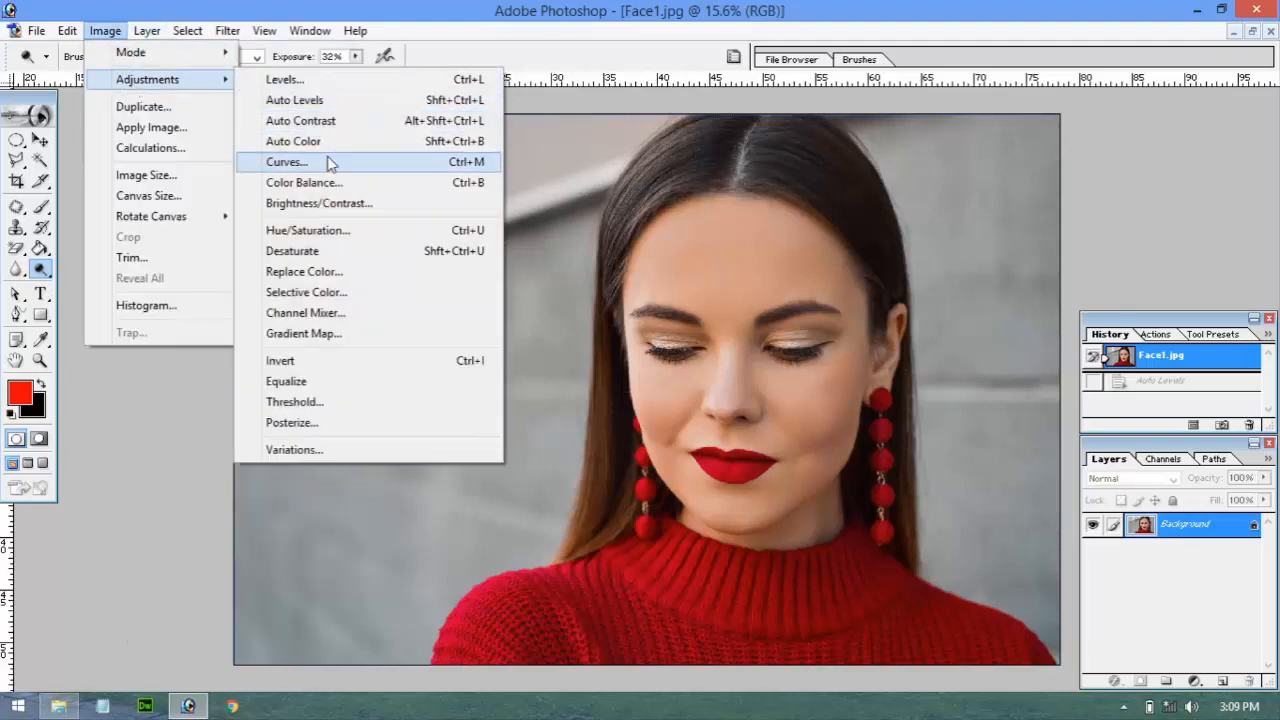
click(318, 254)
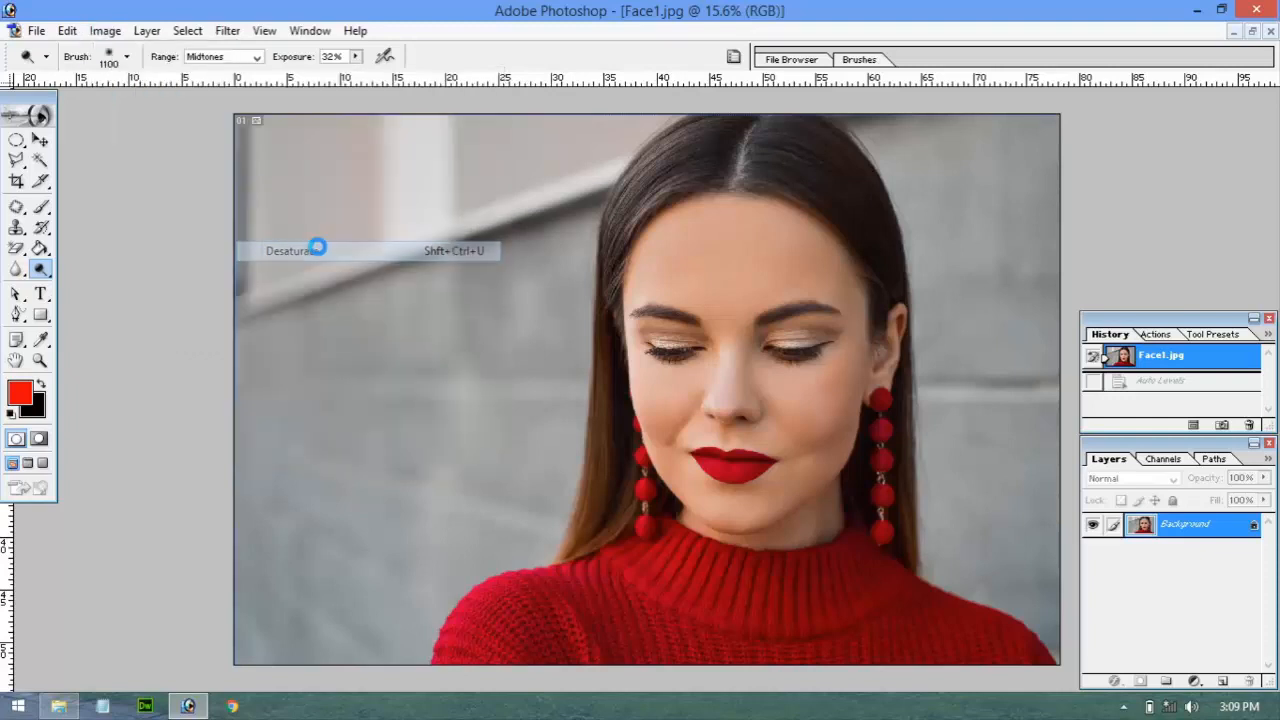
Restore the original color on the woman's lips, both eyelids and both earrings with the History Brush at size 200
click(44, 229)
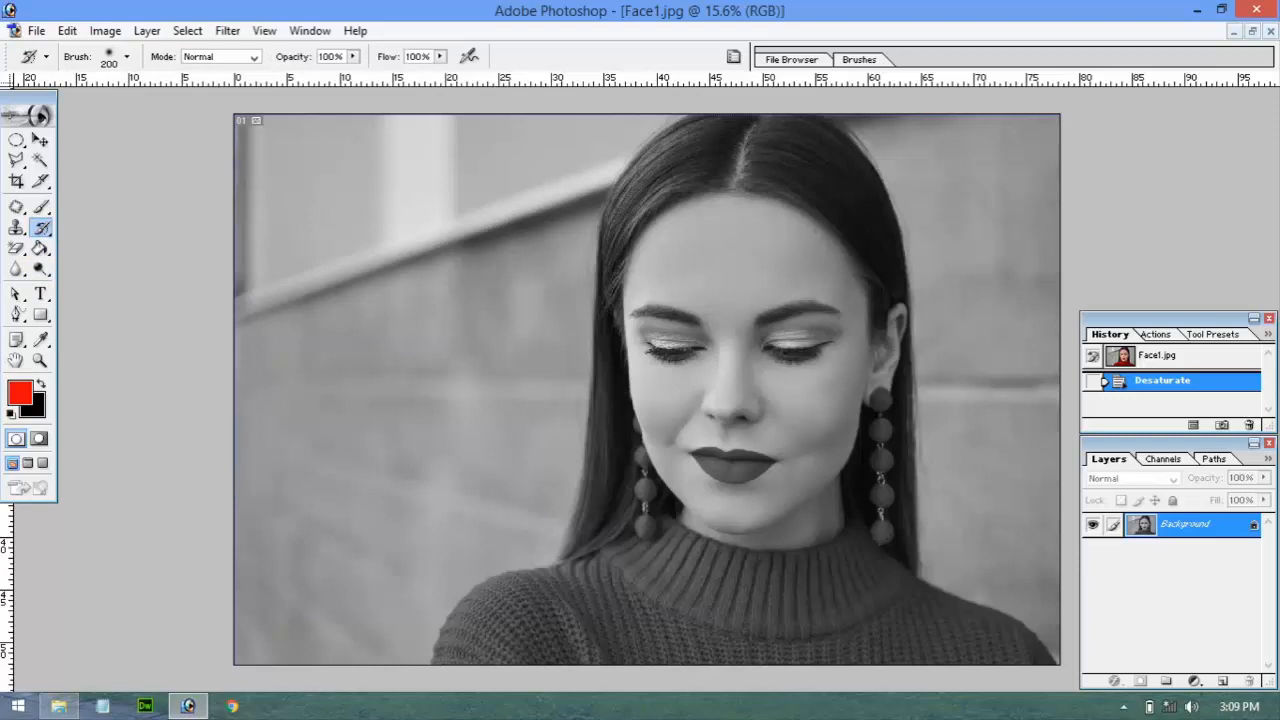
drag(705, 461, 766, 461)
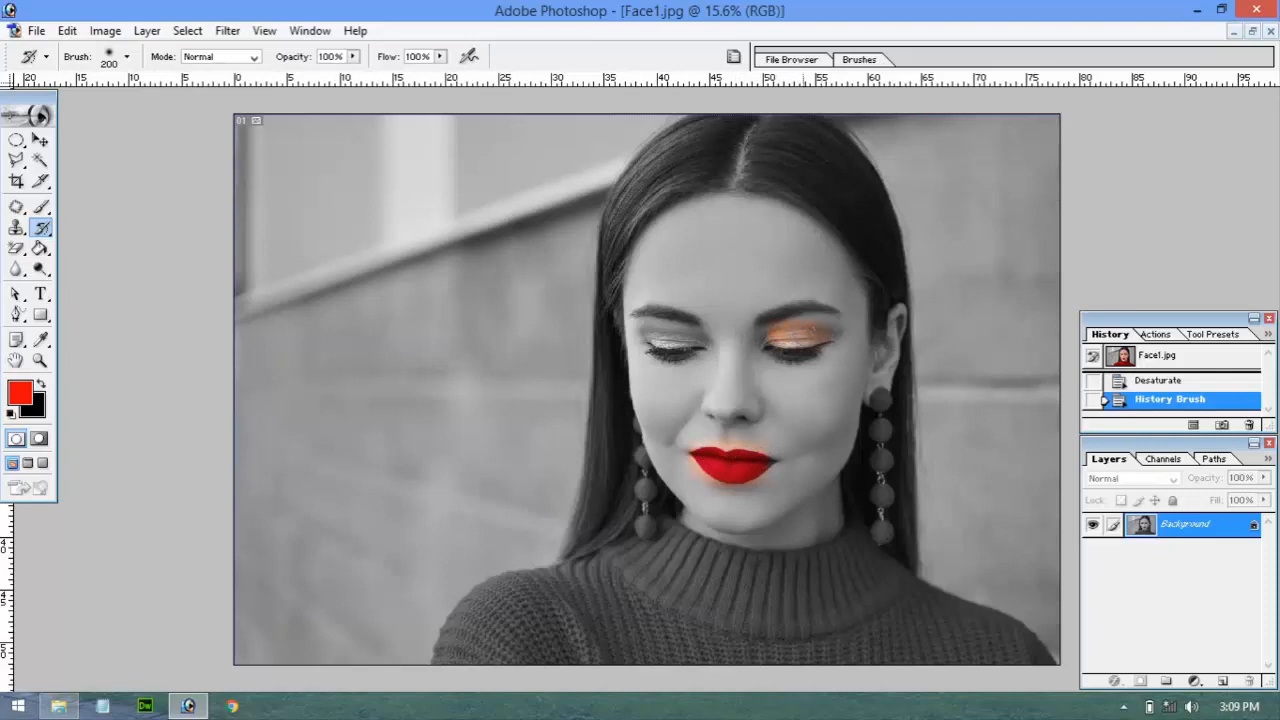
drag(812, 331, 800, 330)
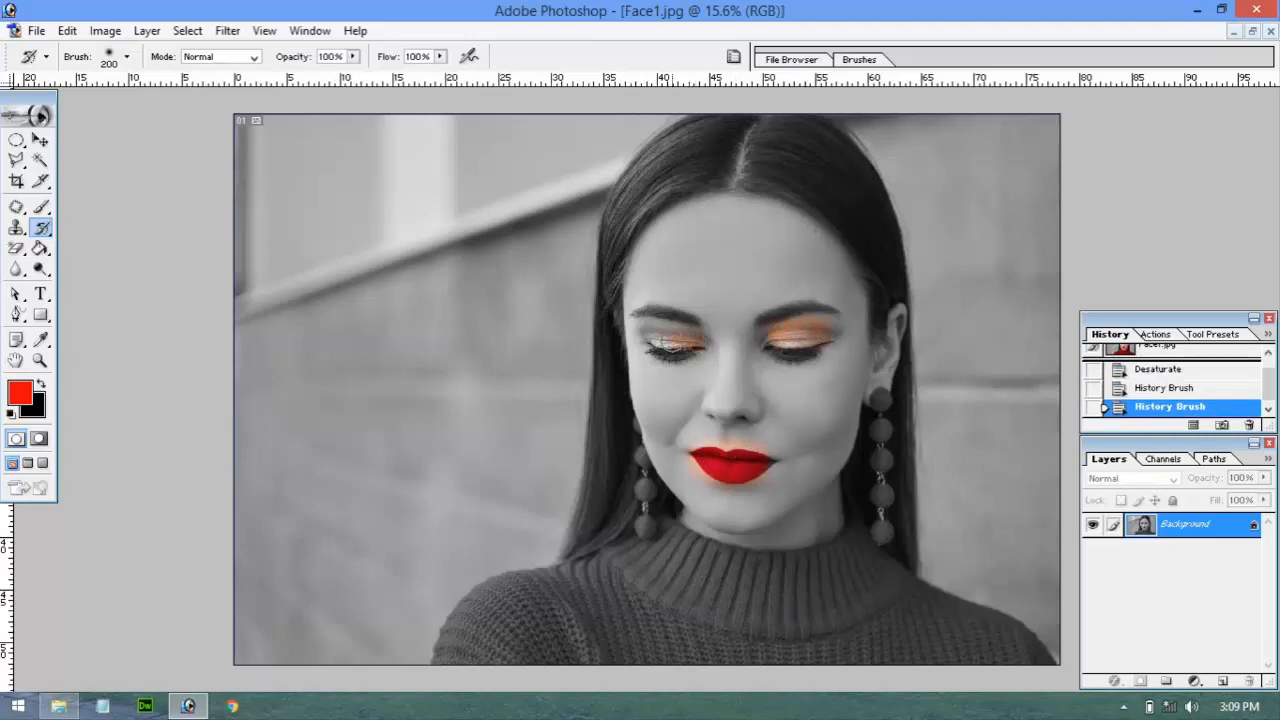
drag(656, 341, 653, 342)
drag(642, 453, 644, 532)
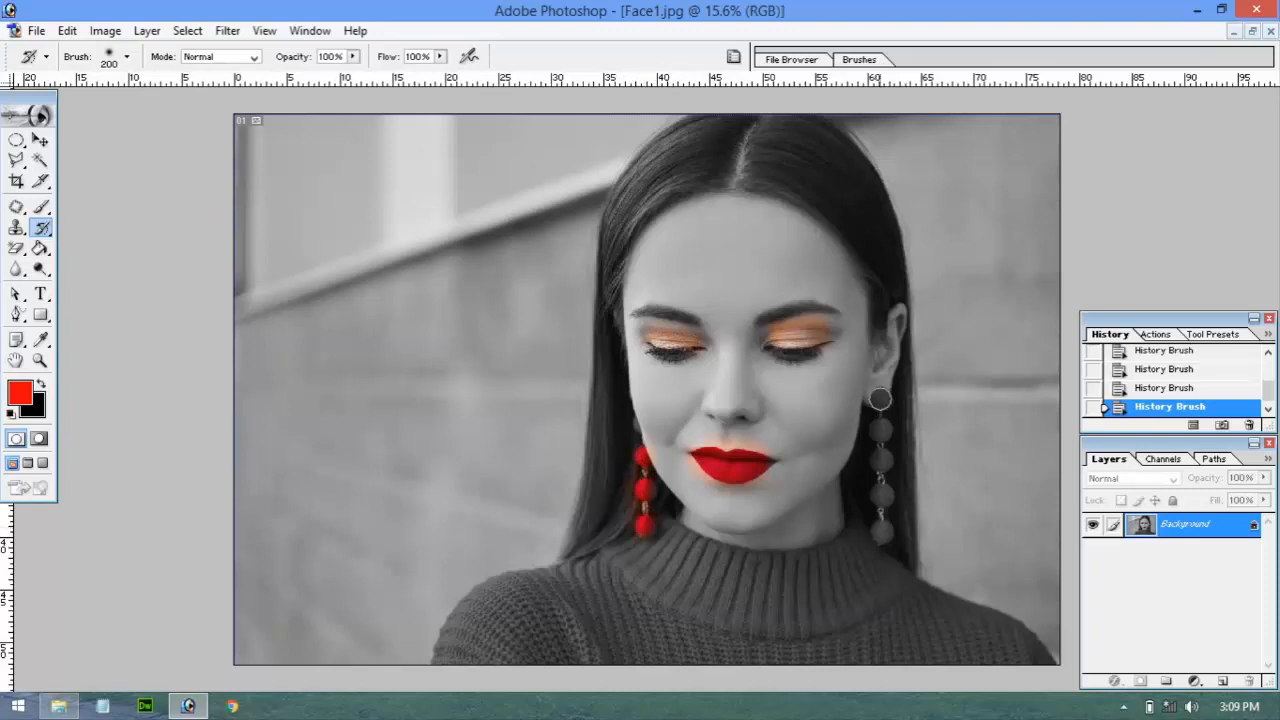
drag(886, 397, 880, 534)
click(105, 31)
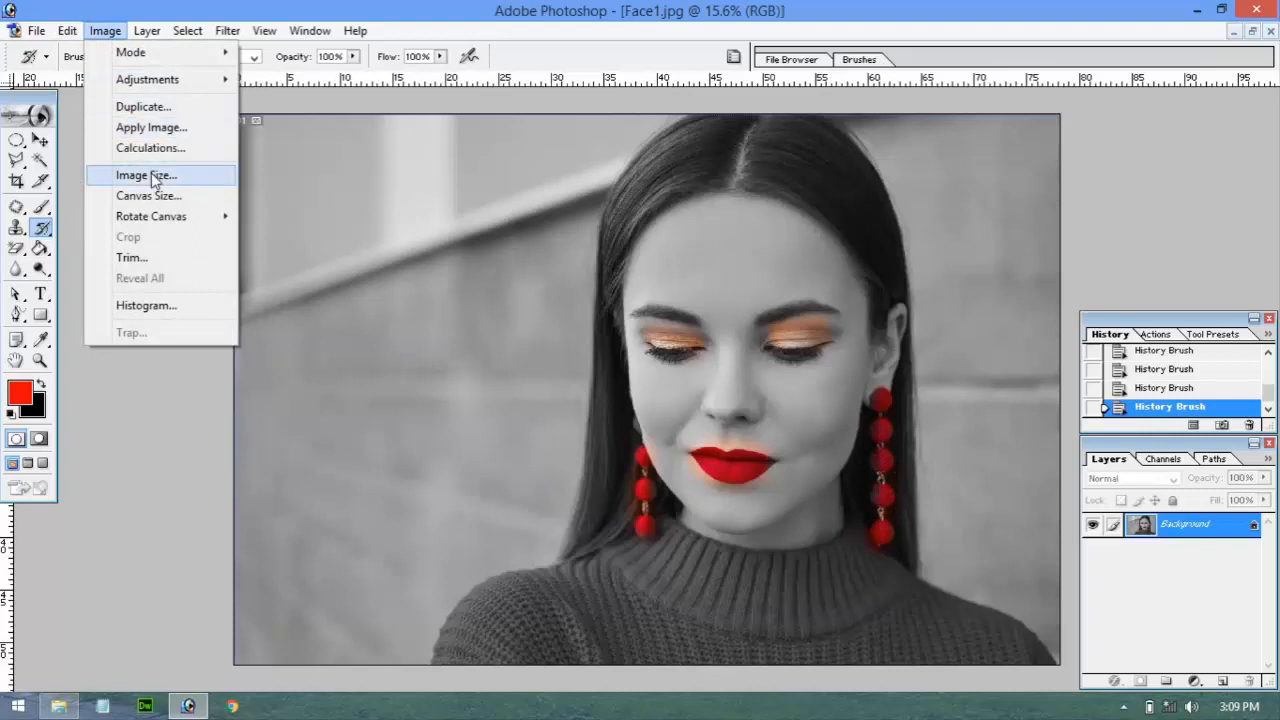
mouse_move(152, 86)
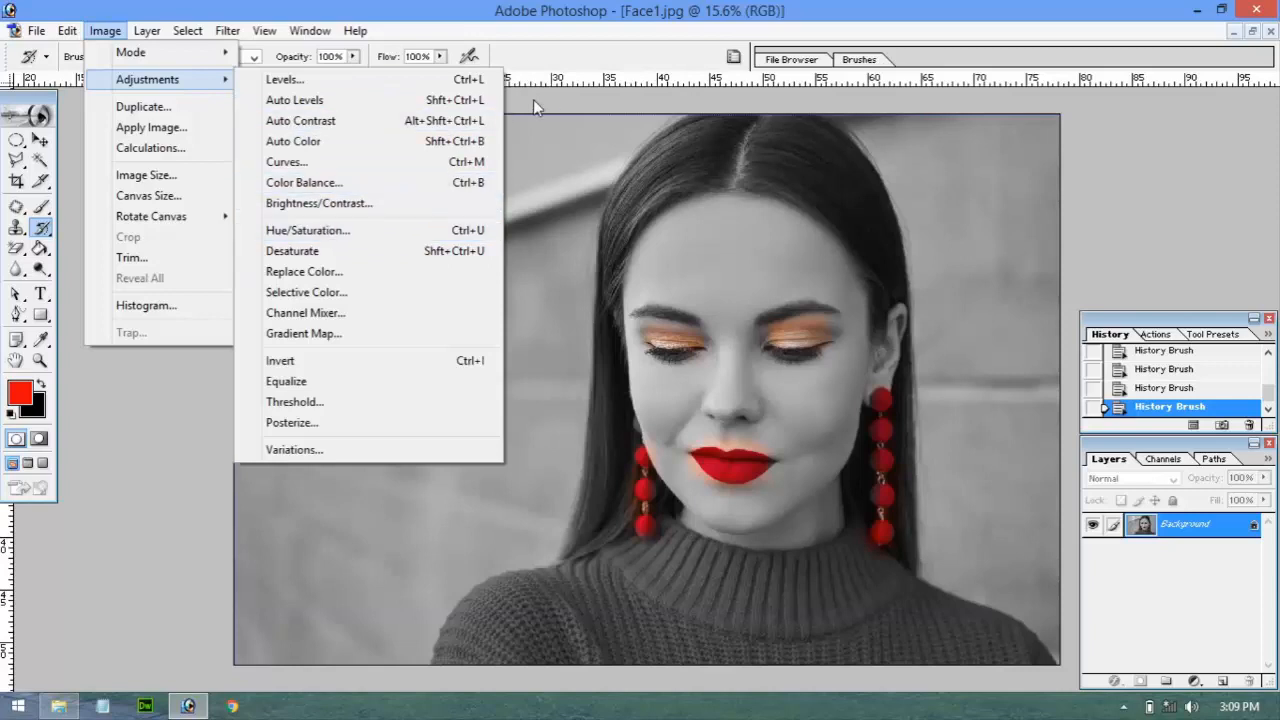
click(166, 376)
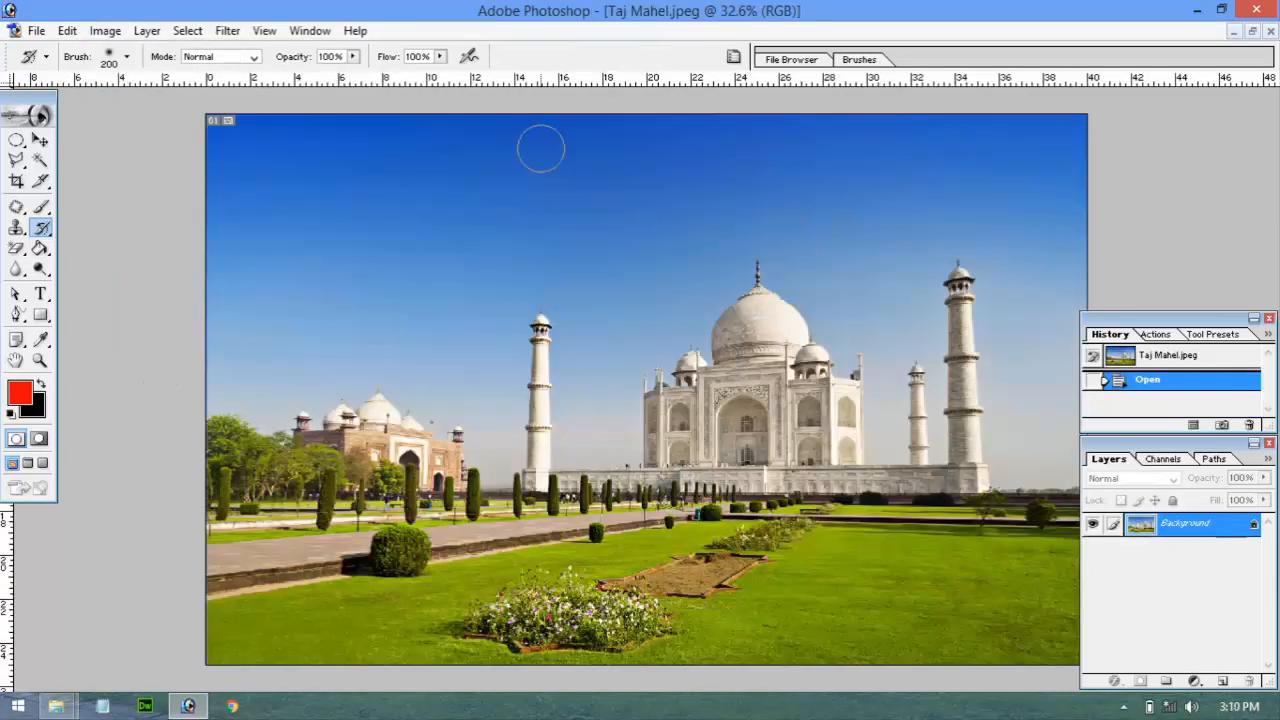
Try master hue shifts on the whole Taj Mahal photo with Hue/Saturation, first negative and then +39, and cancel them
click(106, 32)
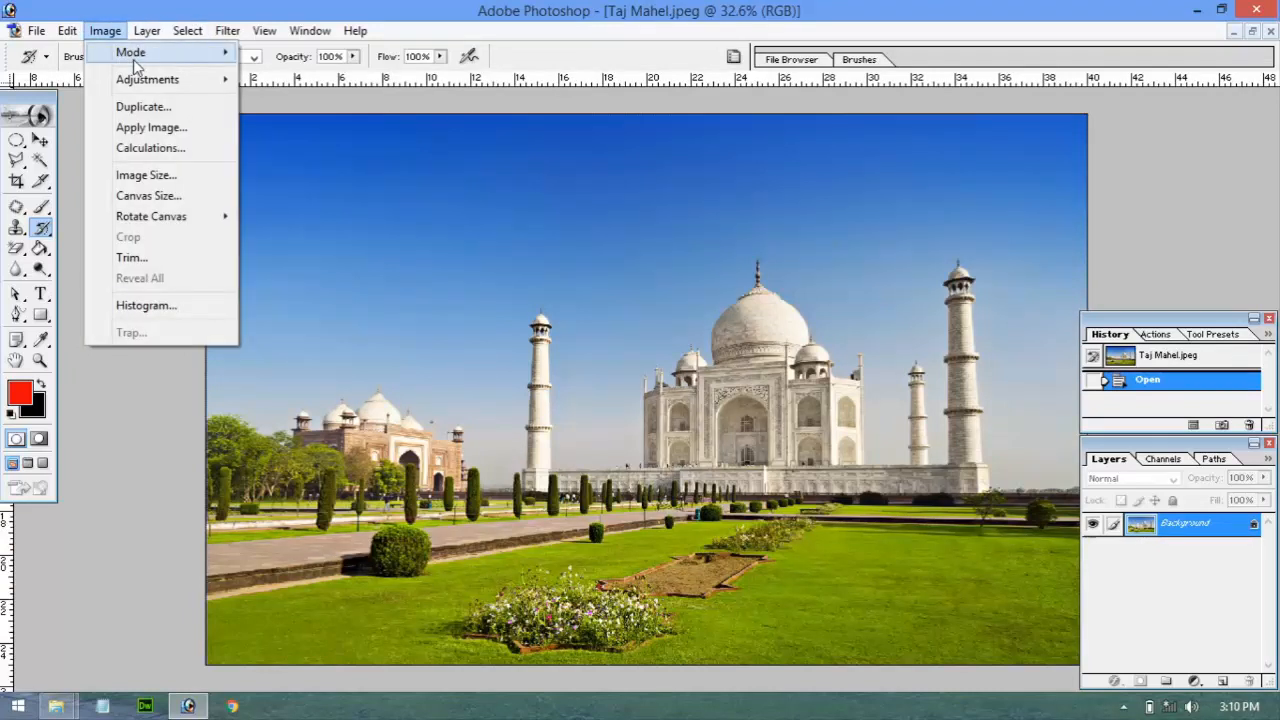
mouse_move(140, 81)
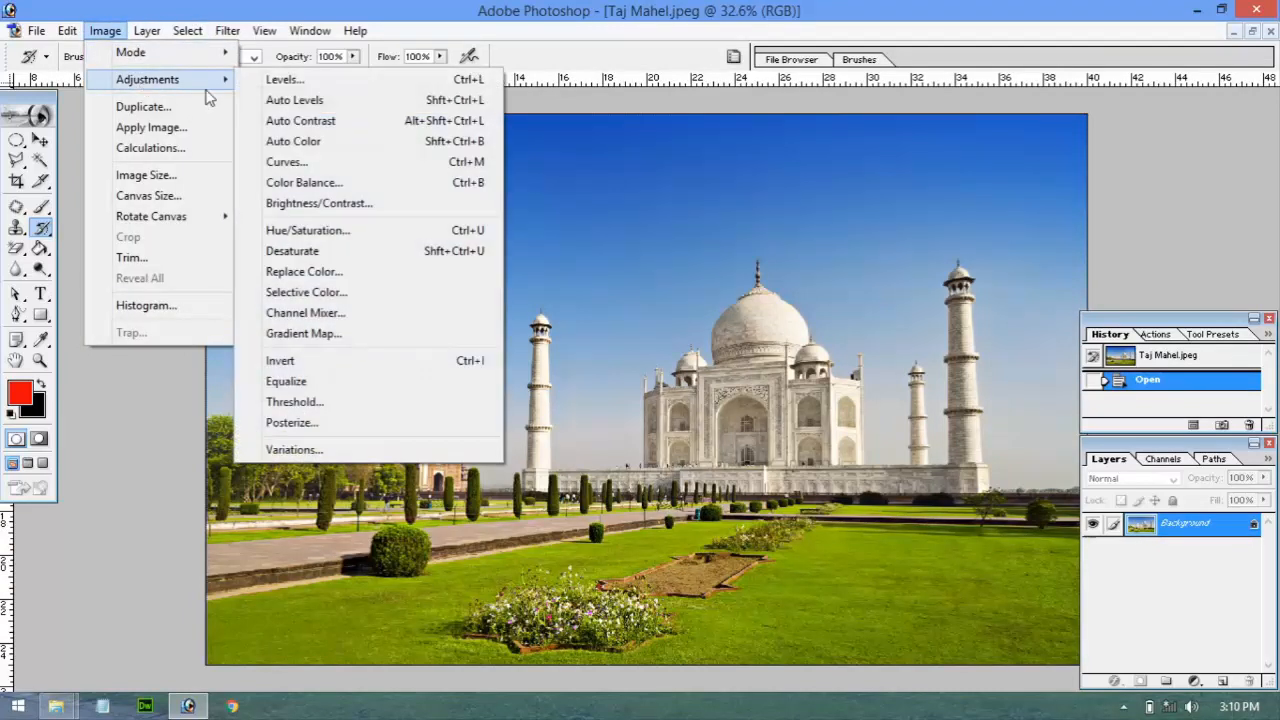
click(310, 233)
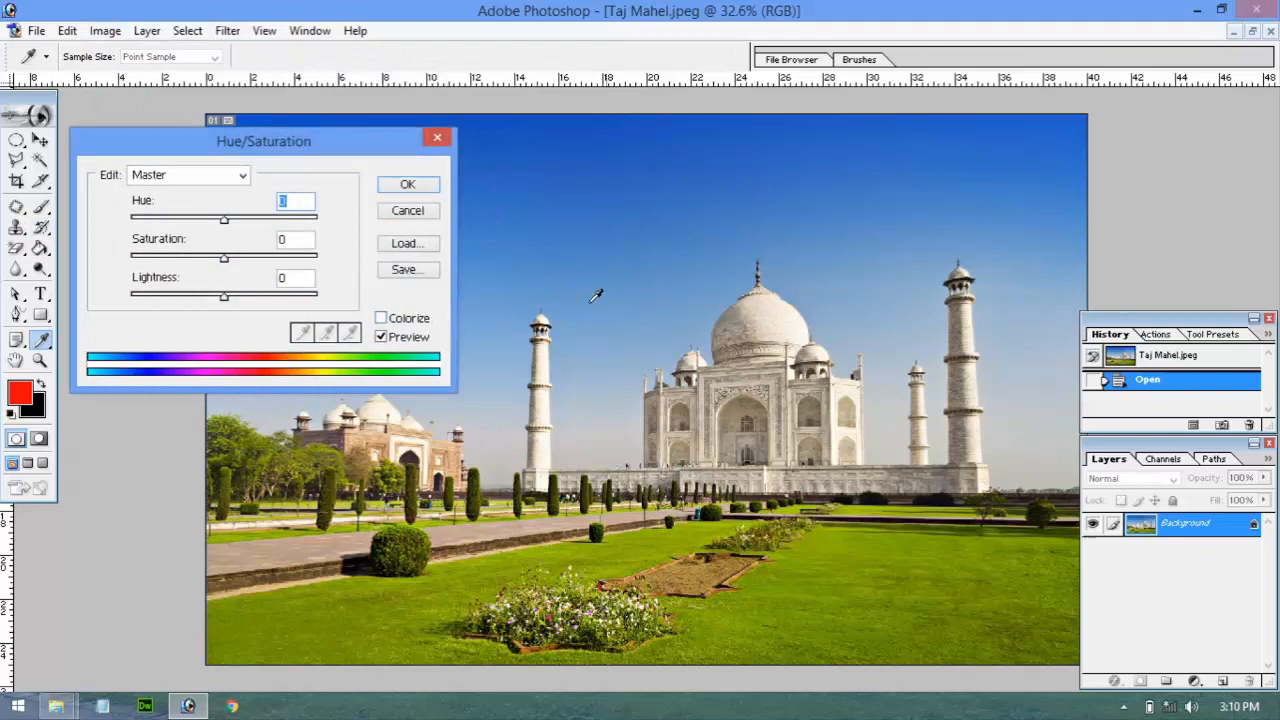
drag(226, 227, 189, 217)
key(Return)
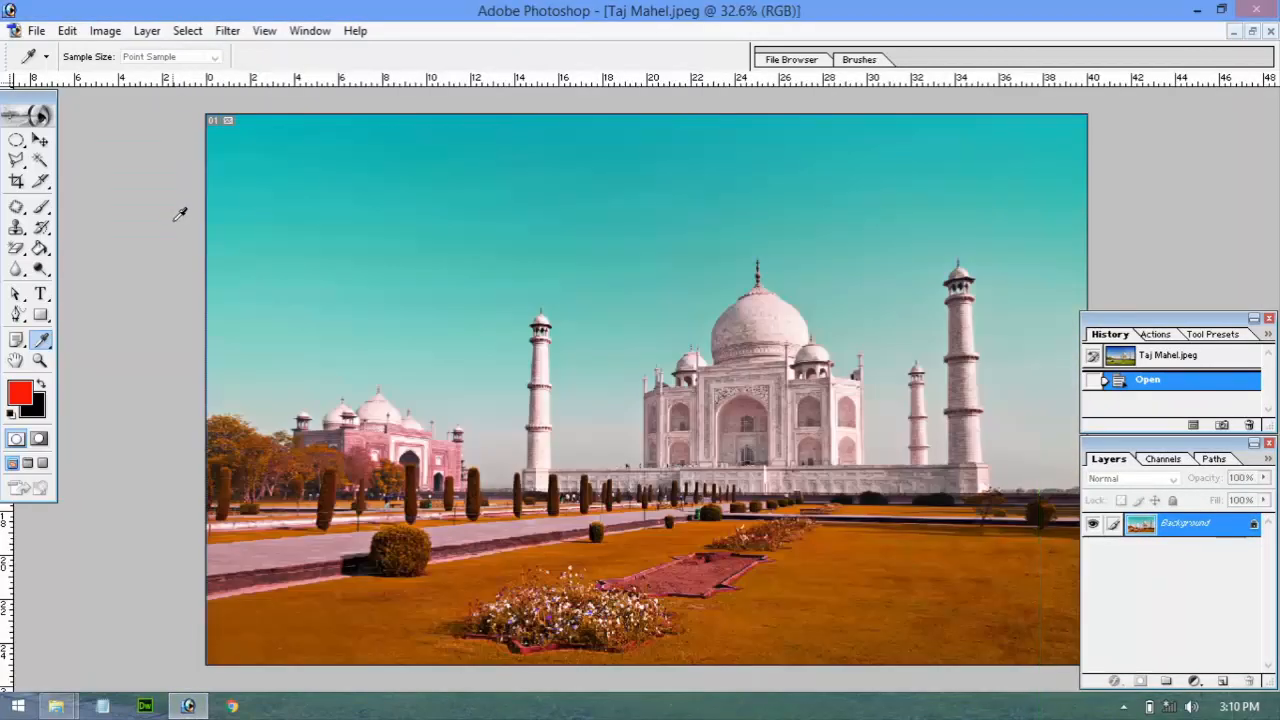
key(ctrl+u)
drag(228, 228, 262, 226)
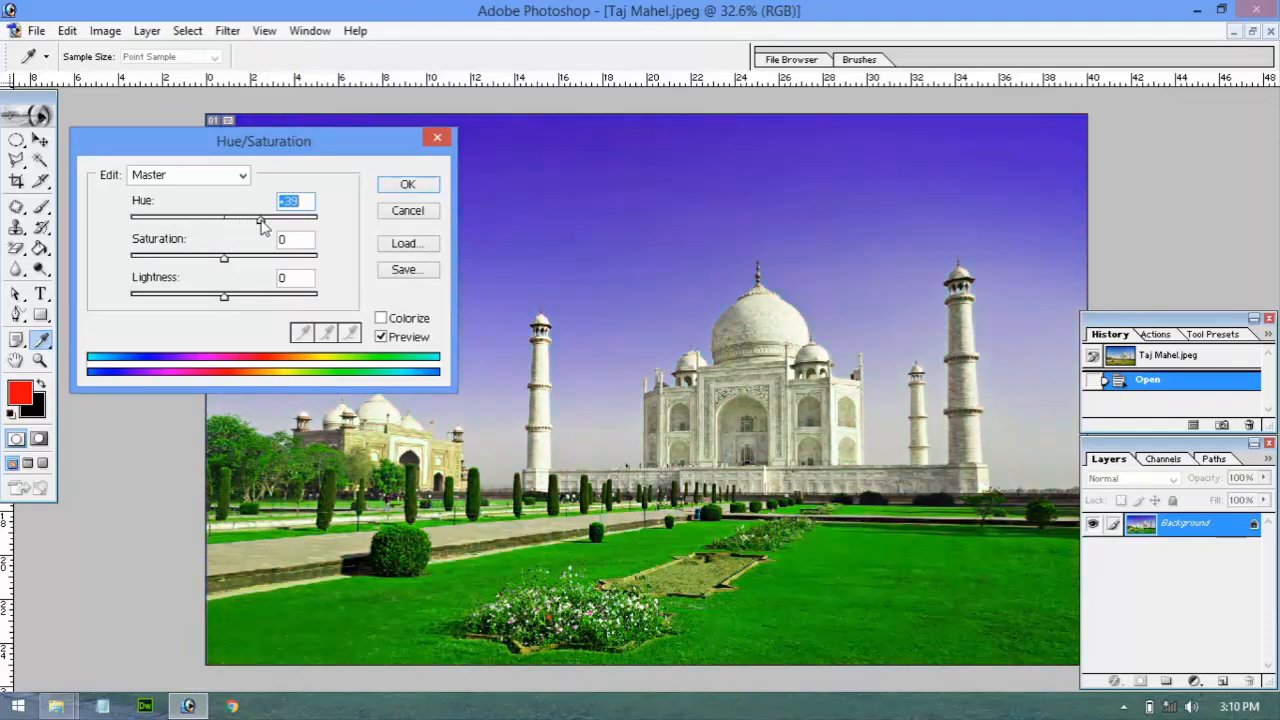
key(Escape)
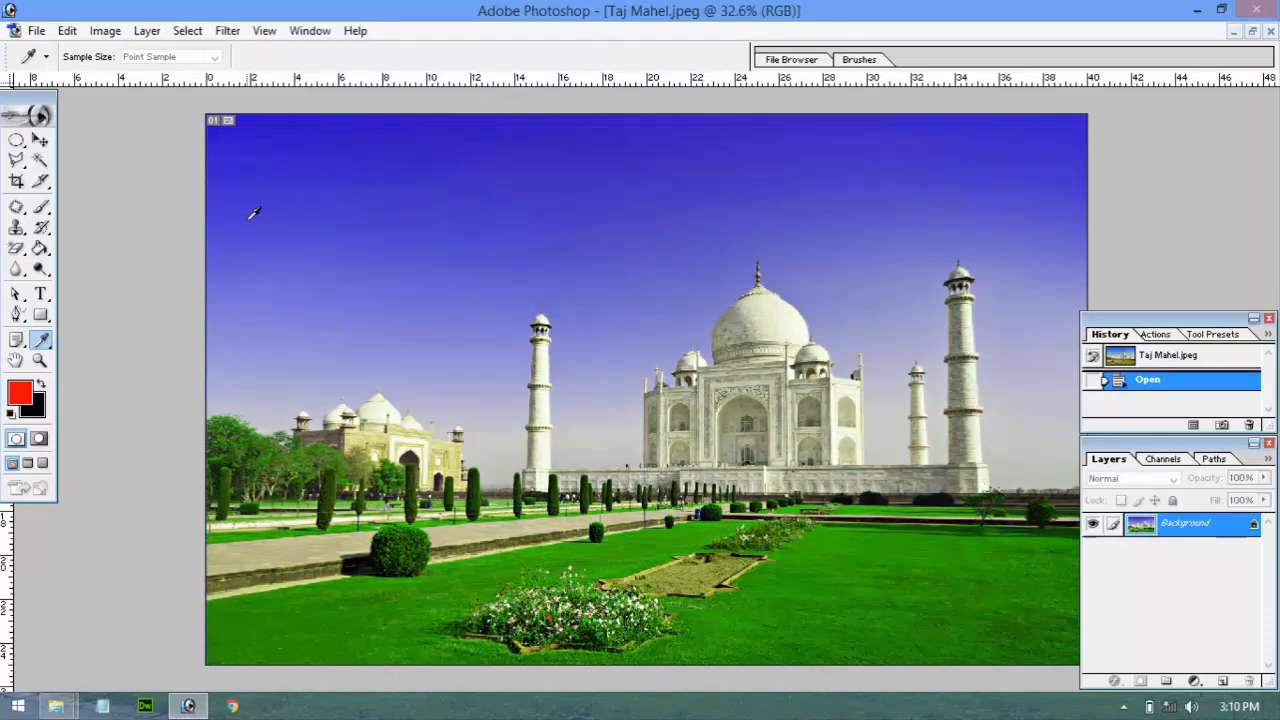
Try a master hue of -20 on the whole Taj Mahal photo, reset it nearly to zero and cancel the Hue/Saturation adjustment
key(ctrl+u)
drag(226, 228, 207, 226)
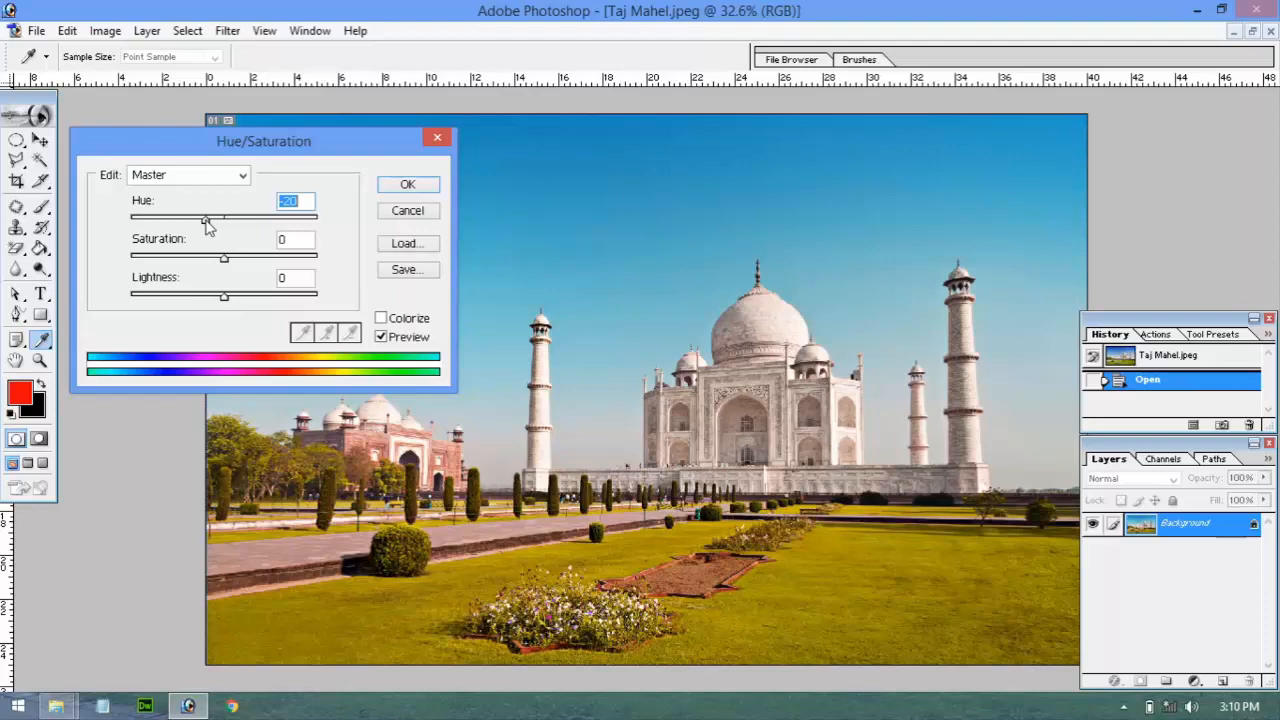
drag(206, 221, 206, 221)
key(ctrl+z)
mouse_move(226, 228)
mouse_down()
mouse_move(260, 228)
mouse_move(226, 229)
mouse_up()
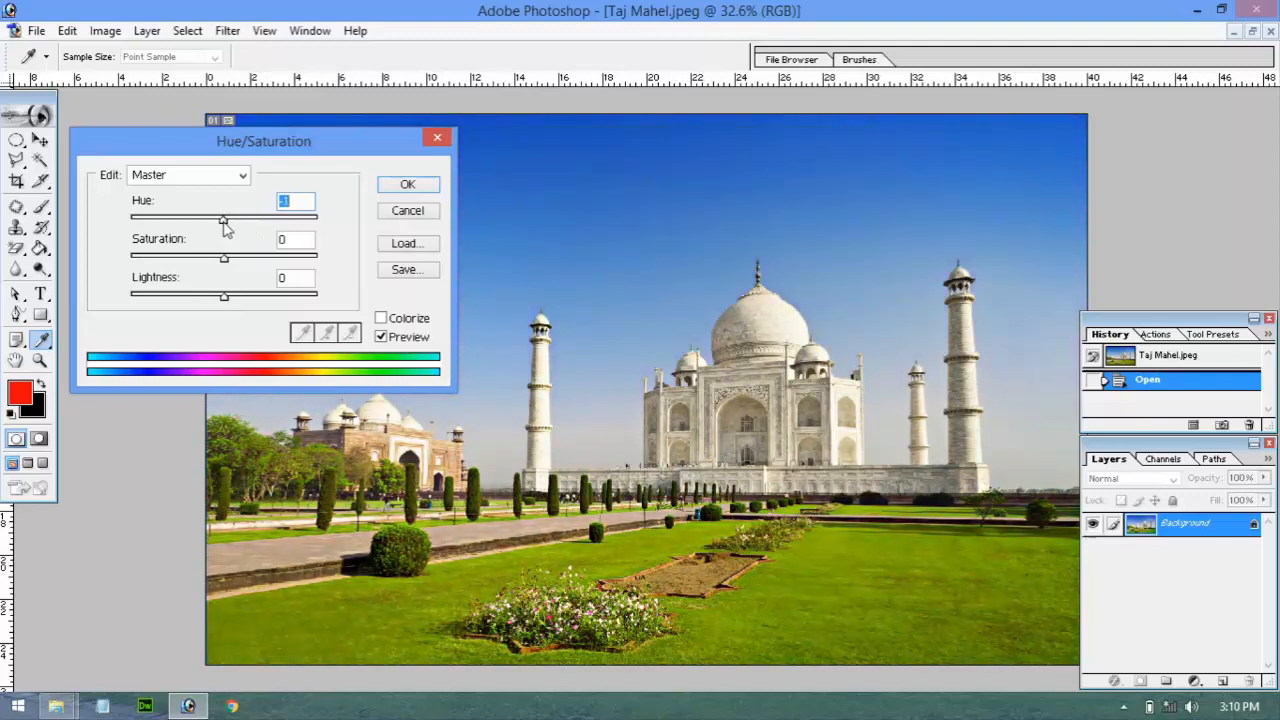
click(406, 213)
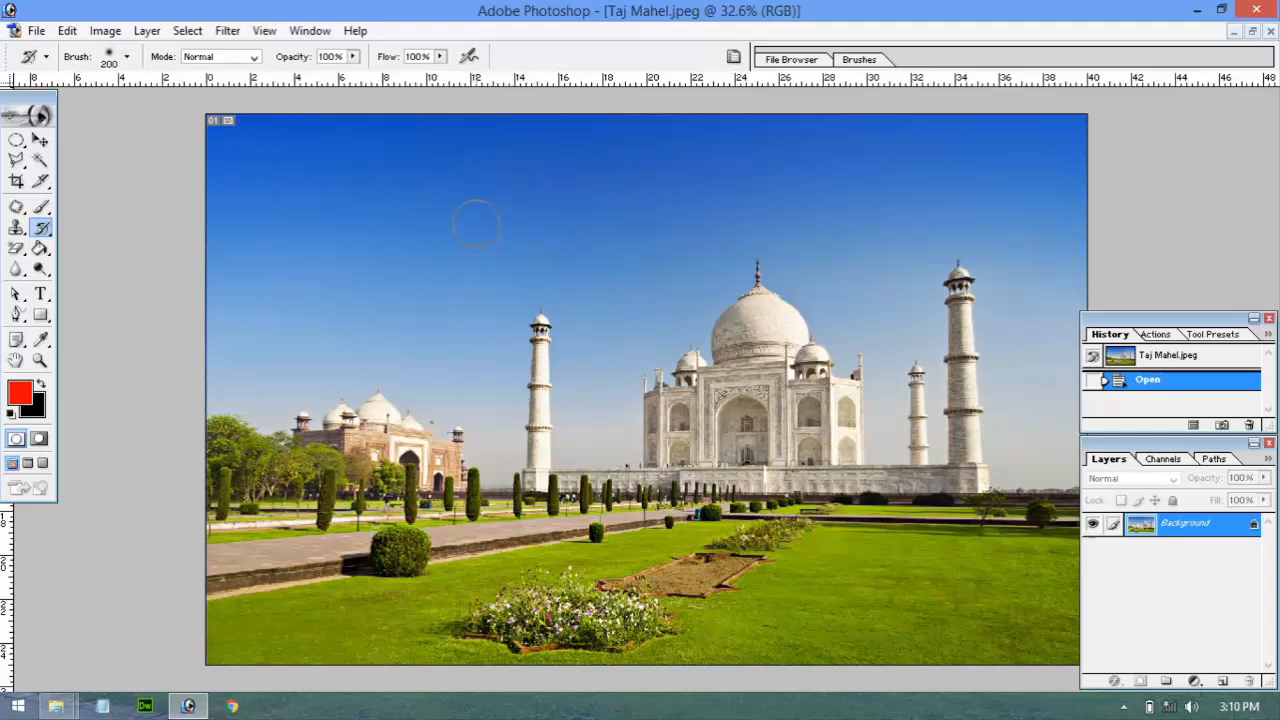
Select the entire sky around the Taj Mahal and its minarets with additive Magic Wand picks at tolerance 32
click(41, 161)
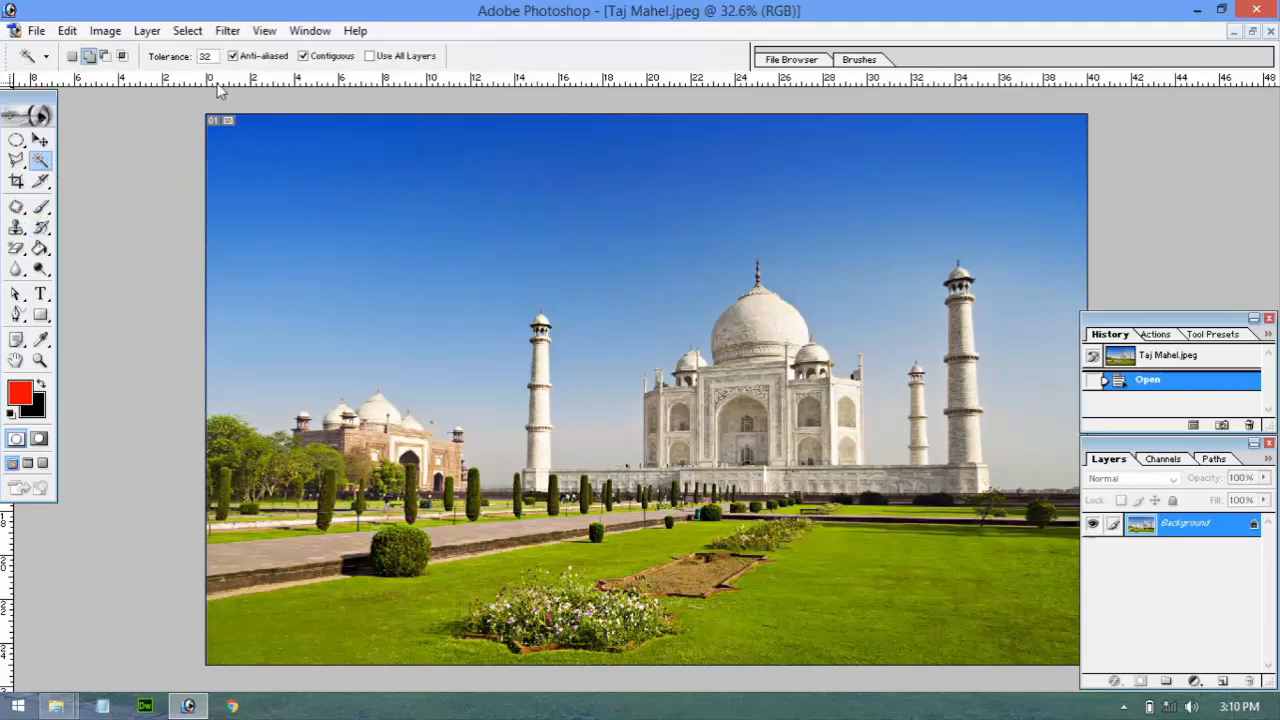
click(342, 133)
click(411, 205)
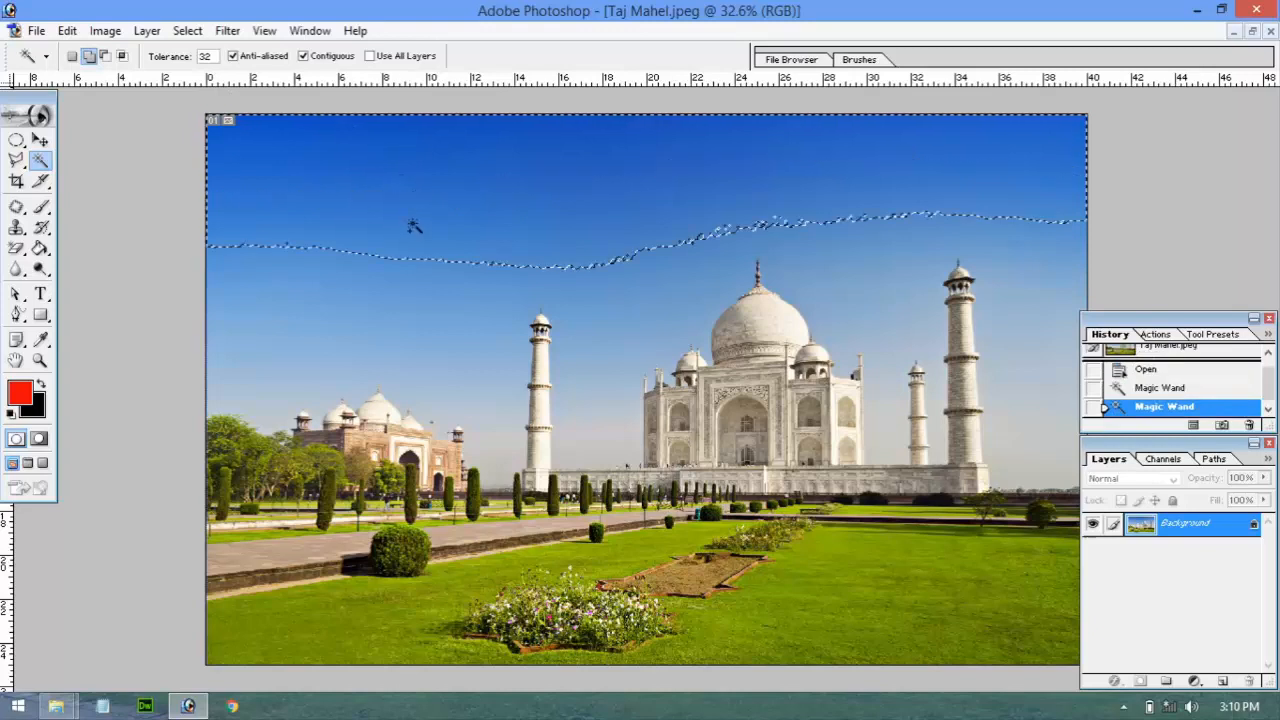
click(415, 288)
click(442, 362)
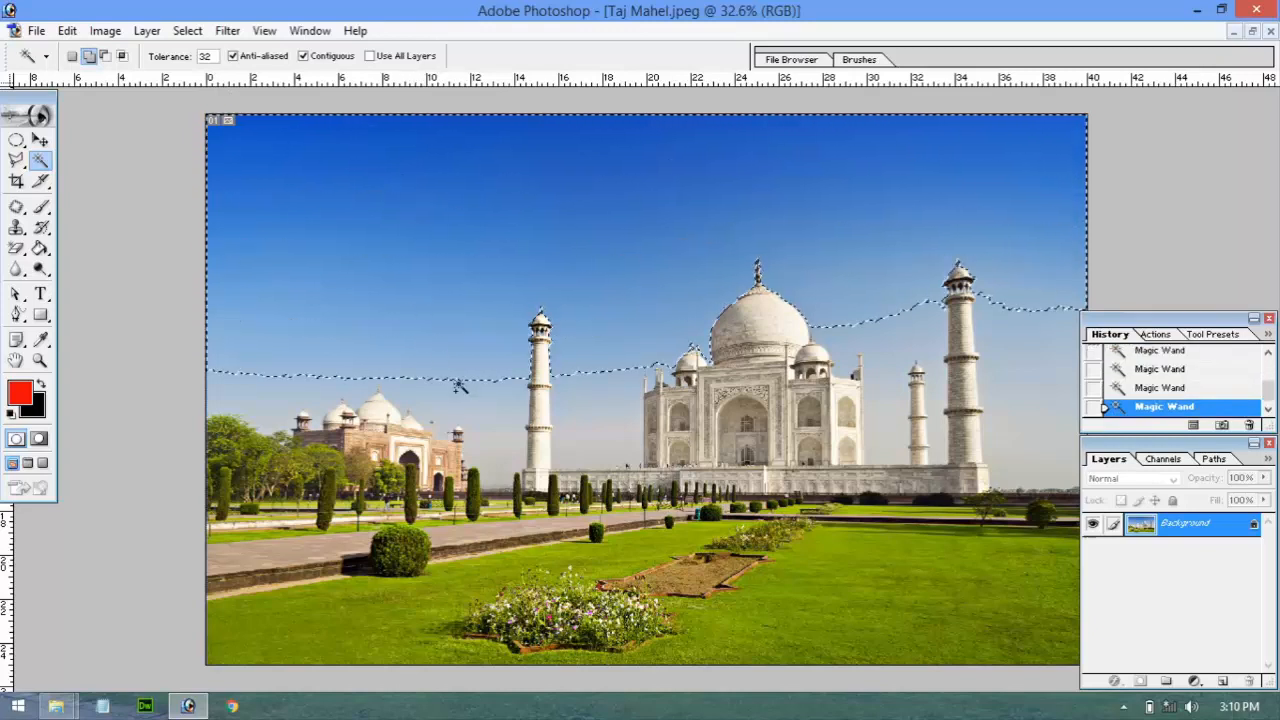
click(462, 390)
click(593, 406)
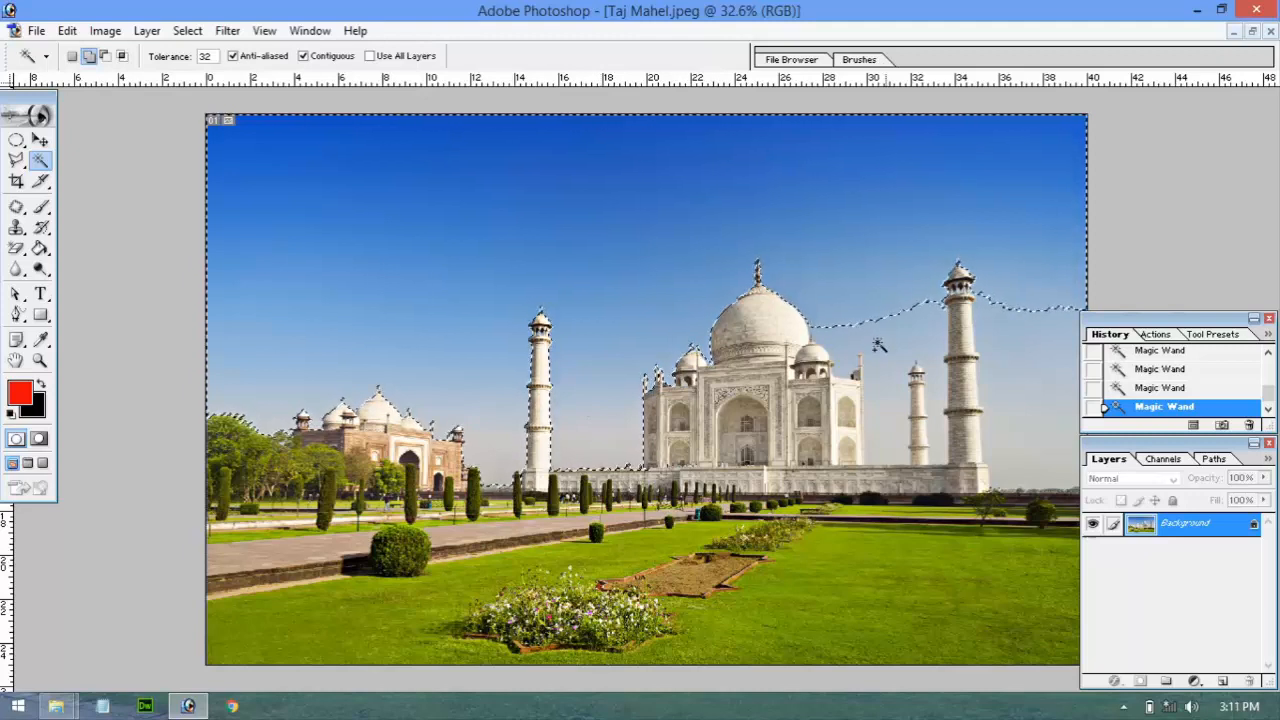
click(877, 423)
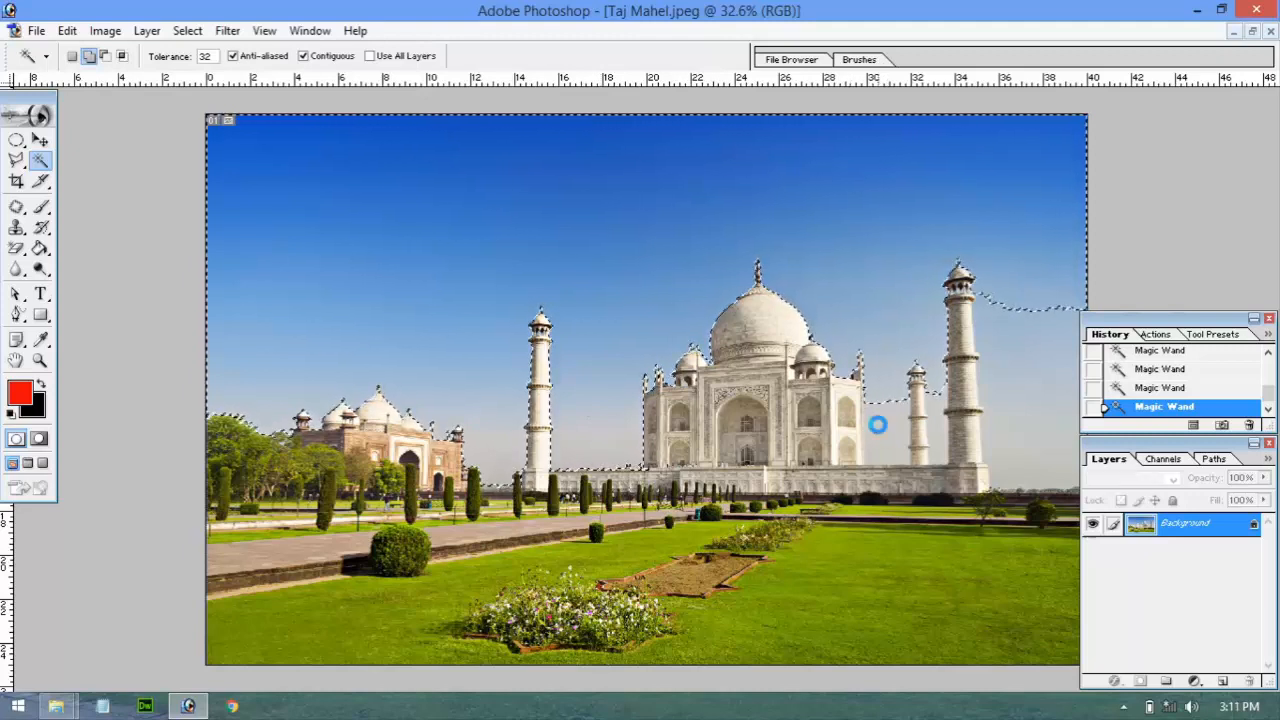
click(1002, 372)
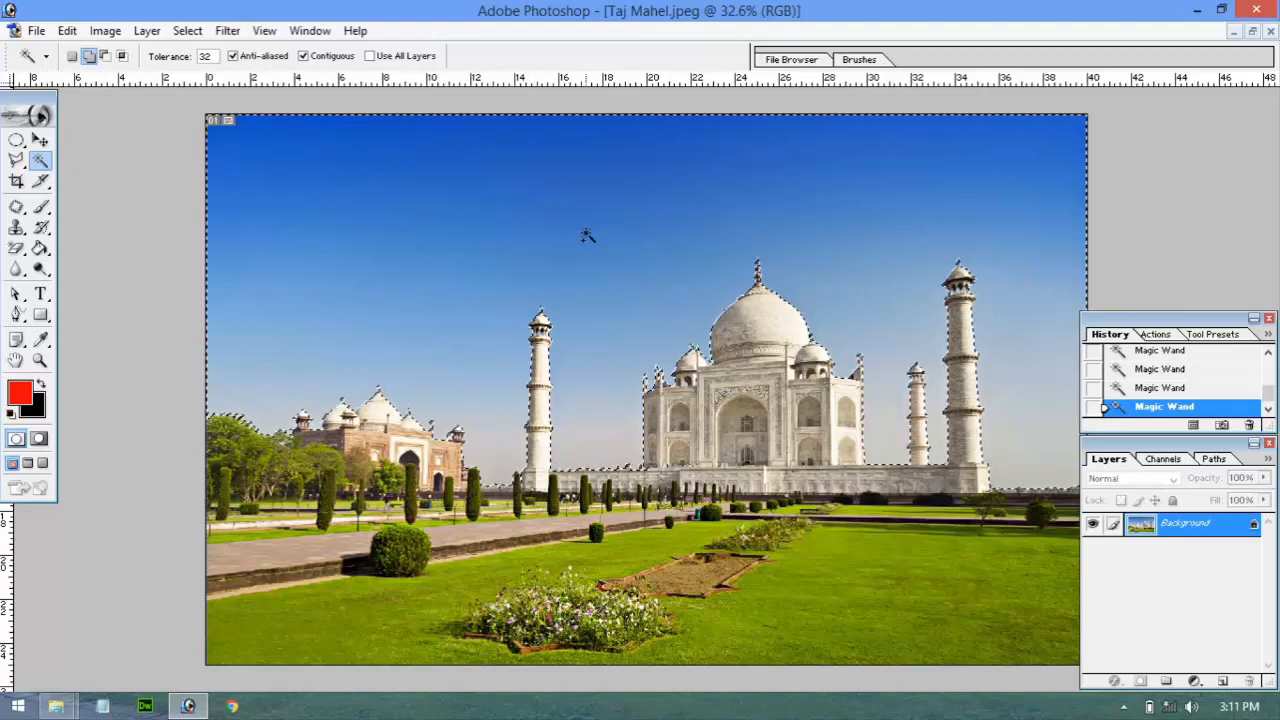
Shift the selected sky's hue to +180 in the Master range of Hue/Saturation
click(102, 34)
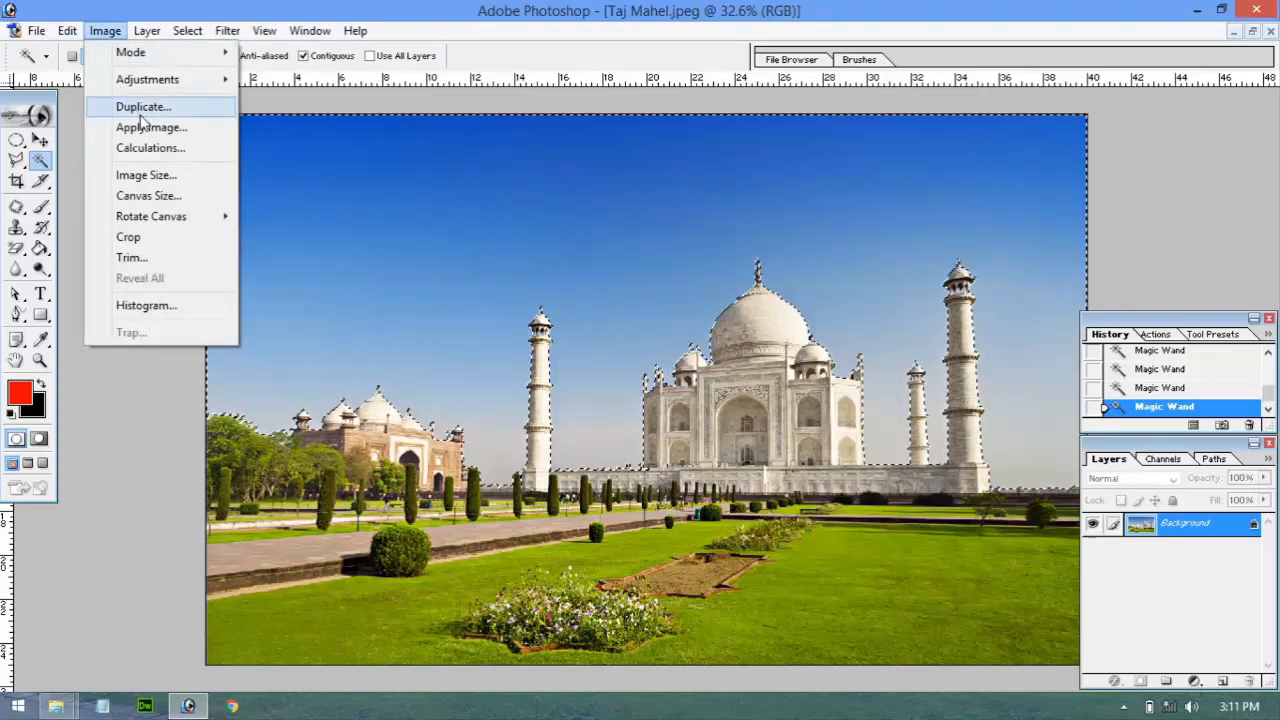
mouse_move(192, 82)
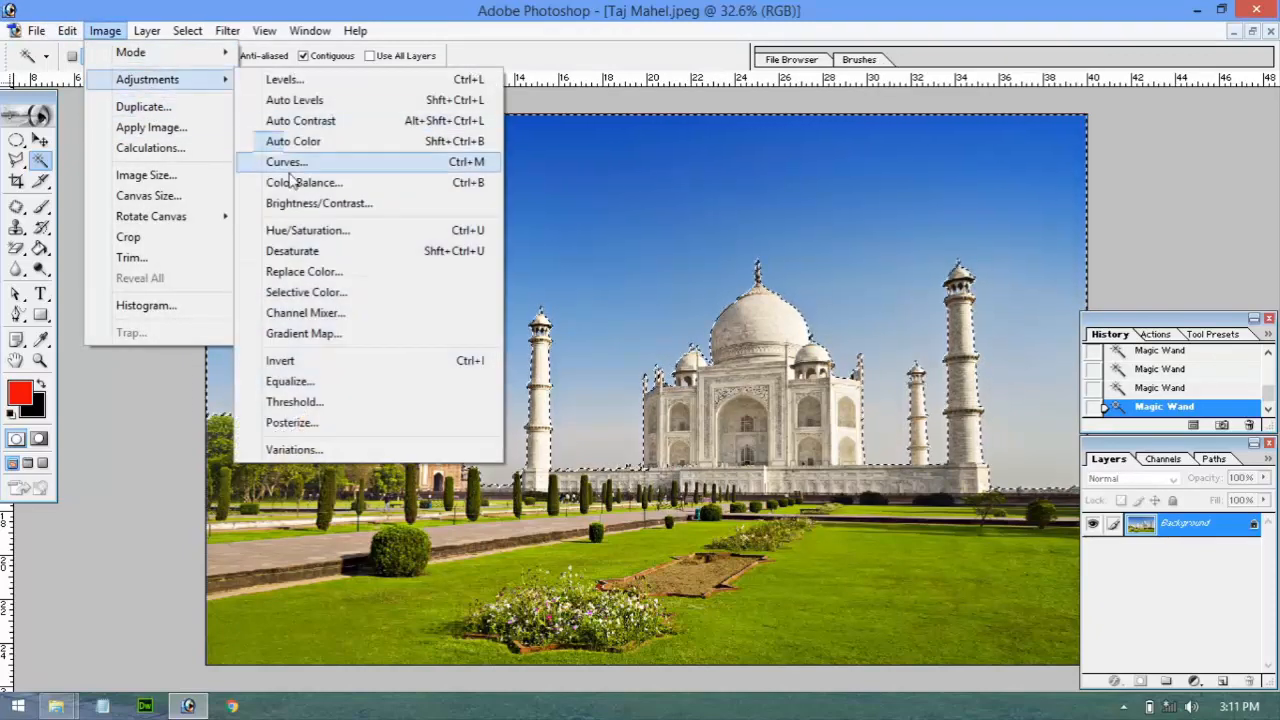
click(305, 230)
drag(262, 134, 238, 266)
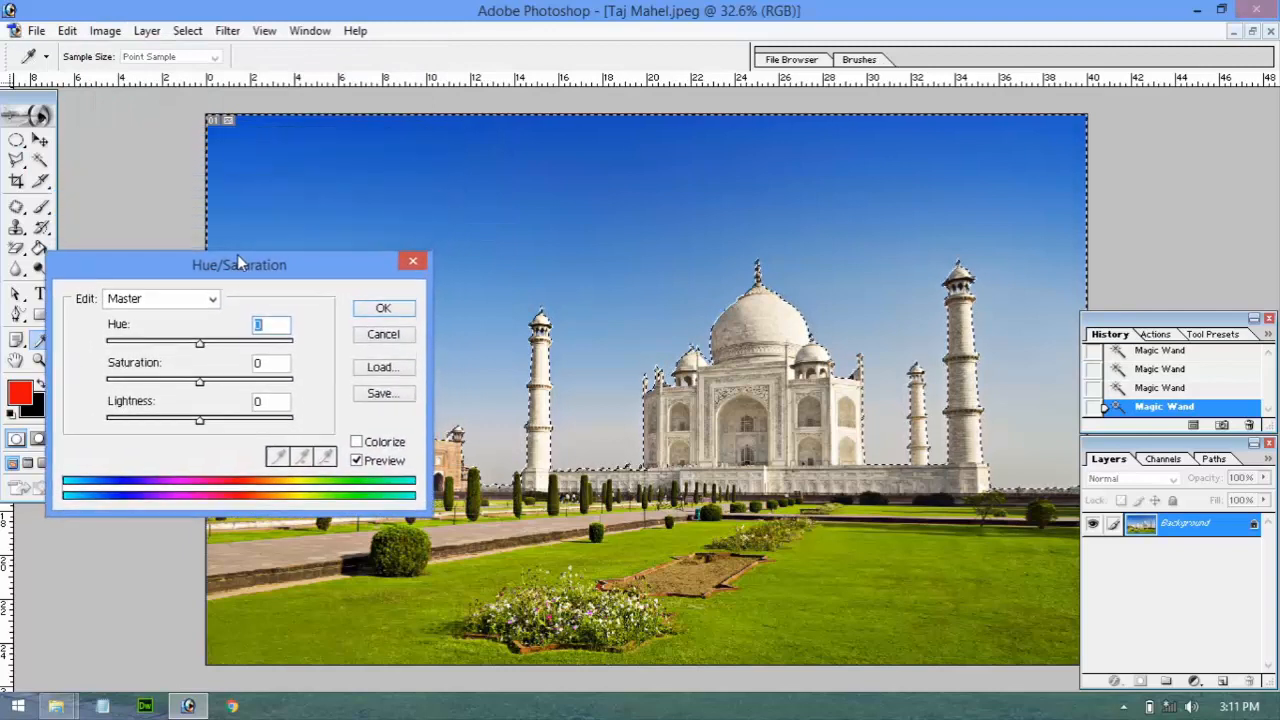
click(212, 299)
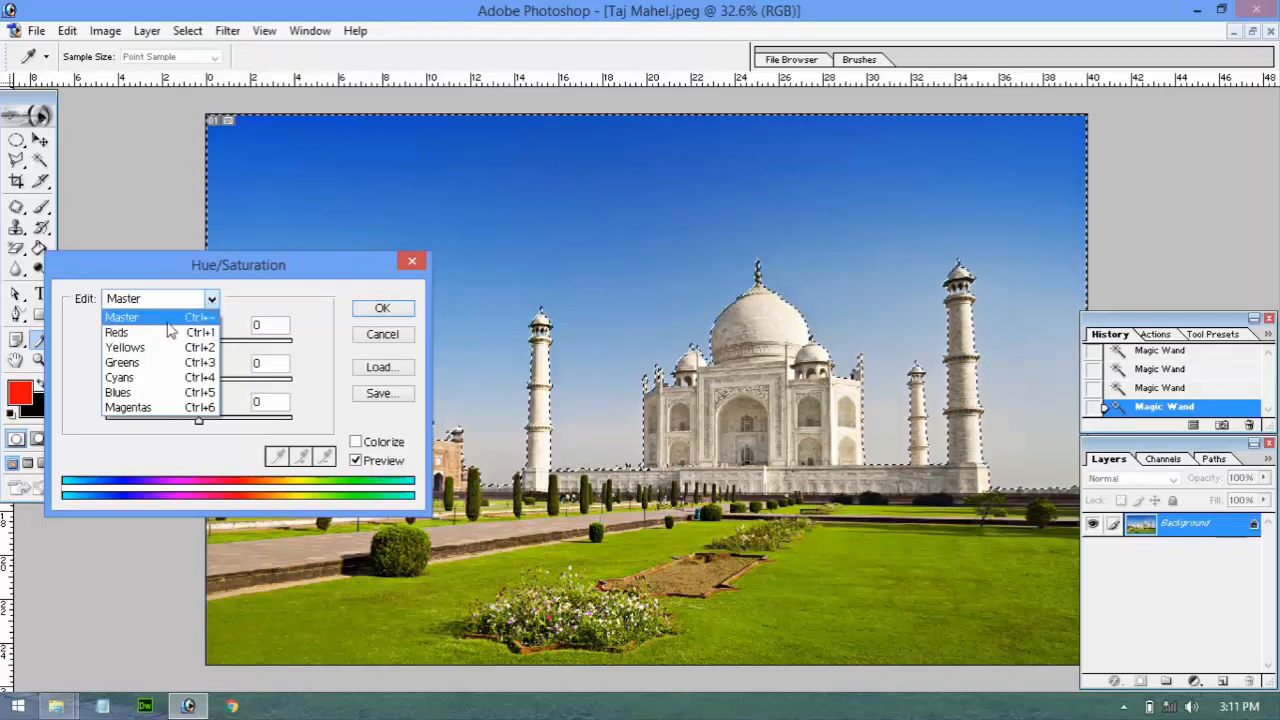
click(199, 319)
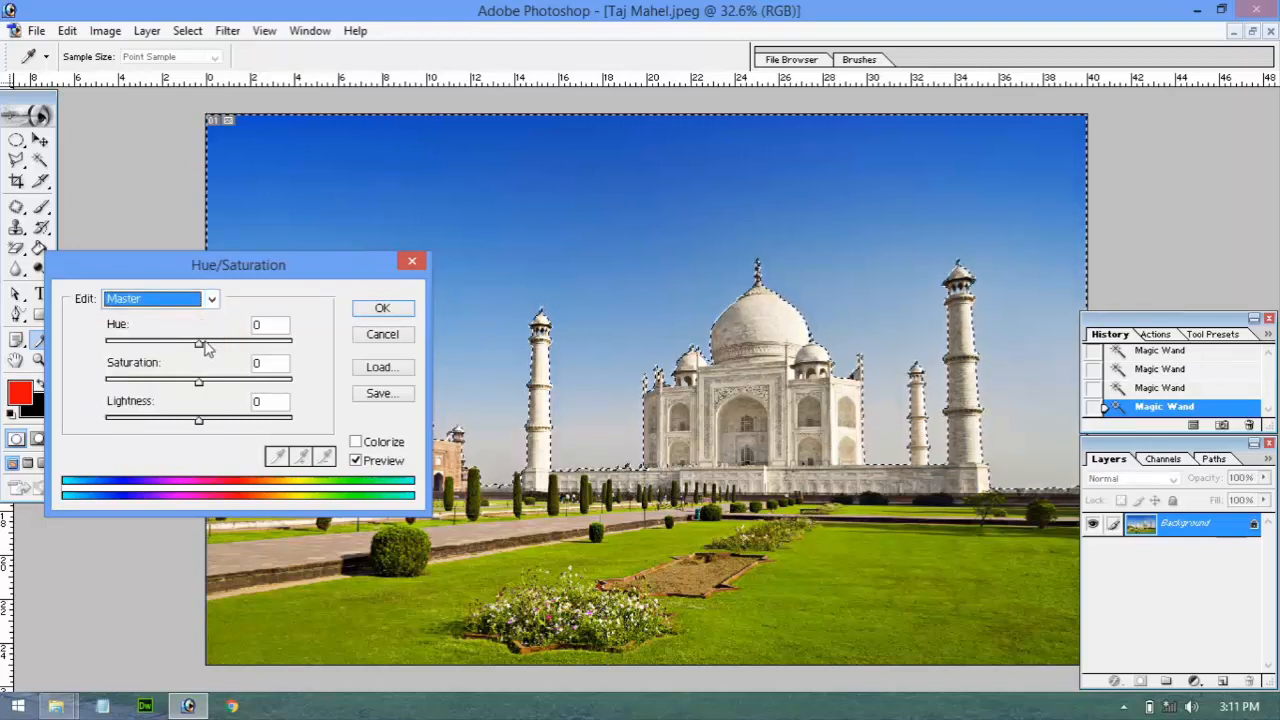
key(Tab)
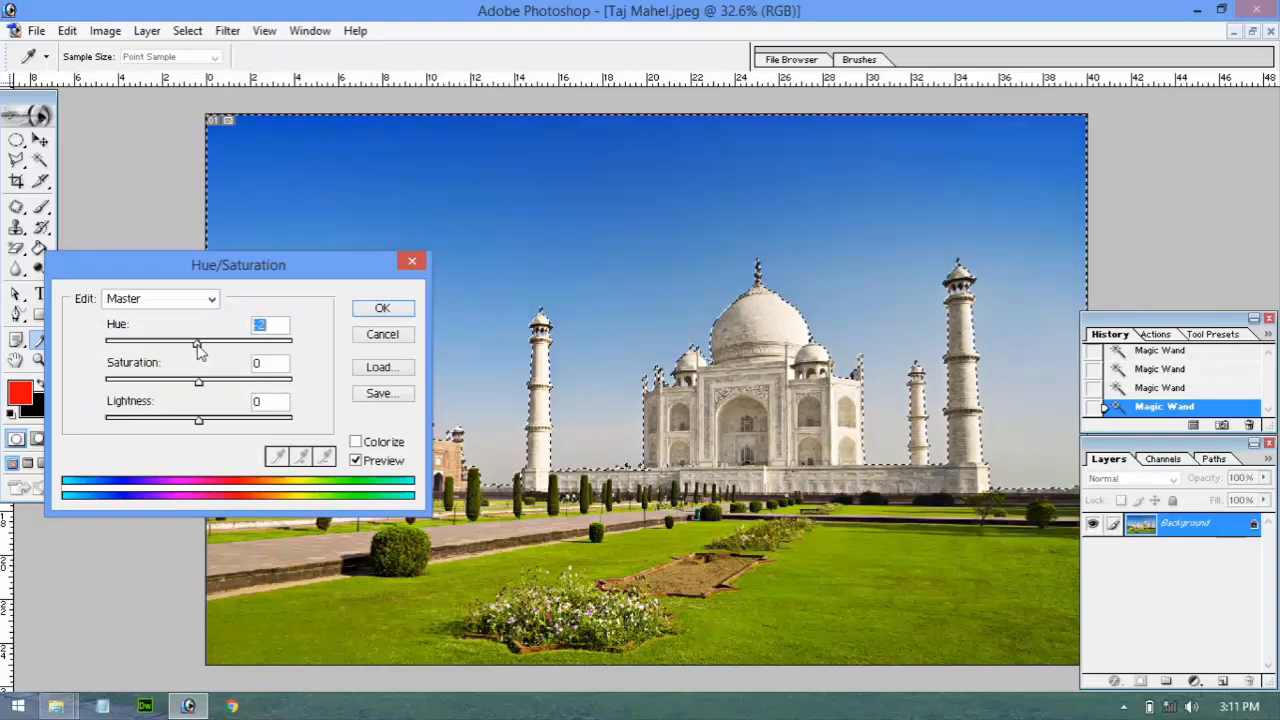
drag(199, 348, 295, 351)
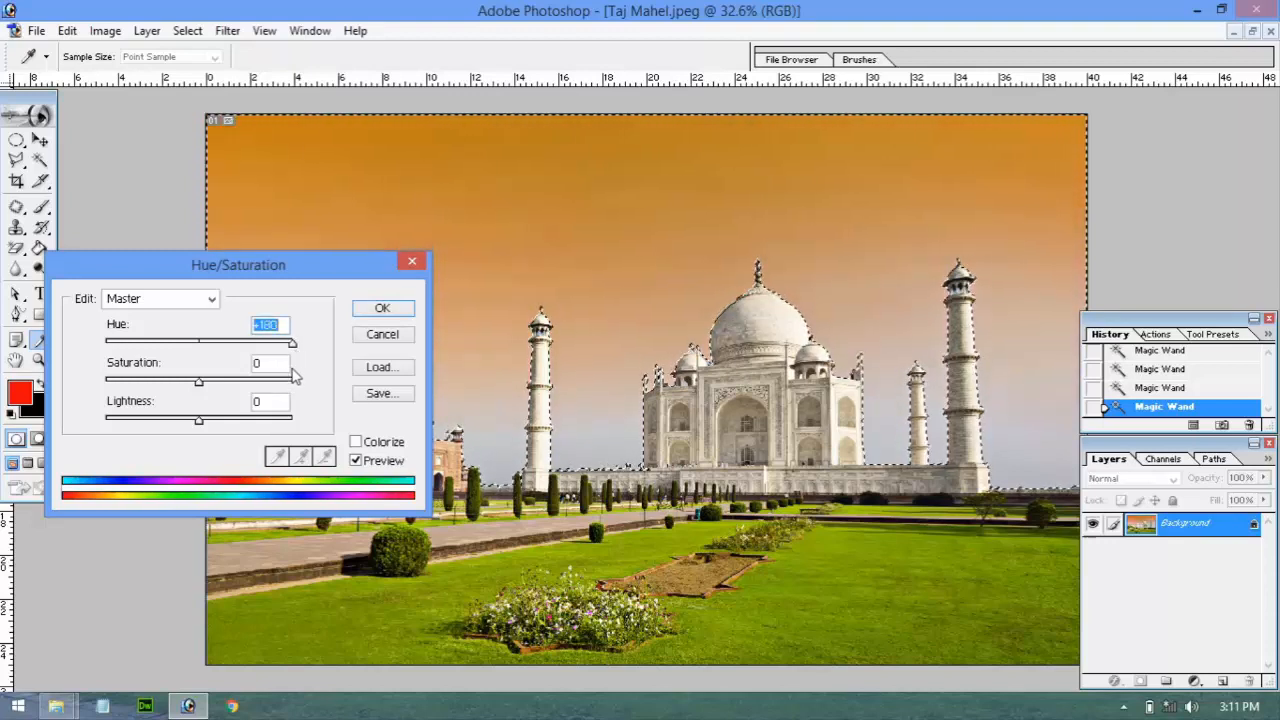
Set the selected sky's lightness to -13 and saturation to about -27, and apply the Hue/Saturation adjustment
drag(285, 277, 331, 393)
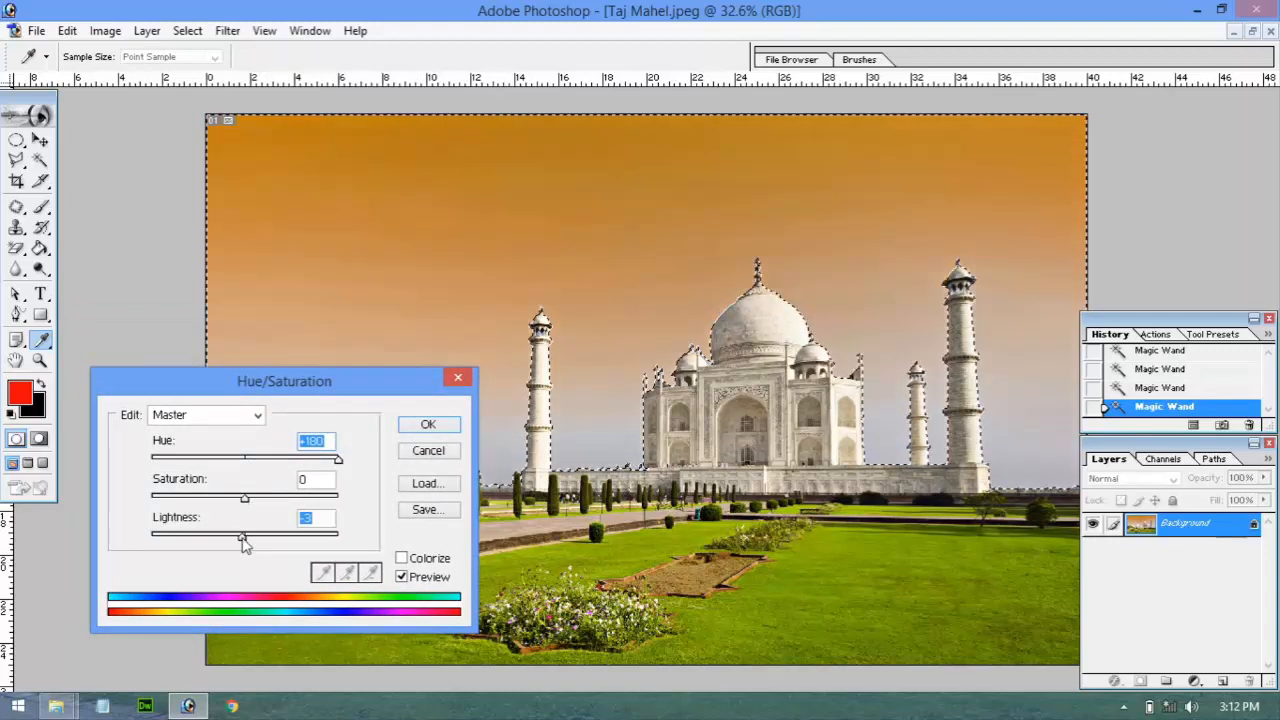
mouse_move(243, 540)
mouse_down()
mouse_move(214, 537)
mouse_move(270, 535)
mouse_move(235, 535)
mouse_up()
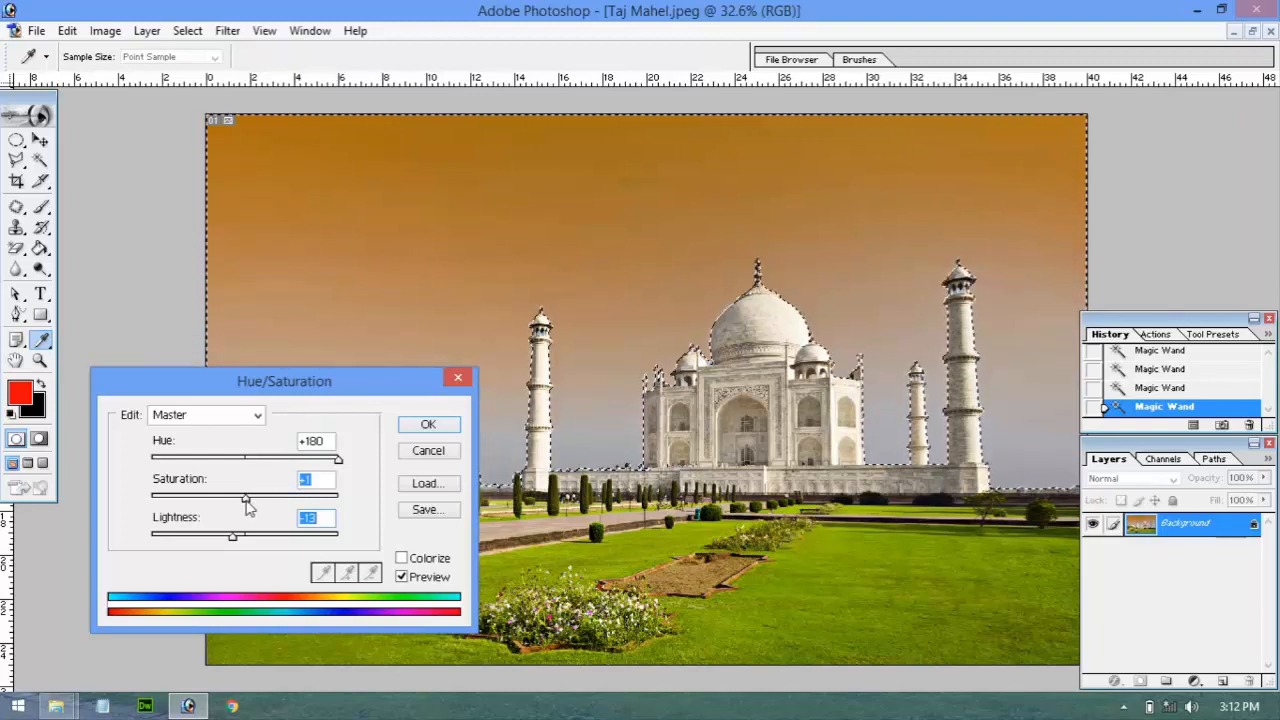
drag(246, 501, 215, 506)
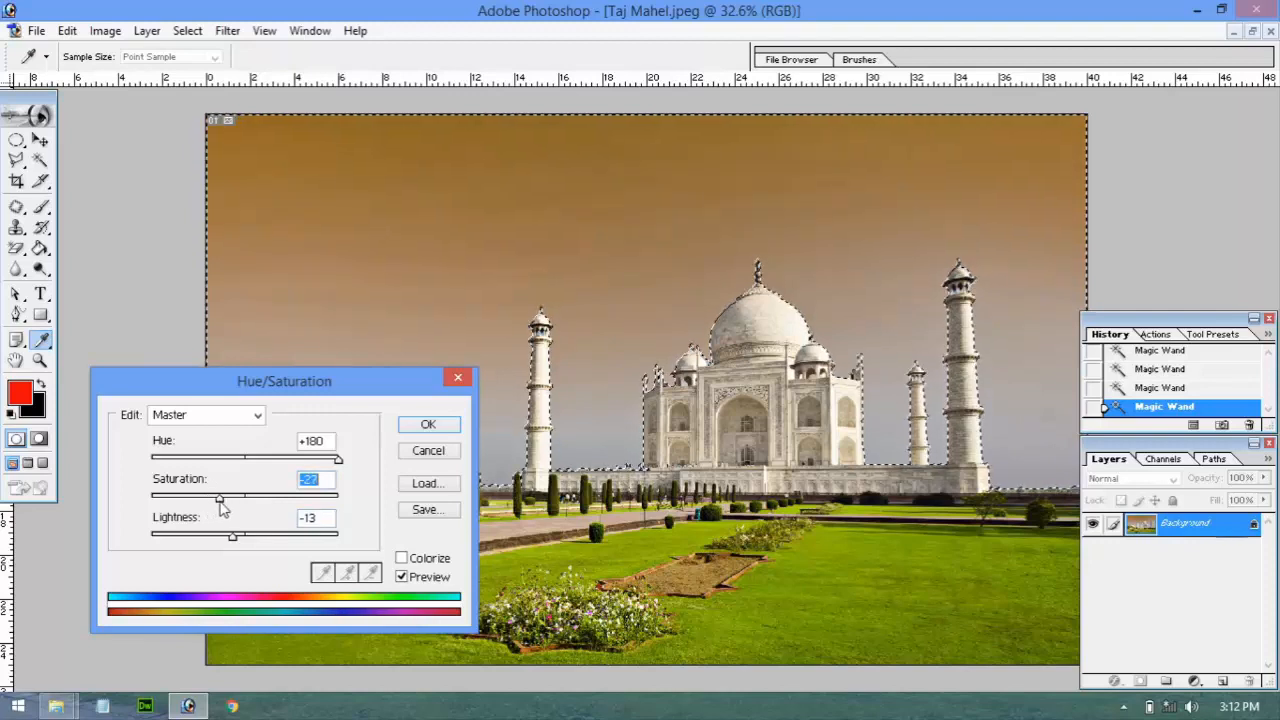
click(428, 425)
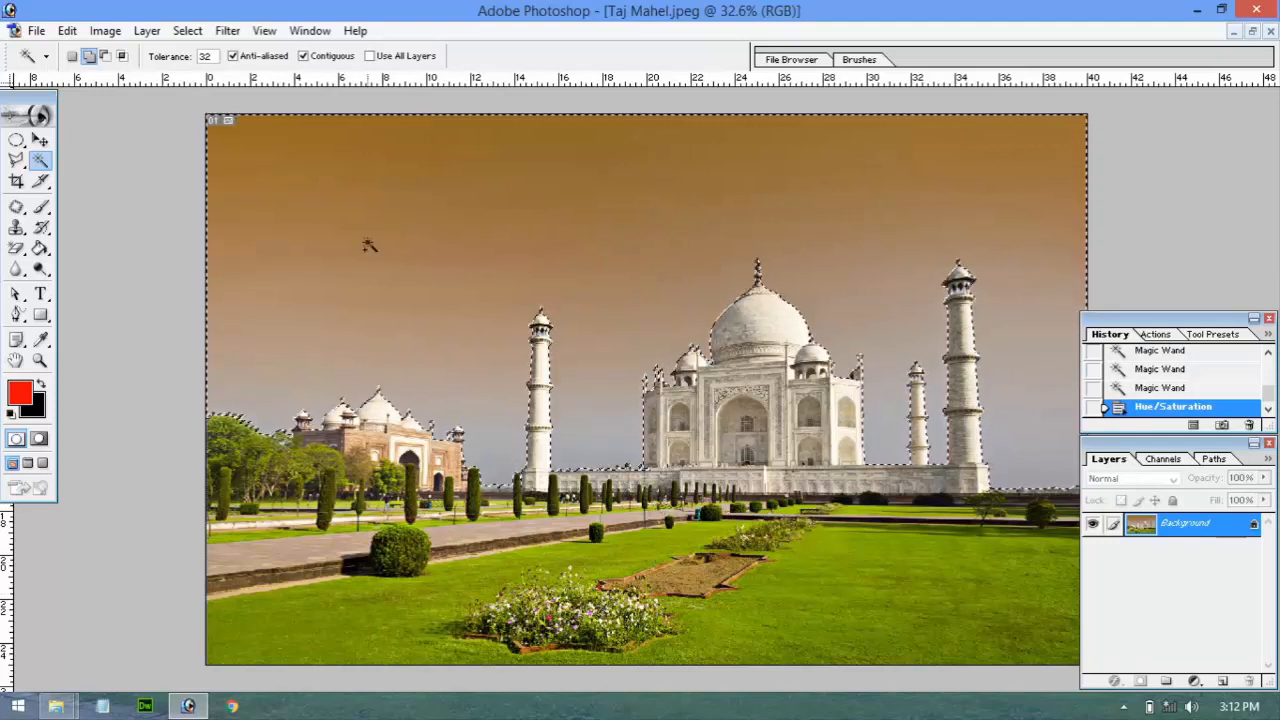
Invert the sky selection and lower the buildings and garden to saturation -23 and lightness -29 in Hue/Saturation
click(188, 31)
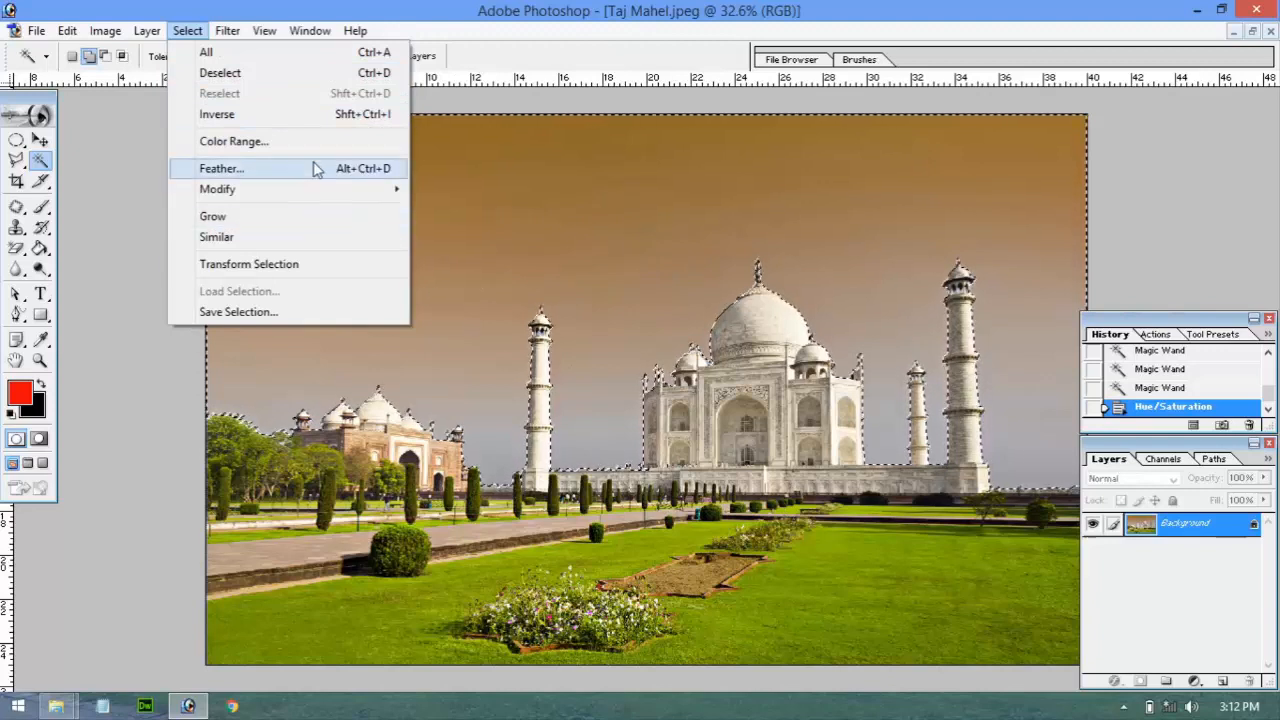
click(294, 116)
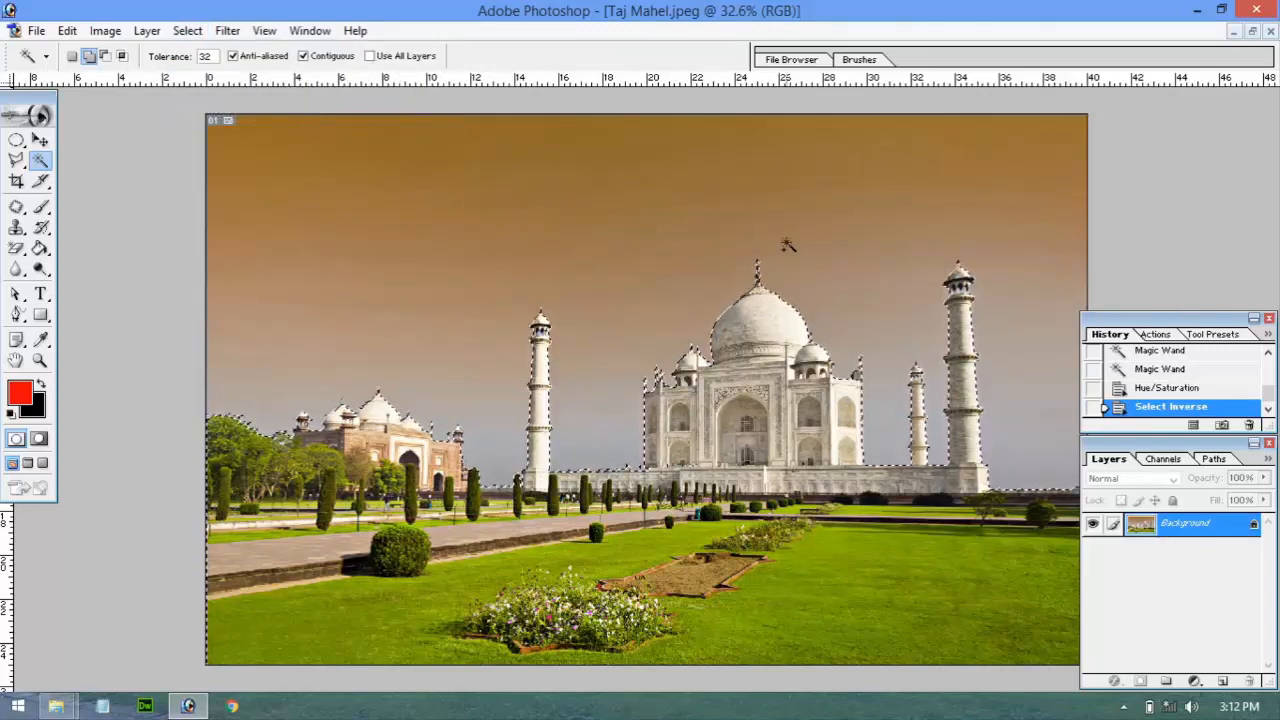
click(105, 30)
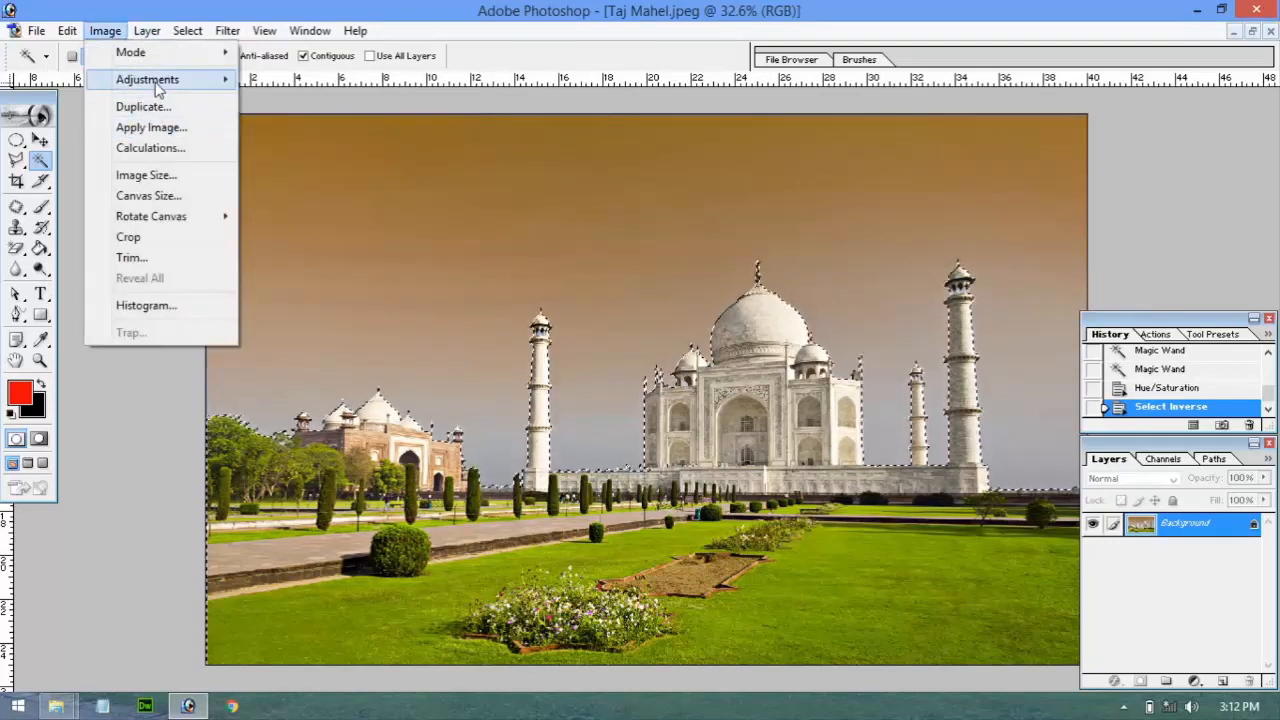
mouse_move(157, 84)
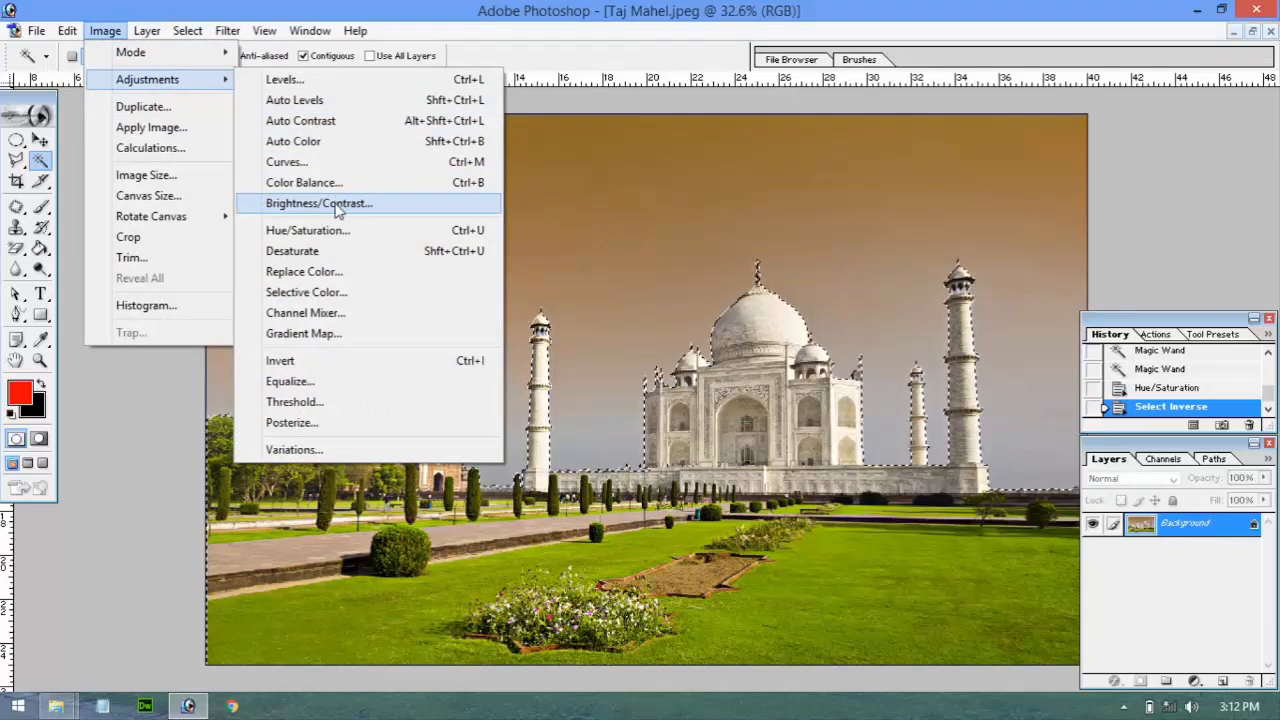
click(300, 230)
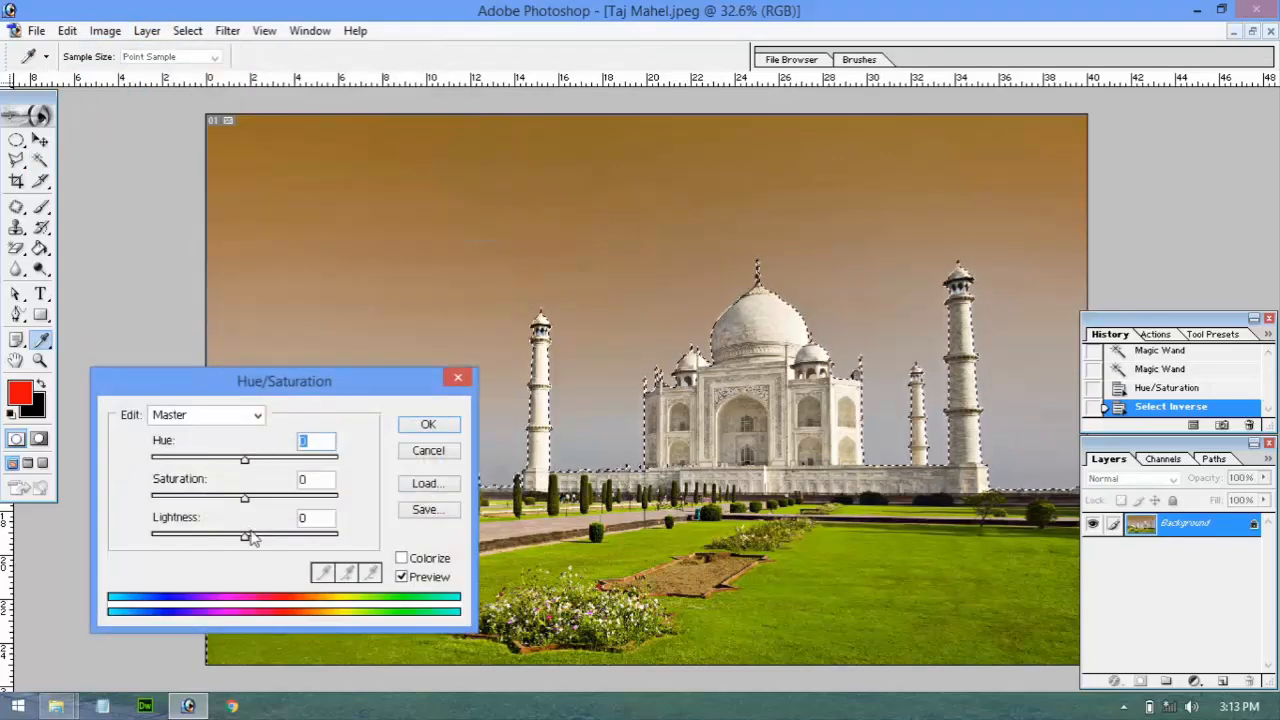
drag(242, 540, 224, 548)
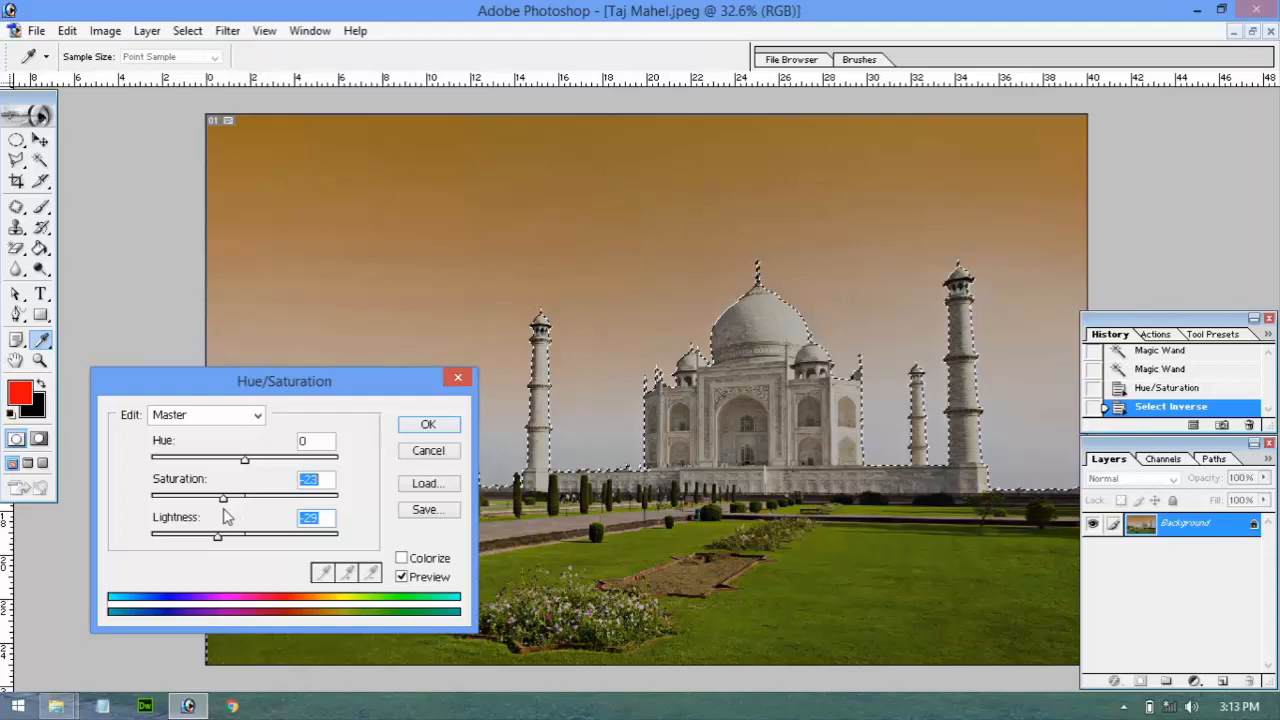
Set the foreground's lightness to -37 and saturation to -47, apply the adjustment and deselect
drag(290, 369, 231, 96)
drag(157, 263, 150, 263)
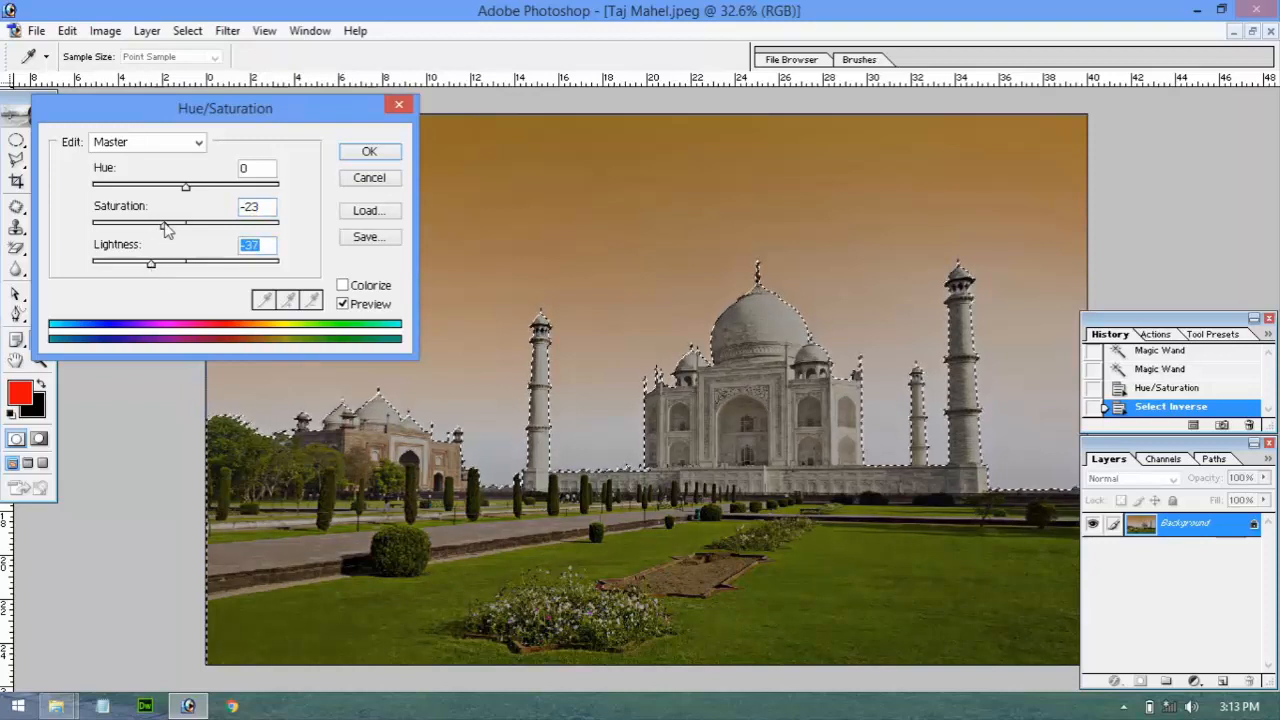
mouse_move(160, 230)
mouse_down()
mouse_move(250, 228)
mouse_move(148, 228)
mouse_up()
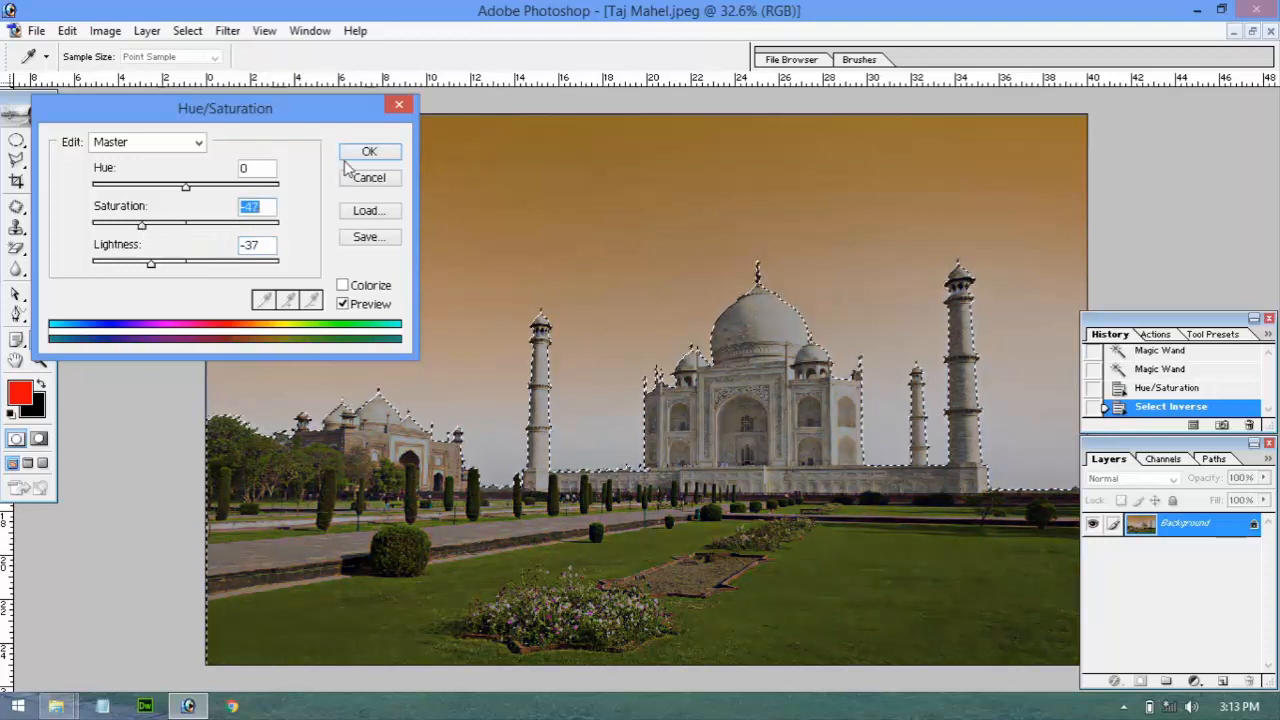
click(362, 156)
key(ctrl+d)
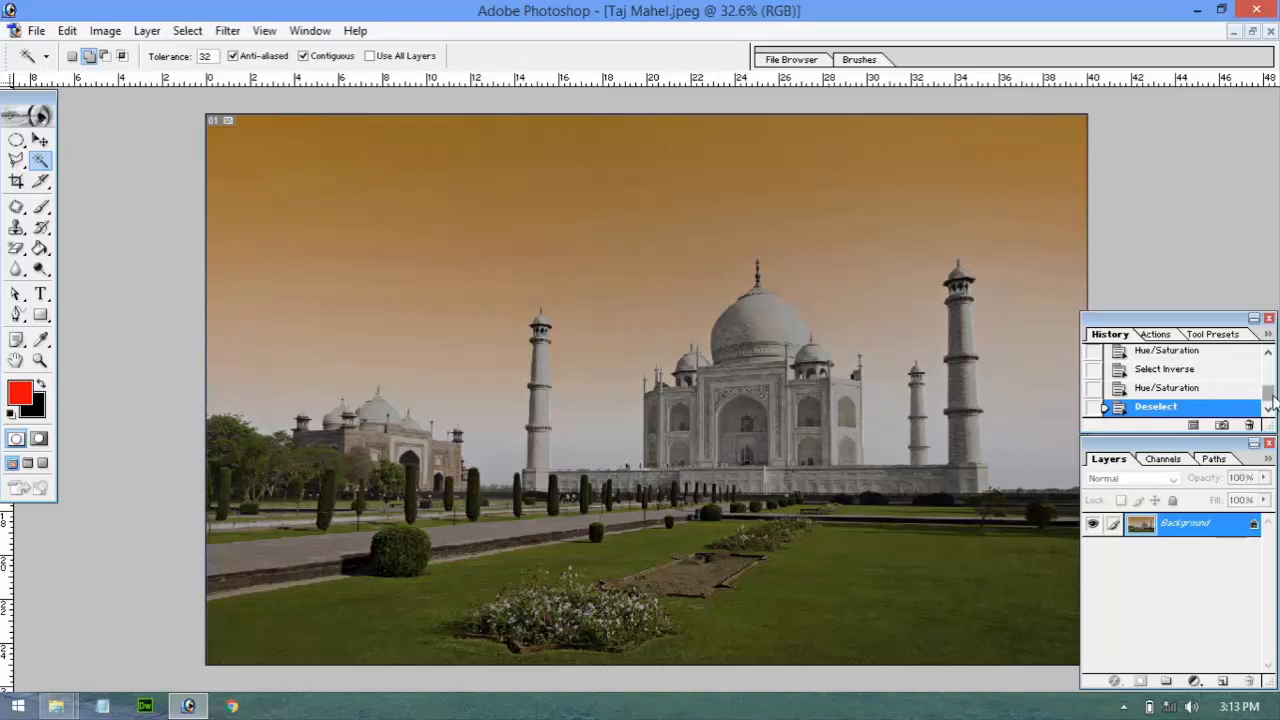
Compare the original Taj Mahal snapshot with the edited version in the history, ending on the Deselect state
drag(1273, 400, 1269, 362)
click(1239, 357)
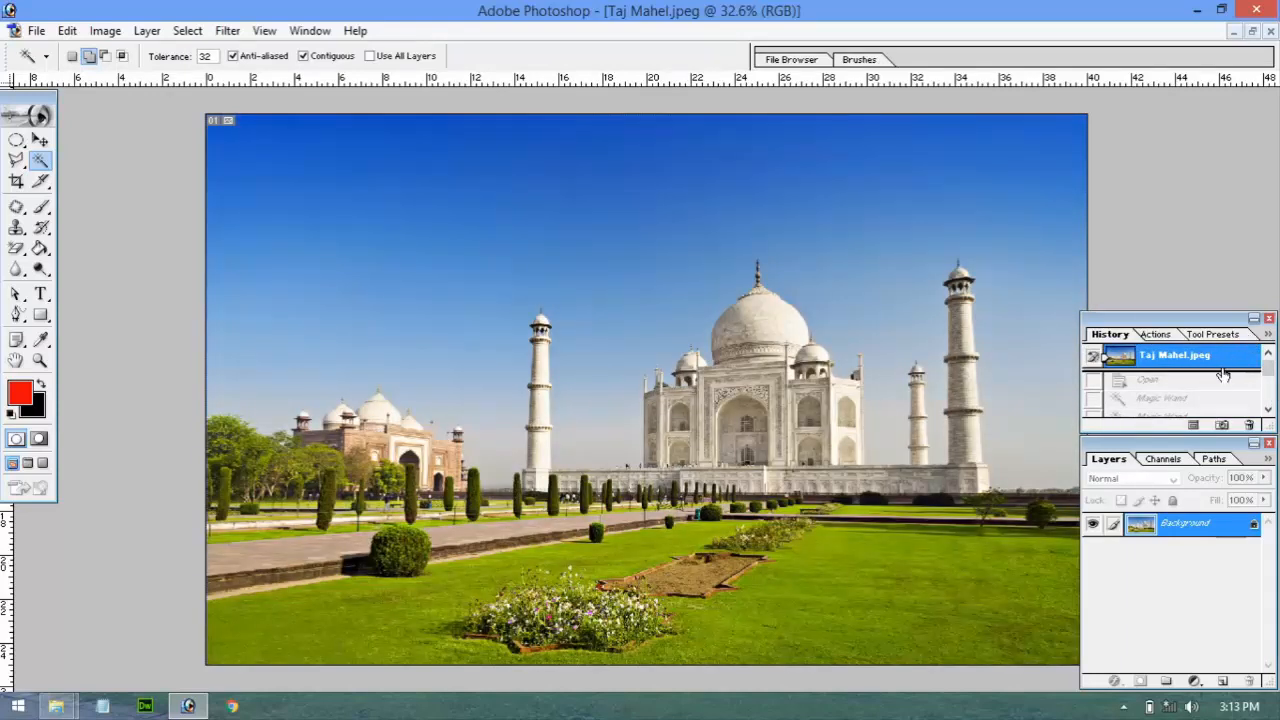
drag(1271, 370, 1271, 398)
click(1220, 409)
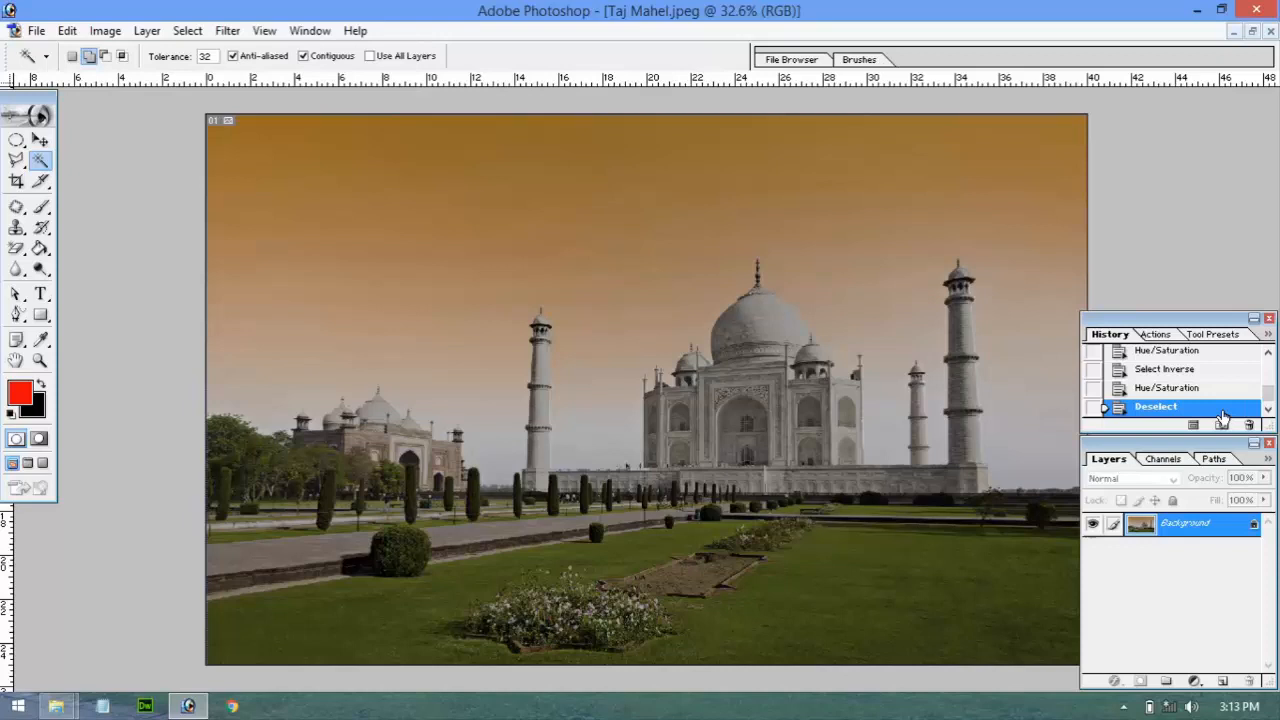
click(105, 30)
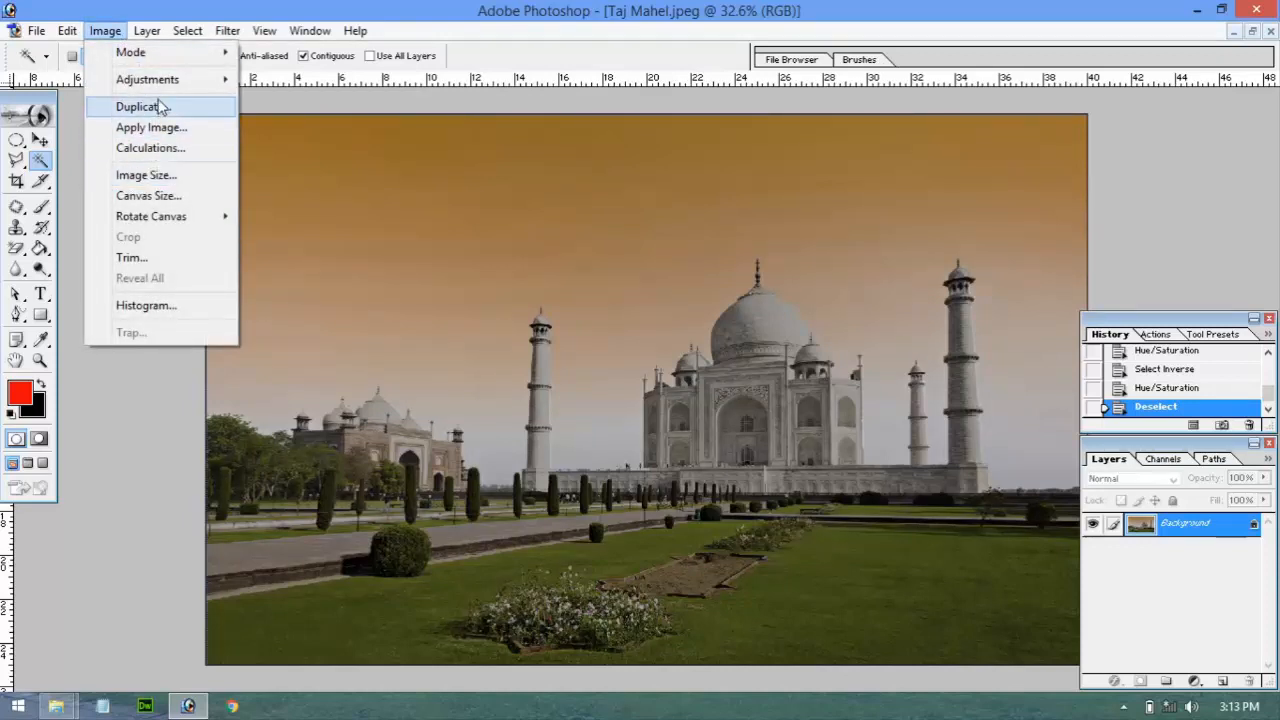
mouse_move(160, 82)
click(310, 232)
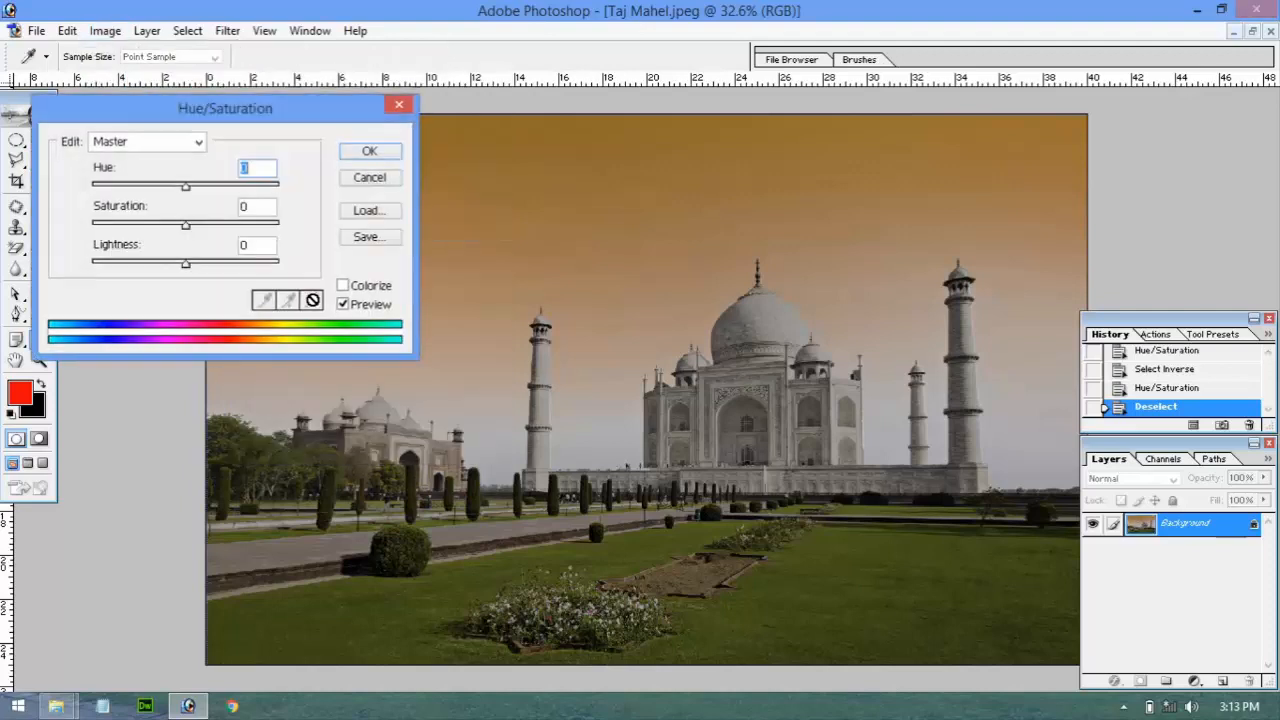
click(370, 182)
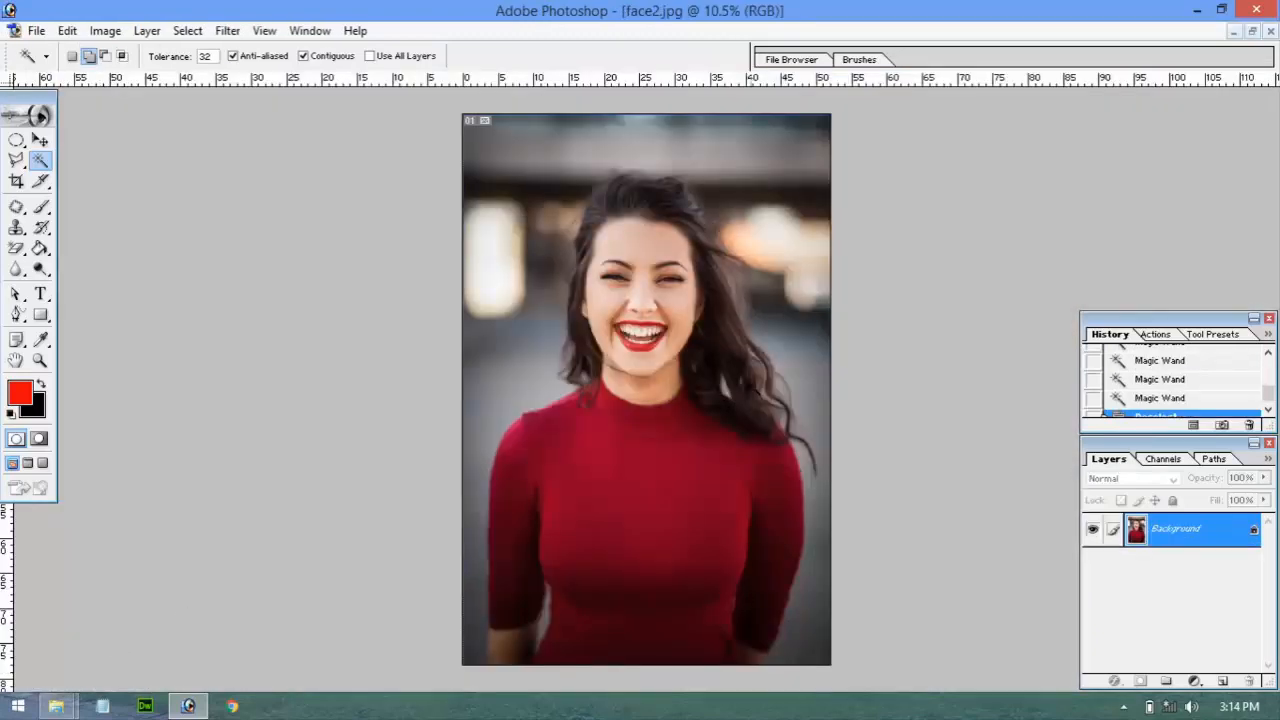
Crop the face2.jpg portrait, trimming a strip above the woman's head and a thin strip along the lower edge
click(17, 181)
drag(583, 217, 916, 645)
key(Return)
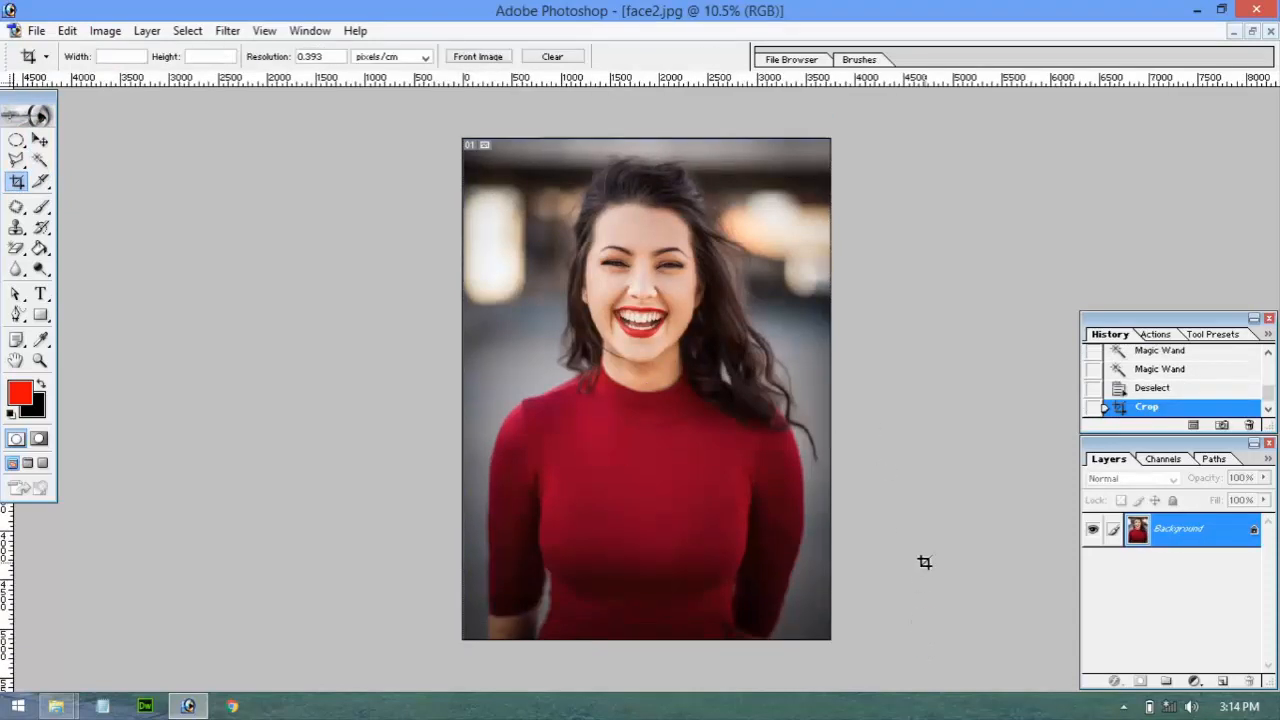
key(ctrl+0)
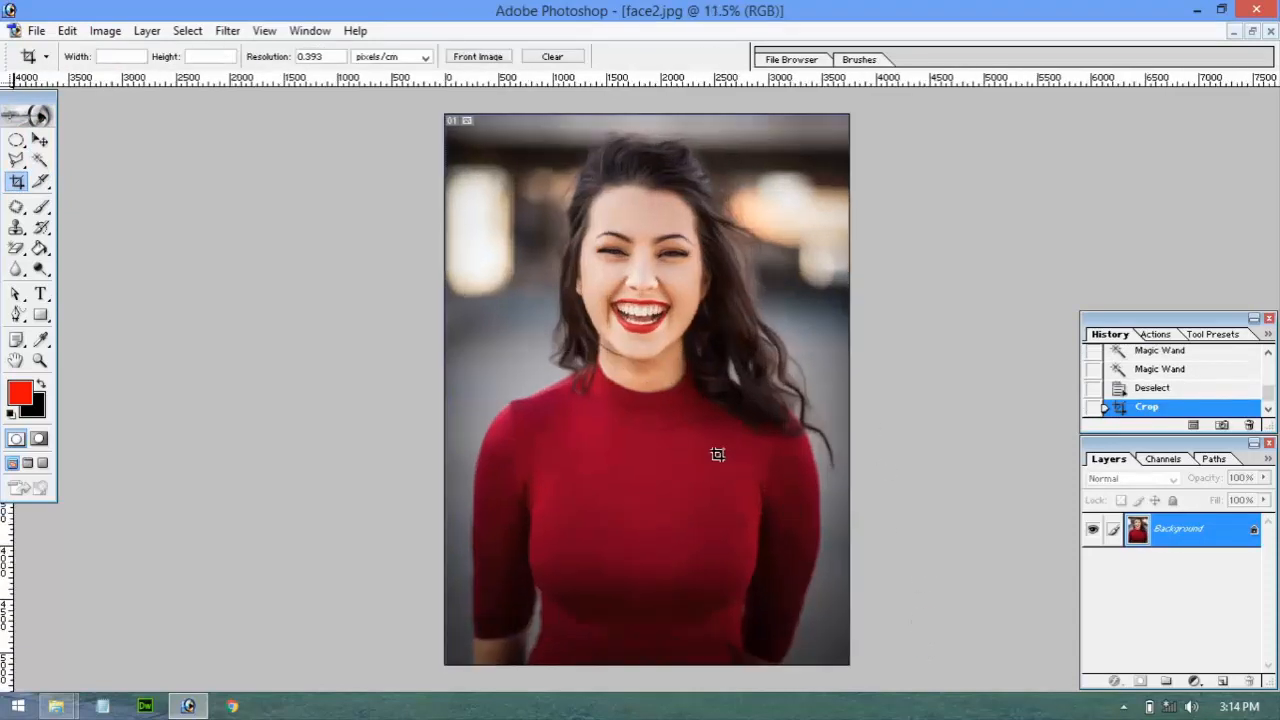
Select the woman's whole red sweater, including both sleeves, with additive Magic Wand picks at tolerance 32
click(40, 160)
click(599, 518)
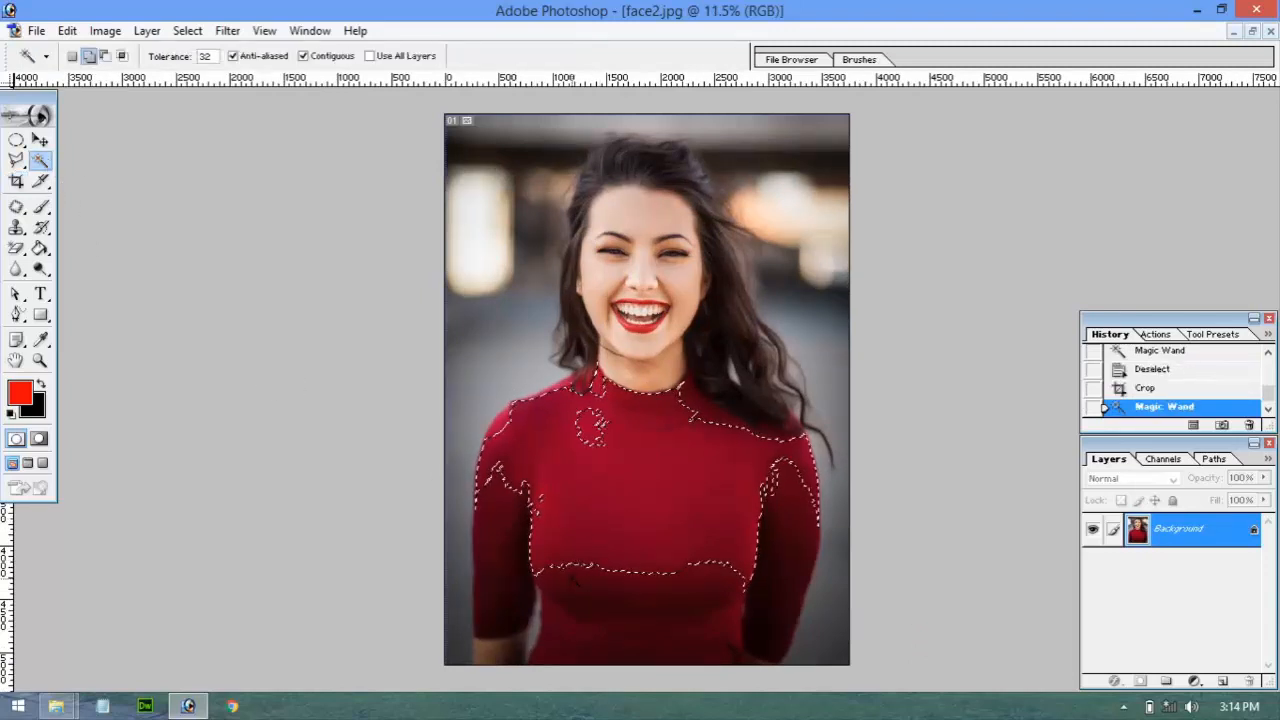
click(480, 537)
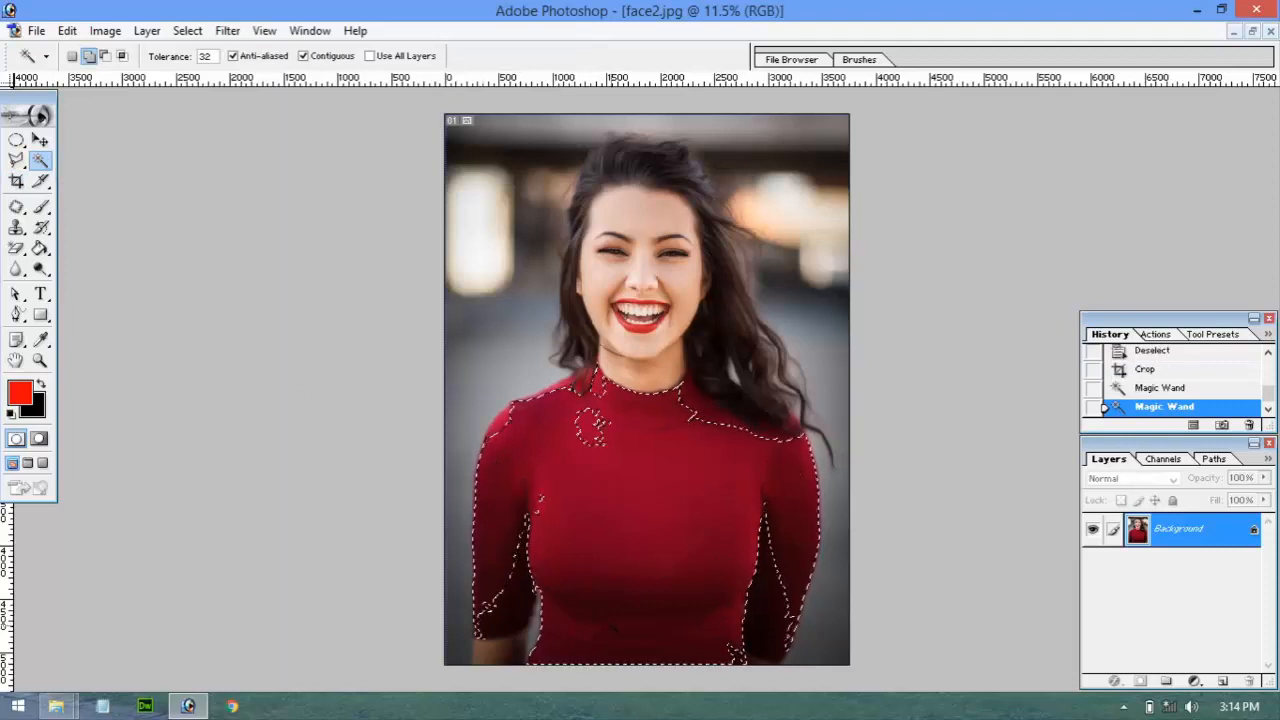
click(519, 598)
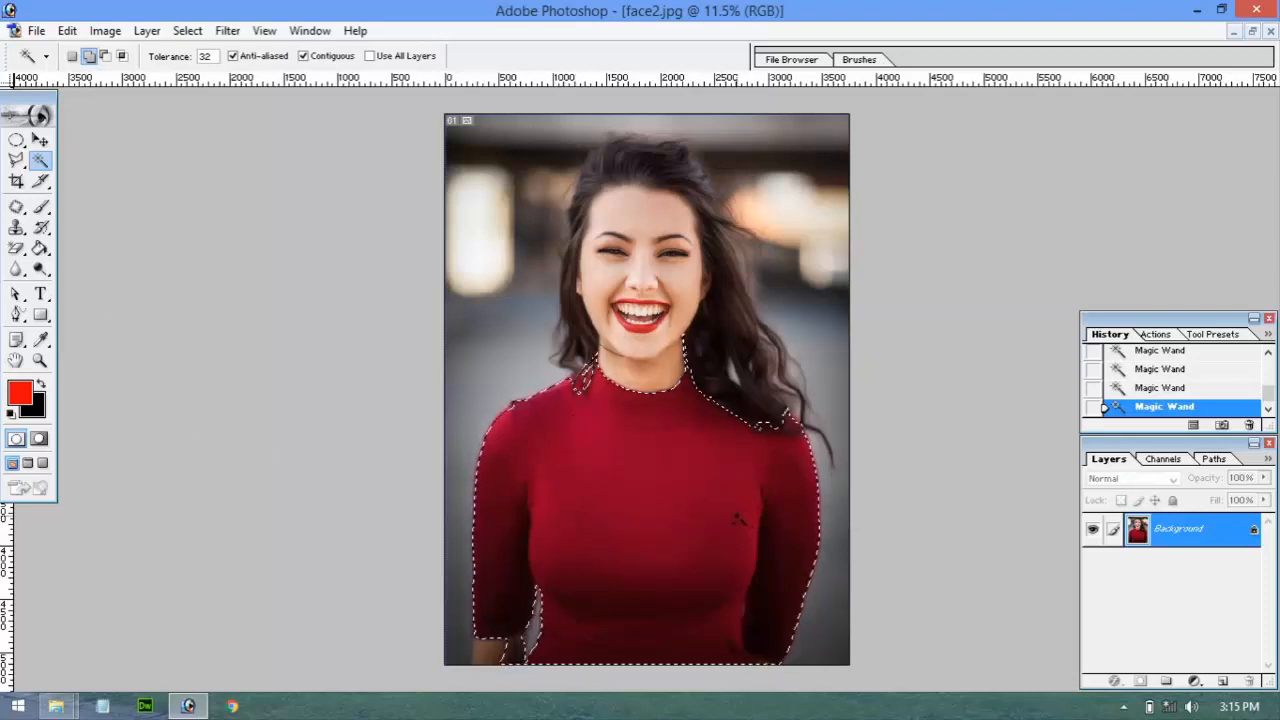
Shift the selected sweater's hue to -89 in the Master range of Hue/Saturation
click(105, 30)
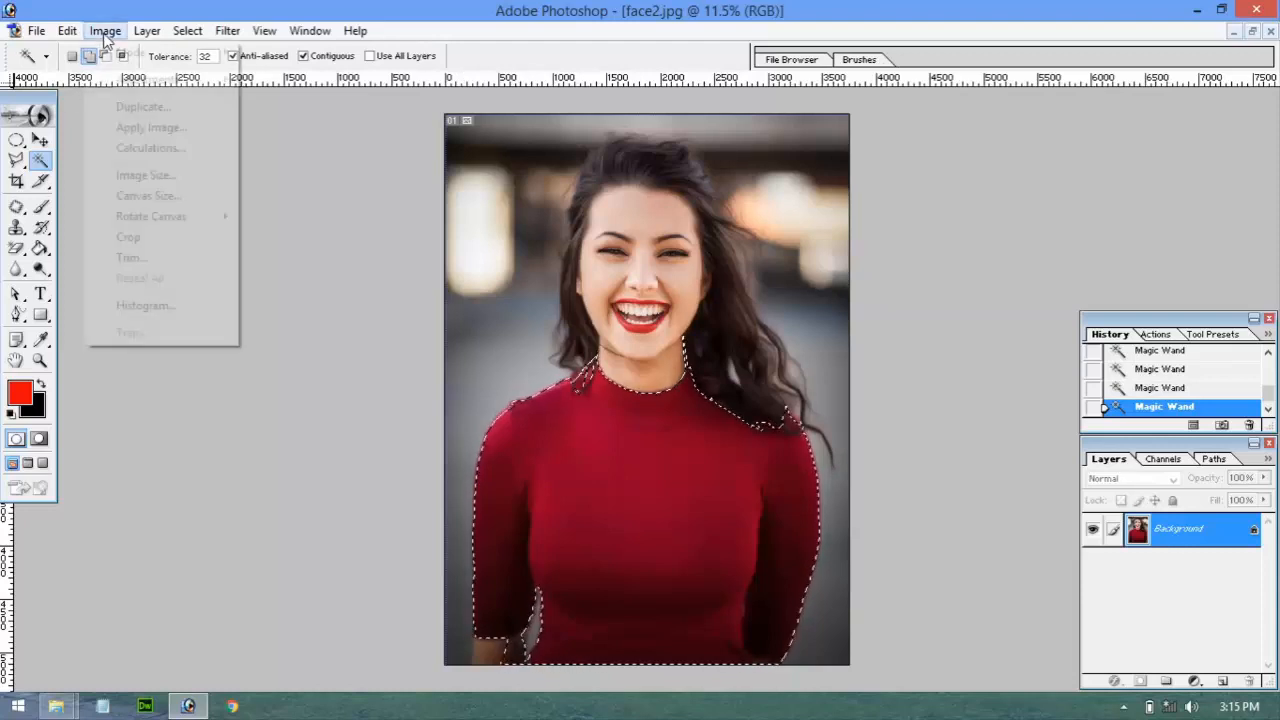
mouse_move(172, 88)
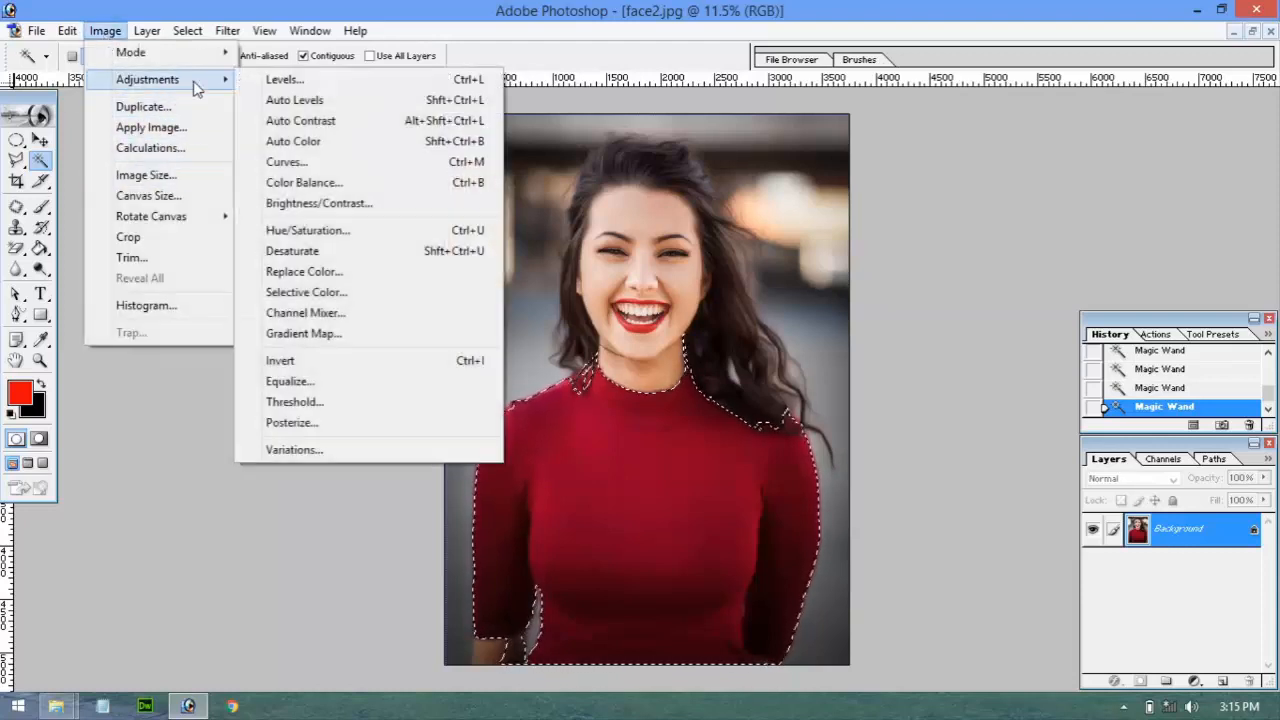
click(368, 230)
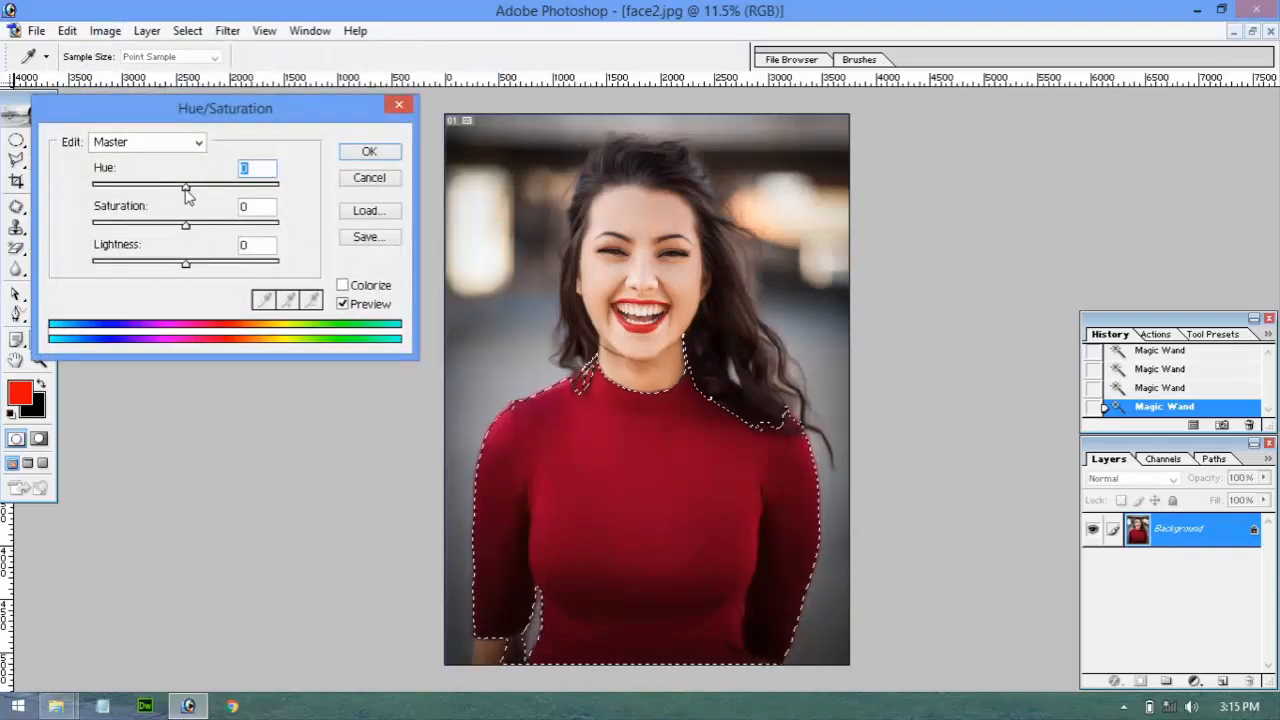
drag(185, 190, 133, 199)
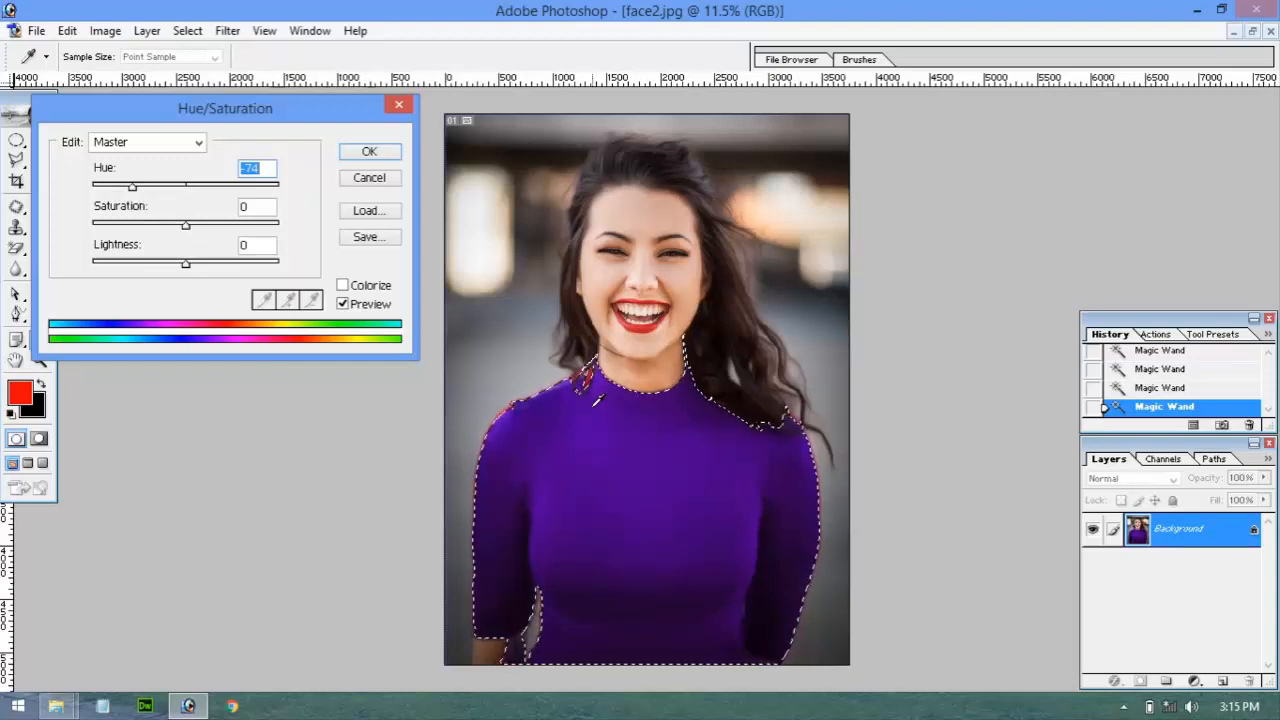
mouse_move(134, 190)
mouse_down()
mouse_move(268, 210)
mouse_move(84, 192)
mouse_move(283, 194)
mouse_move(127, 192)
mouse_up()
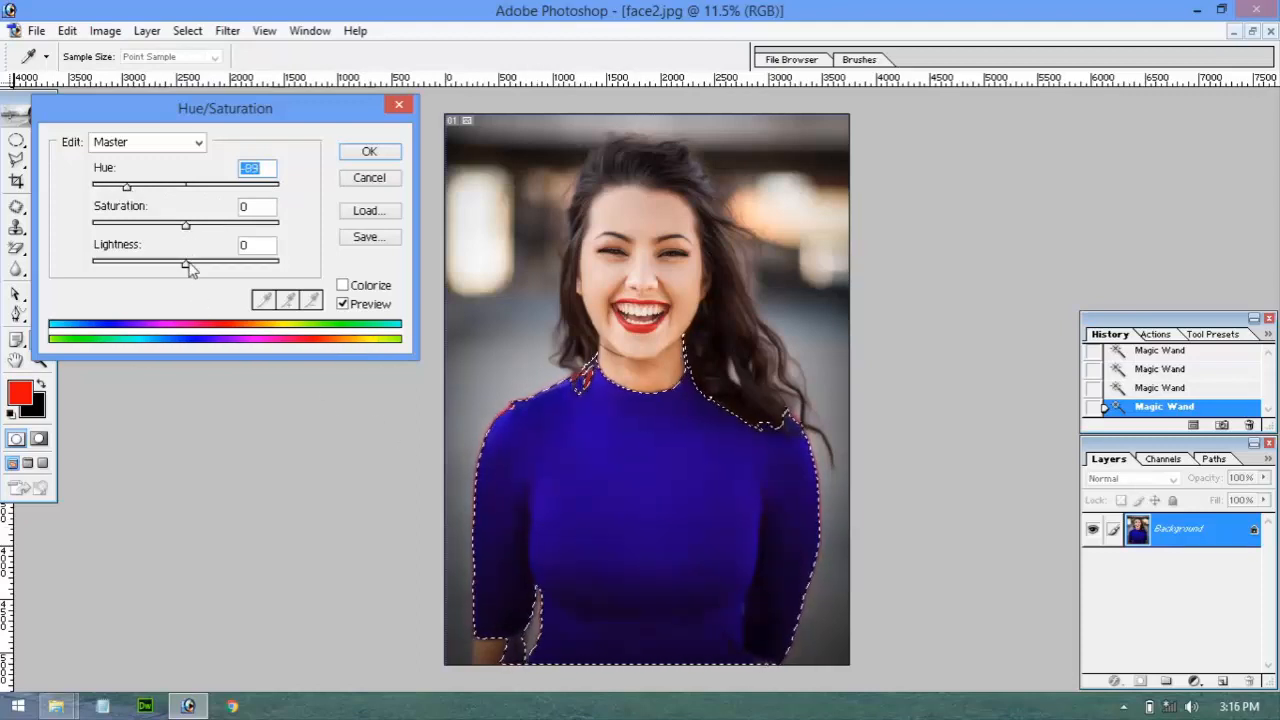
Set the sweater's saturation to +15 and lightness to +7, apply the Hue/Saturation adjustment and deselect
drag(186, 226, 219, 231)
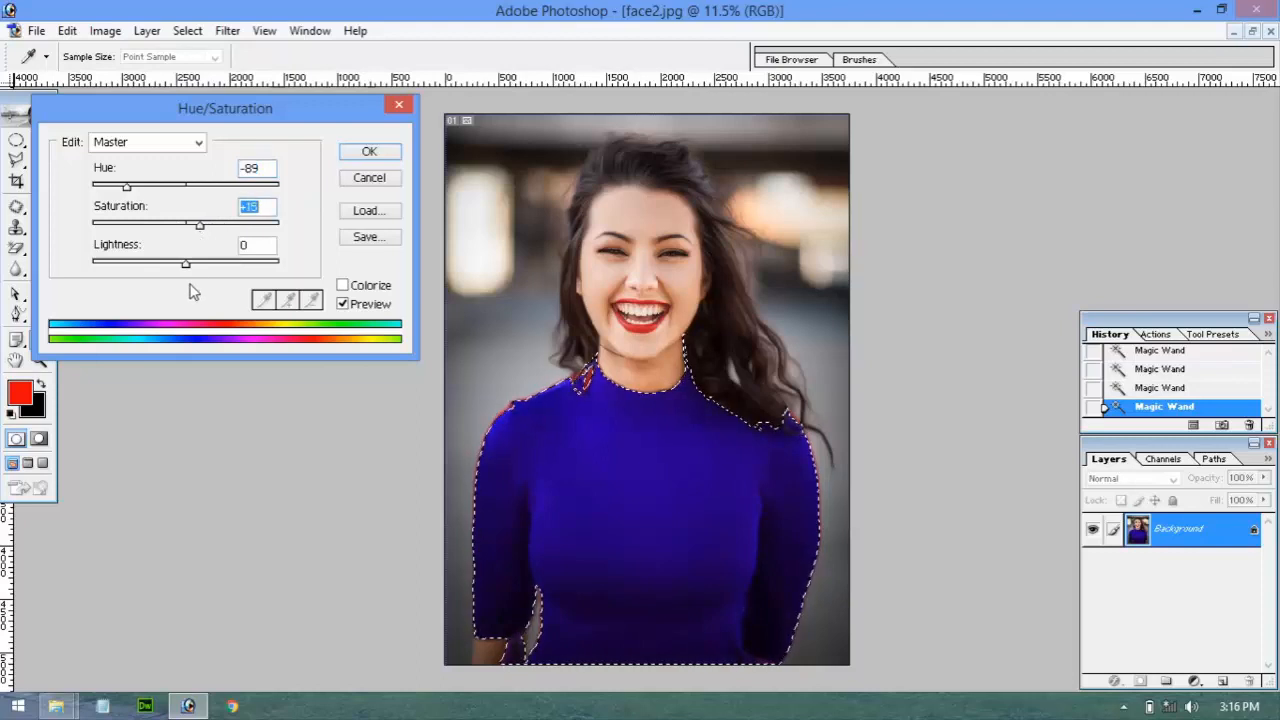
mouse_move(186, 264)
mouse_down()
mouse_move(172, 272)
mouse_move(204, 272)
mouse_move(193, 268)
mouse_up()
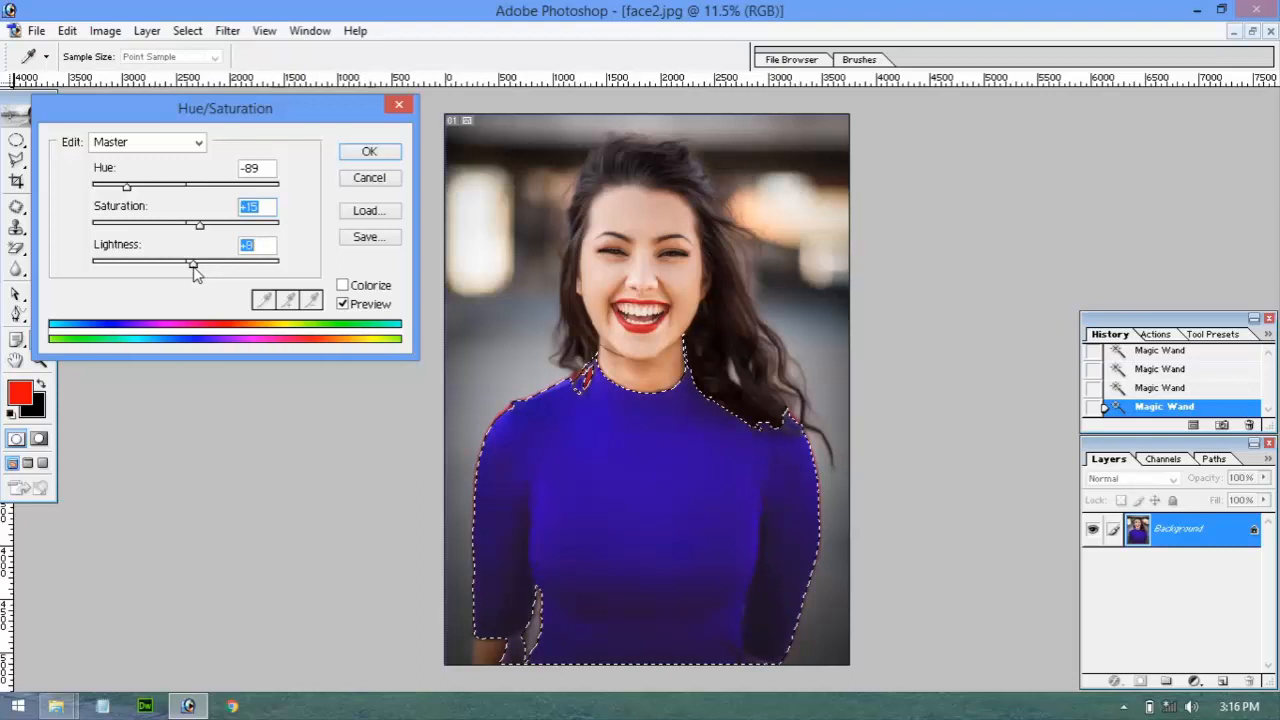
drag(193, 268, 192, 268)
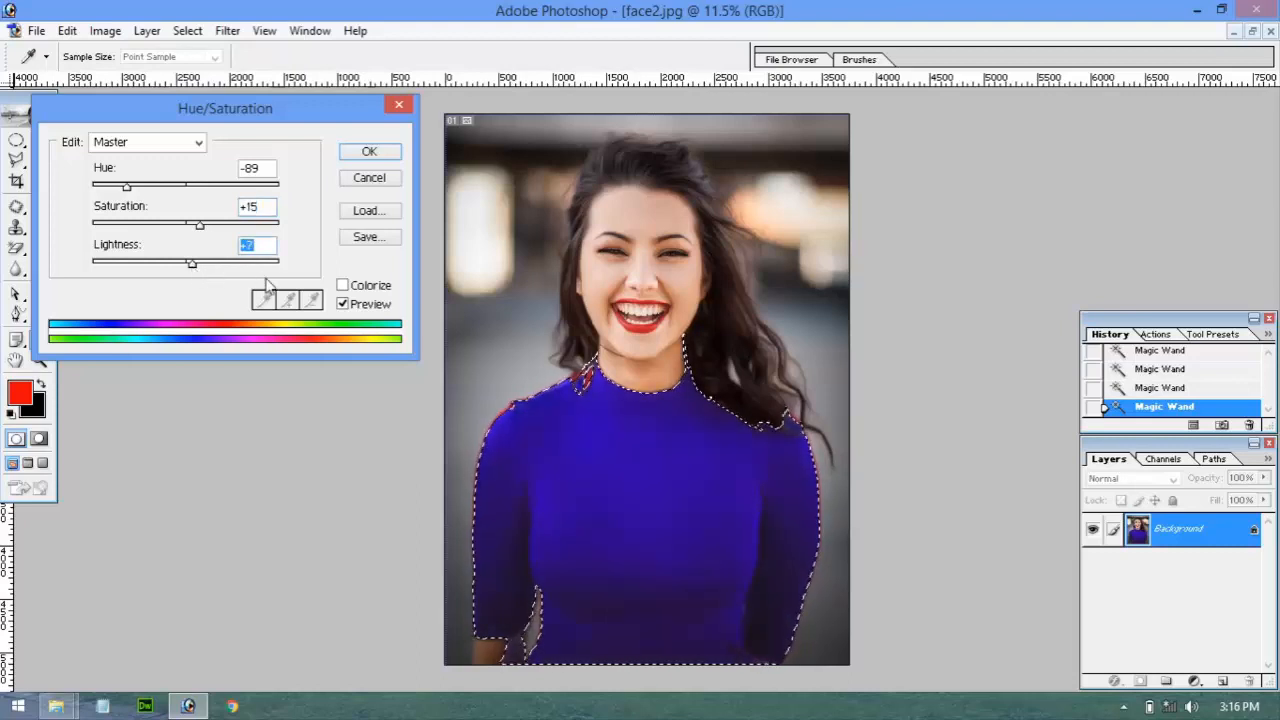
click(360, 152)
key(ctrl+d)
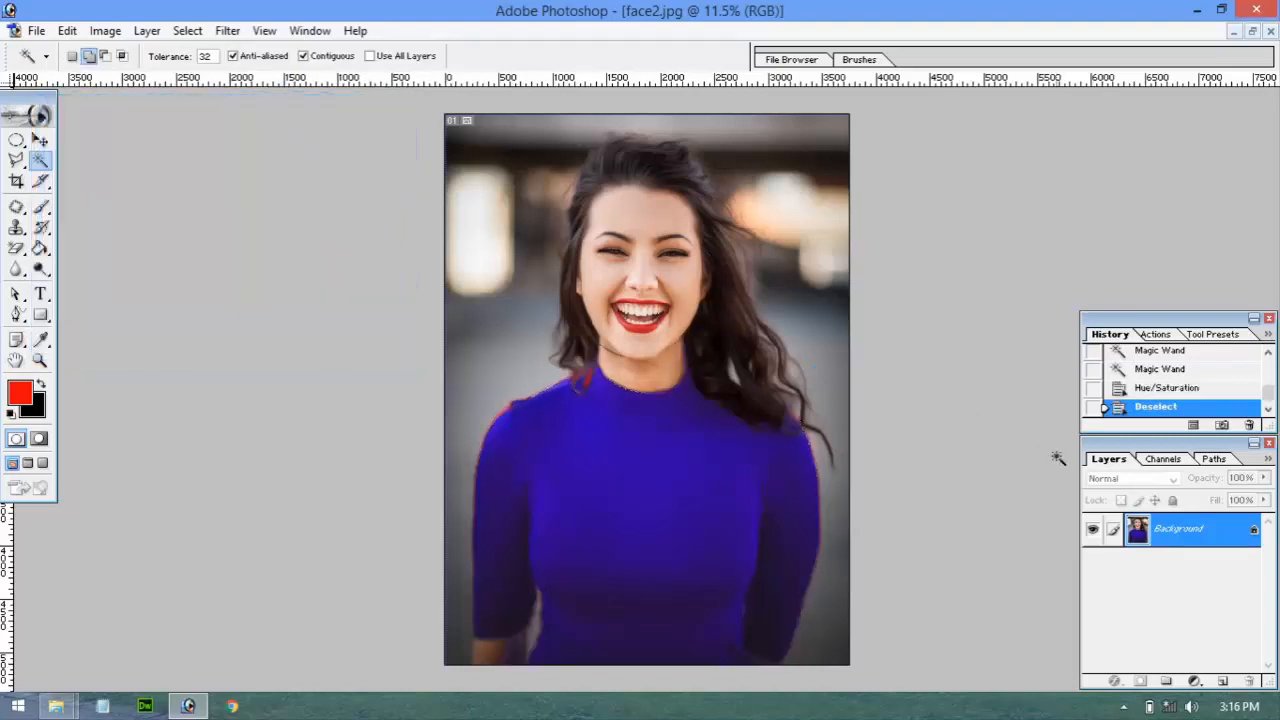
Compare the original, cropped, sweater-selection and recolored states of face2.jpg in the history, finishing on the last Deselect state
drag(1268, 405, 1266, 362)
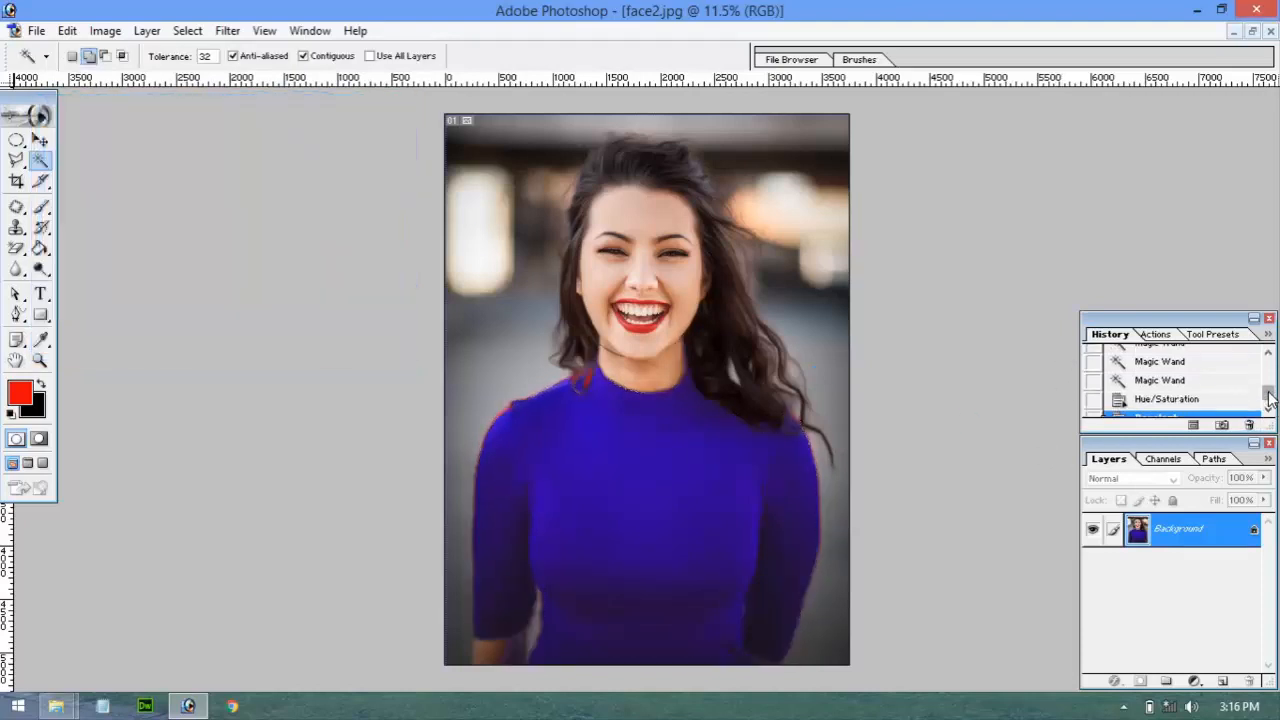
click(1211, 364)
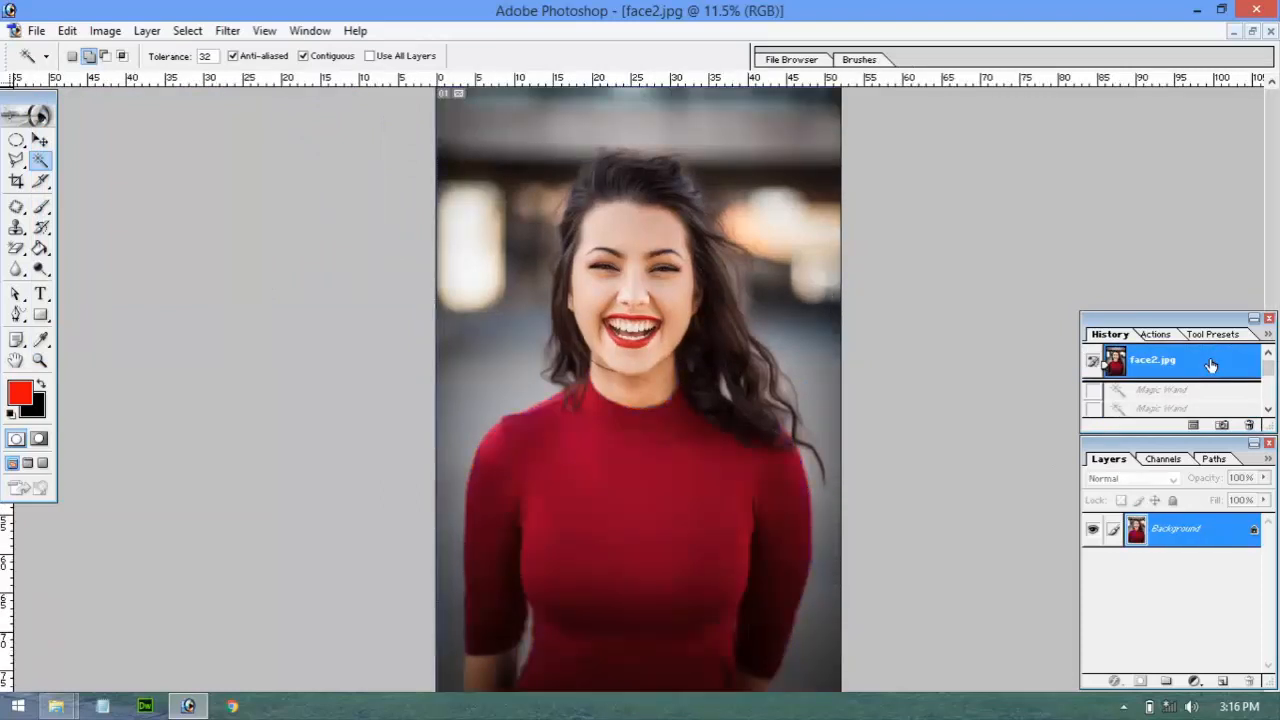
click(1250, 388)
click(1250, 407)
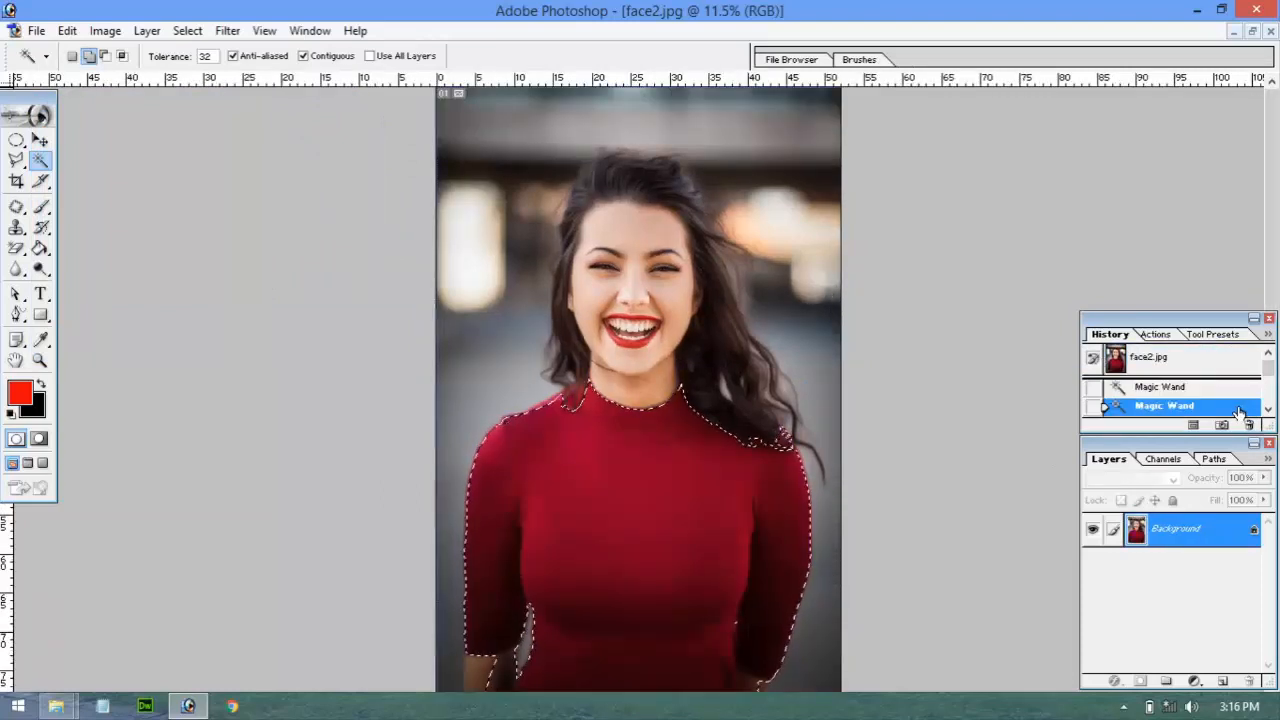
scroll(1203, 376, down, 3)
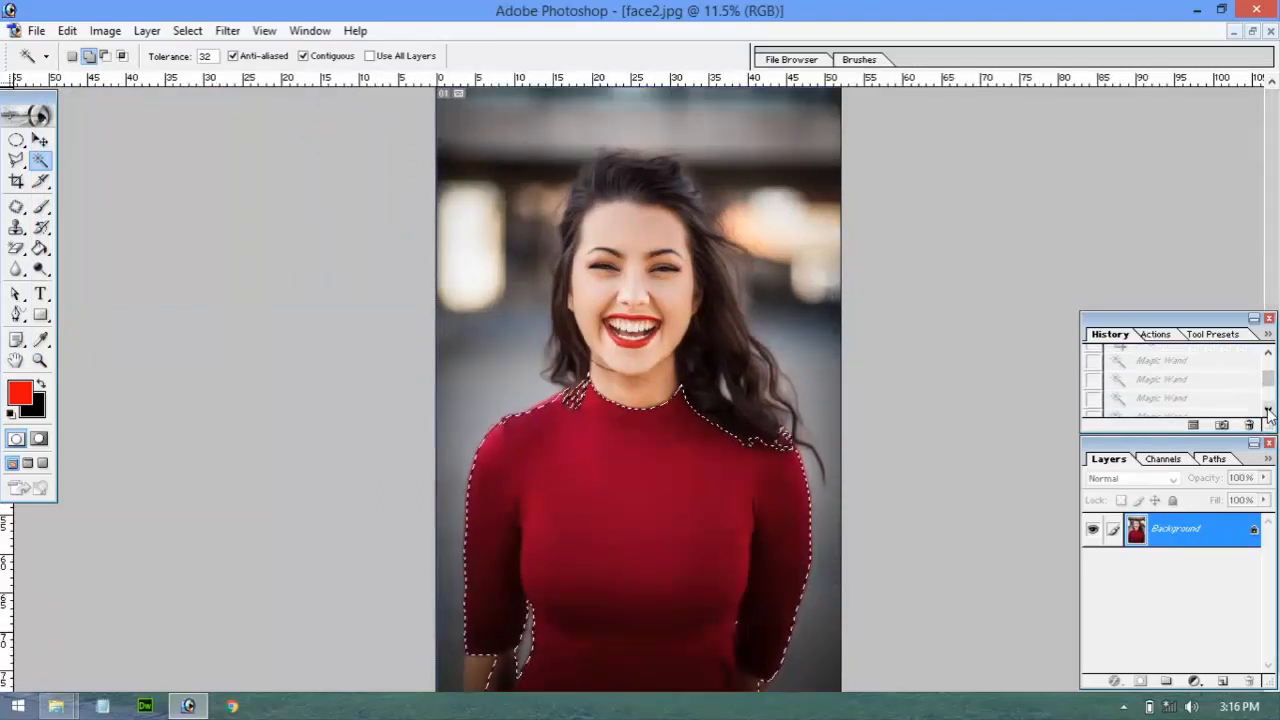
click(1198, 360)
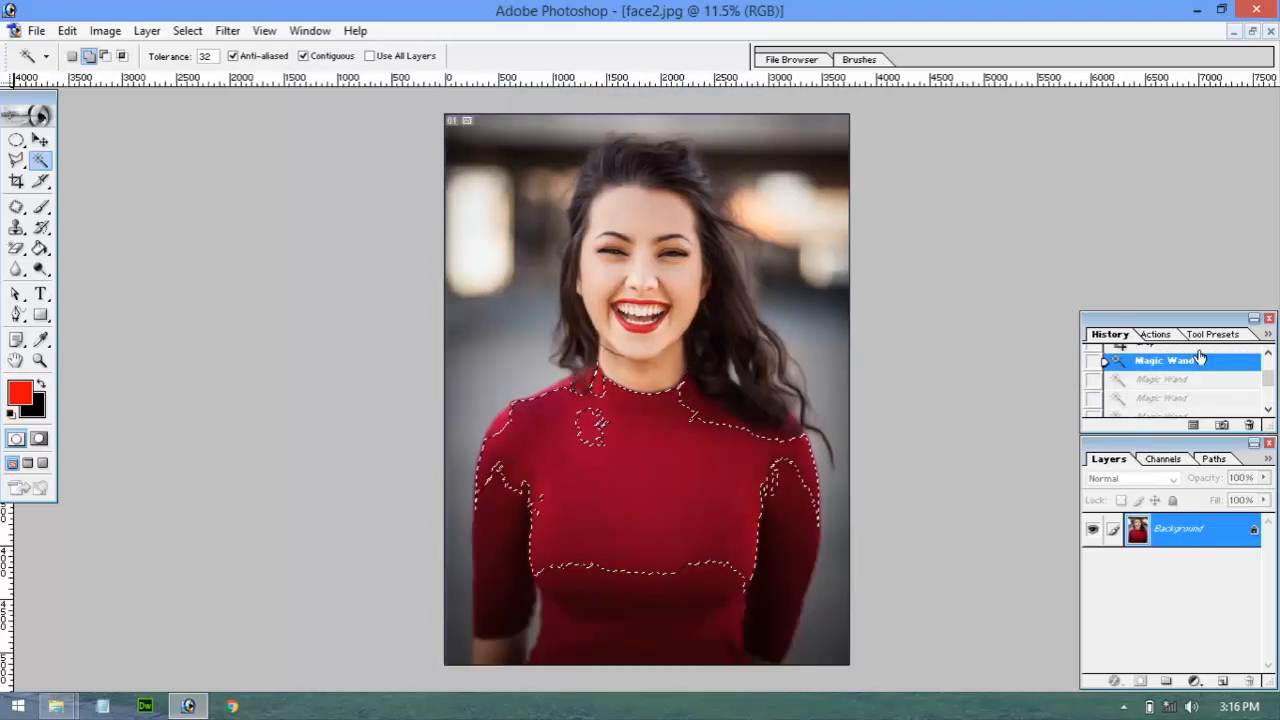
click(1267, 354)
click(1208, 361)
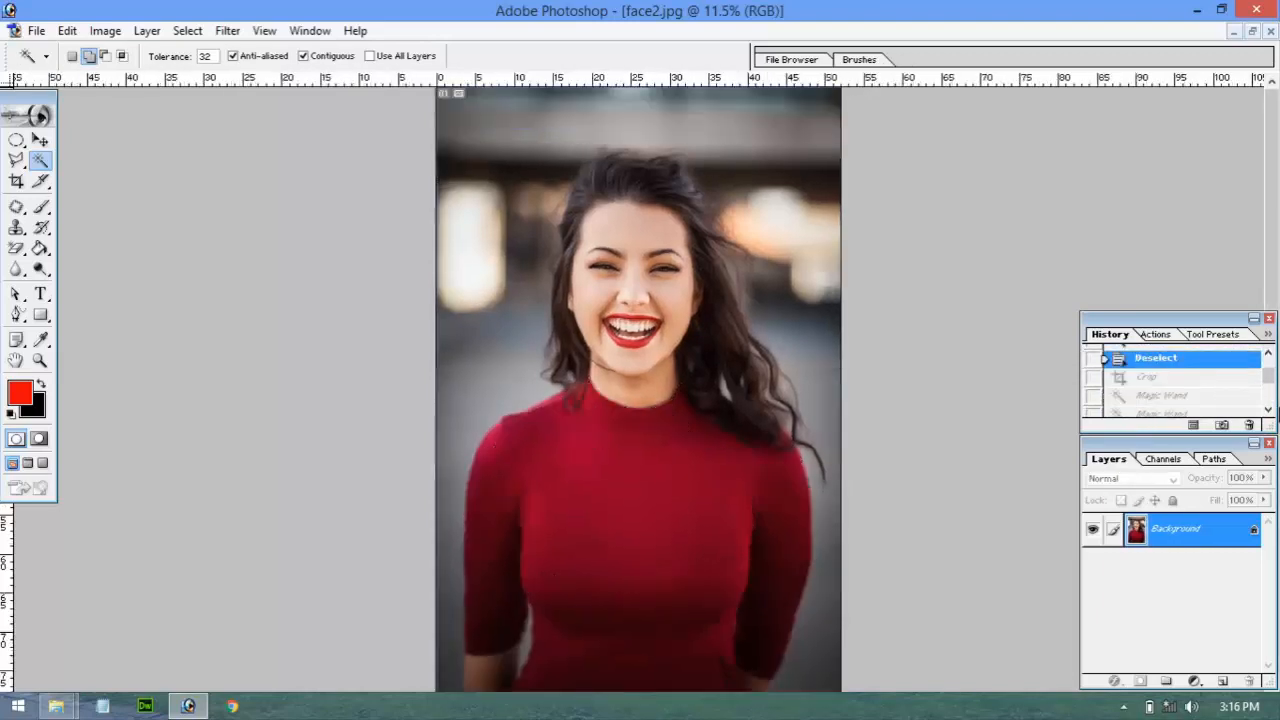
click(1190, 377)
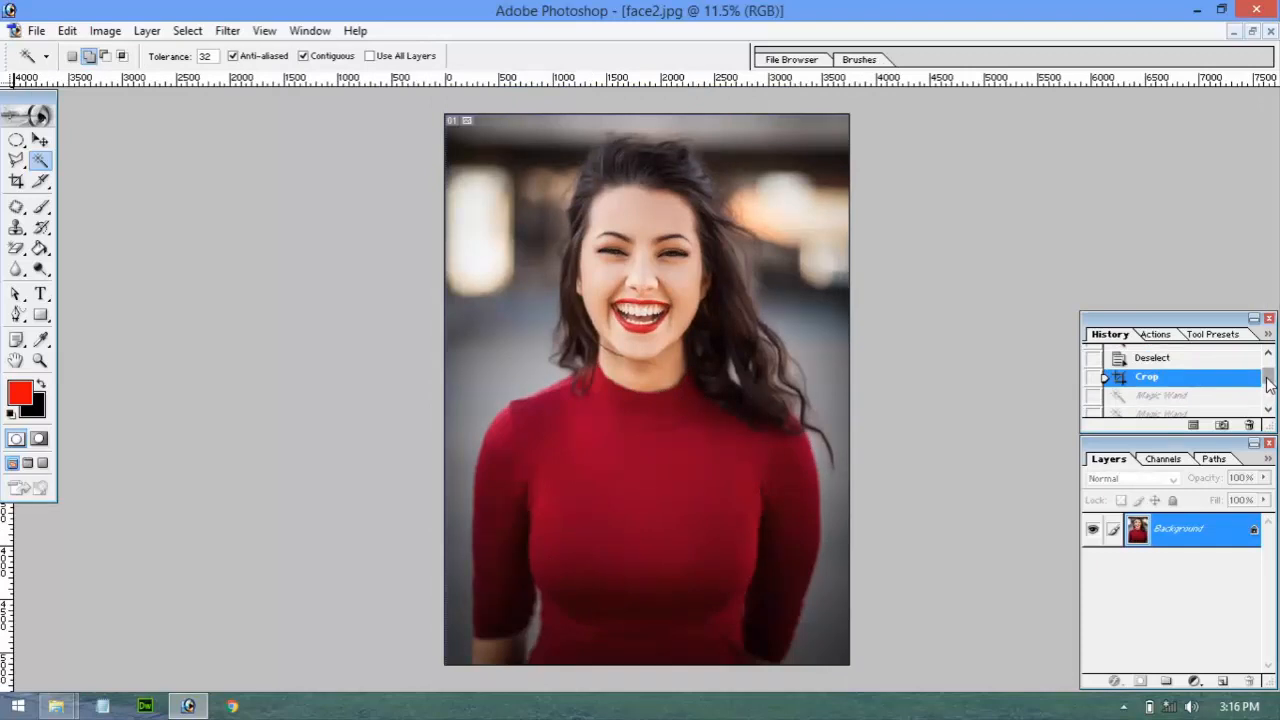
drag(1268, 383, 1273, 415)
click(1176, 408)
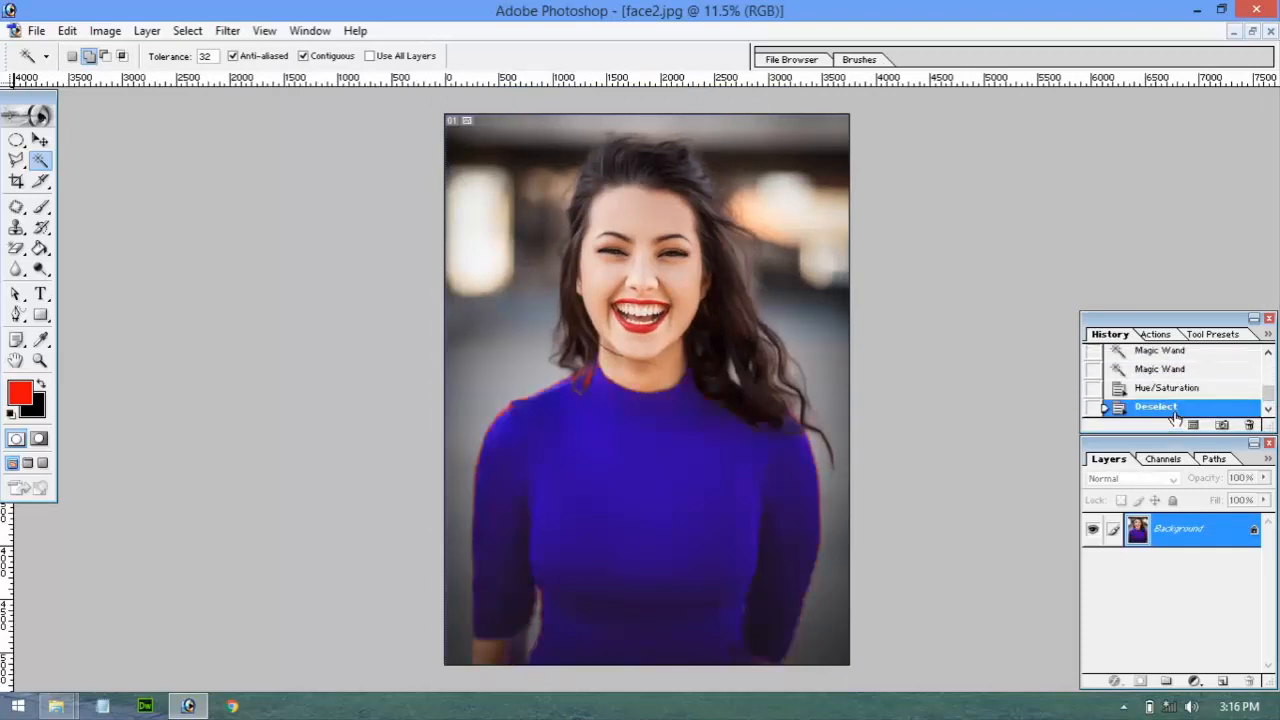
Desaturate the recolored portrait and then revert it to the original face2.jpg history snapshot
click(105, 31)
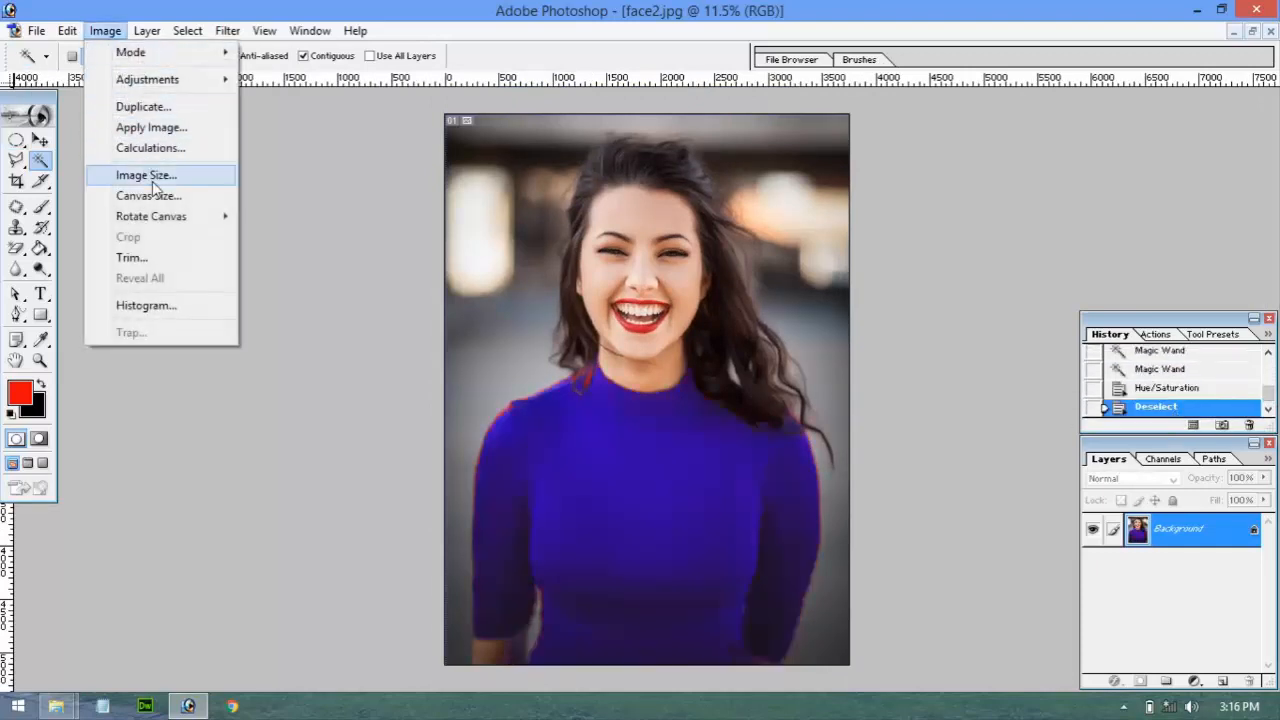
mouse_move(152, 82)
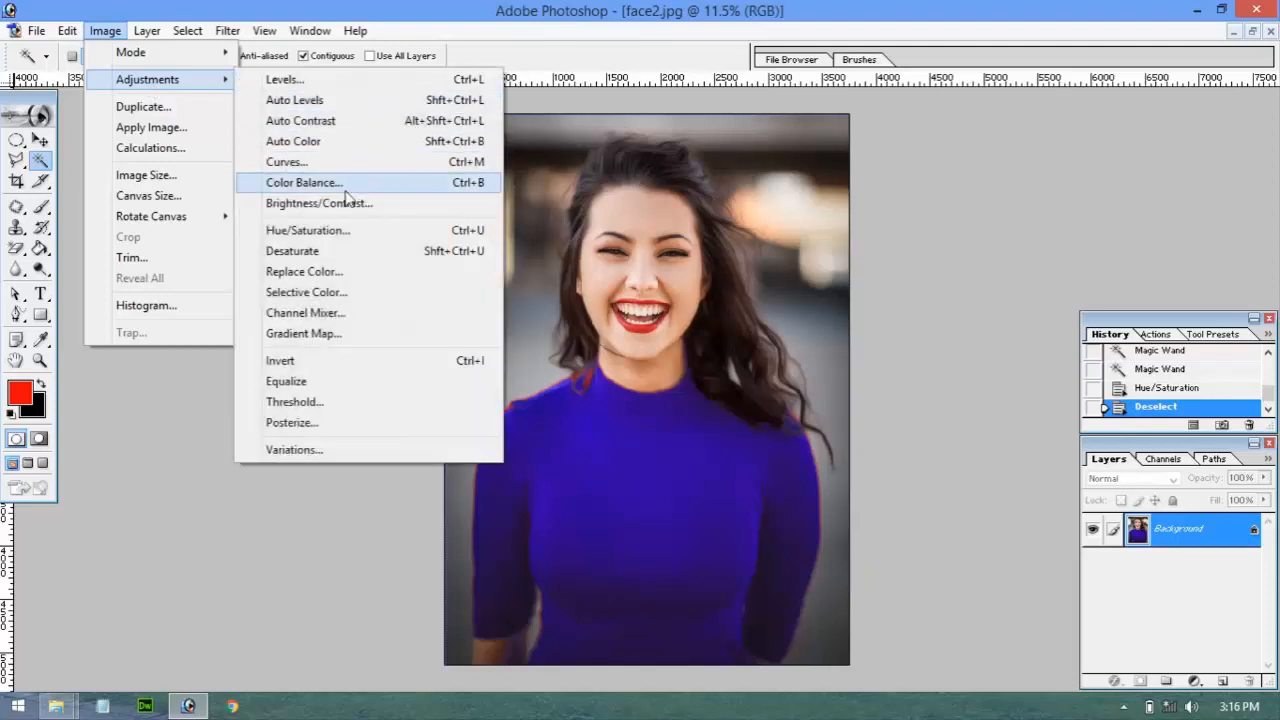
click(343, 251)
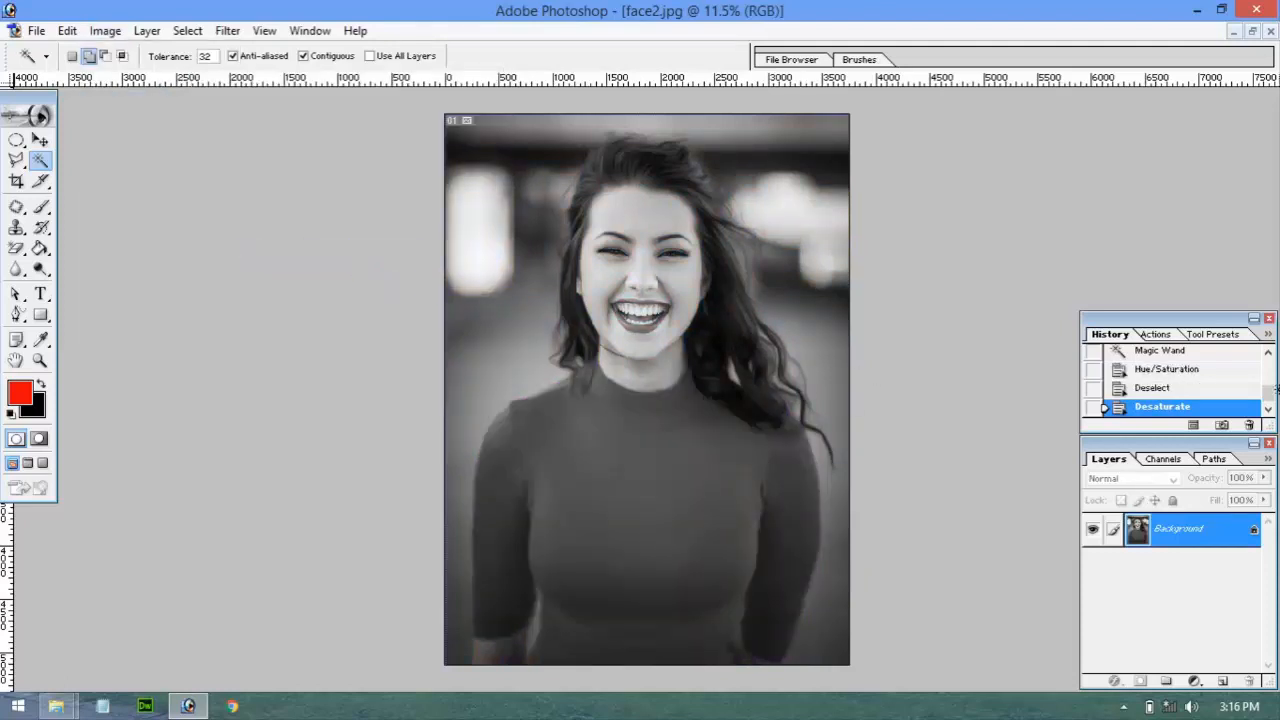
scroll(1150, 378, up, 5)
click(1150, 365)
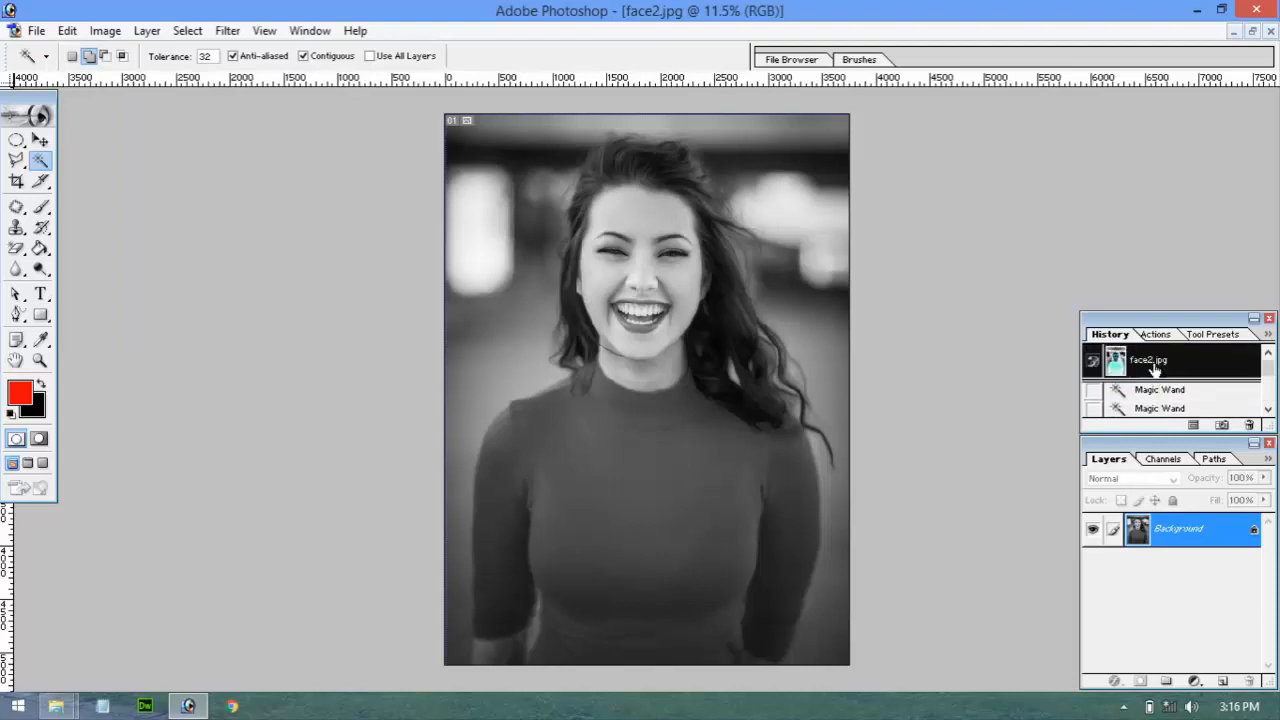
Convert the original face2.jpg portrait to Grayscale mode, discarding its color information
click(105, 30)
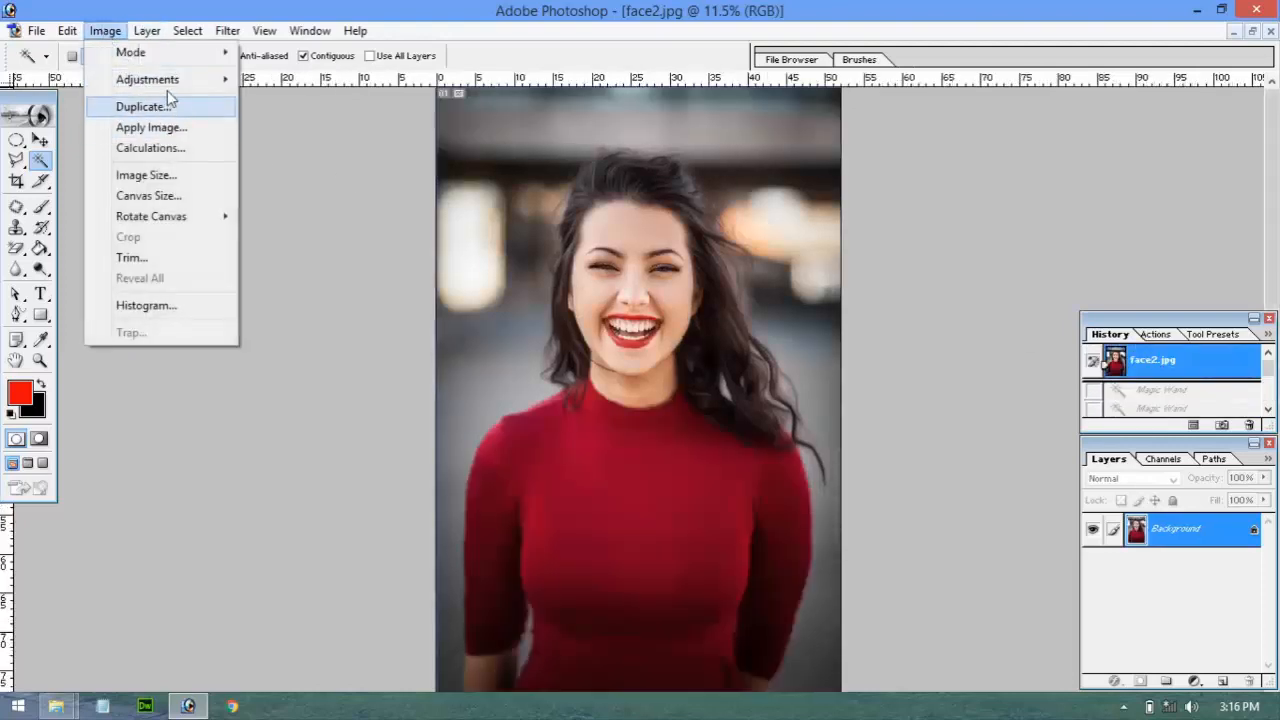
mouse_move(175, 55)
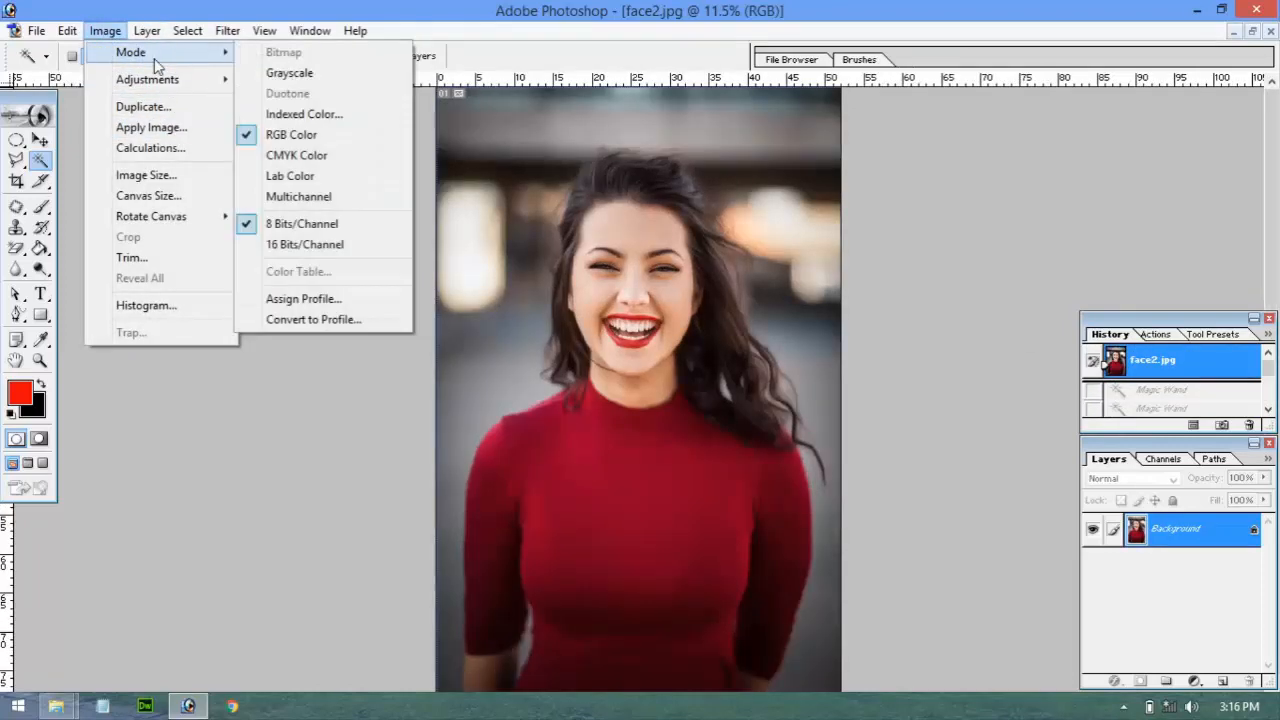
click(290, 76)
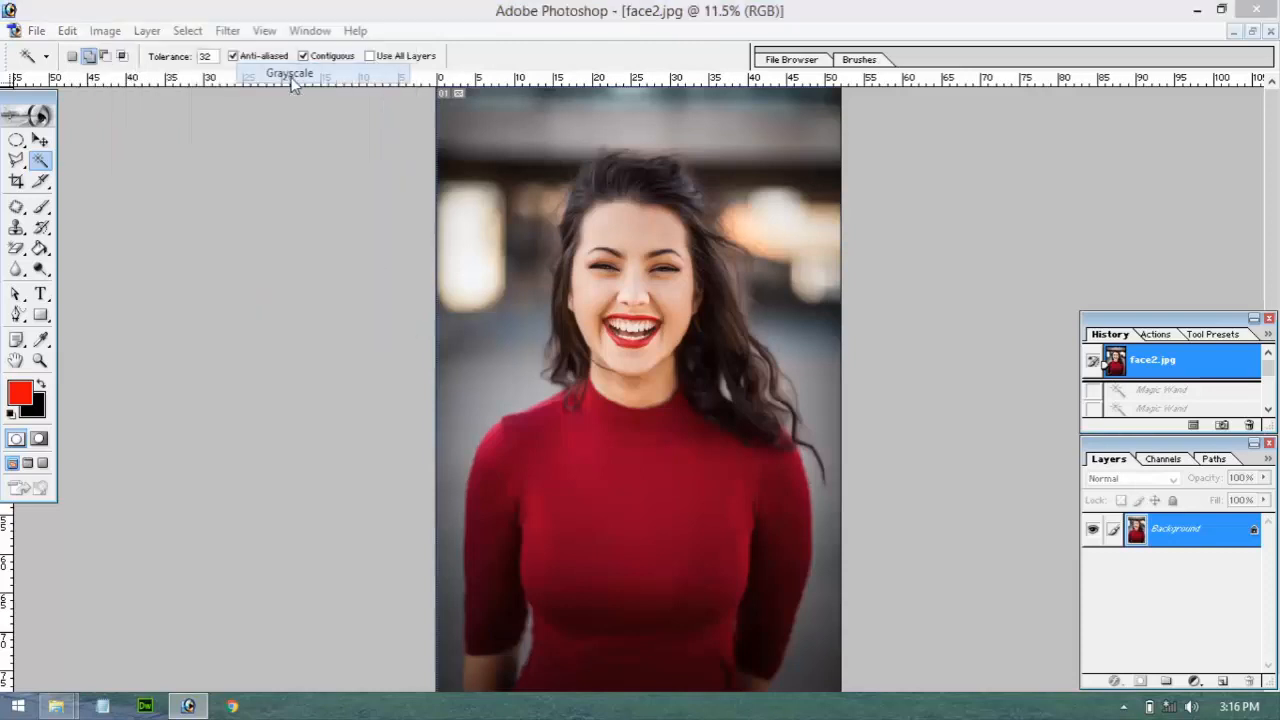
click(574, 277)
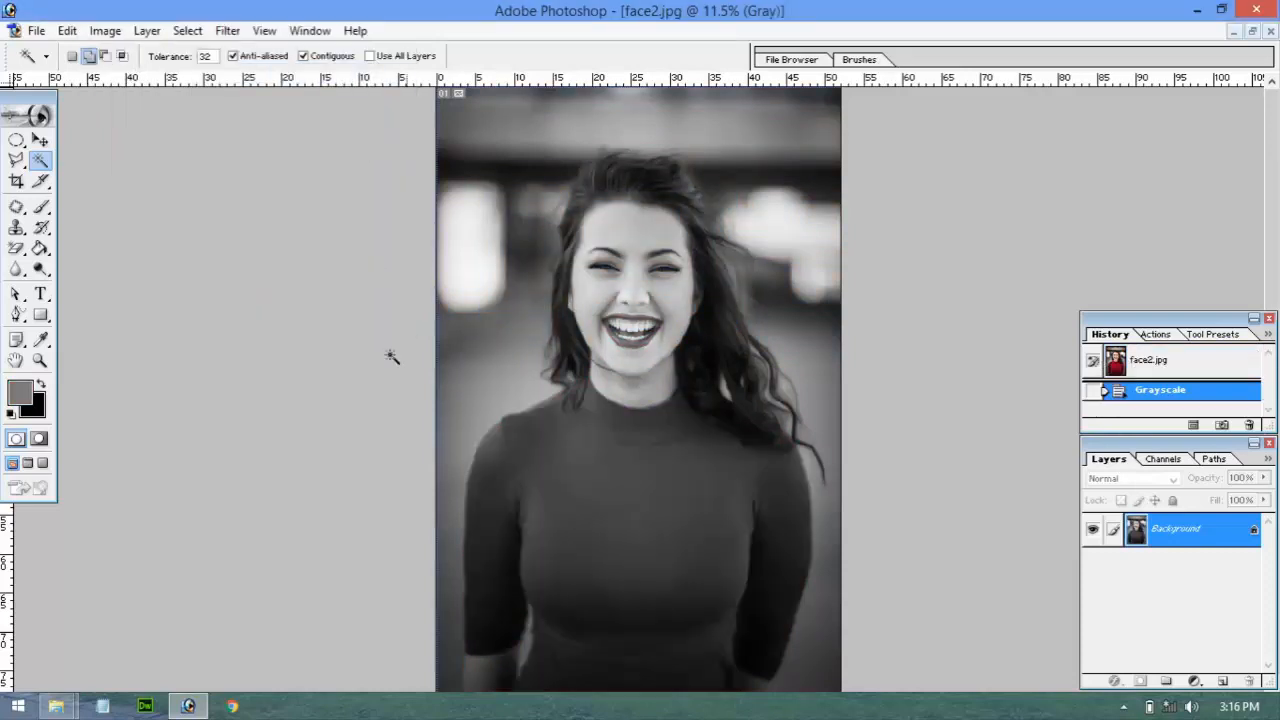
Set the foreground color to bright red F81414
click(17, 396)
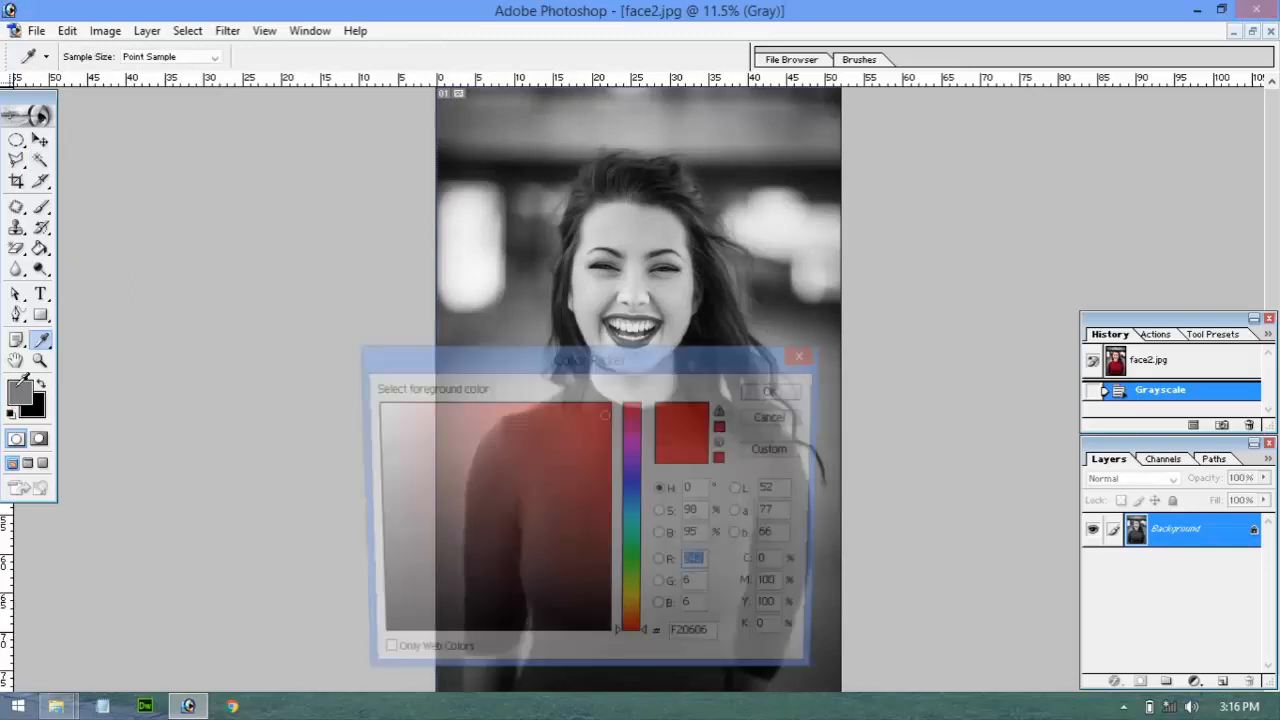
drag(560, 428, 593, 407)
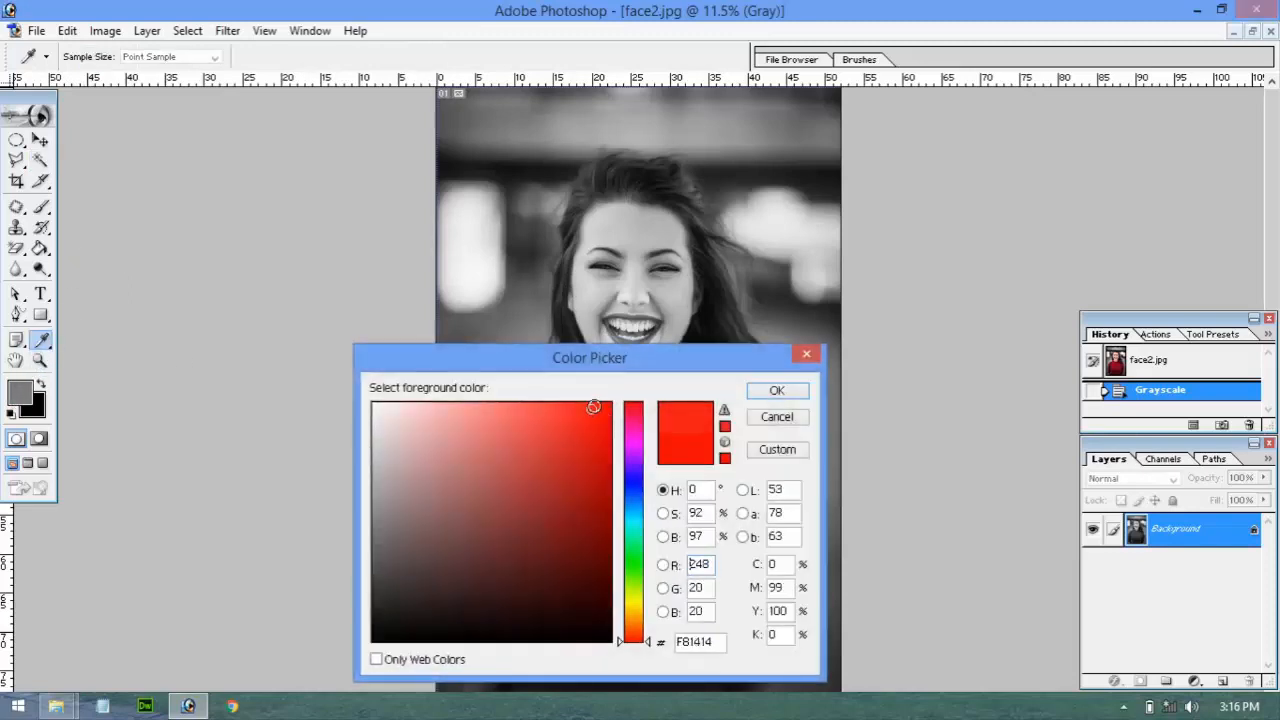
click(775, 391)
Paint test strokes with the Brush tool across the woman's neck and upper sweater, enlarging the brush to 200
click(40, 207)
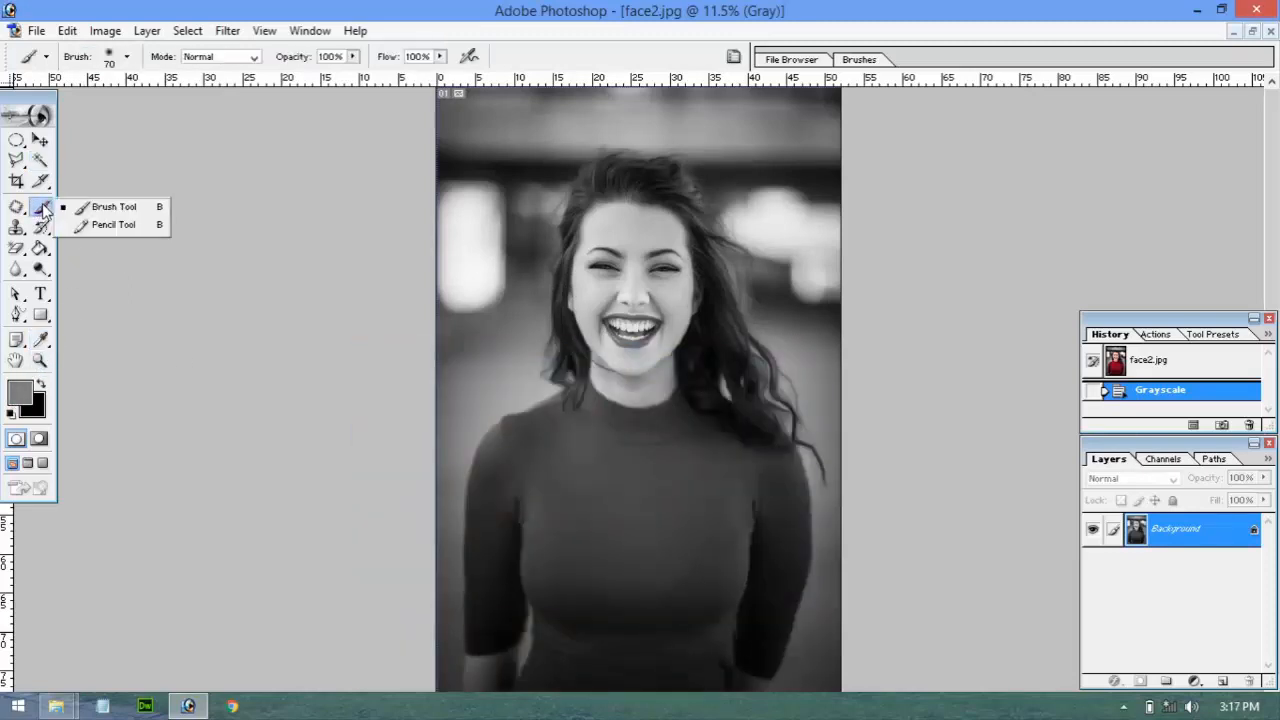
click(100, 206)
mouse_move(545, 390)
mouse_down()
mouse_move(600, 455)
mouse_move(665, 455)
mouse_move(545, 470)
mouse_move(640, 485)
mouse_up()
key(])
Step back through the brush strokes and the Grayscale conversion to the original face2.jpg snapshot
click(1162, 389)
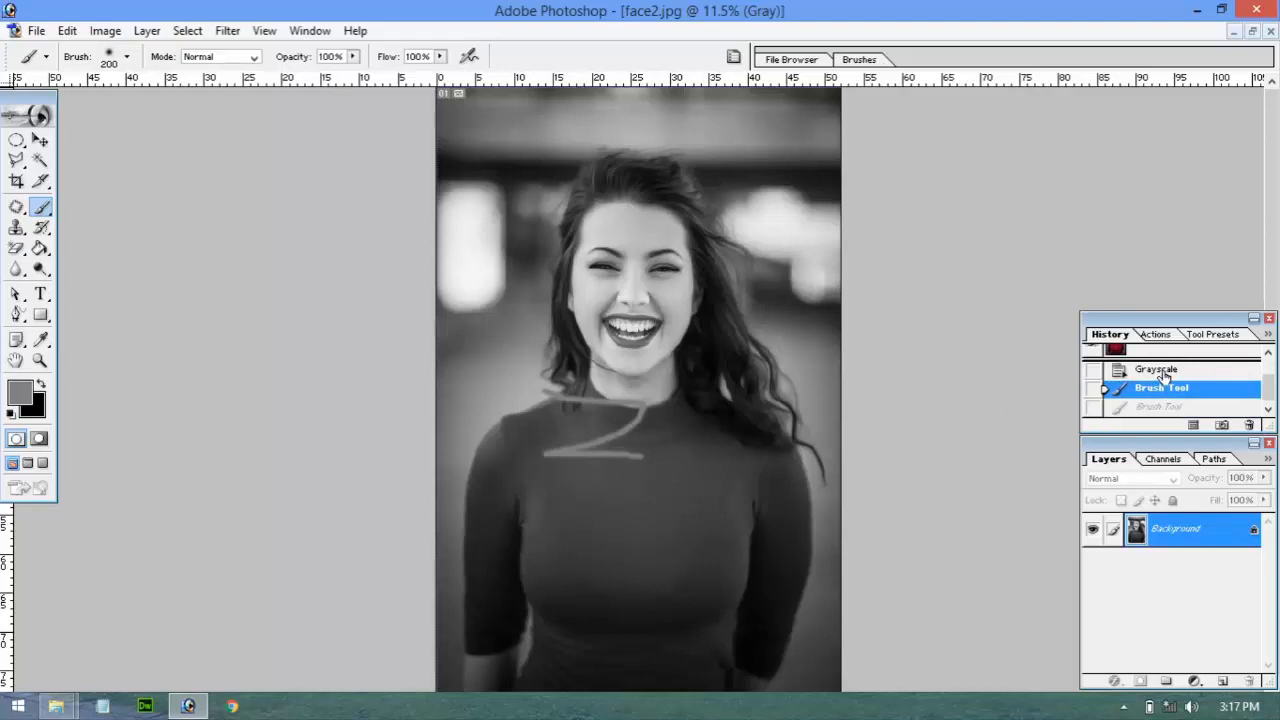
click(1163, 372)
scroll(1163, 373, up, 1)
click(1160, 362)
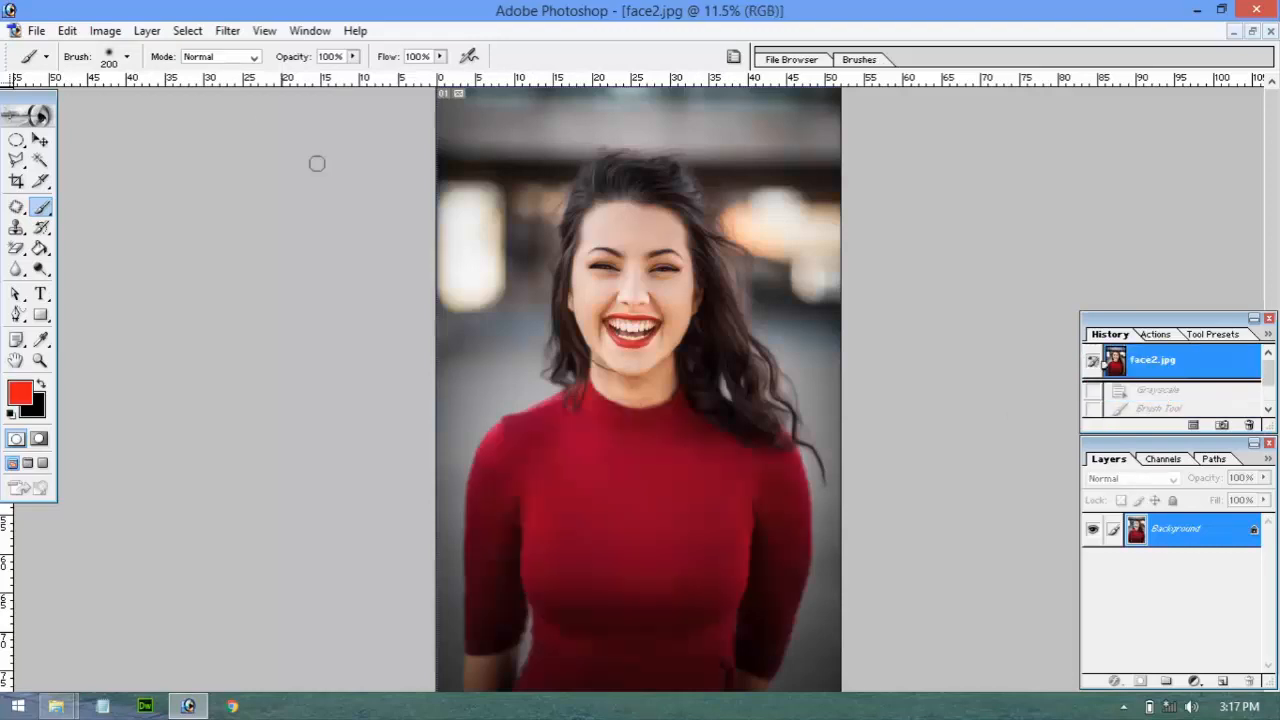
Desaturate the original face2.jpg portrait while keeping it in RGB mode
click(104, 31)
mouse_move(127, 82)
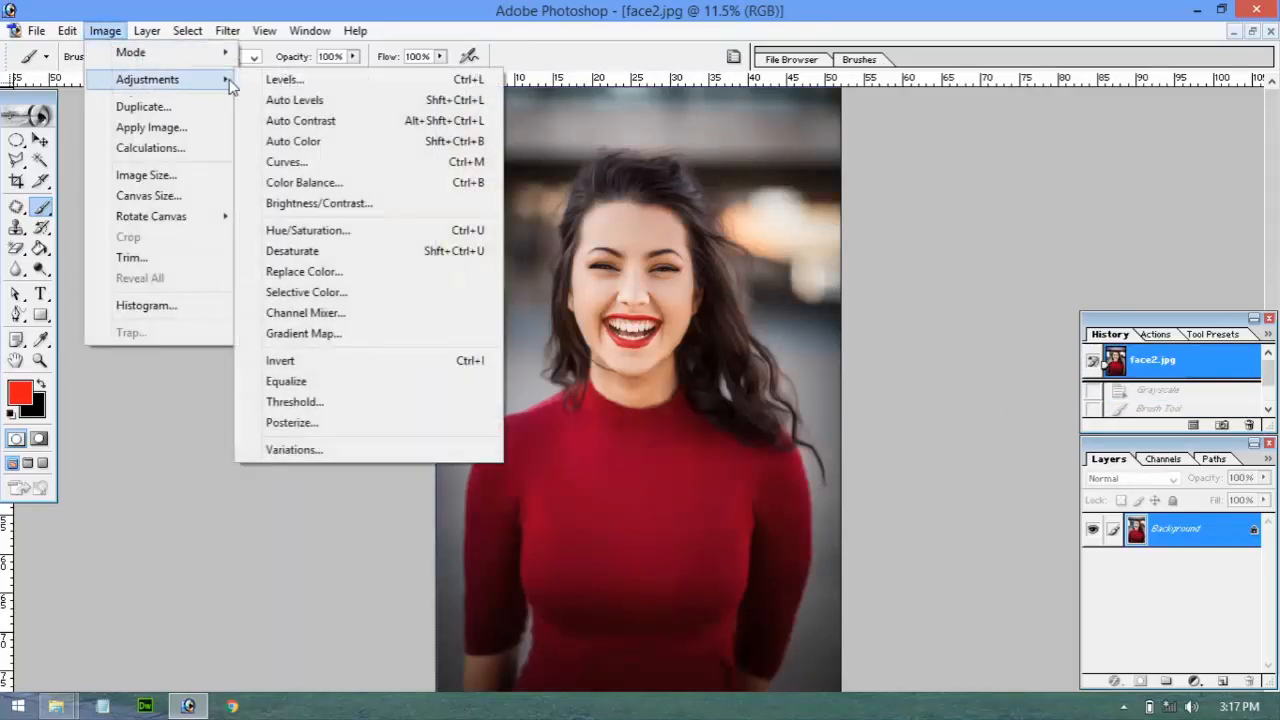
click(342, 255)
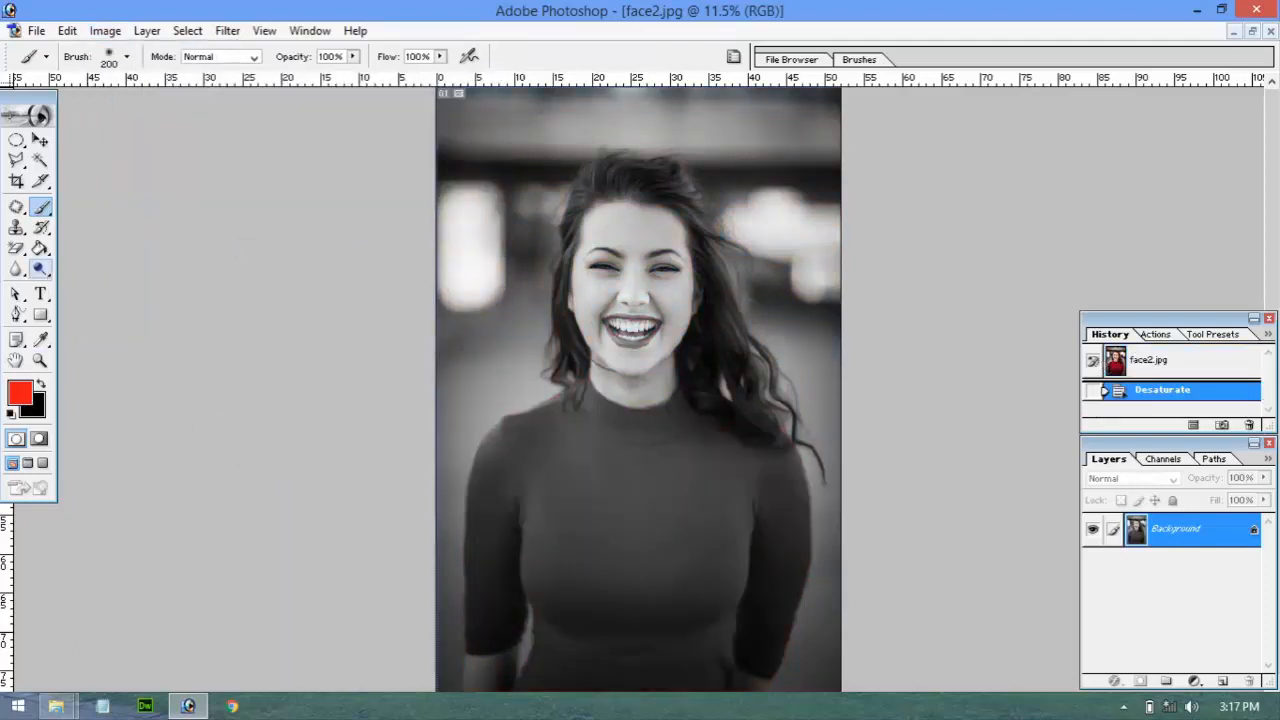
Paint a red test stroke over the desaturated woman and revert to the original face2.jpg snapshot
mouse_move(596, 518)
mouse_down()
mouse_move(661, 478)
mouse_move(577, 440)
mouse_move(661, 382)
mouse_move(589, 347)
mouse_move(671, 235)
mouse_move(705, 272)
mouse_move(718, 362)
mouse_up()
click(1200, 359)
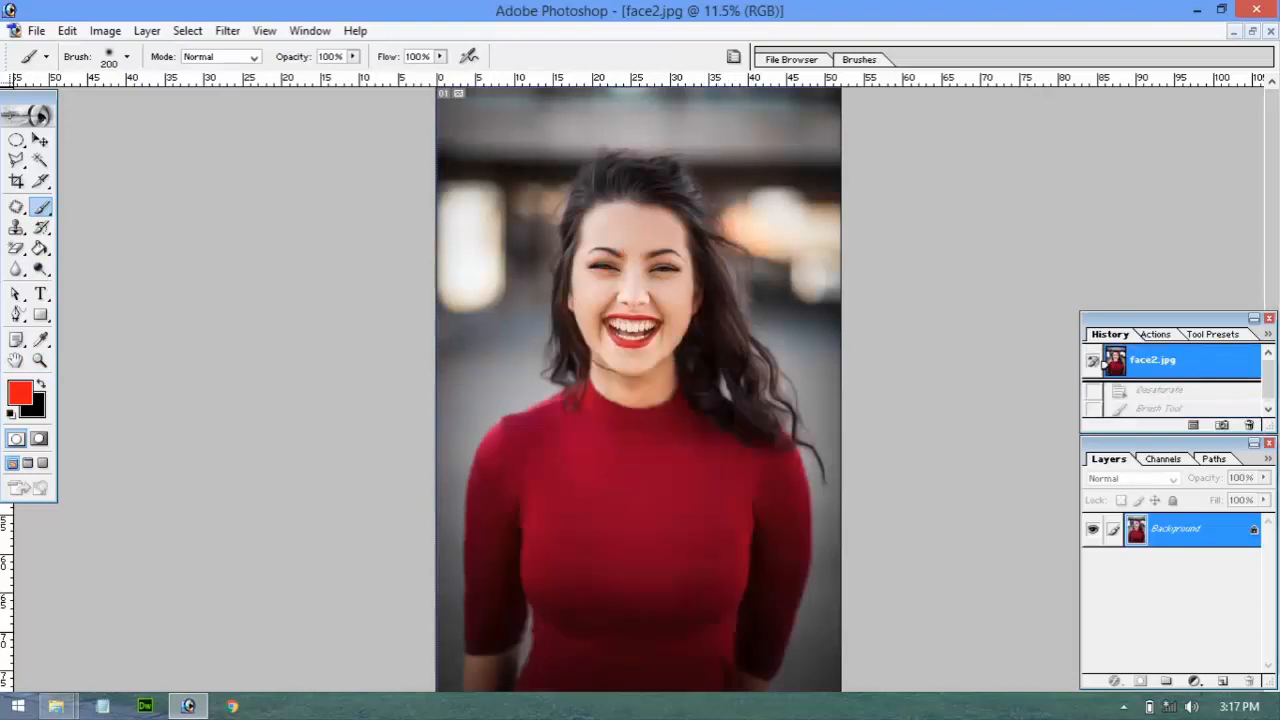
Examine the pixel dimensions, document size and resolution of face2.jpg in Image Size, and cancel without changes
click(105, 30)
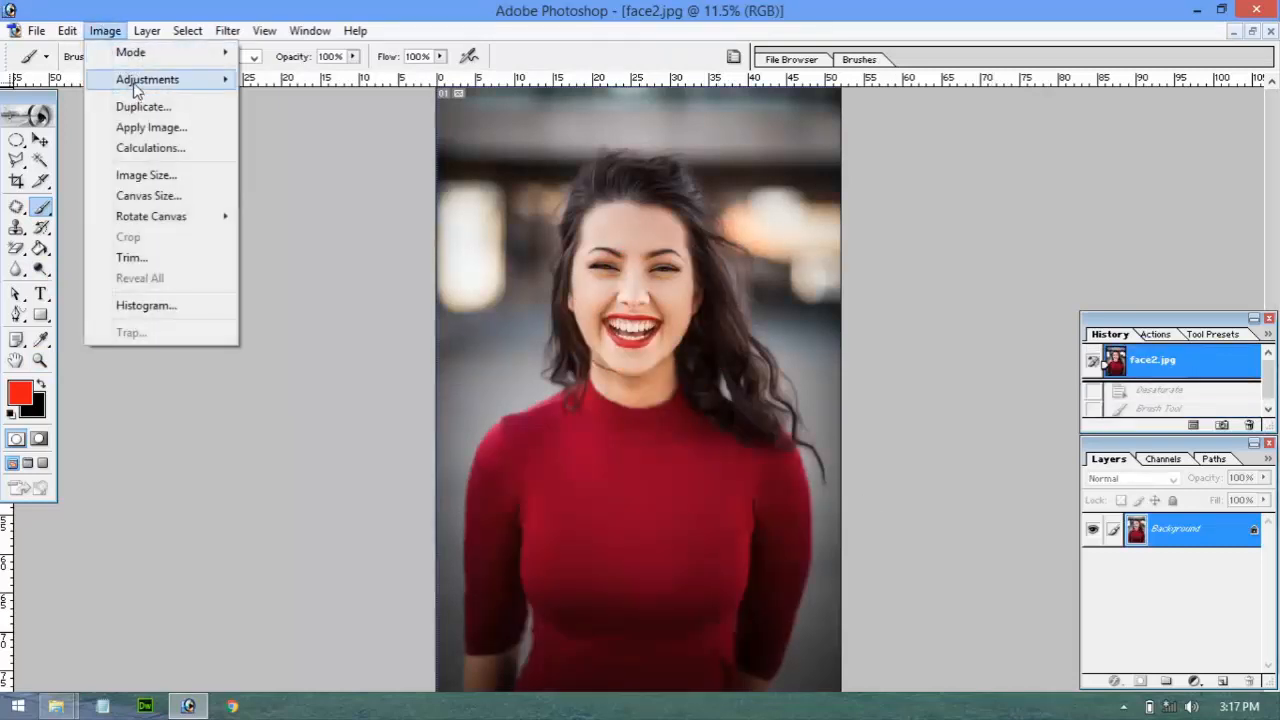
mouse_move(132, 82)
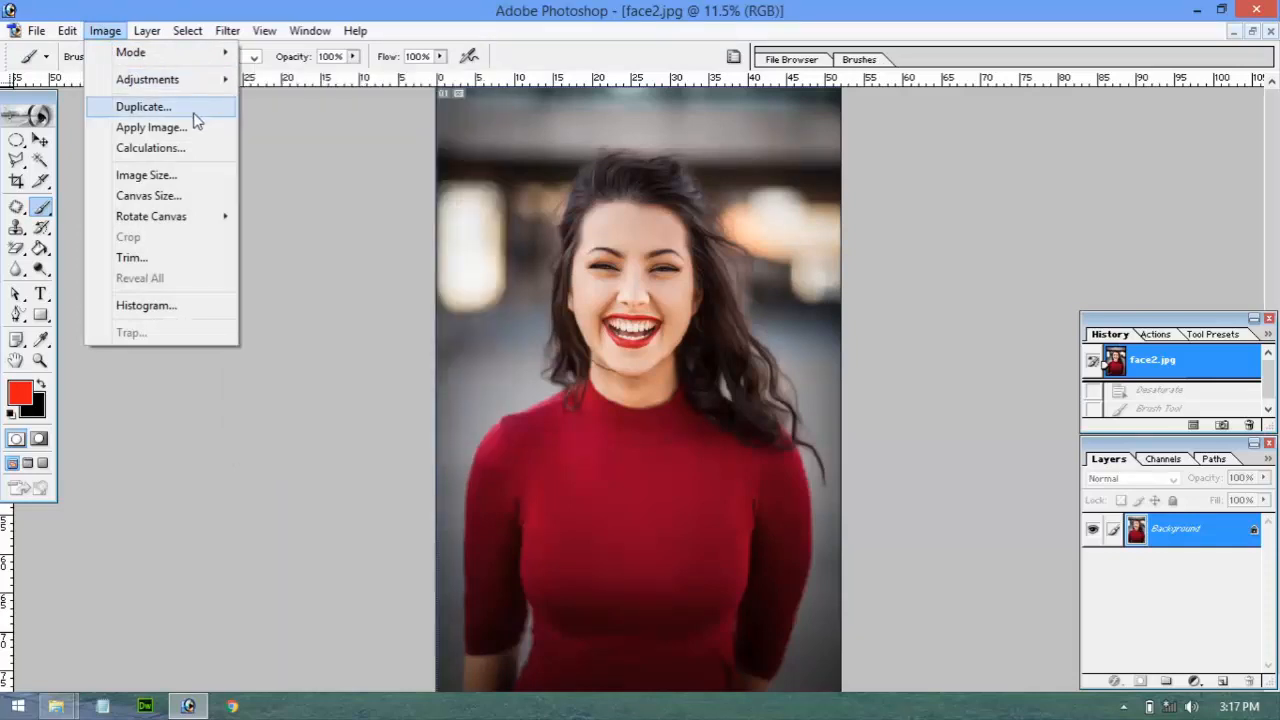
click(190, 182)
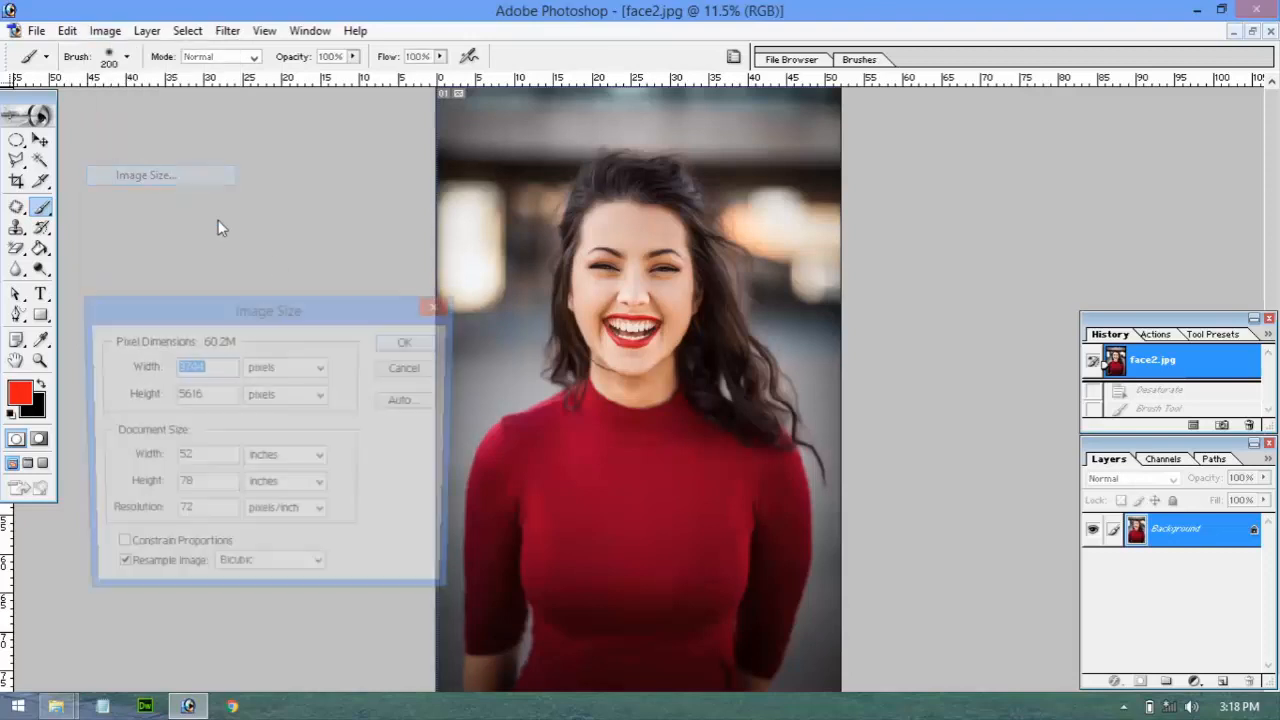
drag(298, 313, 334, 164)
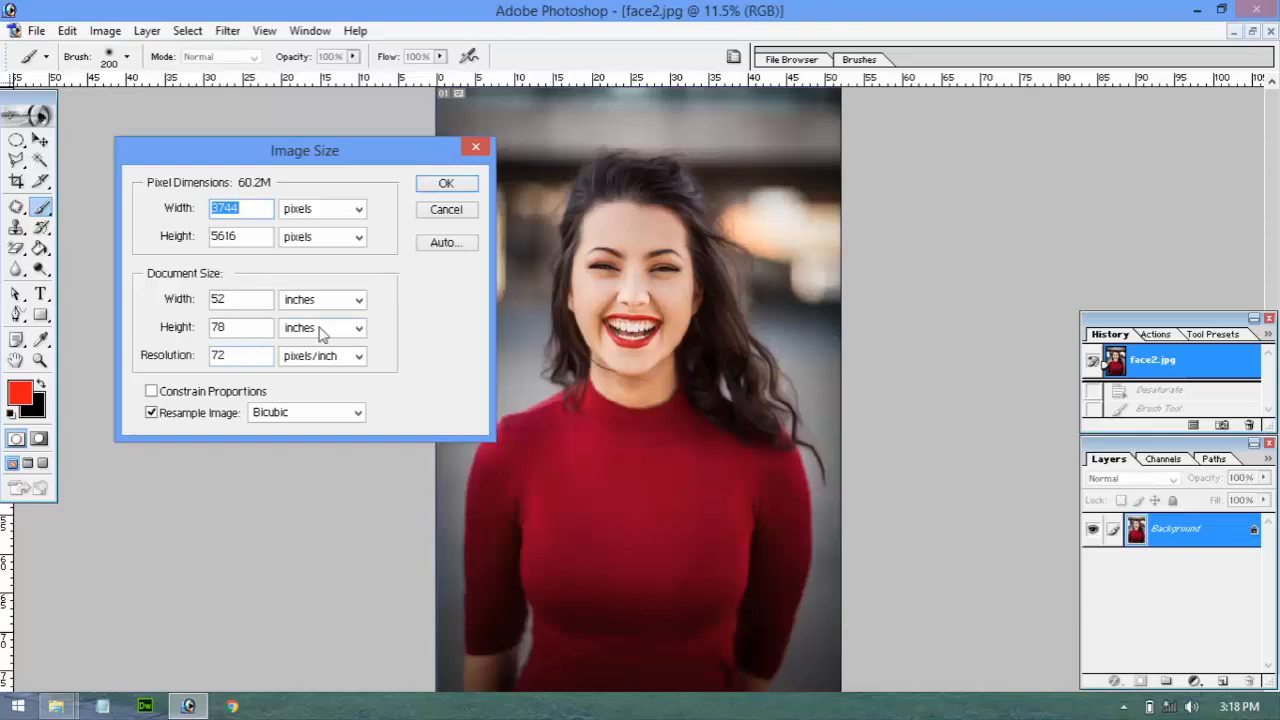
click(429, 211)
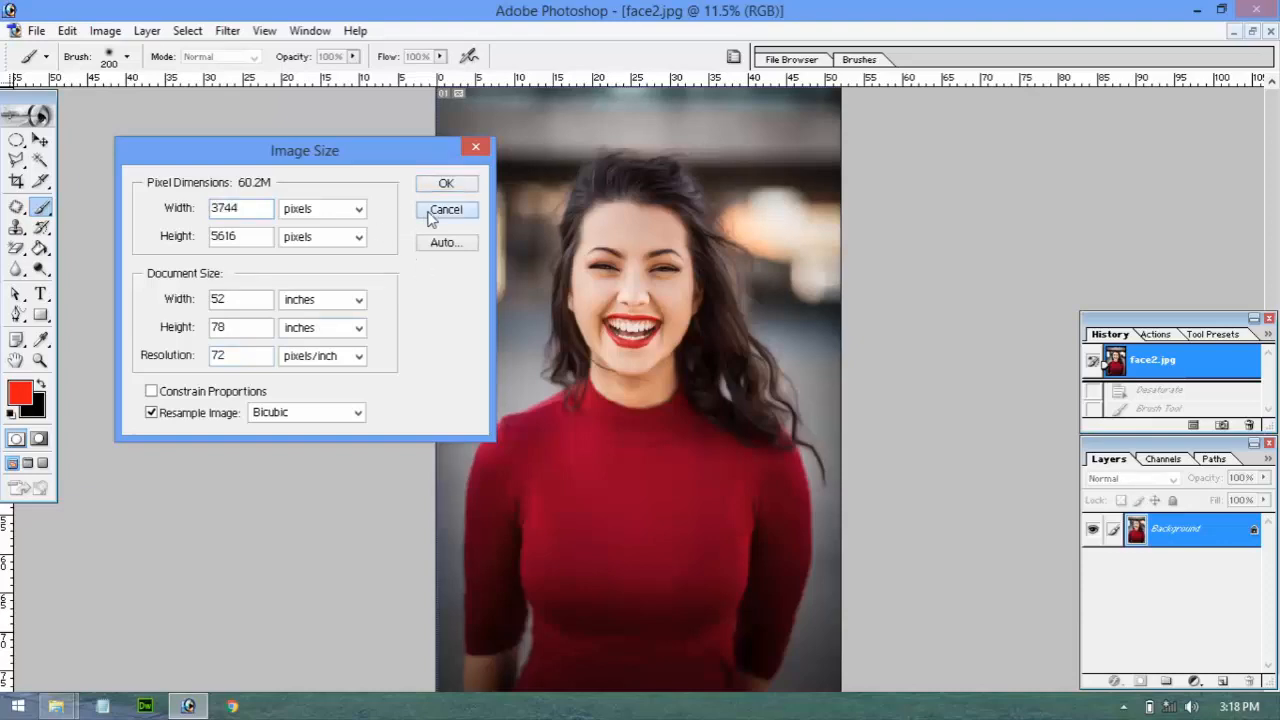
Put face2.jpg aside, open Face1.jpg from the Models folder in Photoshop and maximize its document window
click(1268, 31)
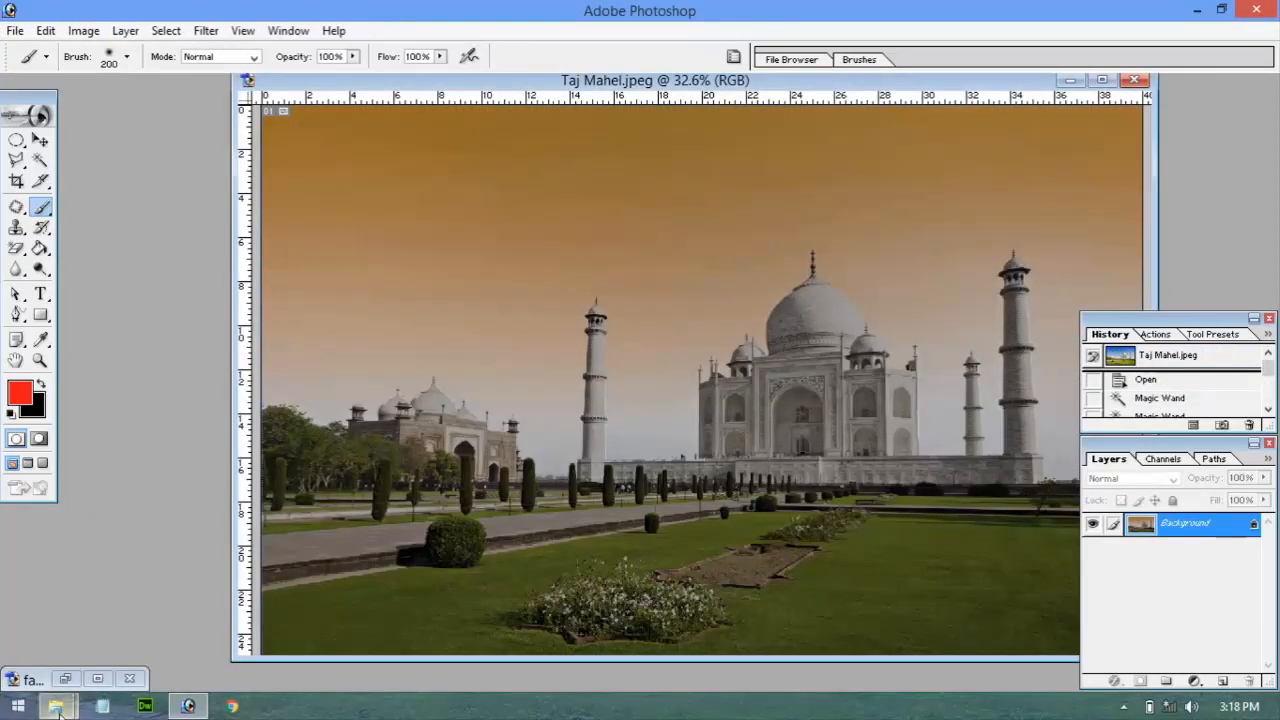
mouse_move(56, 706)
click(156, 604)
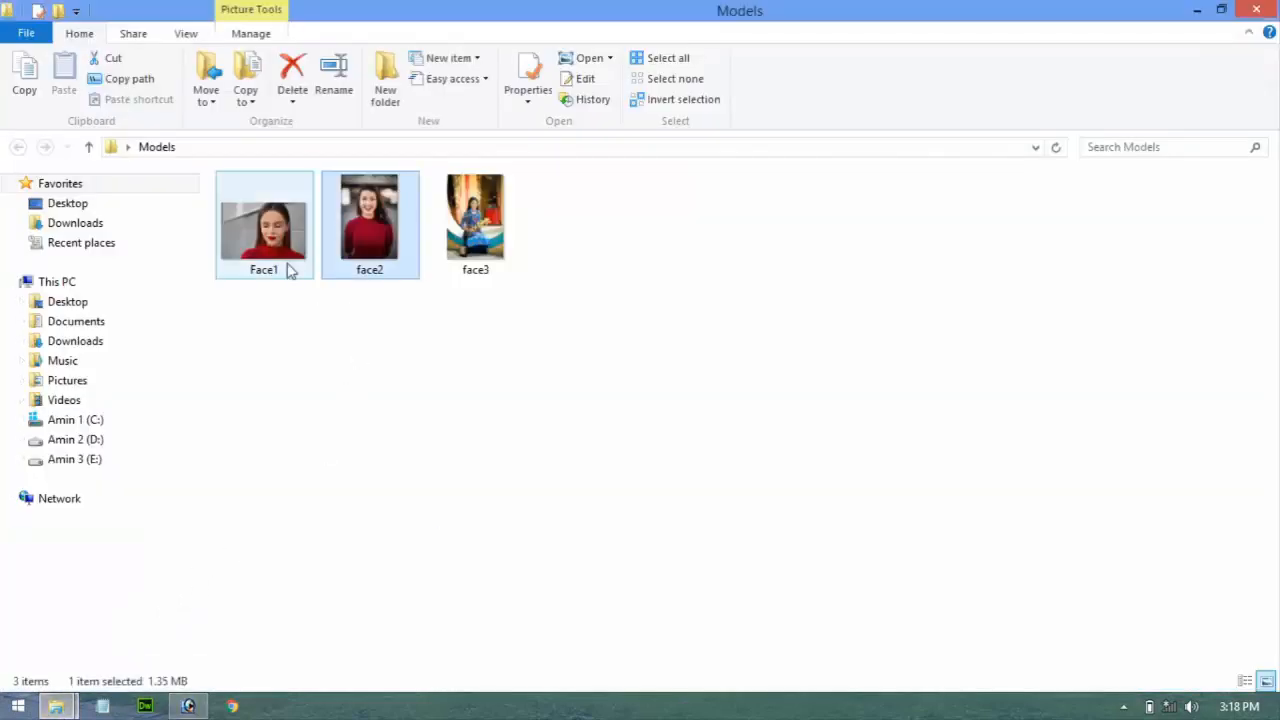
drag(289, 266, 343, 577)
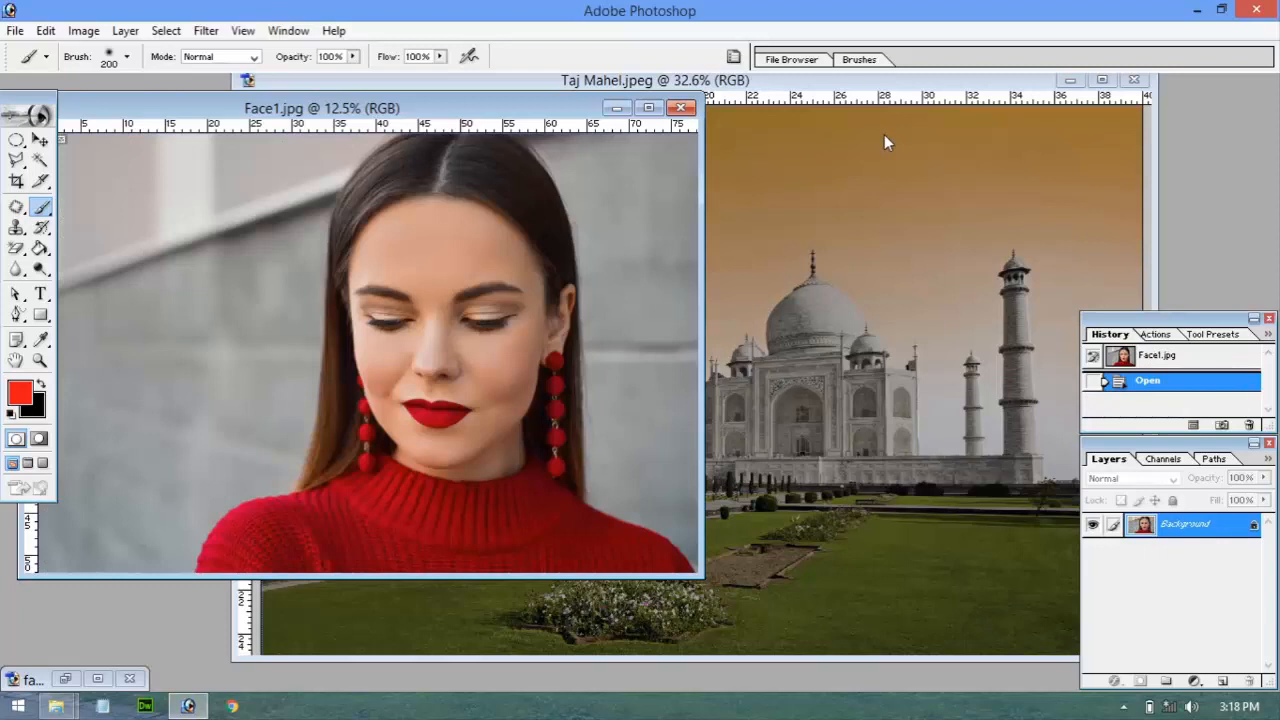
click(648, 107)
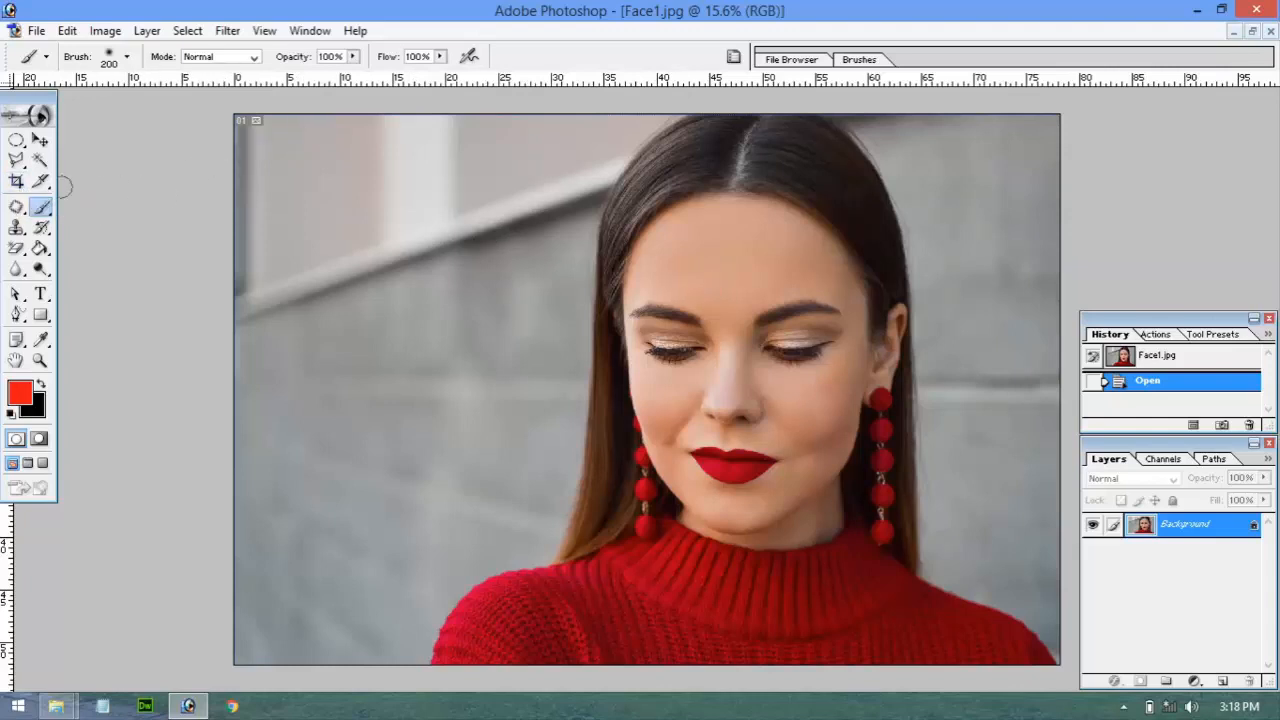
Crop Face1.jpg to remove the empty wall beside the woman's hair and a thin strip along the opposite edge
click(18, 182)
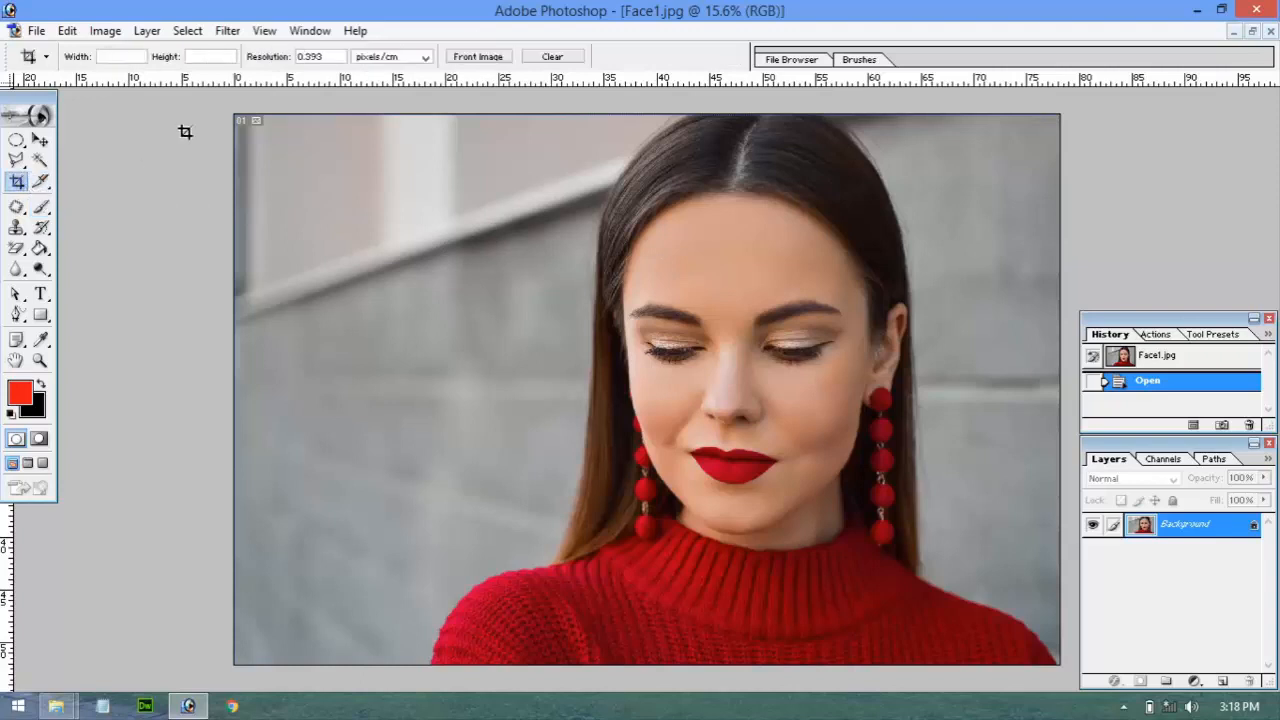
drag(252, 130, 1158, 710)
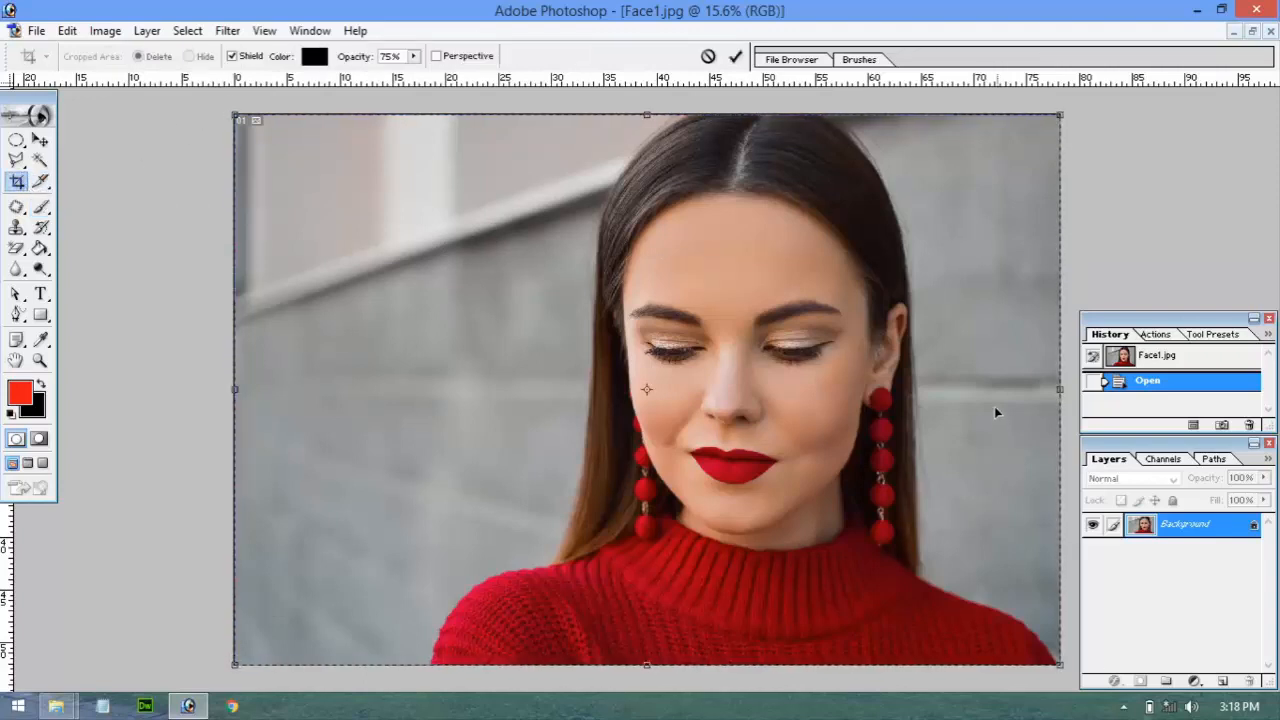
drag(238, 389, 416, 393)
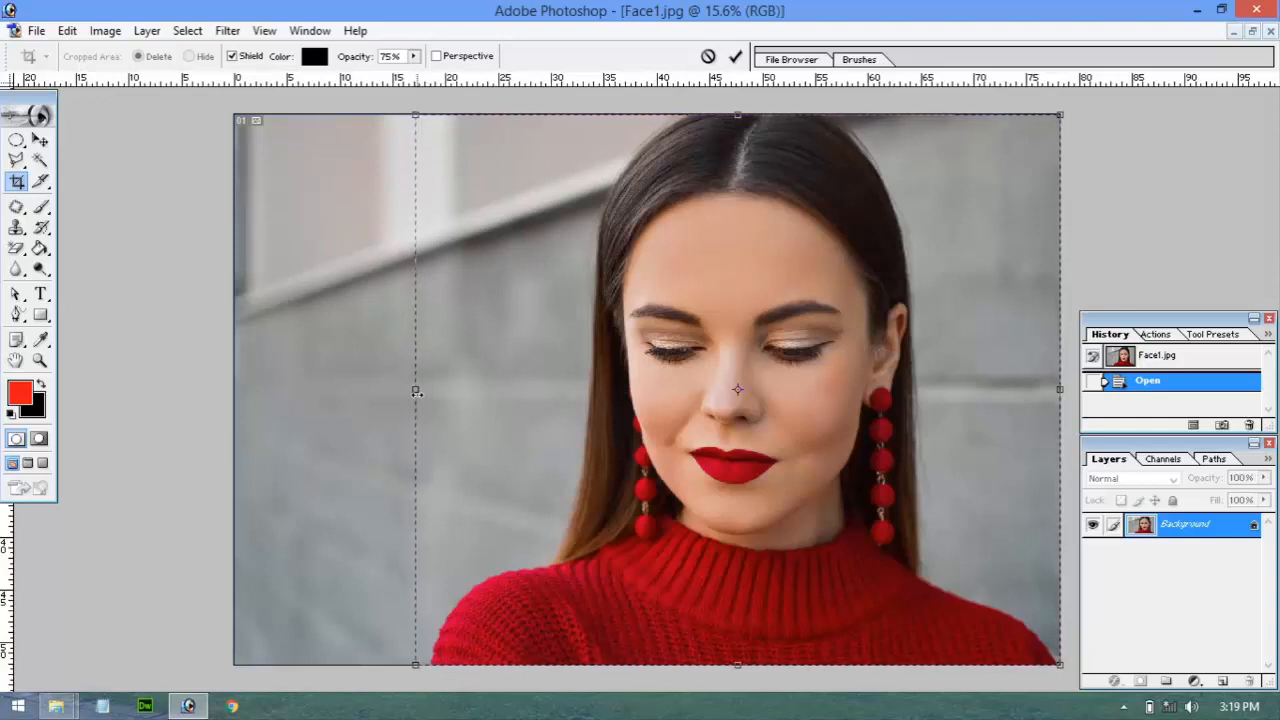
drag(416, 392, 421, 393)
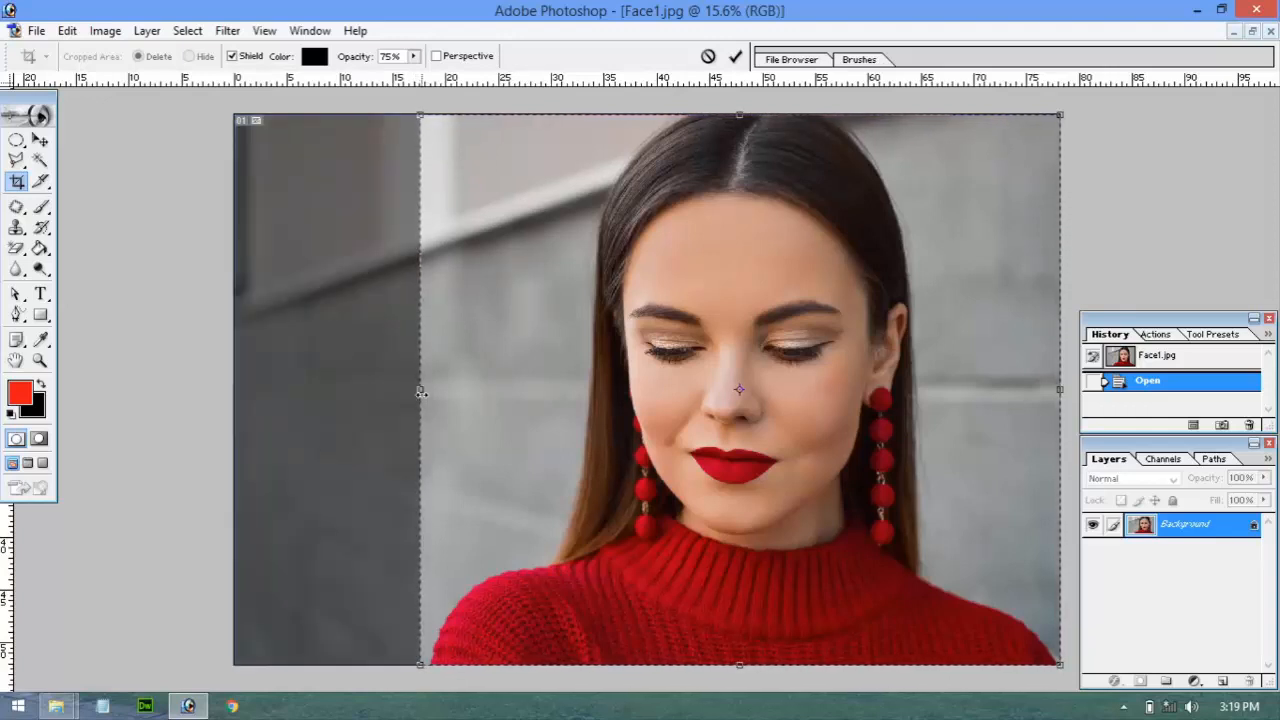
drag(1062, 390, 1053, 390)
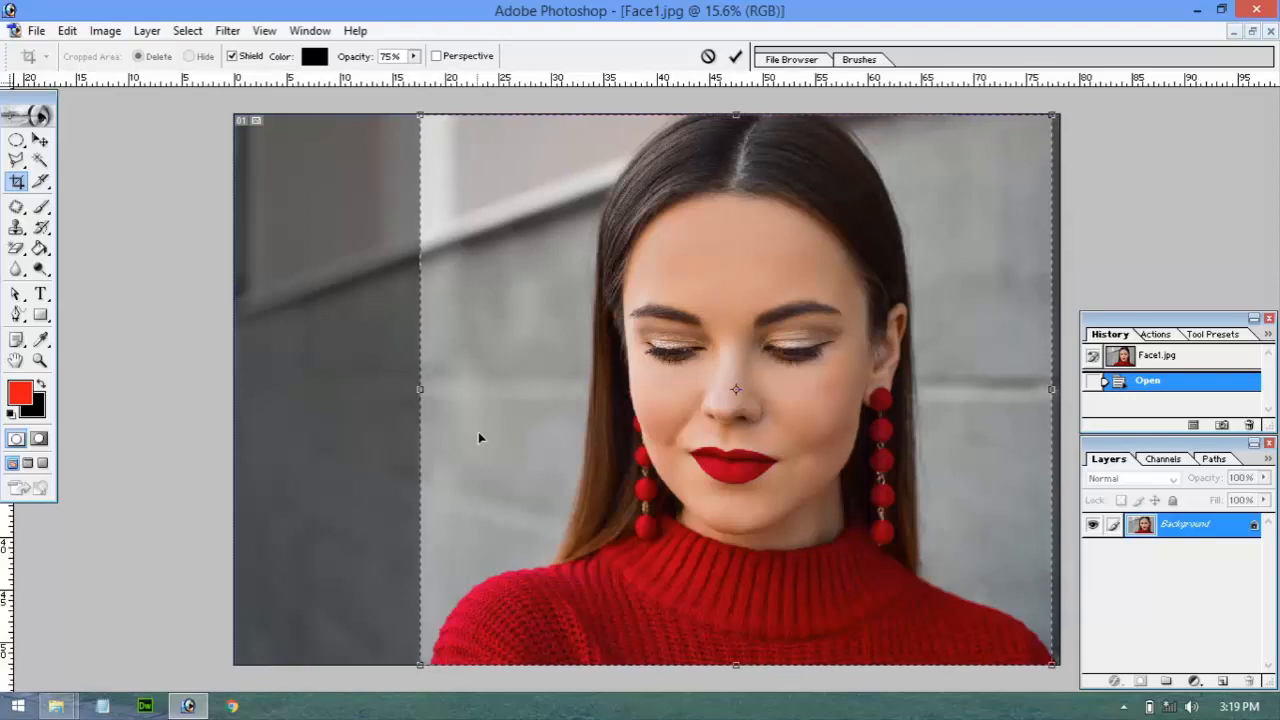
drag(736, 664, 736, 662)
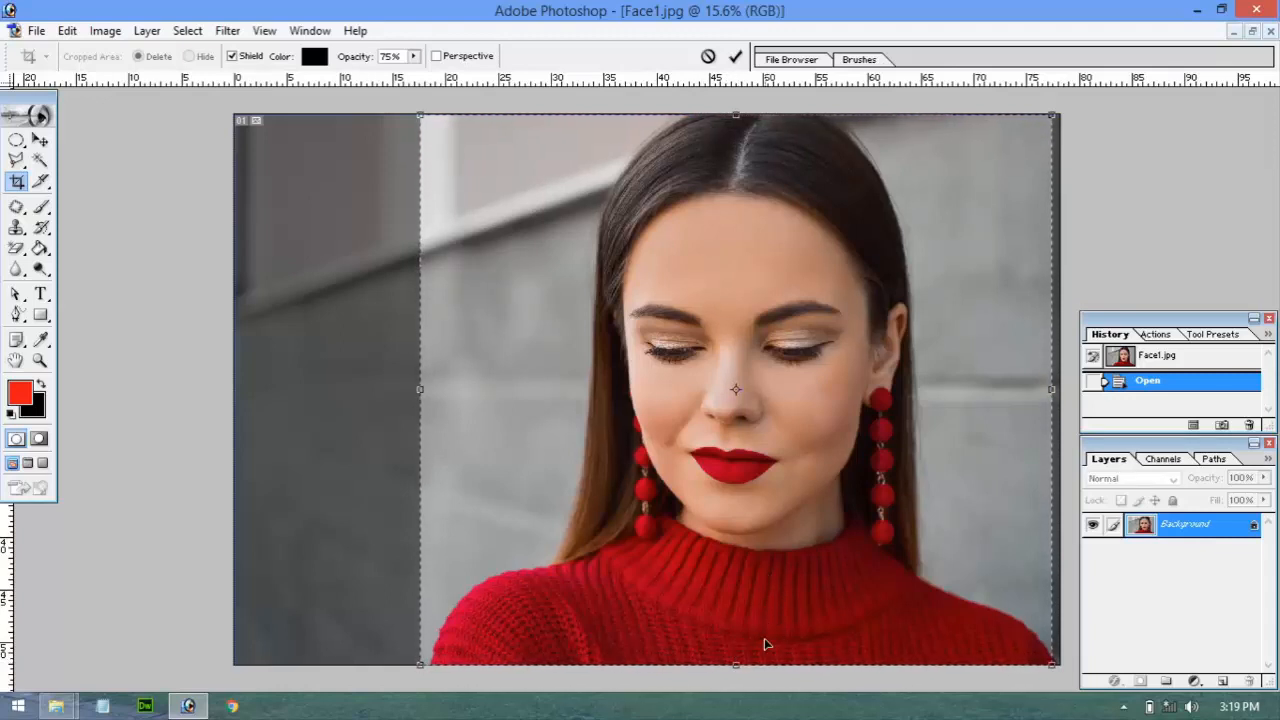
key(Return)
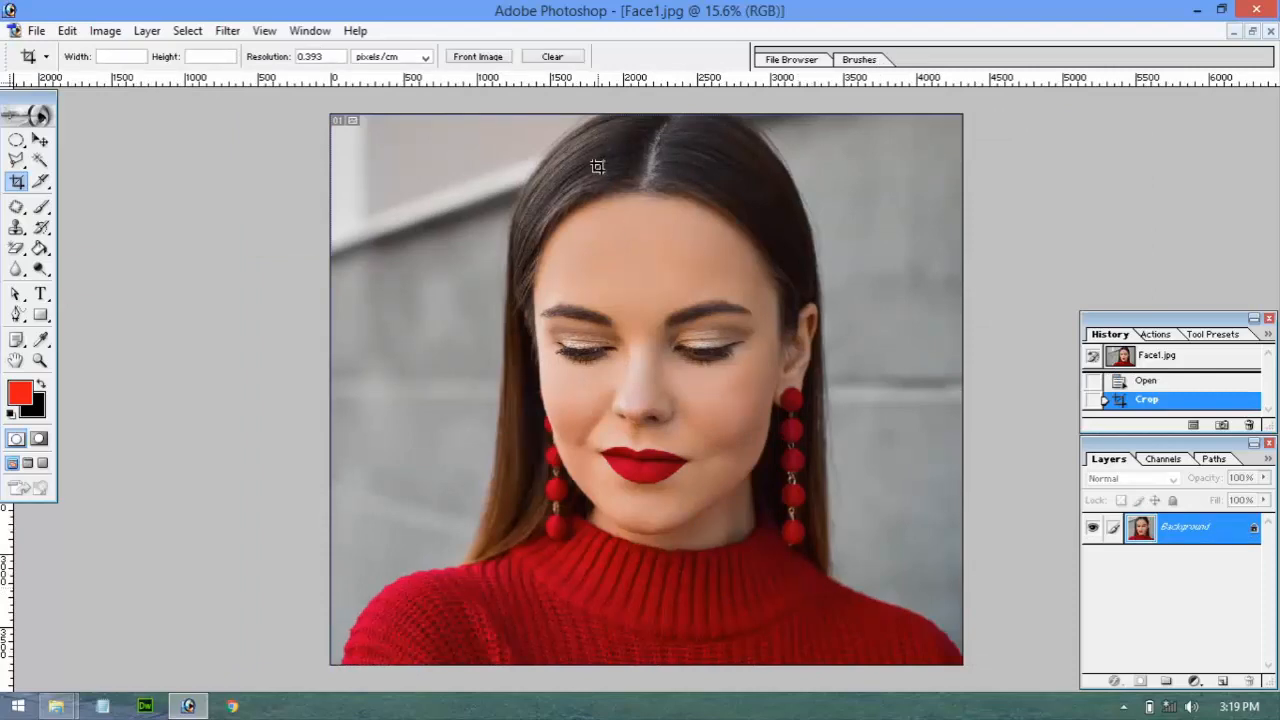
Open Image Size for the cropped Face1.jpg and examine its pixel width and height
click(112, 33)
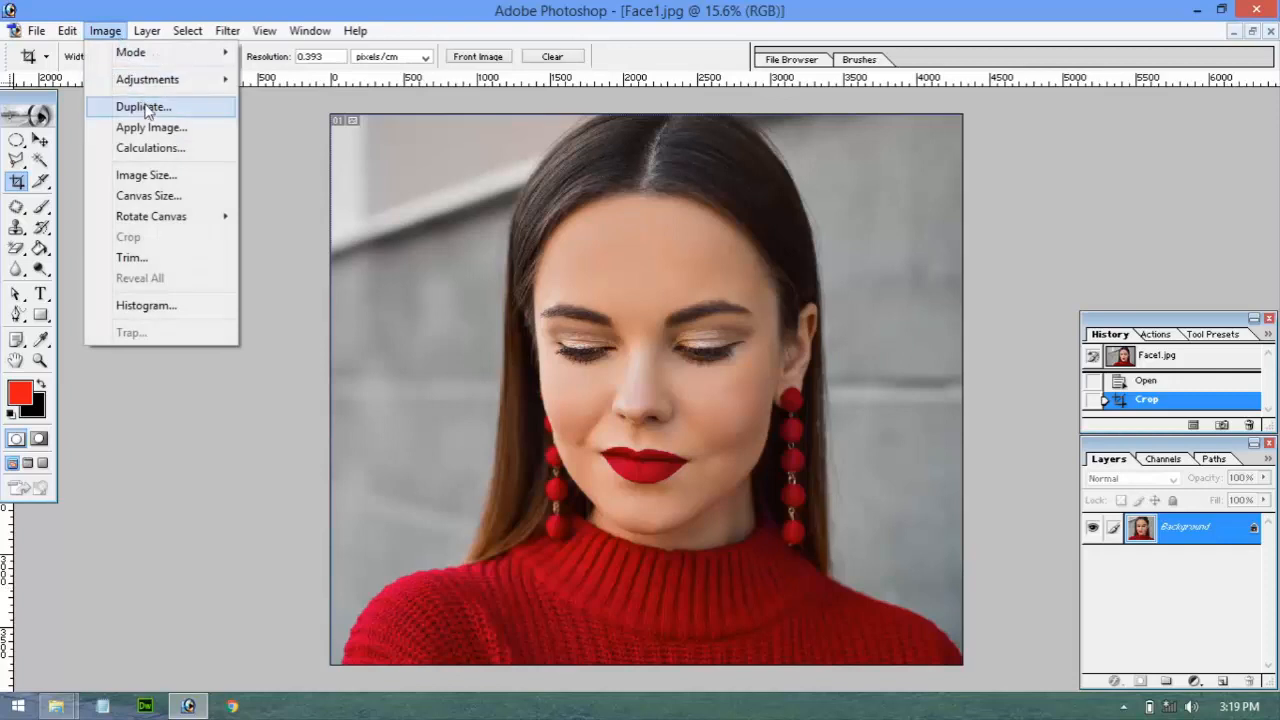
click(162, 176)
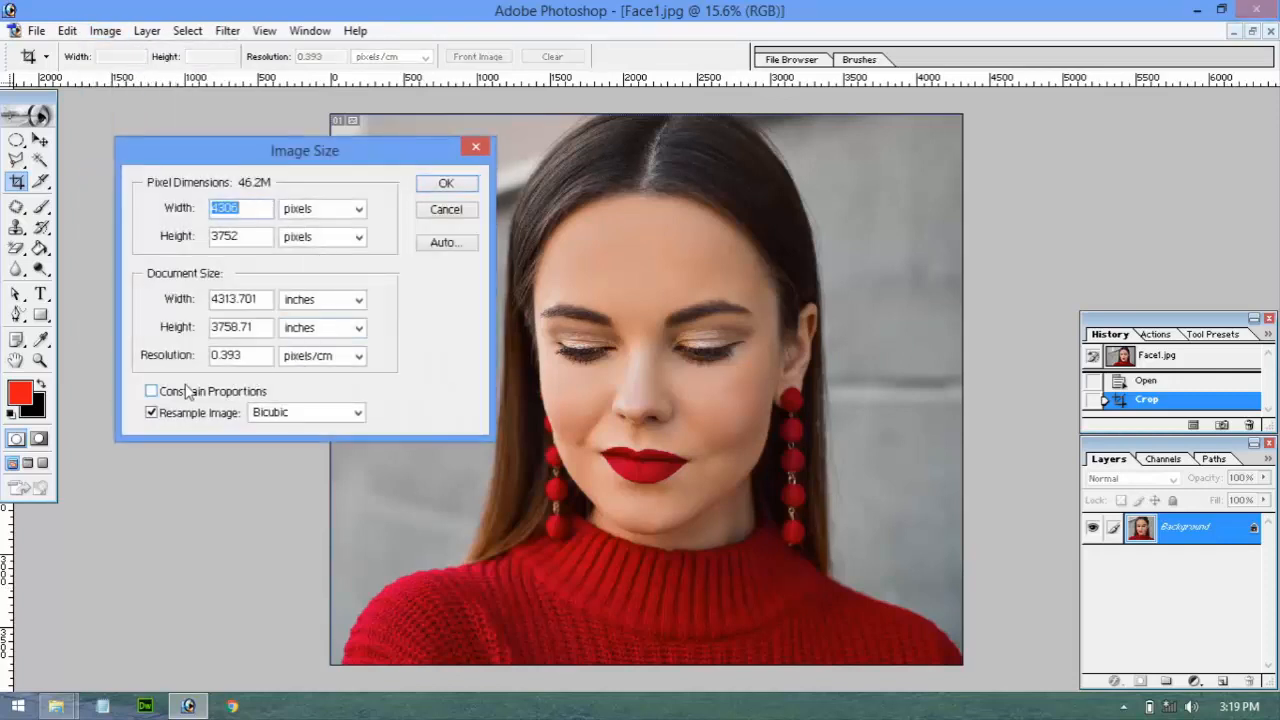
click(266, 207)
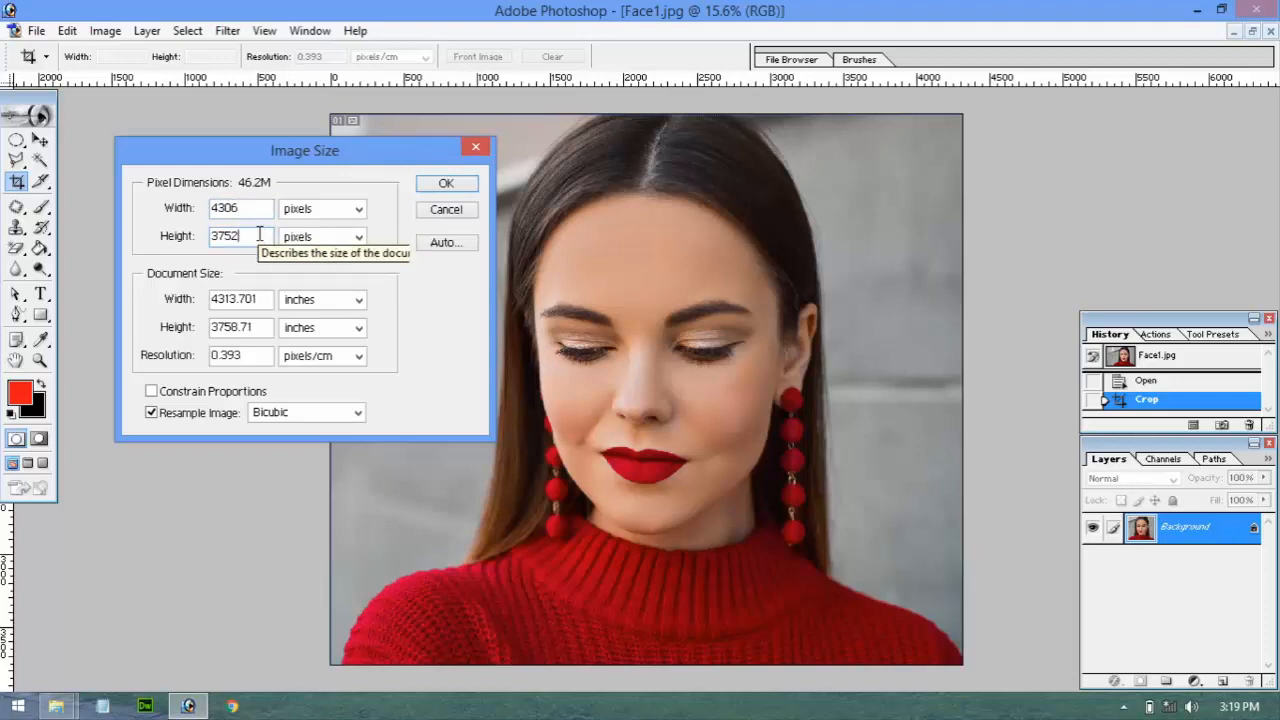
click(260, 236)
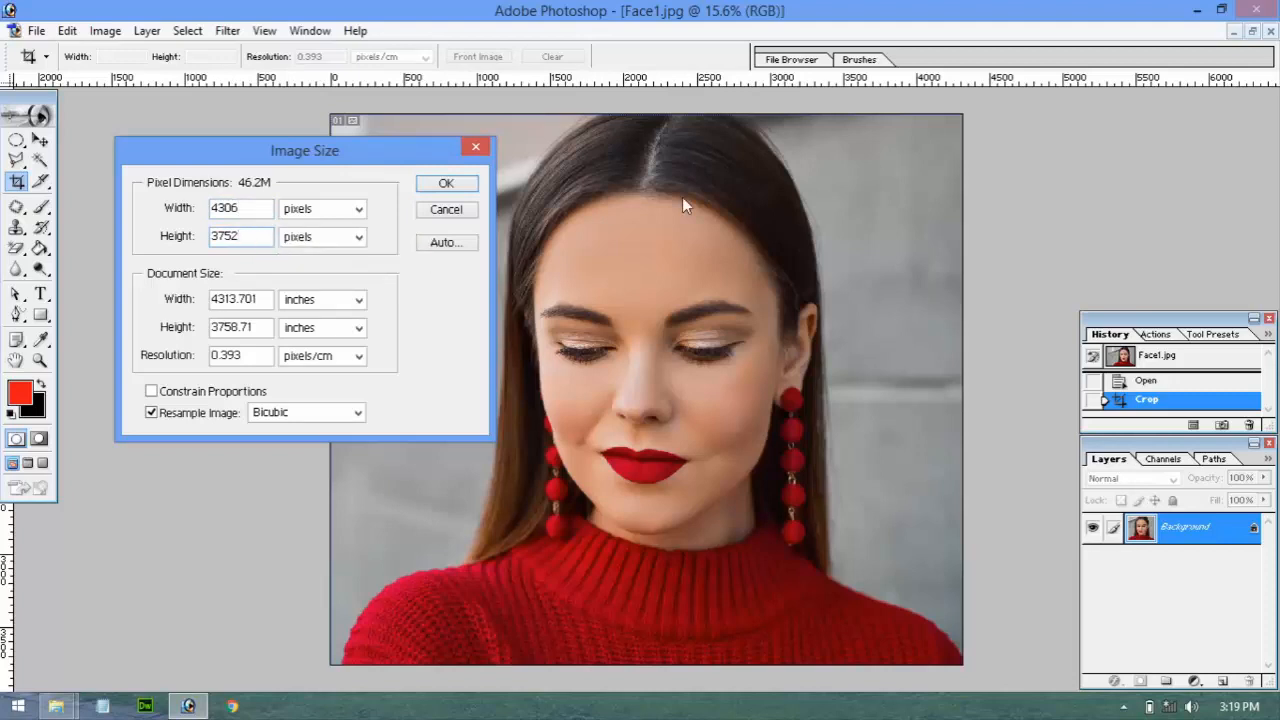
Switch to the Models folder and inspect the Face1 photo's lips and eyes close up in Windows Photo Viewer
click(1205, 9)
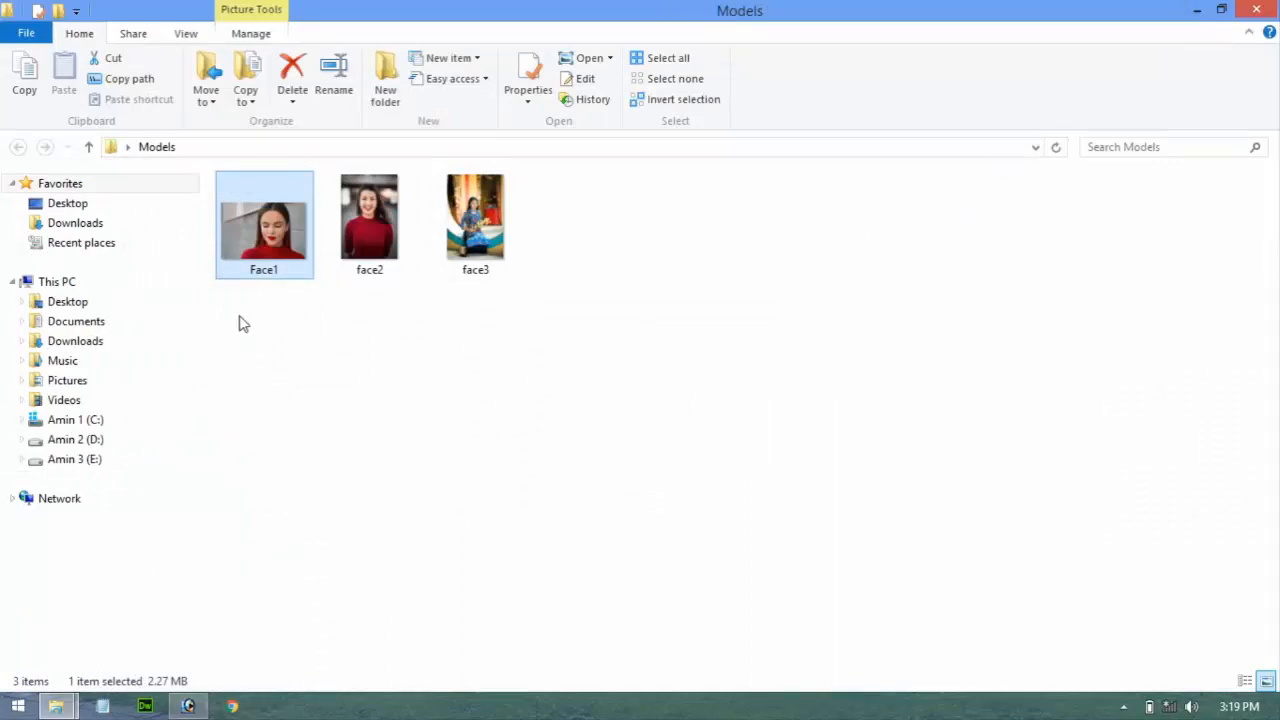
double_click(260, 232)
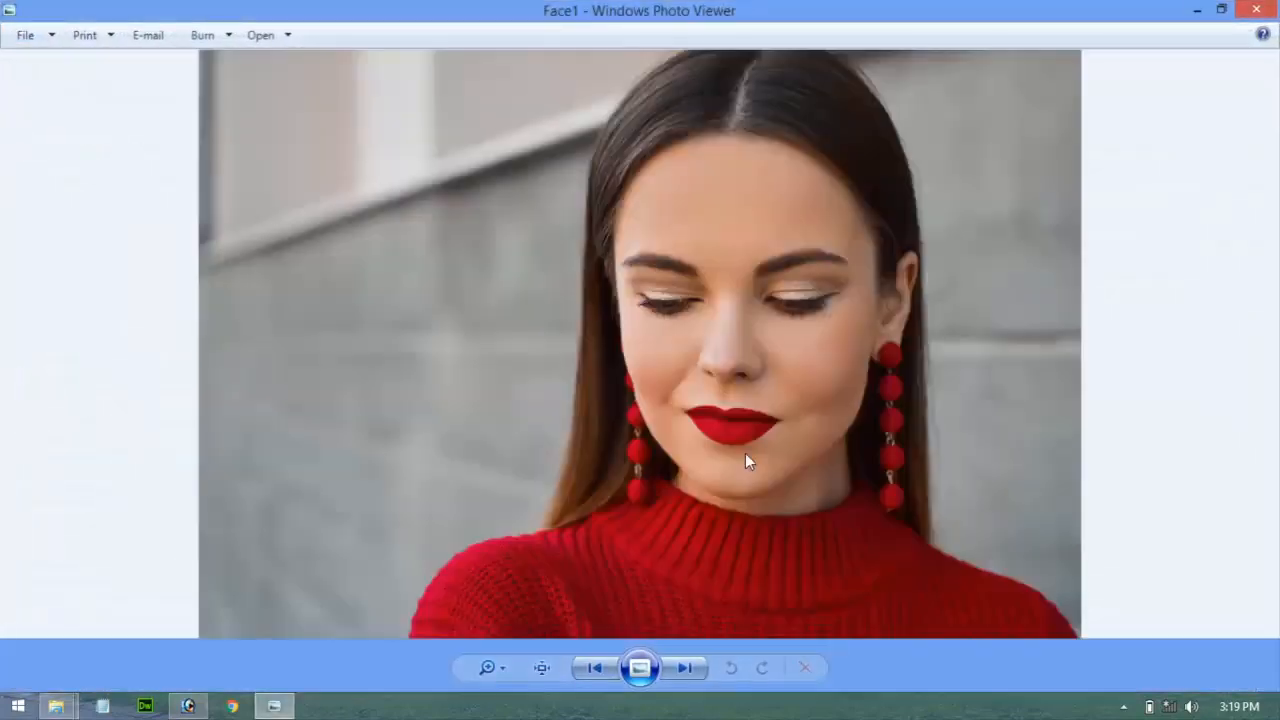
scroll(745, 453, up, 5)
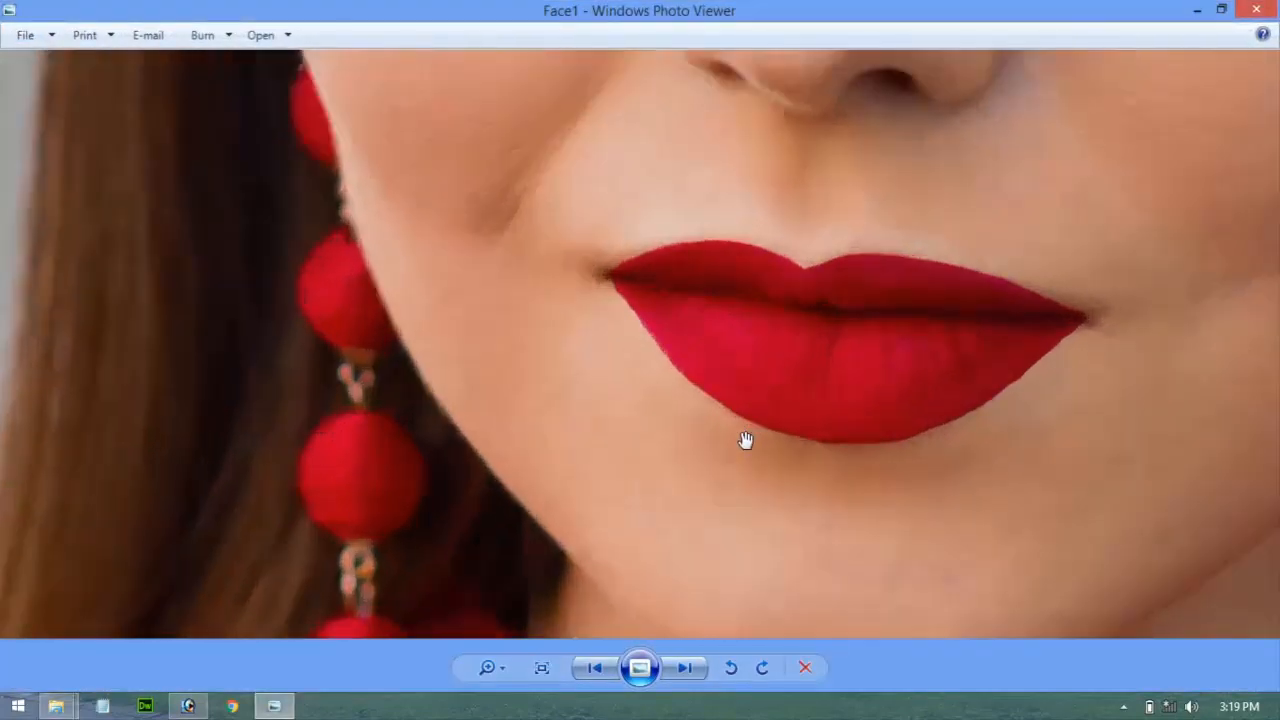
drag(849, 249, 767, 657)
drag(811, 312, 757, 534)
drag(947, 212, 900, 408)
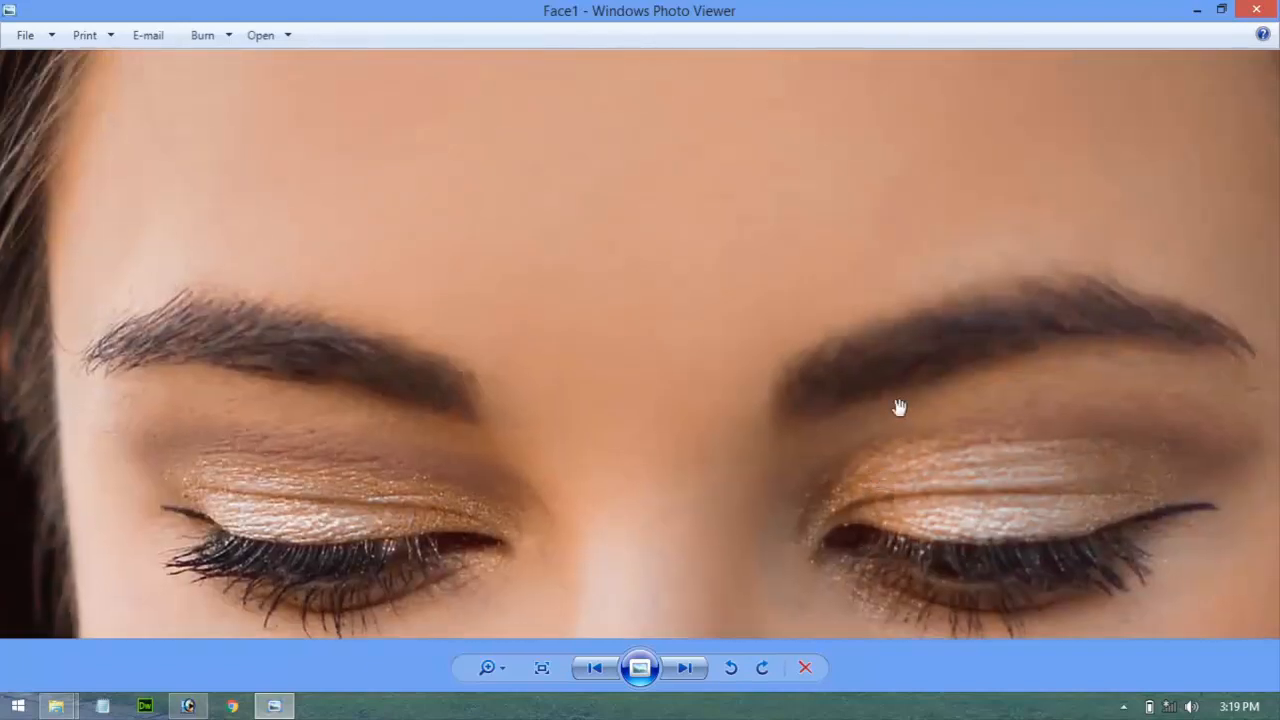
click(1268, 9)
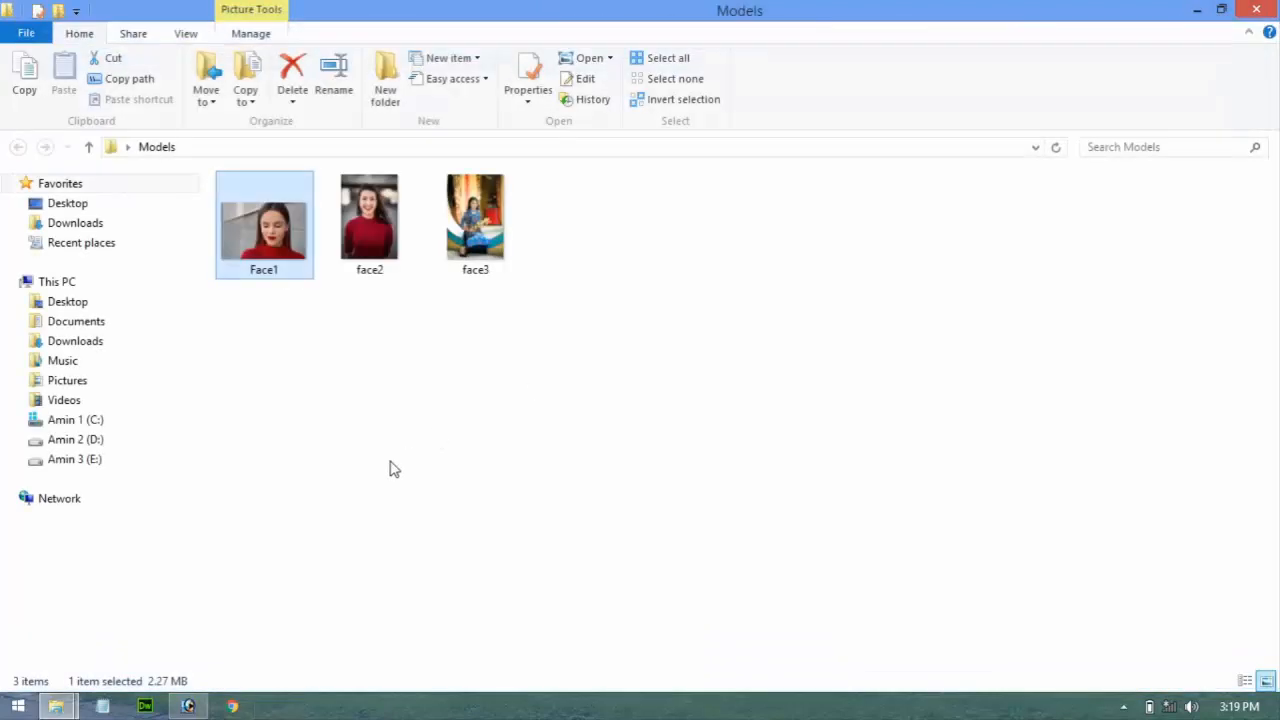
click(277, 228)
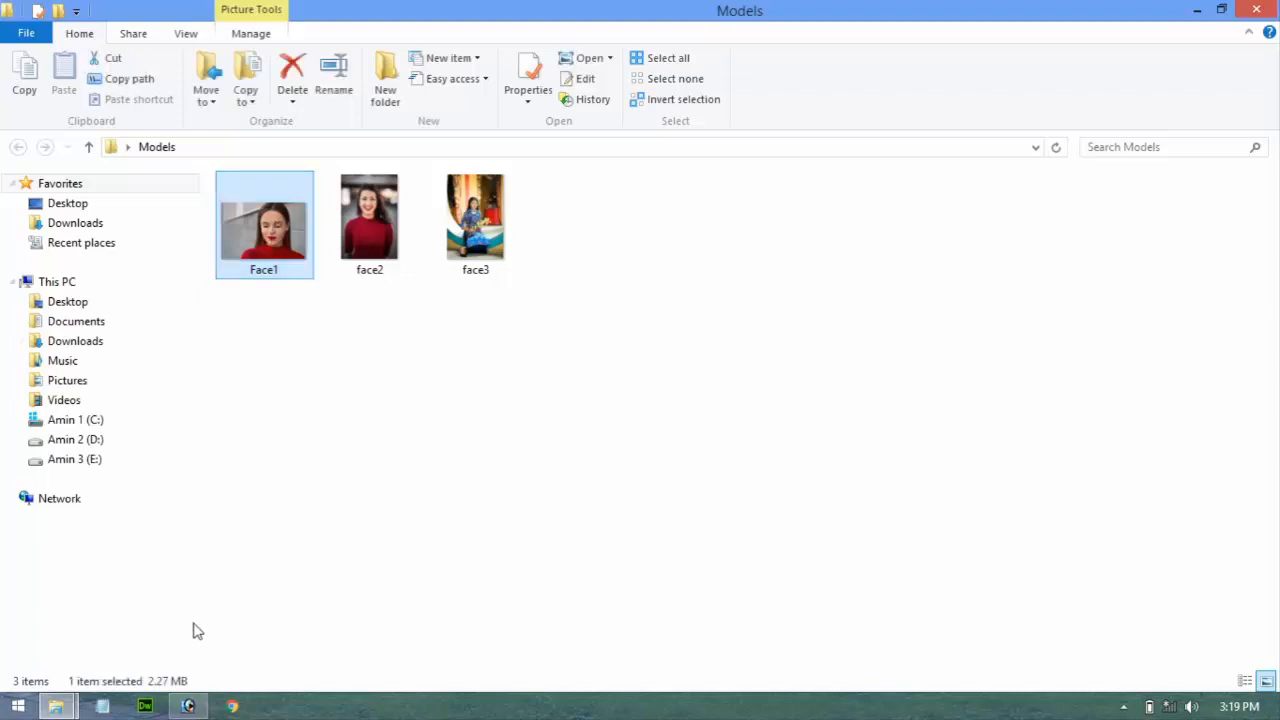
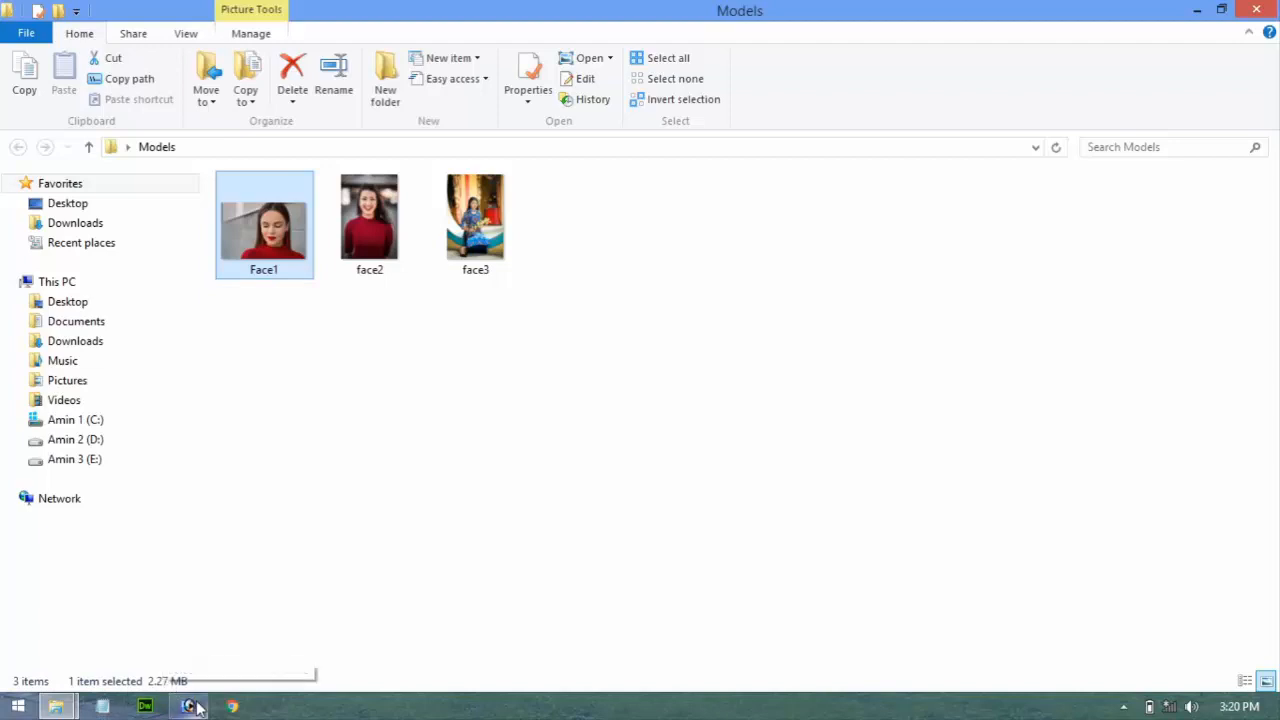
Return to Photoshop and dismiss Image Size for Face1.jpg without changes
mouse_move(195, 707)
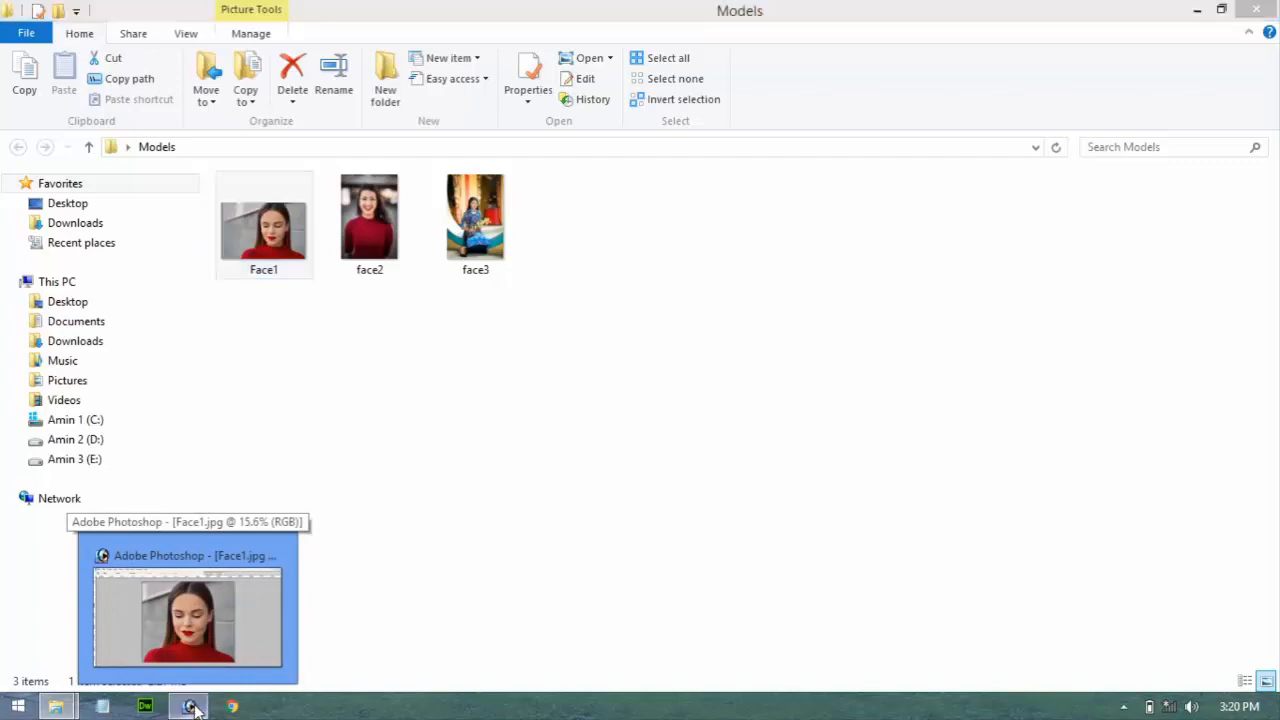
click(195, 630)
click(446, 209)
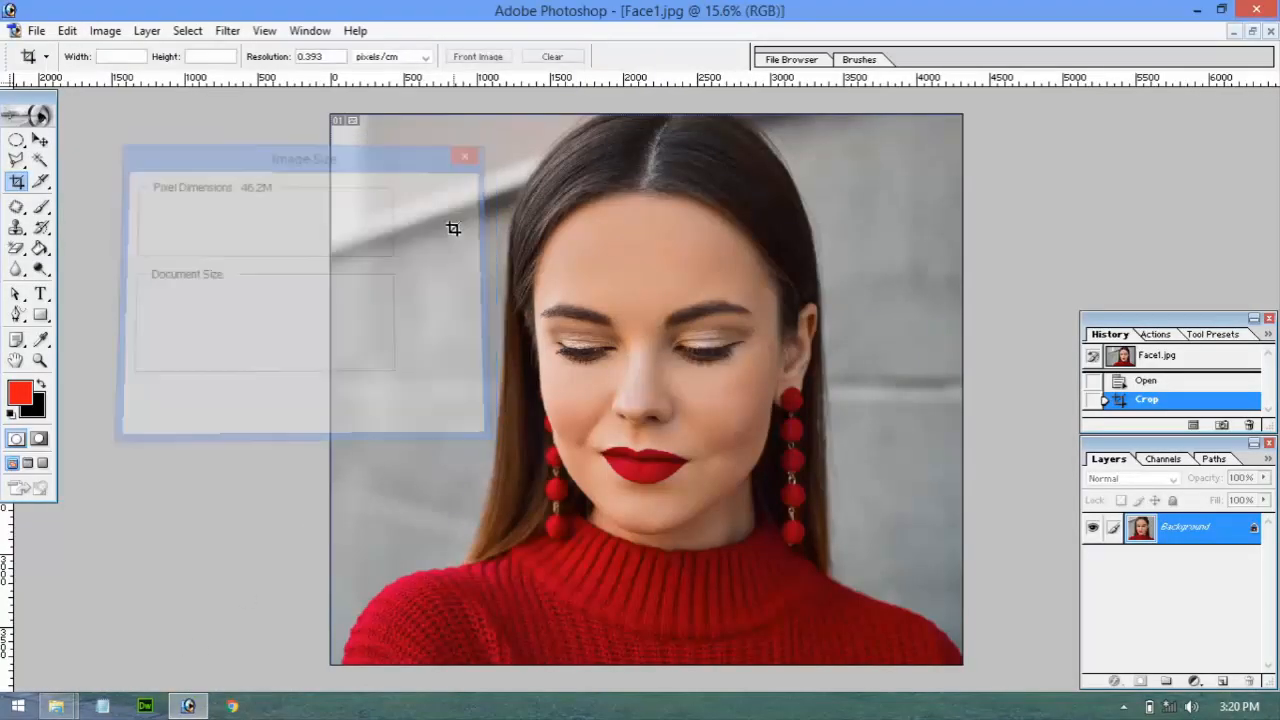
Put Face1.jpg aside, close Taj Mahel.jpeg without saving, and show face2.jpg maximized and fitted to the screen
click(1234, 31)
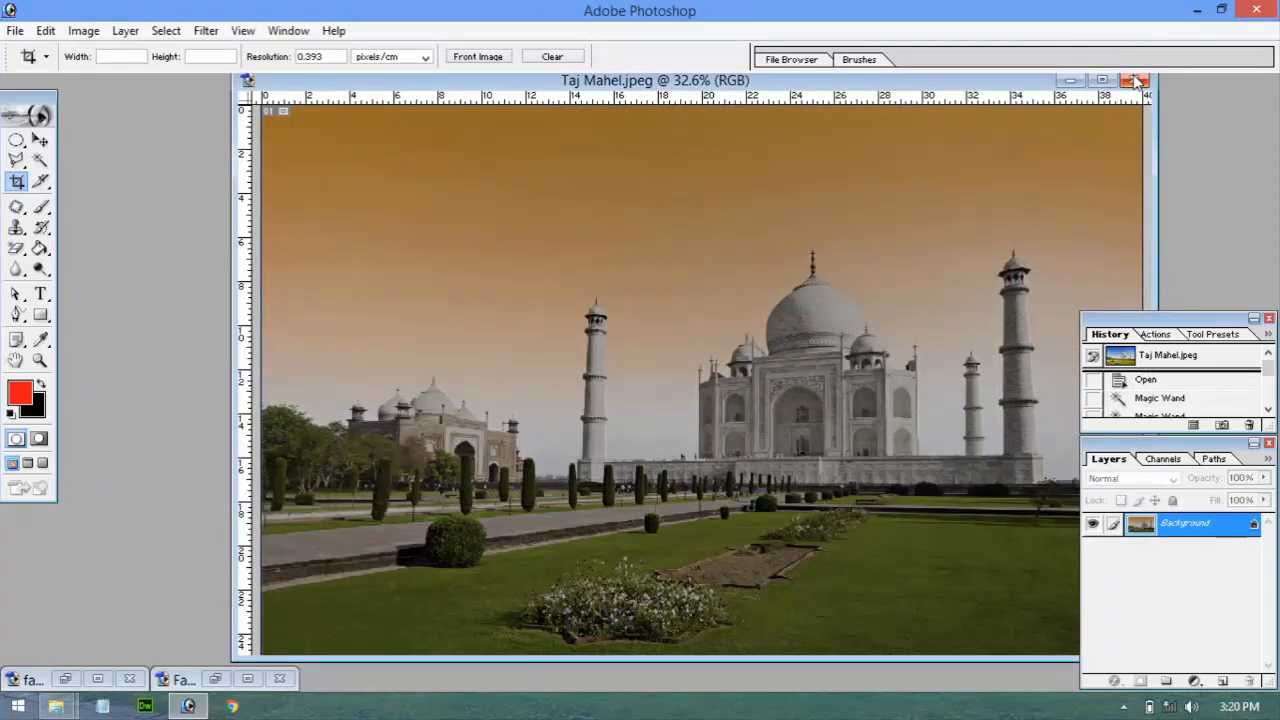
click(1134, 79)
click(642, 282)
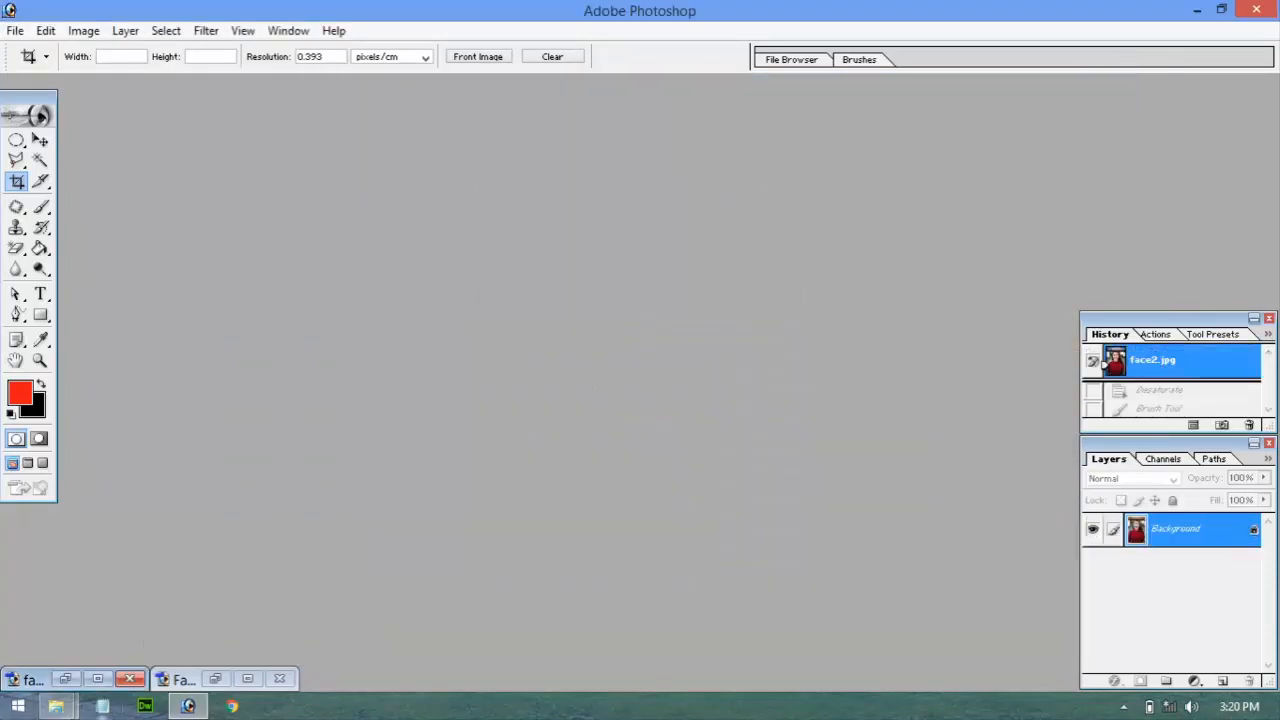
click(97, 679)
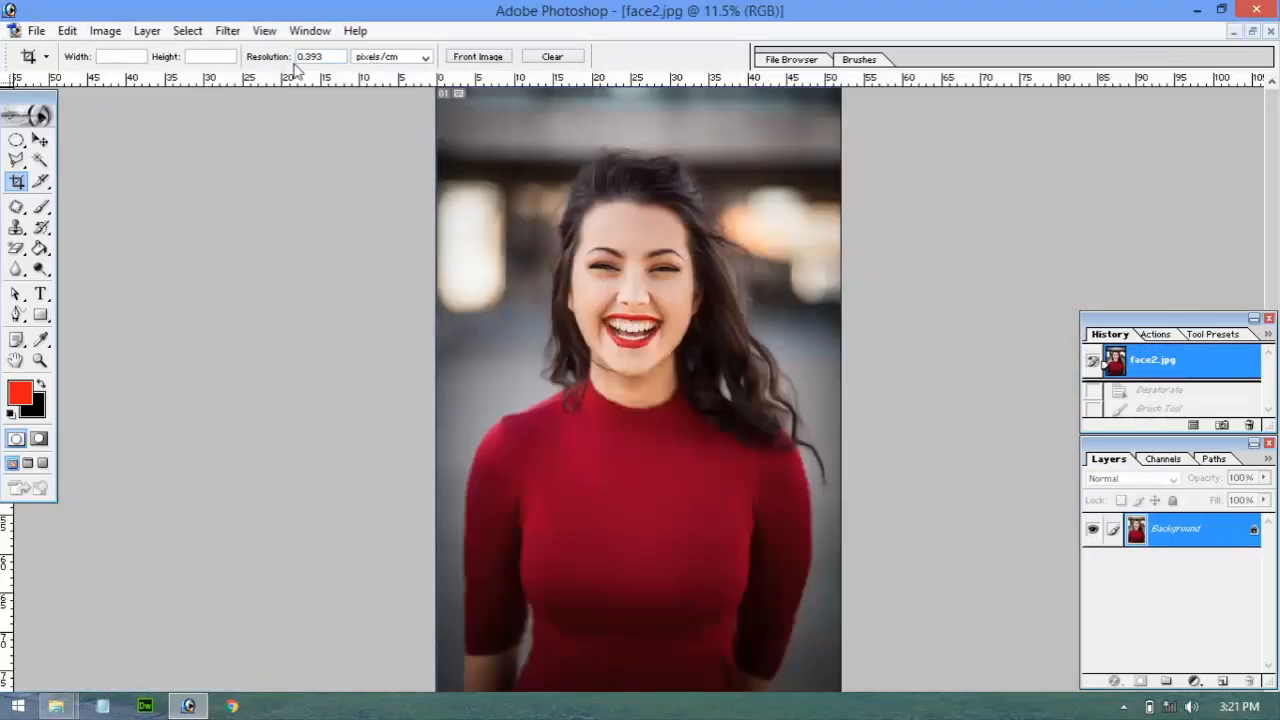
key(ctrl+0)
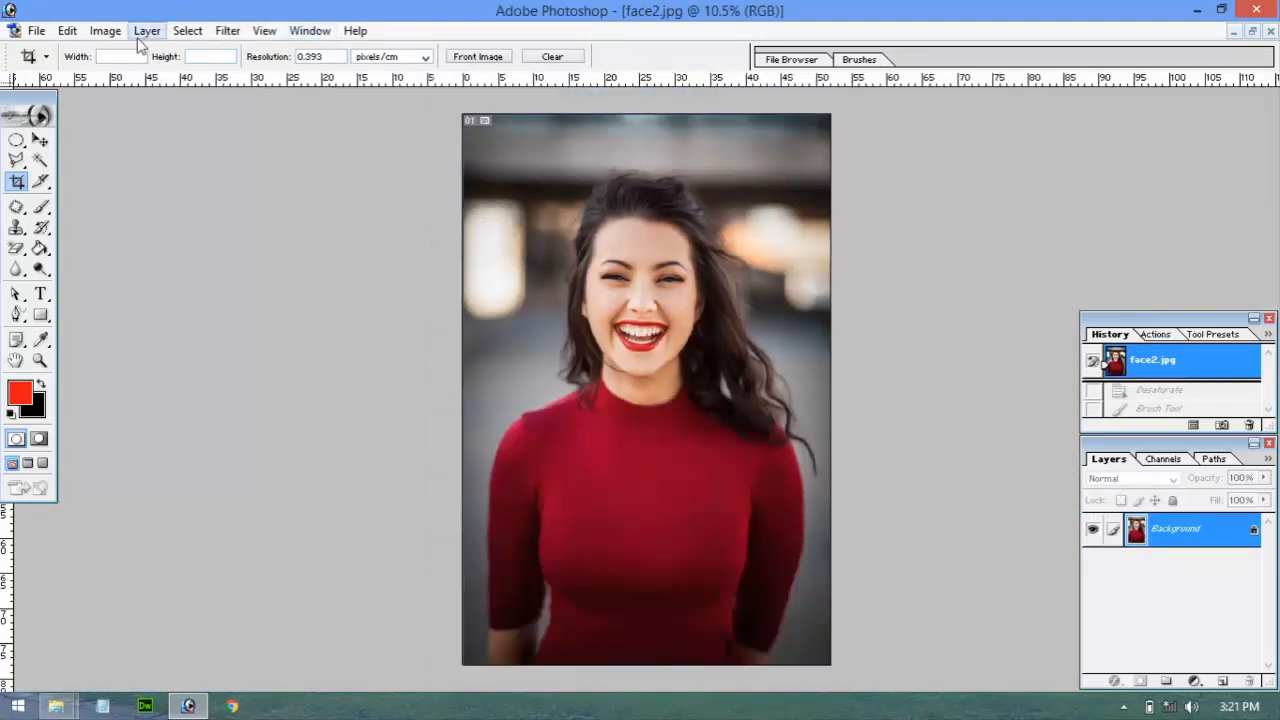
Try resolutions of 300 and 72 pixels/inch and Constrain Proportions in face2.jpg's Image Size, and cancel without changes
click(107, 31)
click(155, 178)
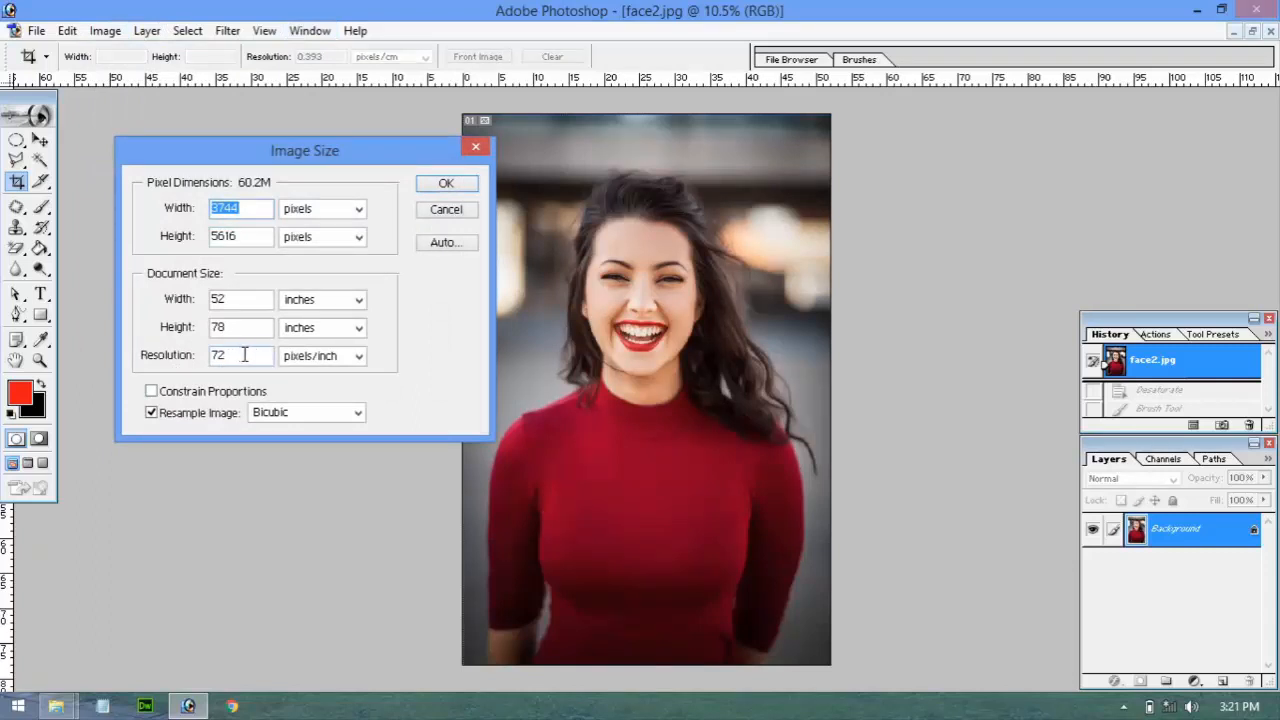
drag(244, 355, 211, 357)
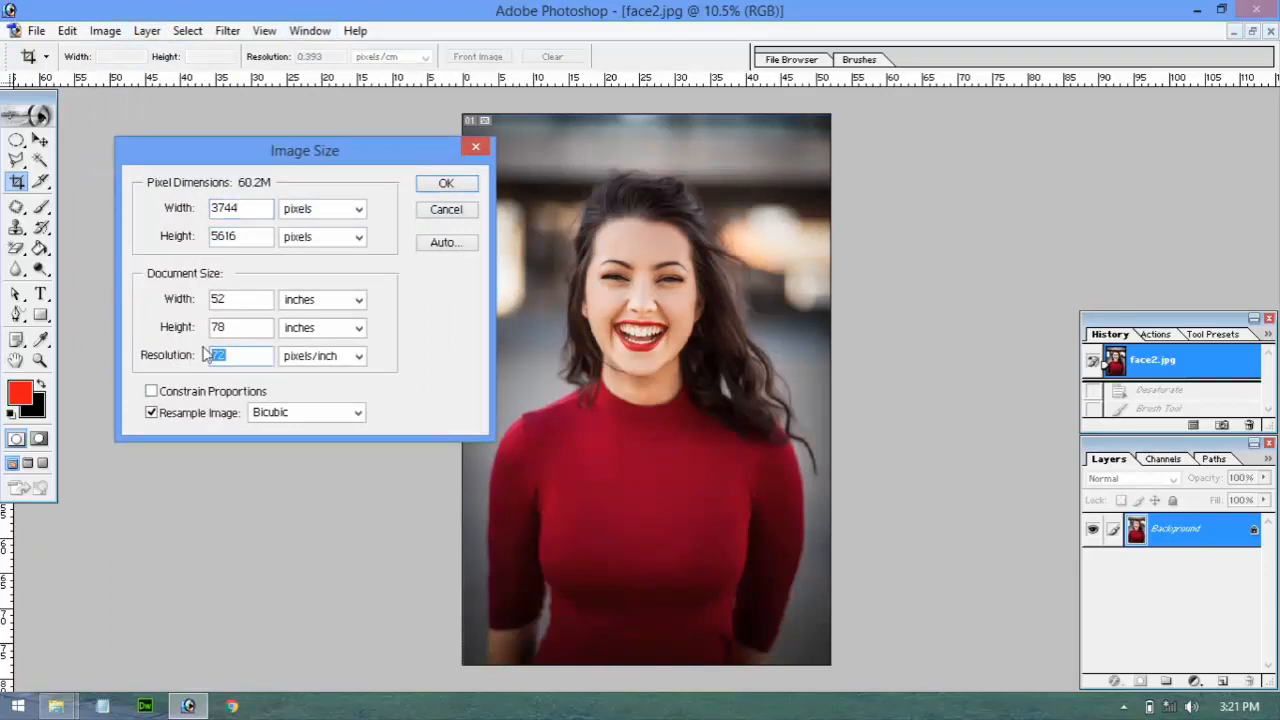
text(300)
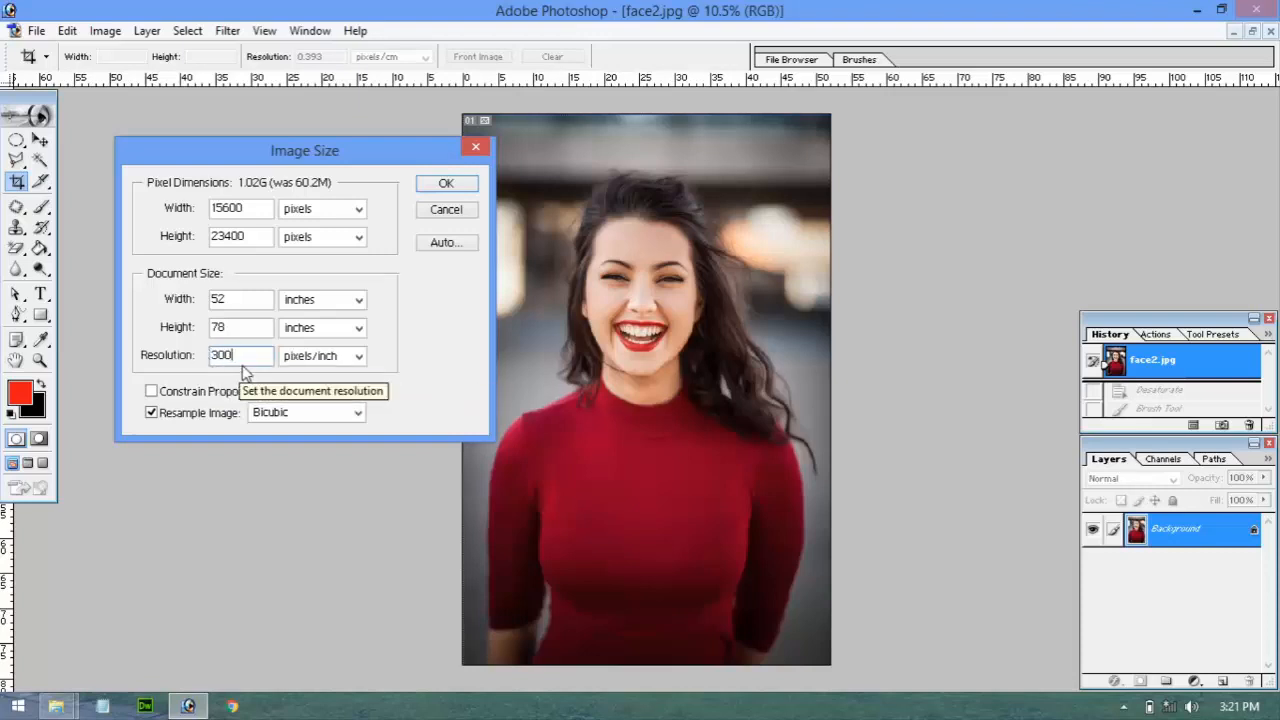
key(BackSpace)
key(BackSpace)
key(BackSpace)
text(72)
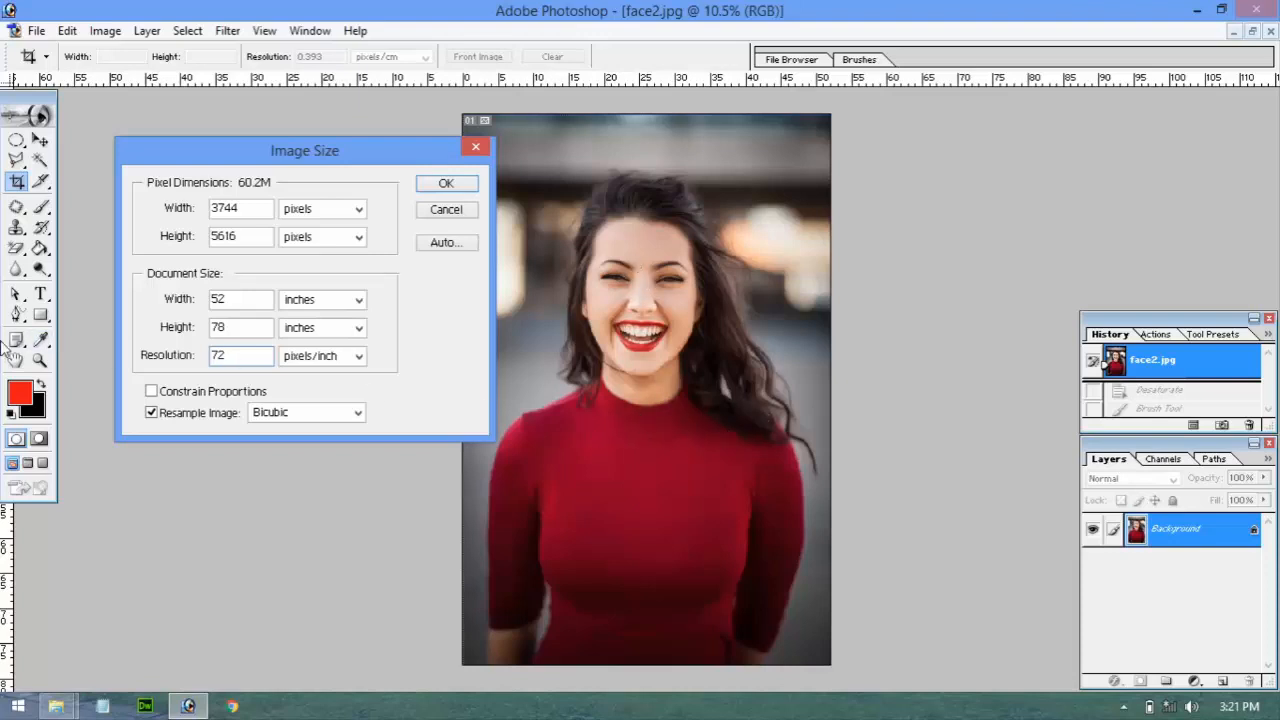
click(151, 392)
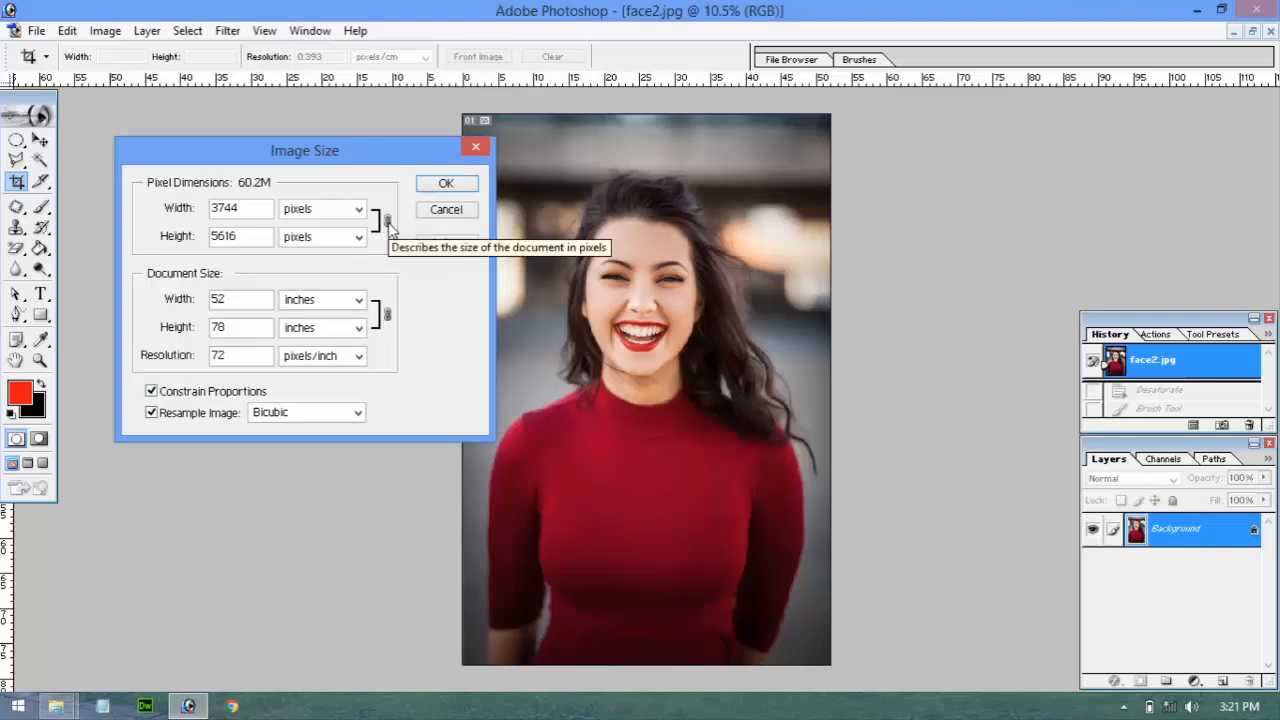
click(446, 209)
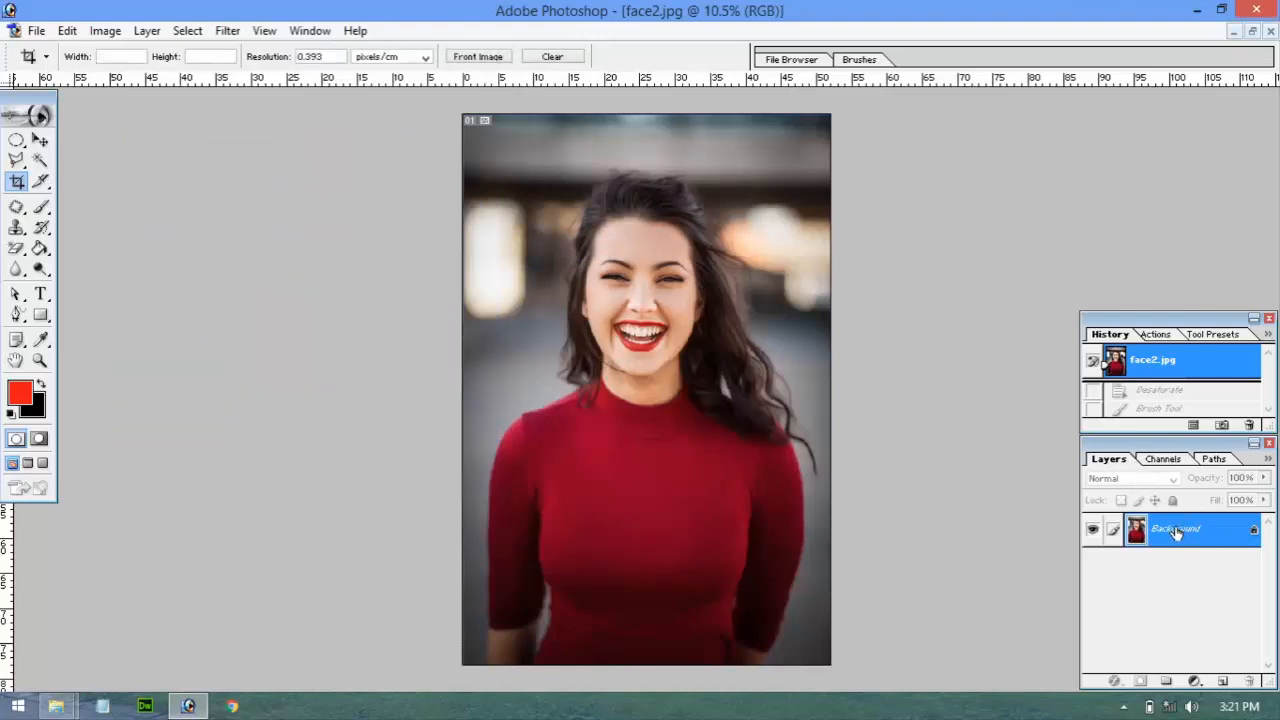
Convert the locked Background of face2.jpg into a regular layer
double_click(1178, 530)
click(796, 326)
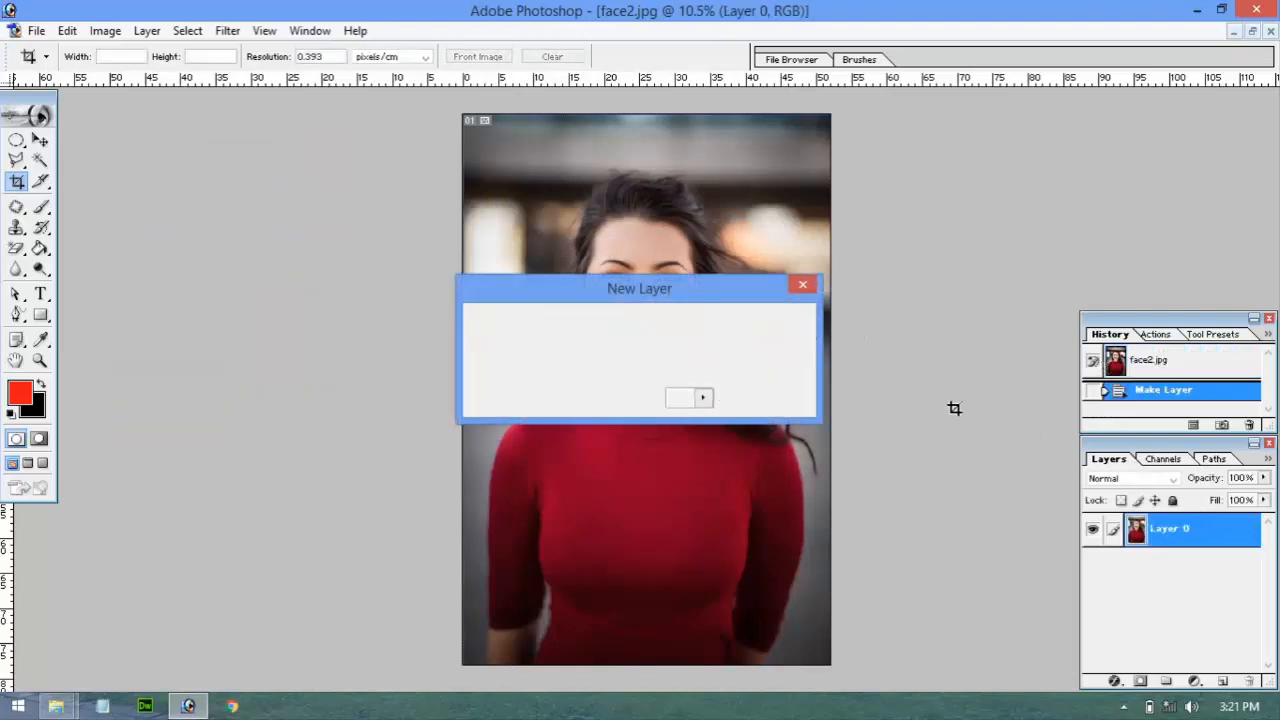
Try Free Transform on the portrait layer, squashing it to about 21.5% height and rescaling to about 81.6% by 72.4%, and undo the scaling
key(ctrl+t)
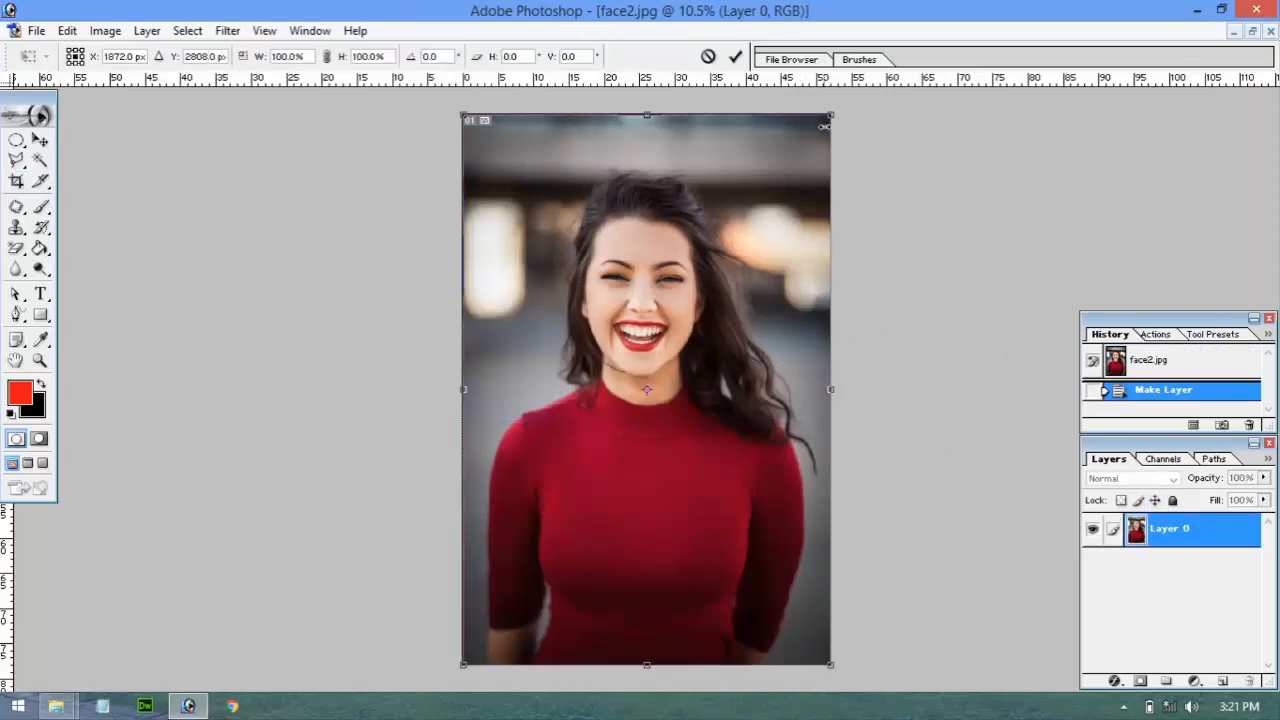
drag(830, 115, 833, 547)
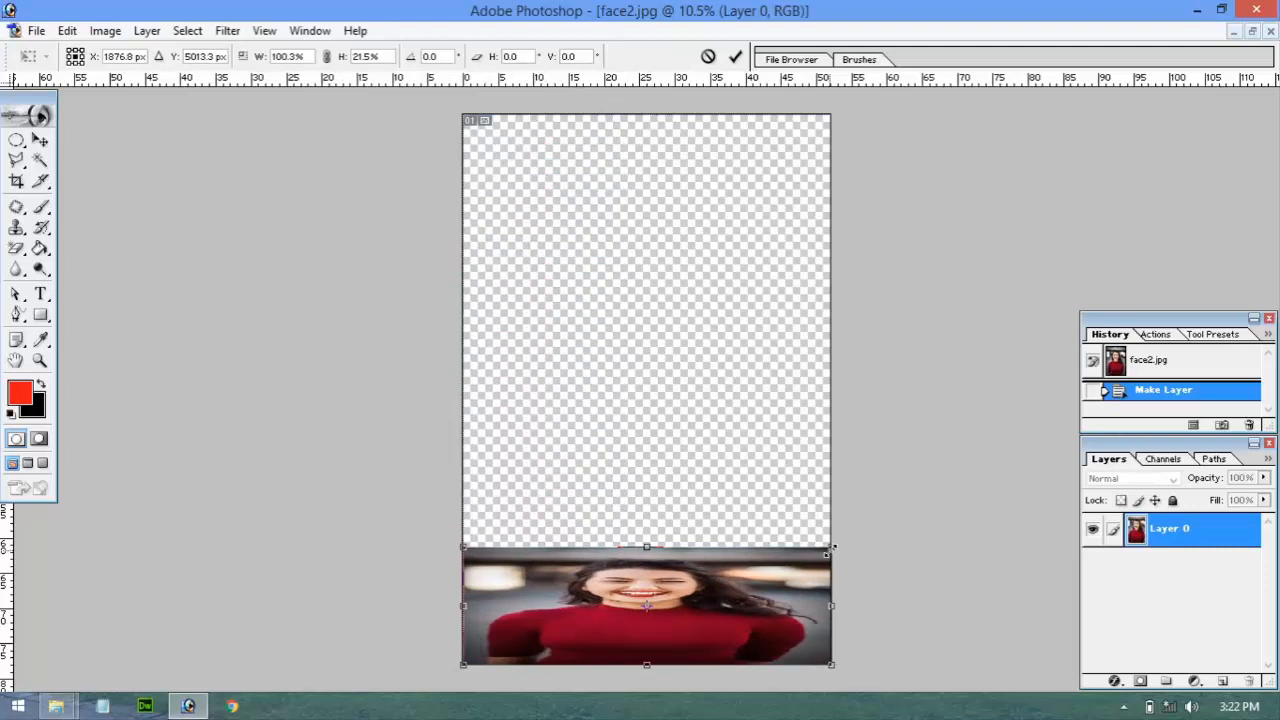
drag(833, 548, 762, 270)
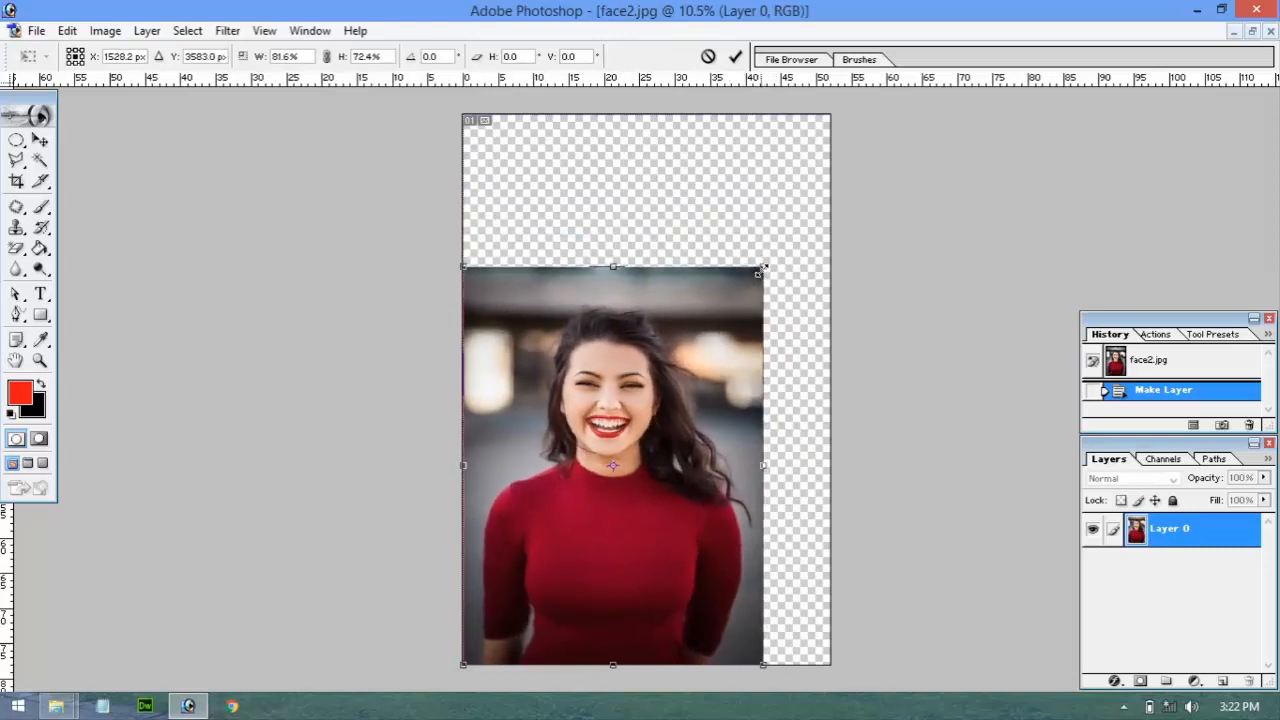
key(ctrl+z)
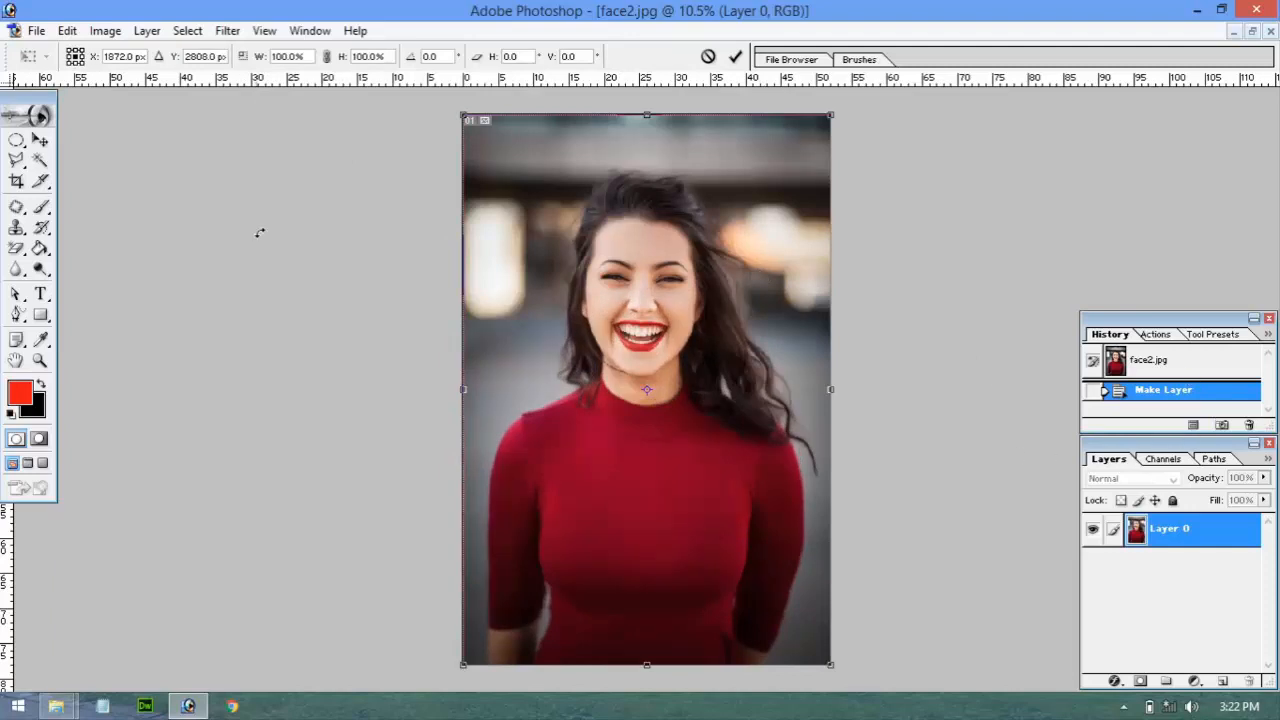
Cancel the Free Transform and revert face2.jpg to its originally opened state
key(Escape)
click(1150, 362)
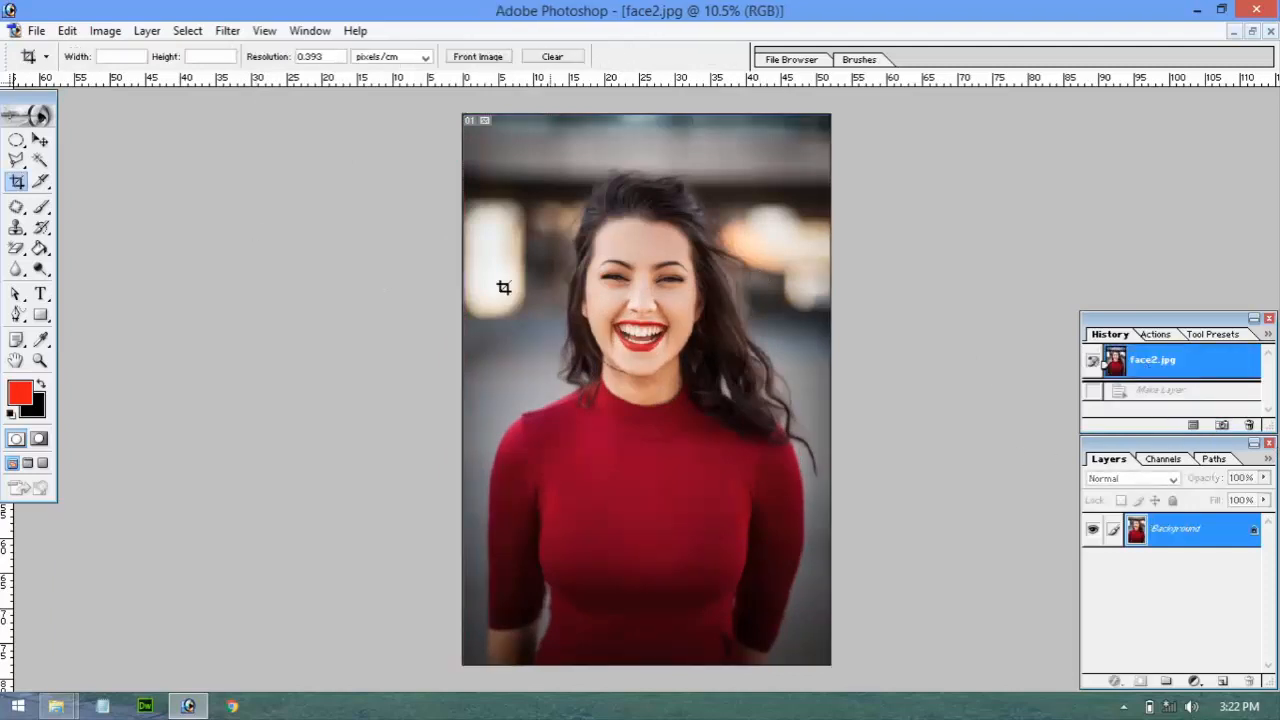
Enter a height of 1000 pixels in face2.jpg's Image Size settings with Constrain Proportions on
click(147, 31)
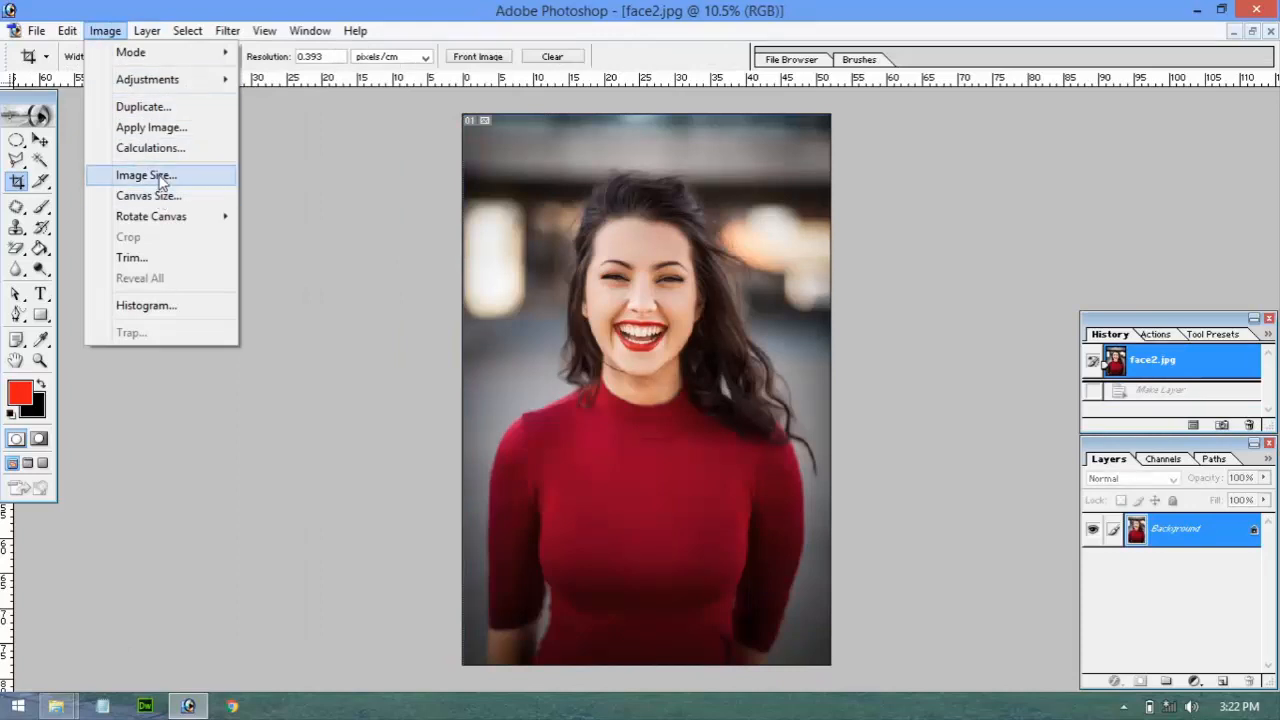
click(155, 176)
click(203, 391)
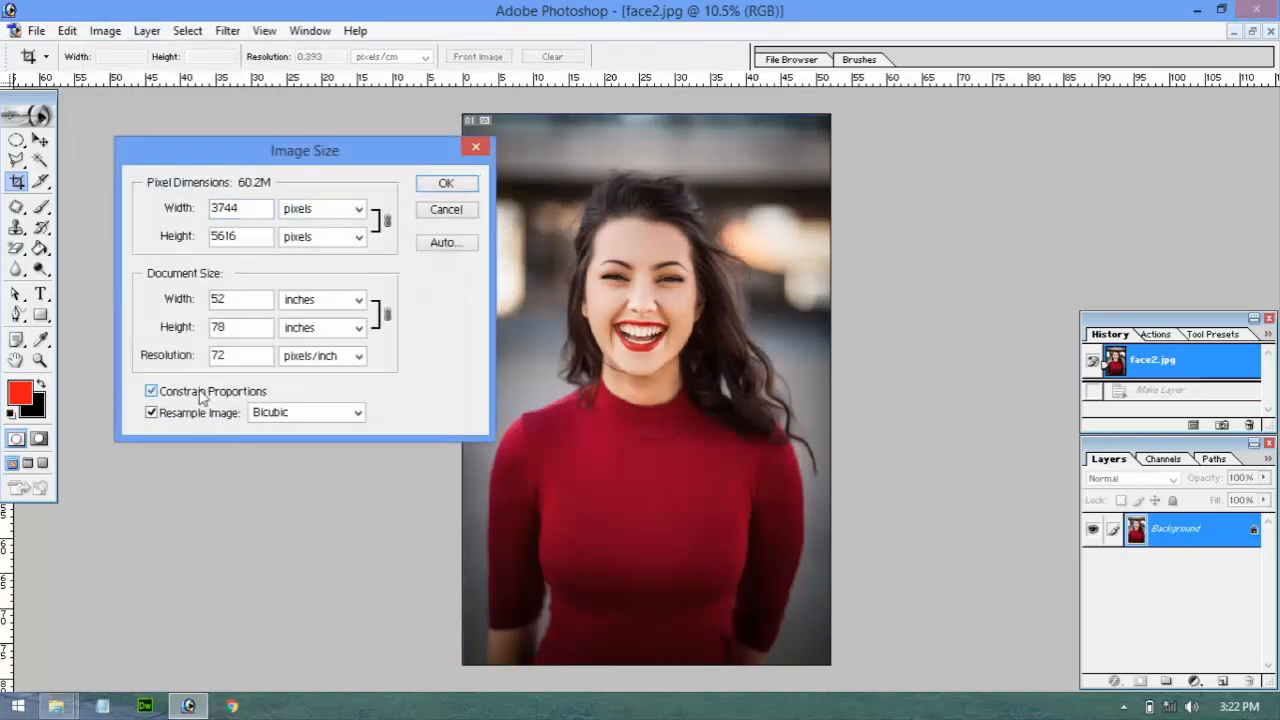
double_click(250, 233)
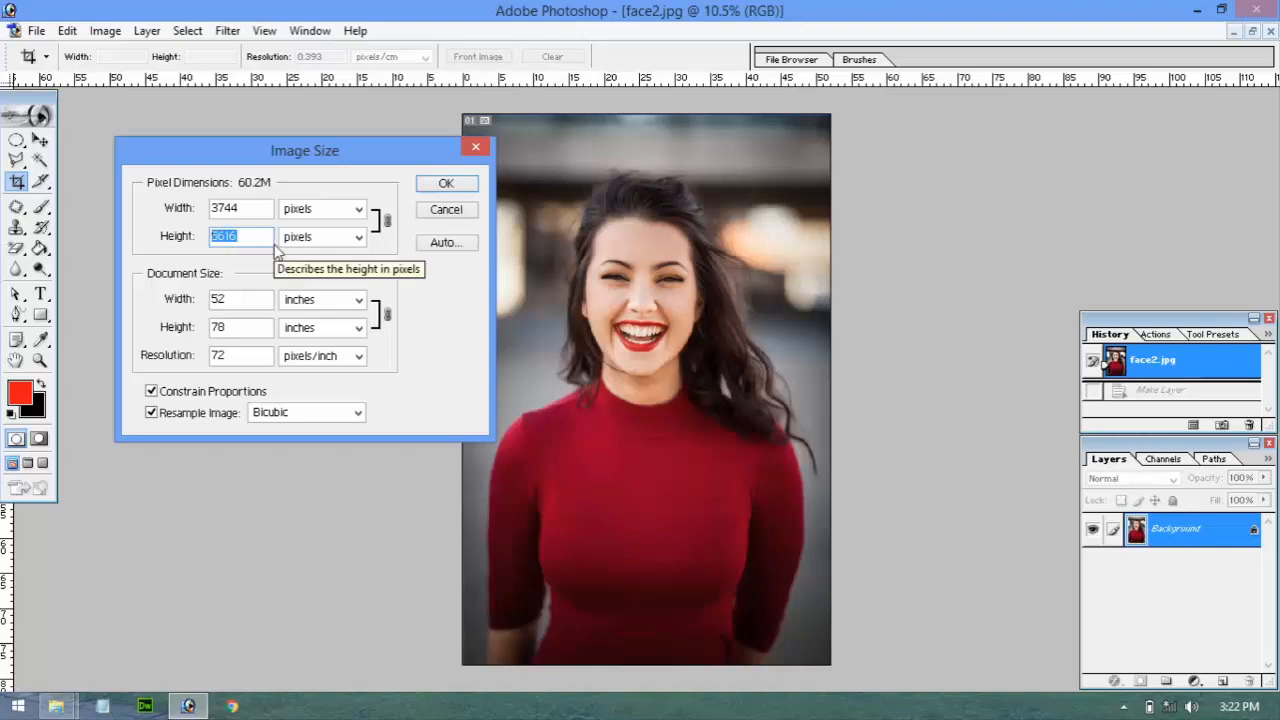
text(1000)
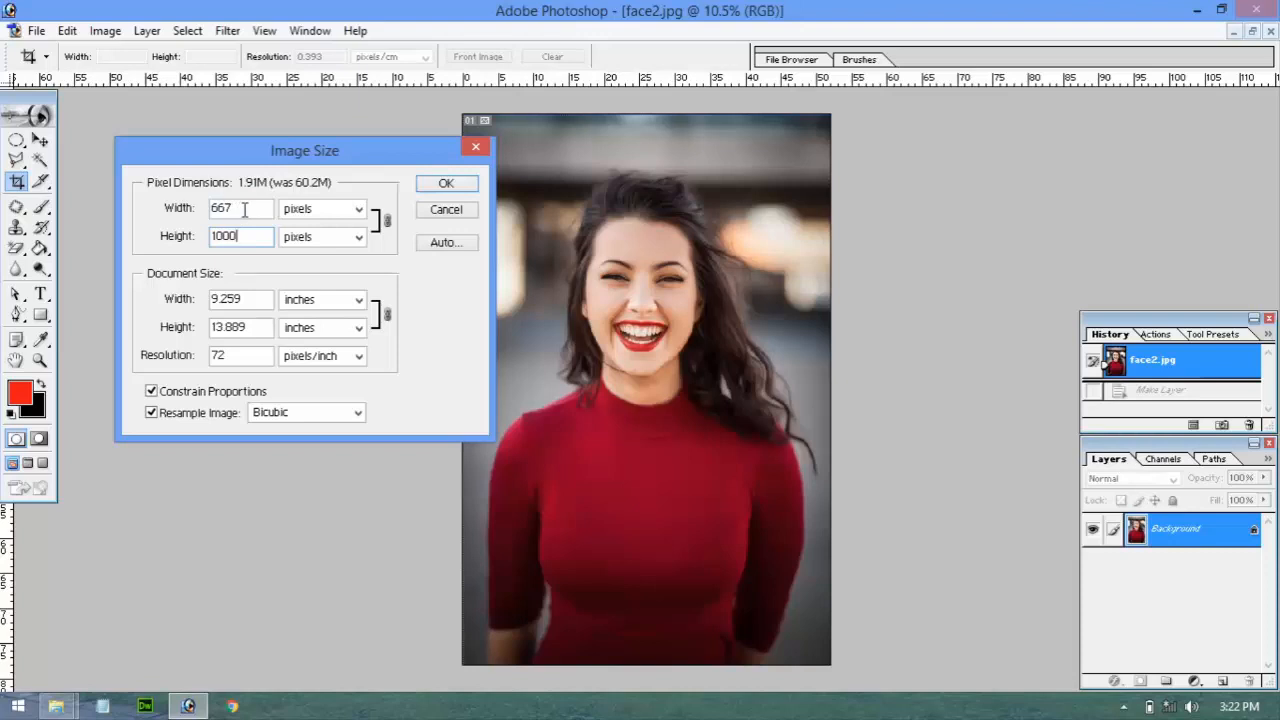
Try resizing face2.jpg to 667 by 200 pixels with Constrain Proportions off, and undo the resize
click(151, 391)
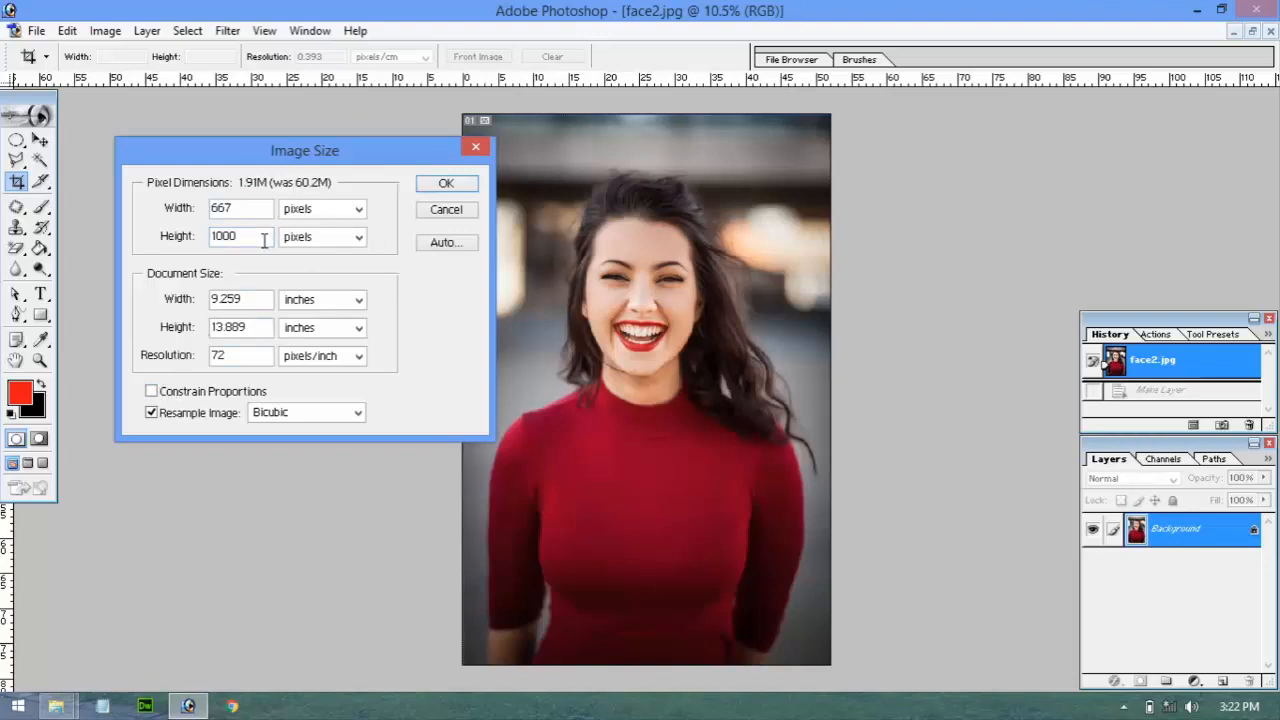
drag(264, 240, 150, 234)
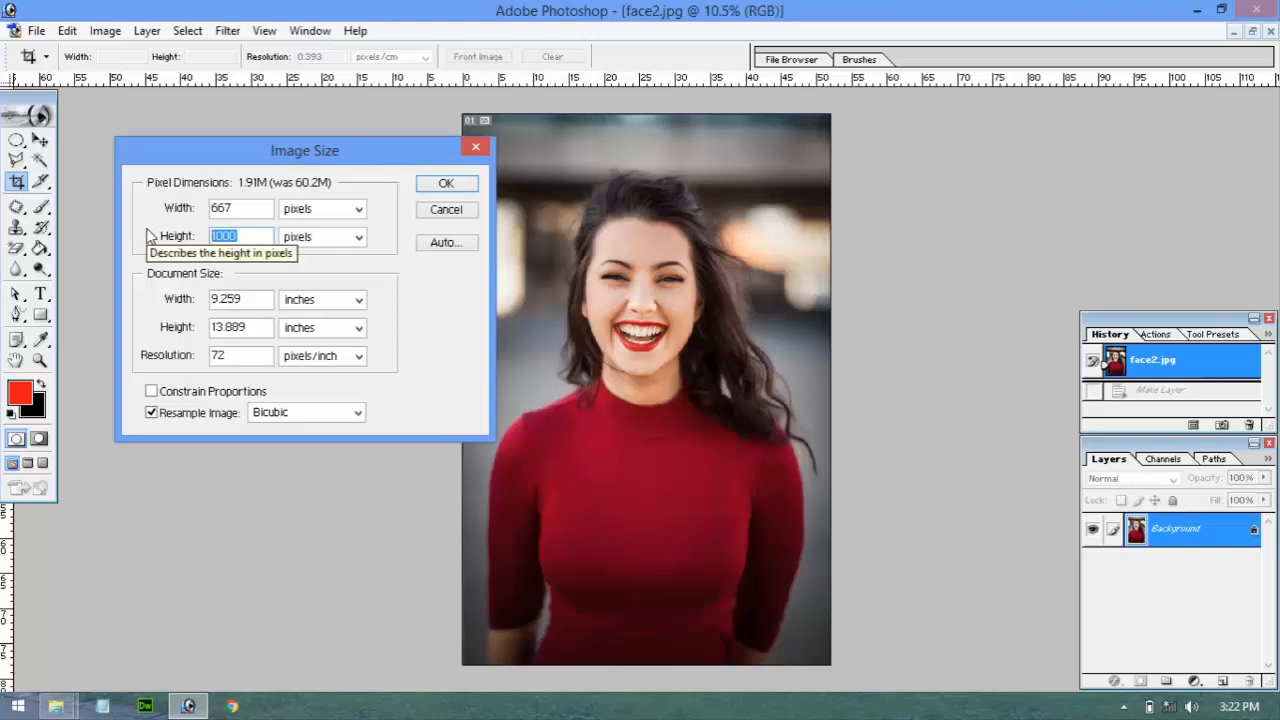
text(200)
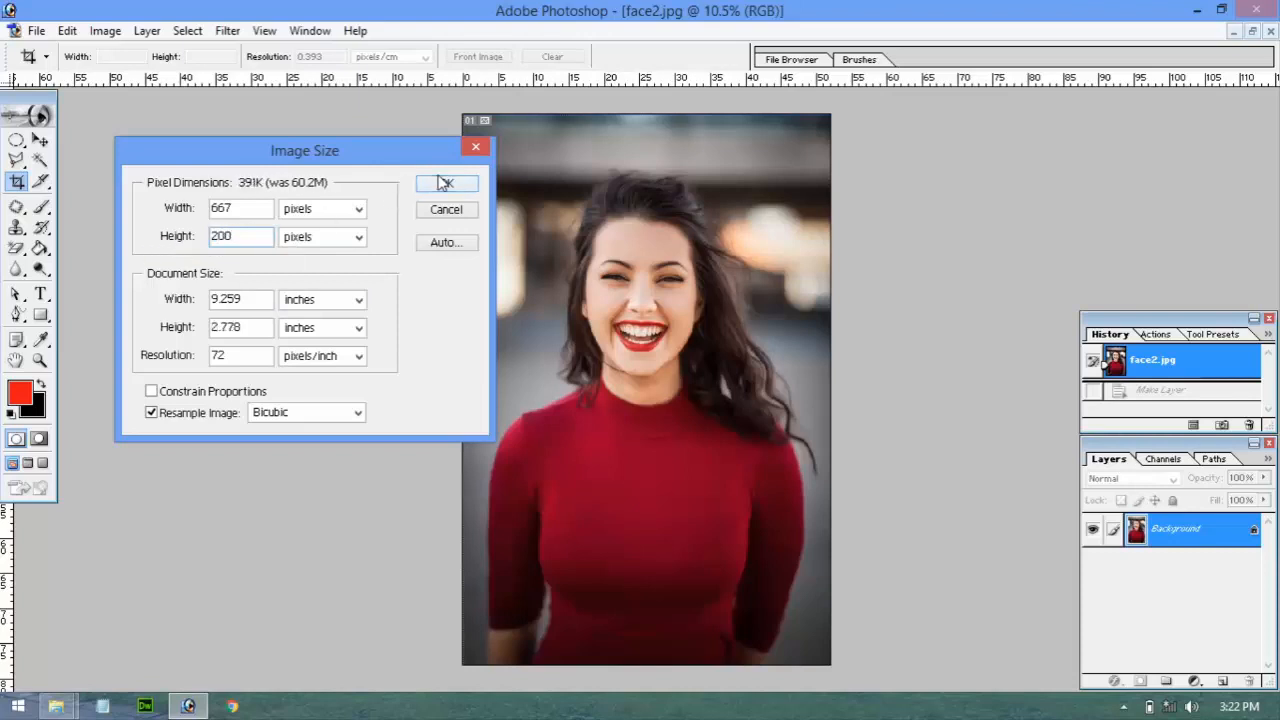
click(446, 183)
key(ctrl+0)
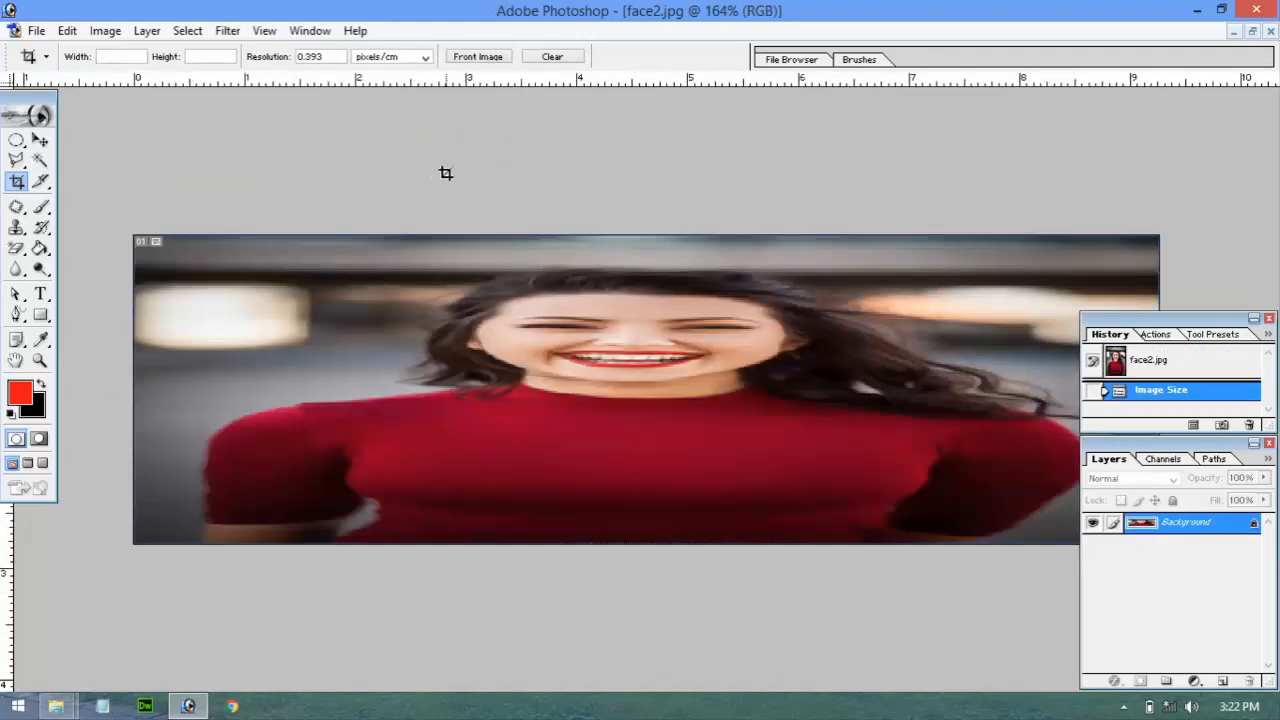
key(ctrl+z)
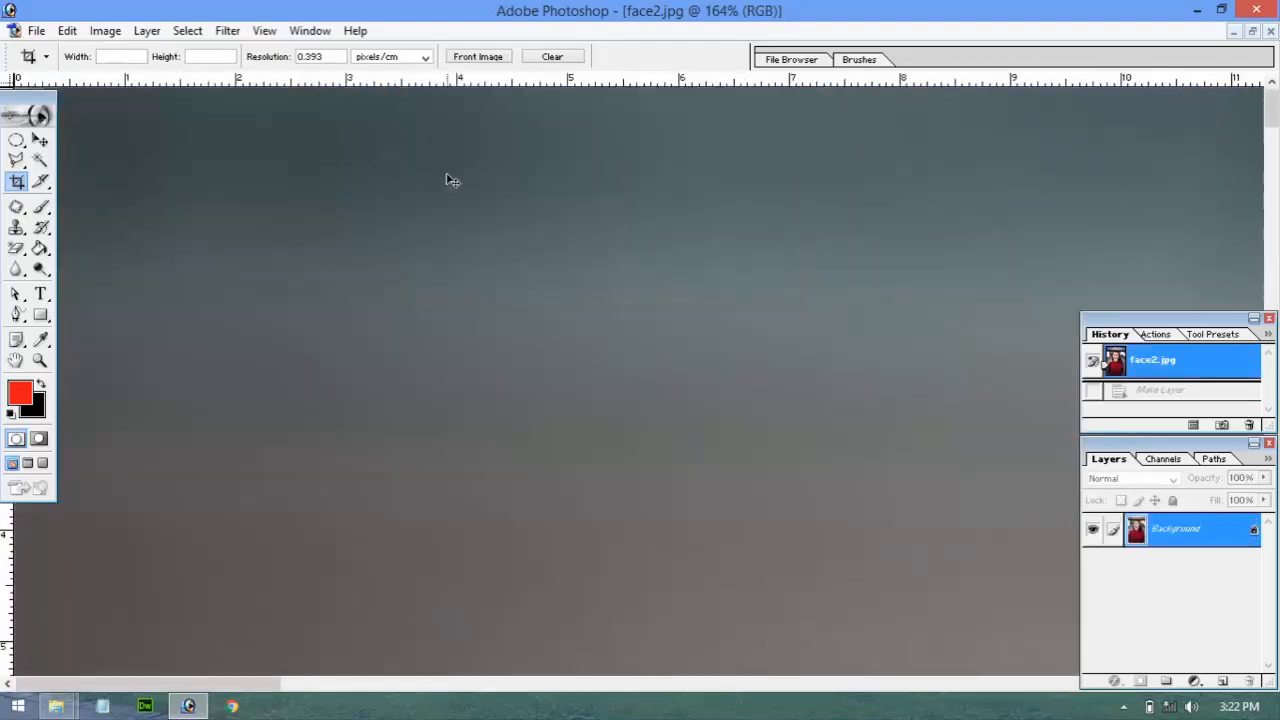
key(ctrl+0)
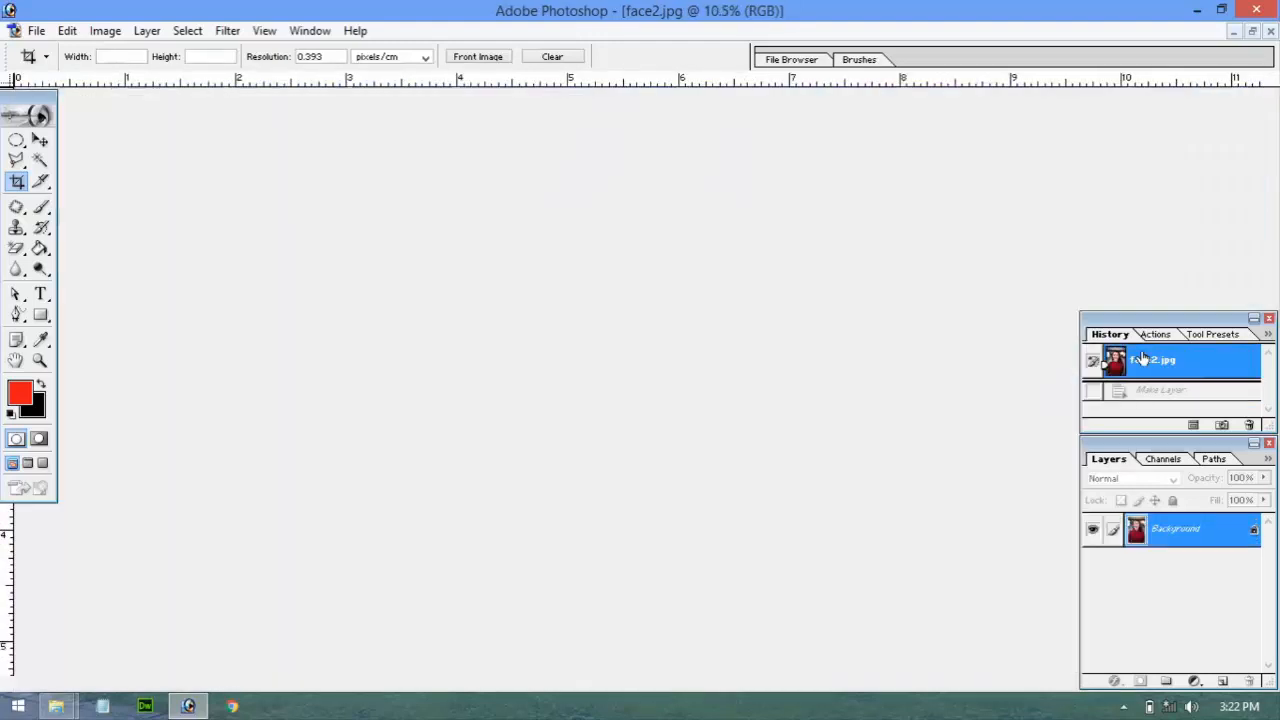
Resize face2.jpg proportionally to a height of 1500 pixels and show it fitted to the screen
click(105, 31)
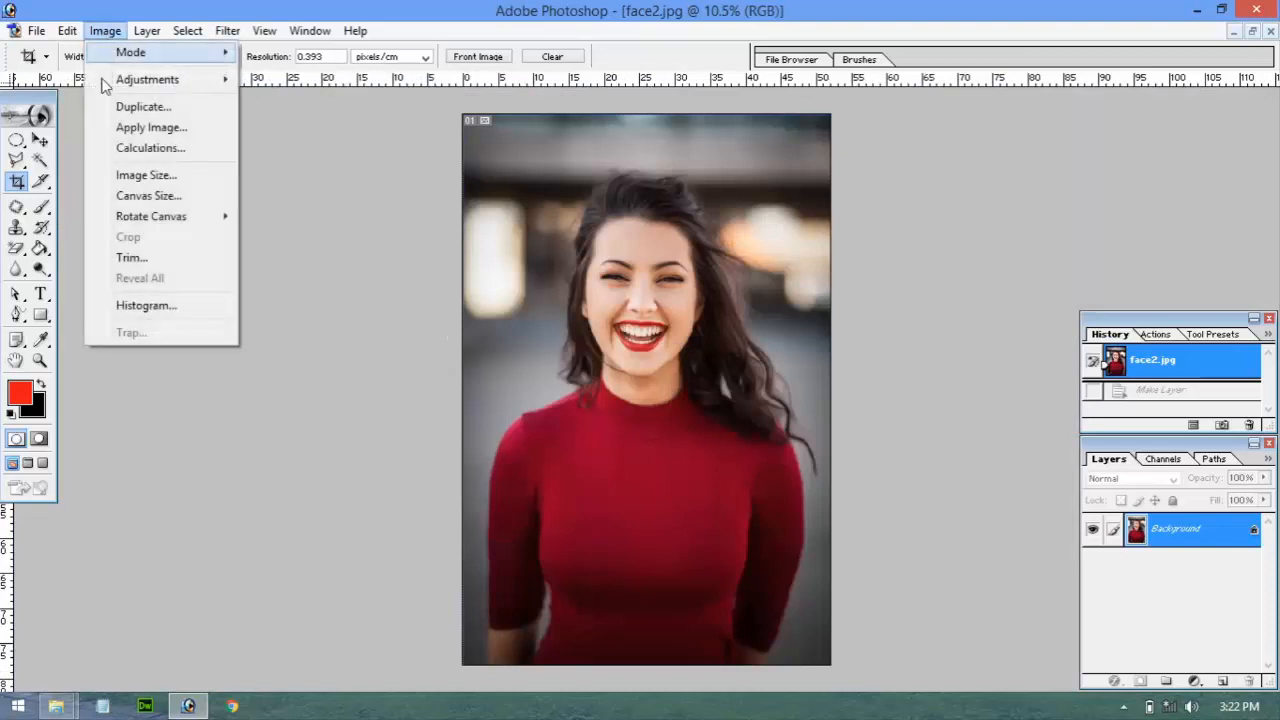
click(171, 176)
click(151, 391)
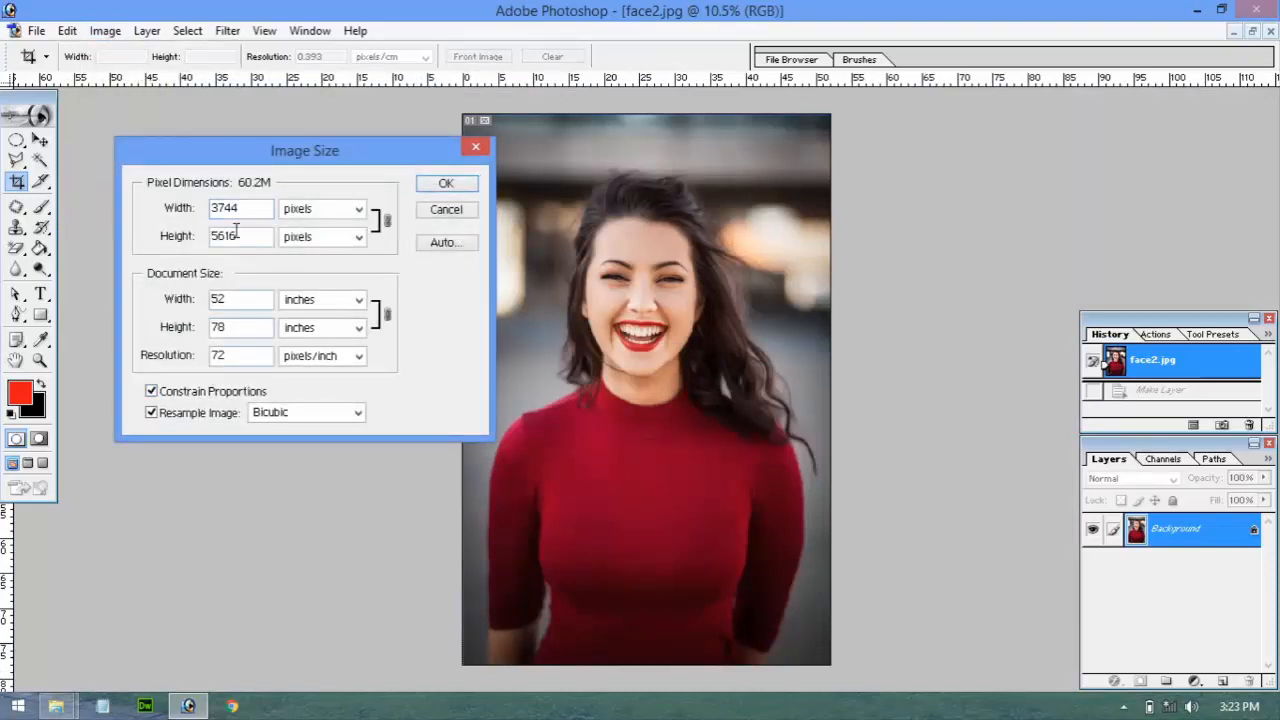
drag(257, 237, 170, 236)
text(1500)
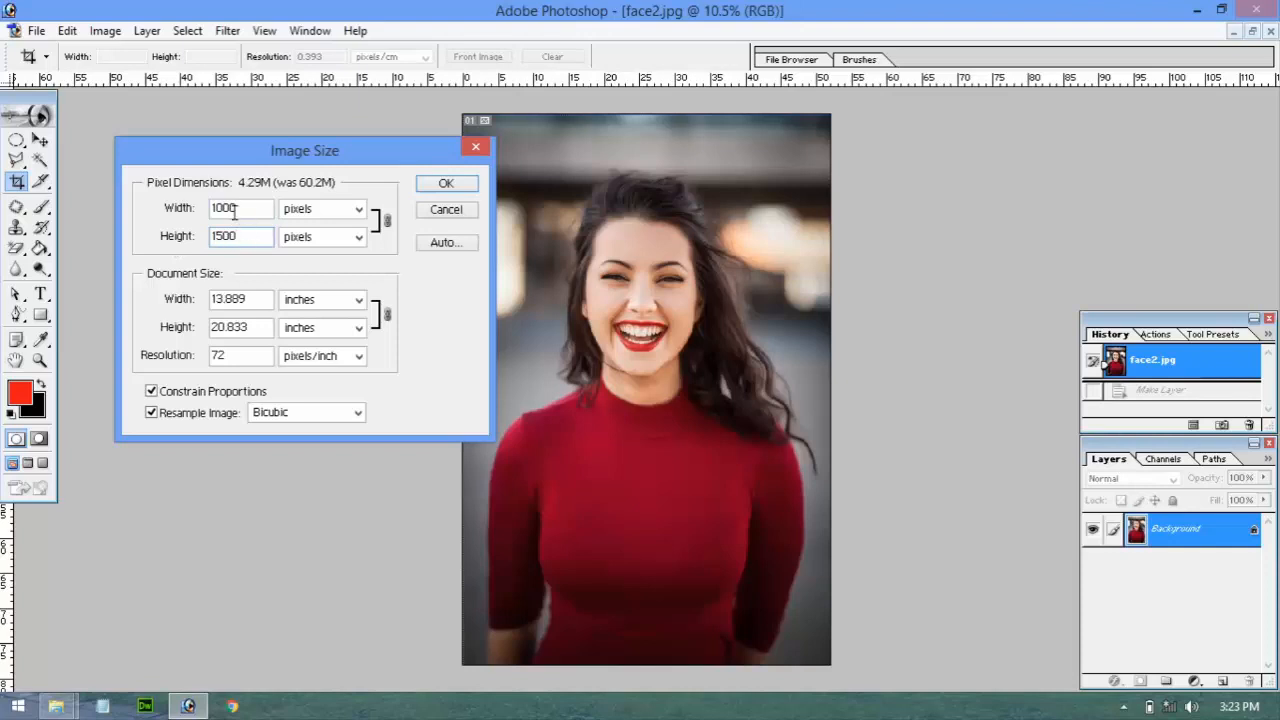
click(440, 186)
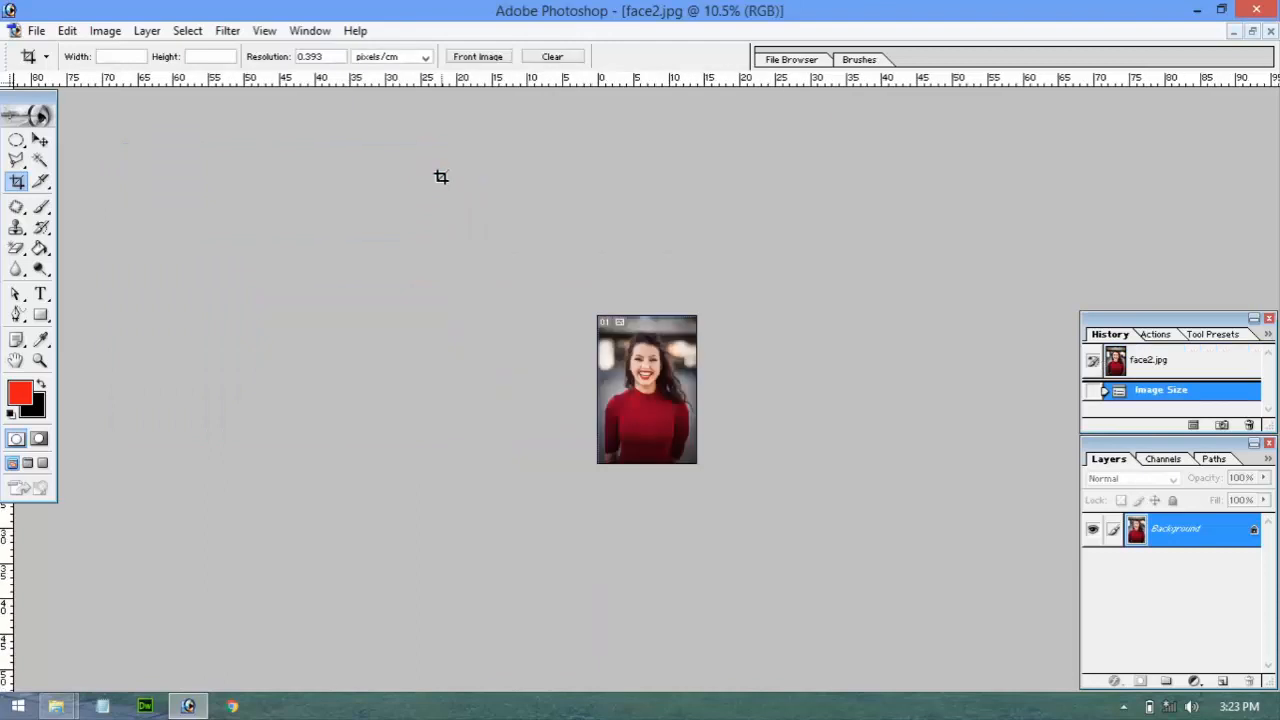
key(ctrl+0)
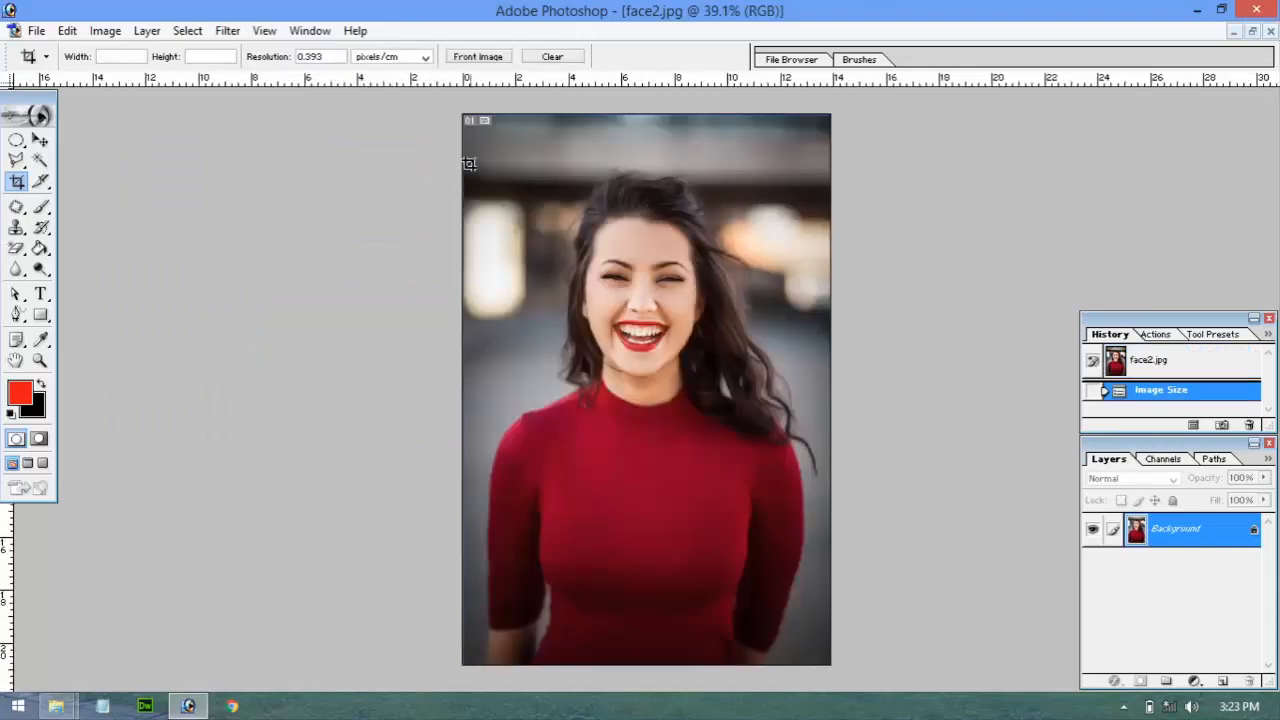
Crop the strip above the woman's head from face2.jpg, and resize it without constrained proportions to 1000 by 1200 pixels
drag(463, 163, 874, 669)
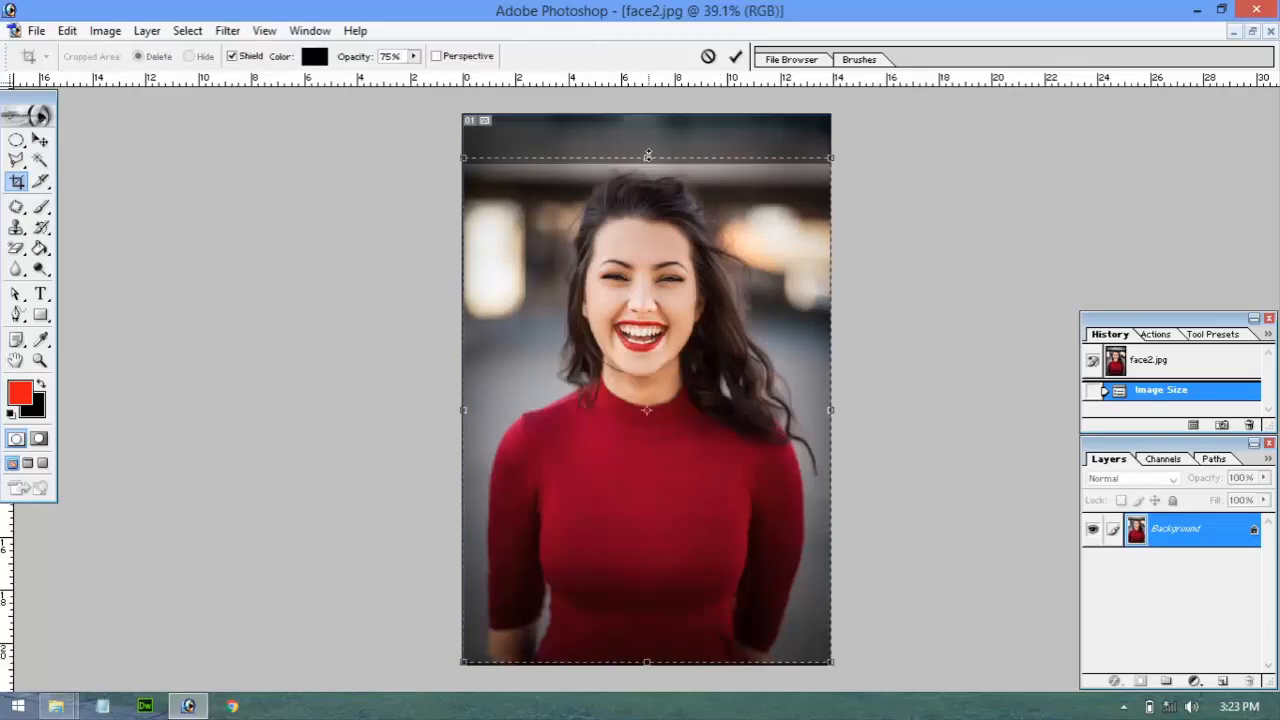
double_click(648, 154)
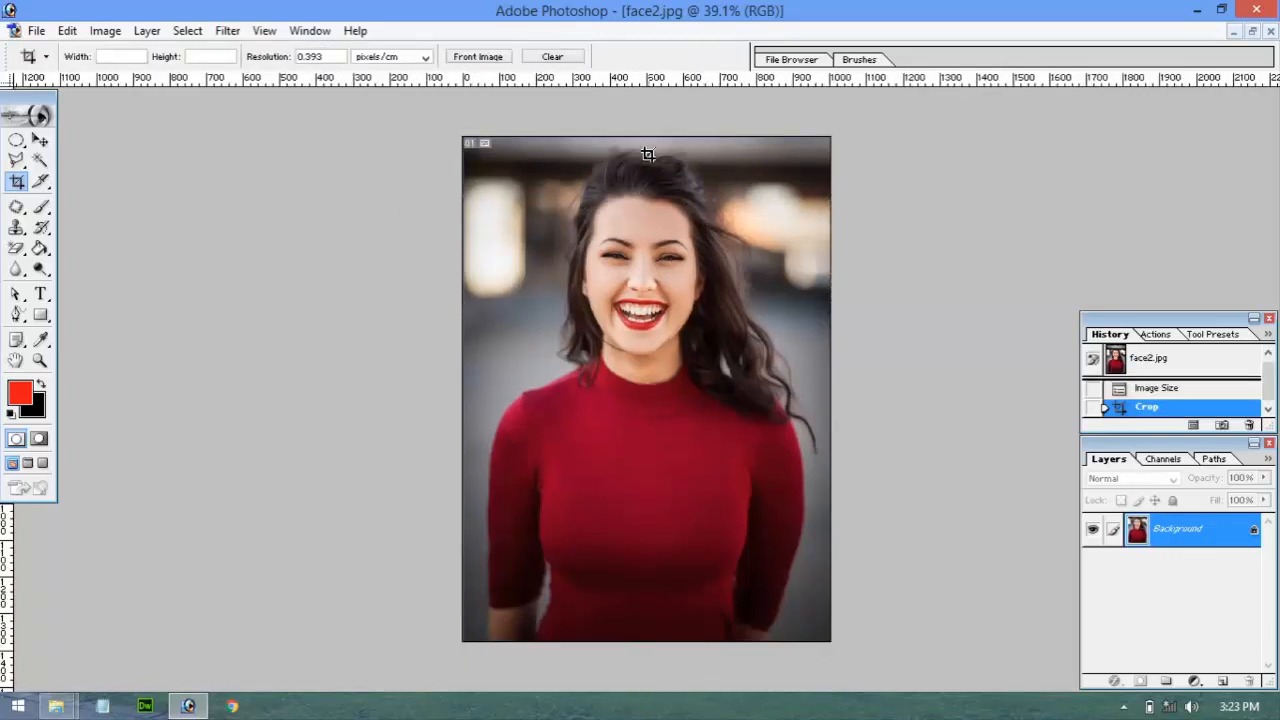
click(105, 30)
click(158, 178)
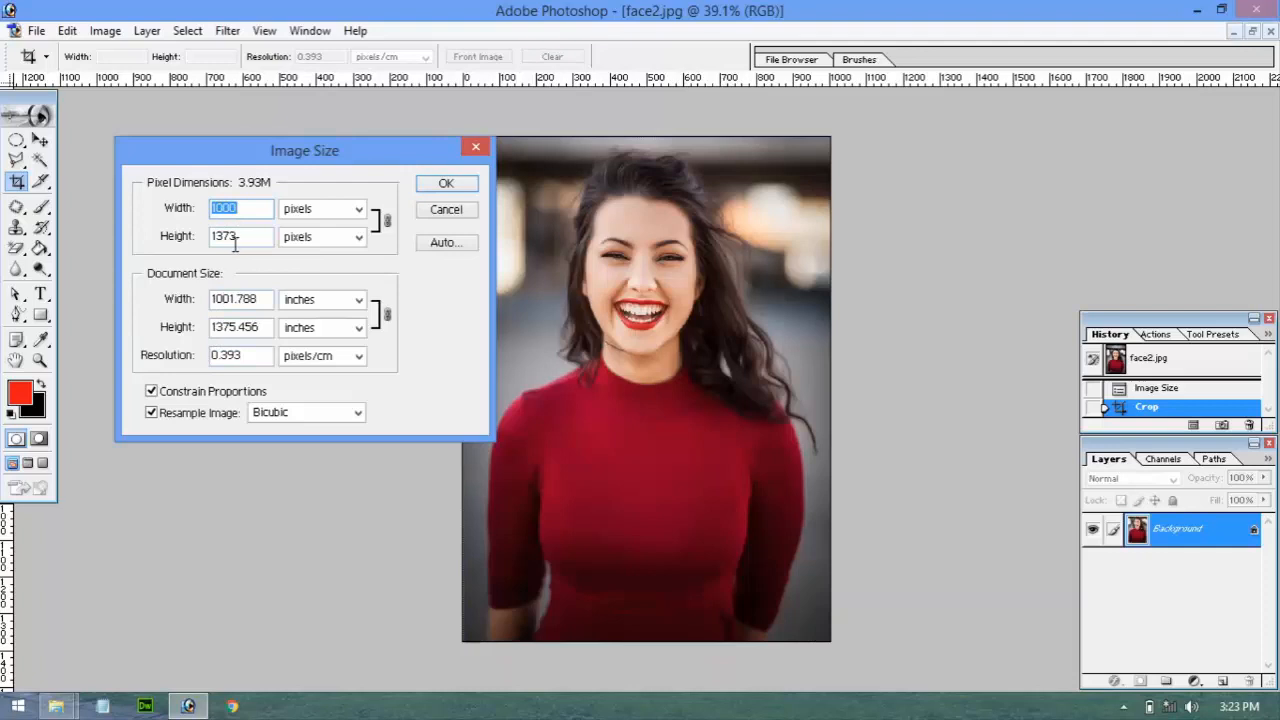
click(151, 391)
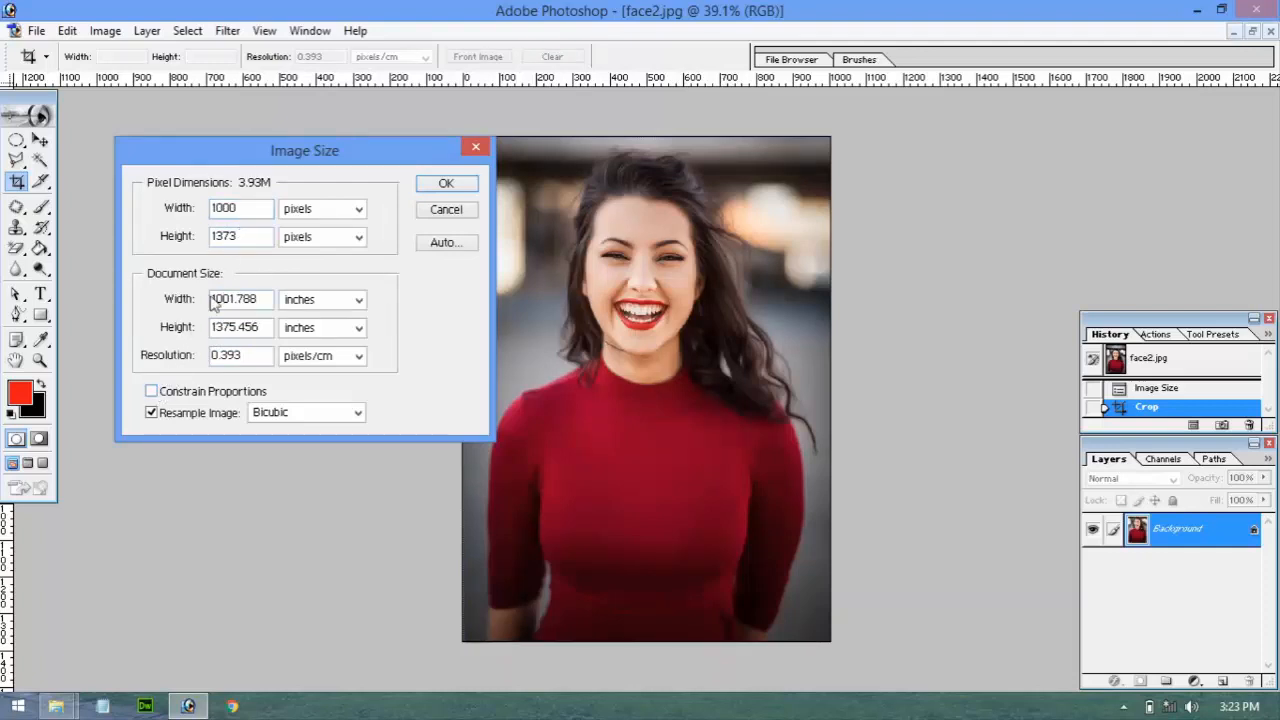
double_click(232, 236)
text(1200)
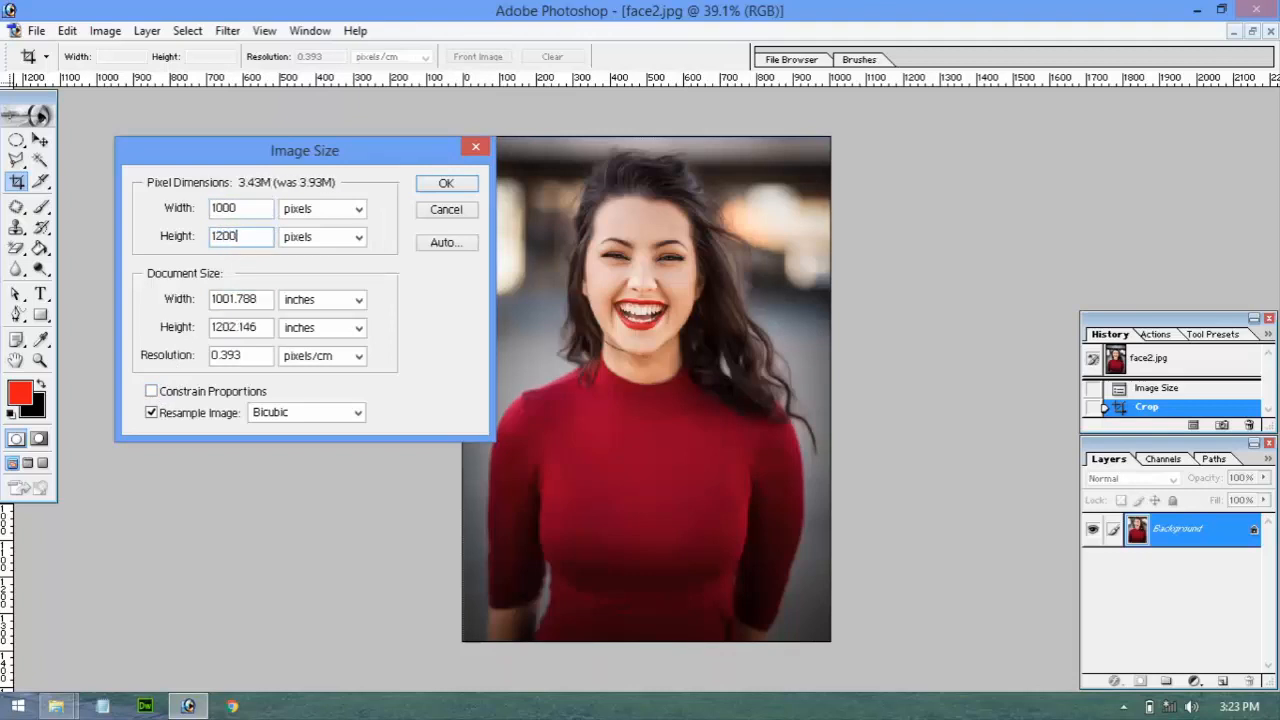
click(446, 185)
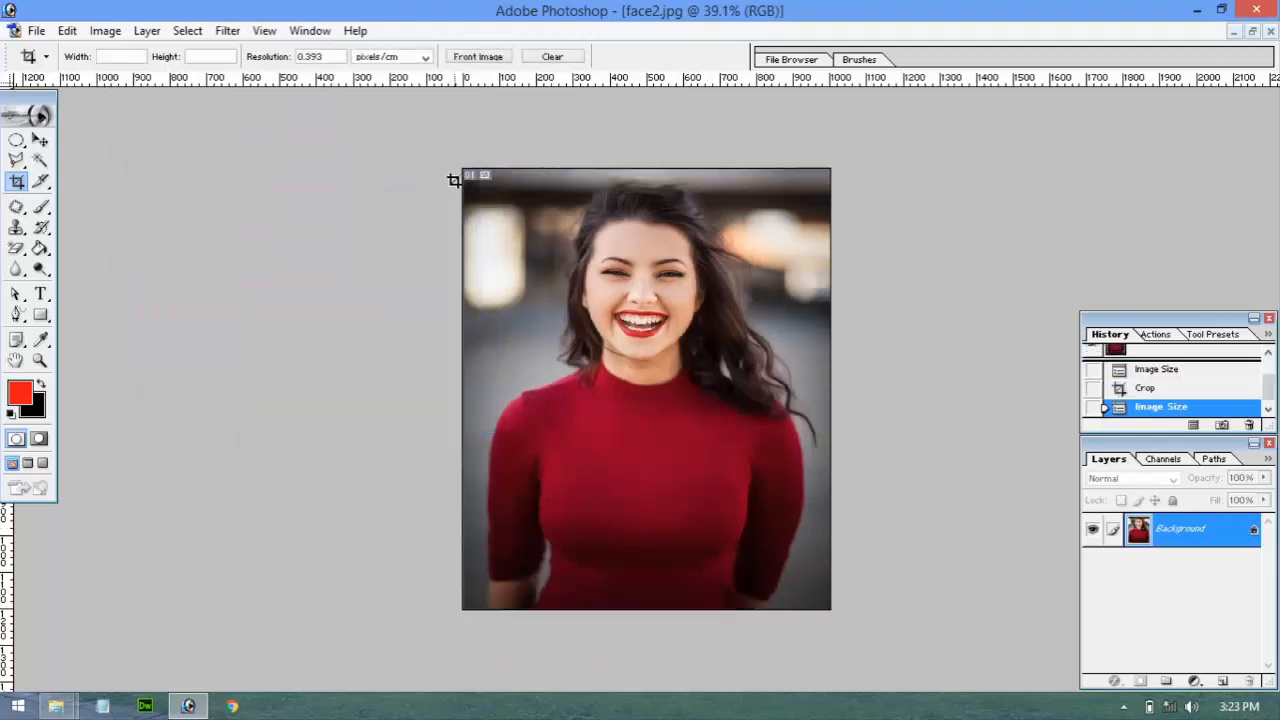
key(ctrl+0)
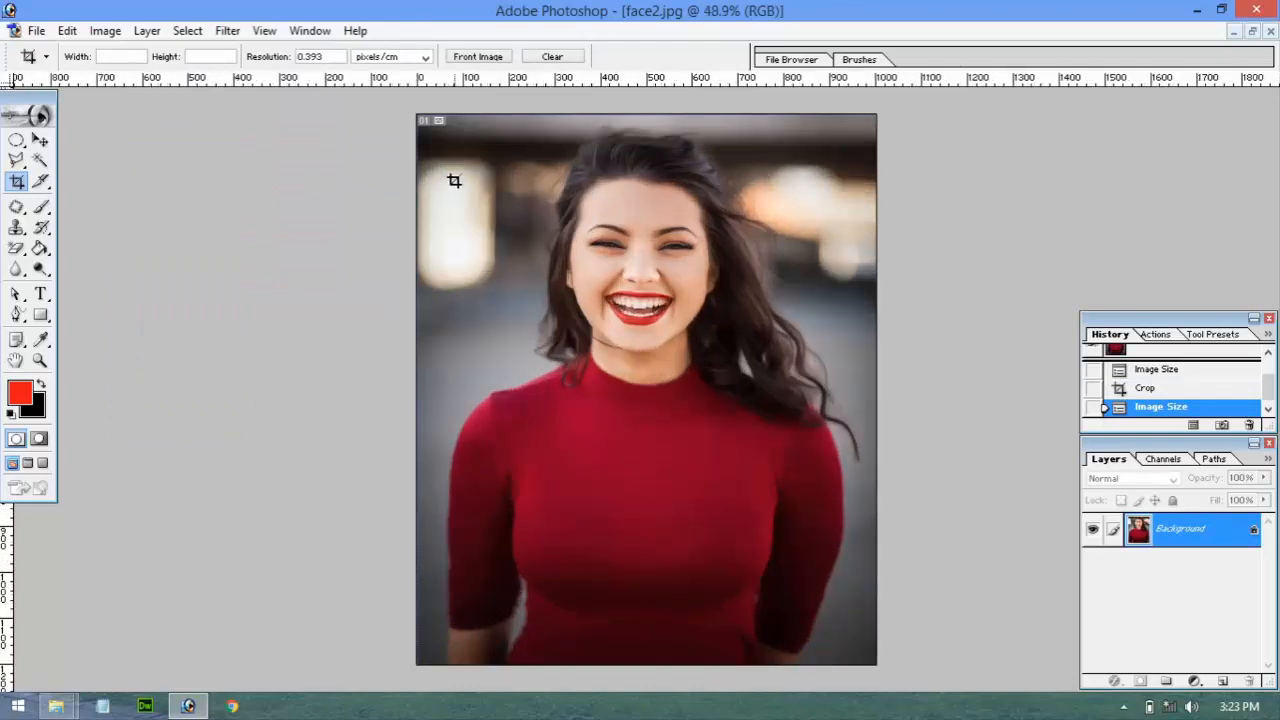
Close face2.jpg without saving the changes
click(105, 30)
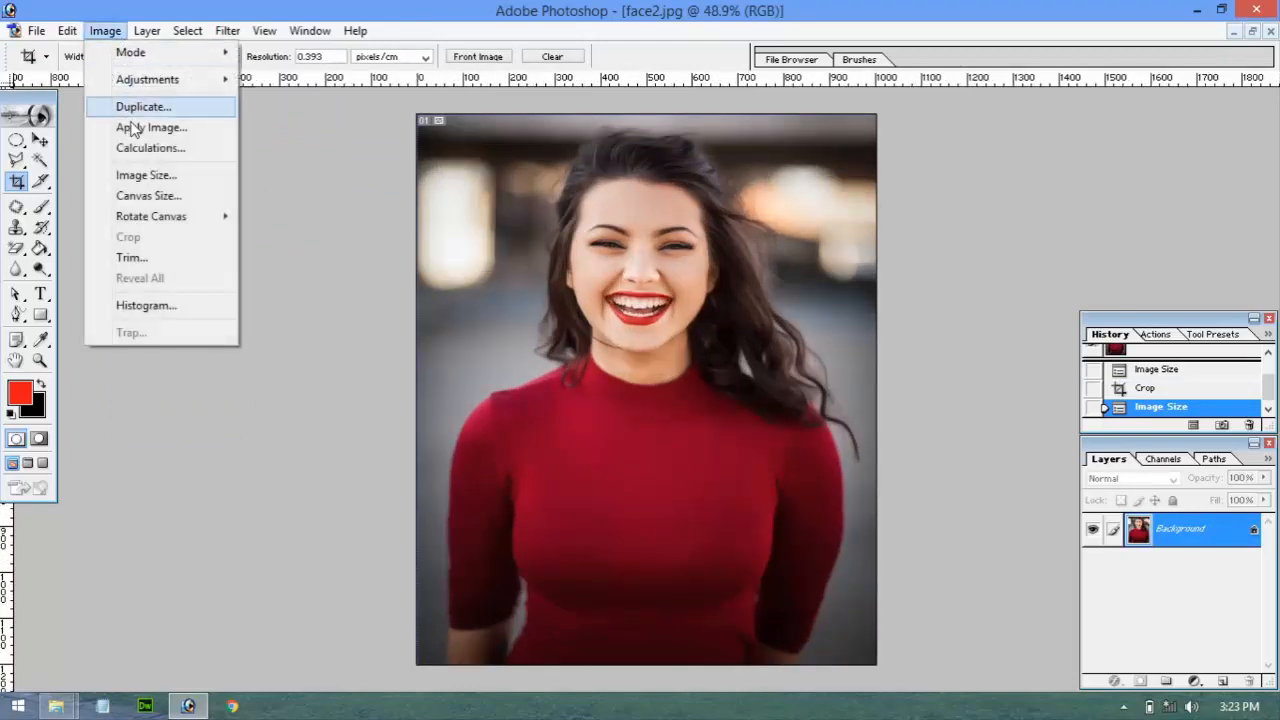
click(1185, 26)
click(1270, 31)
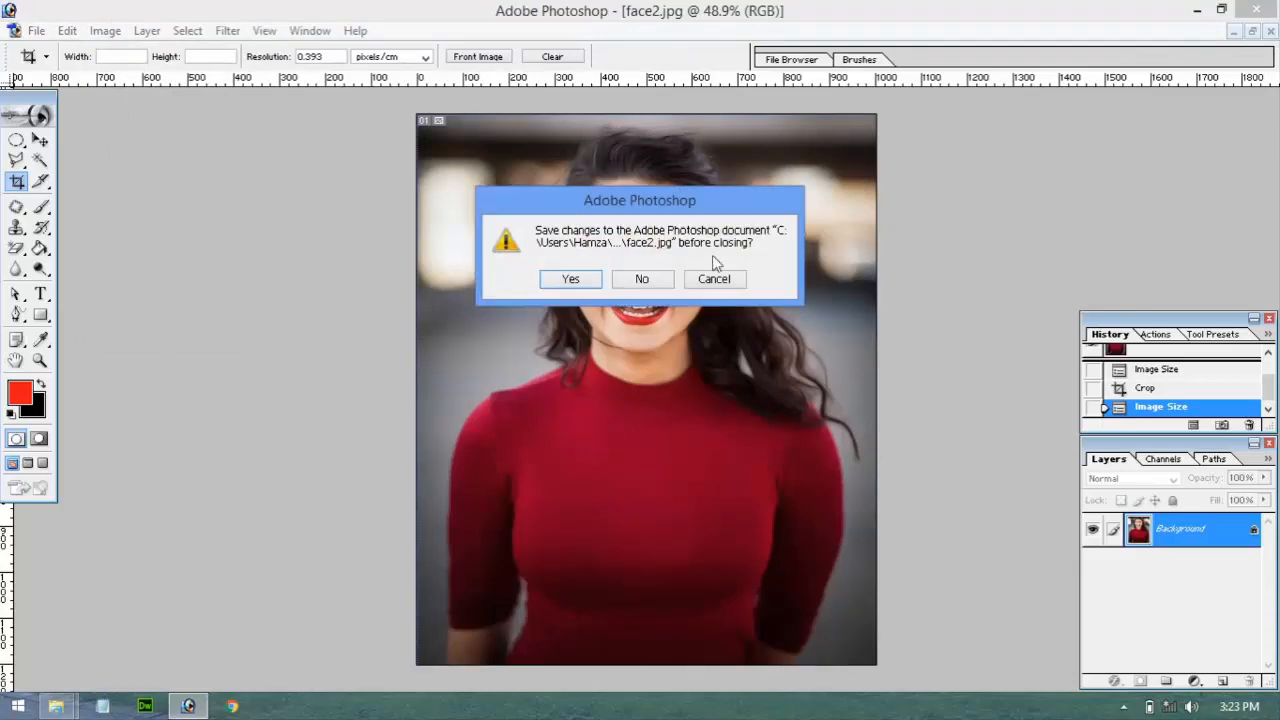
click(660, 283)
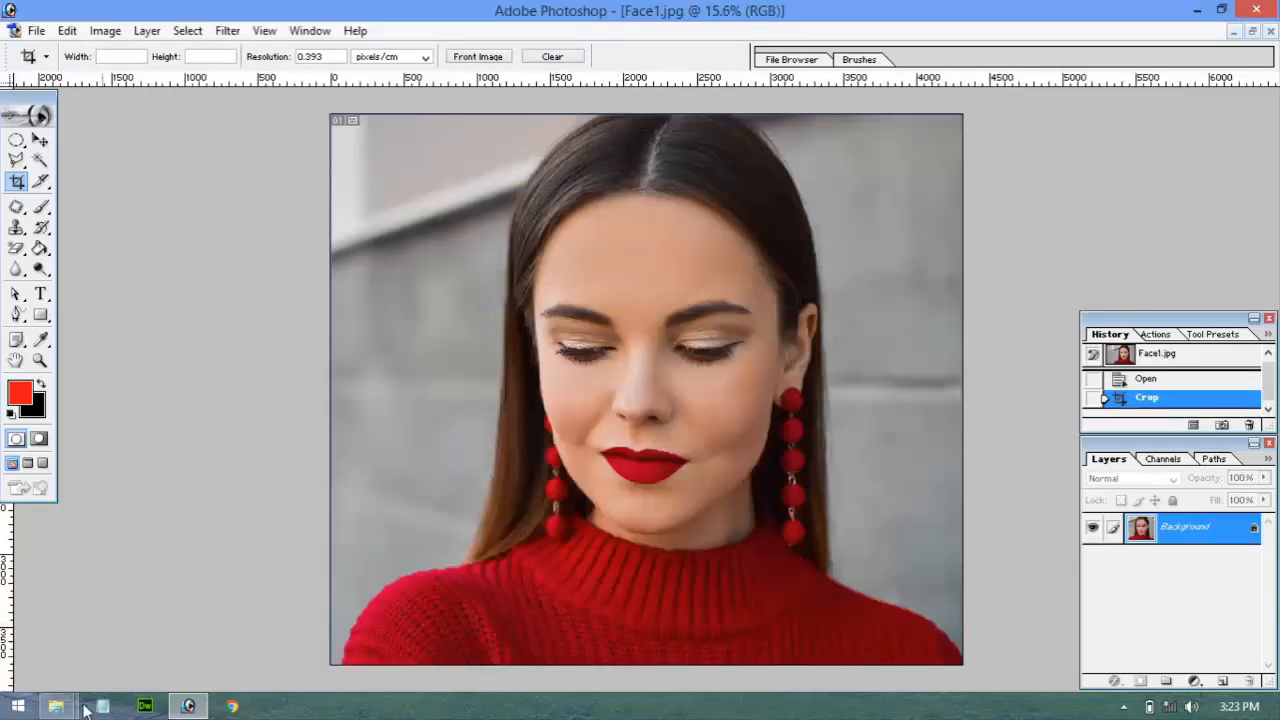
Look through the Models folder, return to Photoshop, and compare Face1.jpg's original and cropped states in its history
mouse_move(58, 704)
click(131, 651)
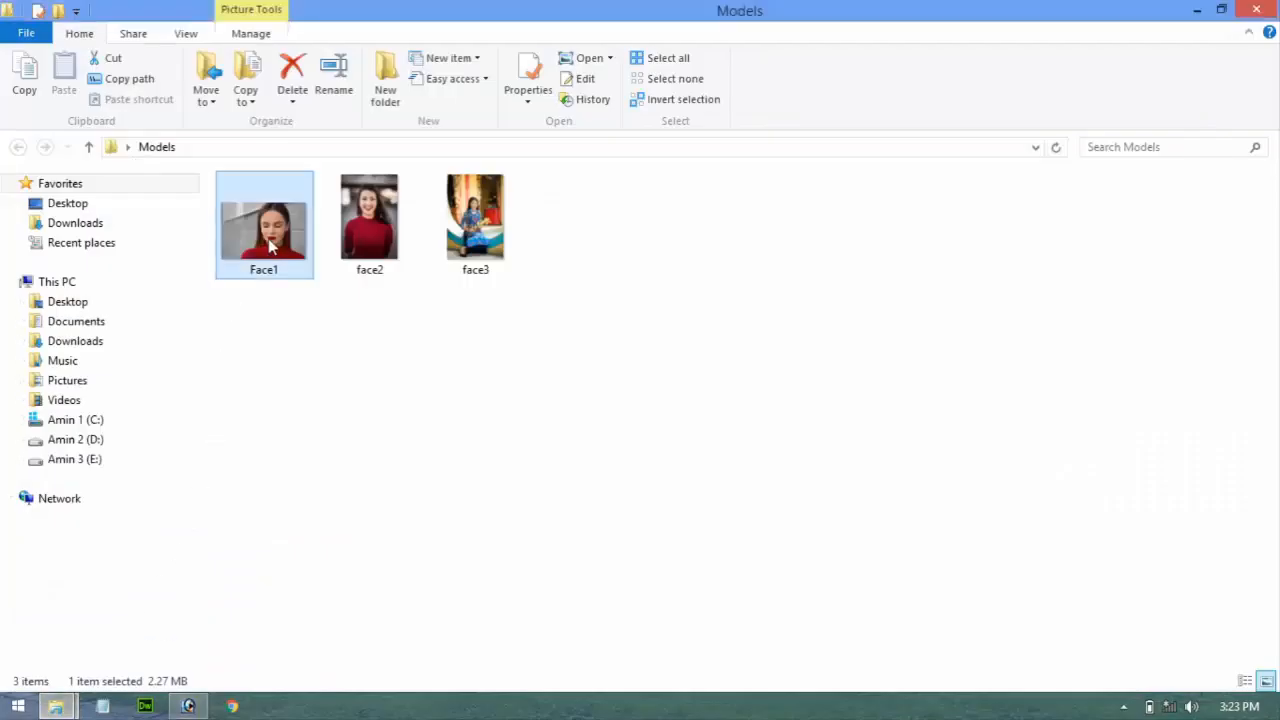
click(188, 706)
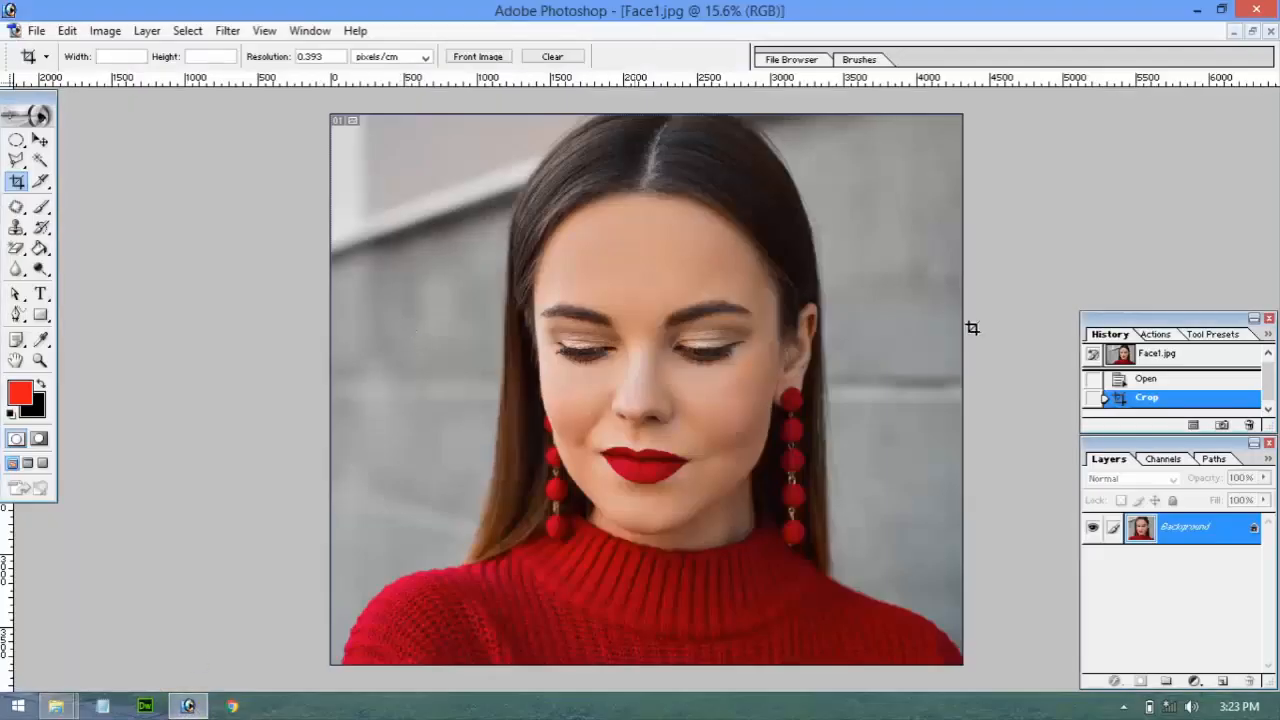
click(1158, 356)
click(1168, 399)
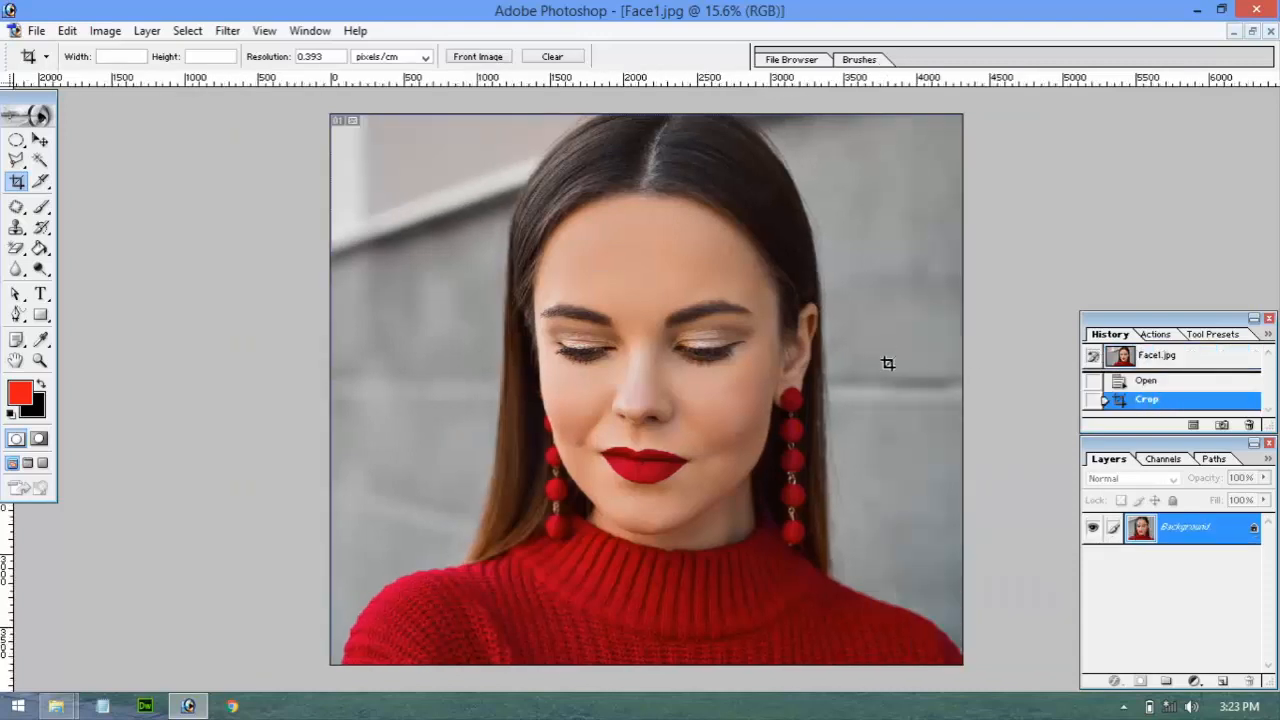
click(105, 31)
click(203, 174)
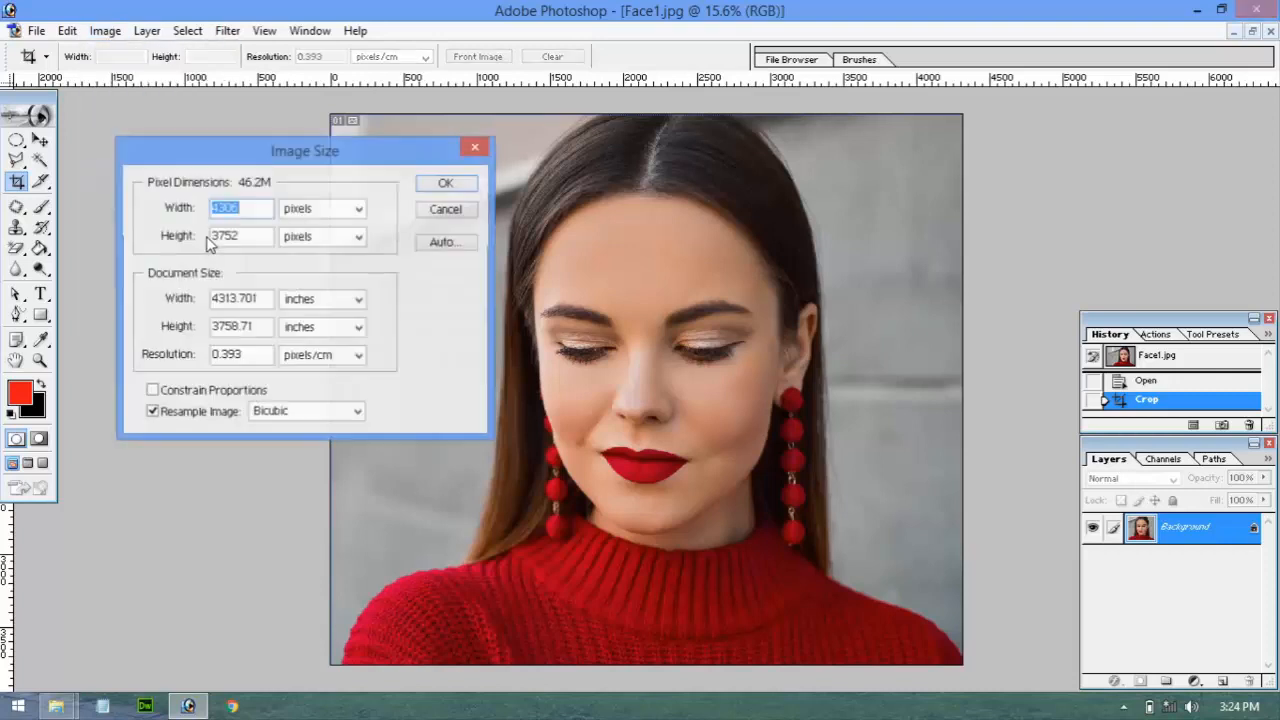
click(253, 240)
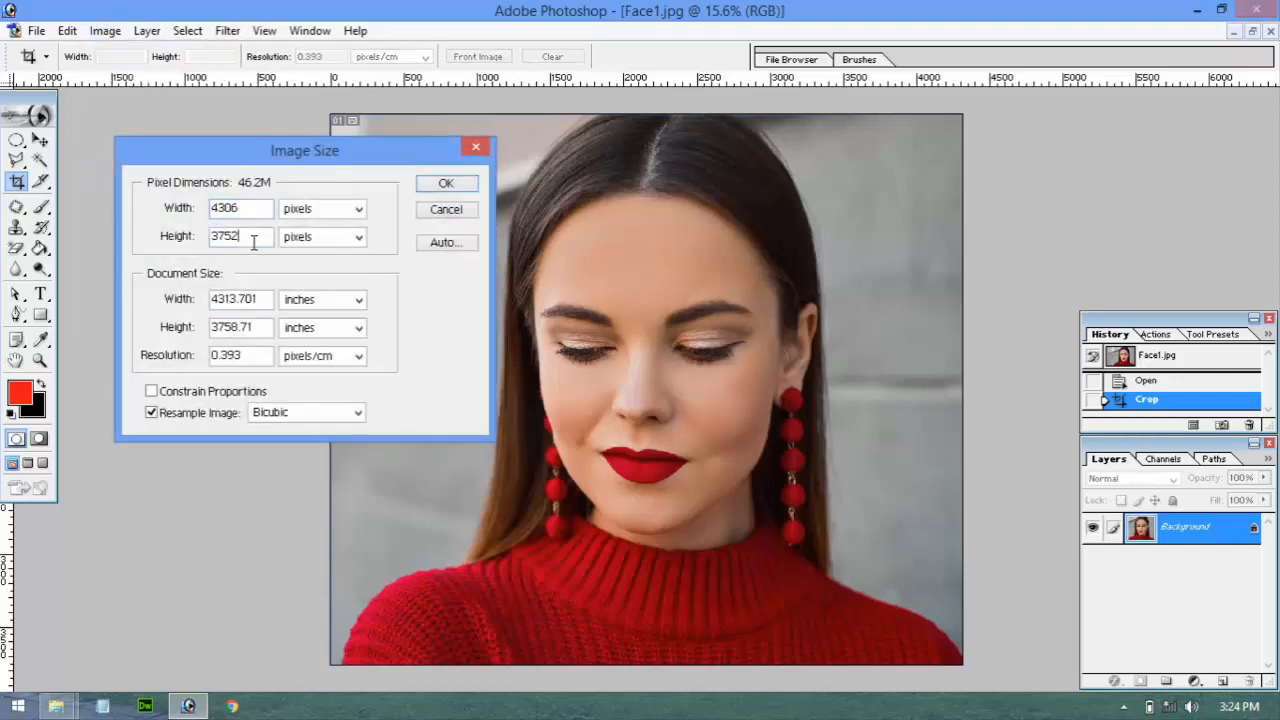
click(208, 391)
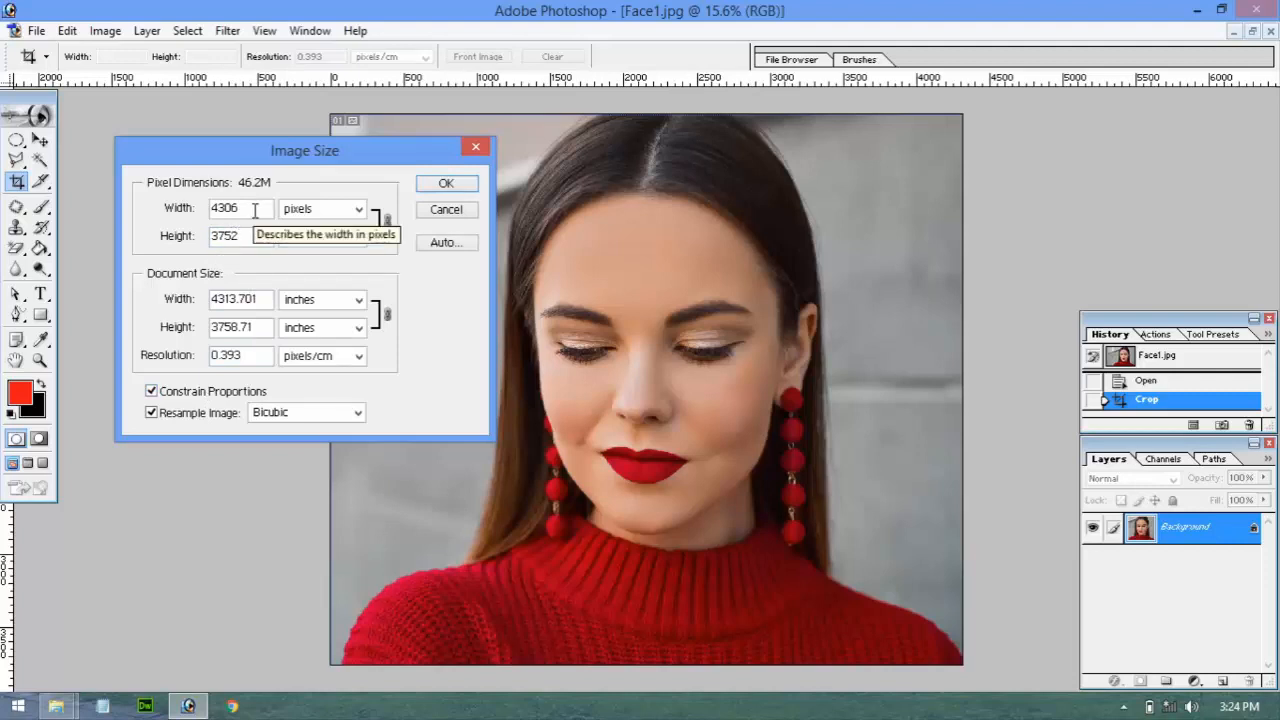
double_click(242, 356)
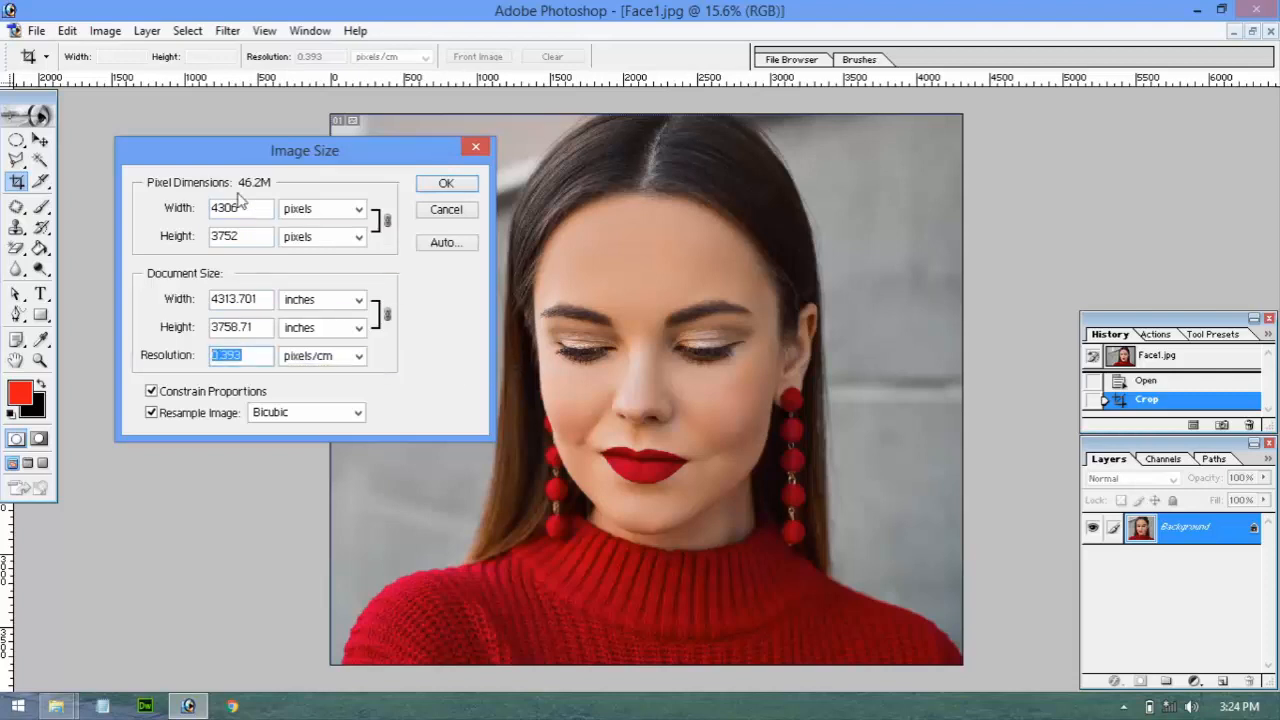
text(72)
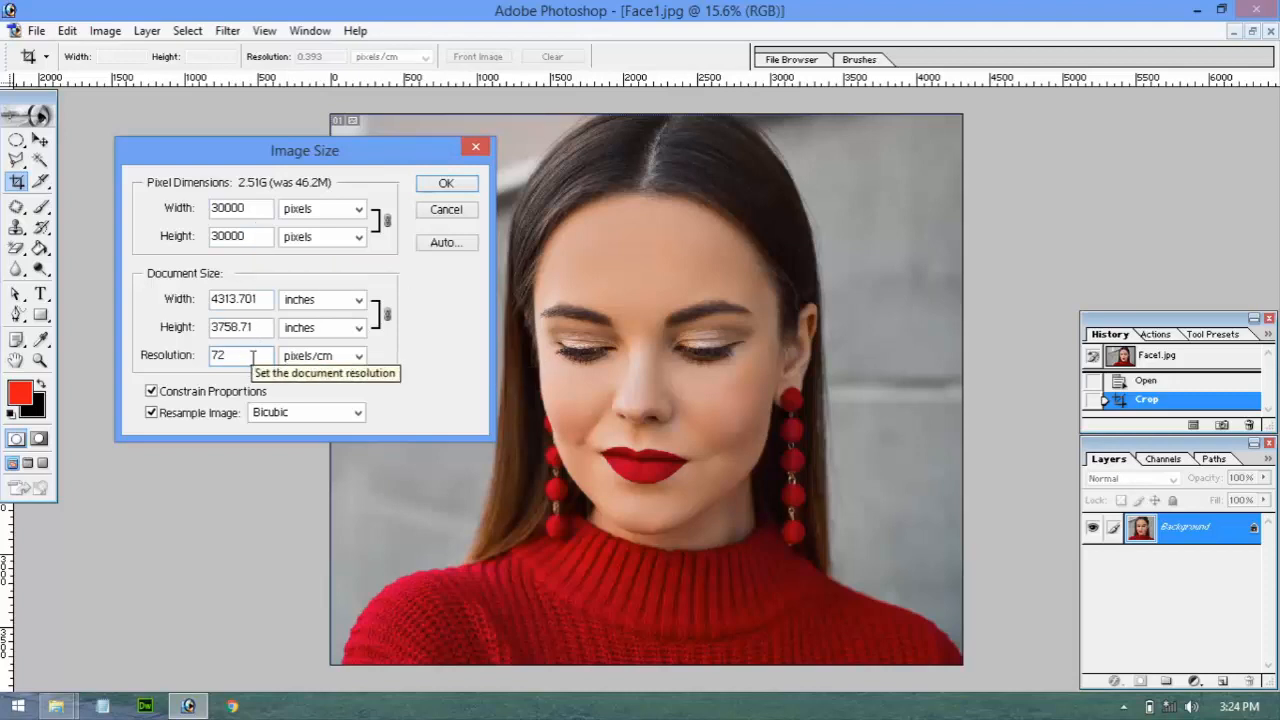
drag(264, 208, 154, 207)
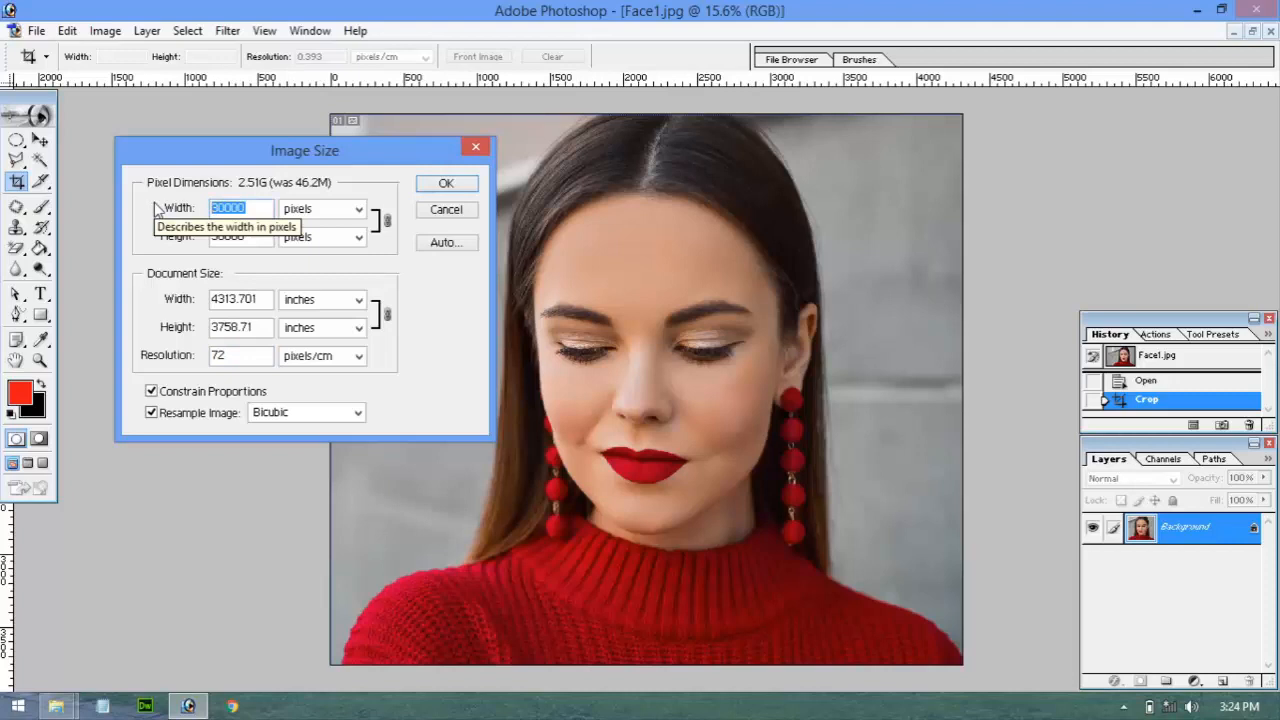
click(446, 209)
Resize Face1.jpg to a width of 1500 pixels with constrained proportions, and fit it to the screen
click(128, 31)
click(143, 176)
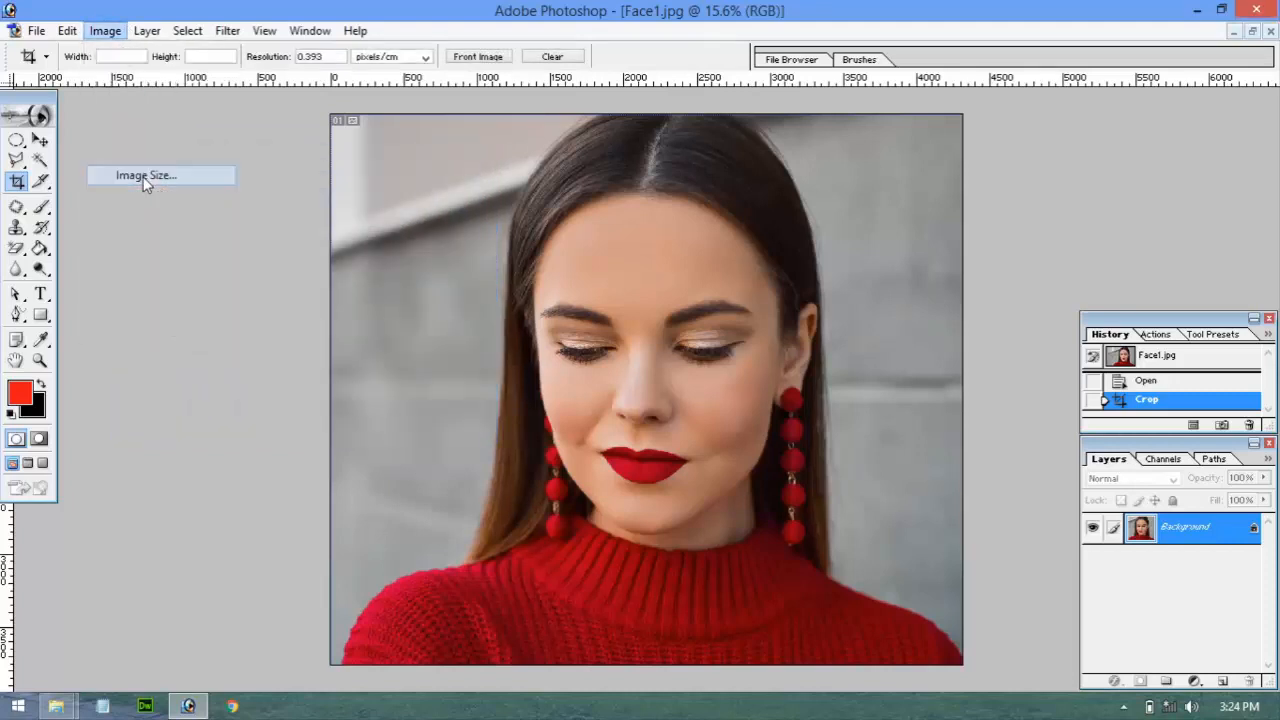
click(214, 396)
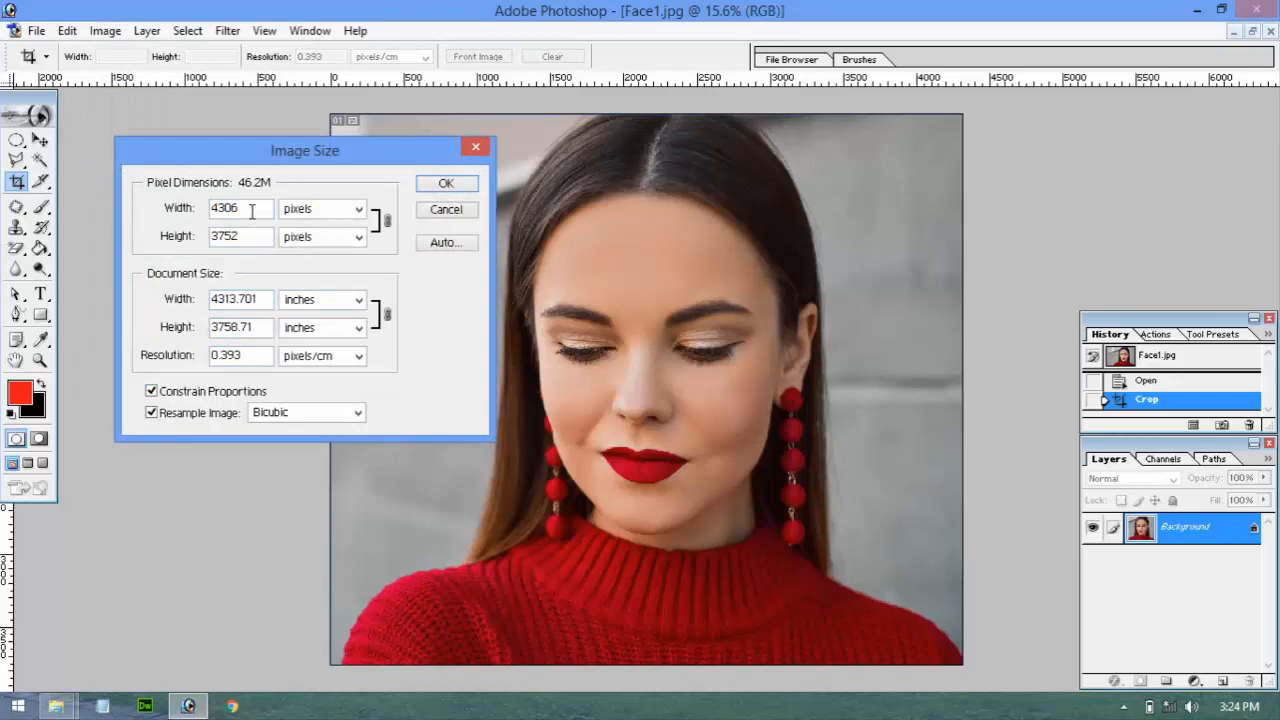
drag(252, 210, 194, 208)
text(1500)
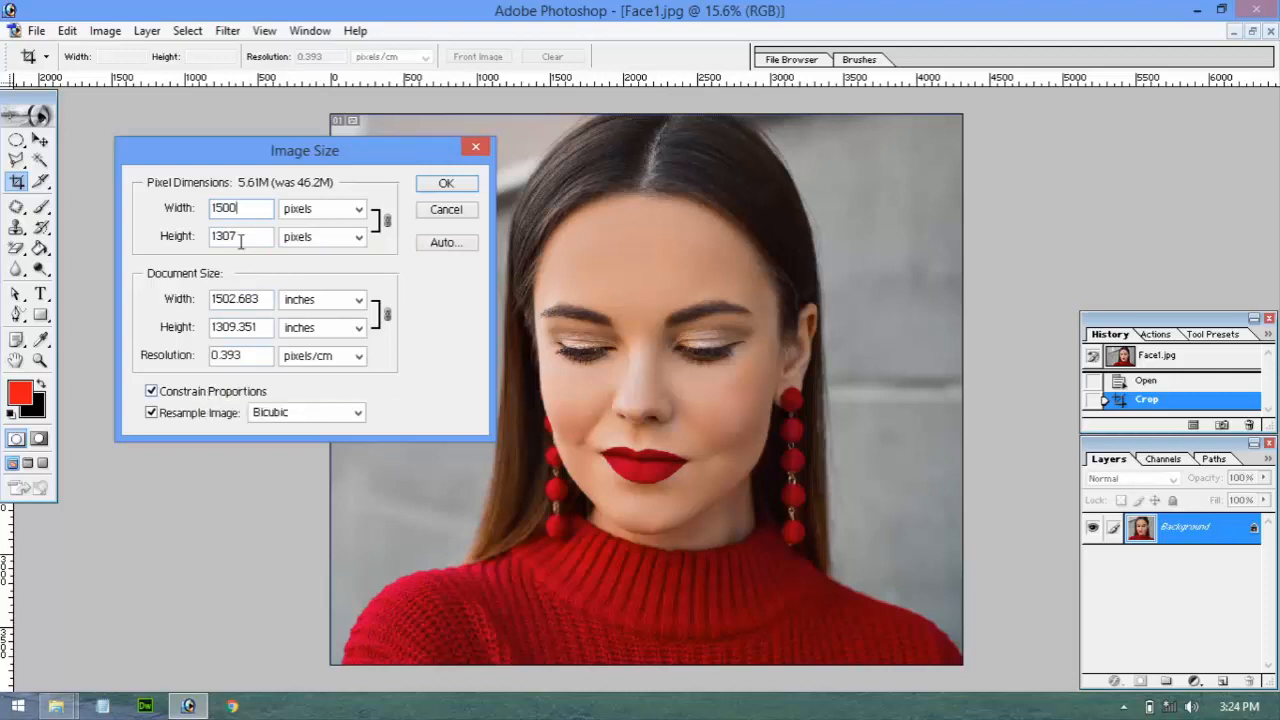
click(421, 185)
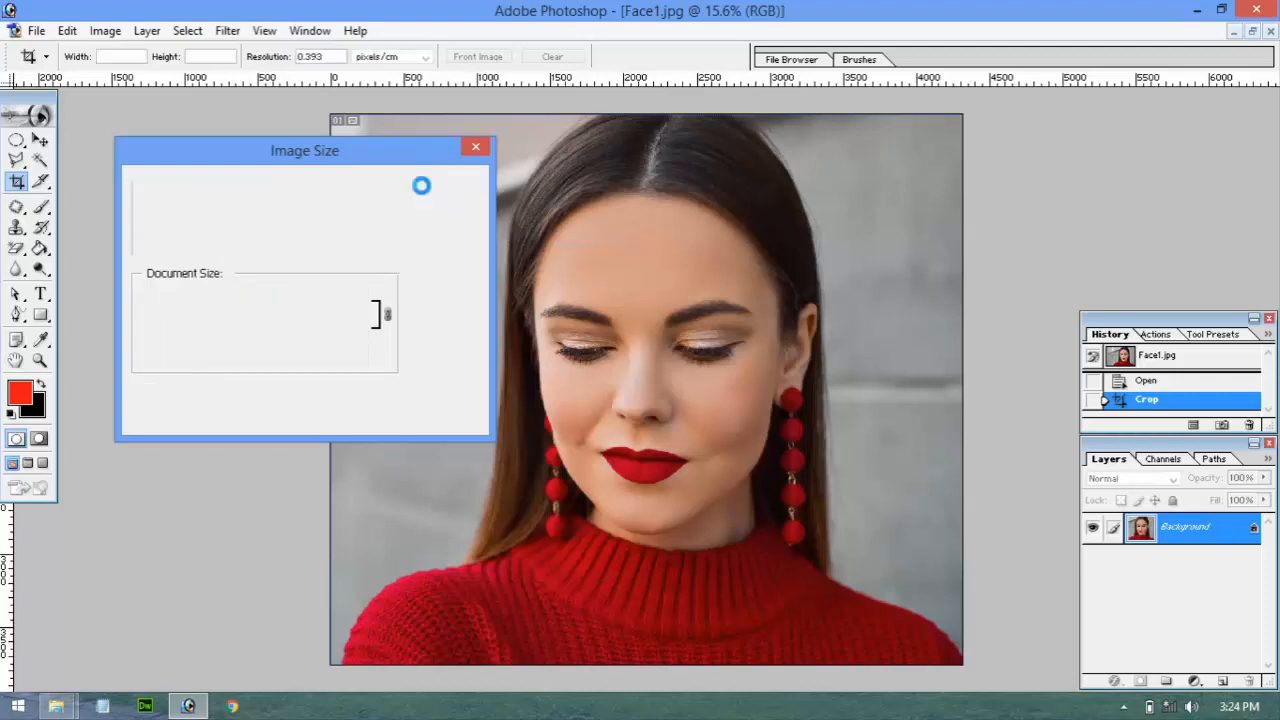
key(ctrl+0)
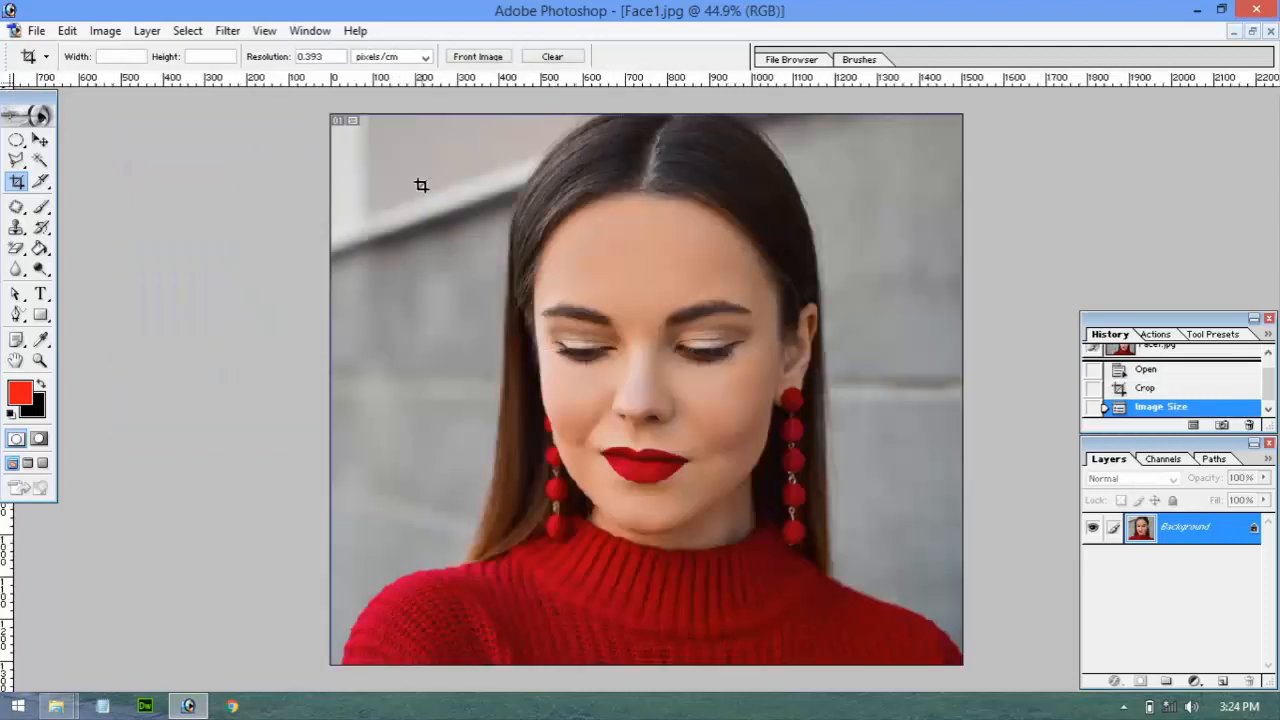
Save the resized portrait in the Models folder as a JPEG under the new name Face12
click(36, 32)
click(94, 203)
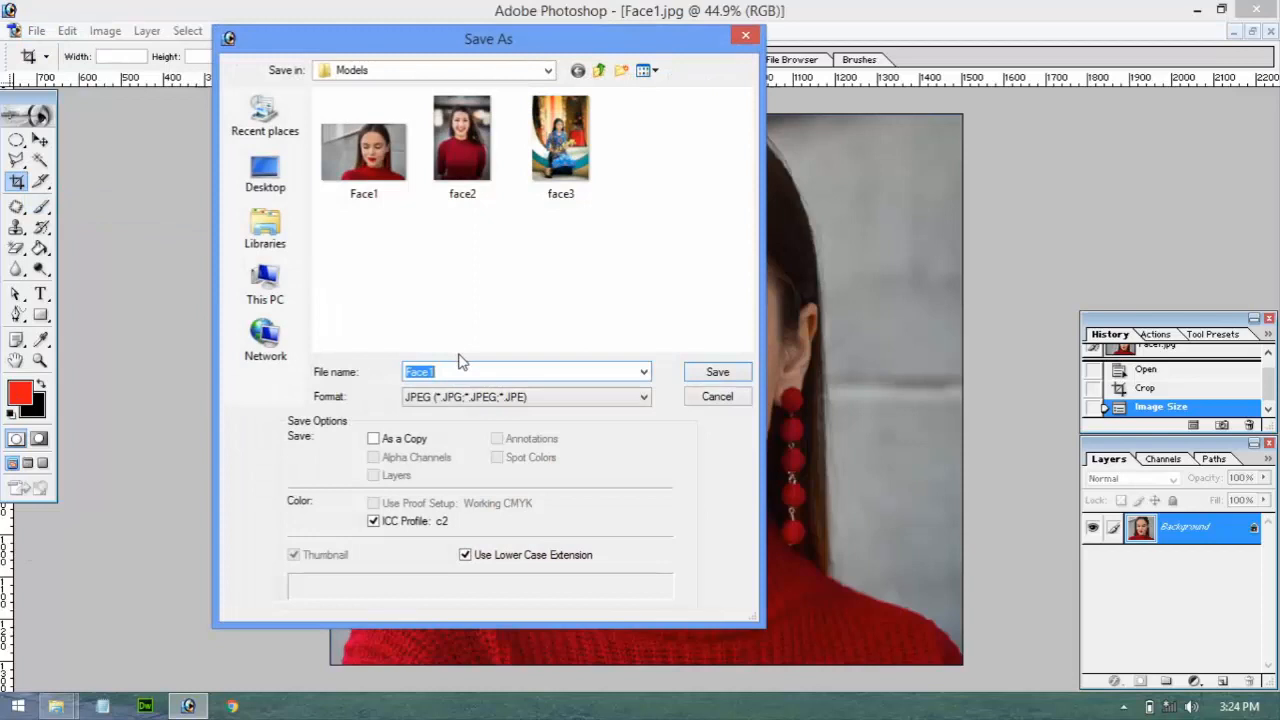
click(393, 188)
click(461, 371)
click(465, 371)
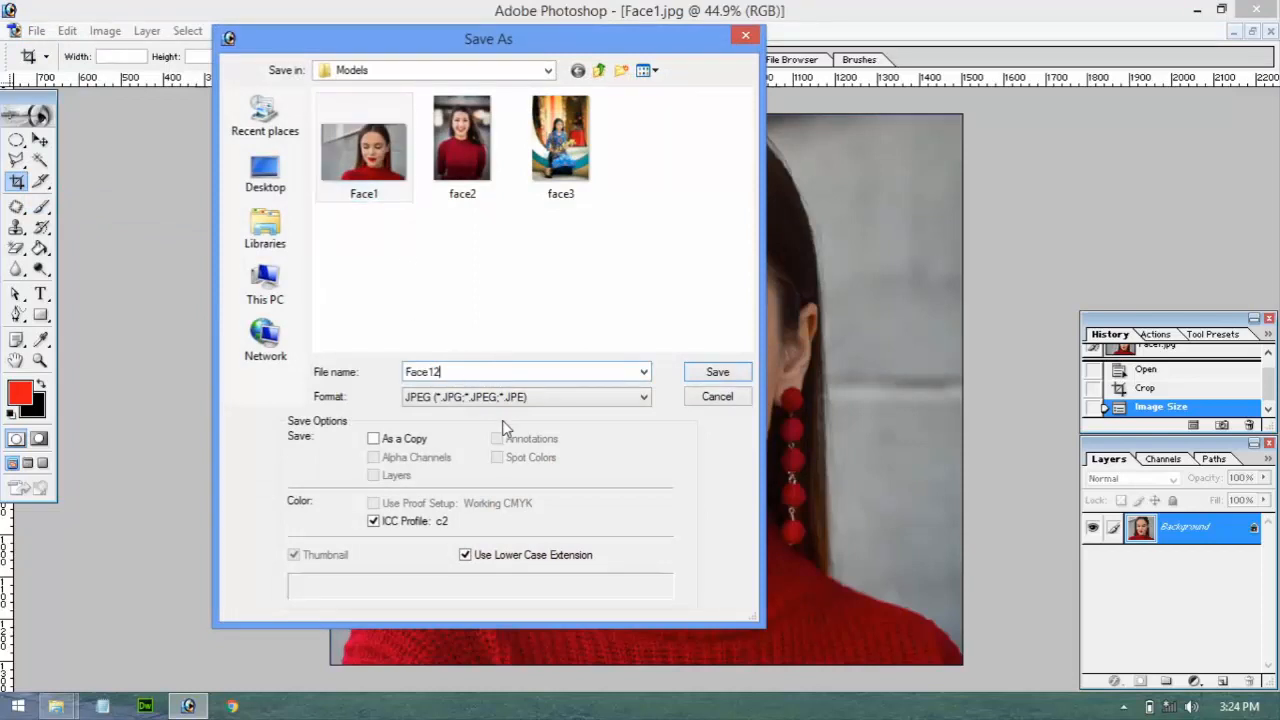
click(706, 376)
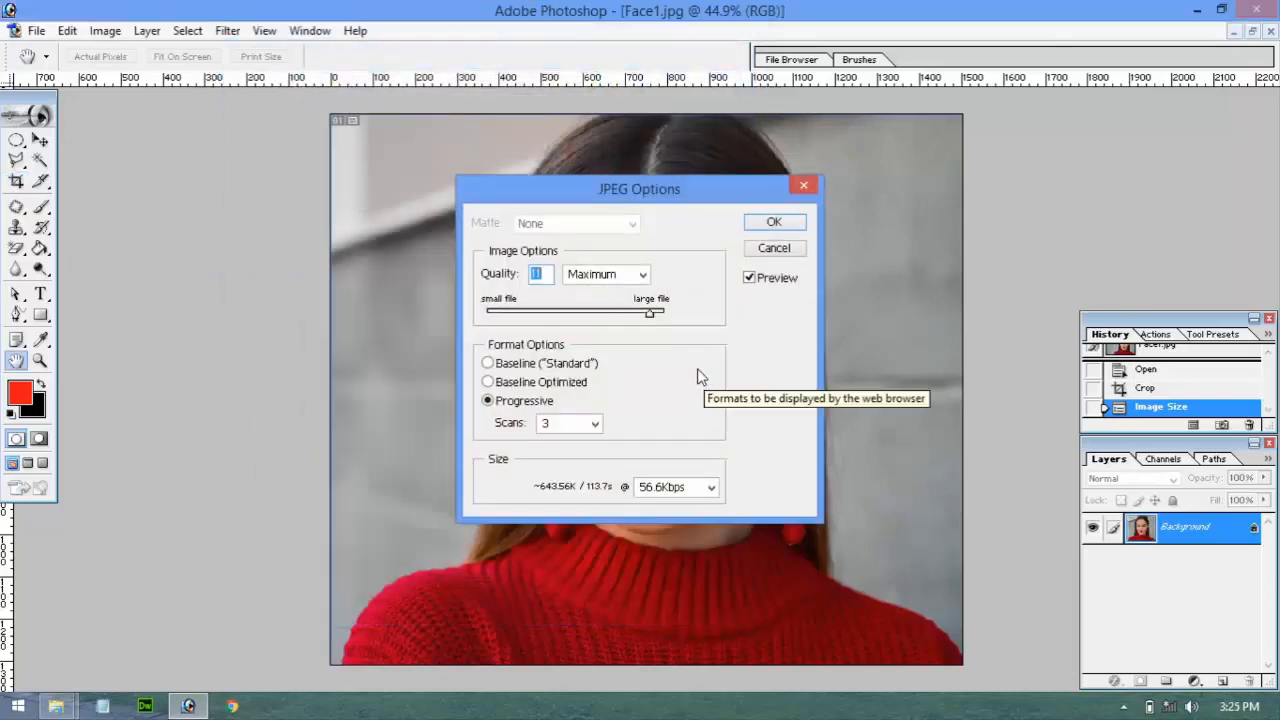
Try JPEG quality 0 for Face12, and finish saving with a quality moderately below 11
drag(650, 313, 471, 311)
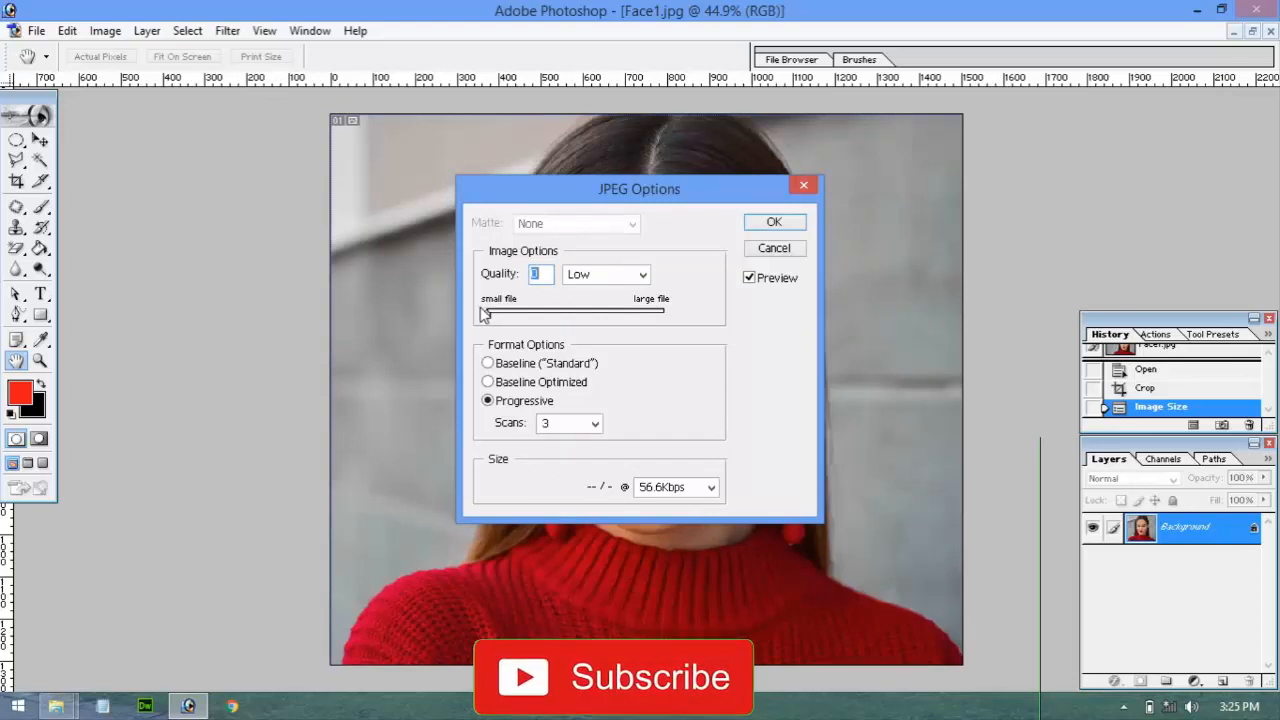
key(Return)
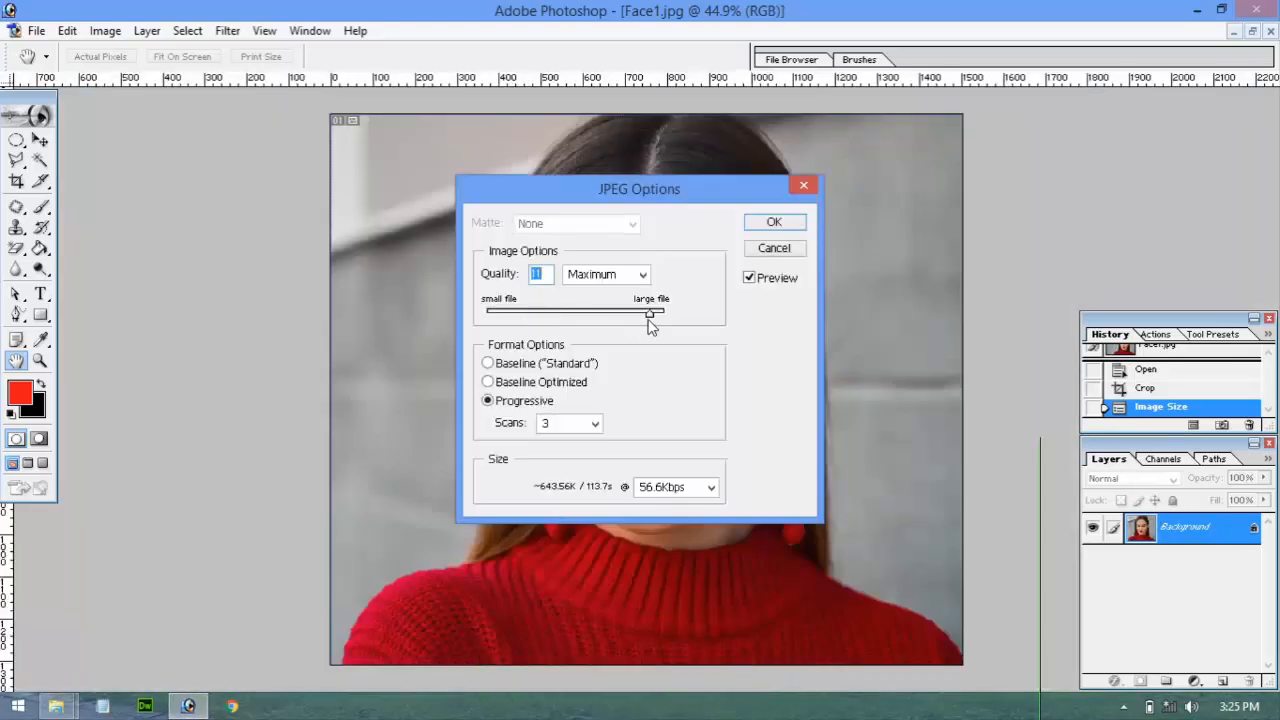
drag(648, 318, 589, 318)
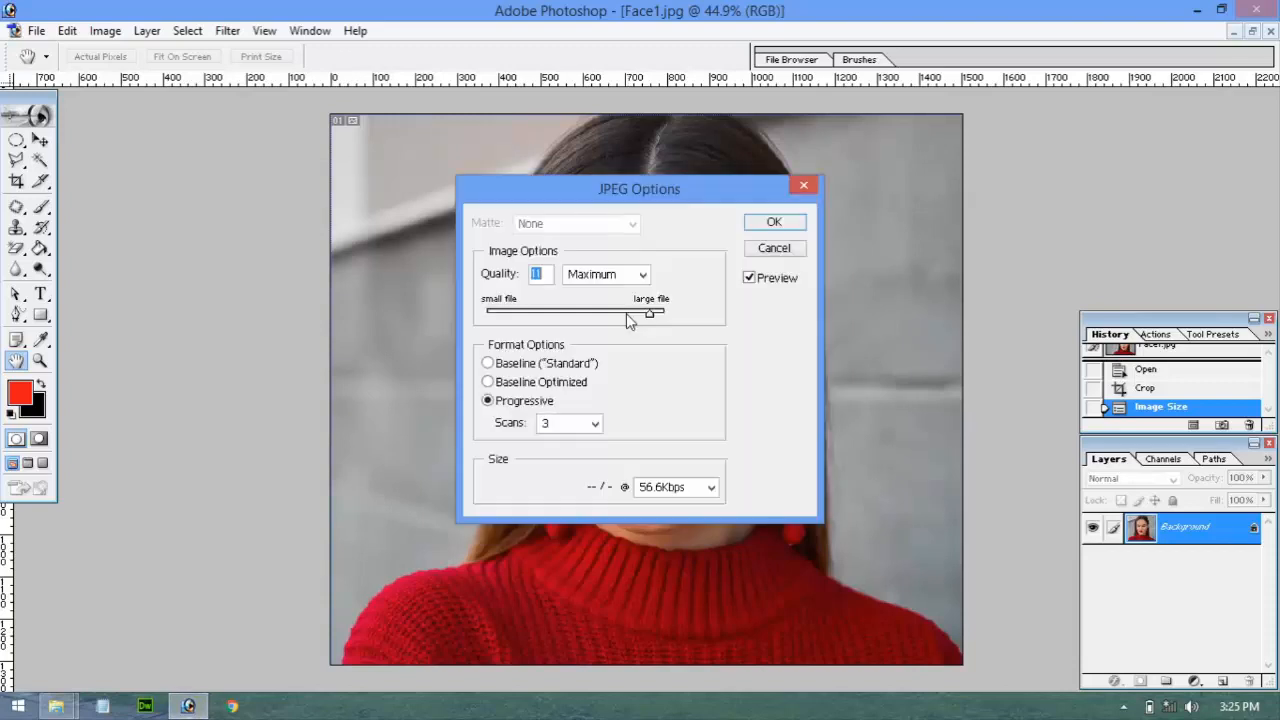
mouse_move(628, 318)
mouse_down()
mouse_move(647, 321)
mouse_move(628, 322)
mouse_up()
click(772, 223)
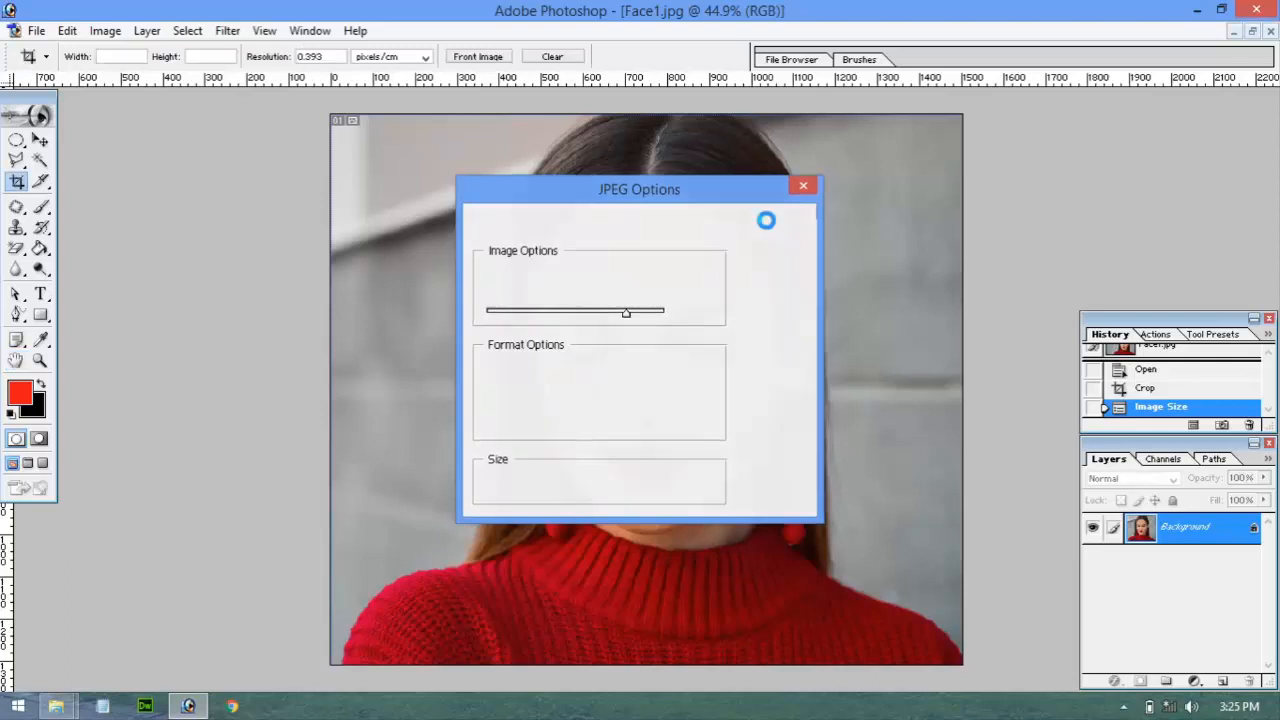
Switch to the Models folder in File Explorer and compare the file sizes of Face1 and Face12
mouse_move(60, 702)
click(86, 633)
click(573, 248)
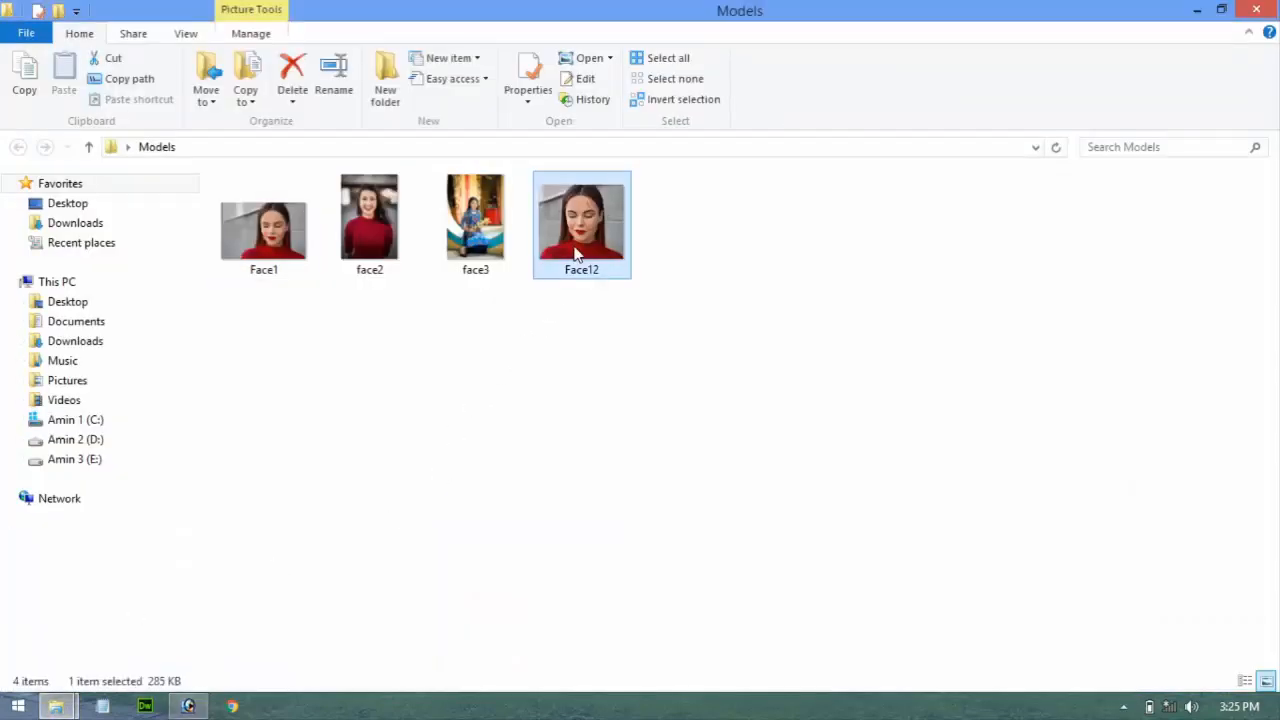
click(247, 262)
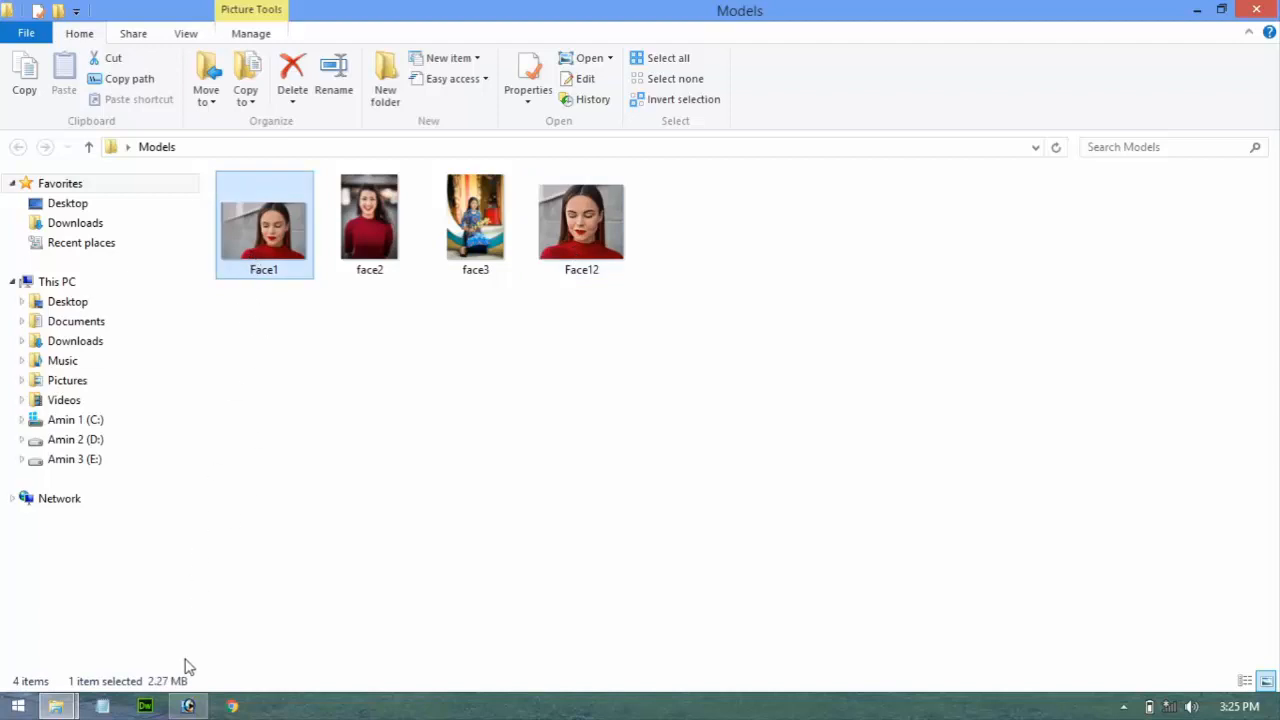
click(601, 254)
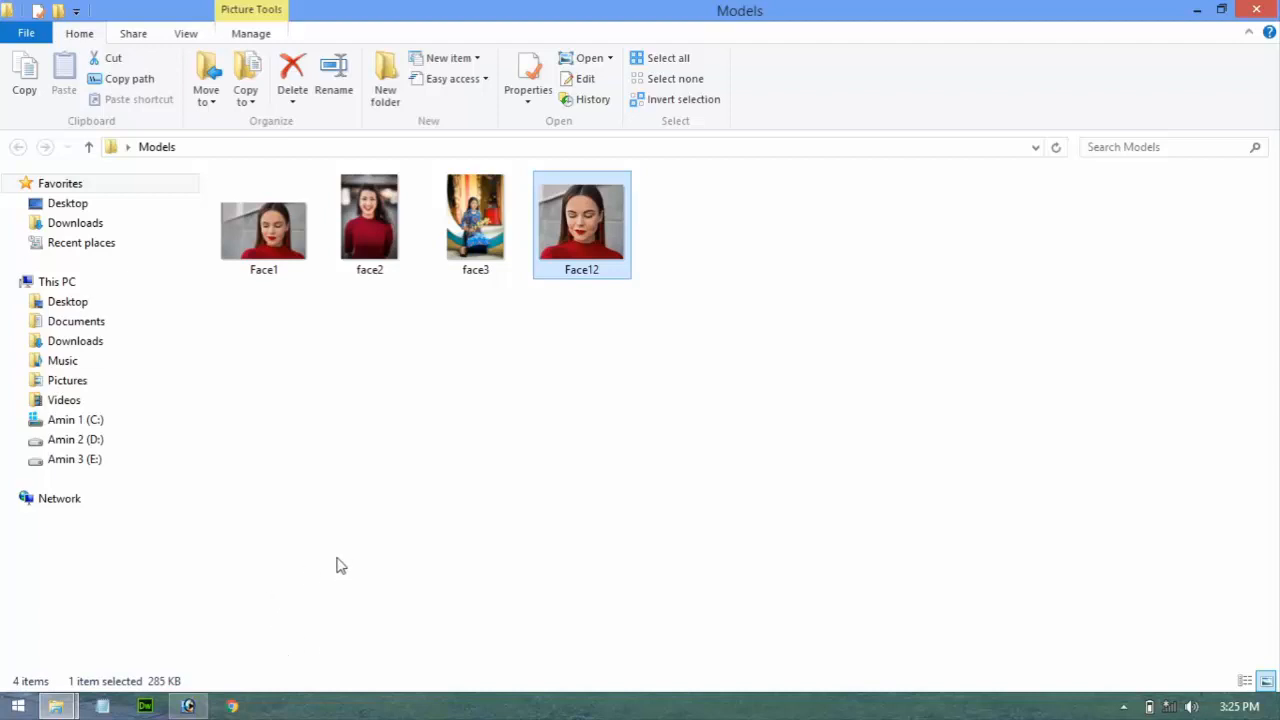
View Face1 in Windows Photo Viewer and inspect the sharpness around the woman's eyes and eyebrows
double_click(280, 268)
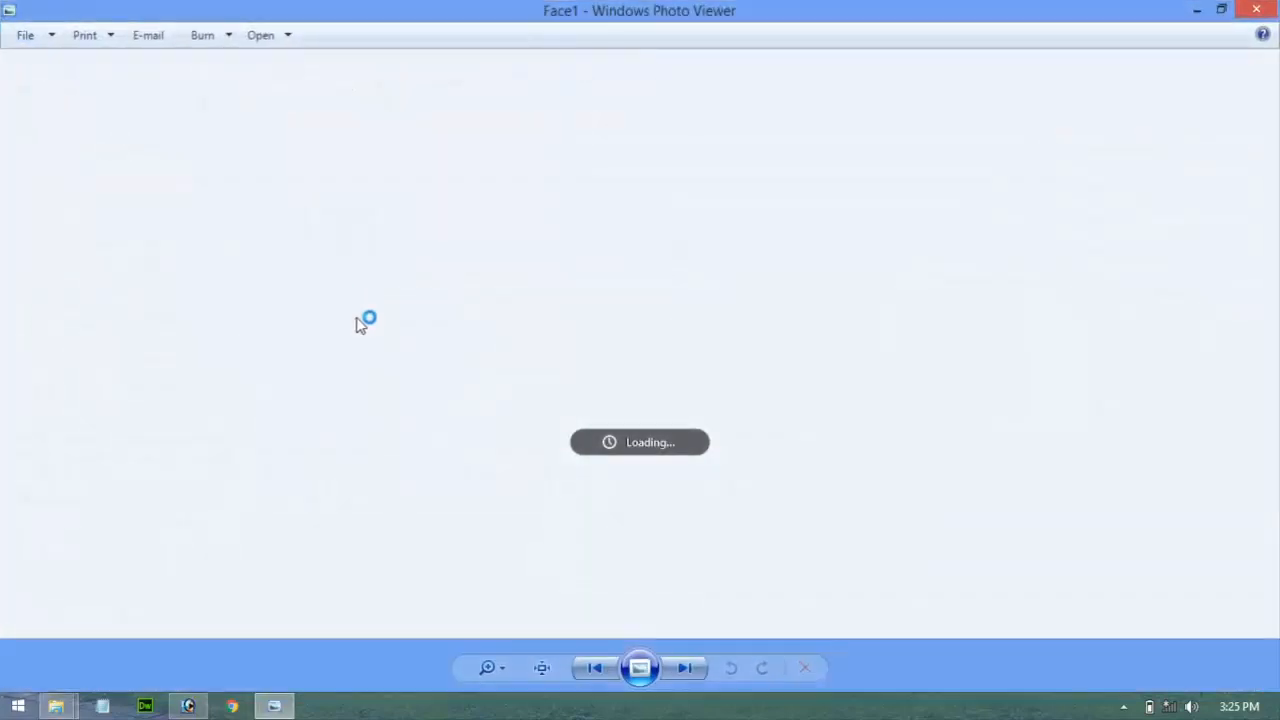
scroll(667, 418, up, 4)
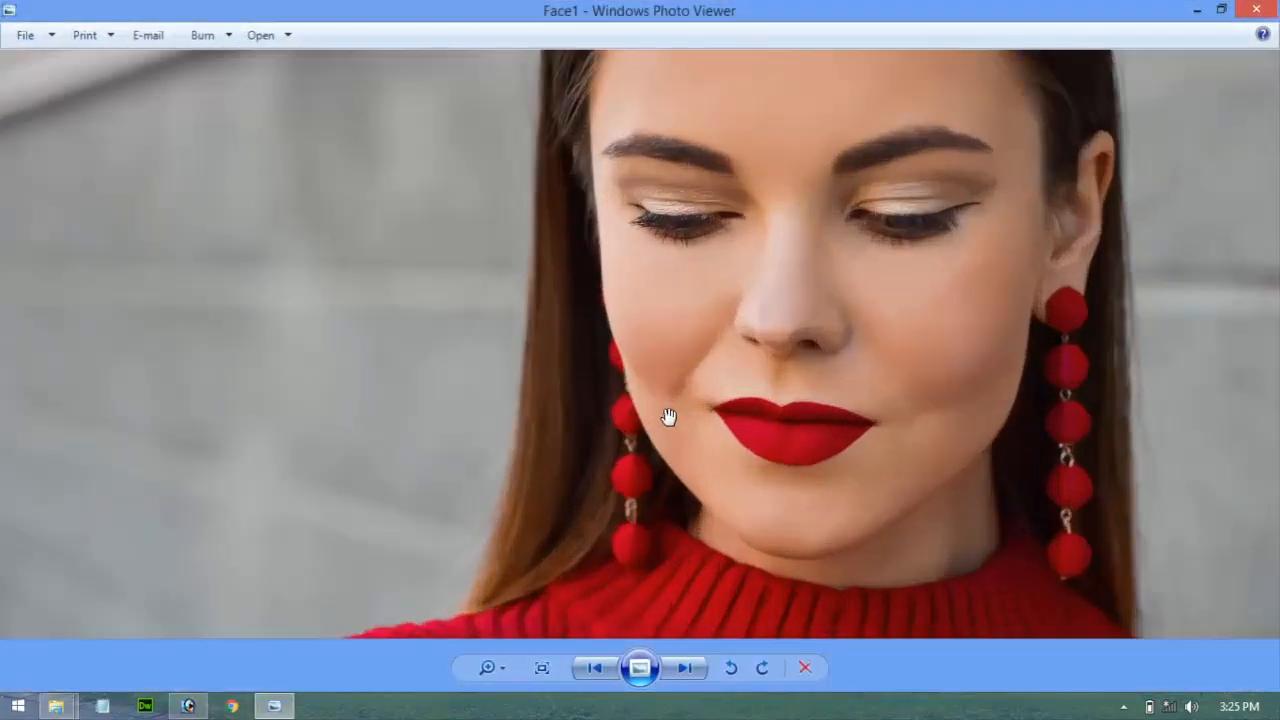
scroll(671, 410, up, 1)
drag(820, 283, 543, 568)
drag(654, 252, 628, 405)
scroll(628, 405, up, 1)
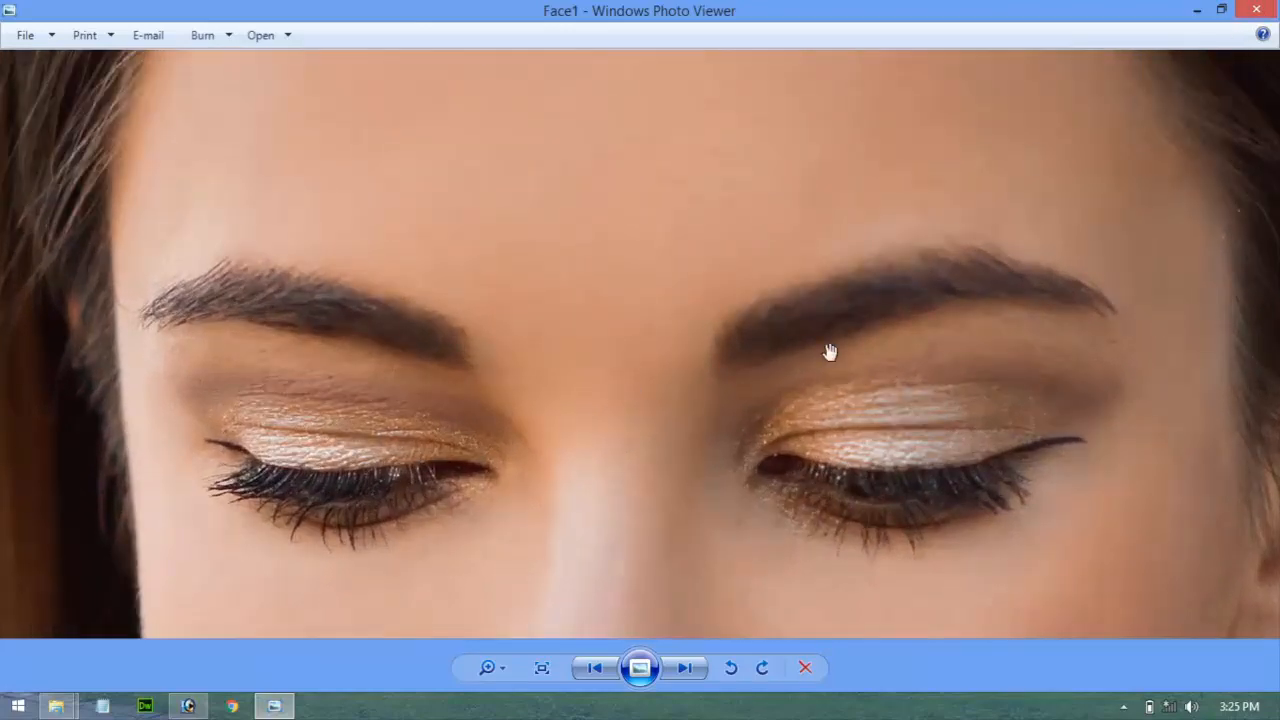
scroll(829, 349, up, 1)
click(1196, 12)
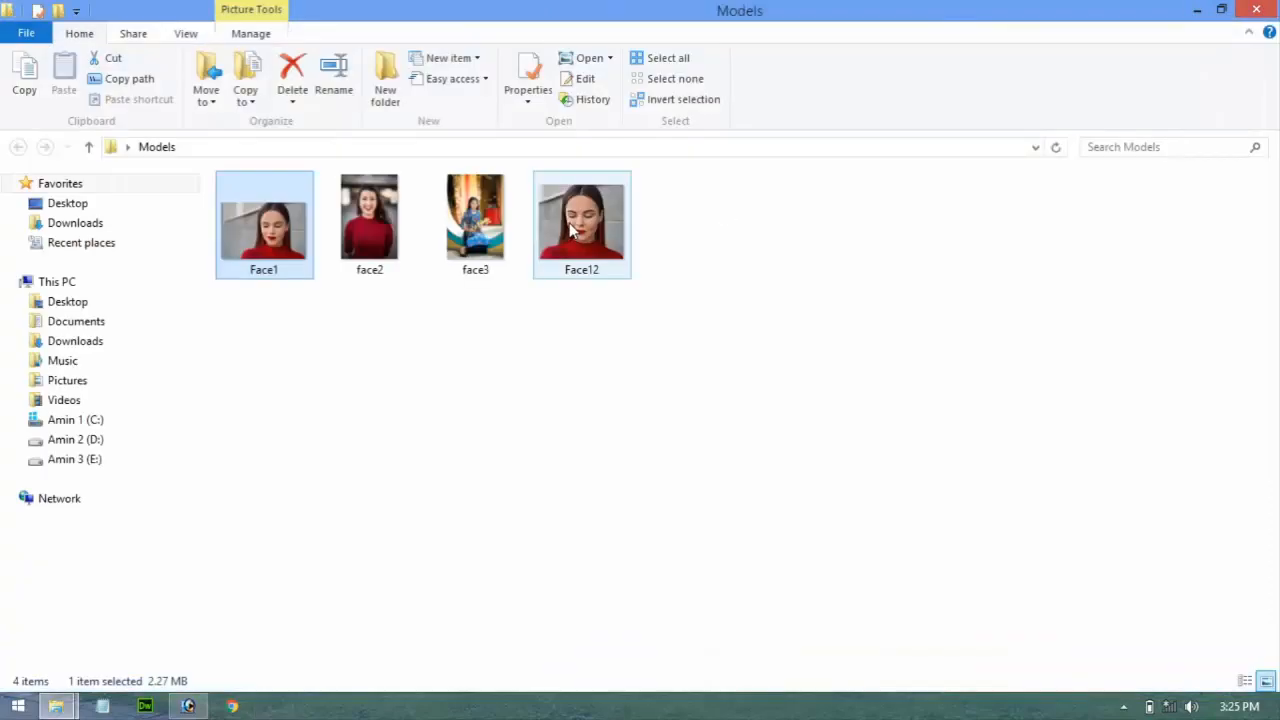
View Face12 in Windows Photo Viewer and inspect the detail around the eyes and nose at high magnification
double_click(575, 218)
scroll(632, 410, up, 6)
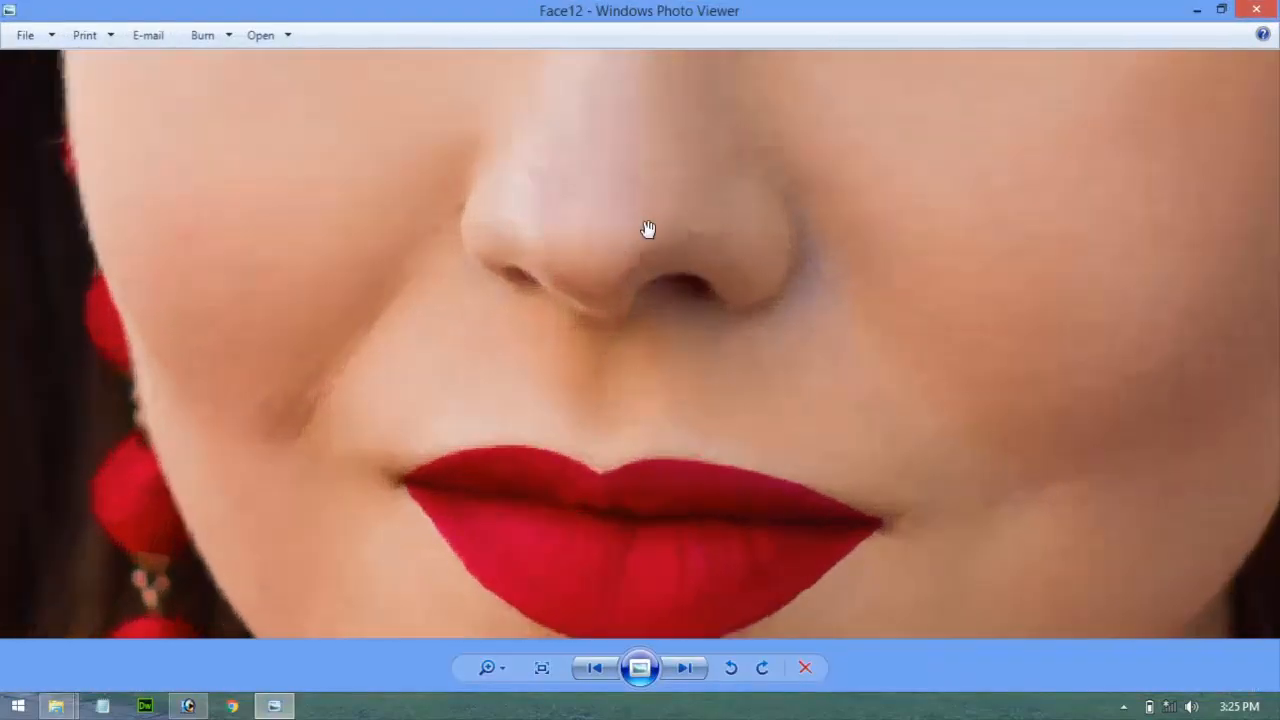
drag(648, 229, 603, 380)
drag(597, 212, 587, 419)
scroll(587, 419, up, 1)
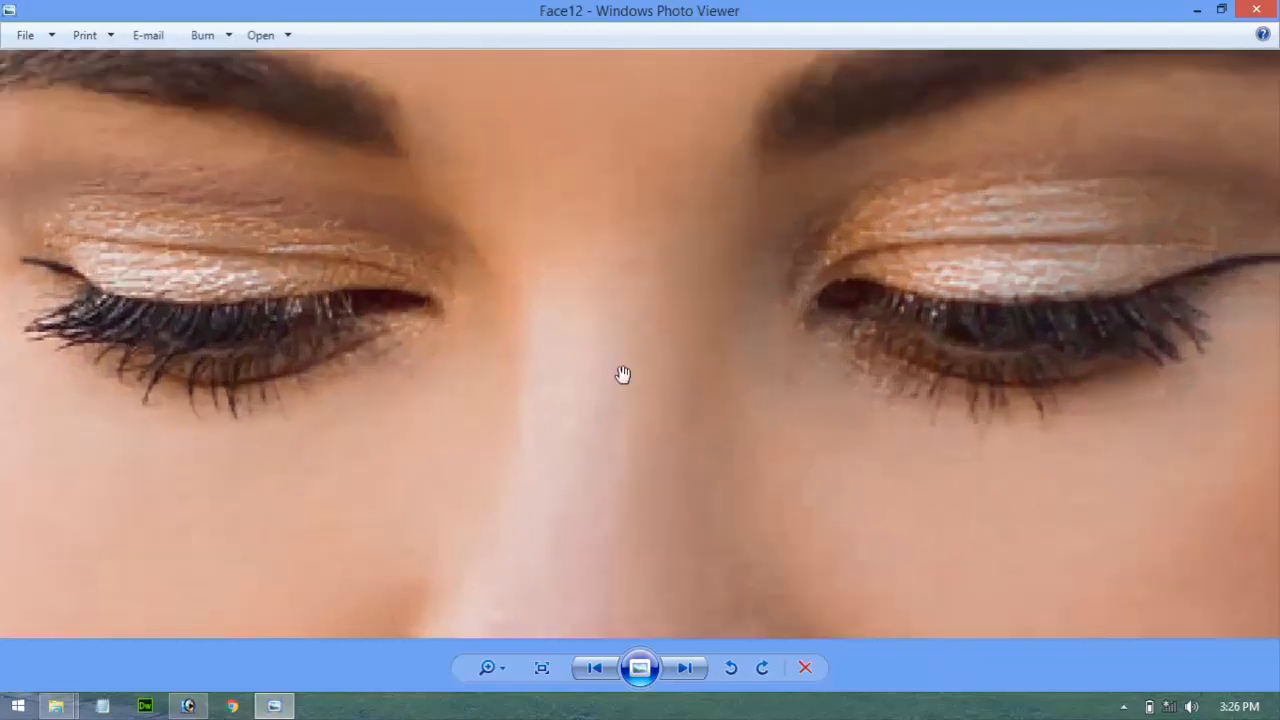
click(1272, 8)
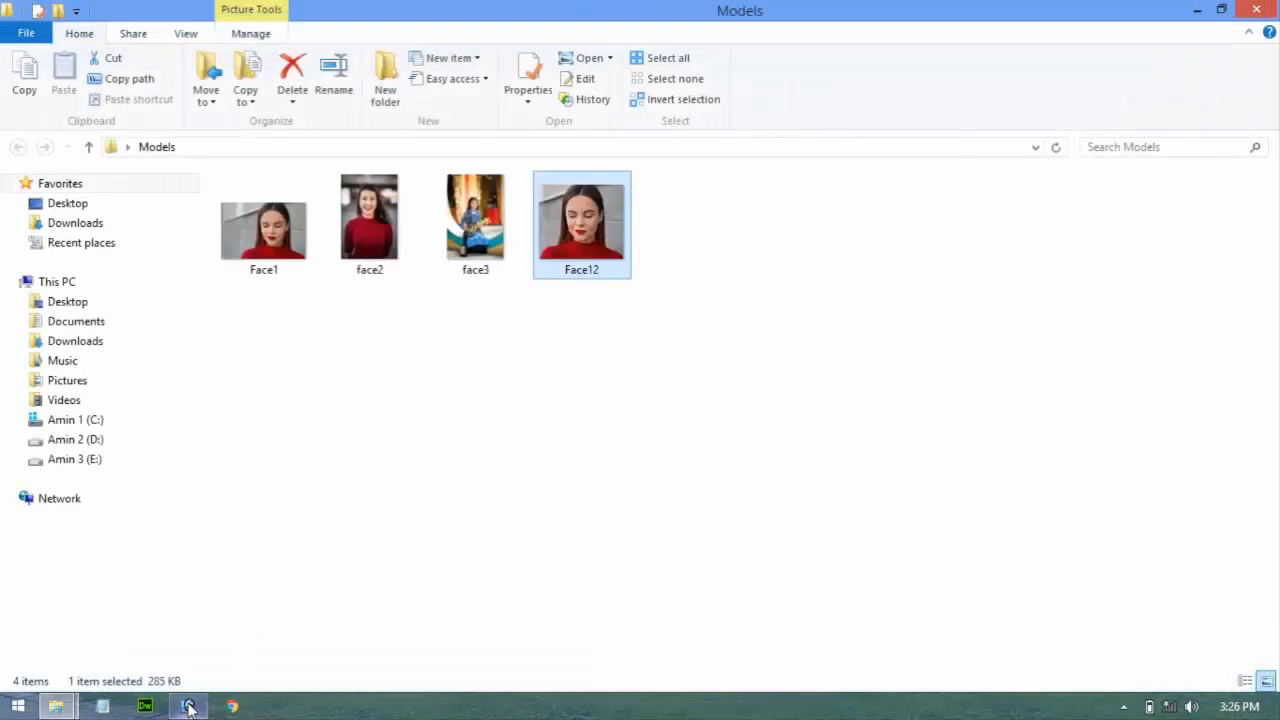
Return to Photoshop and set Face12.jpg's resolution to 72 pixels/cm and its width to 1500 pixels, keeping the proportions constrained
mouse_move(189, 703)
click(270, 585)
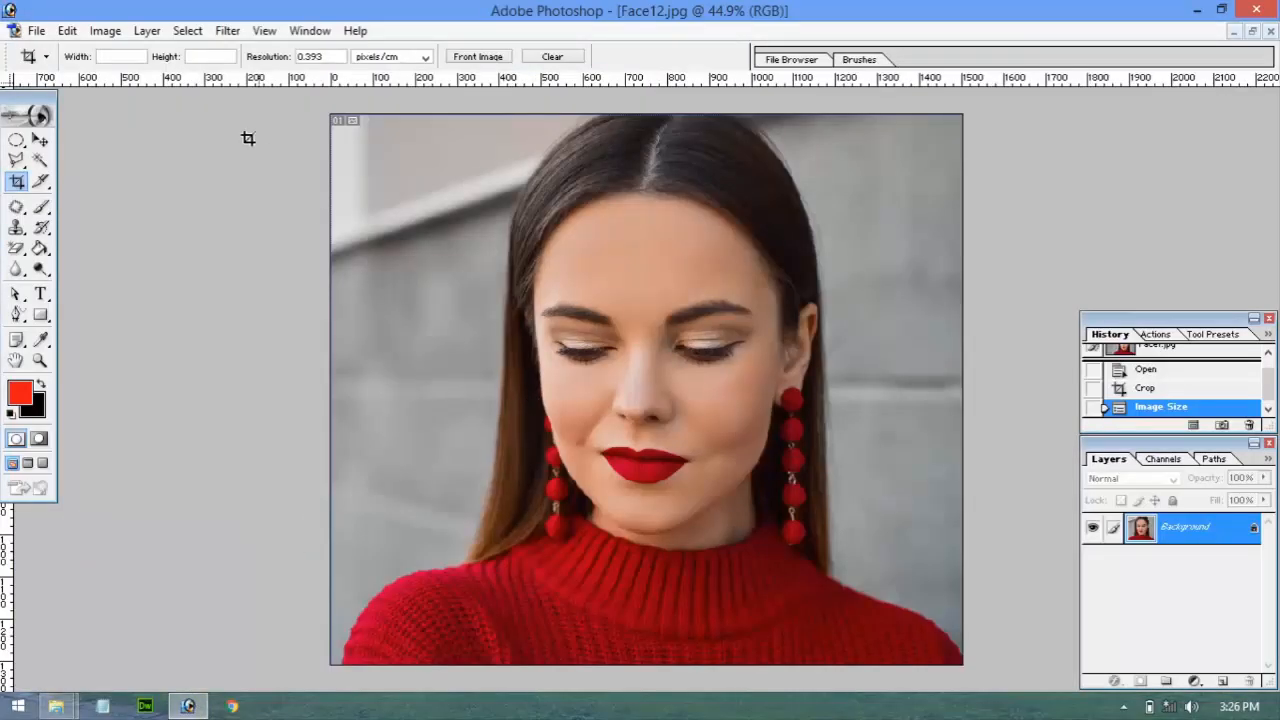
click(76, 36)
mouse_move(95, 36)
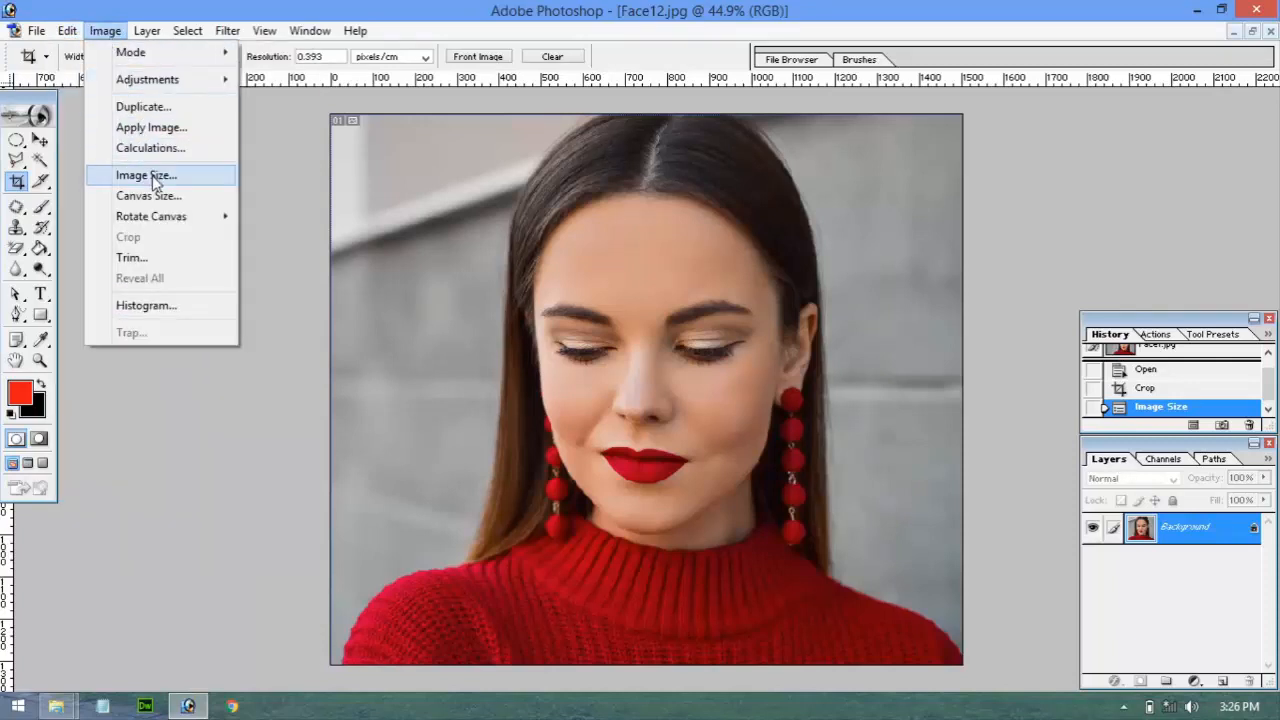
click(146, 175)
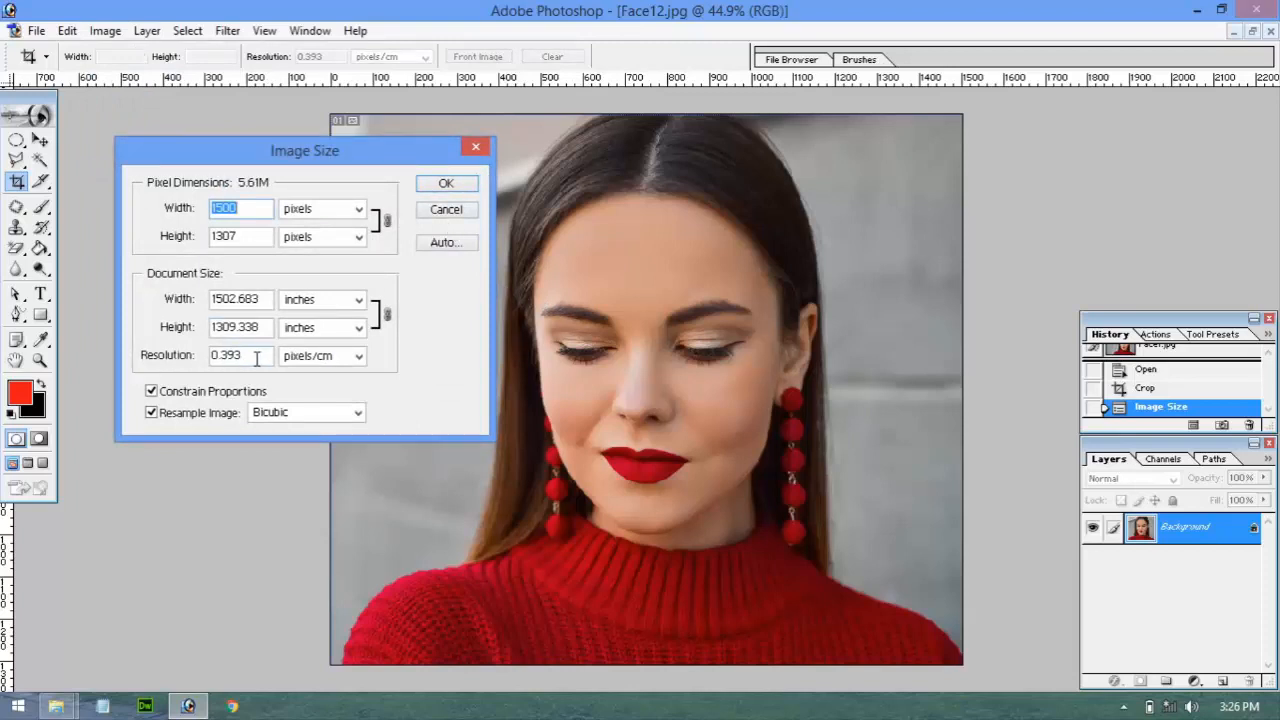
drag(257, 360, 128, 362)
text(72)
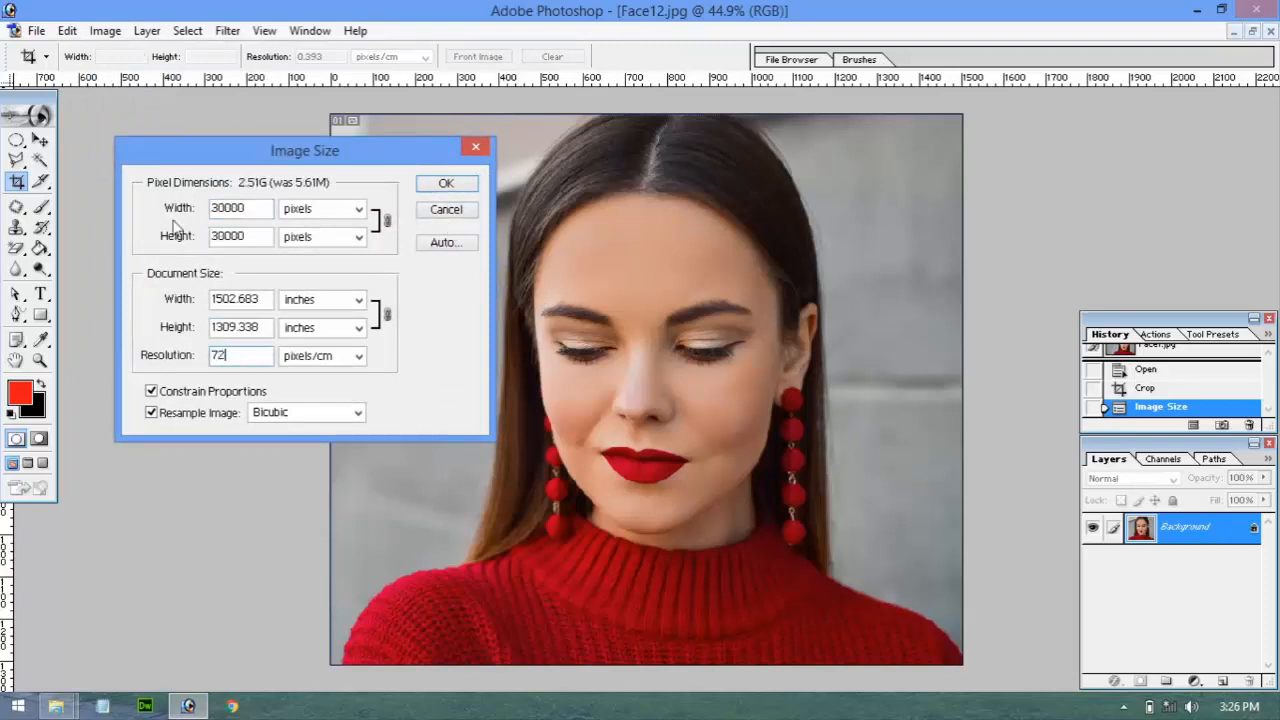
drag(259, 207, 100, 185)
text(1500)
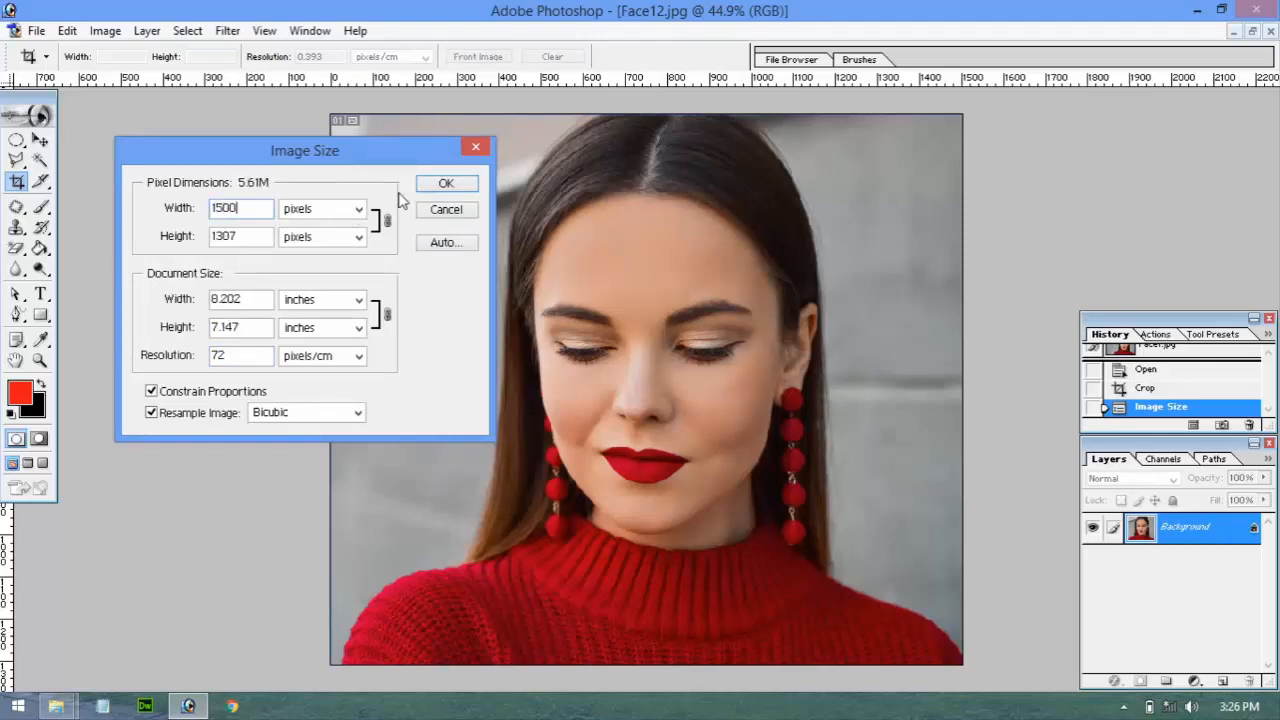
click(437, 183)
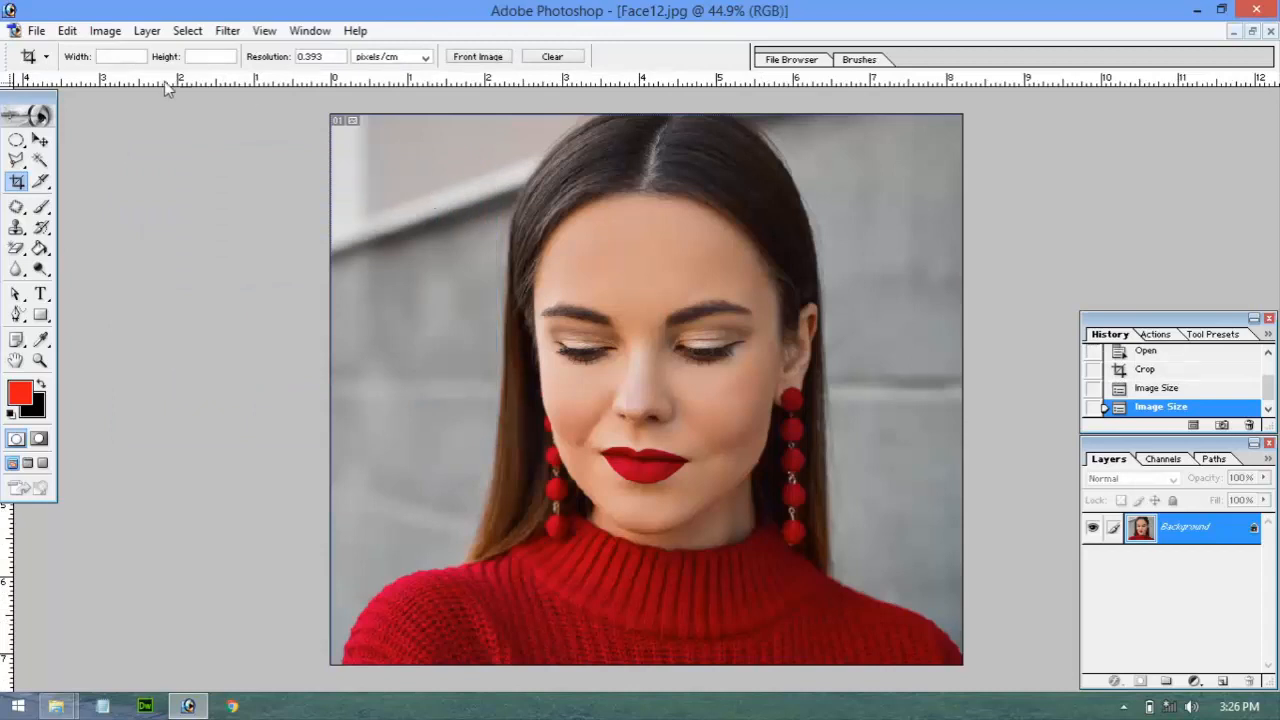
Review Face12.jpg's Image Size settings without changing them, and save the file
click(105, 30)
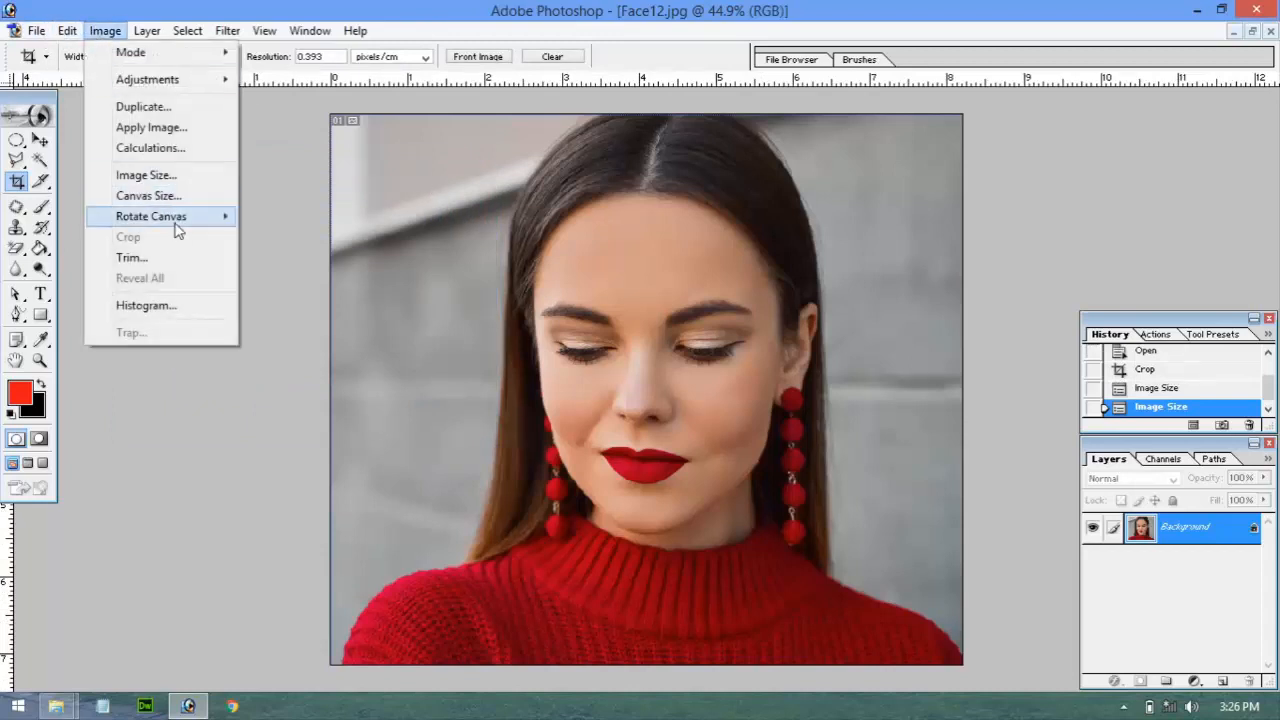
click(178, 177)
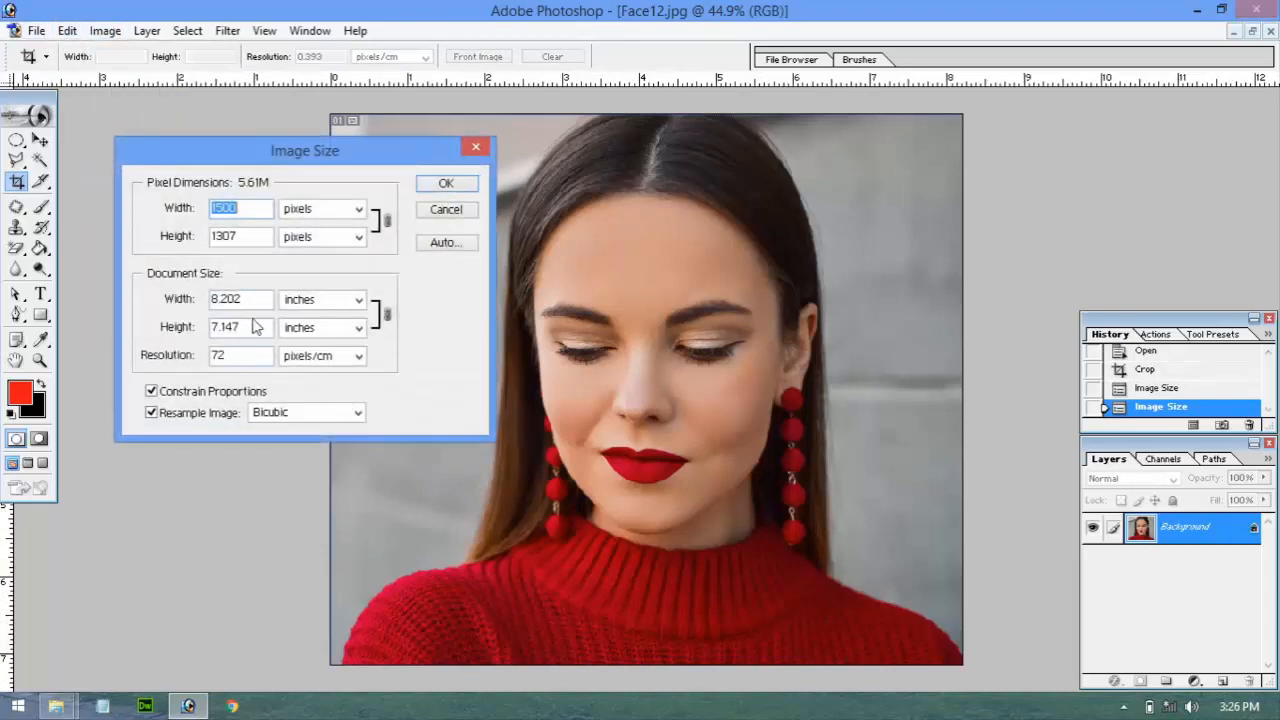
click(446, 209)
click(36, 30)
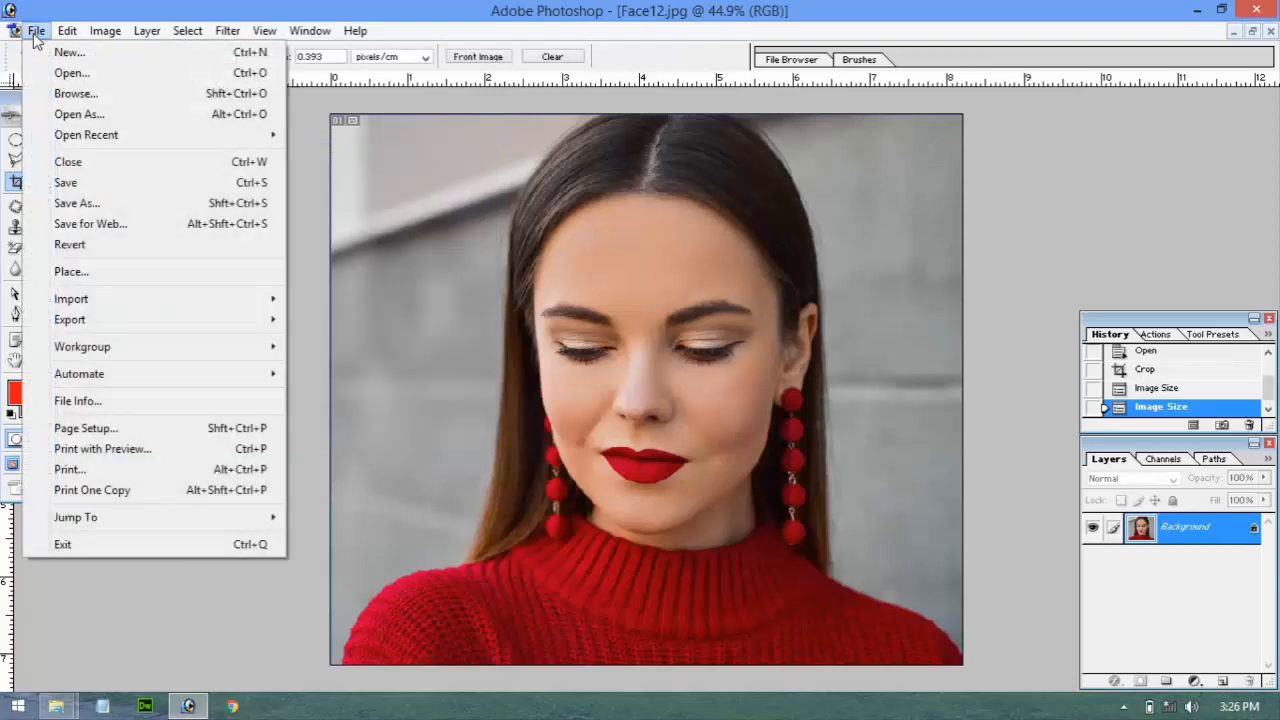
click(81, 187)
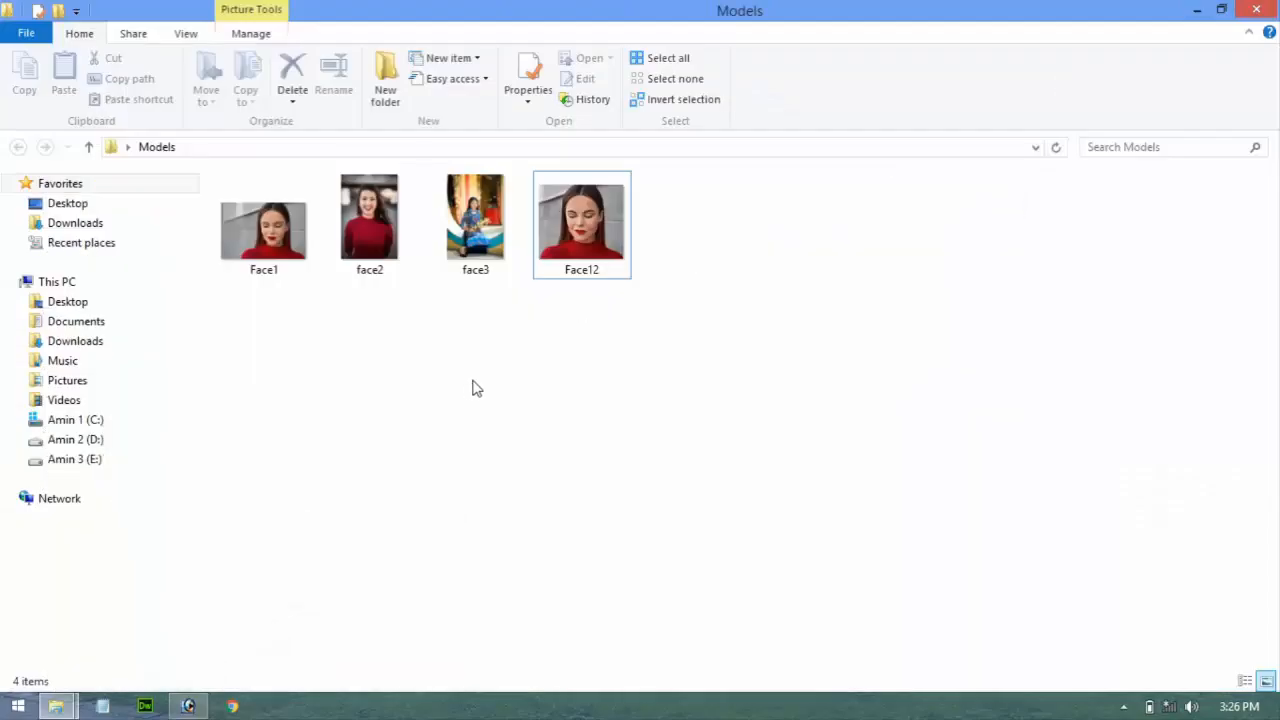
View Face12 from the Models folder in Windows Photo Viewer and inspect the detail around the lips at high magnification
double_click(578, 270)
scroll(646, 472, up, 4)
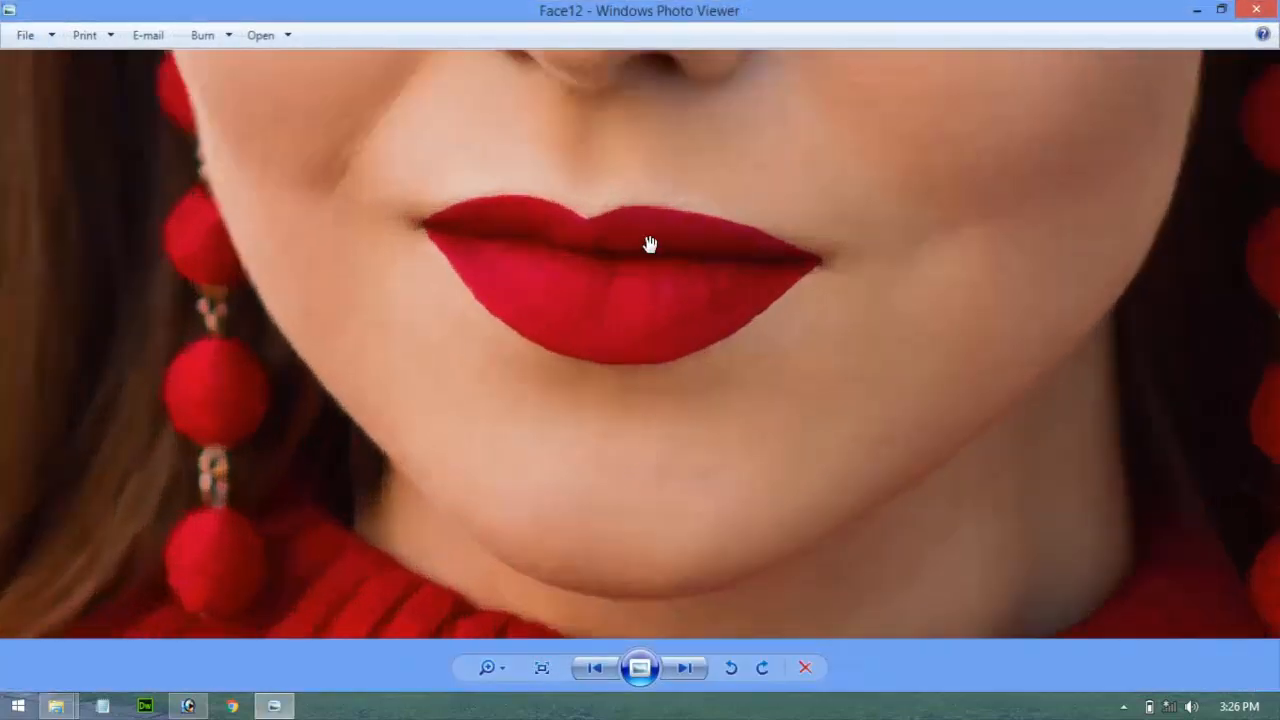
scroll(660, 380, up, 2)
drag(660, 380, 729, 329)
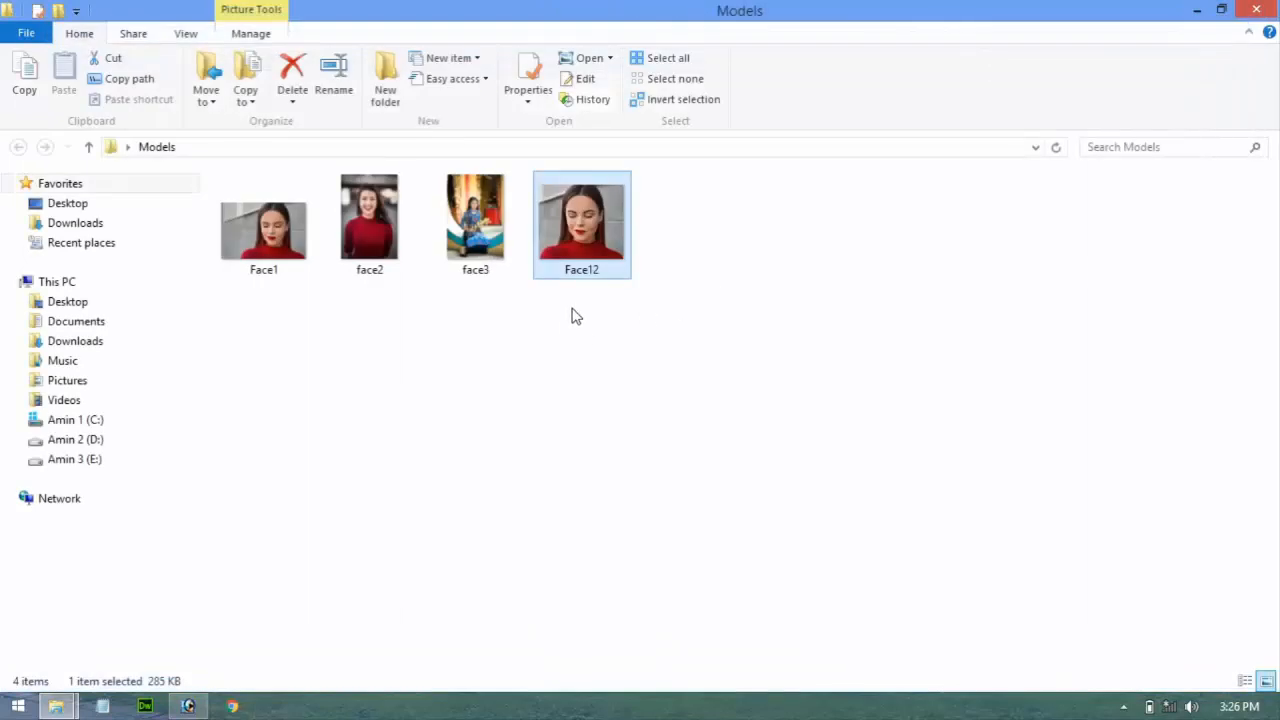
Compare the file sizes of Face1 and Face12 in the Models folder
click(257, 238)
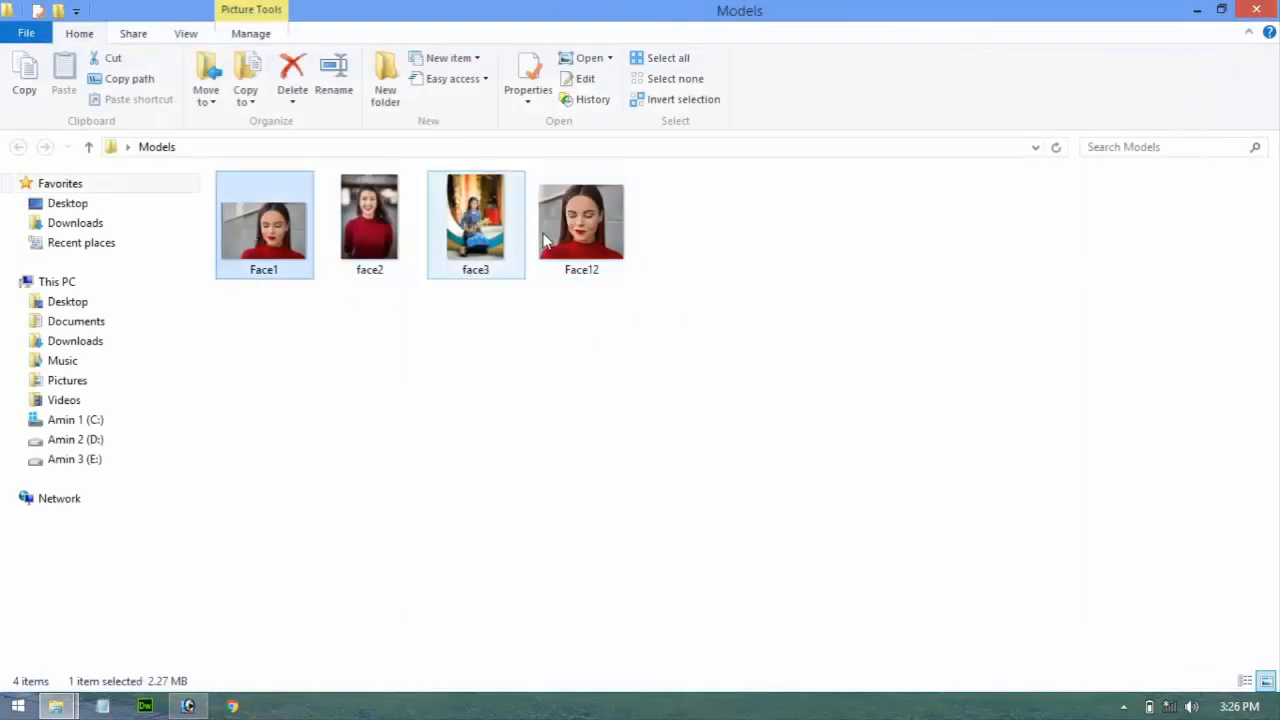
click(614, 228)
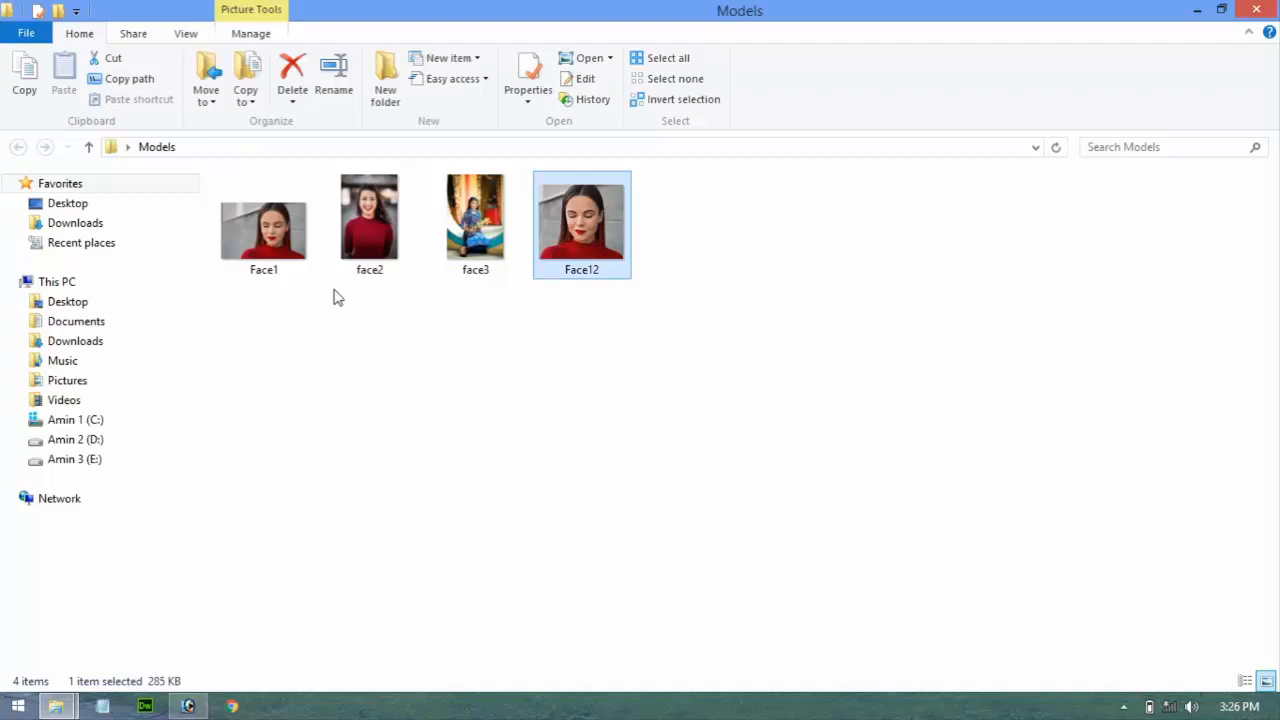
click(281, 270)
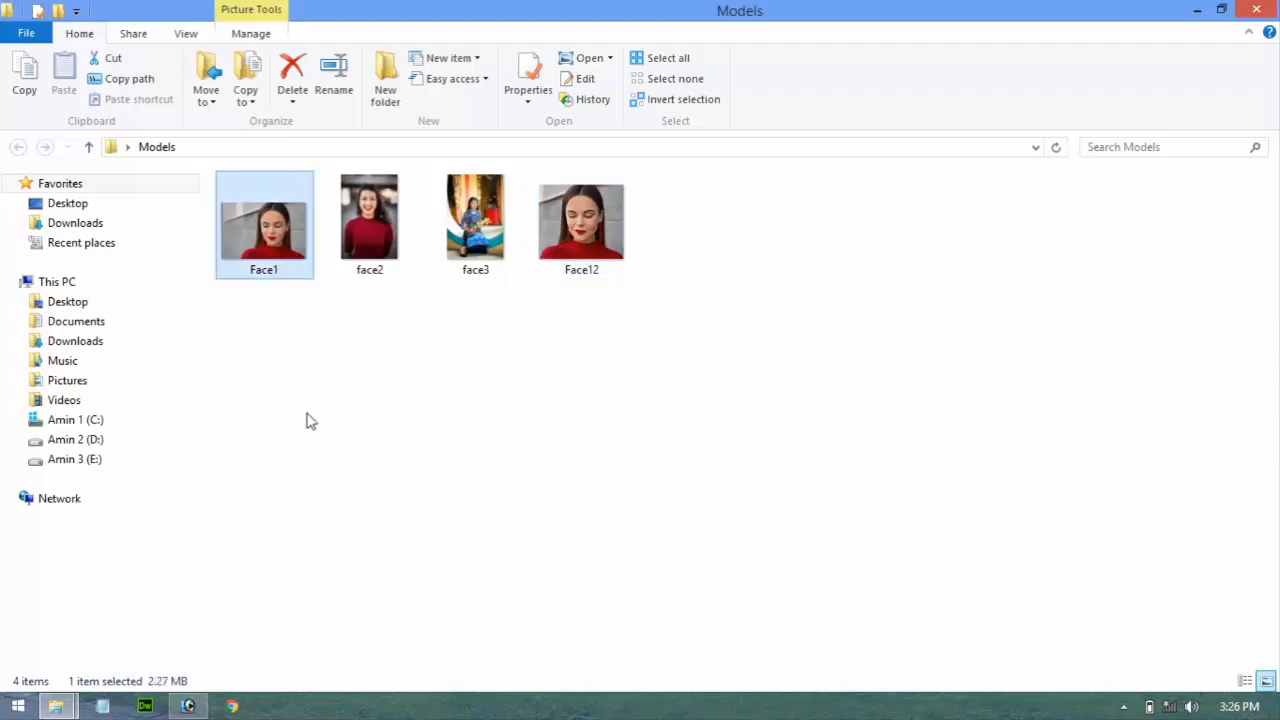
click(608, 256)
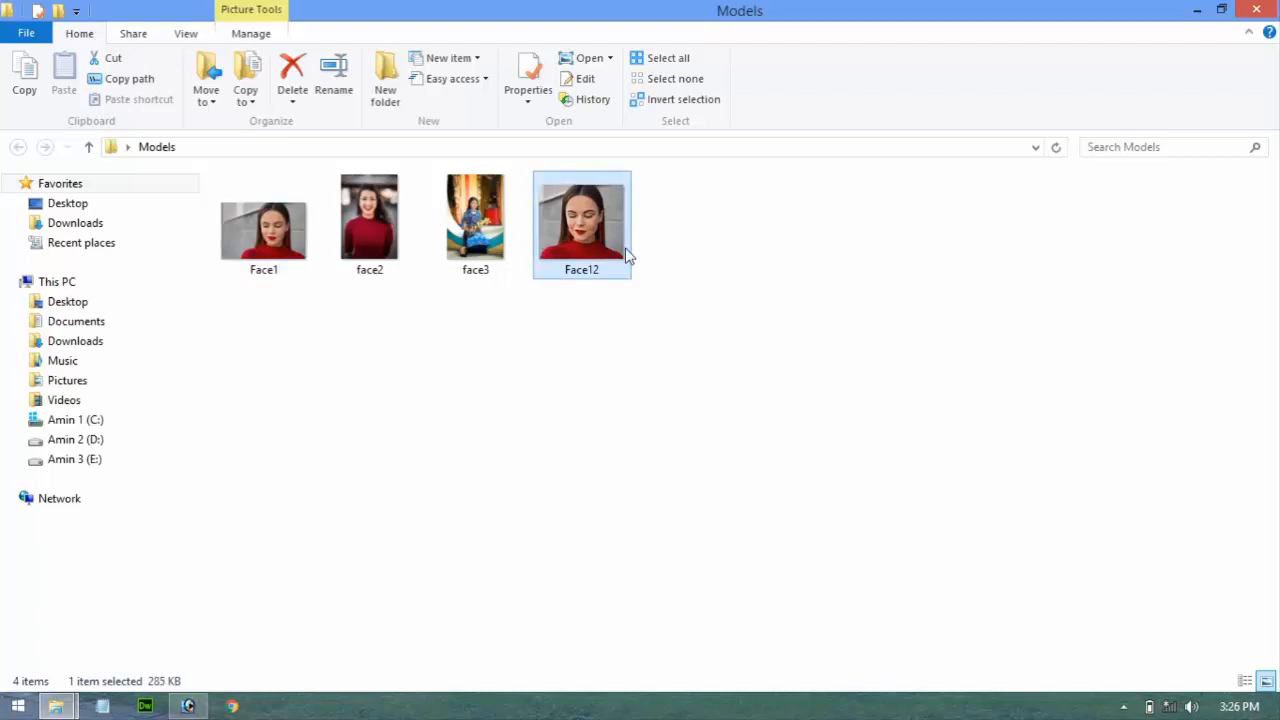
Return to Photoshop and widen Face12.jpg's canvas to 24 inches, keeping the portrait anchored in the centre
click(188, 705)
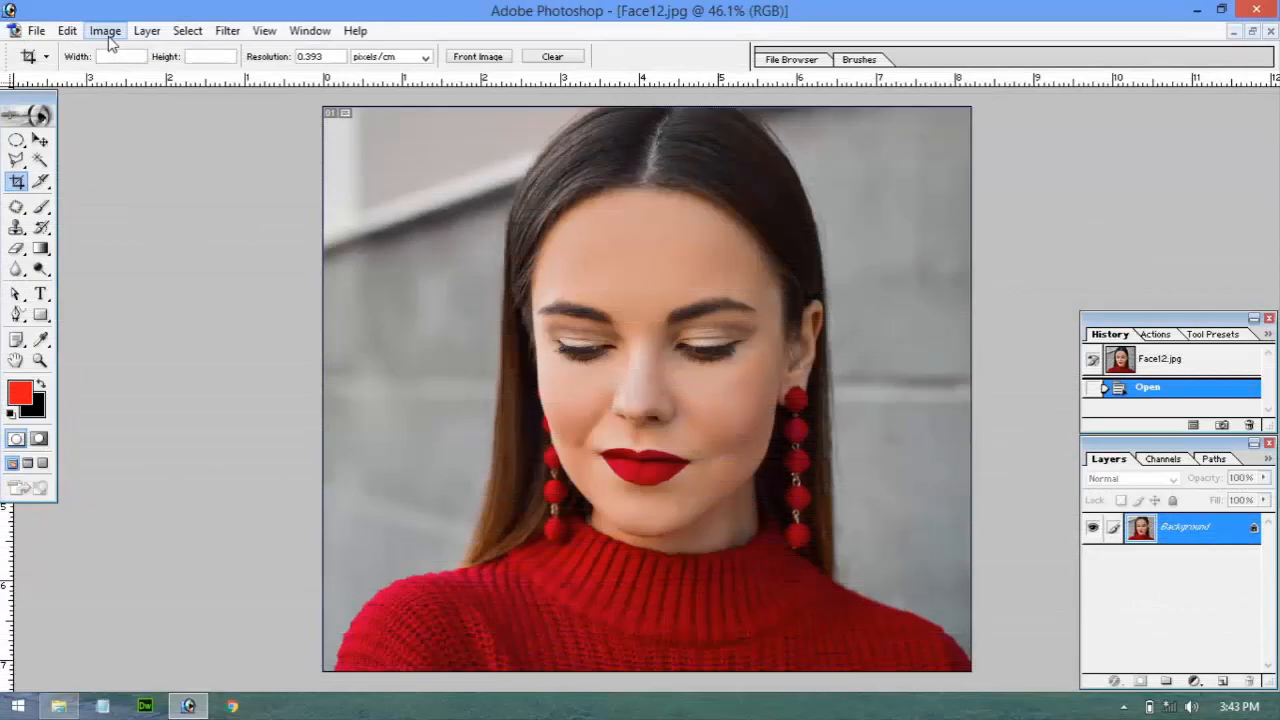
click(106, 33)
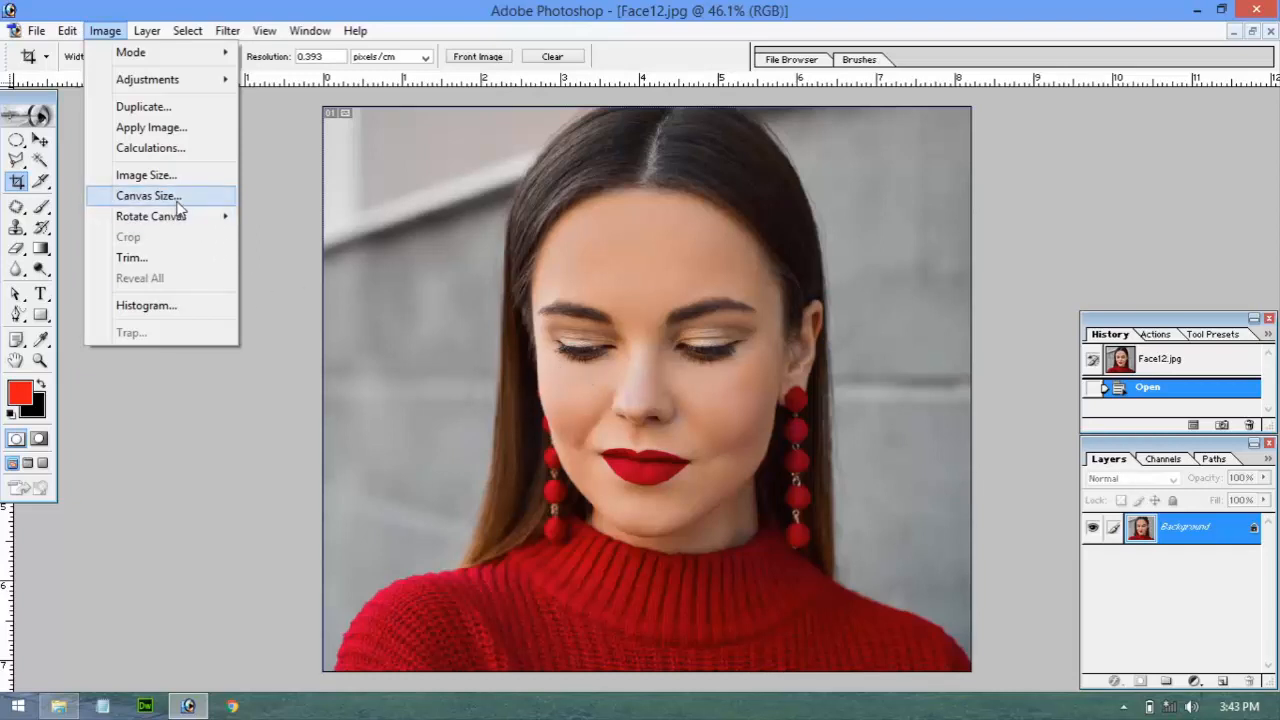
click(178, 197)
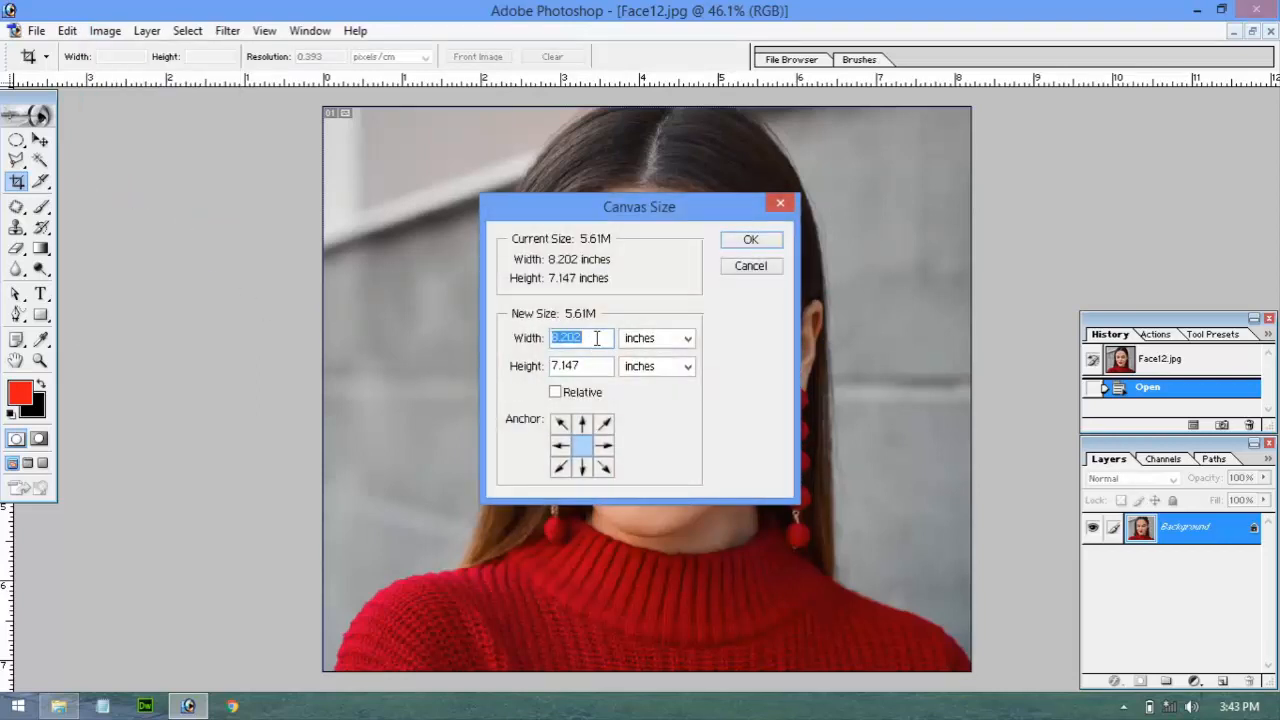
click(611, 338)
drag(600, 338, 518, 340)
text(24)
click(750, 243)
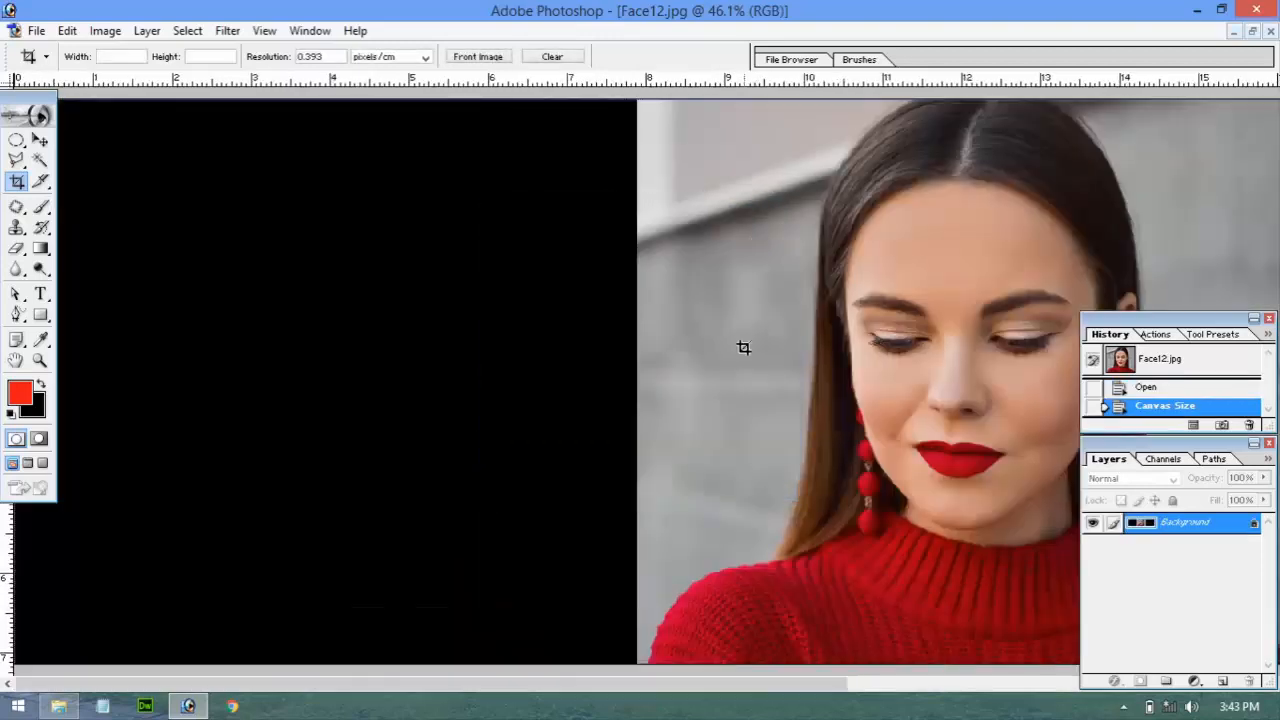
key(ctrl+0)
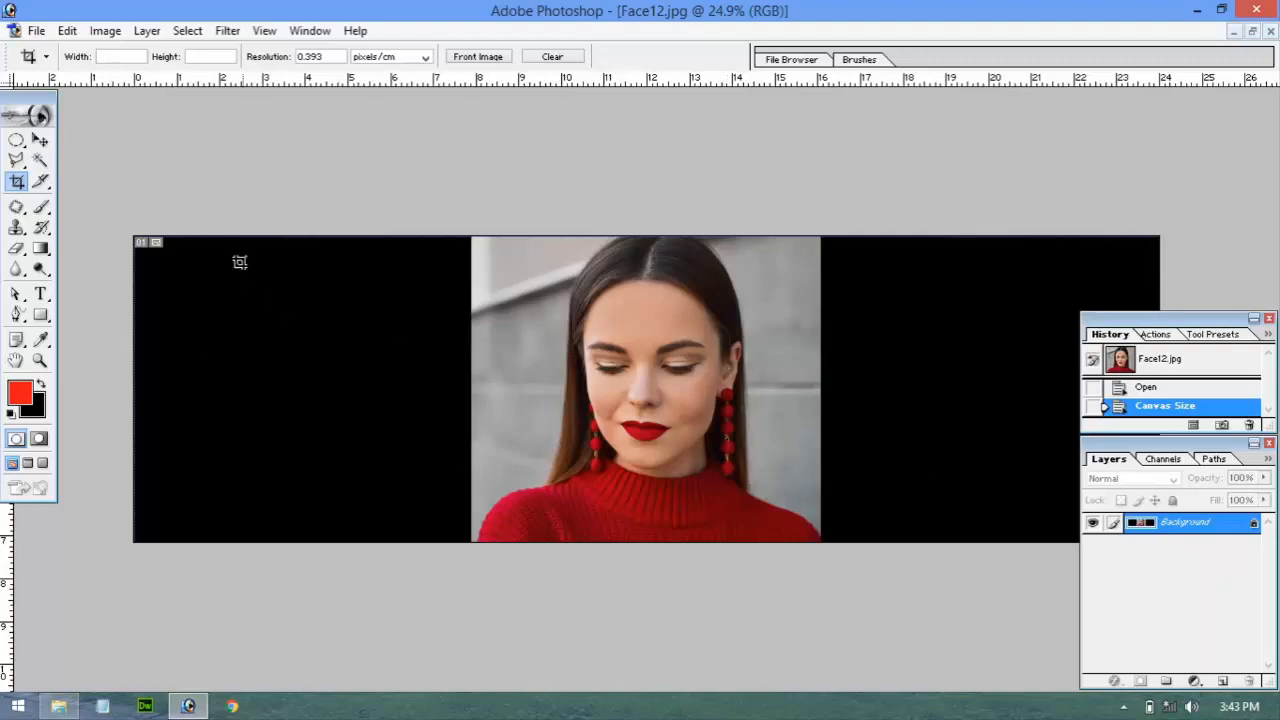
Switch to the Models folder in File Explorer and open face2 and face3 together in Photoshop
click(60, 706)
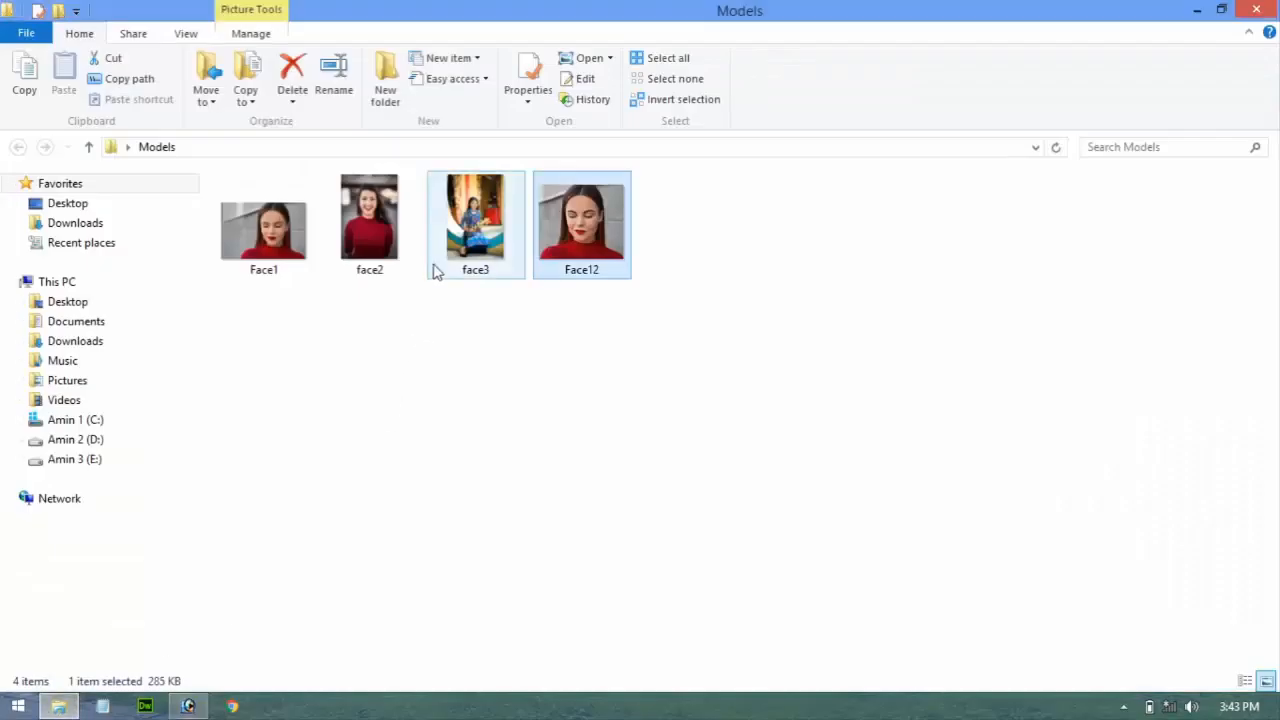
click(395, 258)
ctrl+click(476, 262)
key(Return)
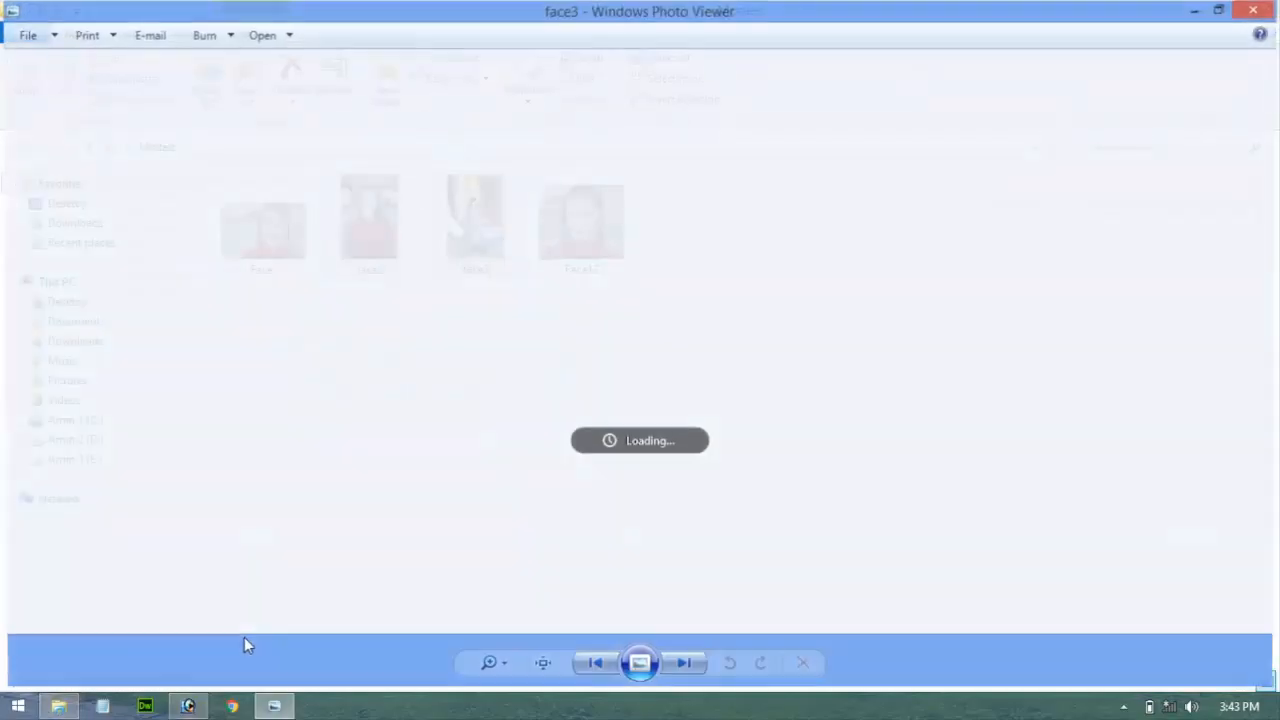
click(1274, 9)
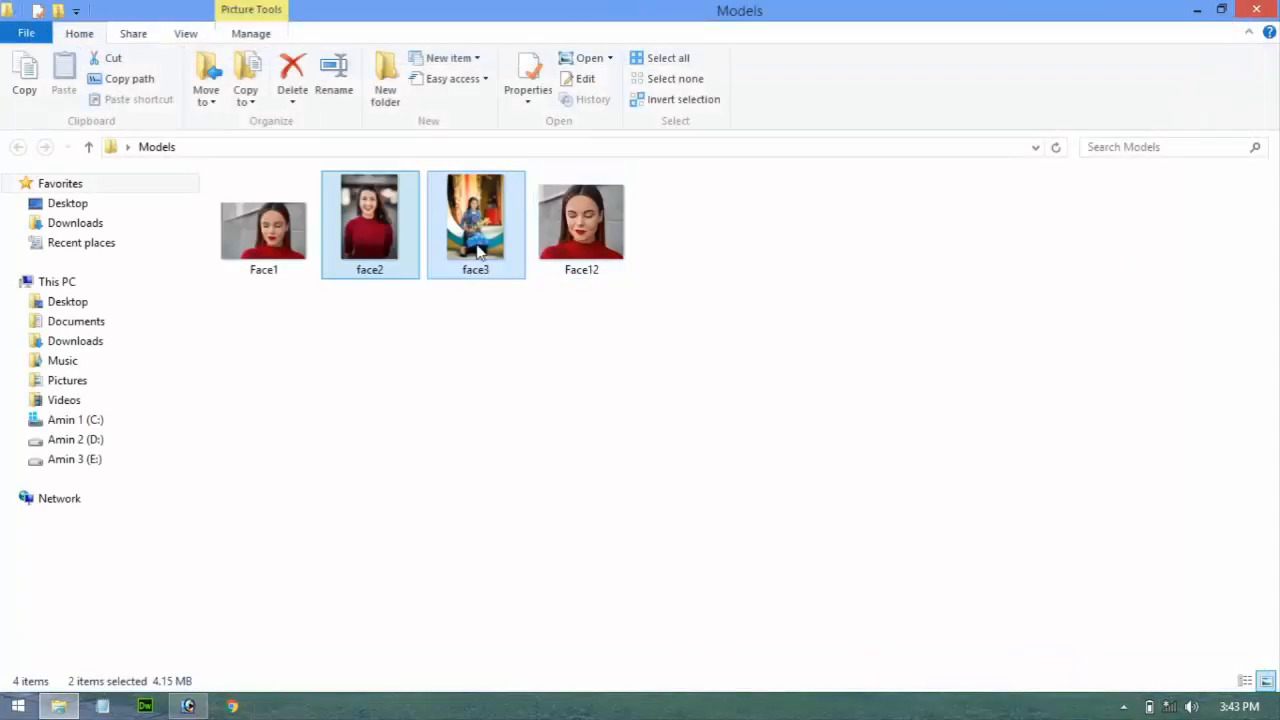
drag(478, 252, 288, 462)
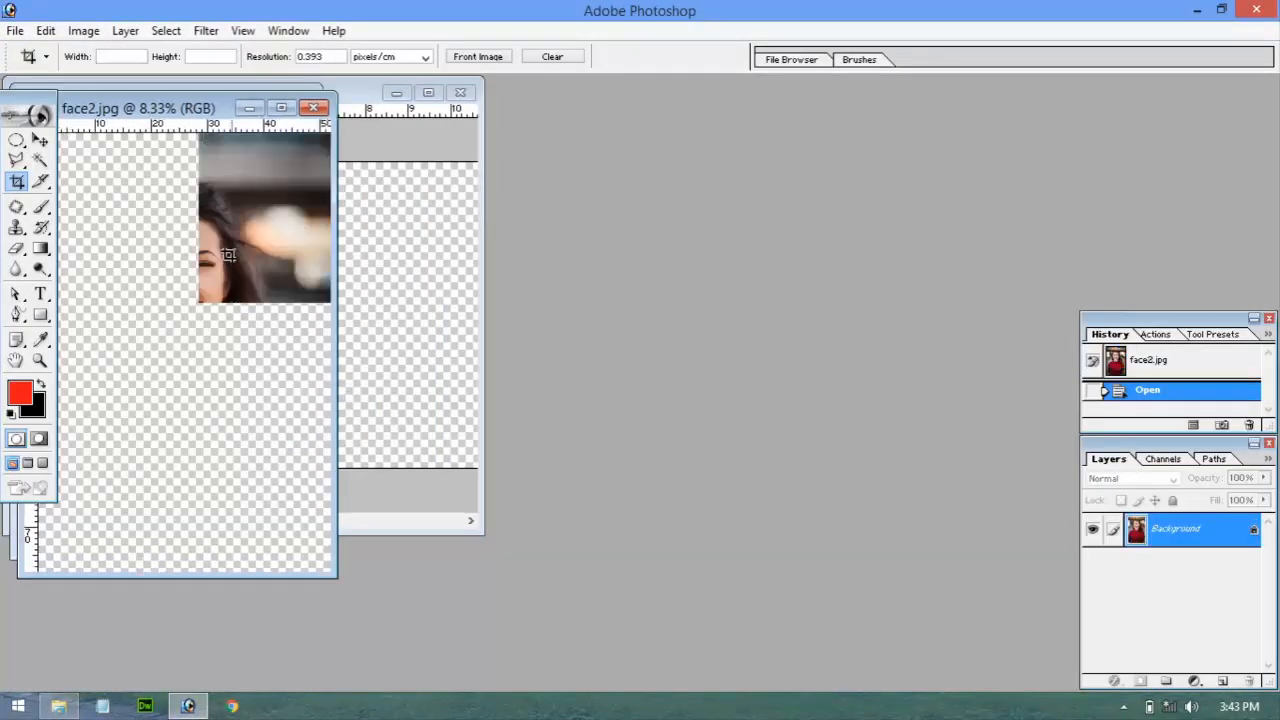
Copy the face2.jpg and face3.jpg pictures into Face12.jpg as separate layers with the Move tool, and maximize the Face12.jpg window
click(40, 141)
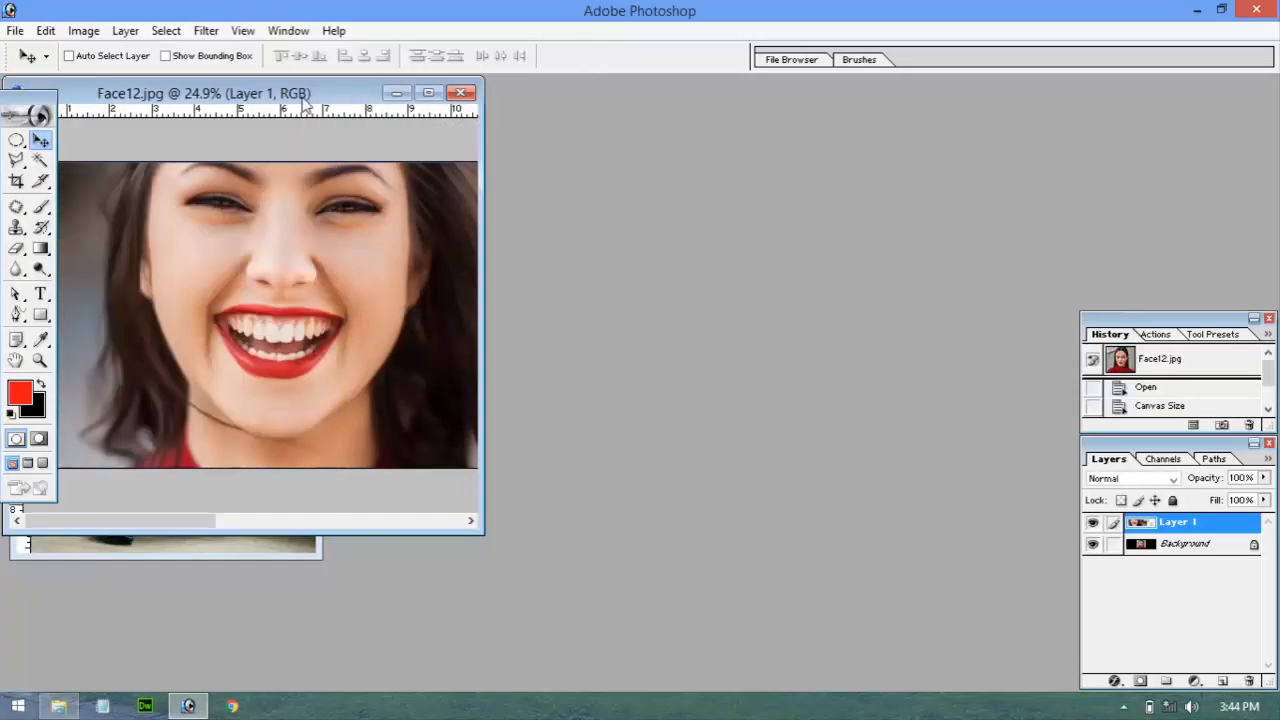
drag(297, 107, 705, 107)
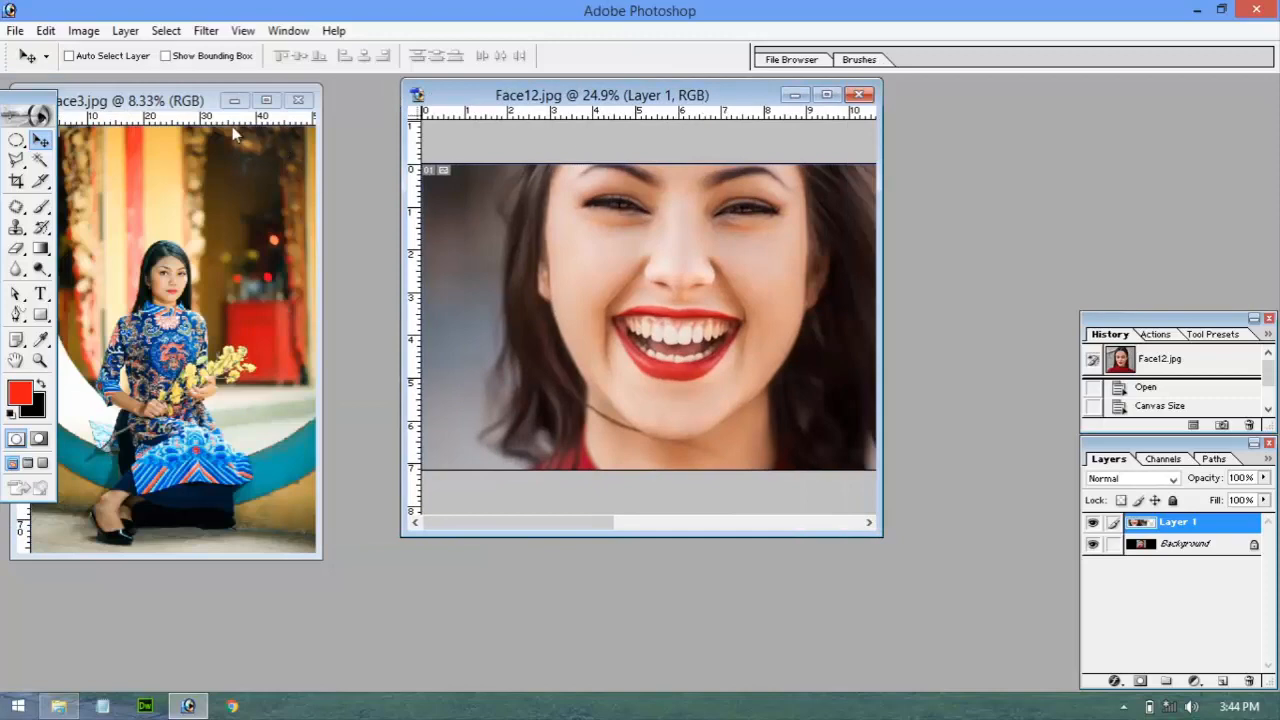
drag(233, 133, 493, 289)
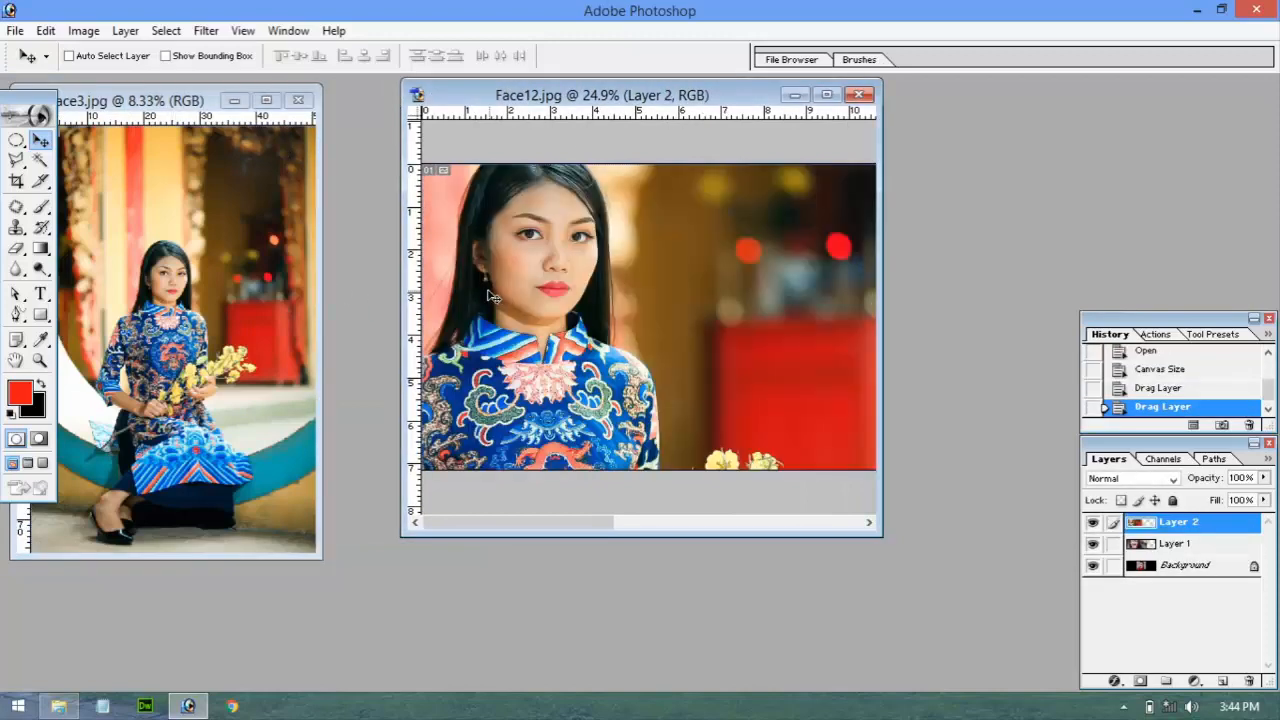
click(826, 95)
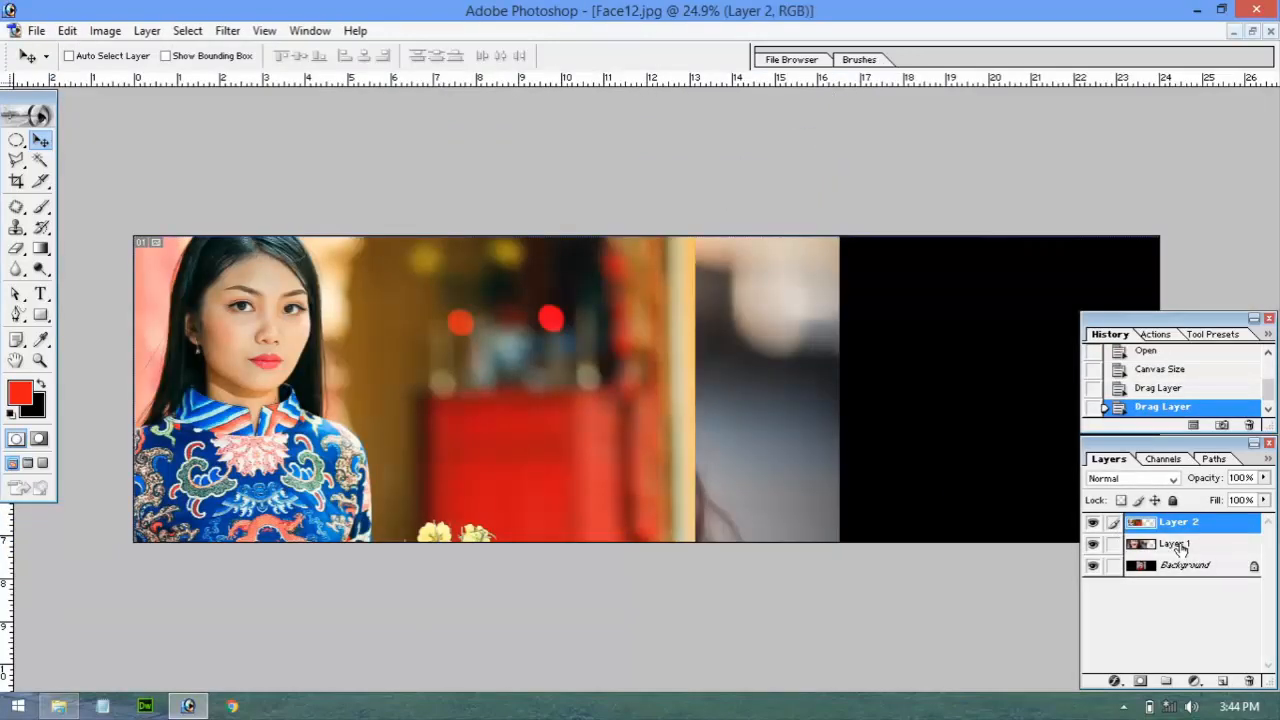
Hide Layer 2 so that only the smiling portrait on Layer 1 covers the Background
click(1092, 524)
click(1092, 544)
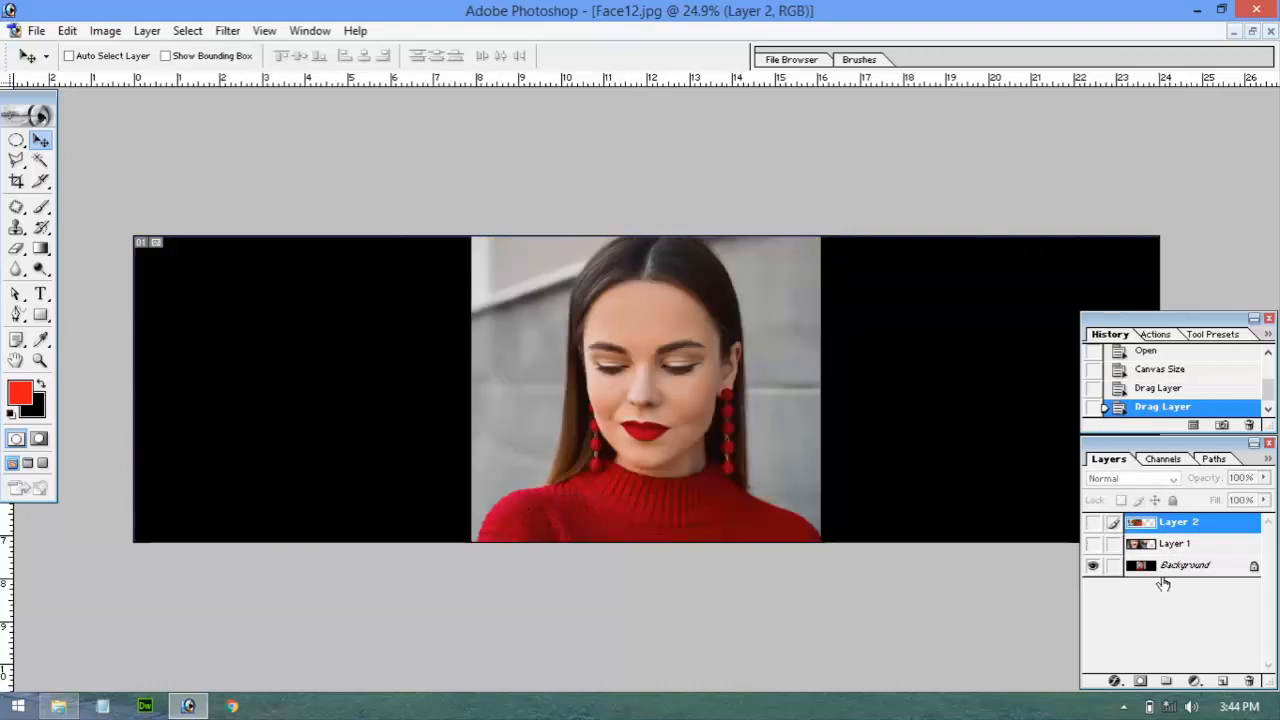
click(1092, 544)
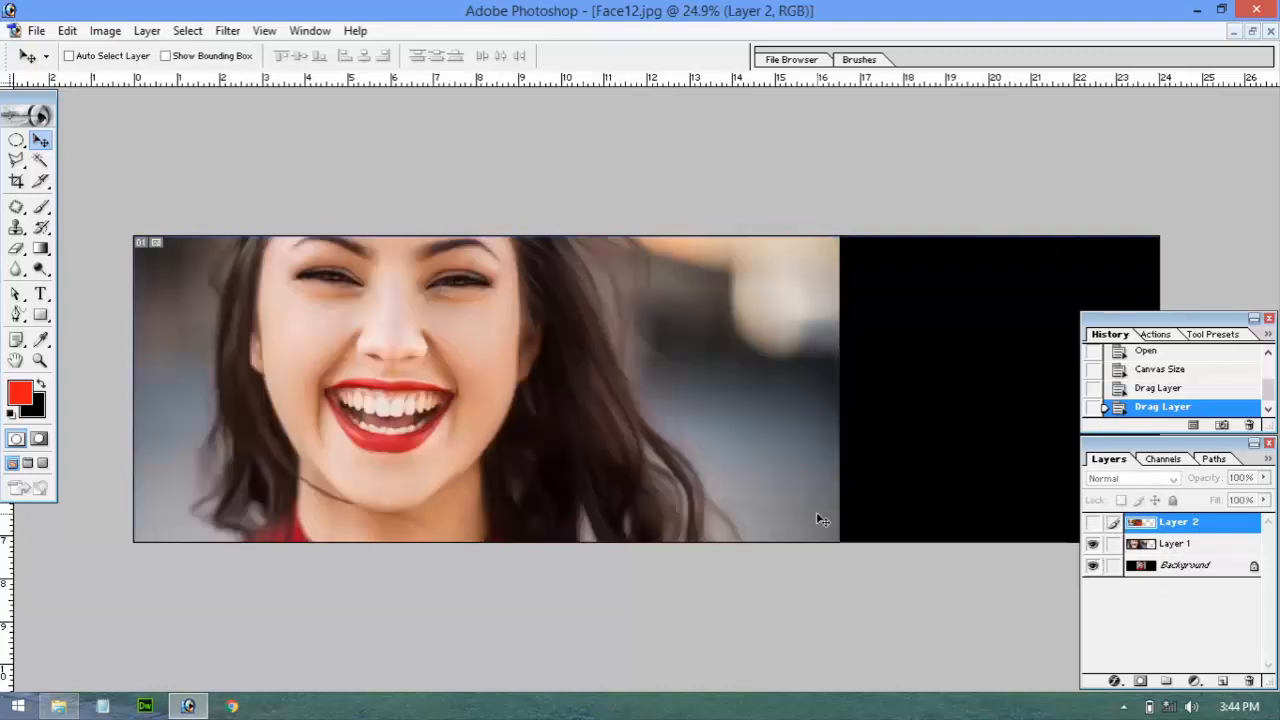
Scale Layer 1's smiling portrait down proportionally to about the canvas height and place it against the canvas's left edge
key(ctrl+minus)
key(ctrl+minus)
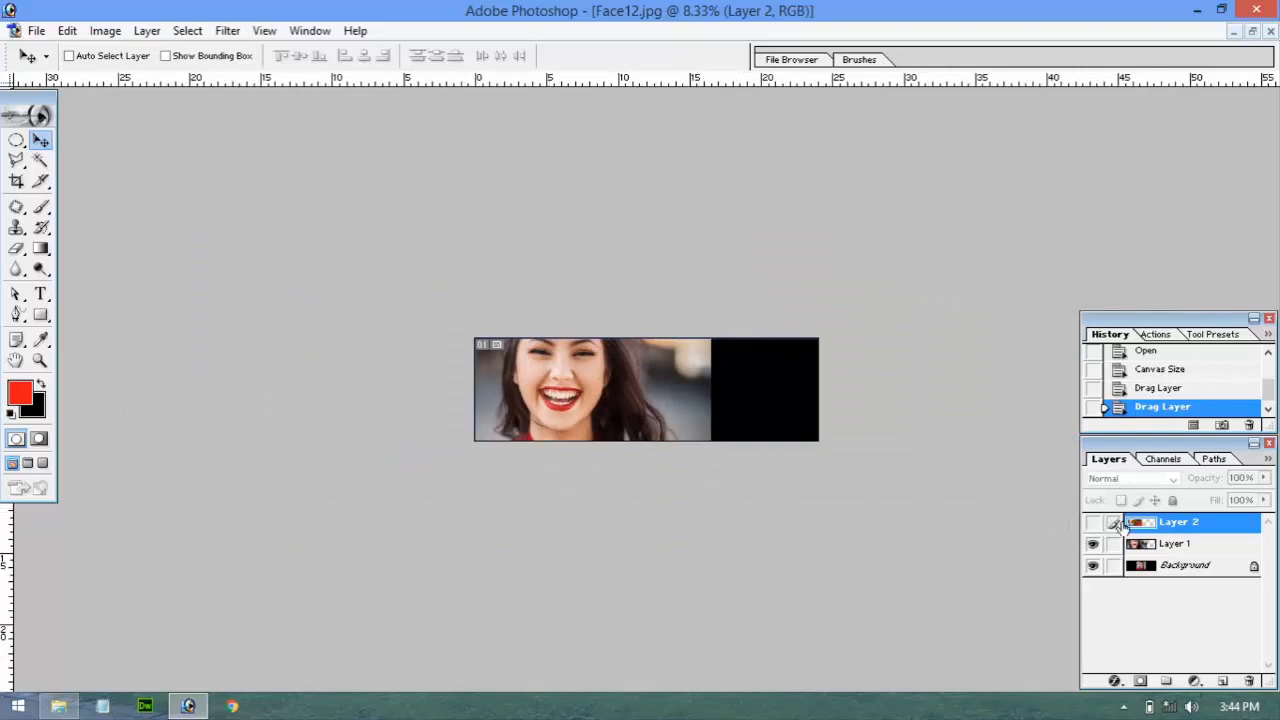
click(1165, 544)
key(ctrl+t)
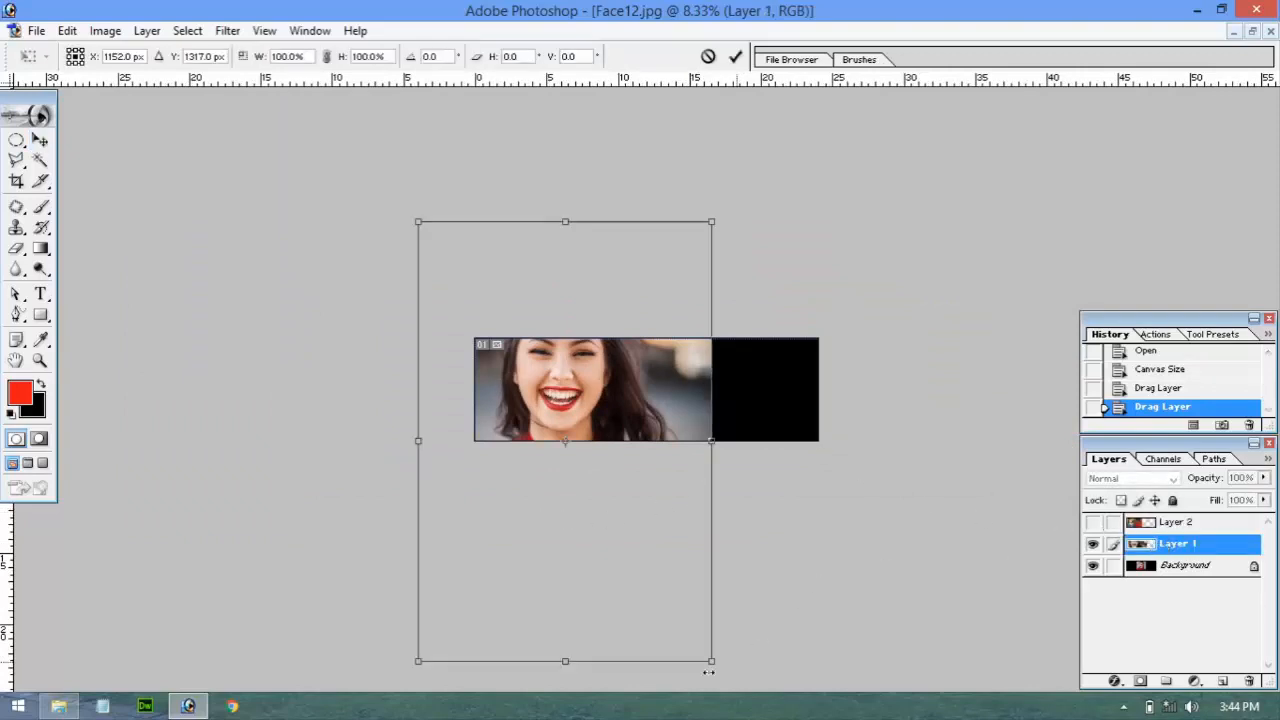
drag(710, 660, 613, 497)
key(Return)
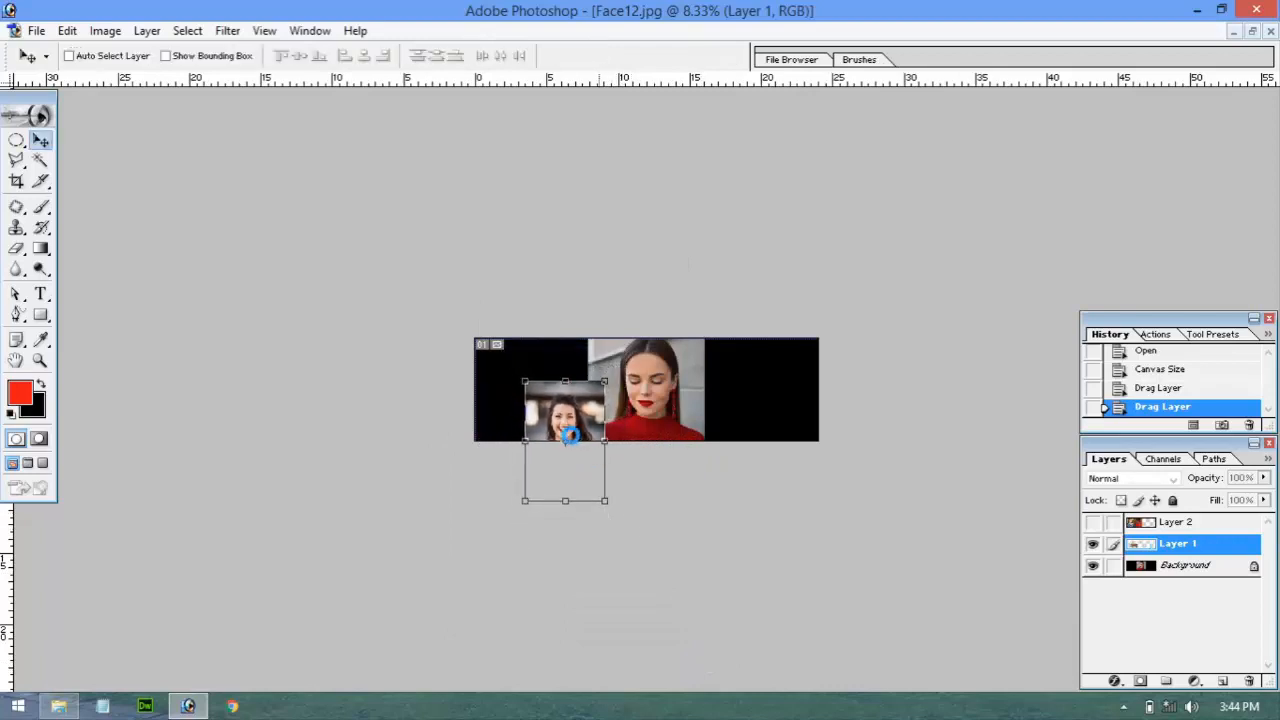
drag(570, 434, 519, 384)
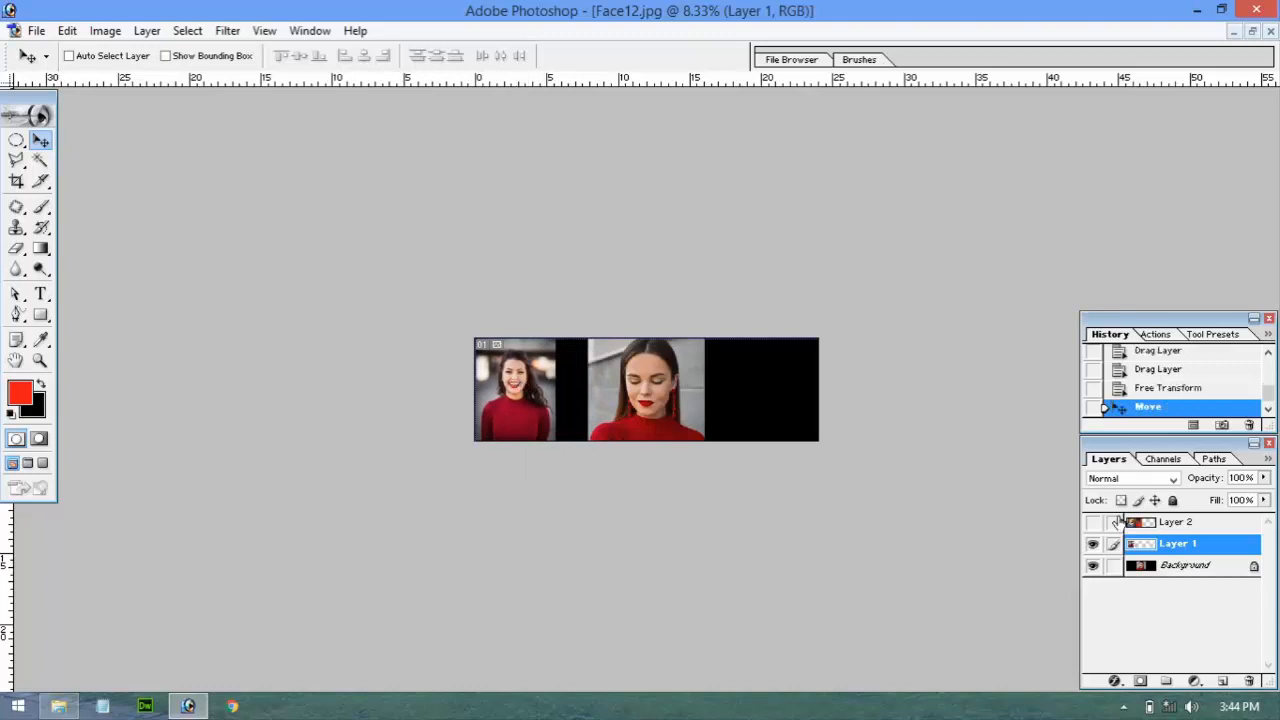
Show Layer 2, move its picture to the right part of the canvas, and scale it proportionally to about 35%
click(1165, 528)
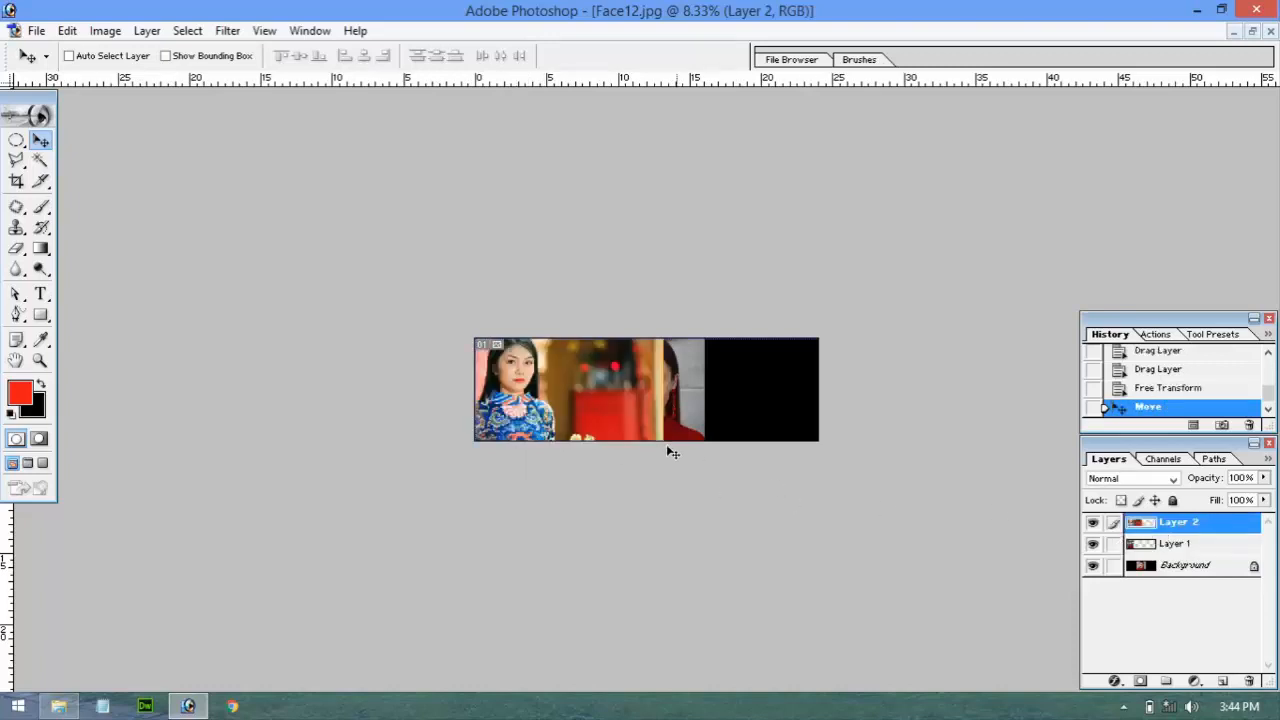
drag(672, 452, 846, 423)
key(ctrl+t)
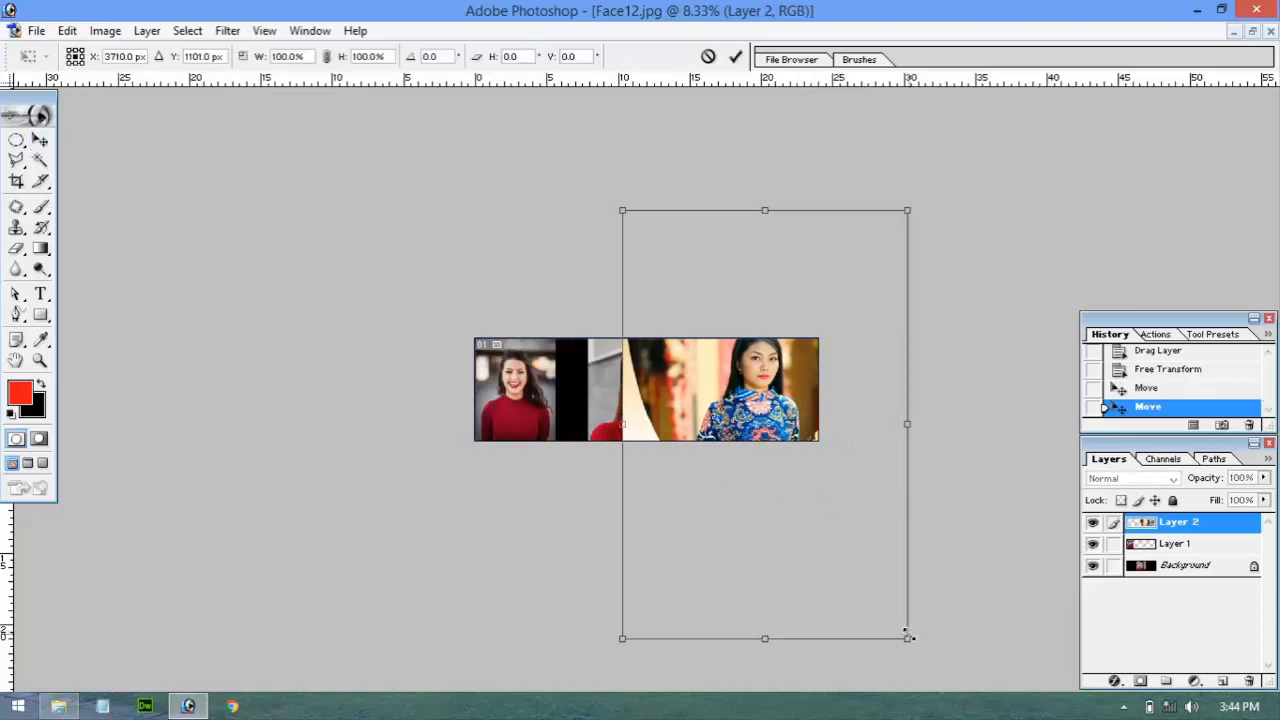
drag(908, 636, 850, 474)
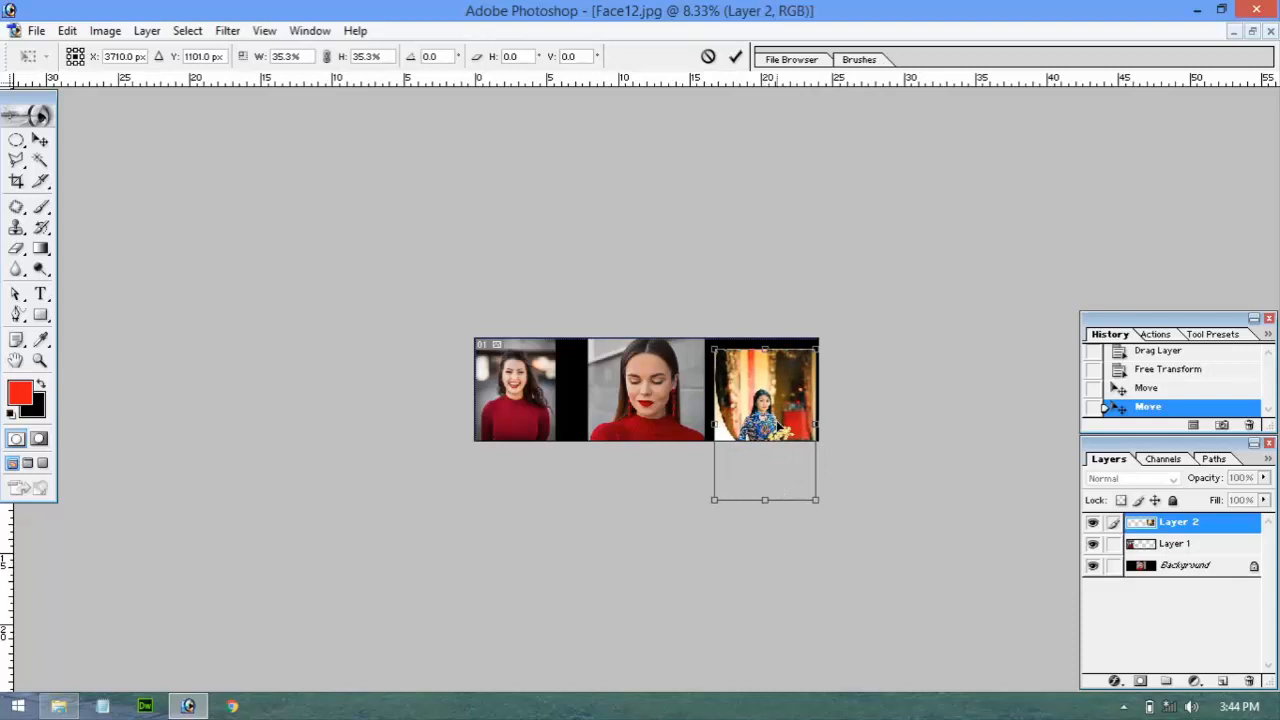
key(Return)
key(ctrl+0)
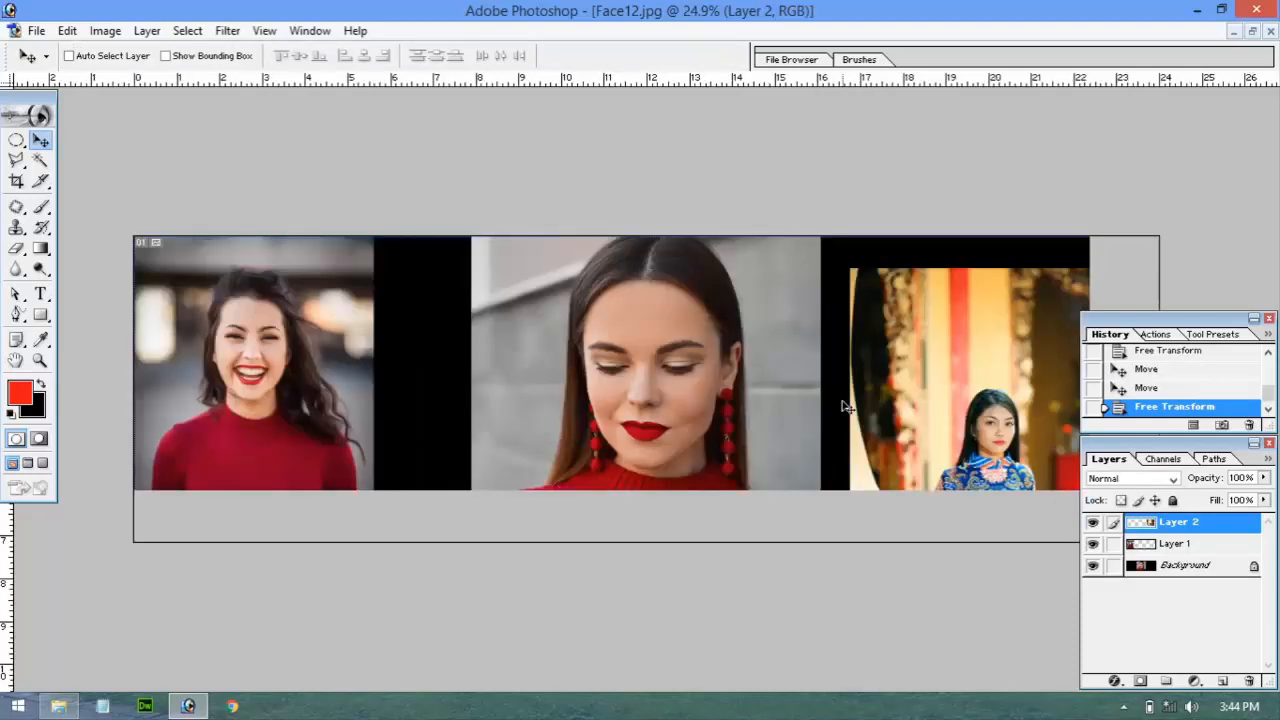
Shift Layer 1's smiling portrait slightly to the right, away from the canvas's left edge
click(1200, 545)
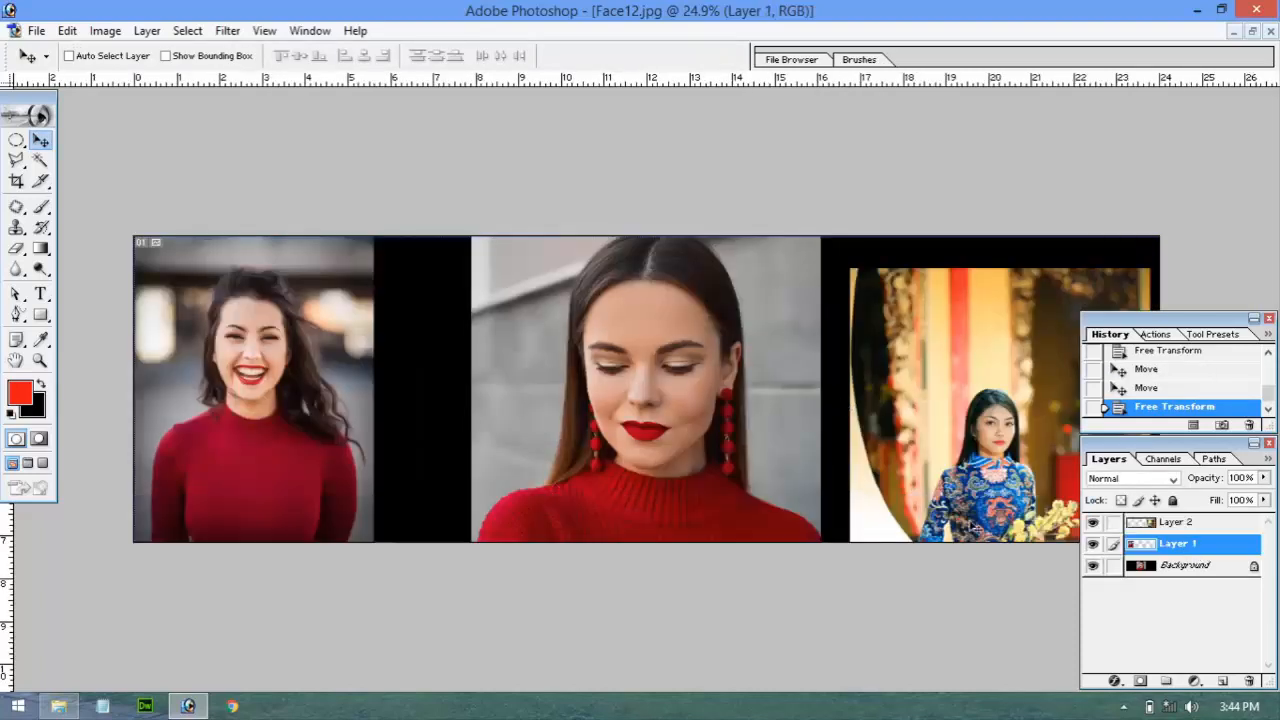
mouse_move(225, 373)
mouse_down()
mouse_move(240, 373)
mouse_move(229, 371)
mouse_up()
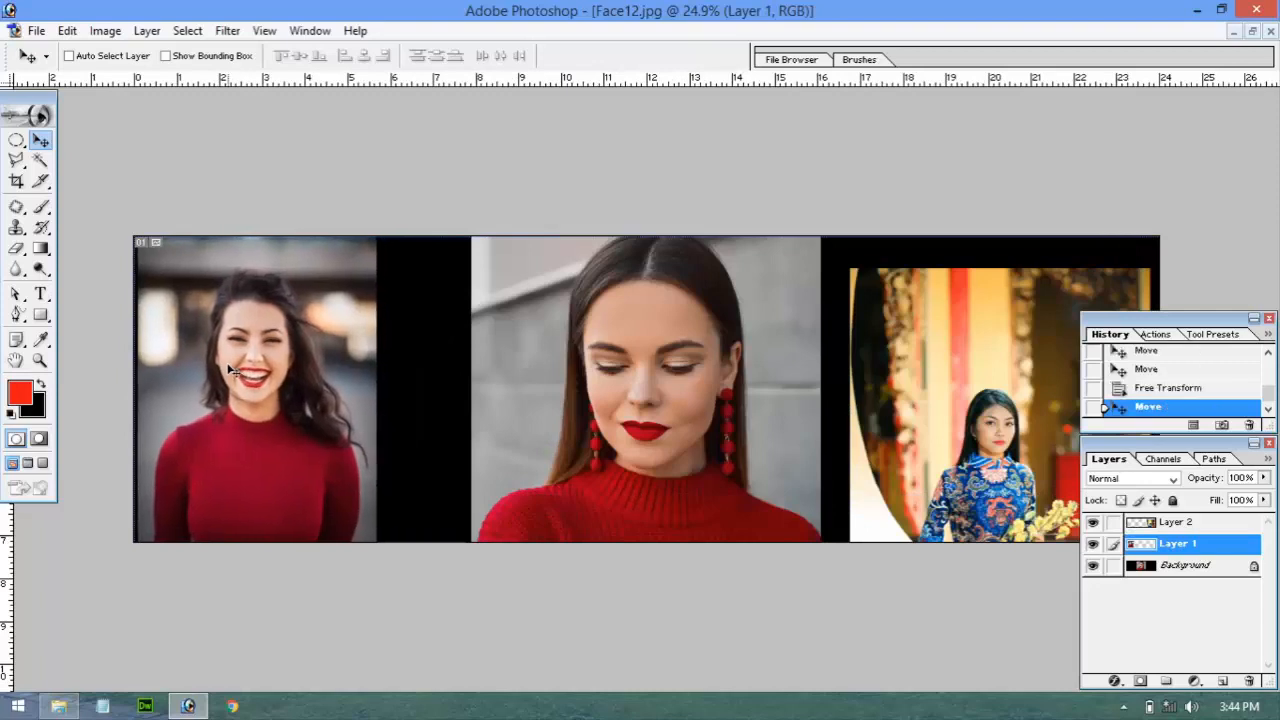
Stretch the smiling woman's photo on Layer 1 to about 140.7% width so it fills the area beside the middle portrait
key(ctrl+t)
drag(366, 586, 463, 589)
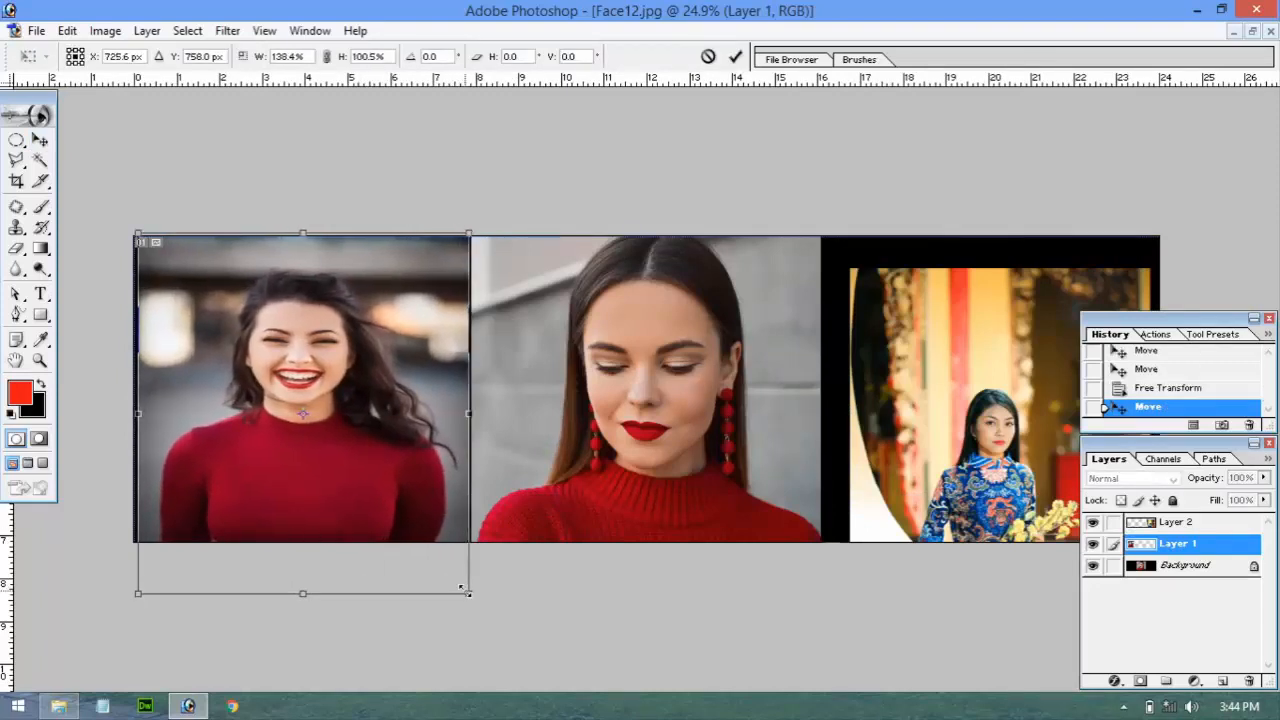
drag(141, 413, 133, 413)
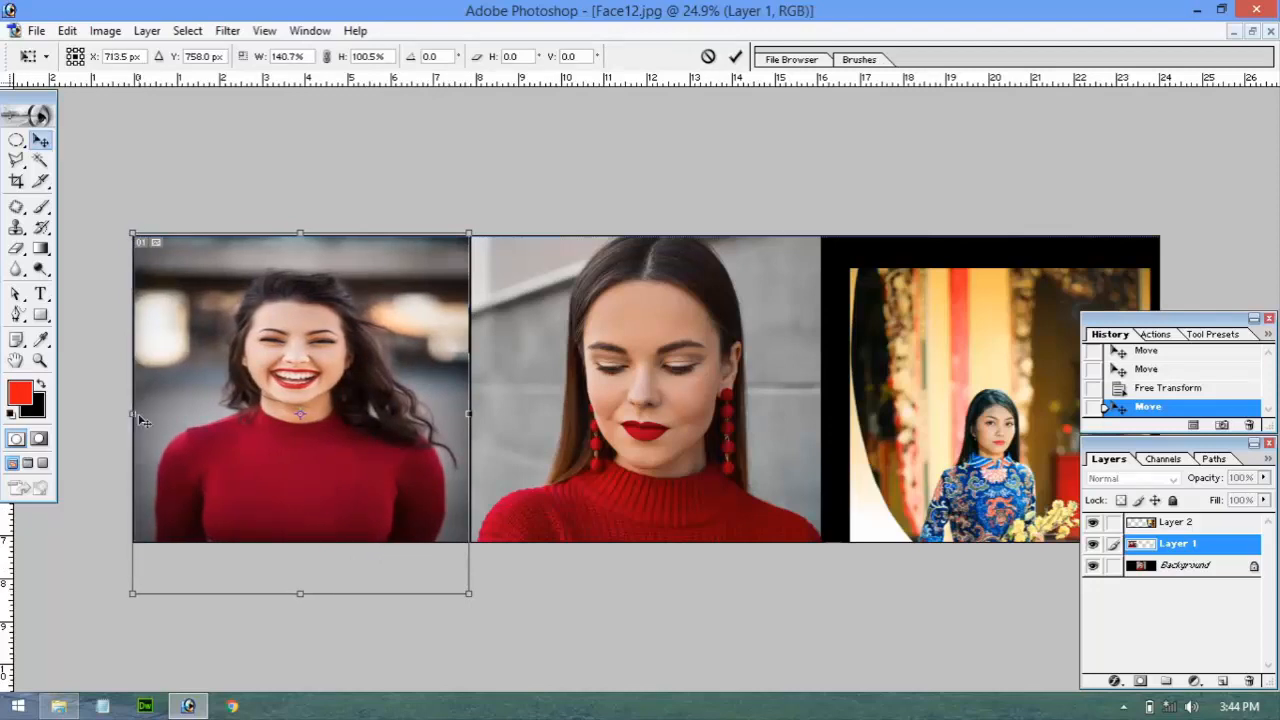
key(Return)
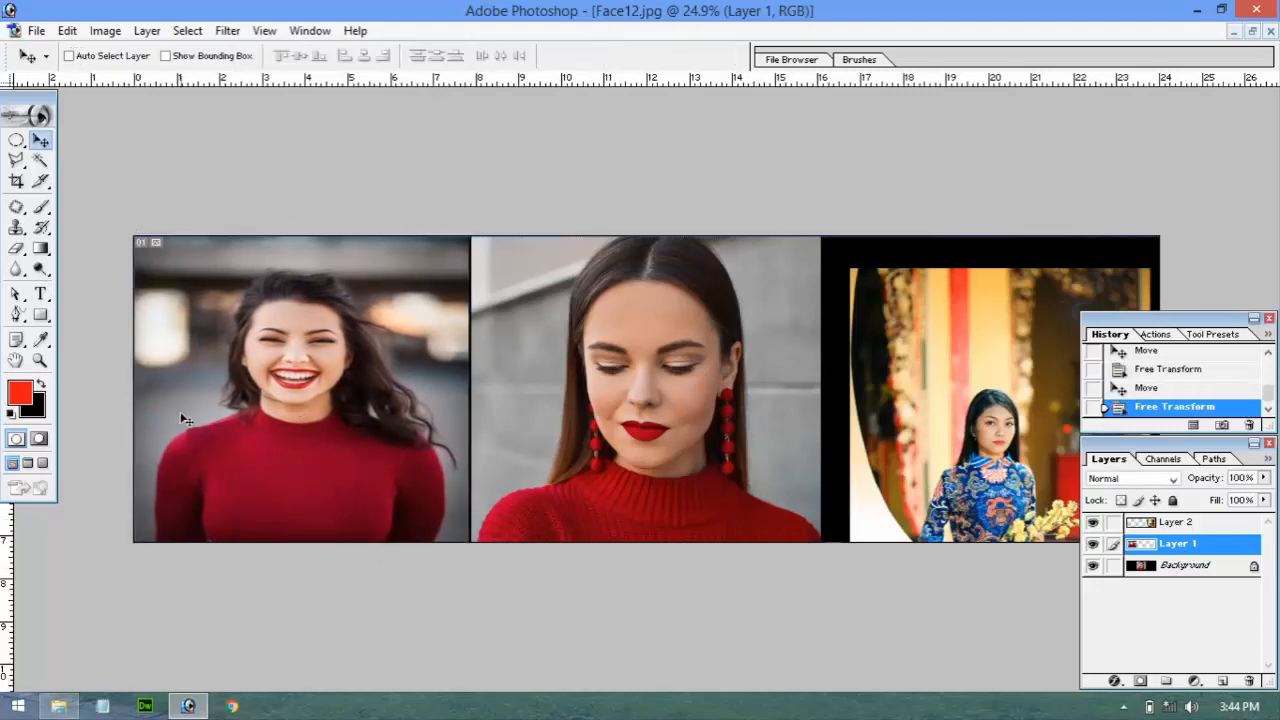
drag(193, 420, 195, 420)
Move Layer 2's photo of the woman in blue against the middle portrait and enlarge it to cover the remaining black area
click(1173, 525)
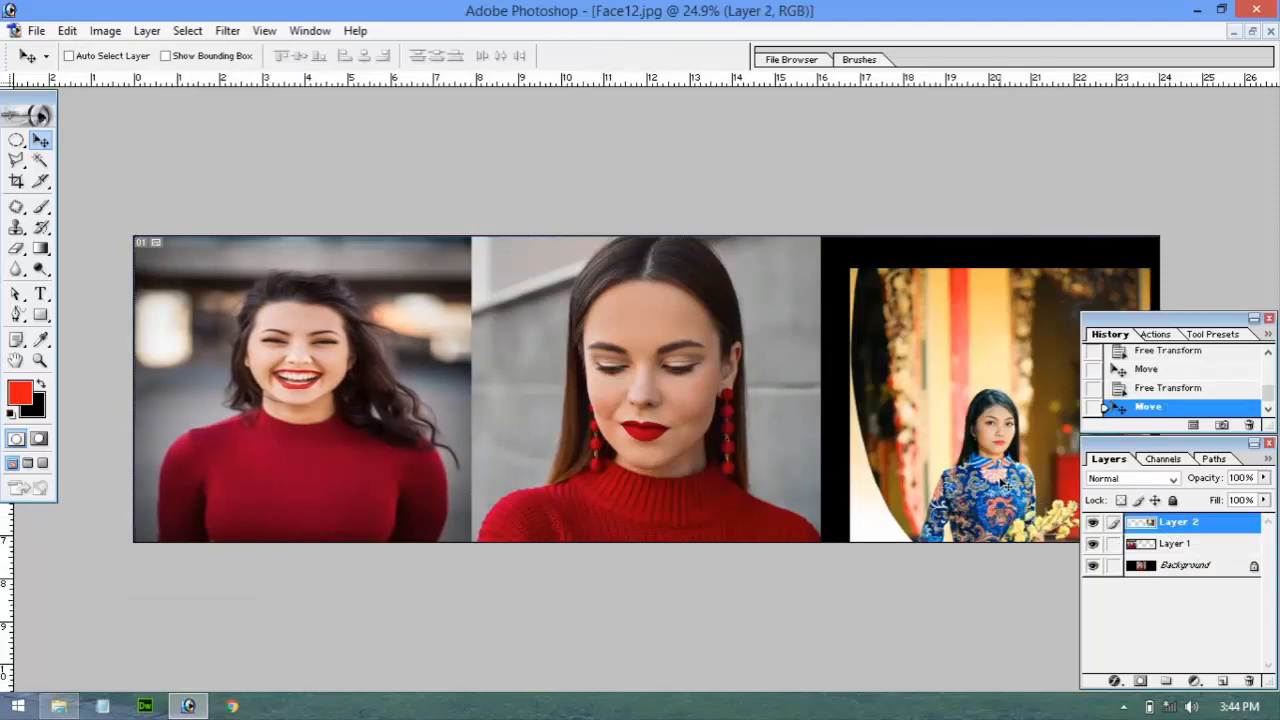
key(ctrl+t)
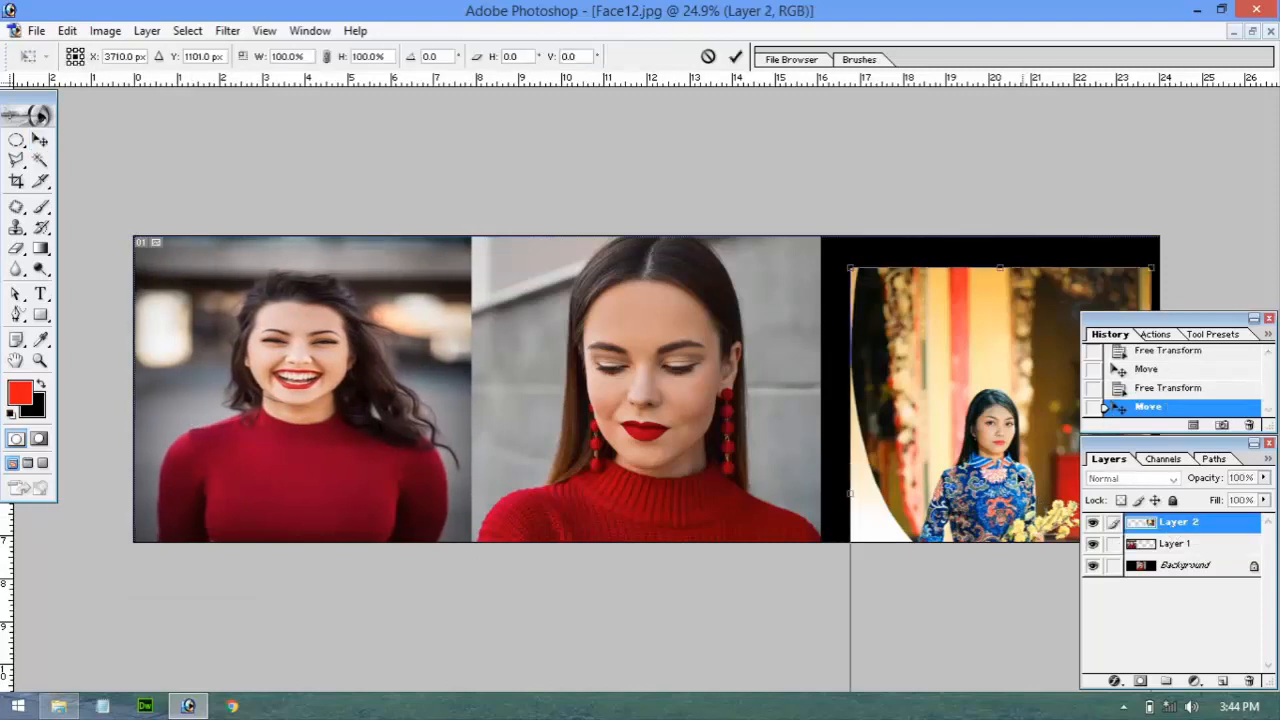
drag(1009, 486, 999, 376)
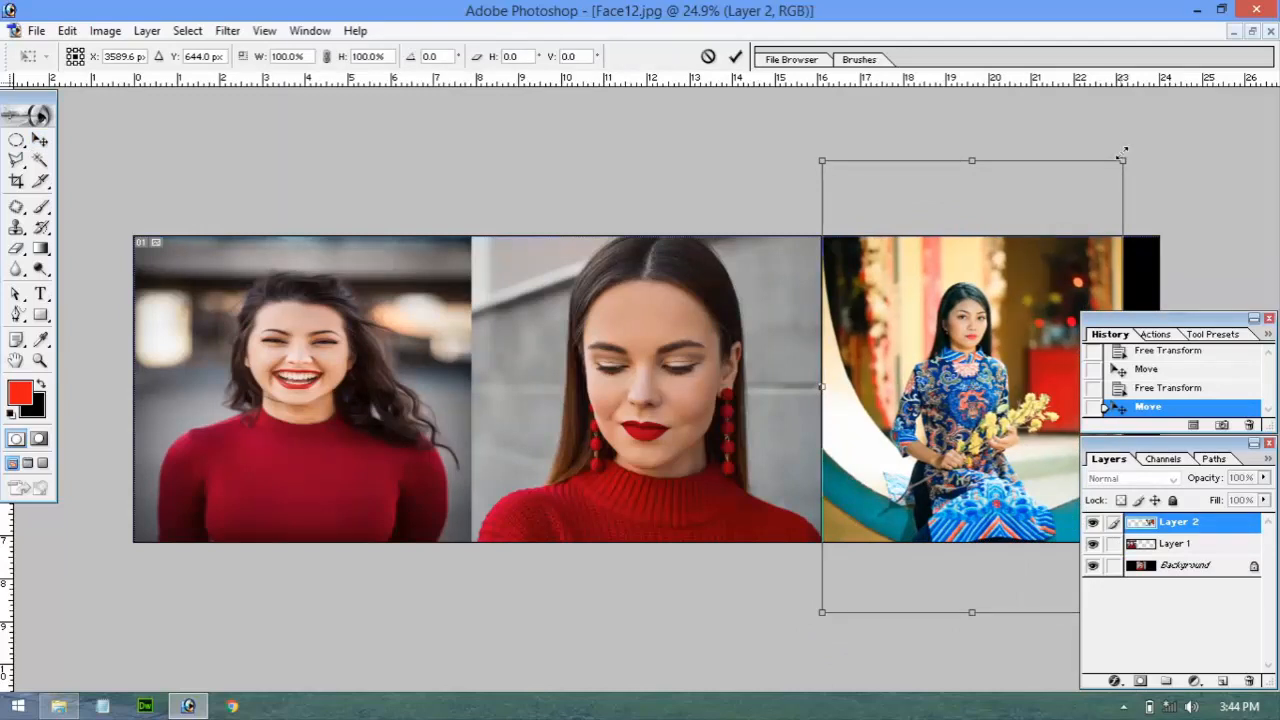
drag(1122, 157, 1190, 149)
double_click(1160, 177)
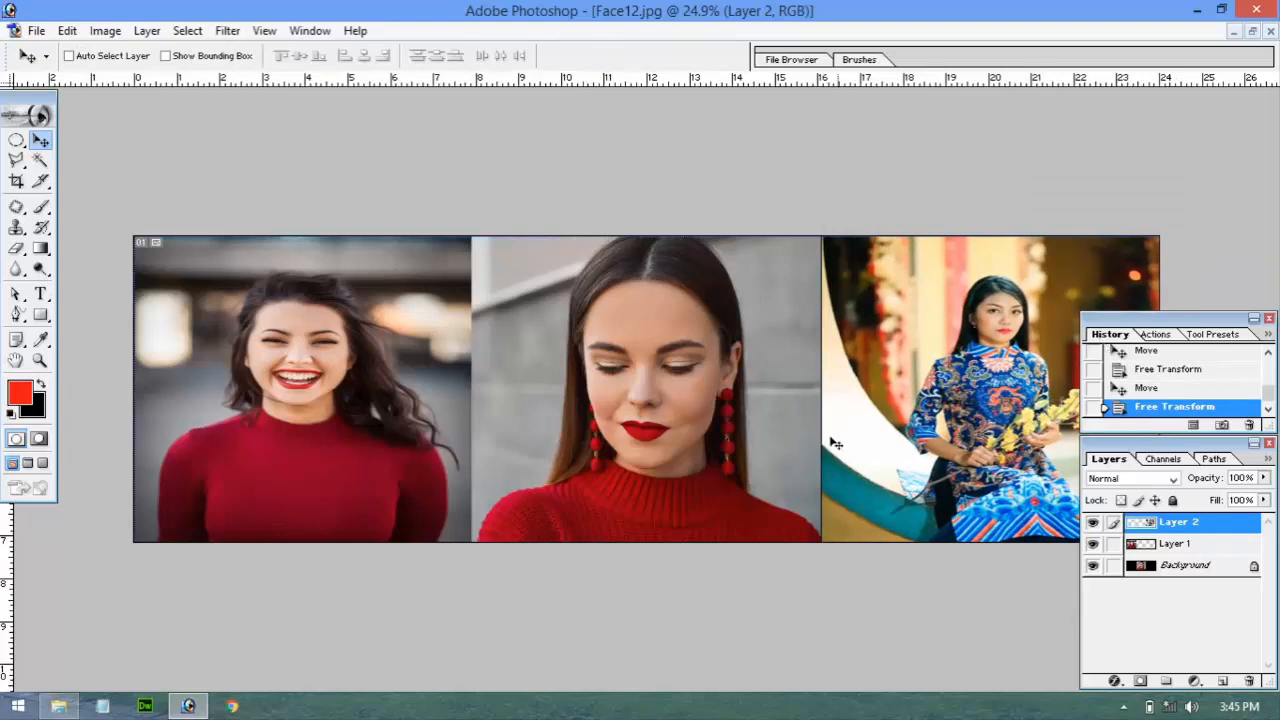
Convert the Background into a regular layer named Layer 0 and hide all three layers
double_click(1205, 566)
click(800, 327)
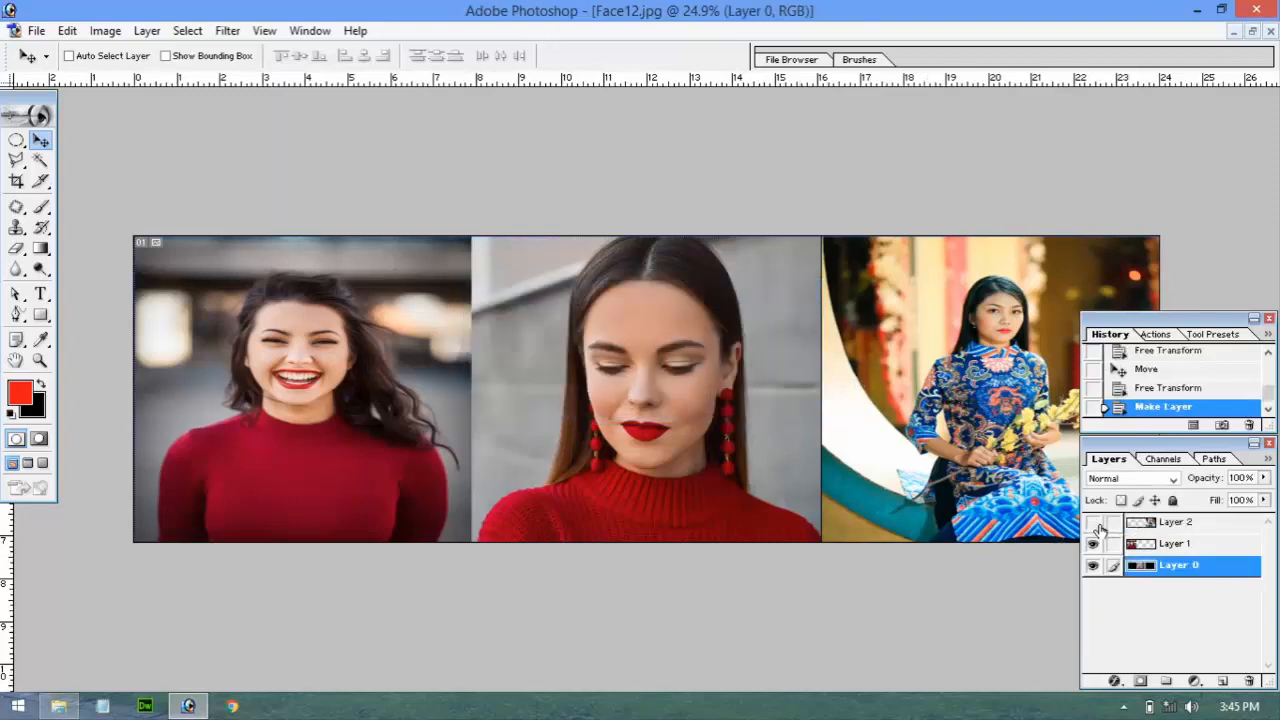
click(1093, 522)
click(1093, 543)
click(1093, 566)
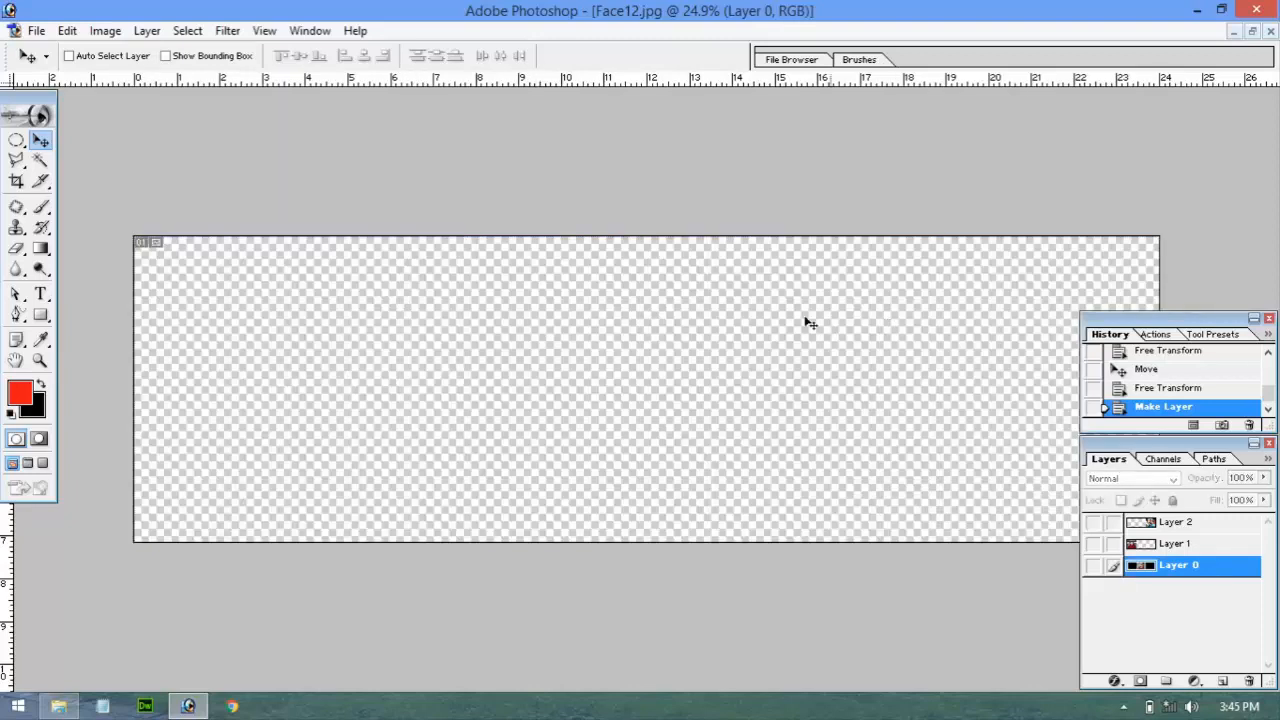
Create a new layer named Layer 3 and fill it with a horizontal blue, red, yellow linear gradient across the canvas
click(41, 255)
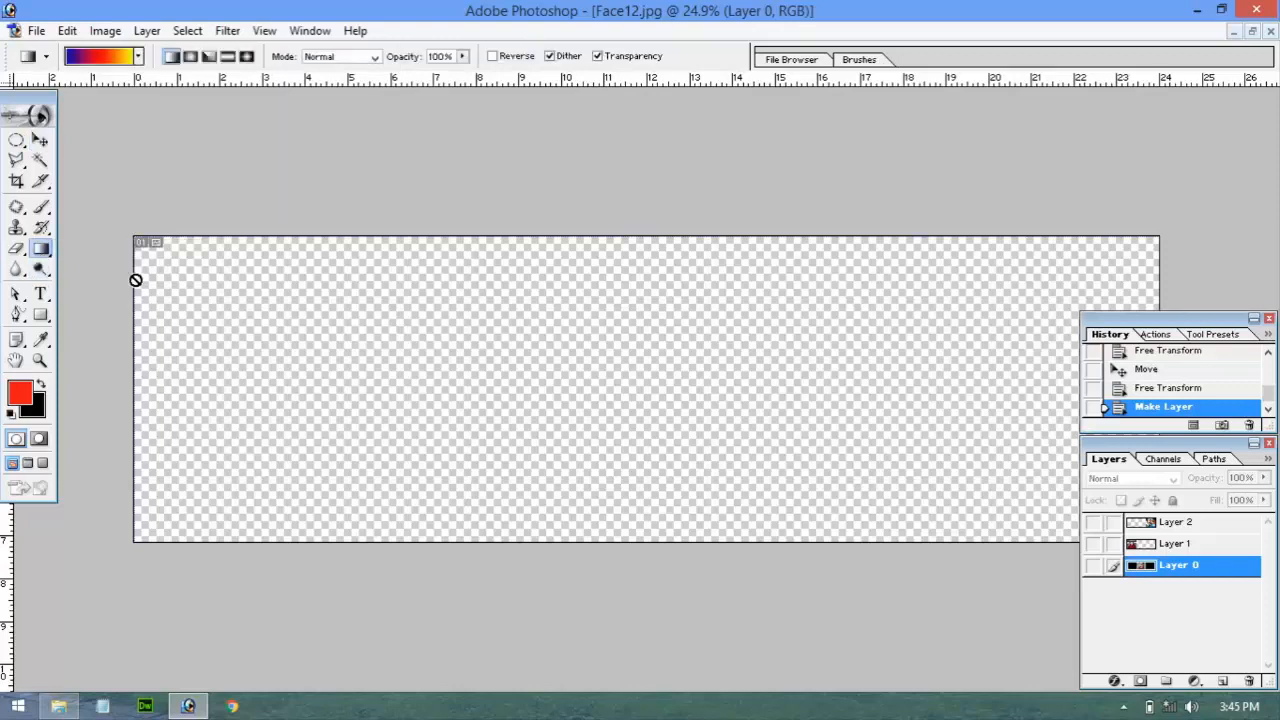
click(365, 393)
click(632, 281)
click(146, 30)
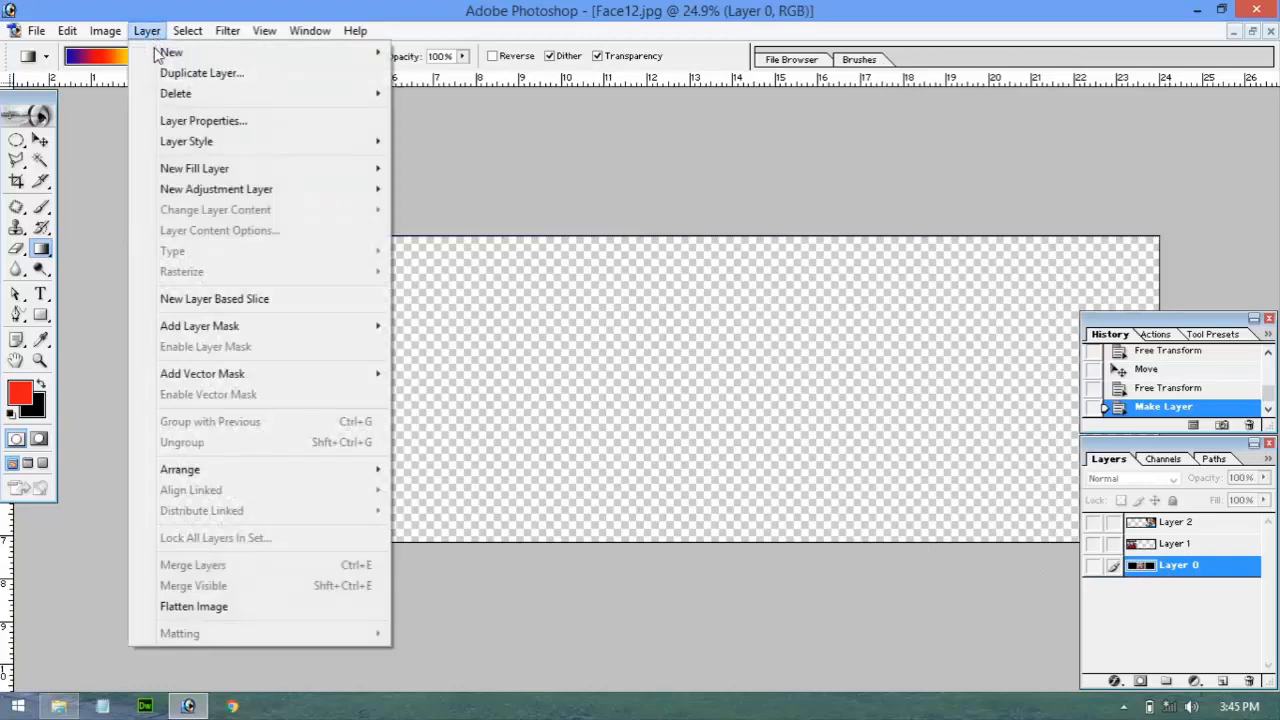
mouse_move(158, 60)
click(435, 52)
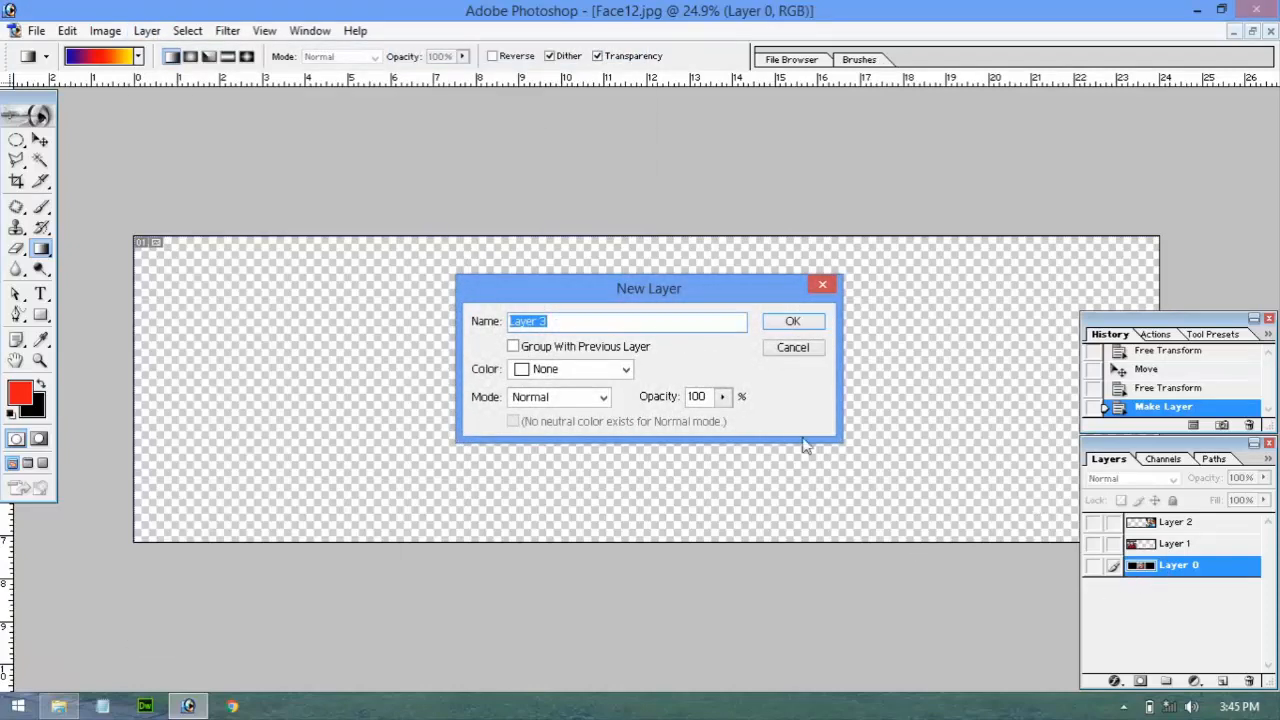
click(787, 322)
drag(478, 395, 912, 391)
Move the gradient layer to the bottom of the layer stack and show the photo layers again
drag(1186, 565, 1178, 612)
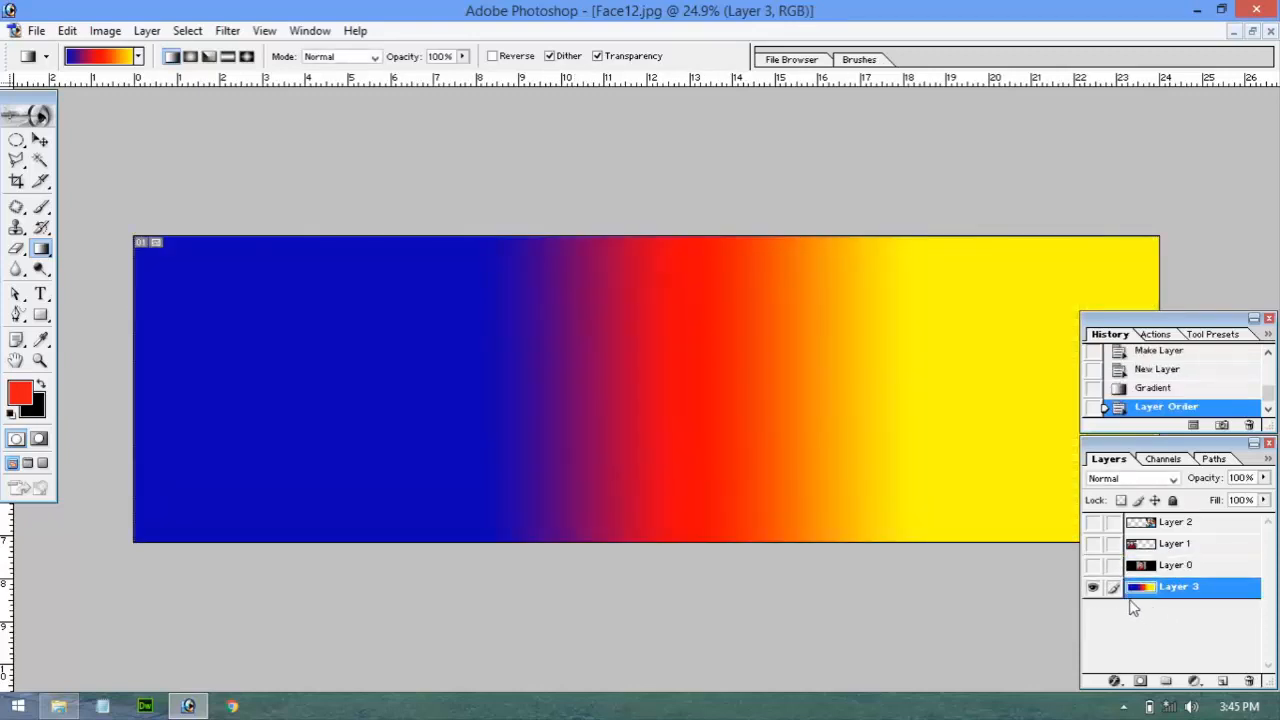
click(1092, 543)
click(1093, 565)
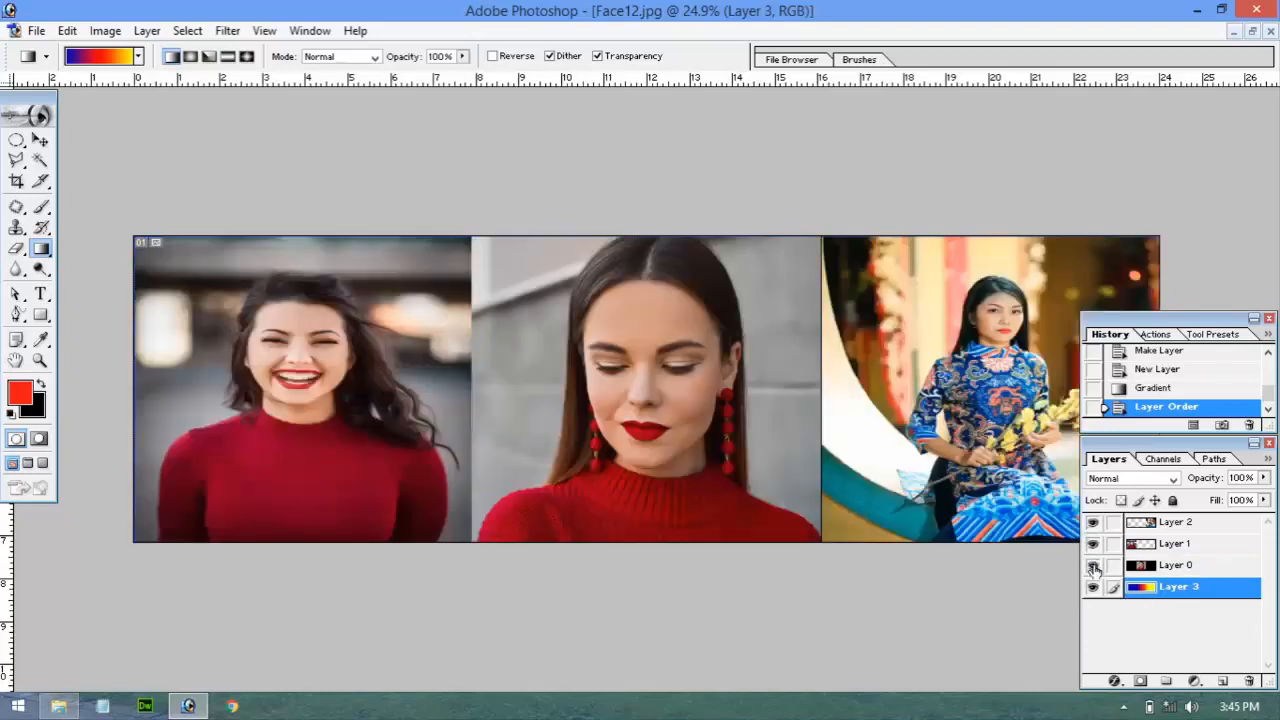
Toggle the visibility of the photo and gradient layers to examine how they cover one another
click(1092, 587)
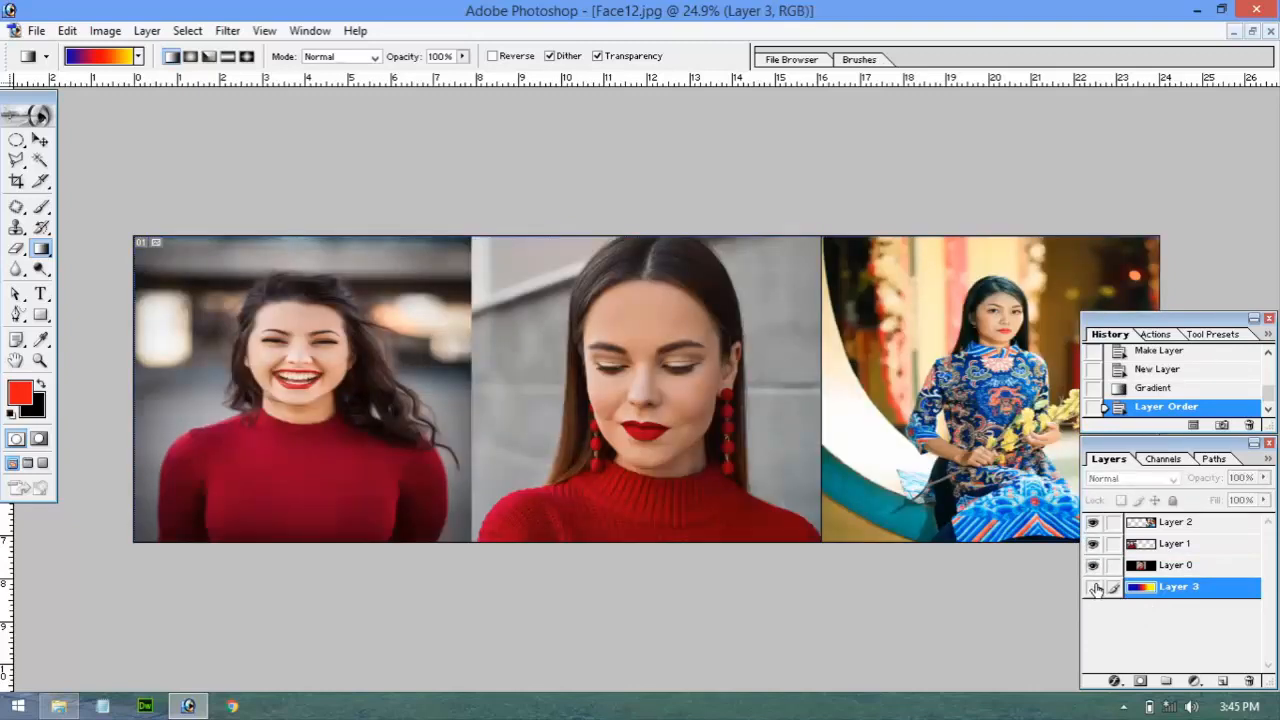
click(1092, 566)
click(1092, 543)
click(1092, 522)
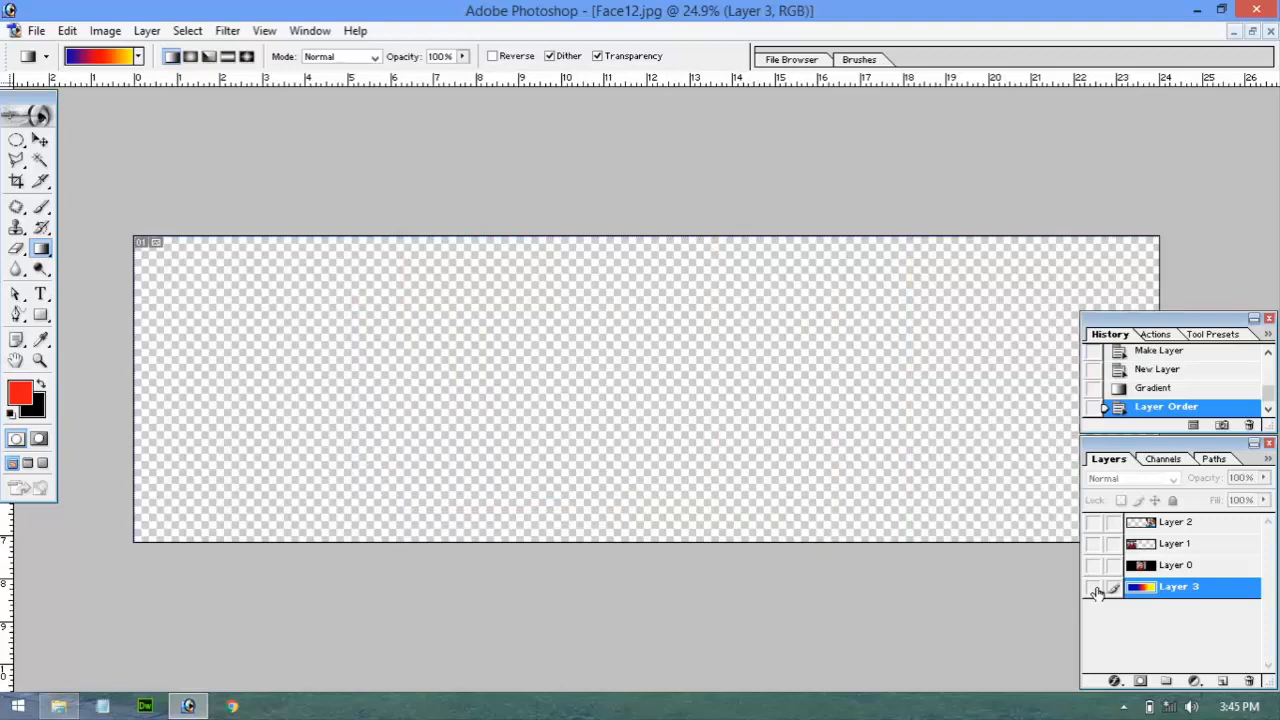
click(1092, 587)
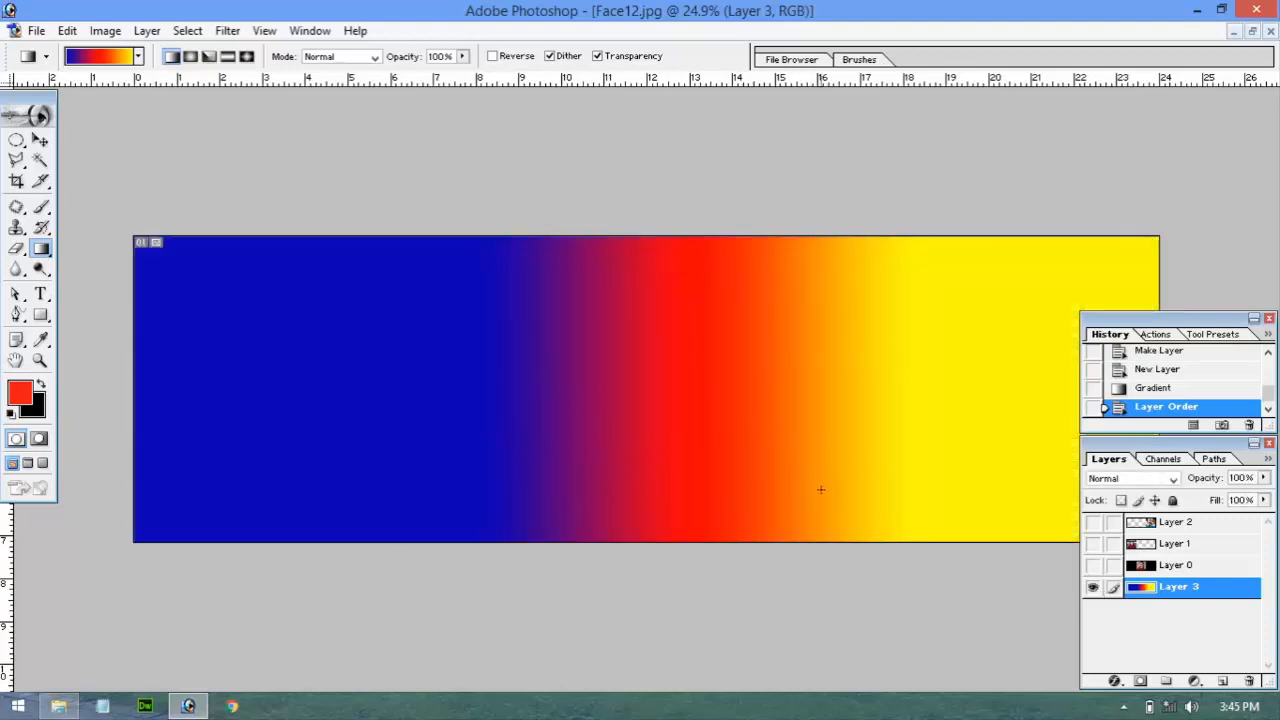
click(1092, 566)
click(1092, 543)
click(1092, 522)
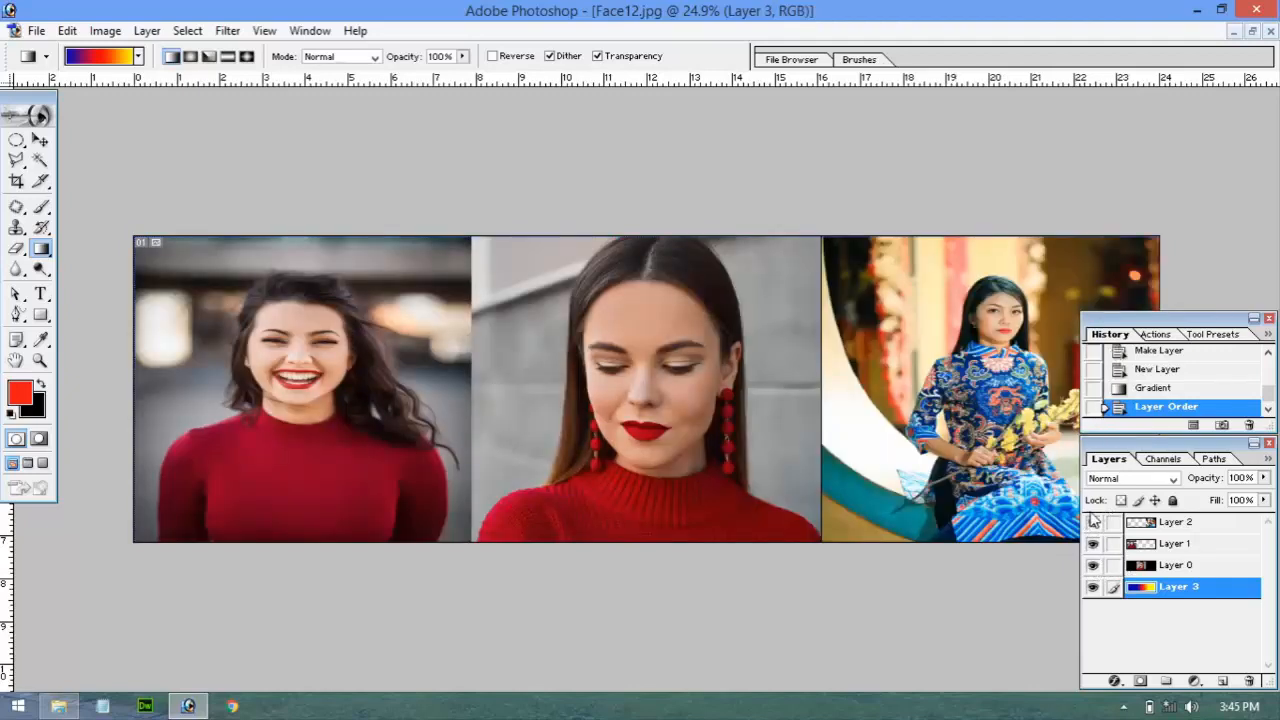
Make sure Layer 2 is visible and flip its photo of the woman in blue horizontally
click(1206, 523)
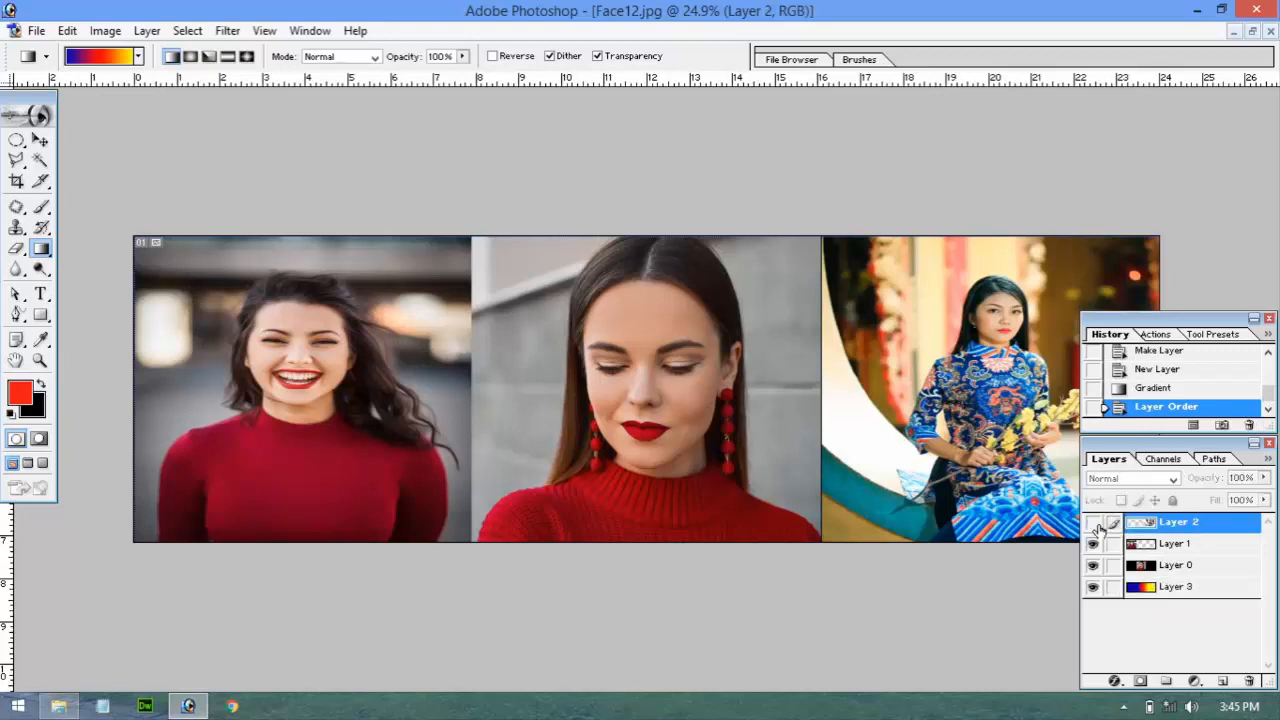
click(1093, 523)
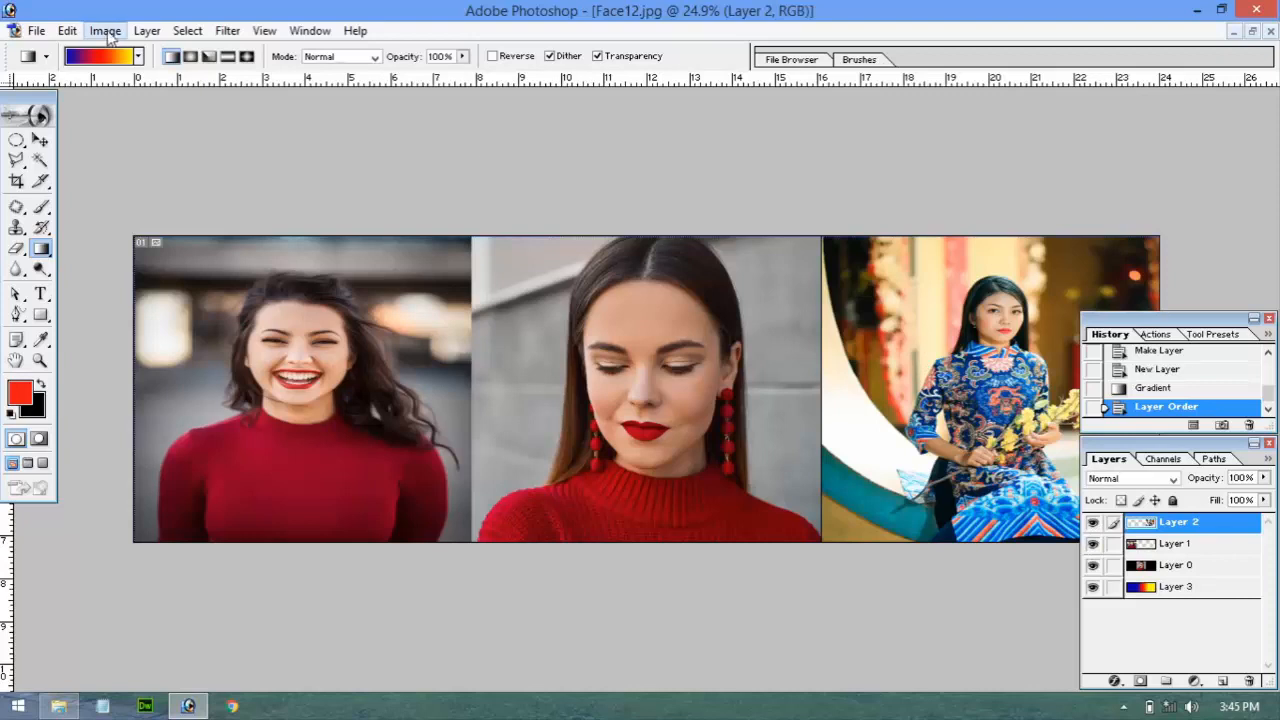
click(67, 30)
mouse_move(275, 397)
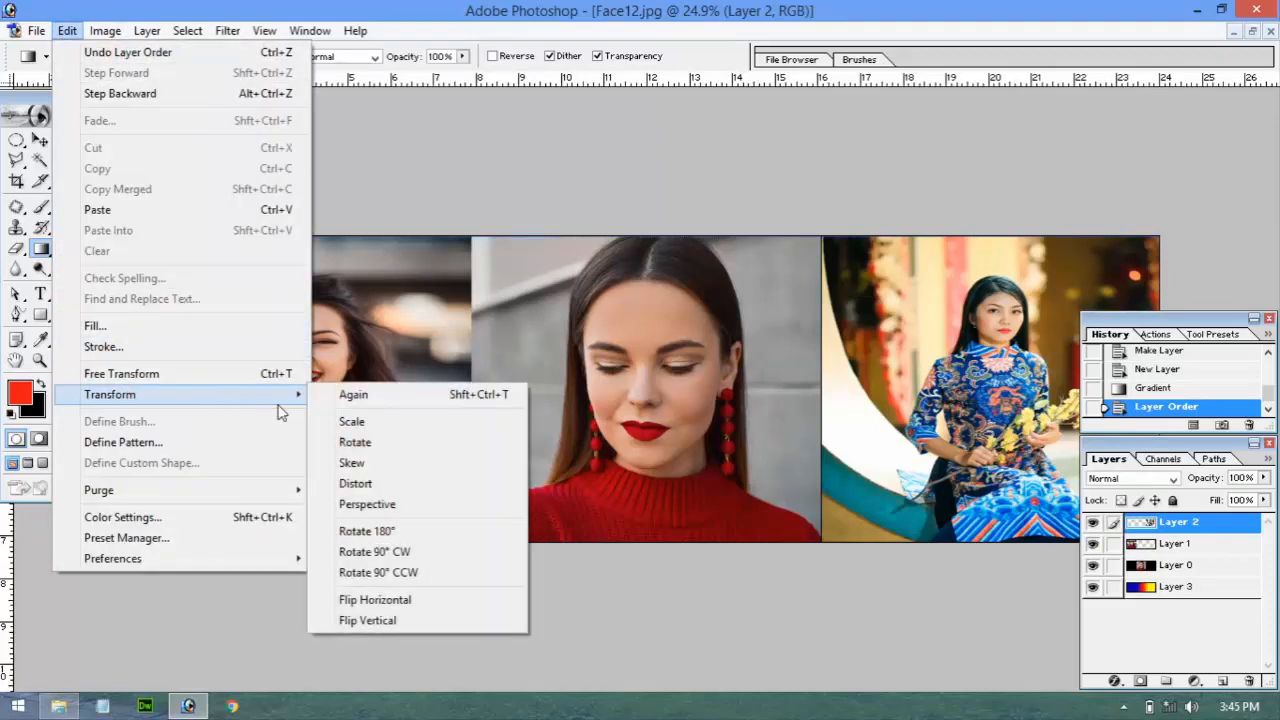
click(433, 600)
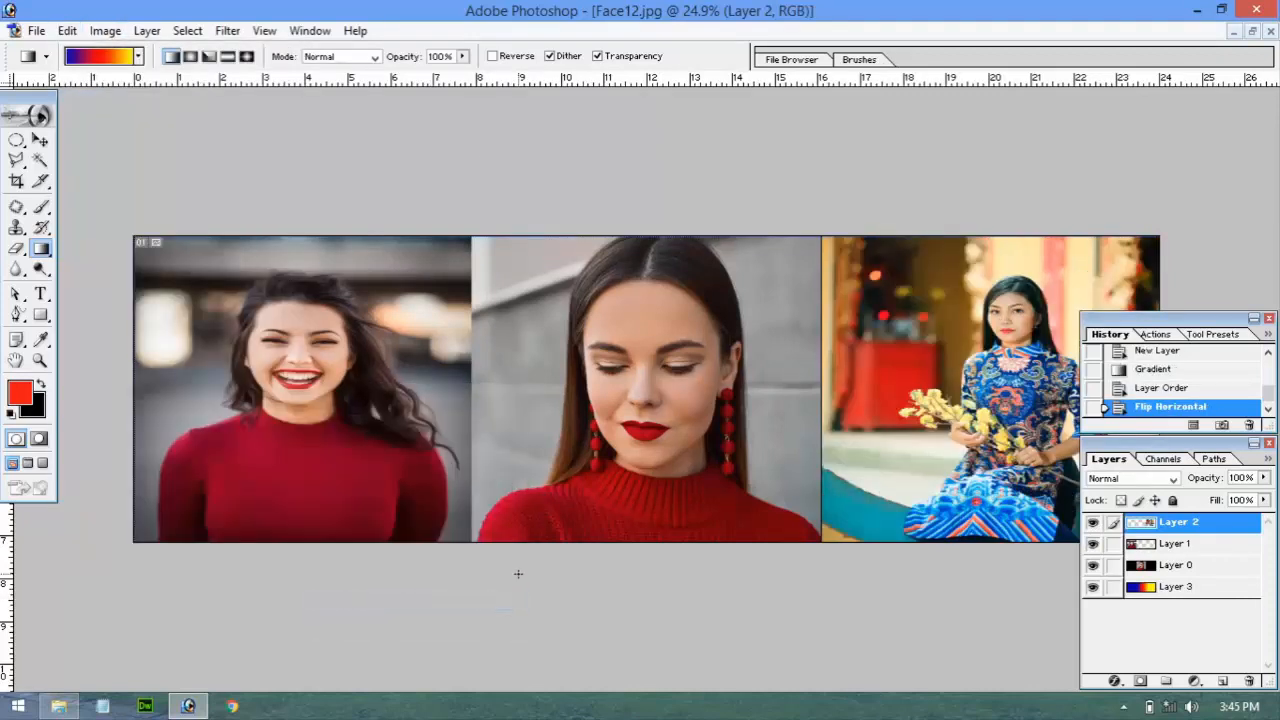
click(1093, 566)
click(1093, 566)
Try a second horizontal flip on Layer 2 and undo it
click(67, 30)
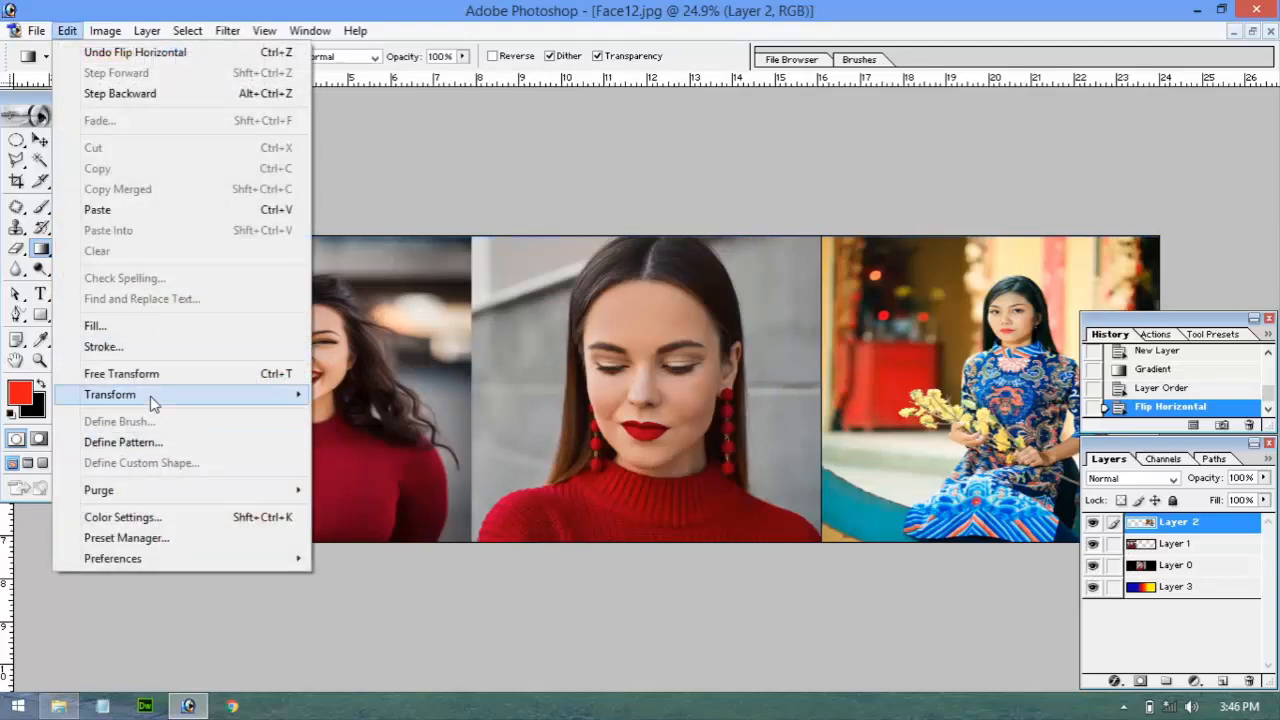
mouse_move(232, 397)
click(432, 598)
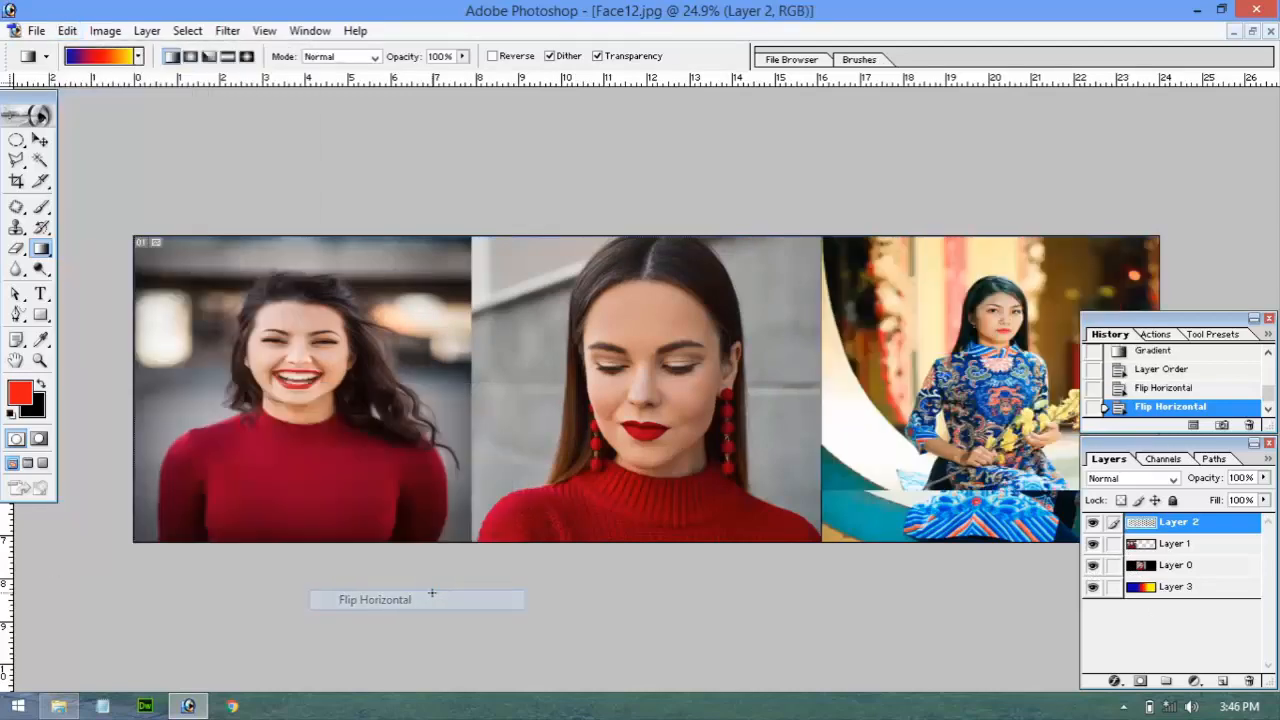
key(ctrl+z)
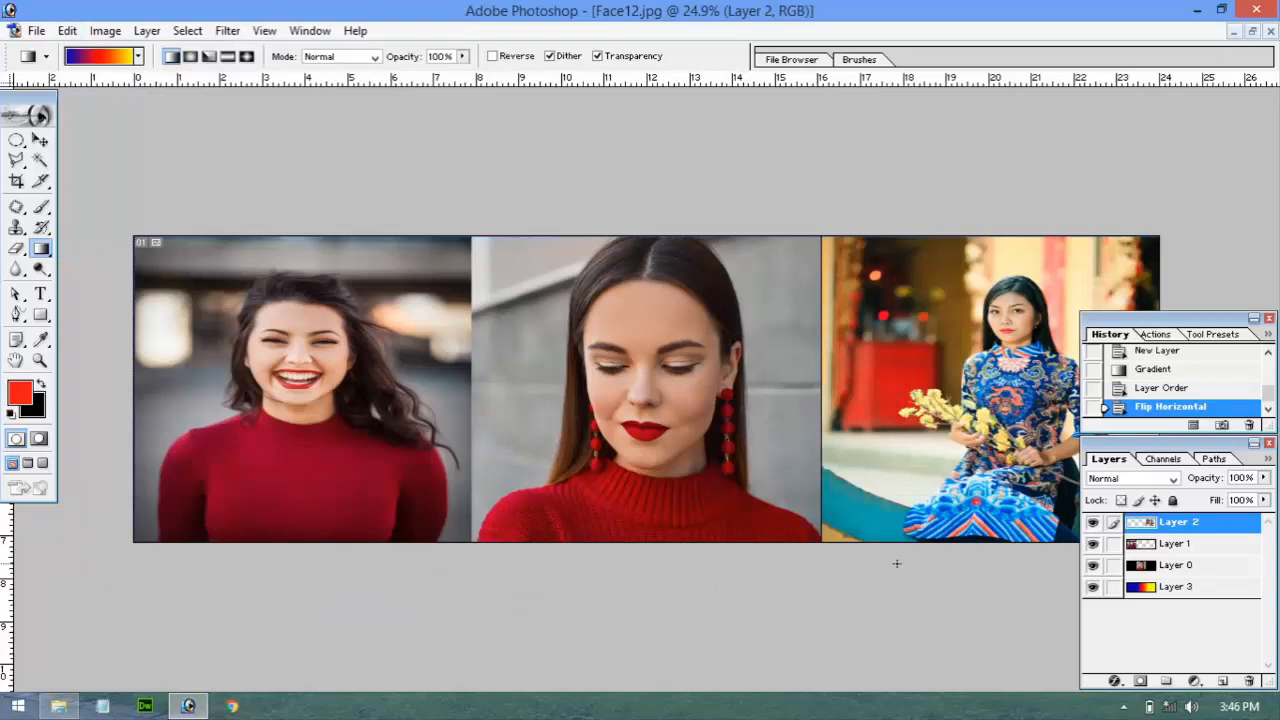
Try flipping the middle portrait on Layer 0 horizontally and undo the flip
click(1151, 574)
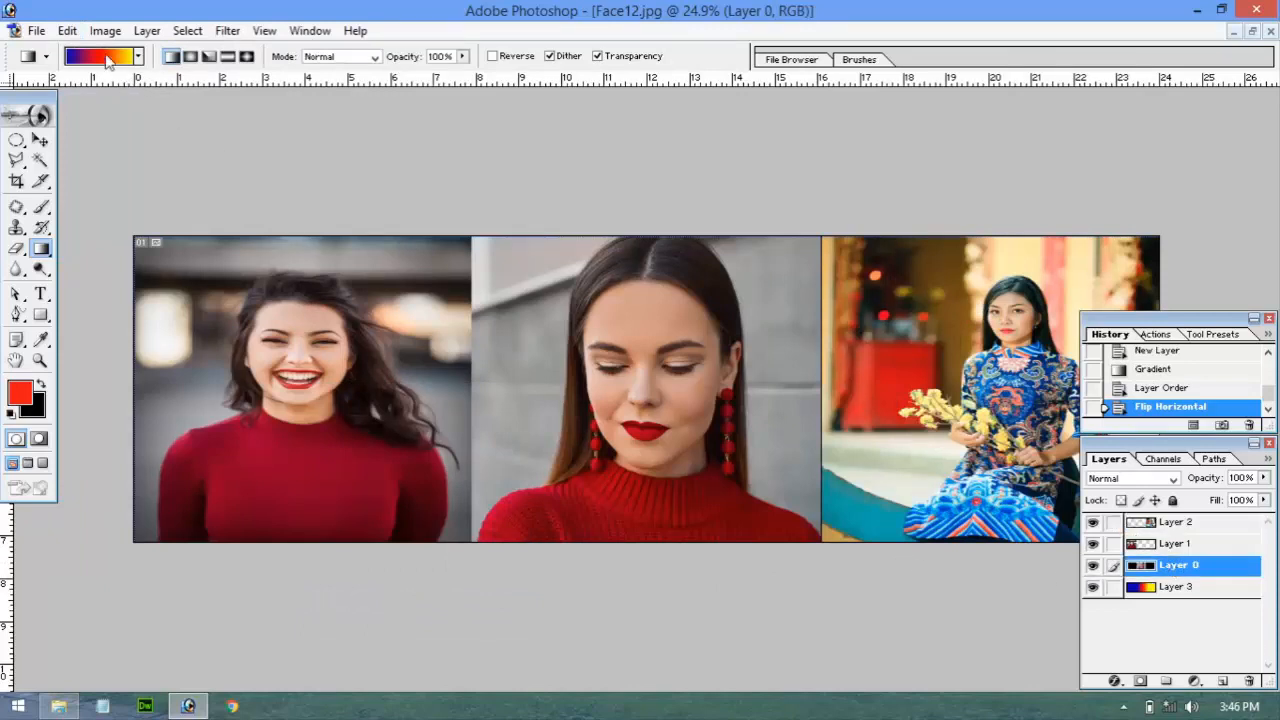
click(67, 30)
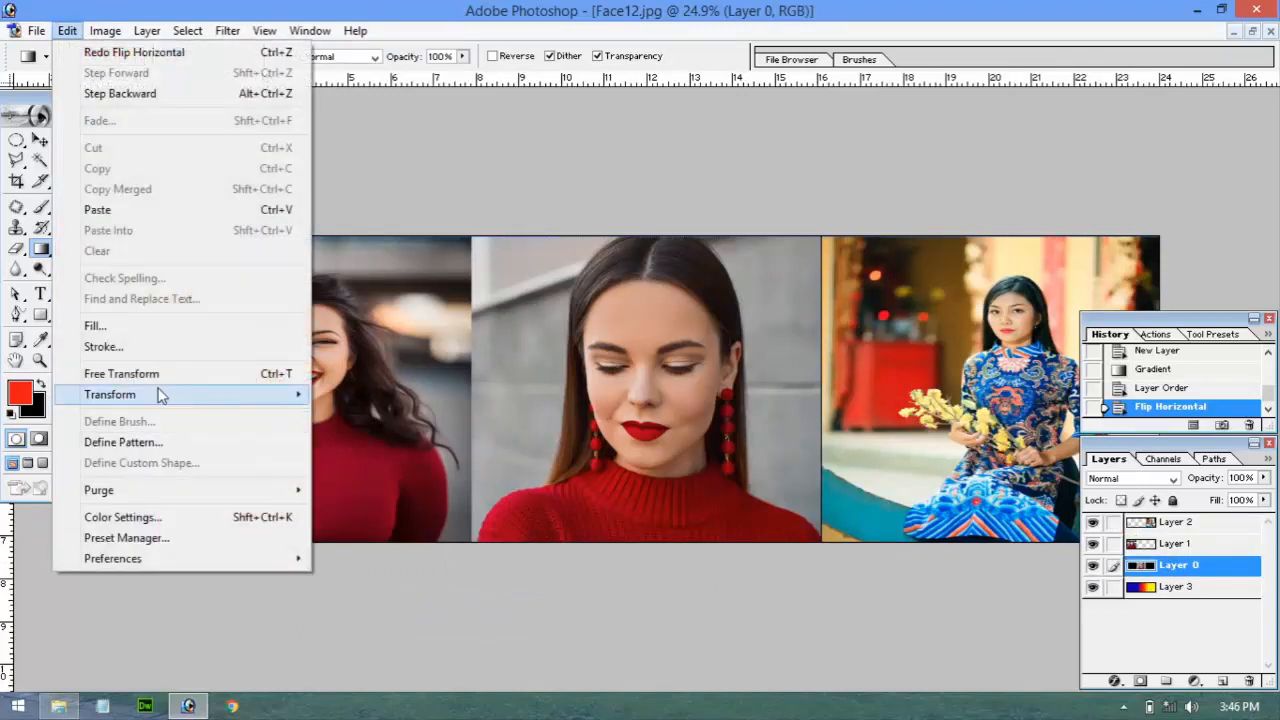
mouse_move(162, 395)
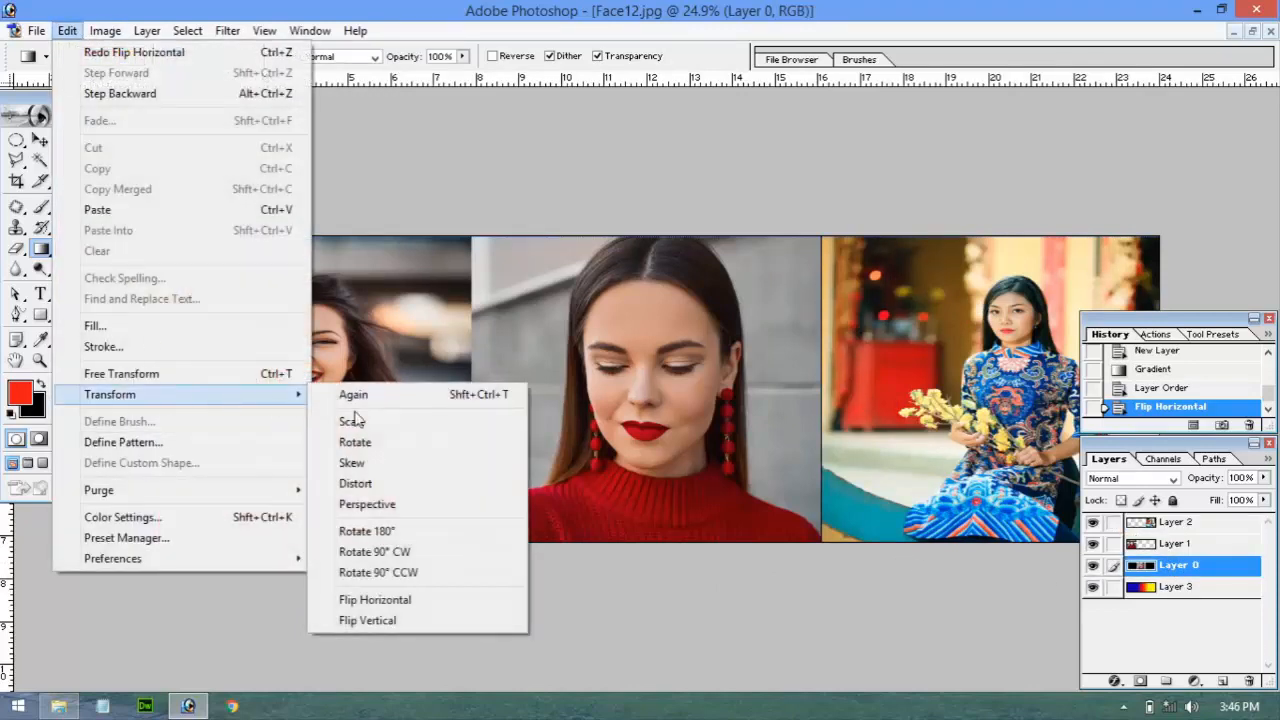
click(423, 600)
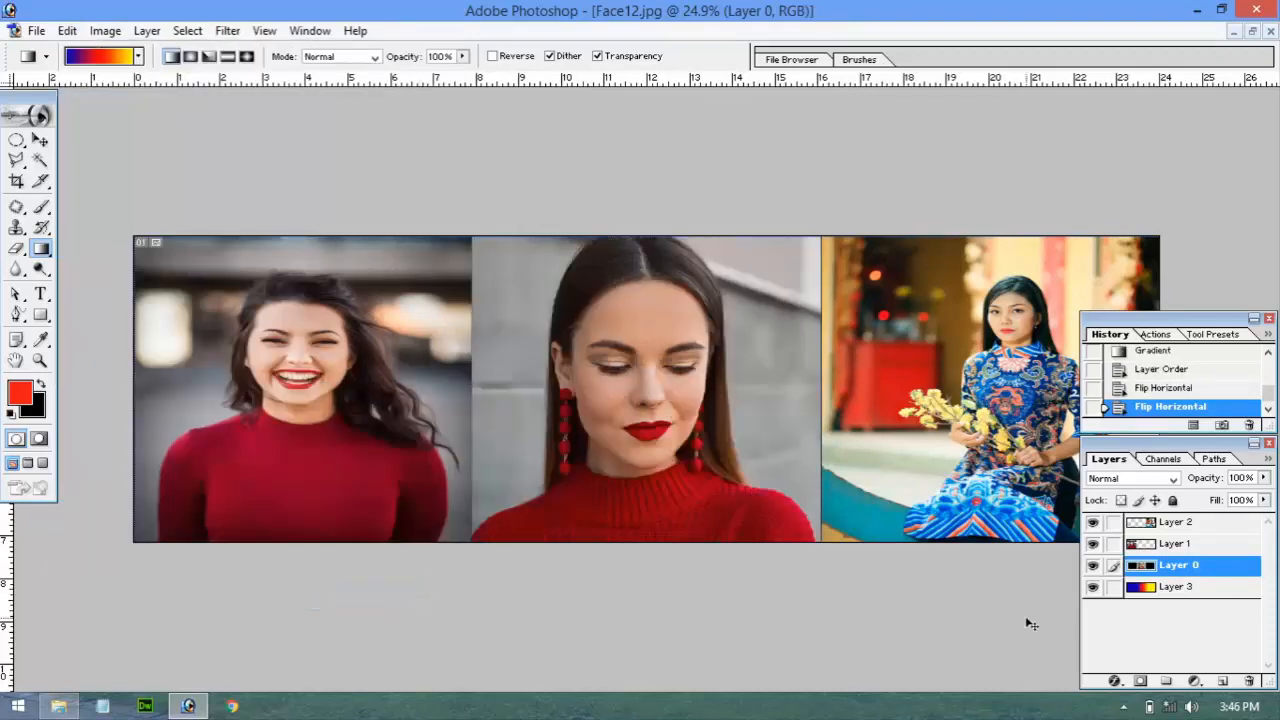
key(ctrl+z)
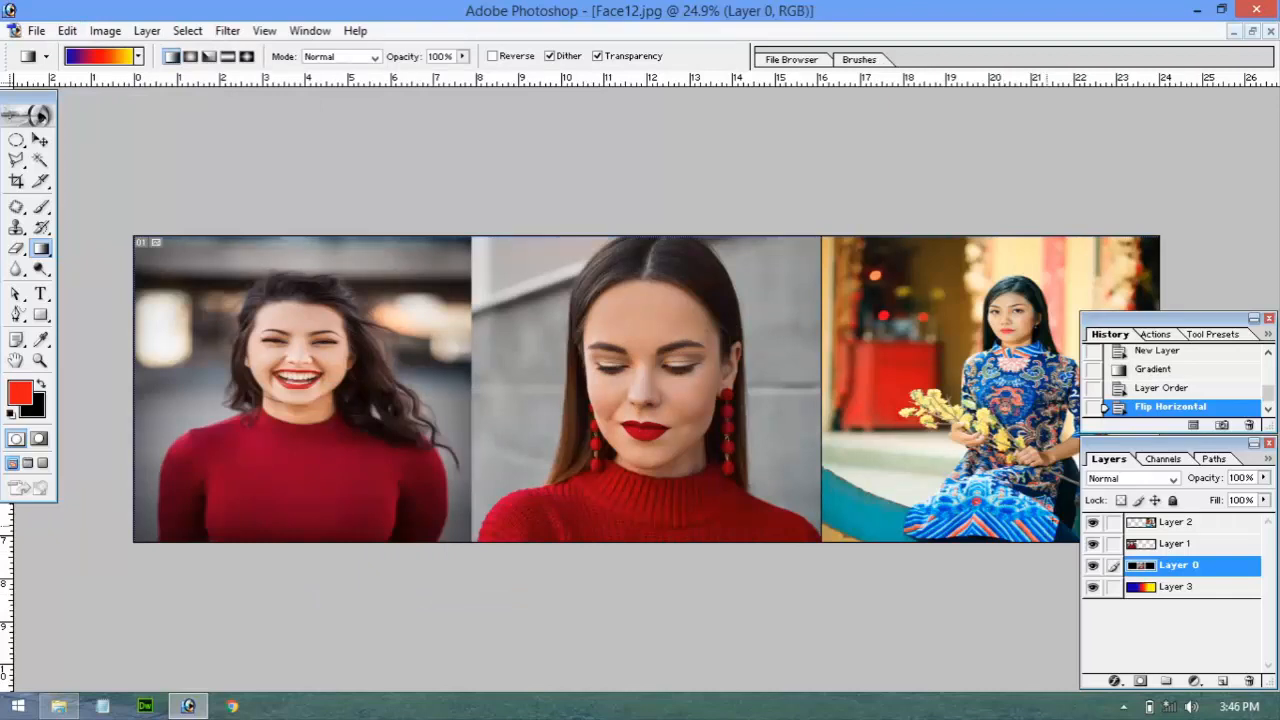
Hide and show the four layers in turn to examine what each one contains, ending with all of them shown
click(1093, 522)
click(1093, 543)
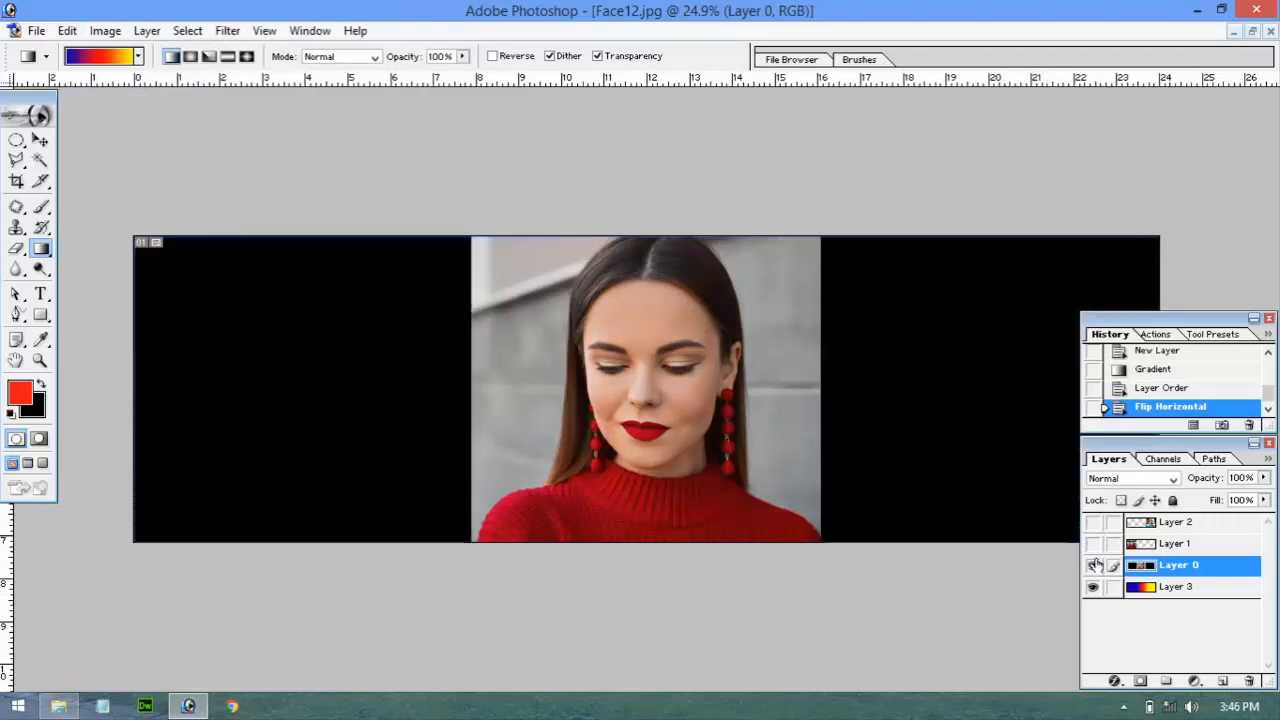
click(1093, 565)
click(1092, 587)
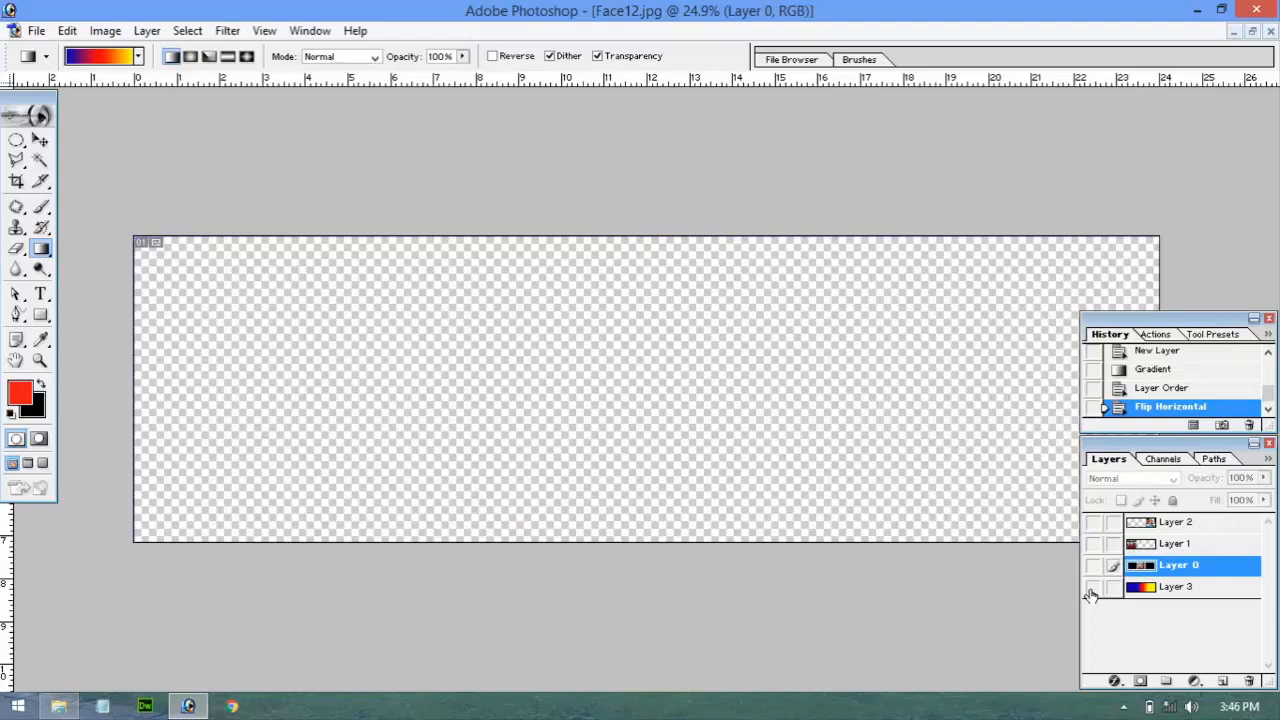
click(1092, 587)
click(1093, 565)
click(1093, 543)
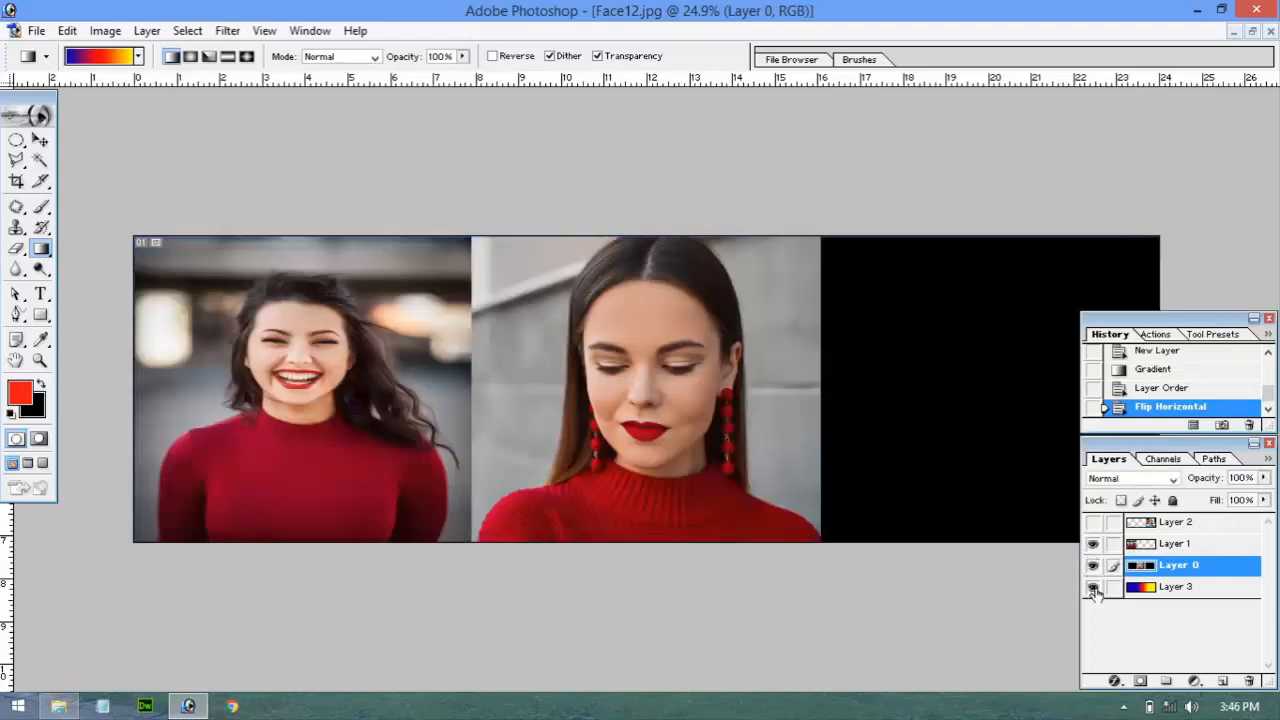
click(1093, 565)
click(1093, 543)
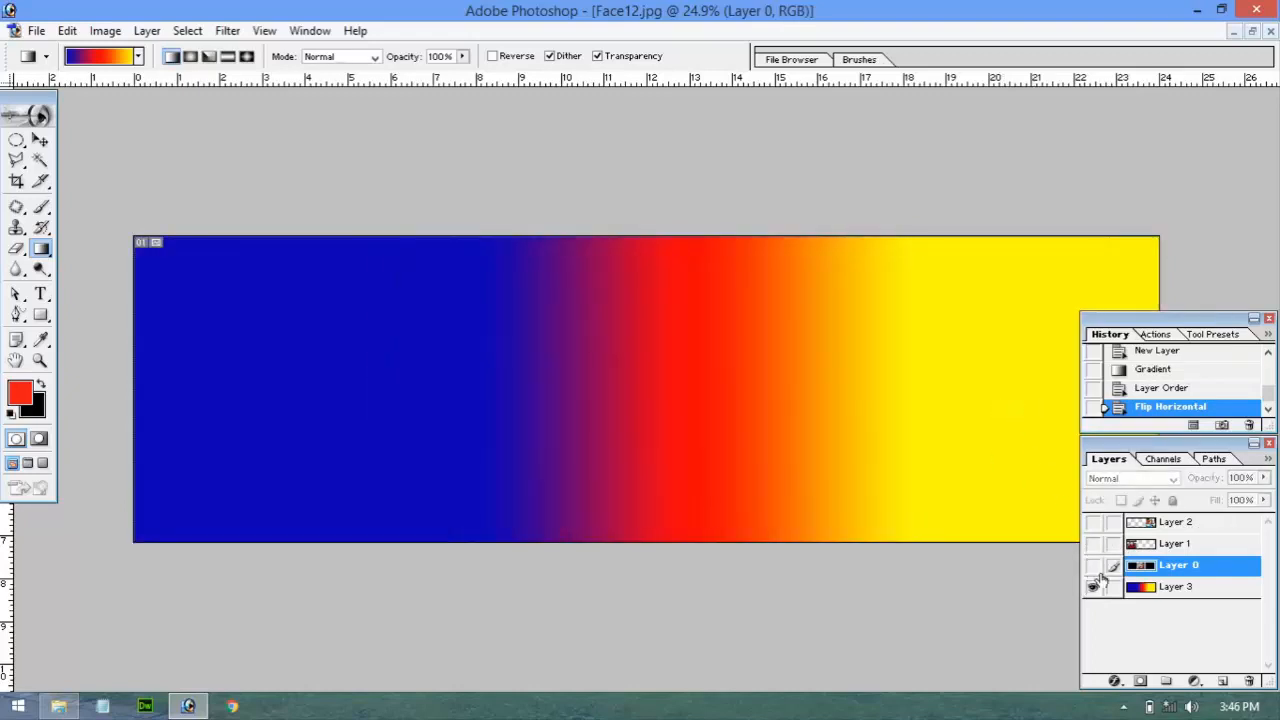
click(1093, 563)
click(1093, 543)
click(1093, 522)
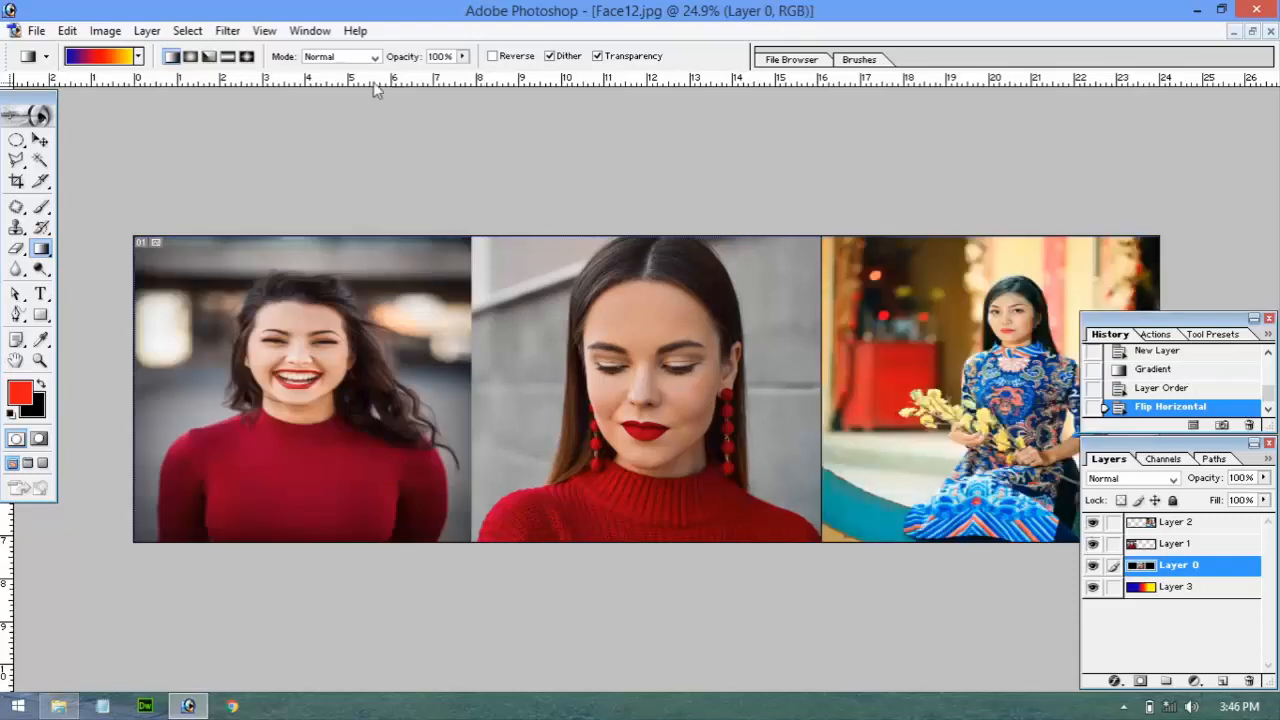
Flip the whole canvas horizontally so all layers are mirrored together
click(120, 30)
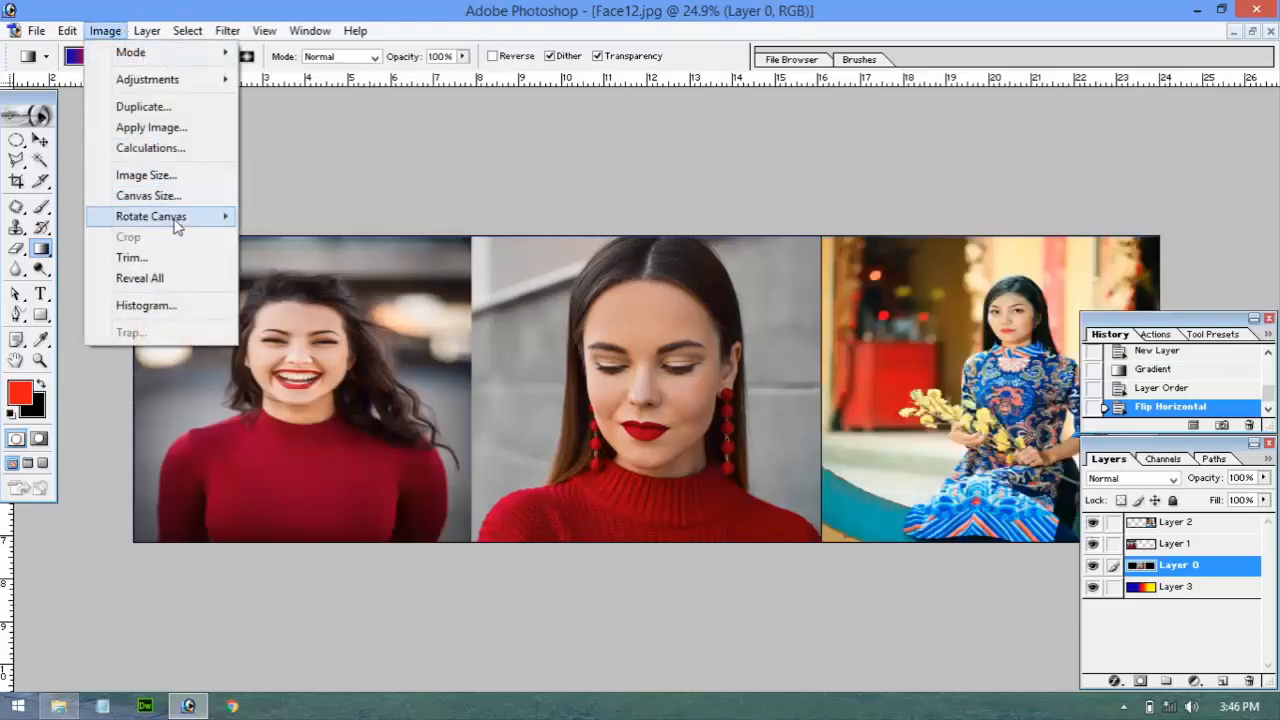
mouse_move(176, 226)
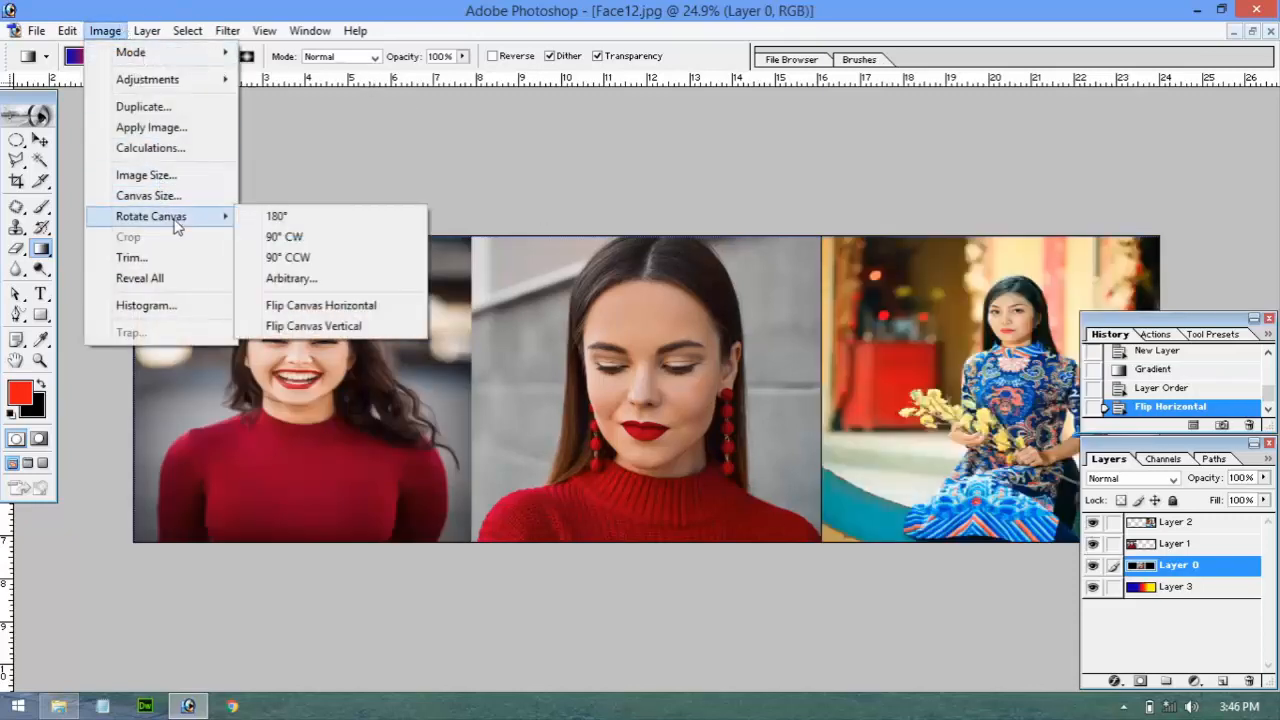
click(338, 311)
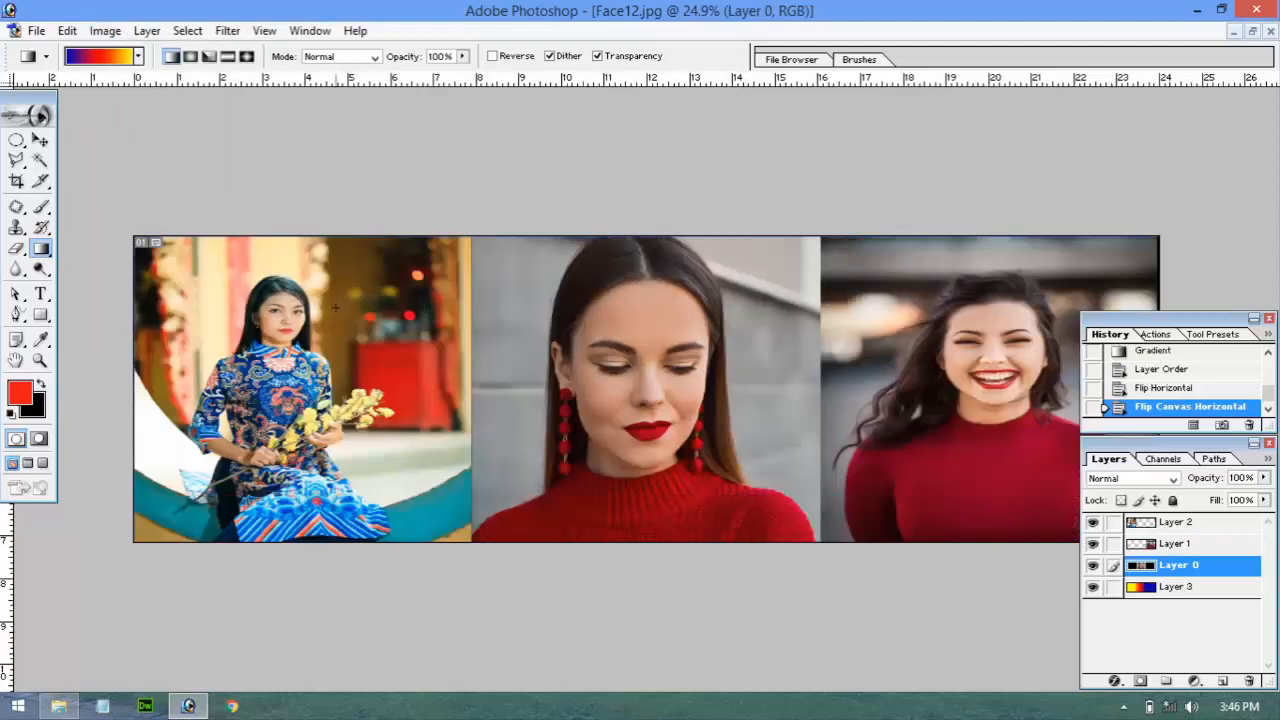
Hide Layer 2, Layer 1 and Layer 0 in turn to examine the gradient on Layer 3, and show all three again
click(1092, 522)
click(1092, 543)
click(1092, 565)
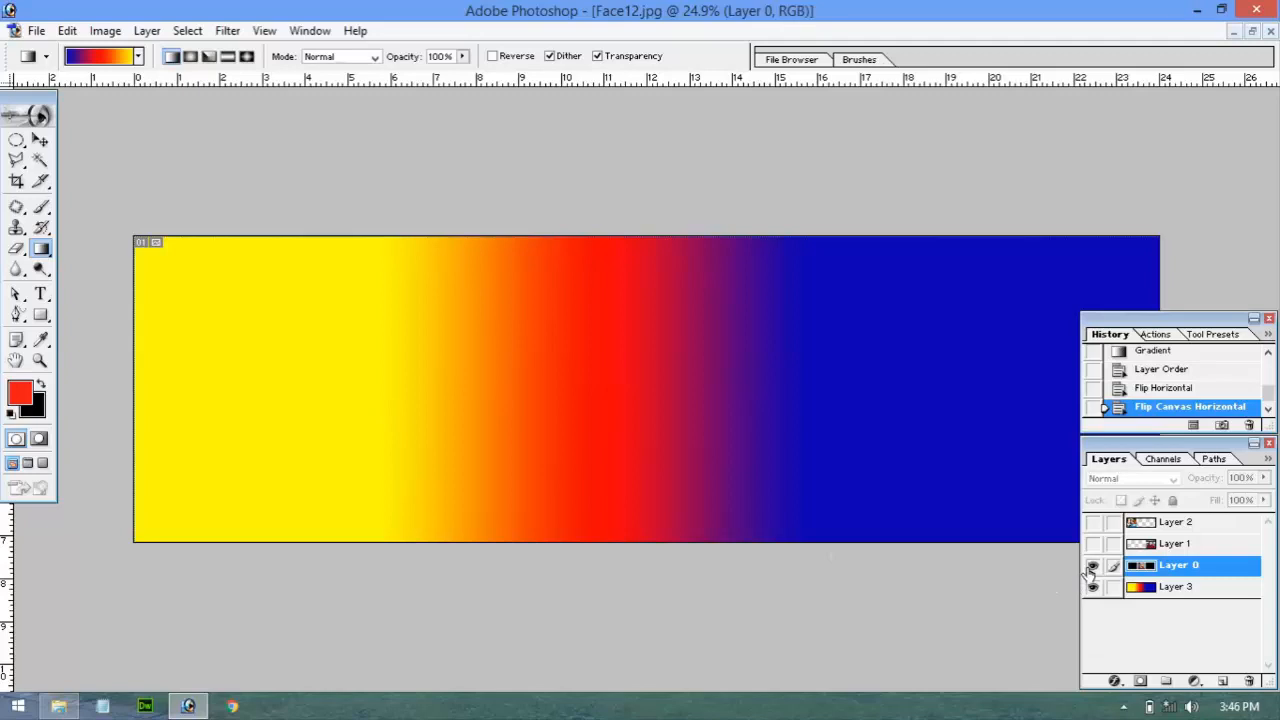
click(1092, 565)
click(1092, 543)
click(1092, 522)
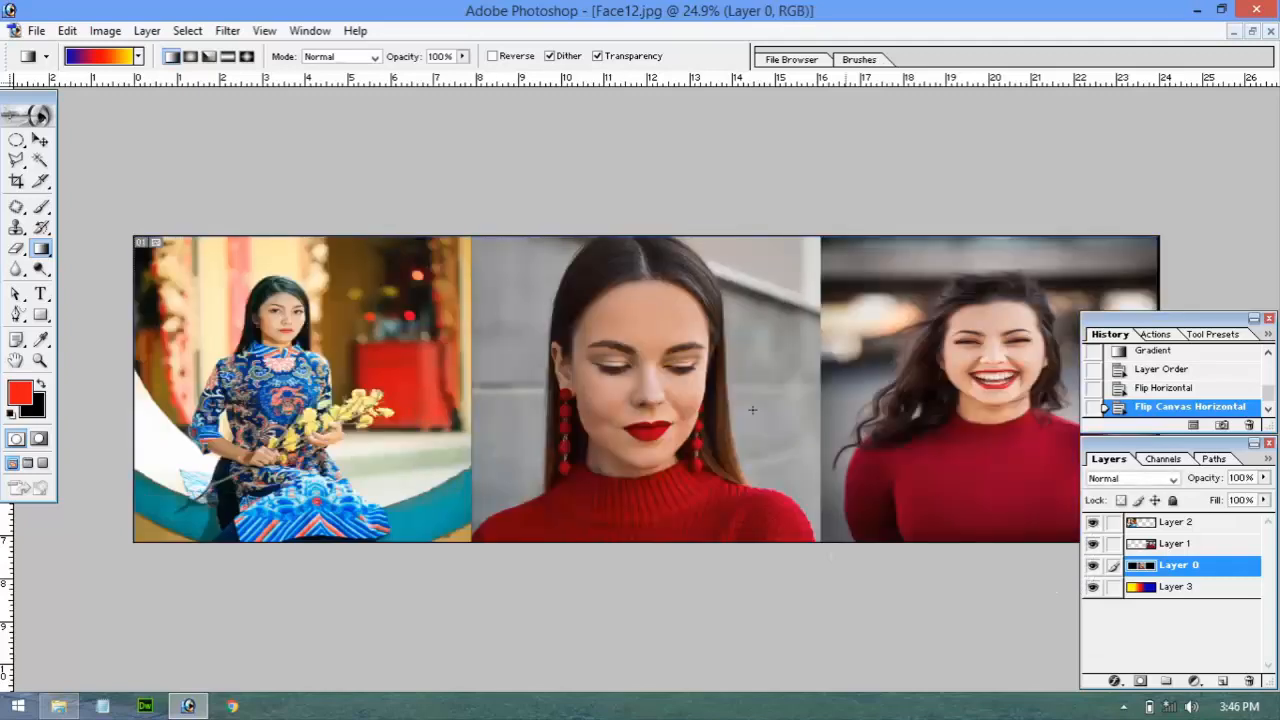
Flip the canvas horizontally a second time to restore the original photo order
click(105, 30)
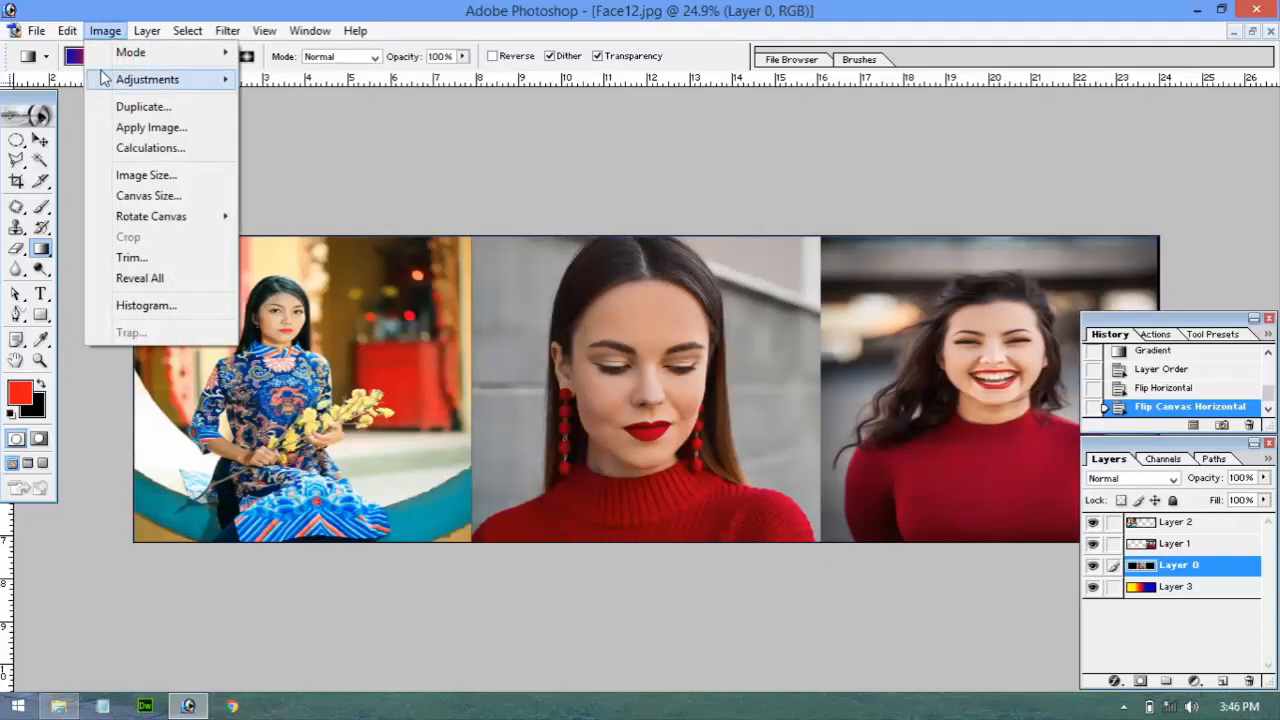
mouse_move(160, 216)
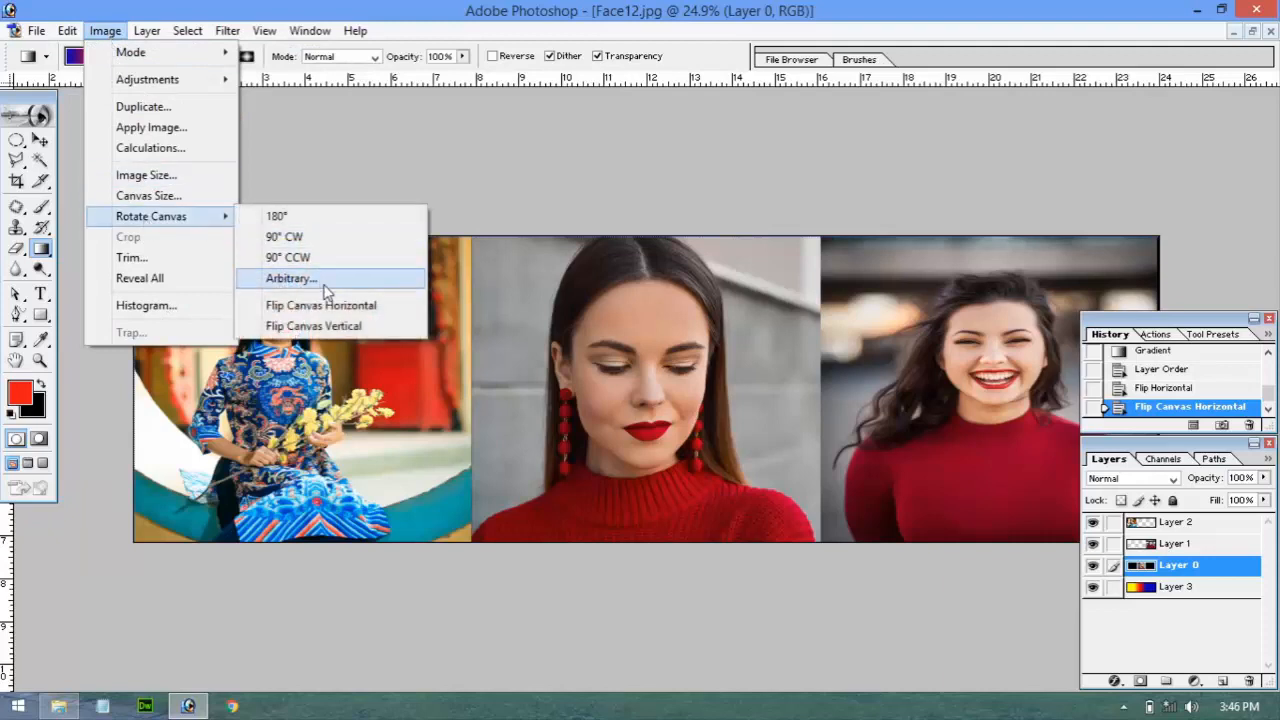
click(332, 305)
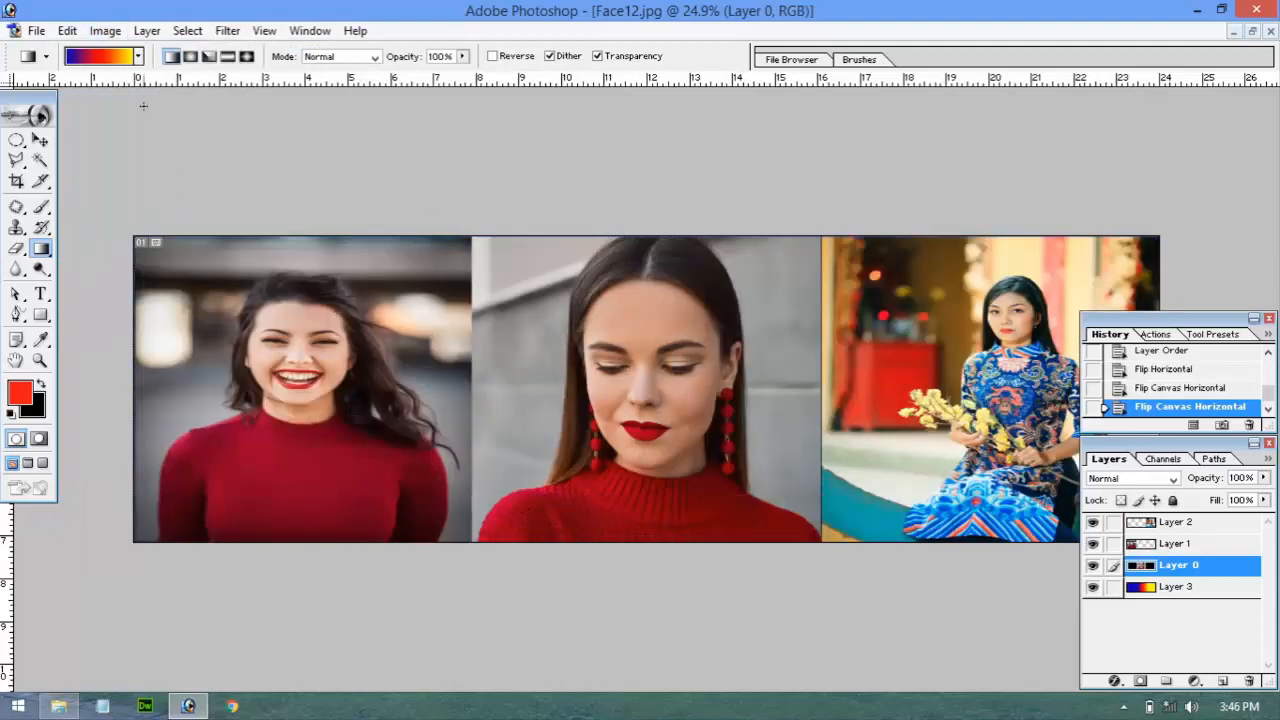
Try rotating the canvas 90° clockwise, fit it to the window, and undo the rotation
click(105, 30)
mouse_move(175, 224)
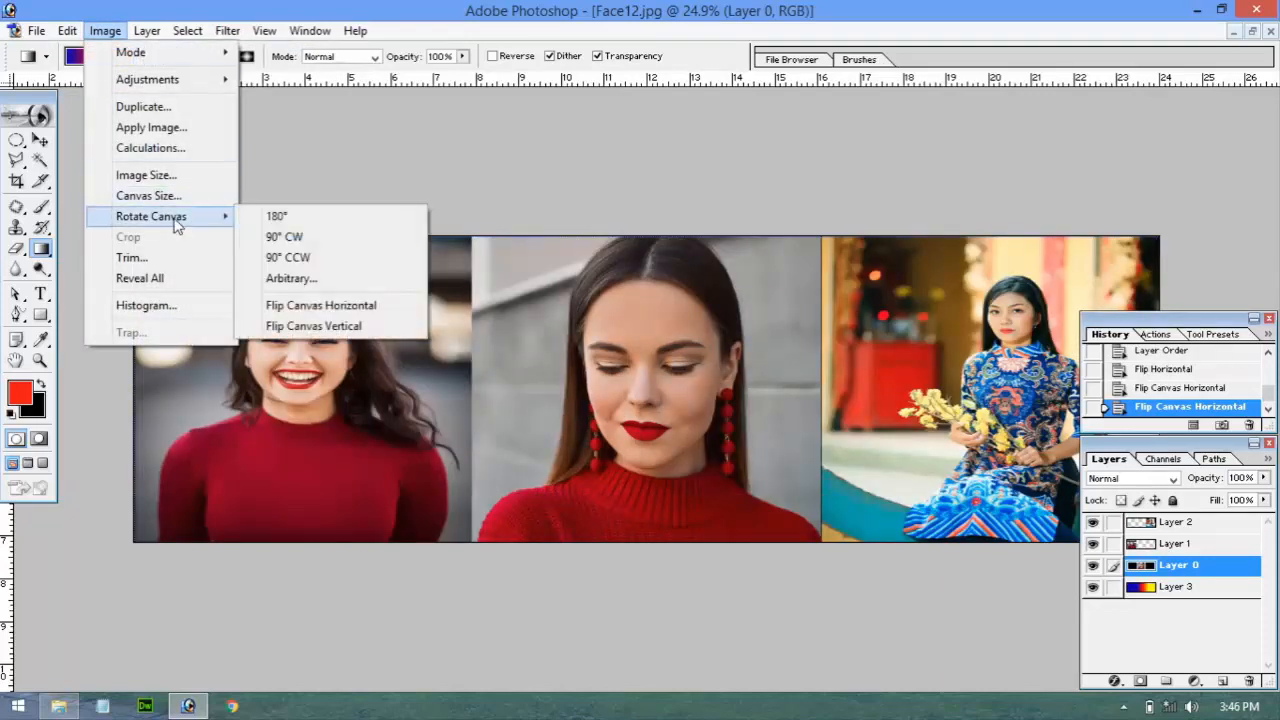
click(294, 238)
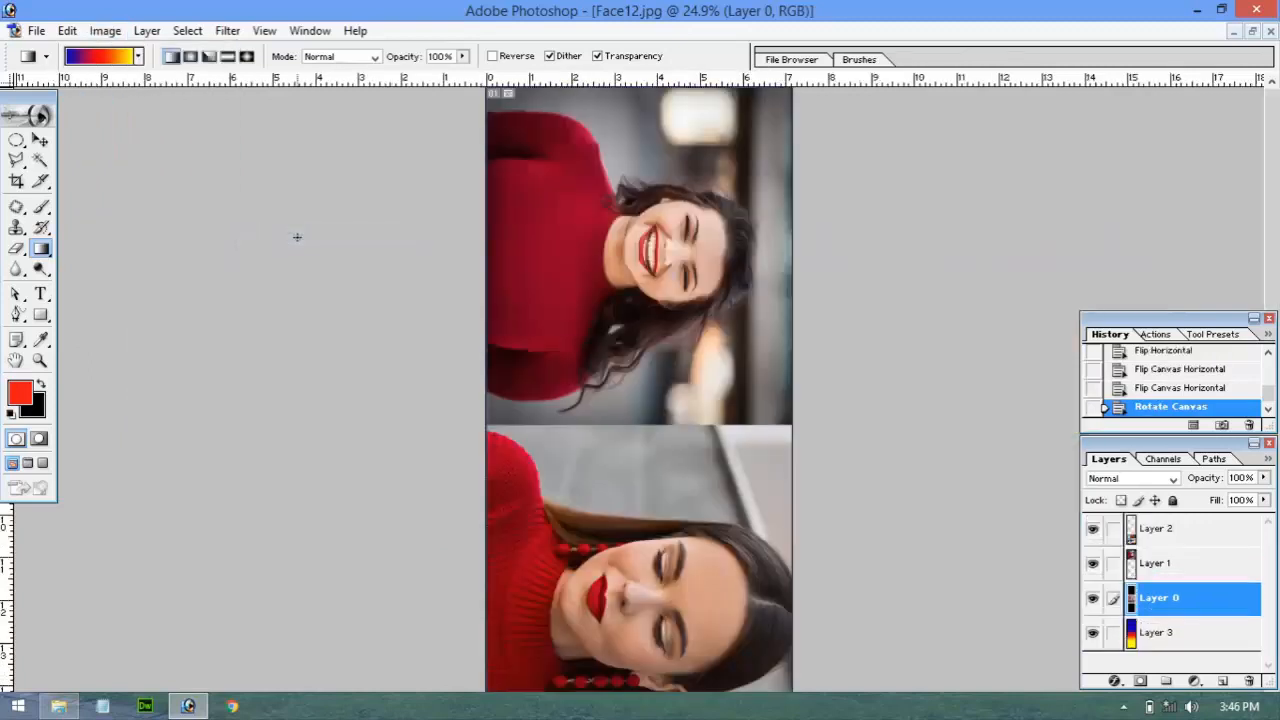
key(ctrl+0)
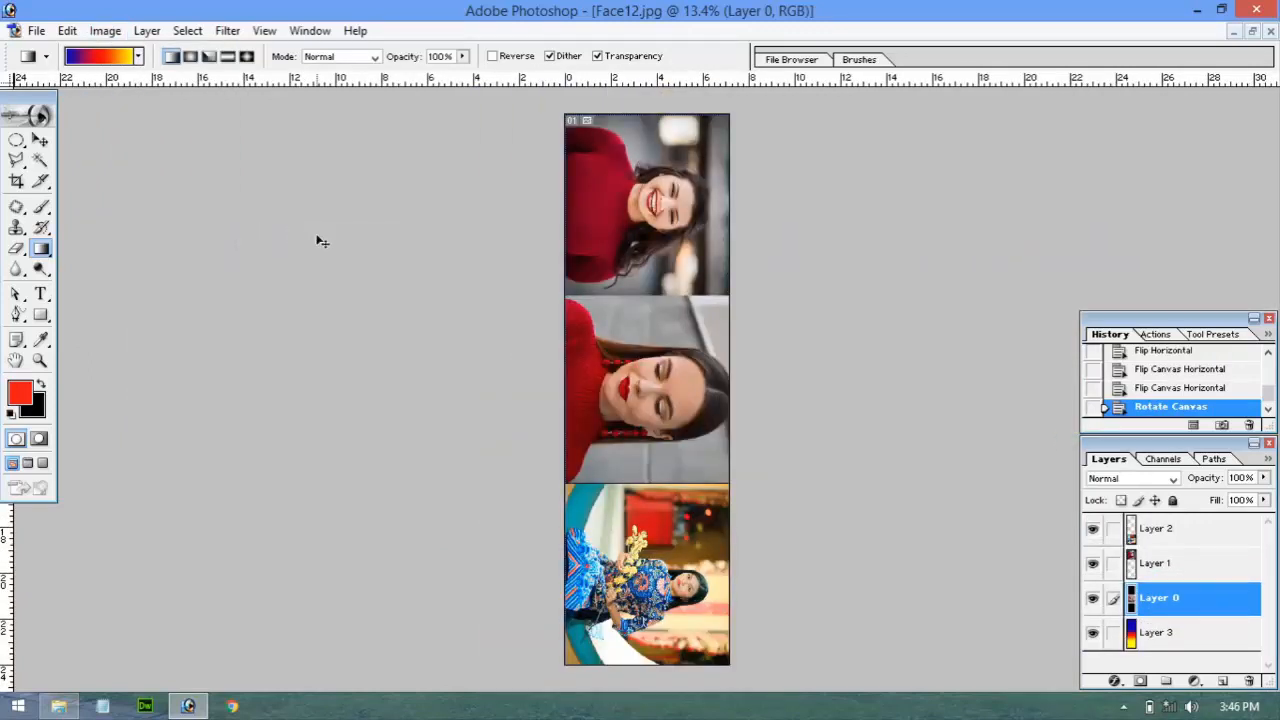
key(ctrl+z)
Try rotating the canvas 90° counterclockwise and undo the rotation
click(104, 30)
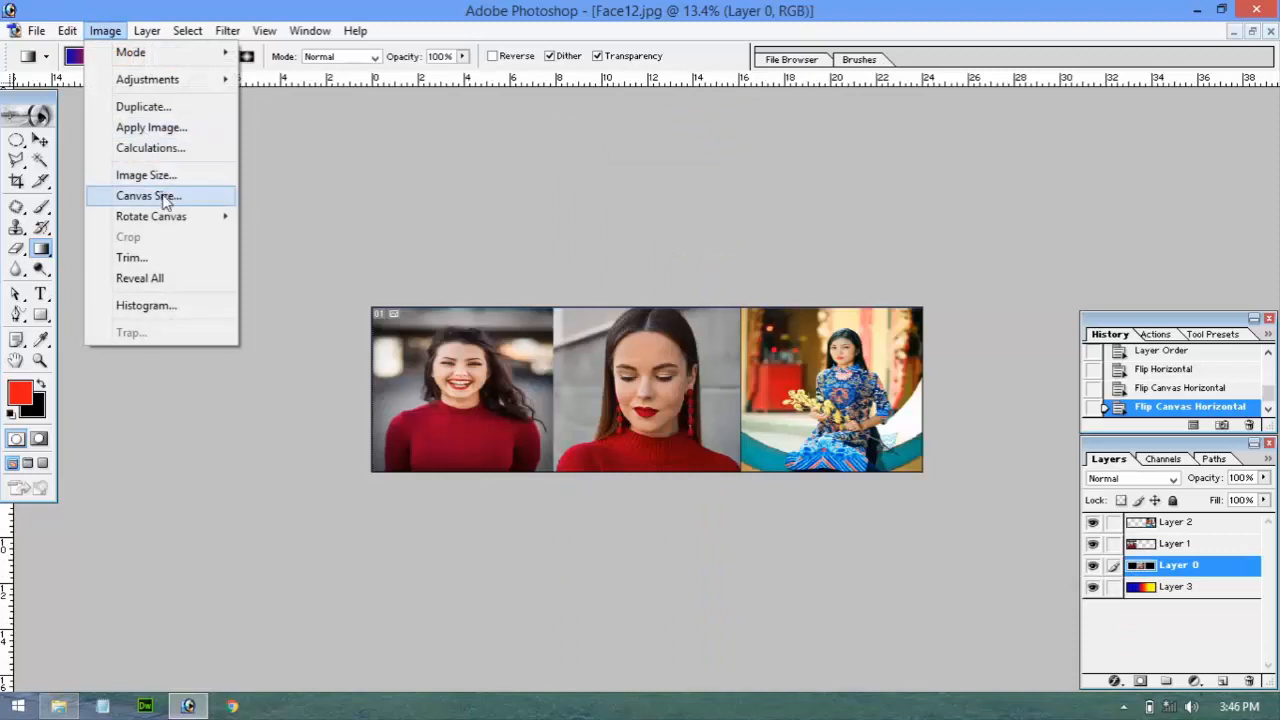
mouse_move(170, 218)
click(318, 257)
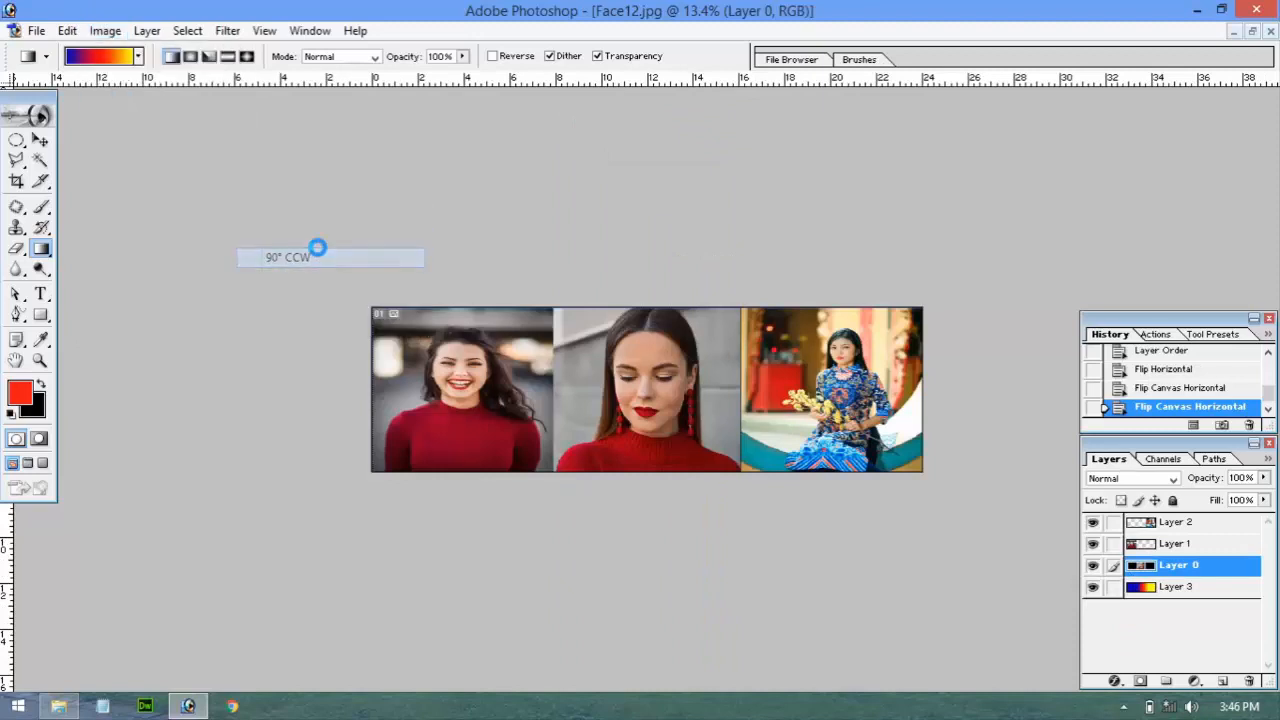
key(ctrl+z)
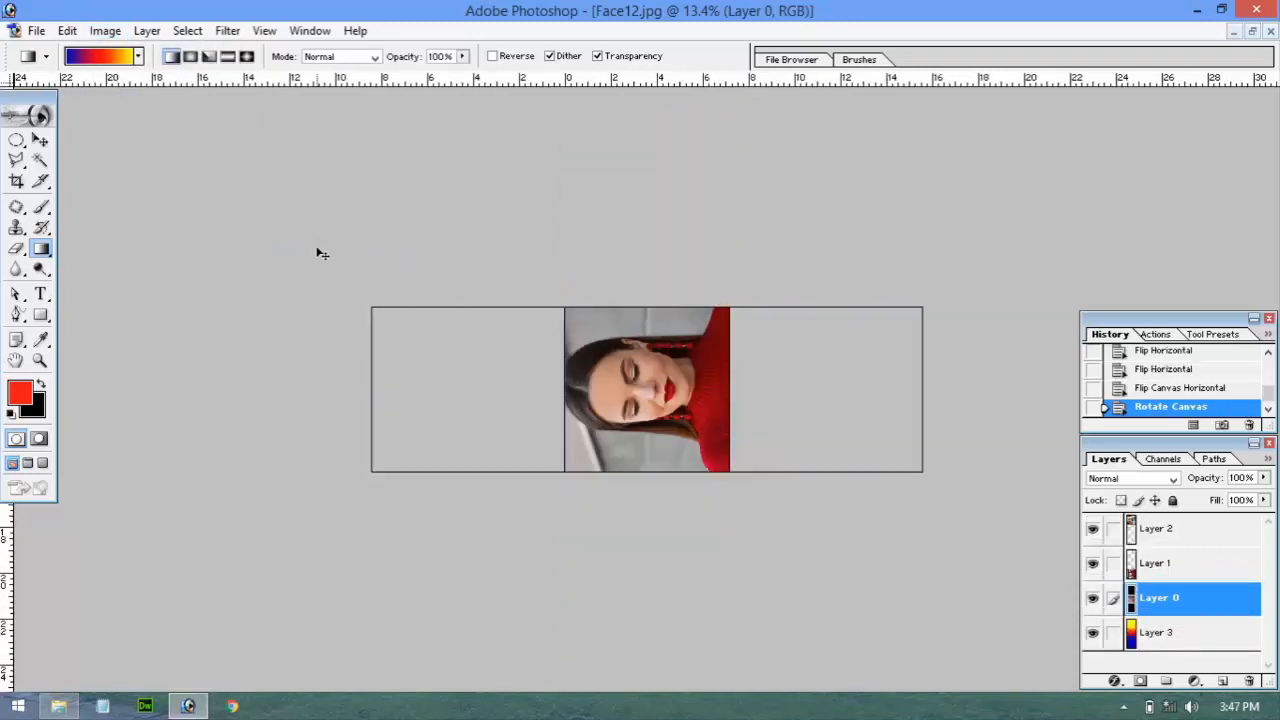
key(ctrl+0)
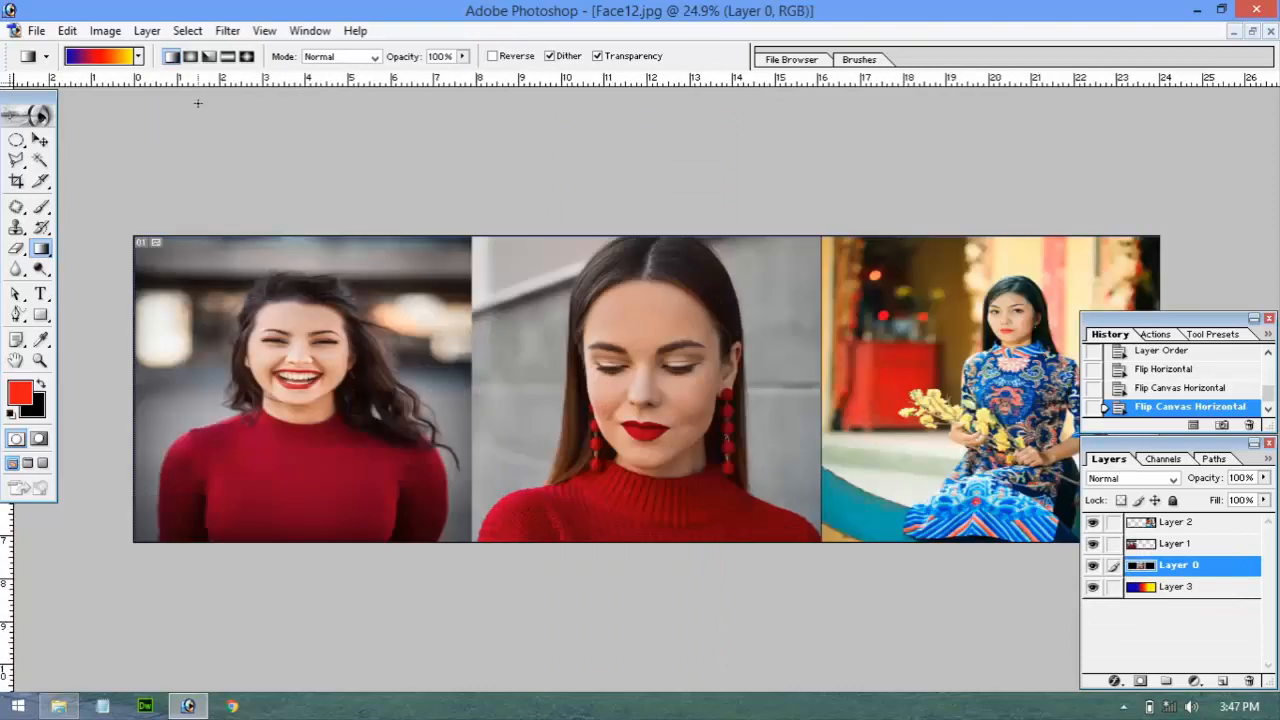
Try an arbitrary canvas rotation of 25° clockwise, fit it to the window, and undo it
click(105, 30)
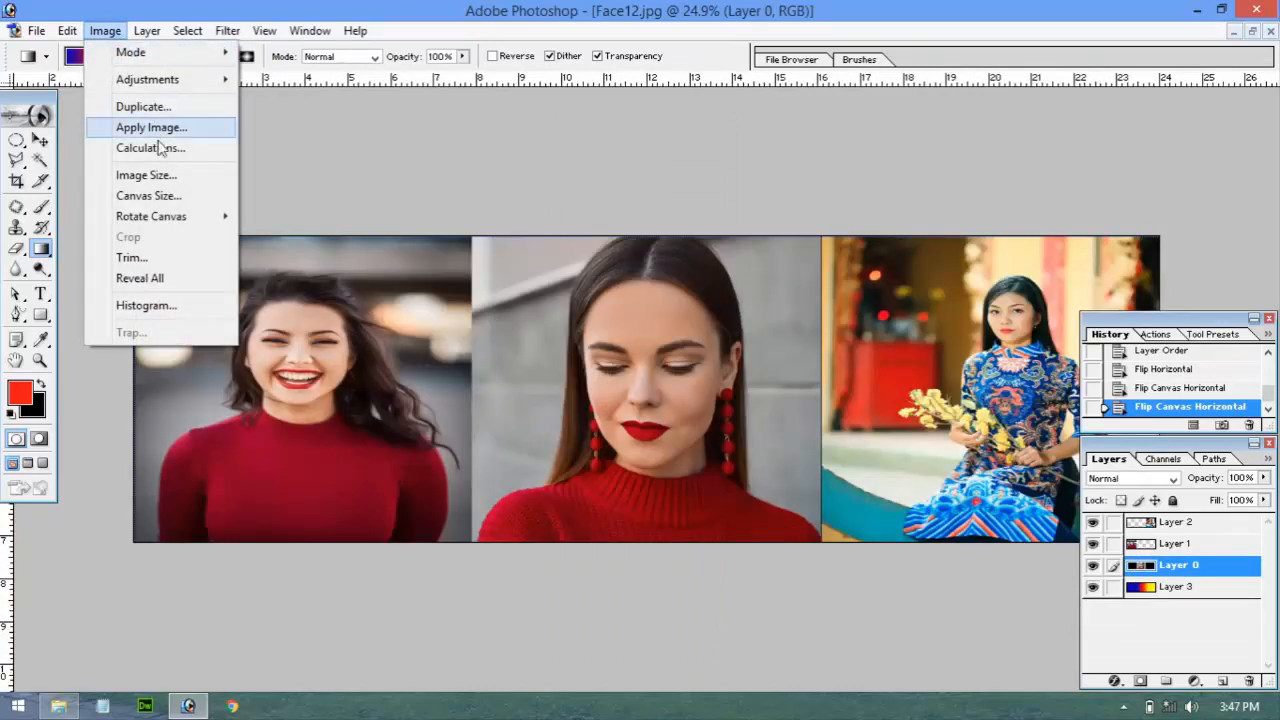
mouse_move(175, 224)
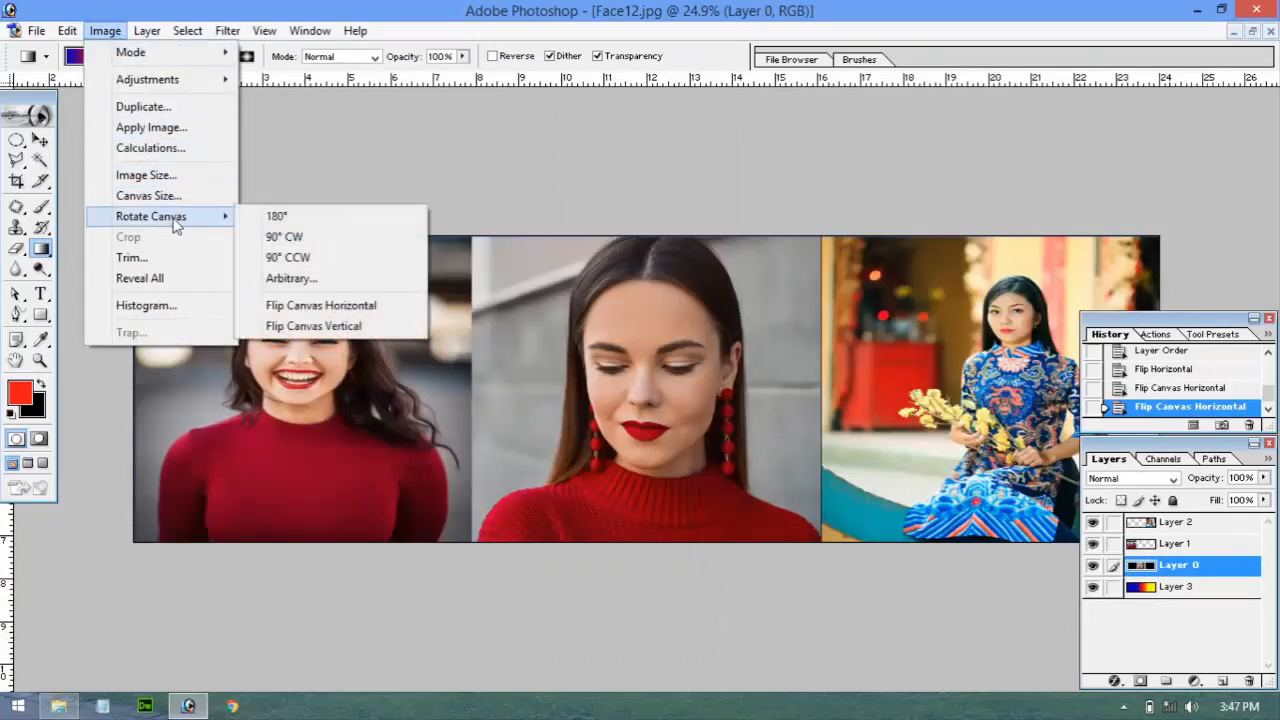
click(324, 278)
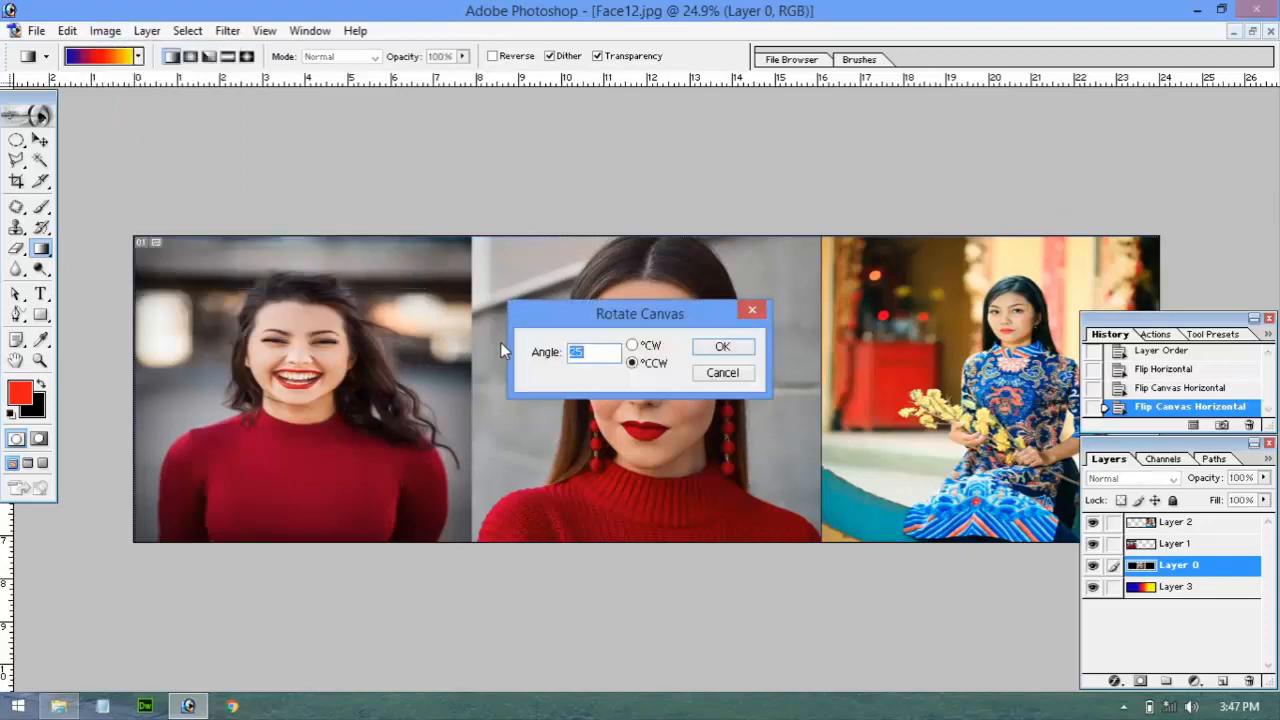
click(632, 346)
click(721, 347)
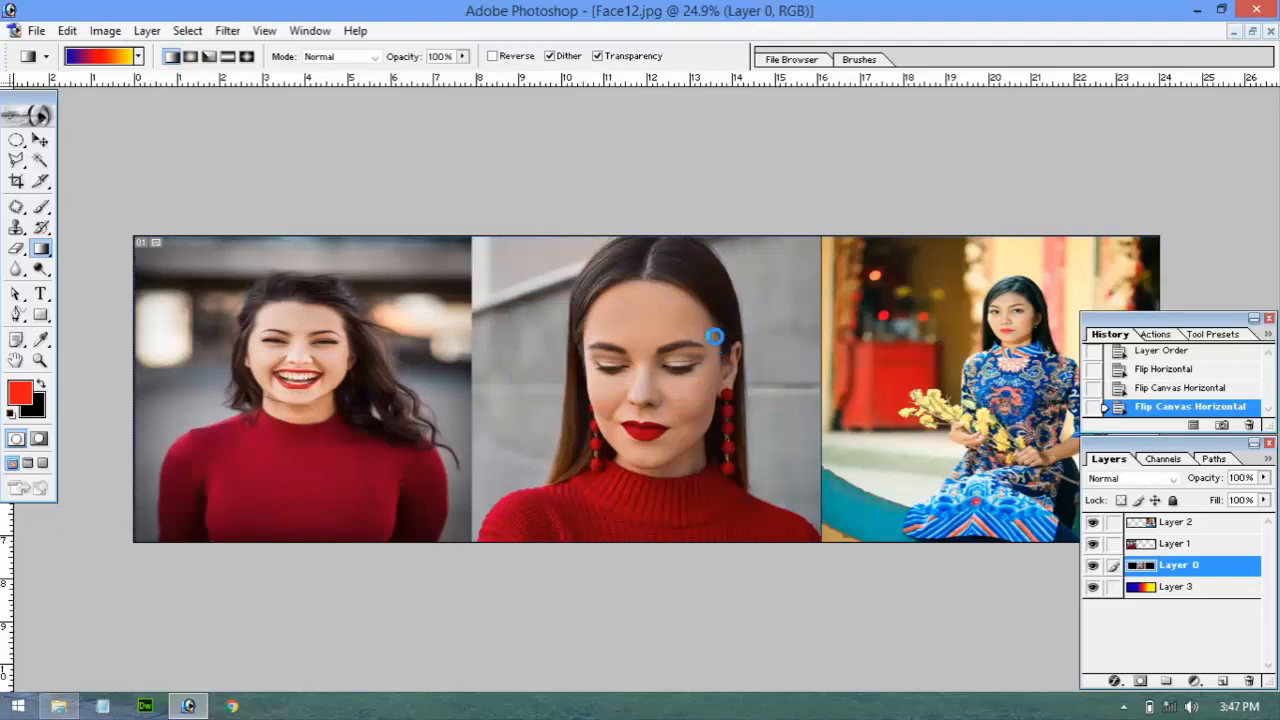
key(ctrl+0)
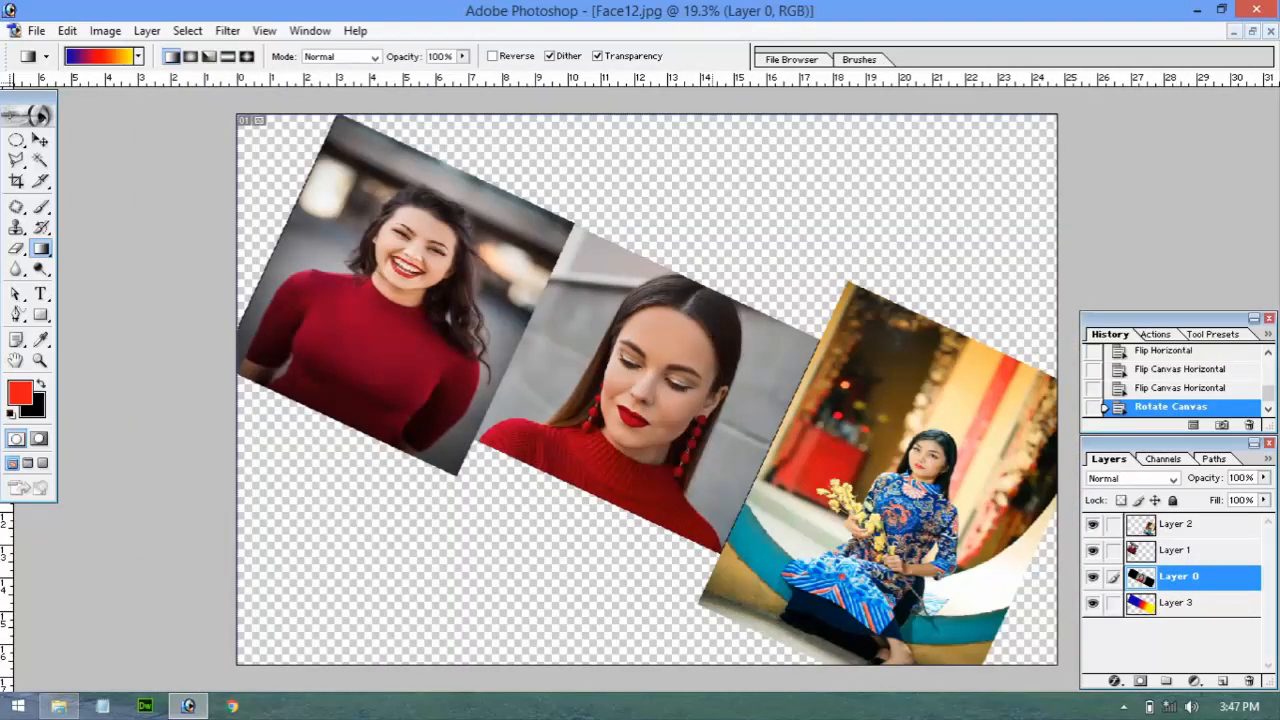
key(ctrl+z)
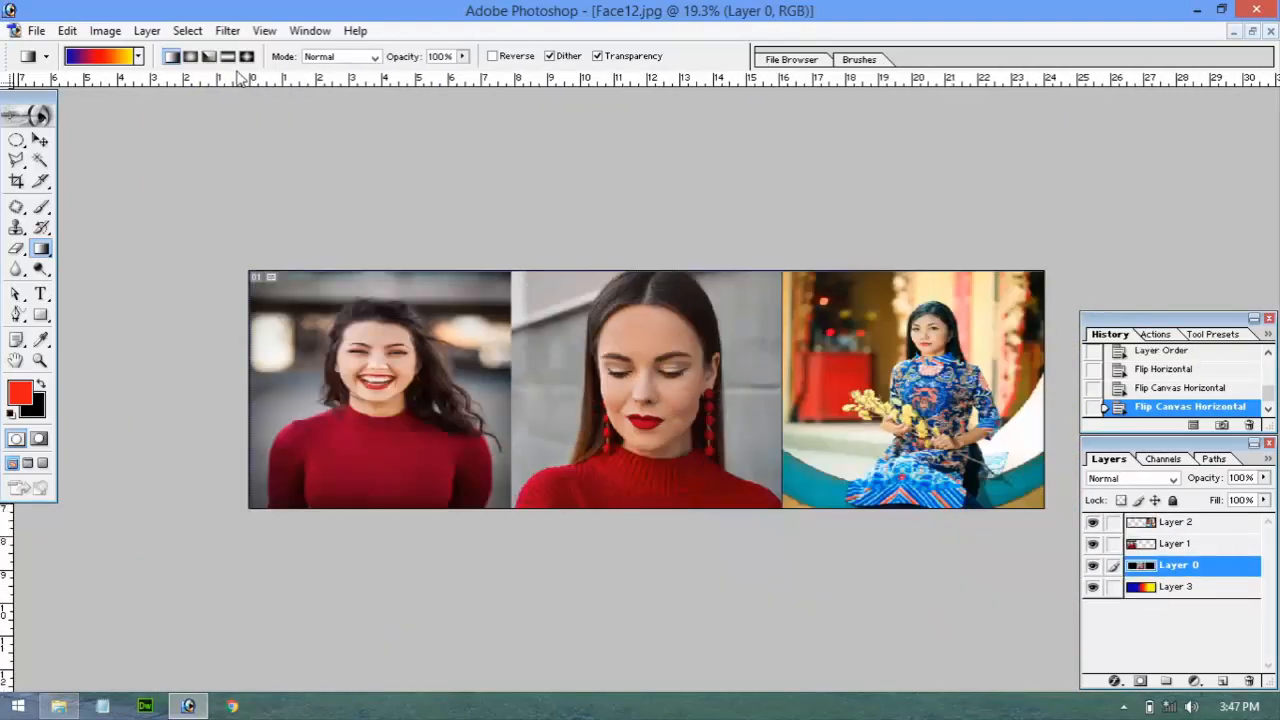
Try an arbitrary canvas rotation of 15° counterclockwise and undo it
click(105, 30)
mouse_move(205, 218)
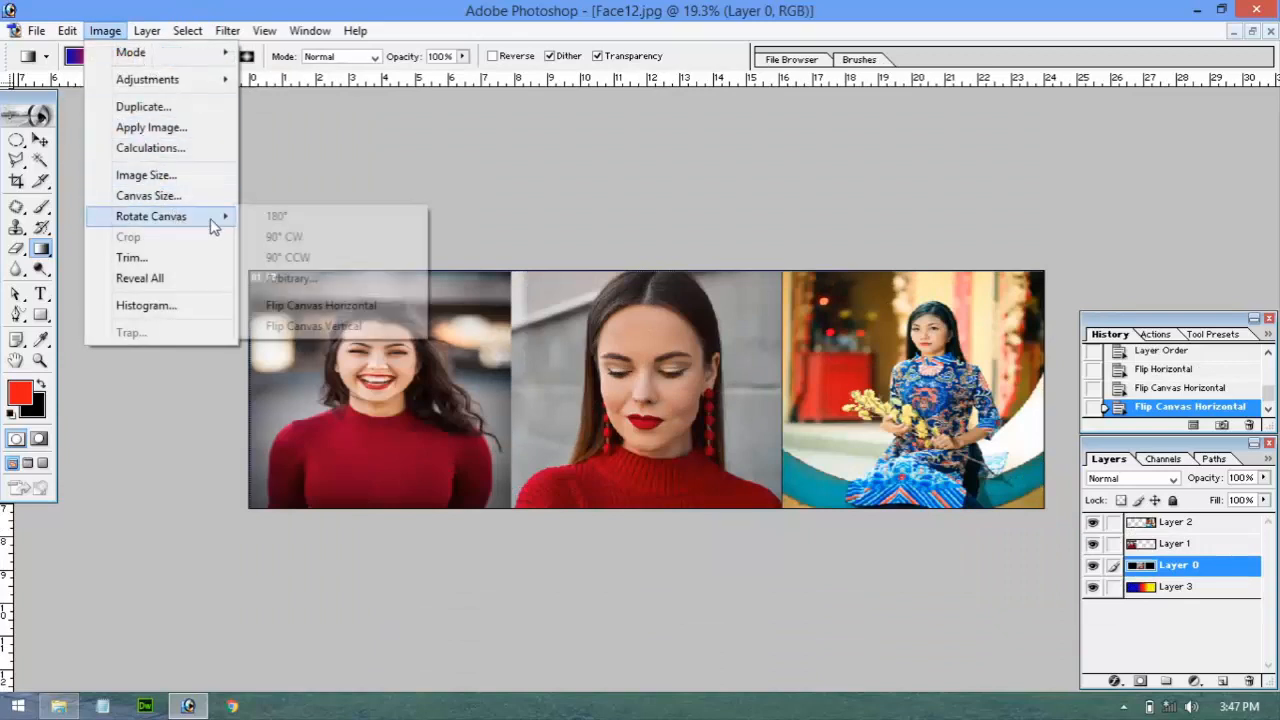
click(290, 278)
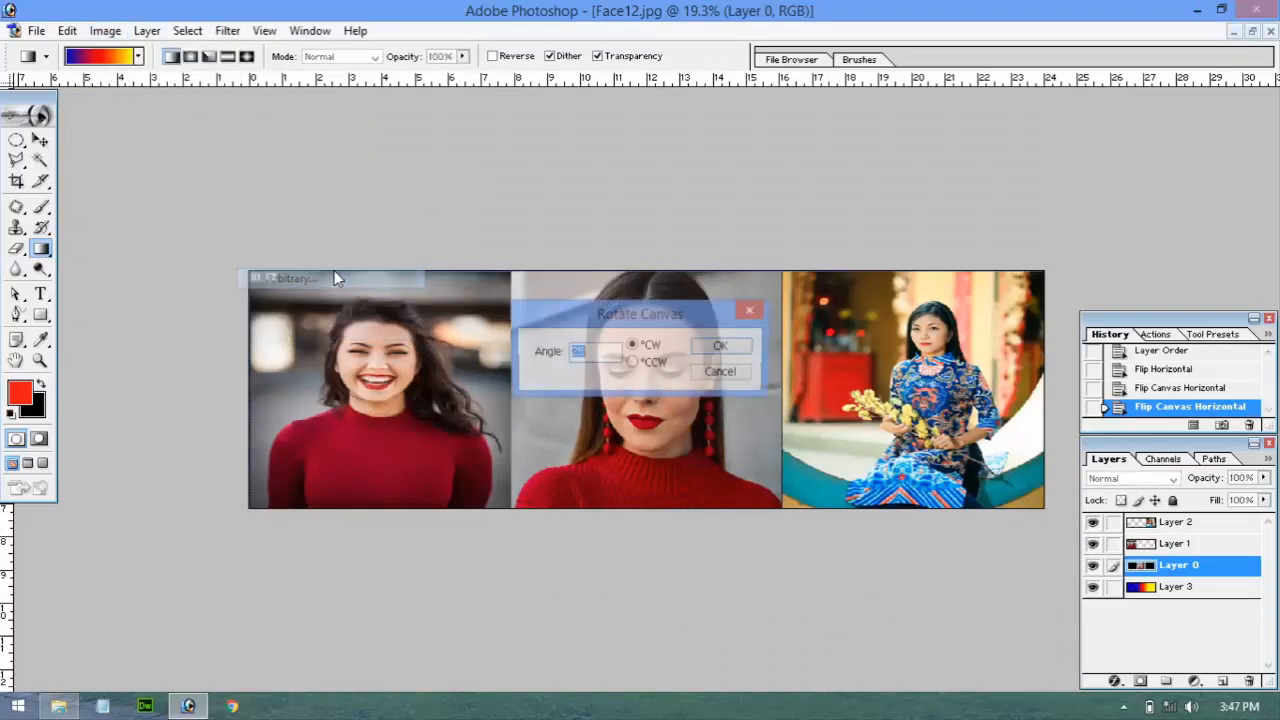
text(15)
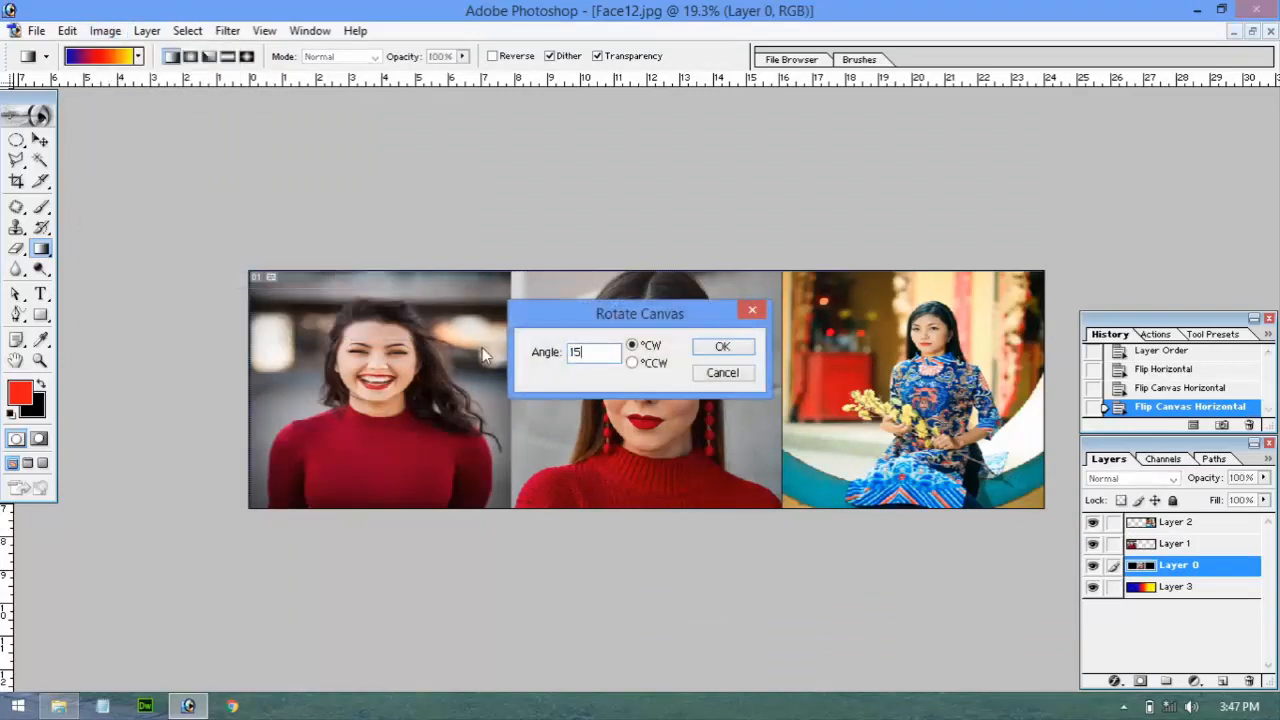
click(640, 362)
click(724, 346)
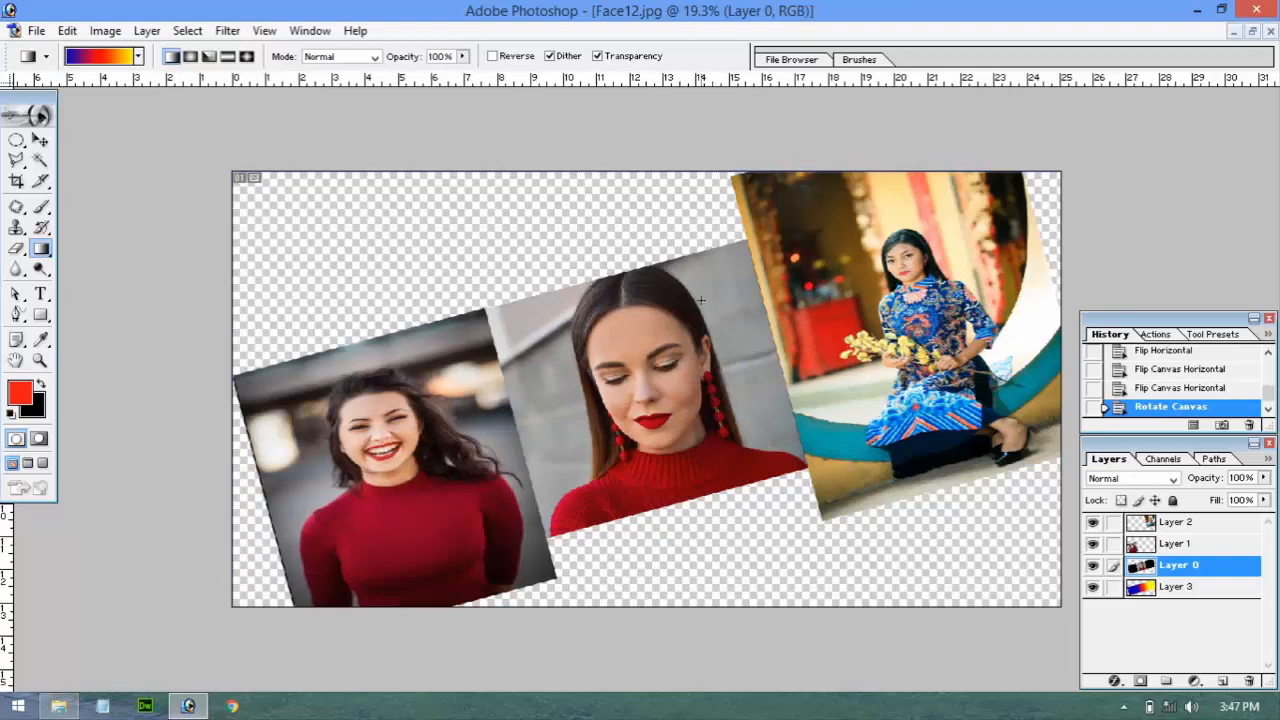
key(ctrl+z)
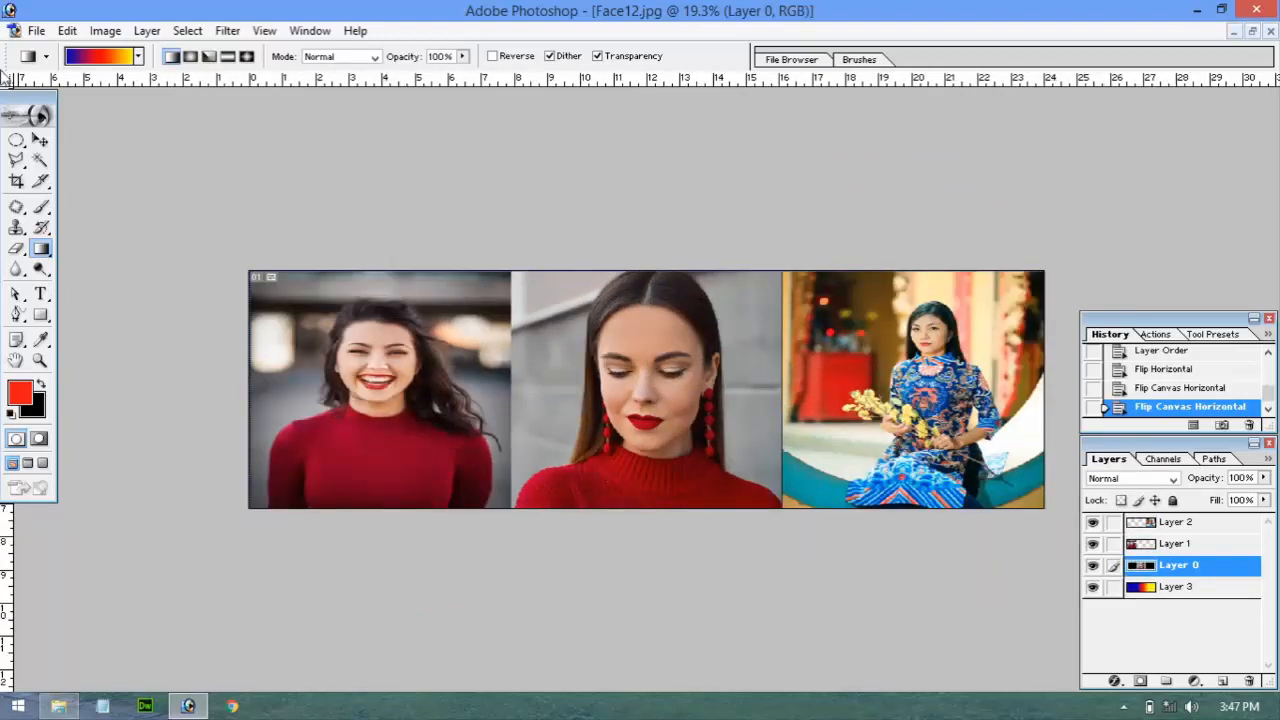
Hide Layer 3, Layer 2 and Layer 0 so that only Layer 1 stays shown
click(105, 31)
mouse_move(155, 218)
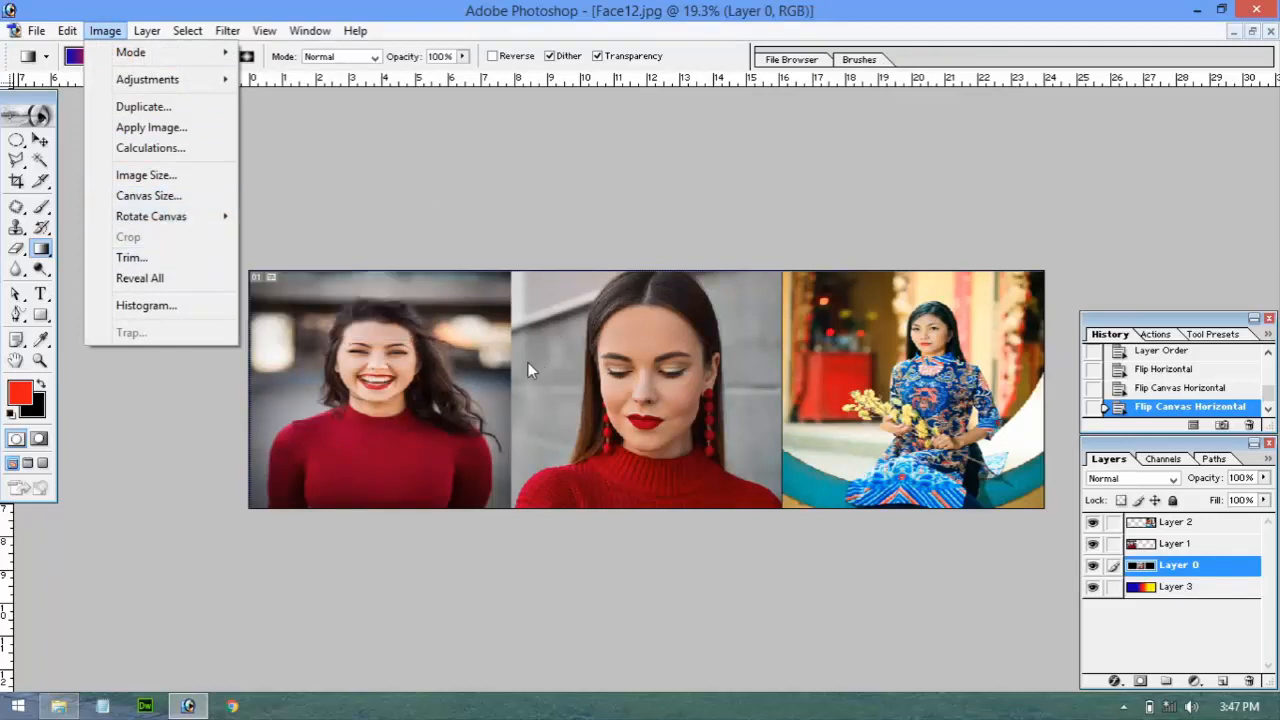
click(1097, 592)
click(1093, 587)
click(1093, 522)
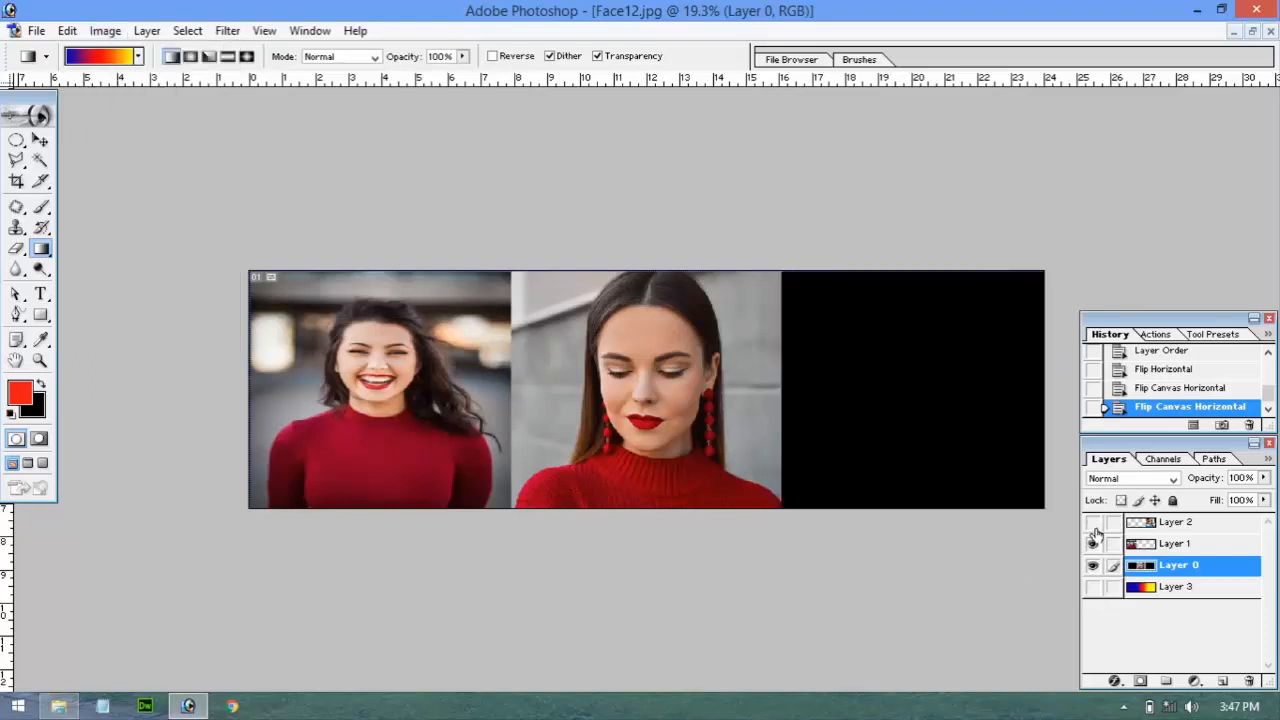
click(1094, 565)
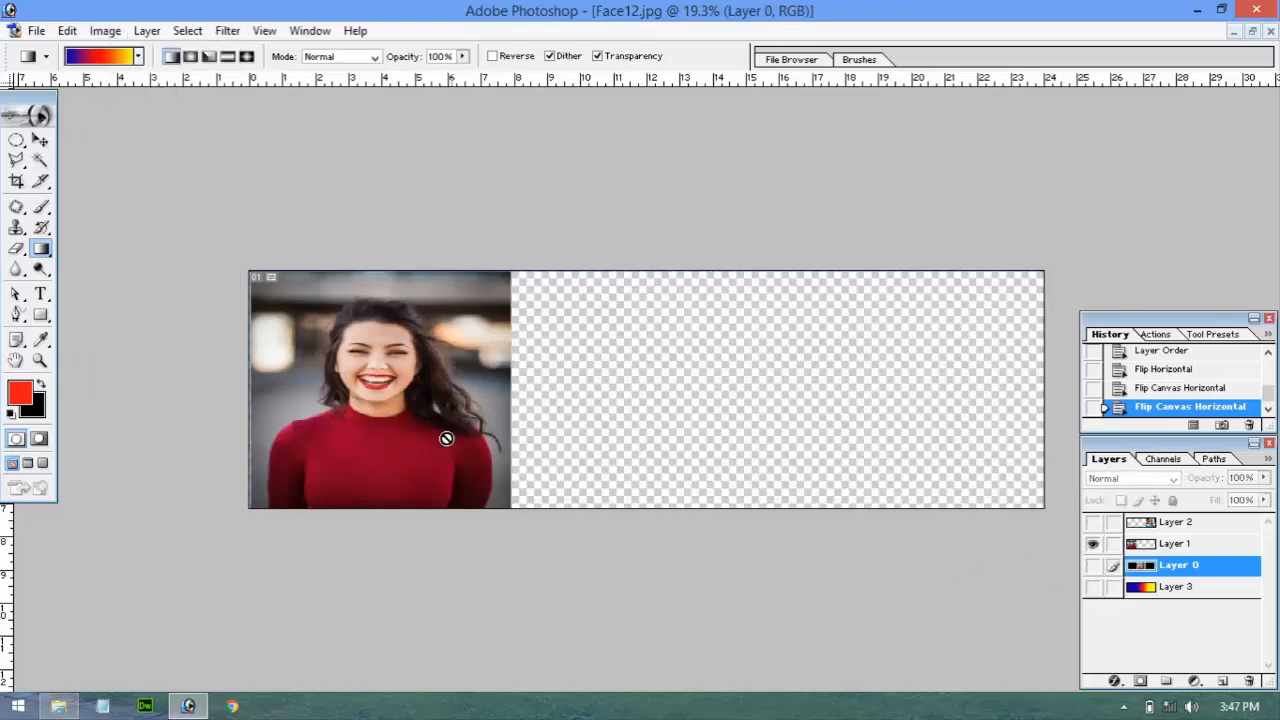
Select Layer 1 and move its photo of the smiling woman to the middle of the banner
click(40, 141)
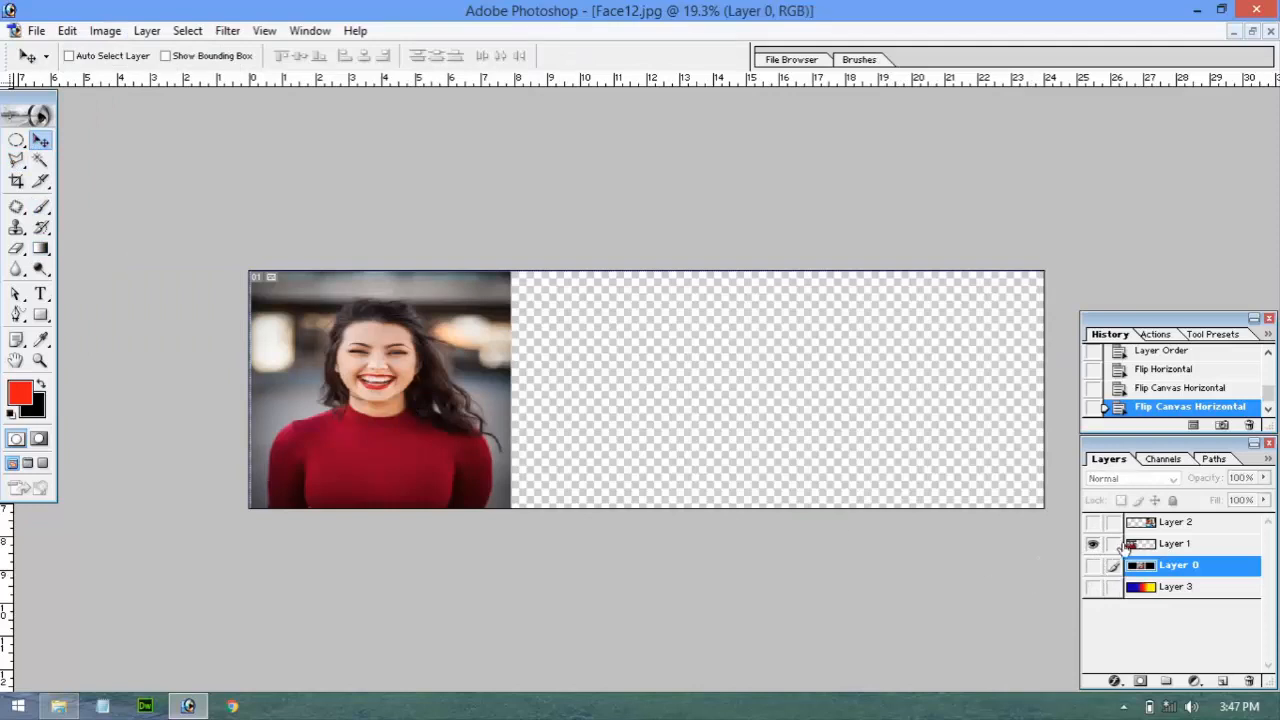
click(1128, 545)
drag(372, 381, 642, 390)
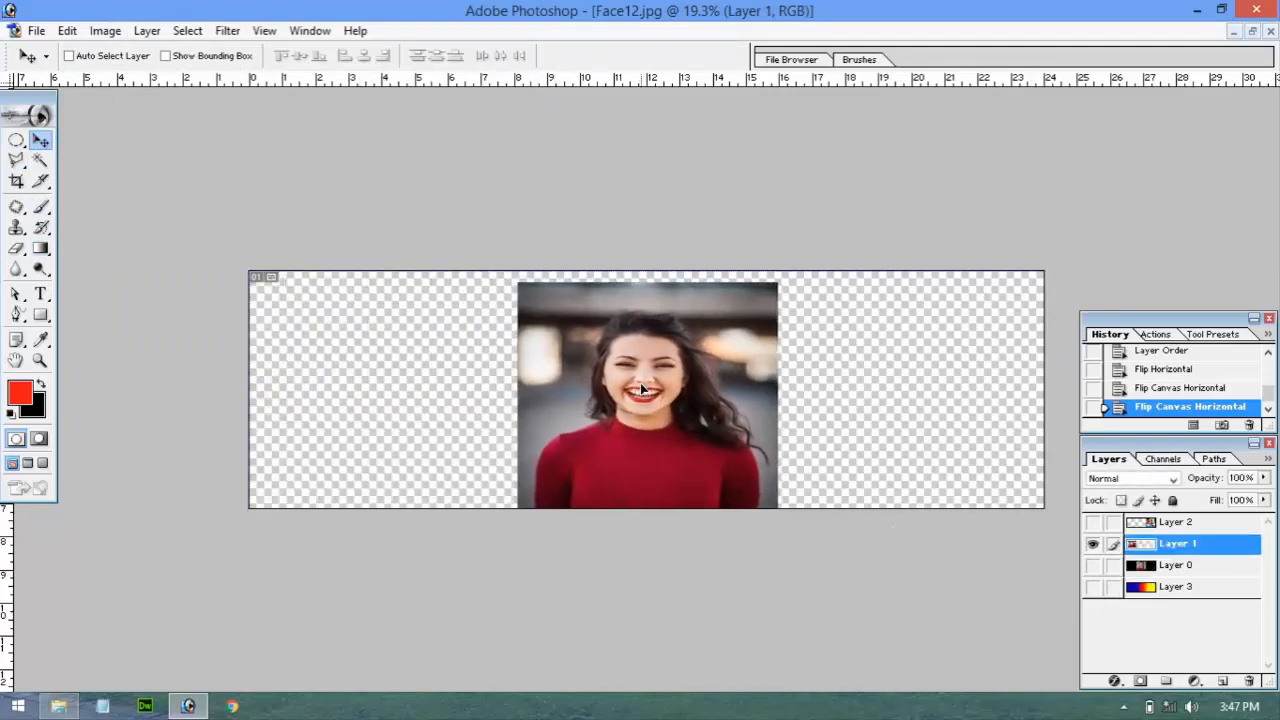
Scale Layer 1's photo proportionally to 68.4% and move it up so it sits fully inside the canvas
key(ctrl+t)
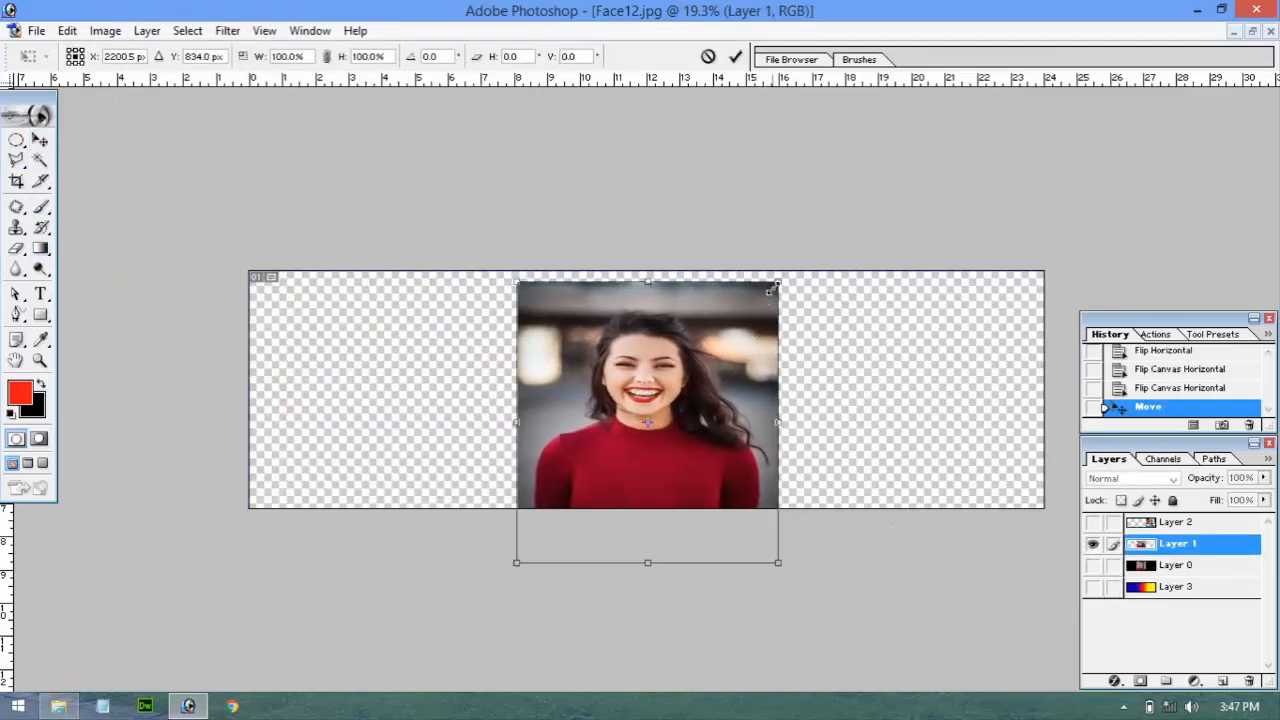
drag(772, 290, 731, 336)
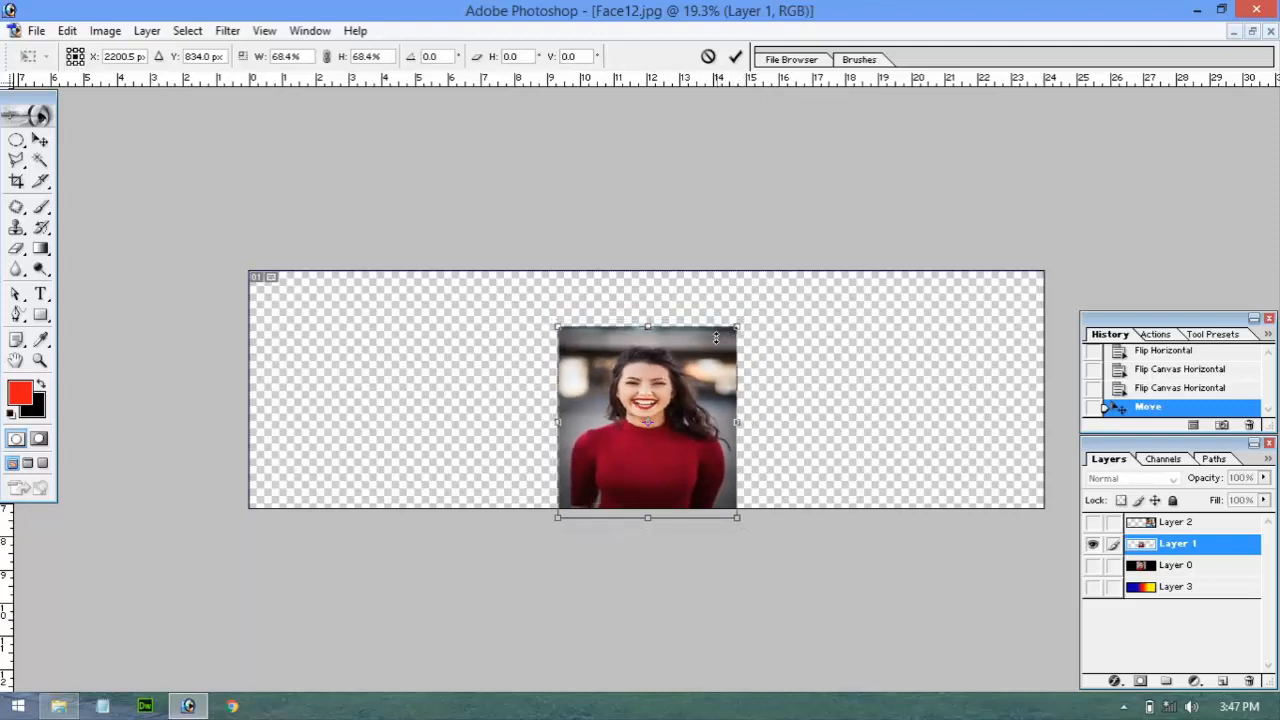
key(Return)
drag(654, 438, 643, 407)
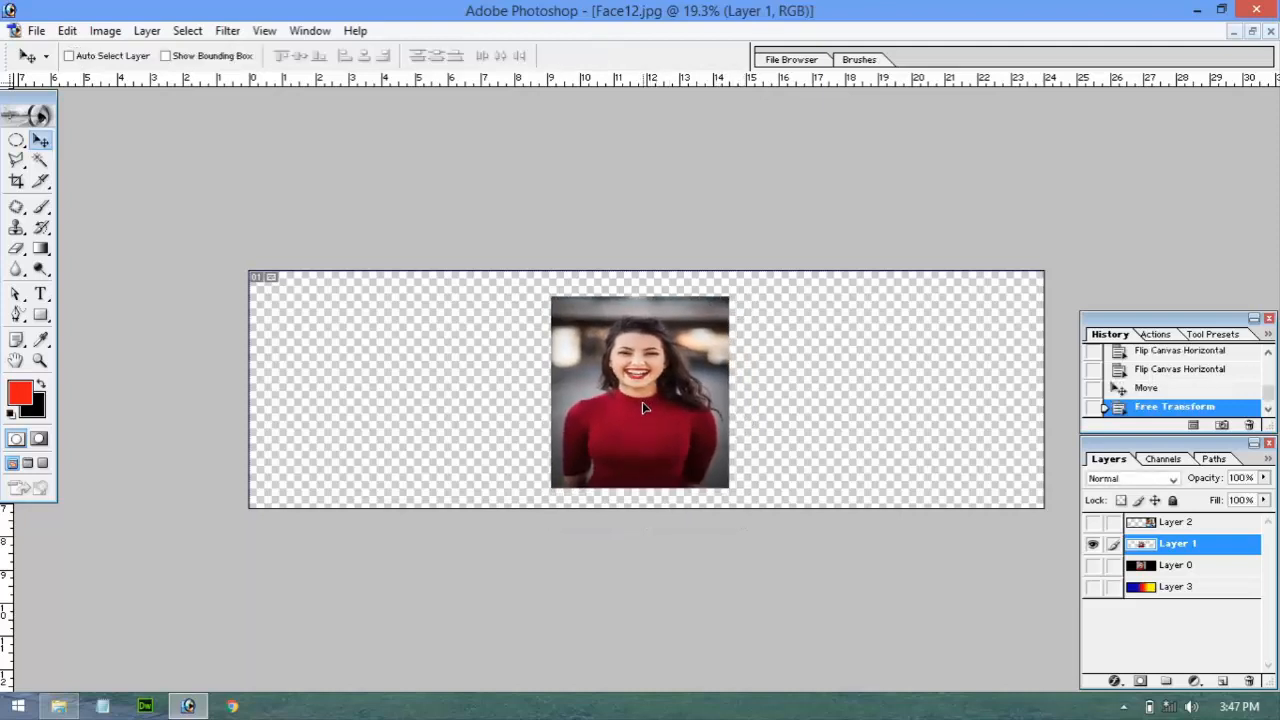
Trim the canvas down to Layer 1's photo, based on transparent pixels on all four sides
click(105, 31)
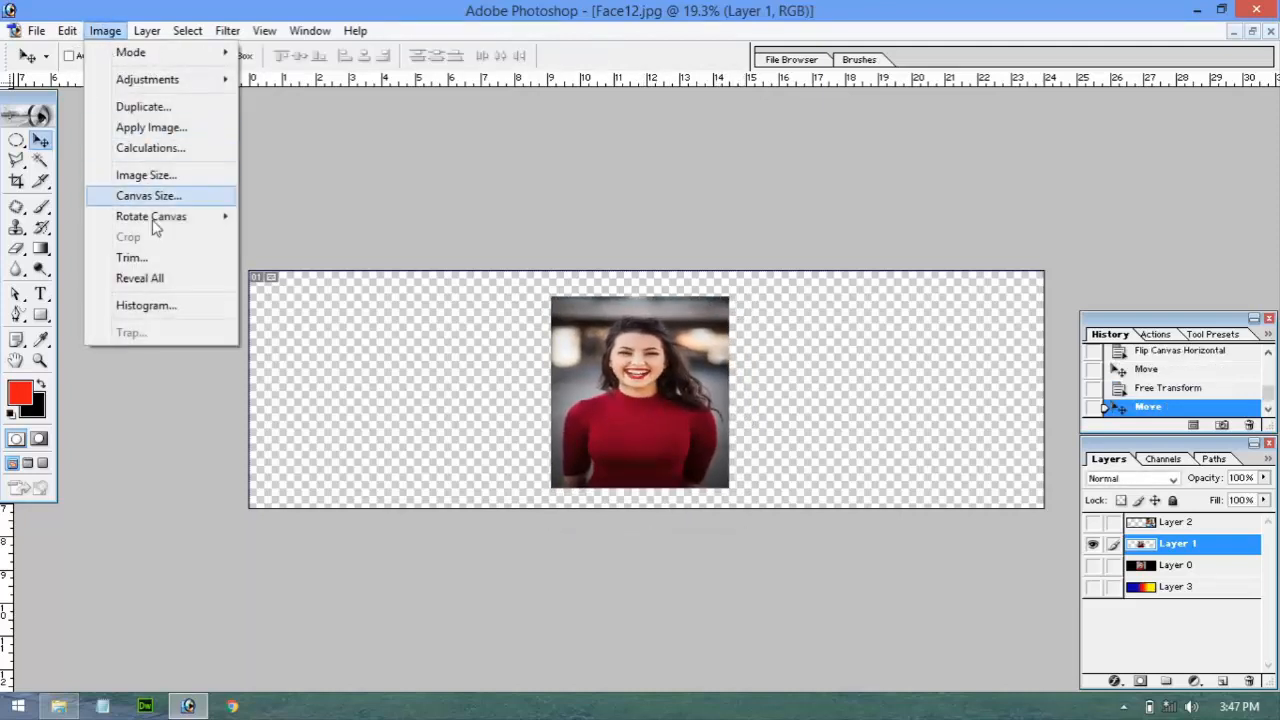
click(162, 257)
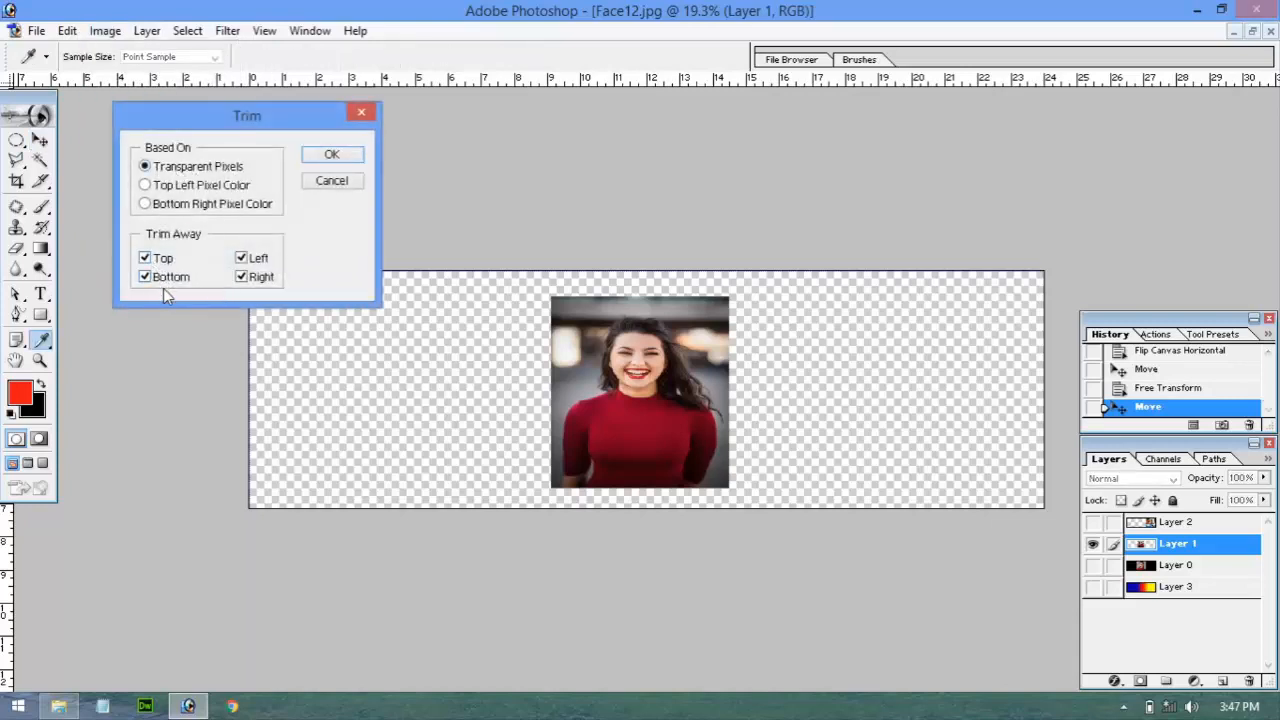
click(340, 156)
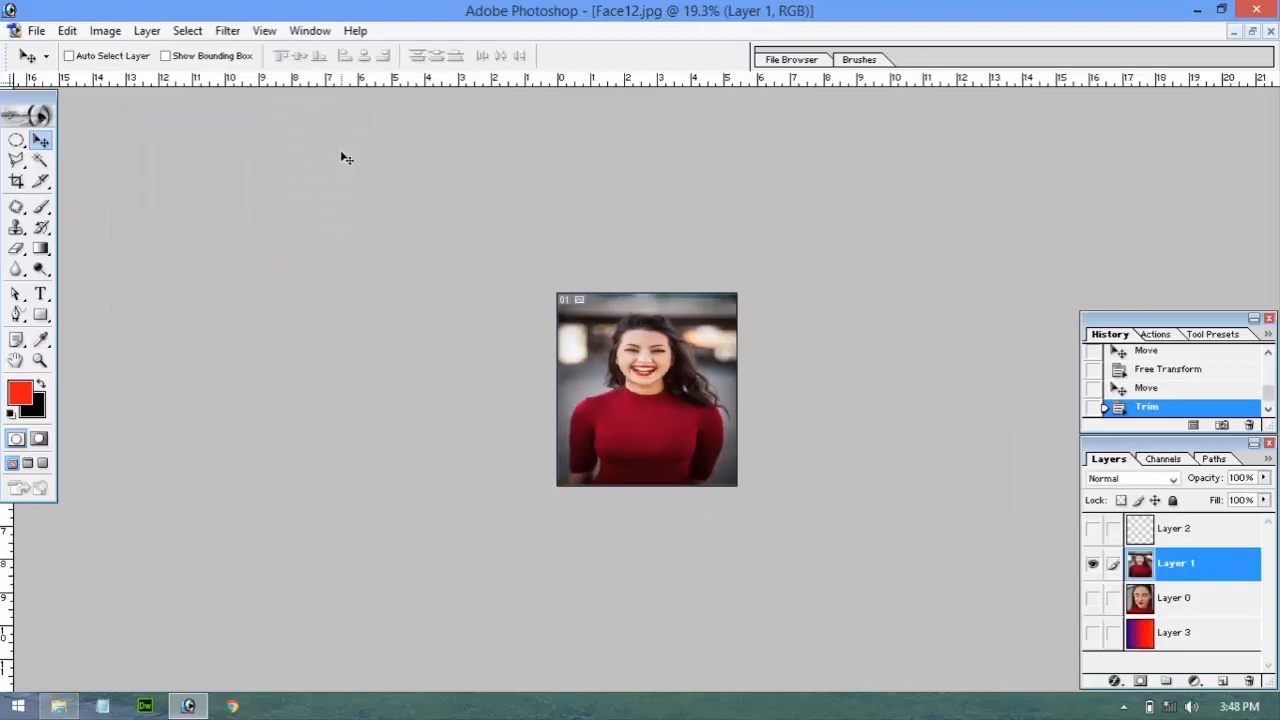
key(ctrl+0)
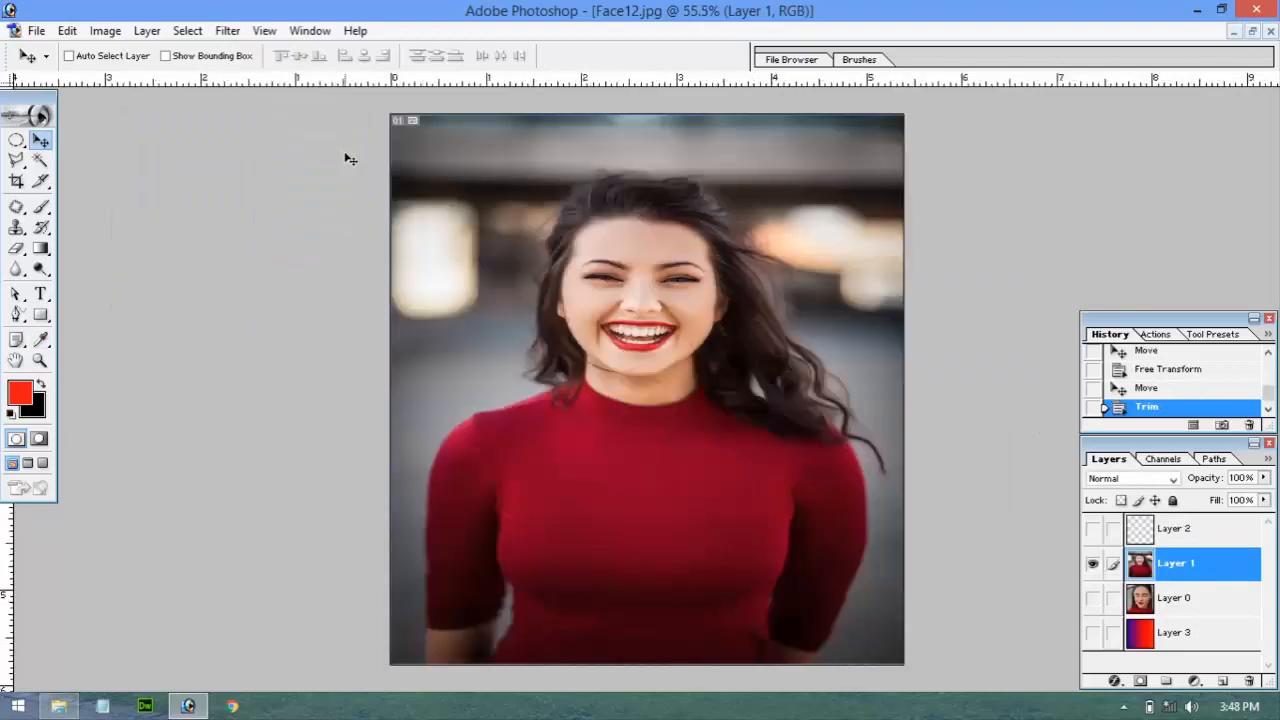
Undo the trim and go back in the history to the Free Transform state before the Background was made a layer
click(1160, 369)
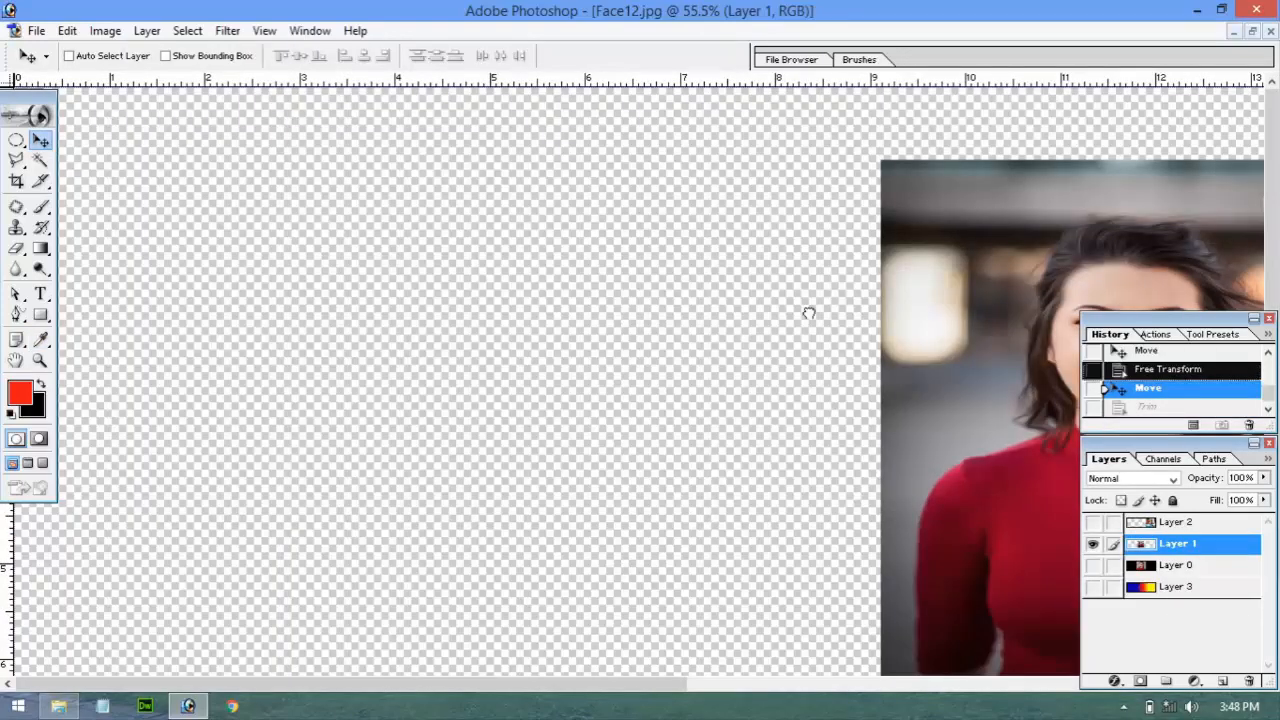
scroll(1160, 385, up, 5)
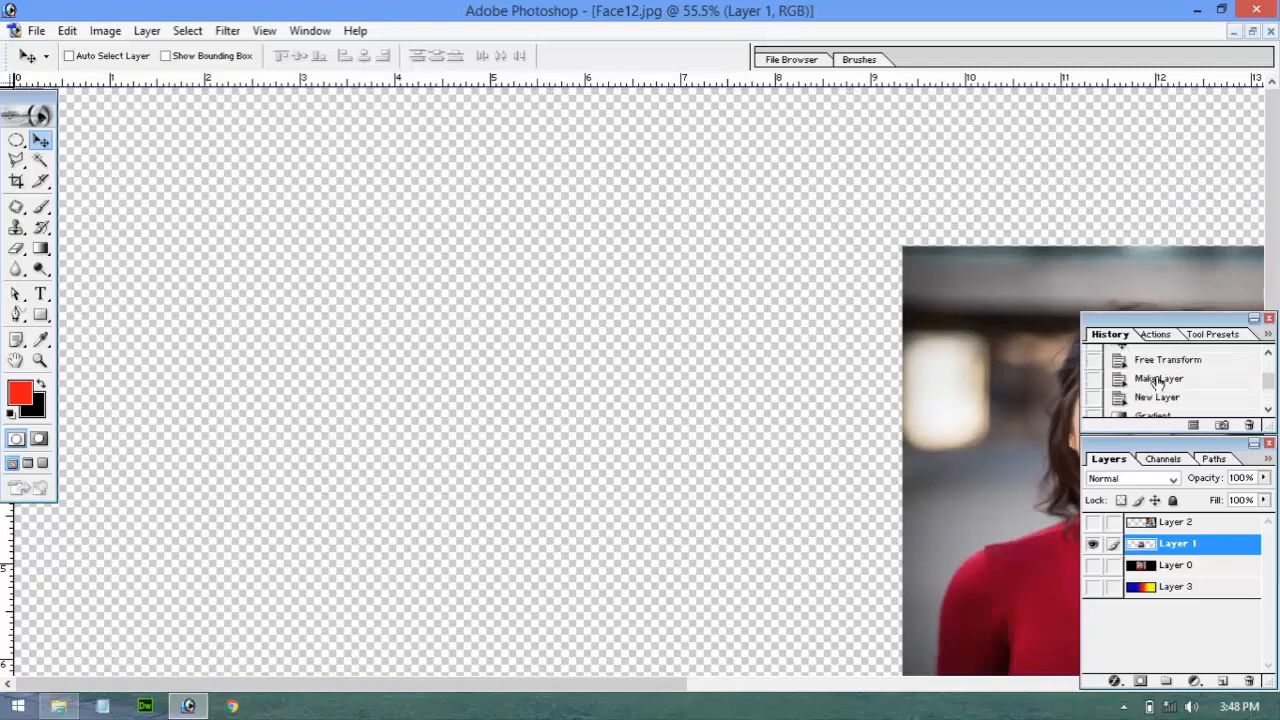
click(1157, 362)
key(ctrl+0)
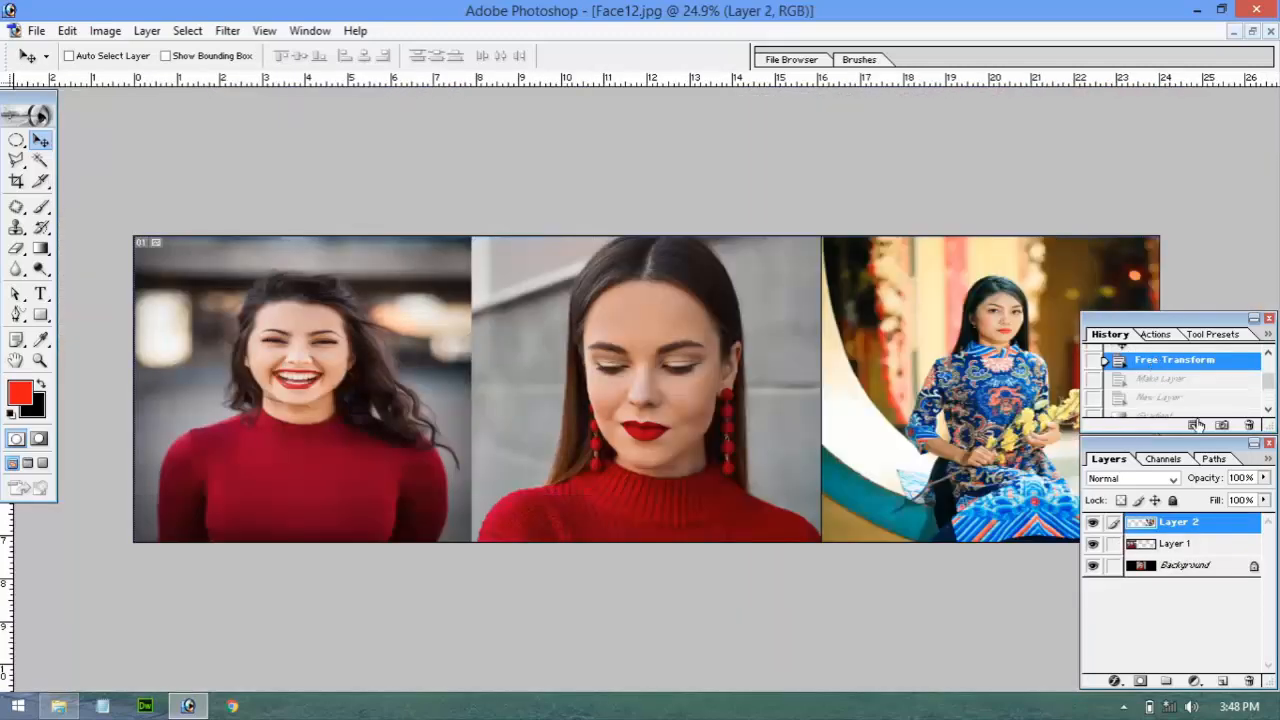
Revert the document to its original Face12.jpg snapshot and fit the photo to the screen
click(105, 31)
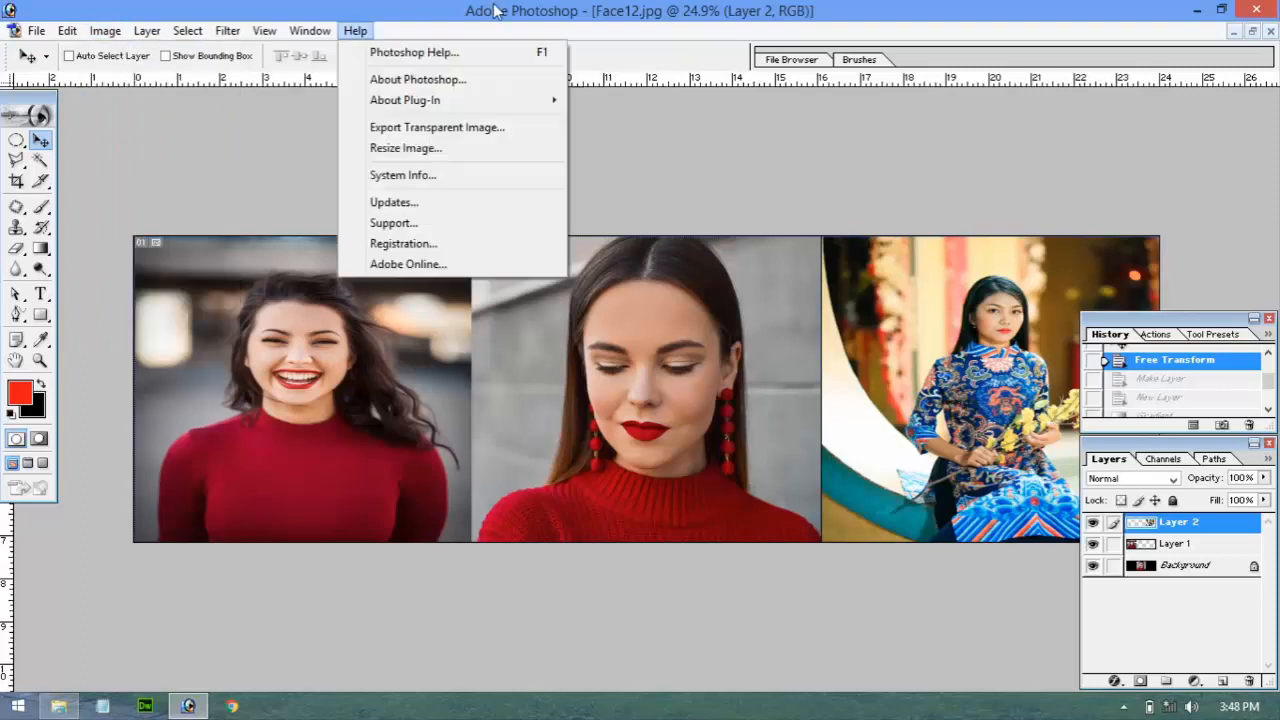
click(455, 165)
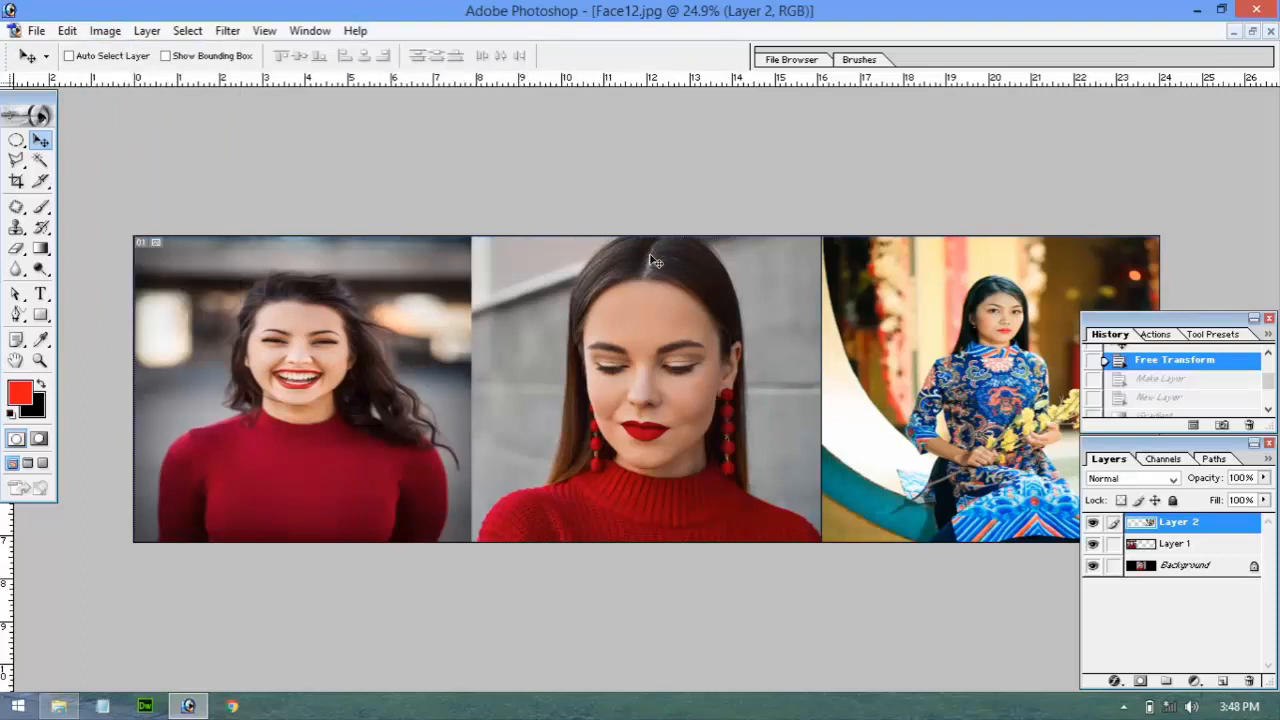
scroll(1148, 366, up, 5)
click(1177, 358)
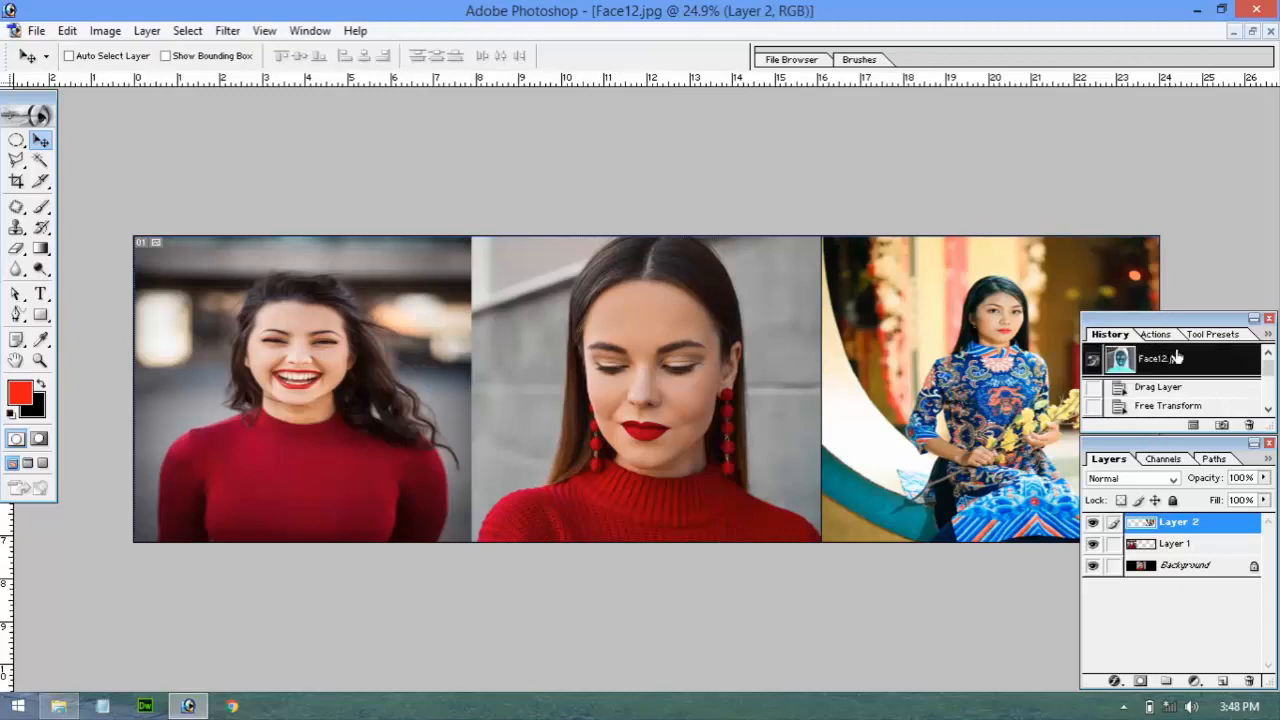
key(ctrl+0)
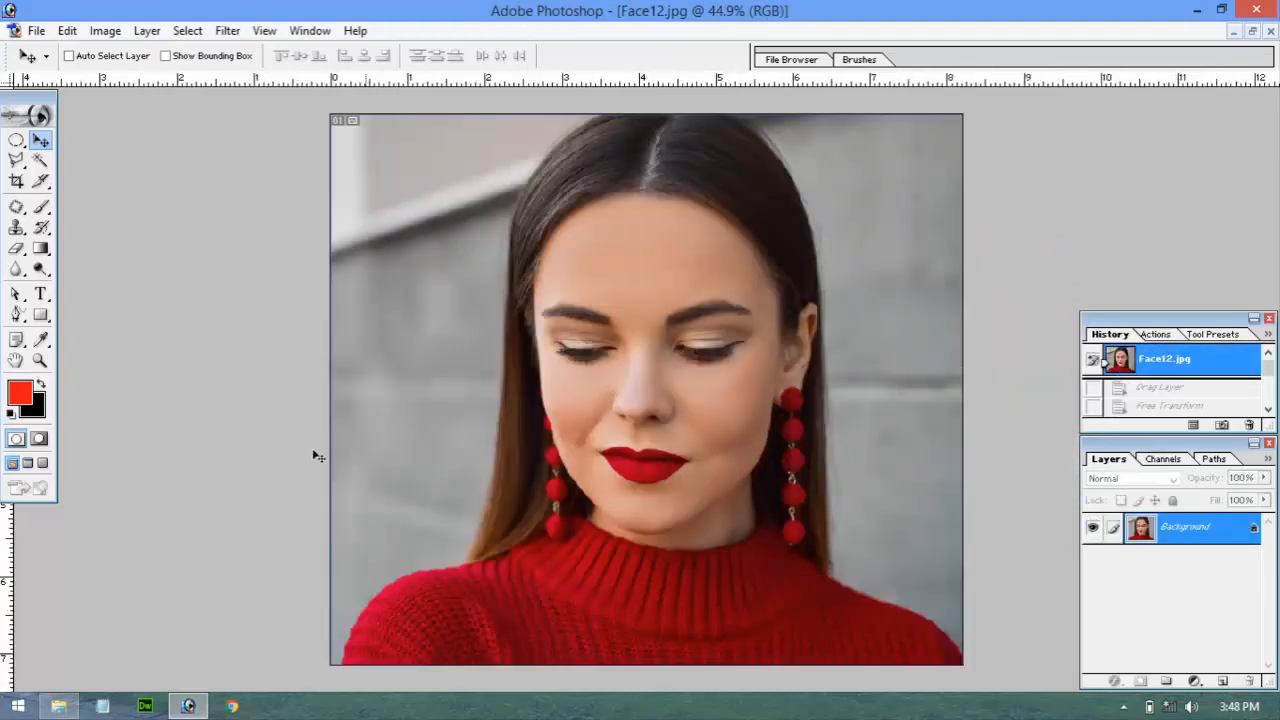
Outline the woman's head and shoulders with a freehand Lasso selection
click(18, 250)
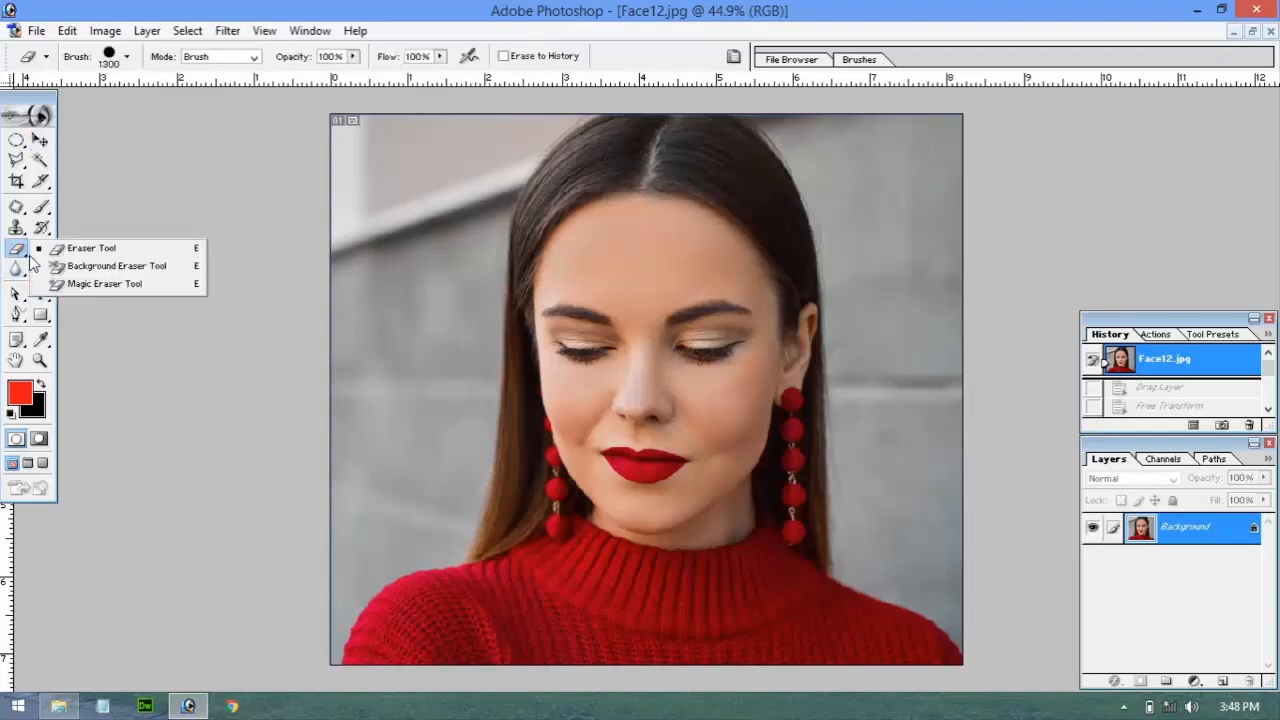
click(17, 160)
click(85, 161)
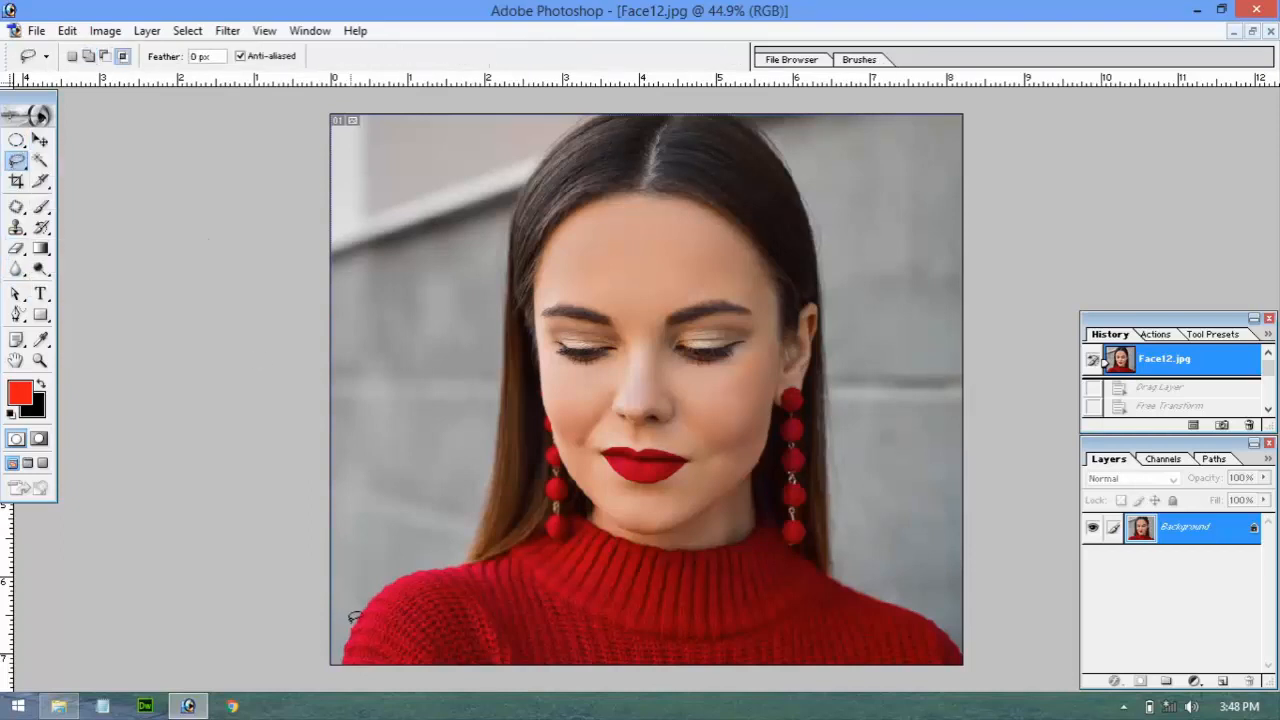
mouse_move(348, 641)
mouse_down()
mouse_move(385, 565)
mouse_move(429, 549)
mouse_move(516, 147)
mouse_move(573, 112)
mouse_move(699, 96)
mouse_move(809, 120)
mouse_move(893, 283)
mouse_move(879, 571)
mouse_move(910, 621)
mouse_move(865, 651)
mouse_move(688, 669)
mouse_move(433, 662)
mouse_move(362, 607)
mouse_up()
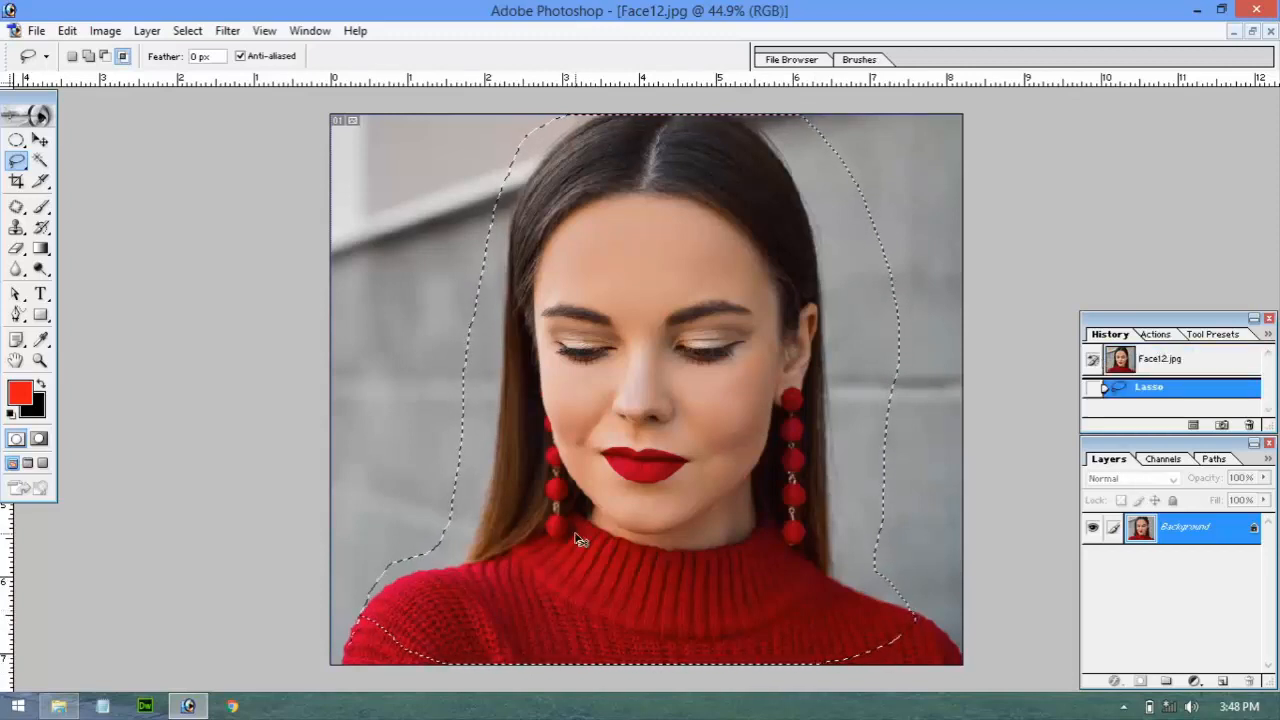
Invert the selection, try deleting the area around the woman, undo the deletion and deselect
key(ctrl+shift+i)
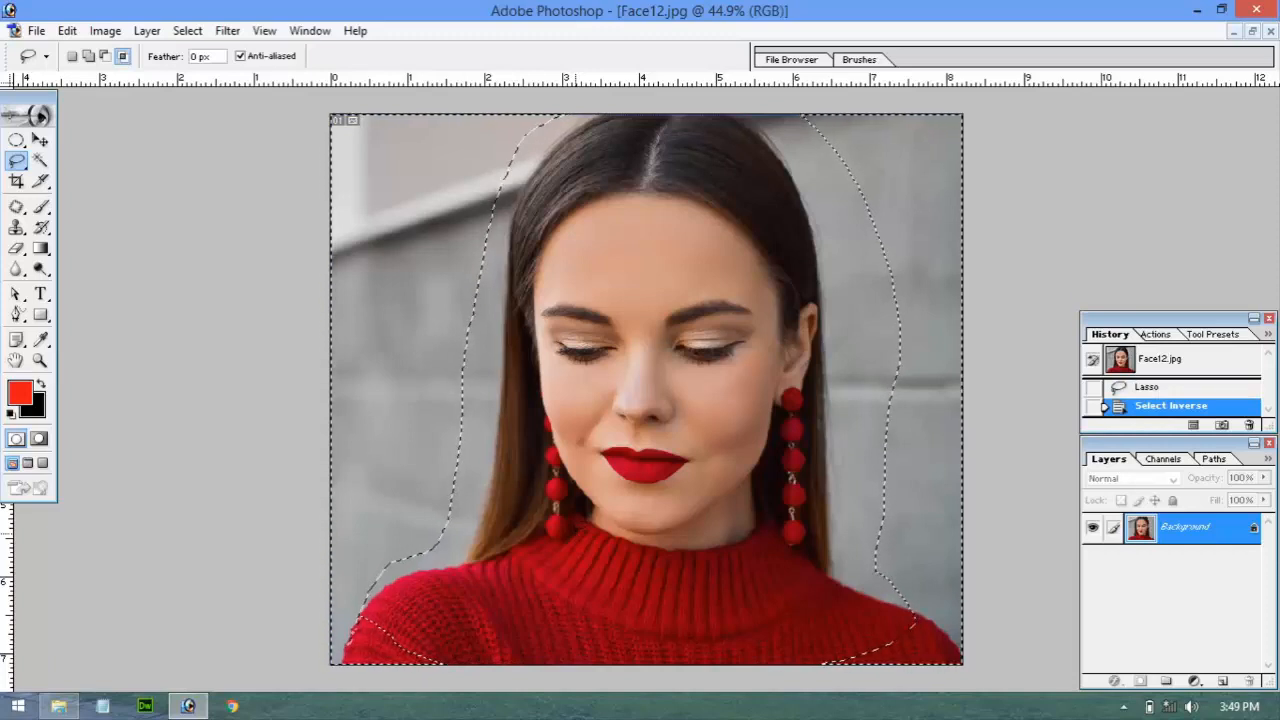
key(Delete)
key(ctrl+z)
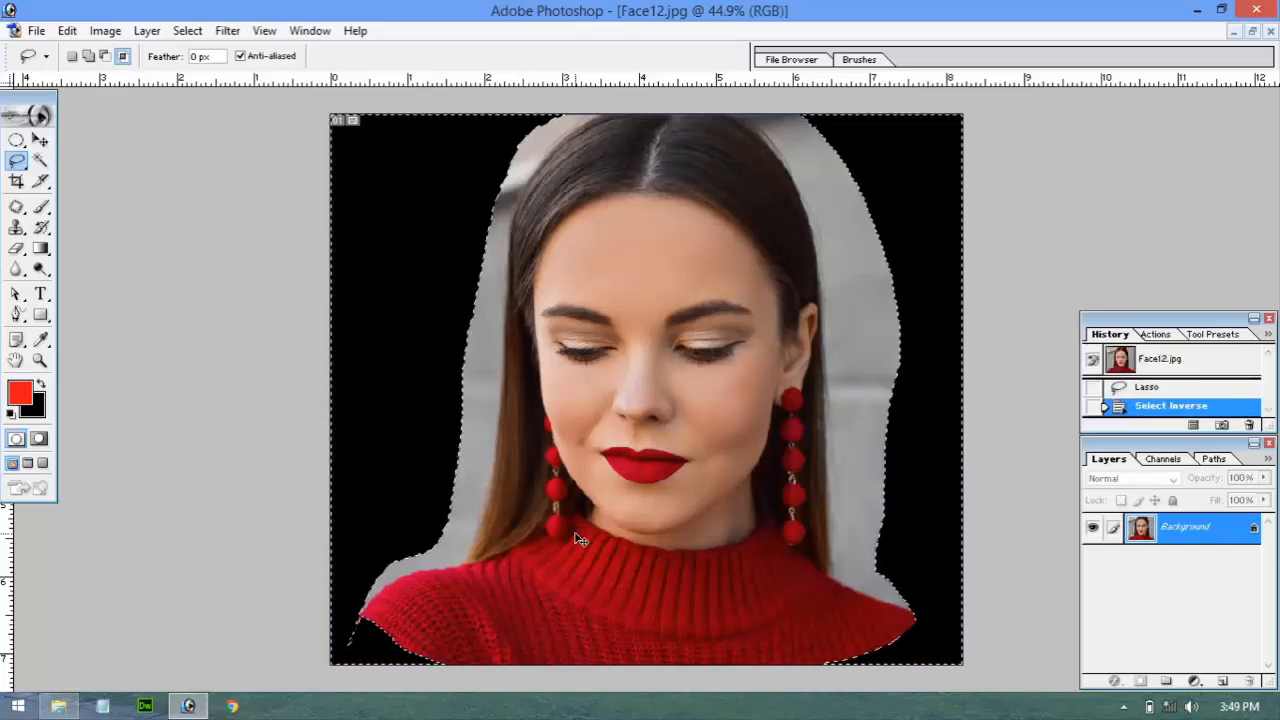
key(ctrl+d)
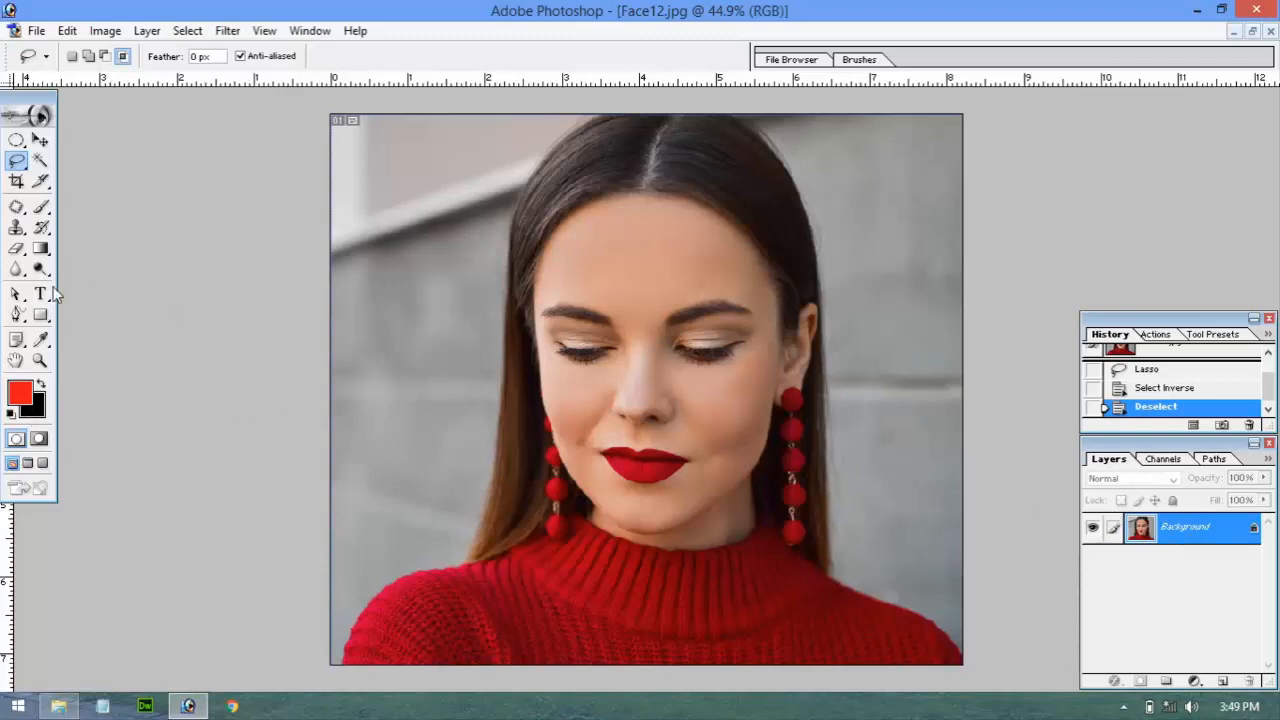
Set the Eraser to 250 px, try erasing part of the wall on the locked Background and undo the stroke
click(16, 248)
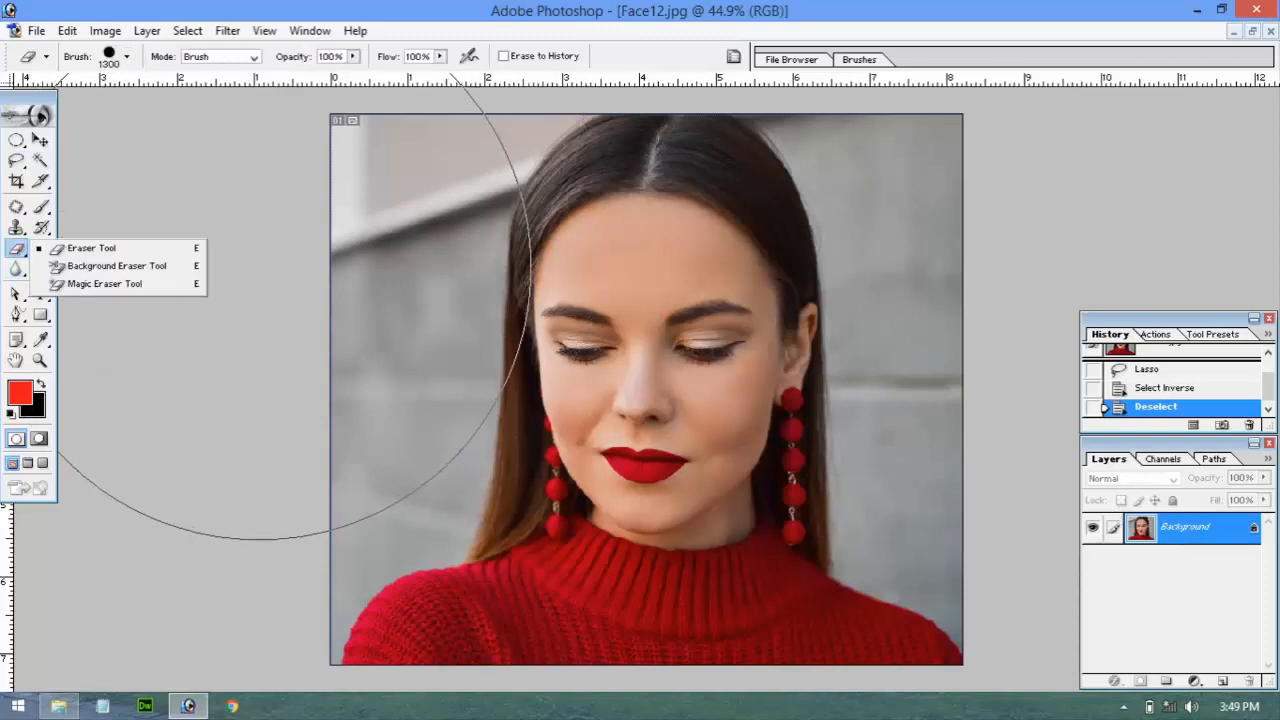
key(bracketleft)
key(bracketleft)
key(bracketleft)
key(bracketleft)
key(bracketleft)
key(bracketleft)
key(bracketleft)
key(bracketleft)
key(bracketleft)
key(bracketleft)
key(bracketleft)
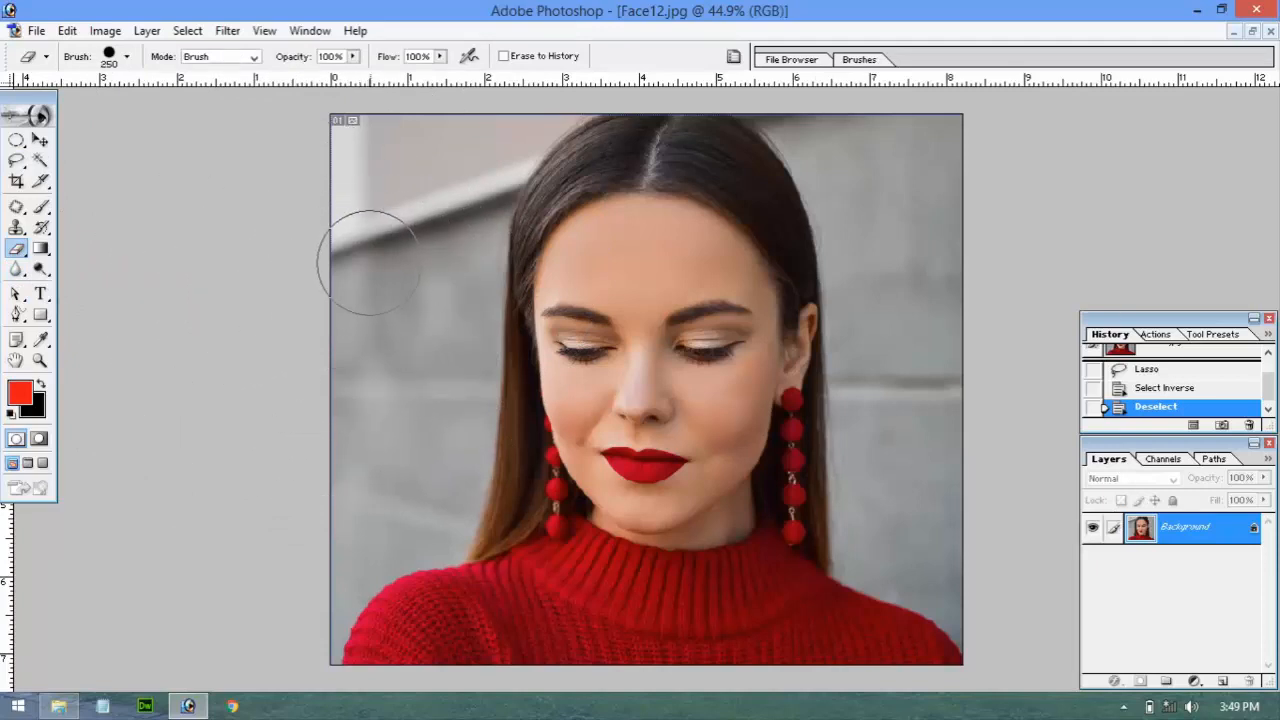
mouse_move(368, 262)
mouse_down()
mouse_move(380, 415)
mouse_move(430, 261)
mouse_move(440, 295)
mouse_up()
key(ctrl+z)
Convert the Background into Layer 0 and erase the grey wall on both sides of the woman
double_click(1190, 527)
key(Return)
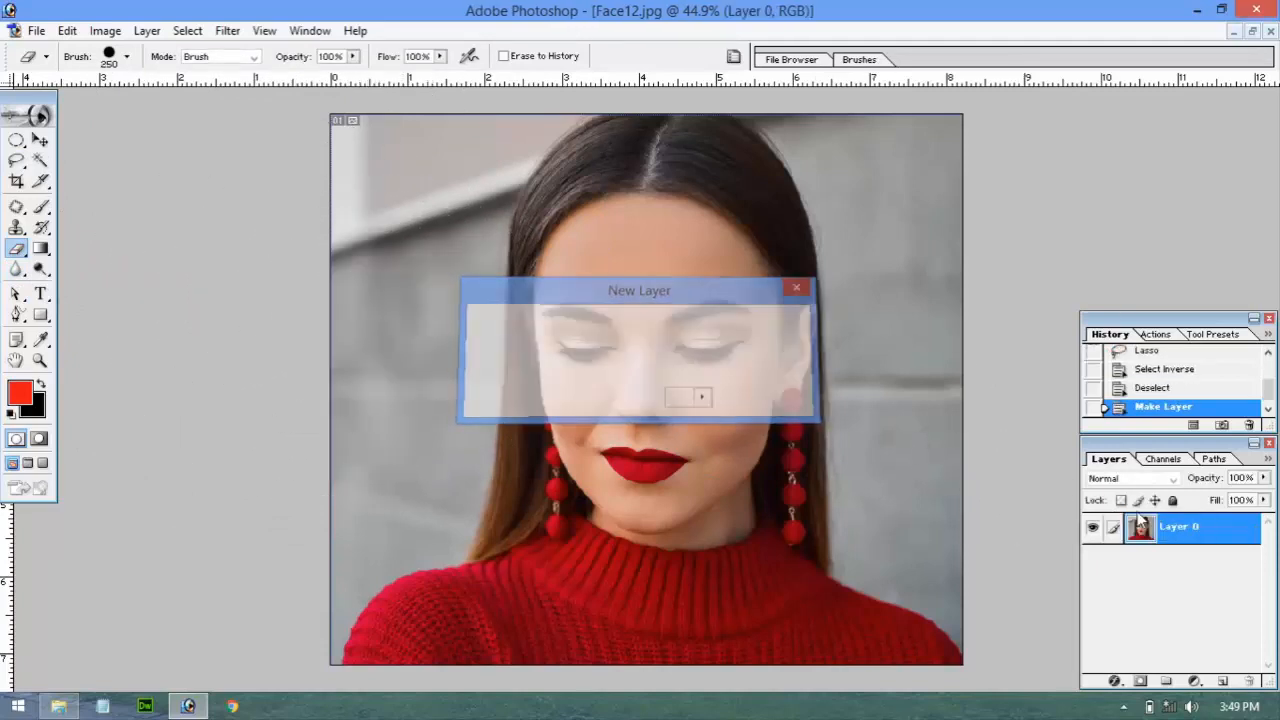
mouse_move(382, 222)
mouse_down()
mouse_move(354, 443)
mouse_move(307, 583)
mouse_move(337, 177)
mouse_move(414, 134)
mouse_move(457, 138)
mouse_move(425, 210)
mouse_move(418, 346)
mouse_move(390, 472)
mouse_move(360, 496)
mouse_up()
mouse_move(860, 140)
mouse_down()
mouse_move(915, 158)
mouse_move(957, 245)
mouse_move(949, 563)
mouse_move(911, 493)
mouse_move(908, 345)
mouse_move(850, 95)
mouse_move(909, 286)
mouse_up()
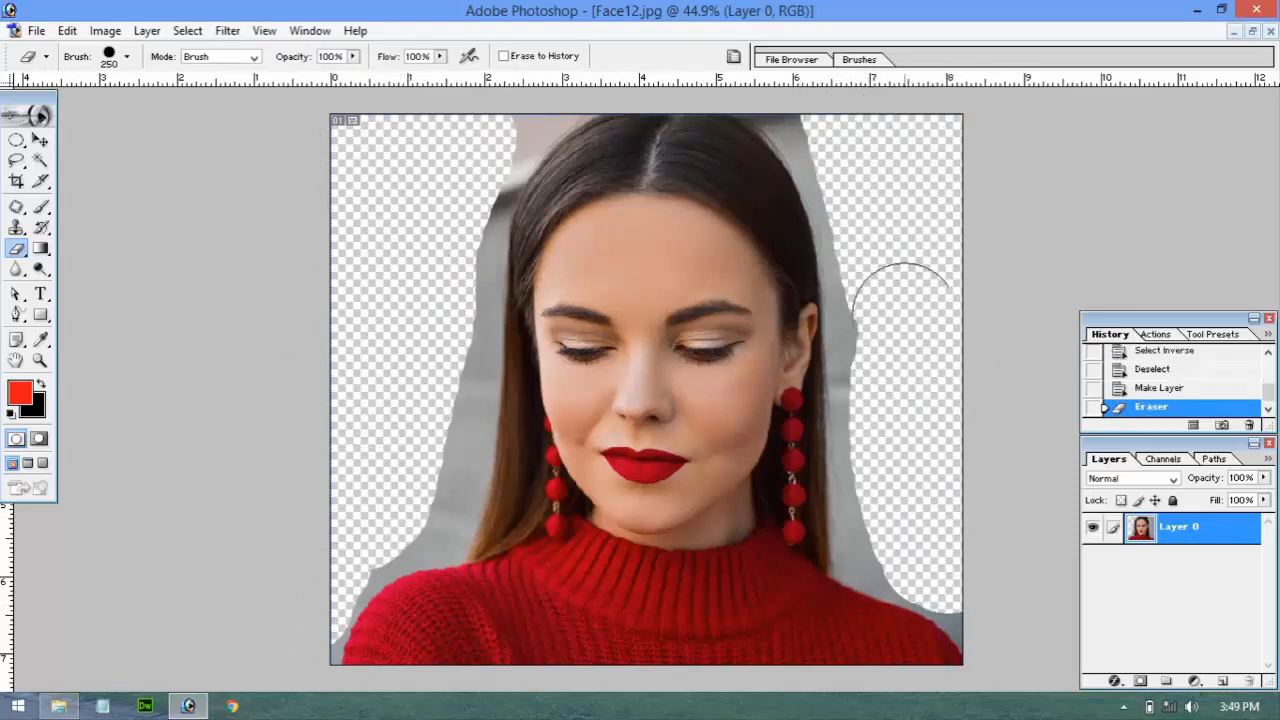
Compare the original and erased history states and return to the Face12.jpg snapshot to discard the erasing
scroll(1140, 387, up, 3)
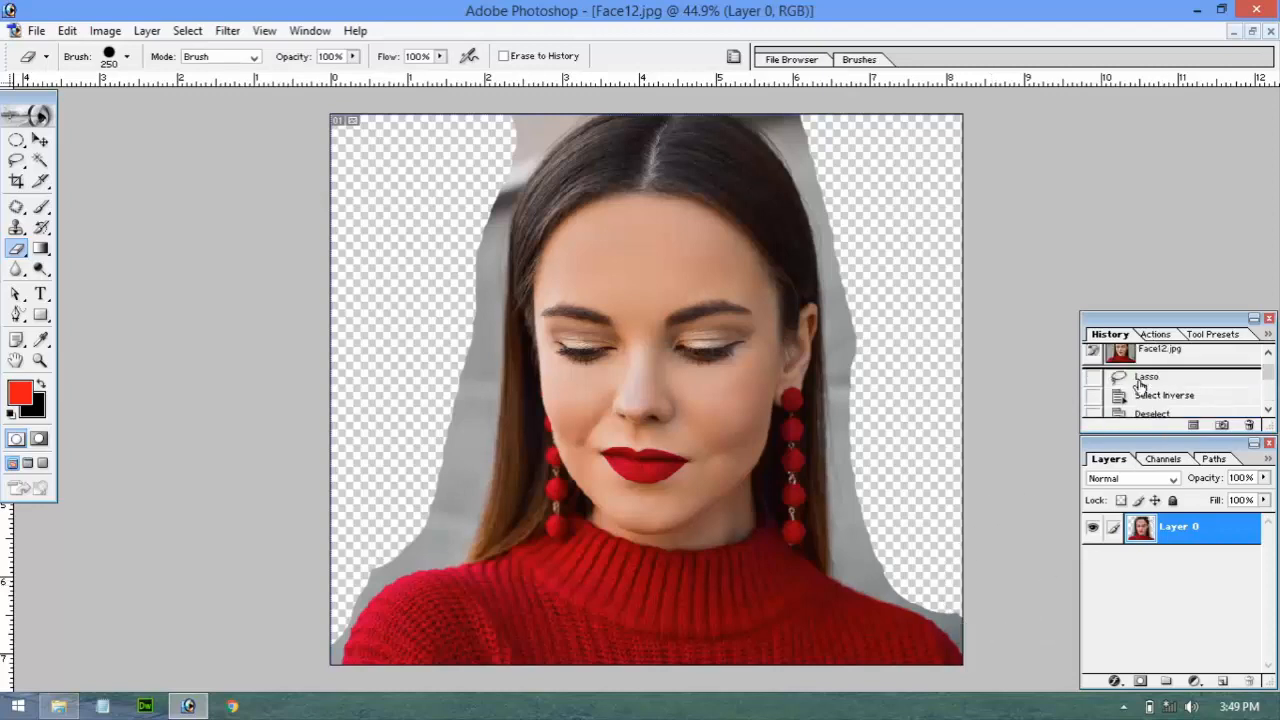
click(1167, 361)
scroll(1175, 385, down, 5)
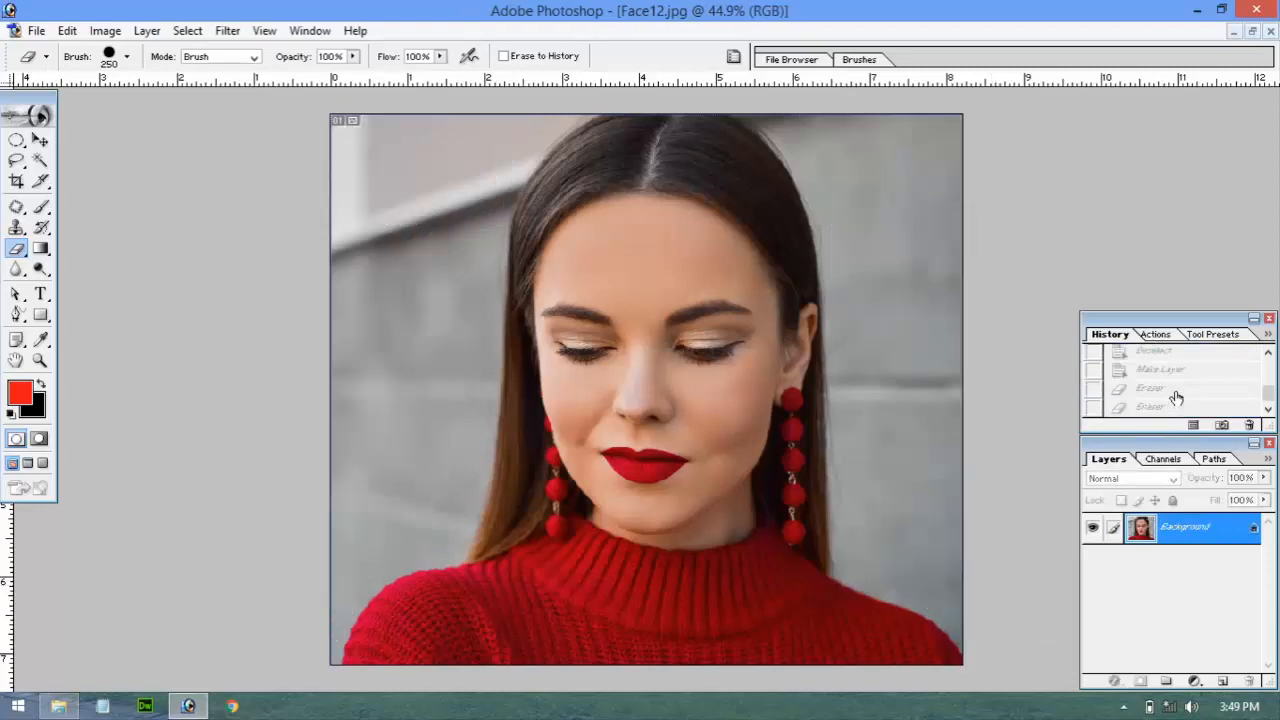
click(1176, 405)
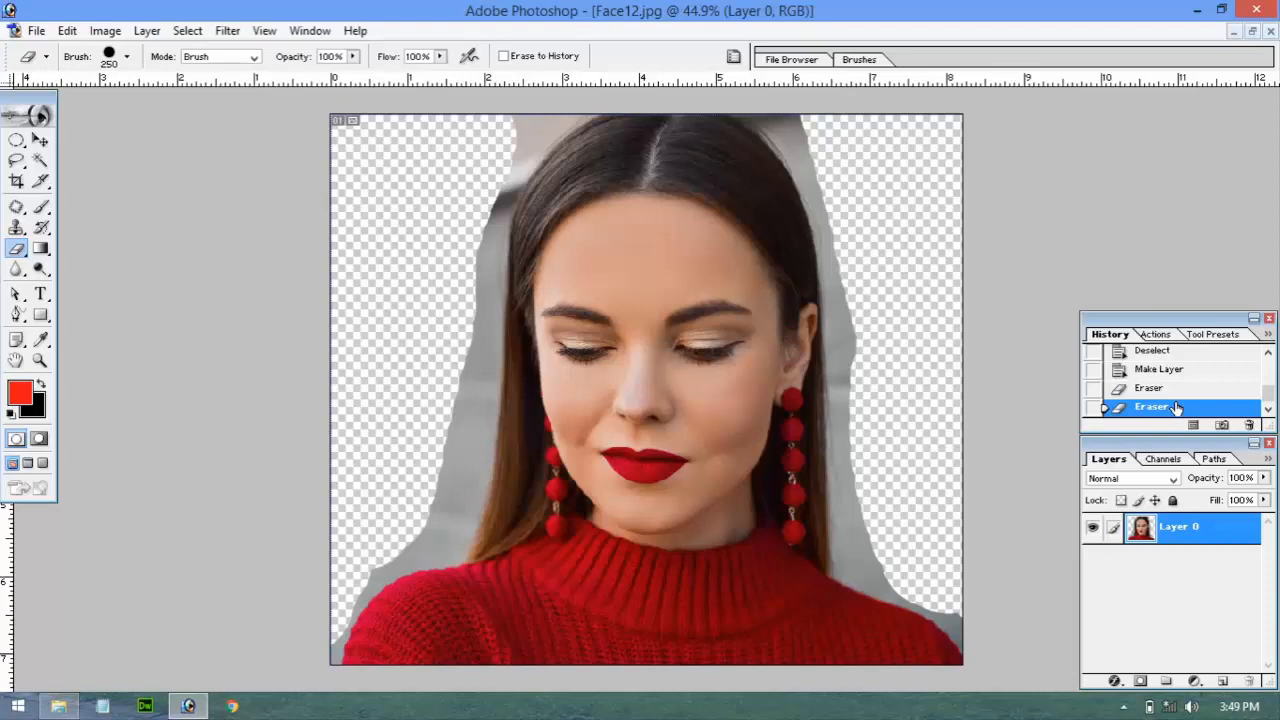
scroll(1176, 405, up, 5)
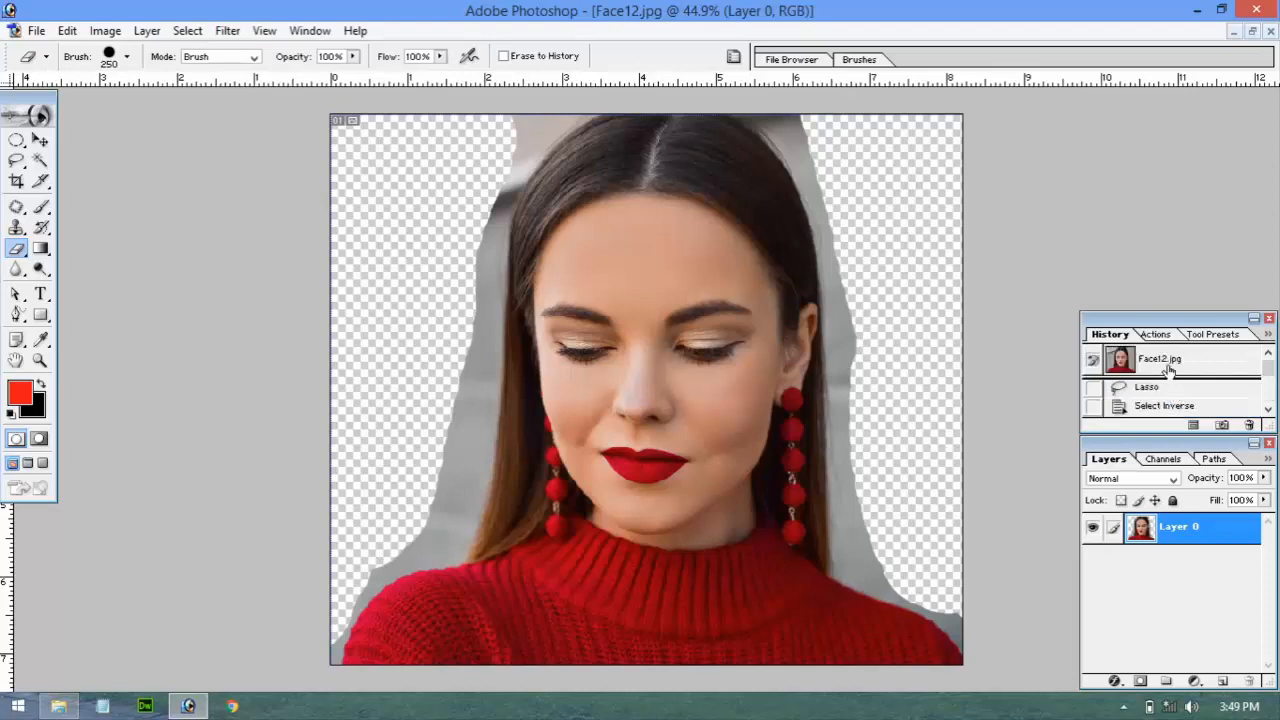
click(1165, 368)
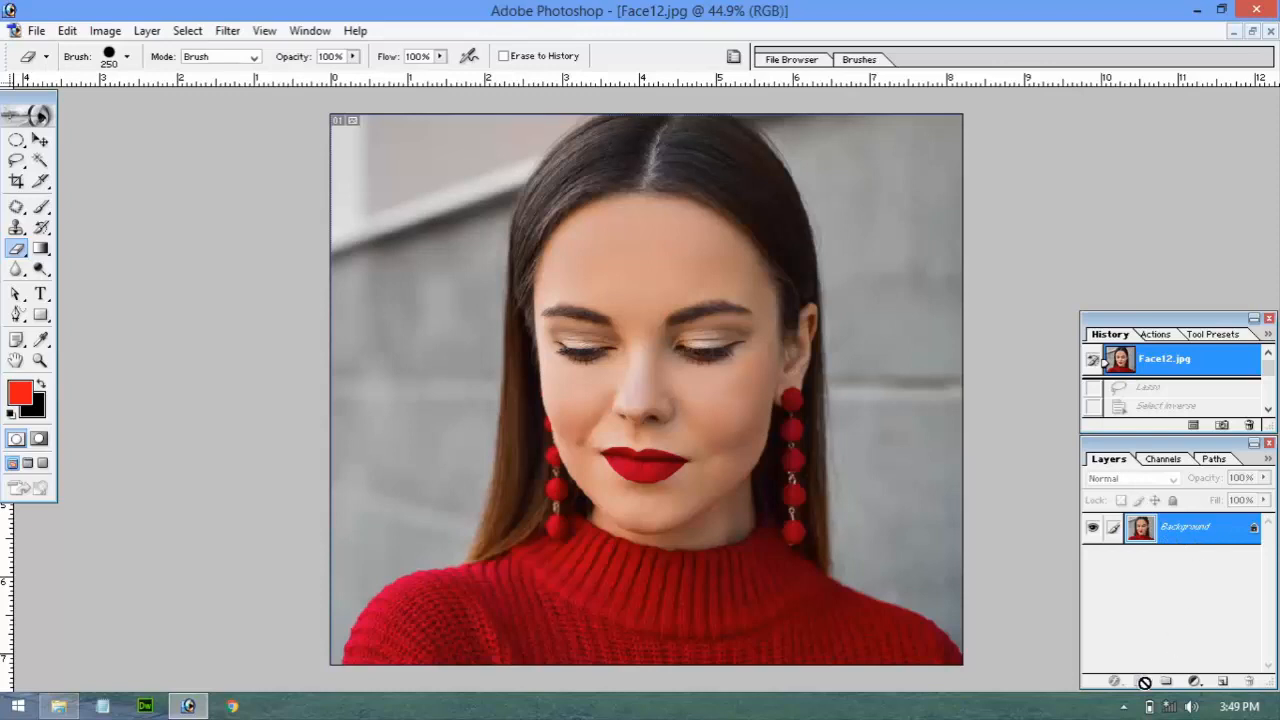
Convert the Background into Layer 0 and add a layer mask from an elliptical selection around the woman's head
double_click(1186, 530)
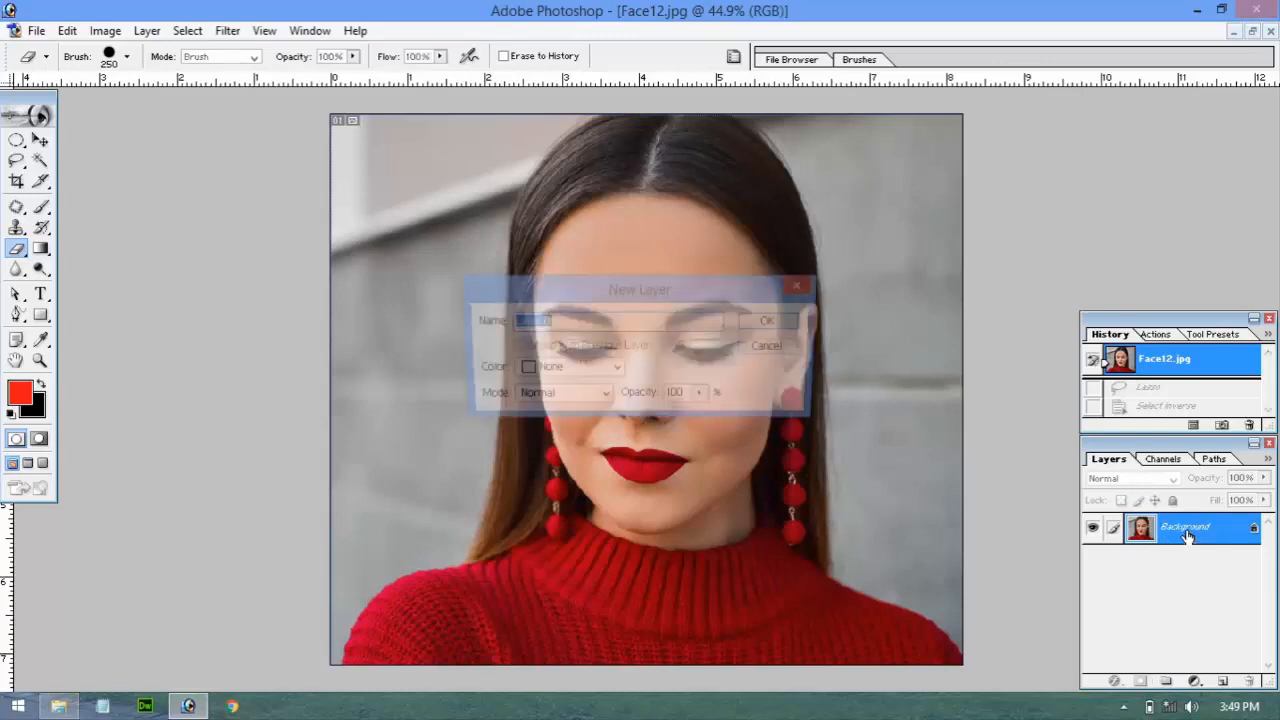
click(773, 320)
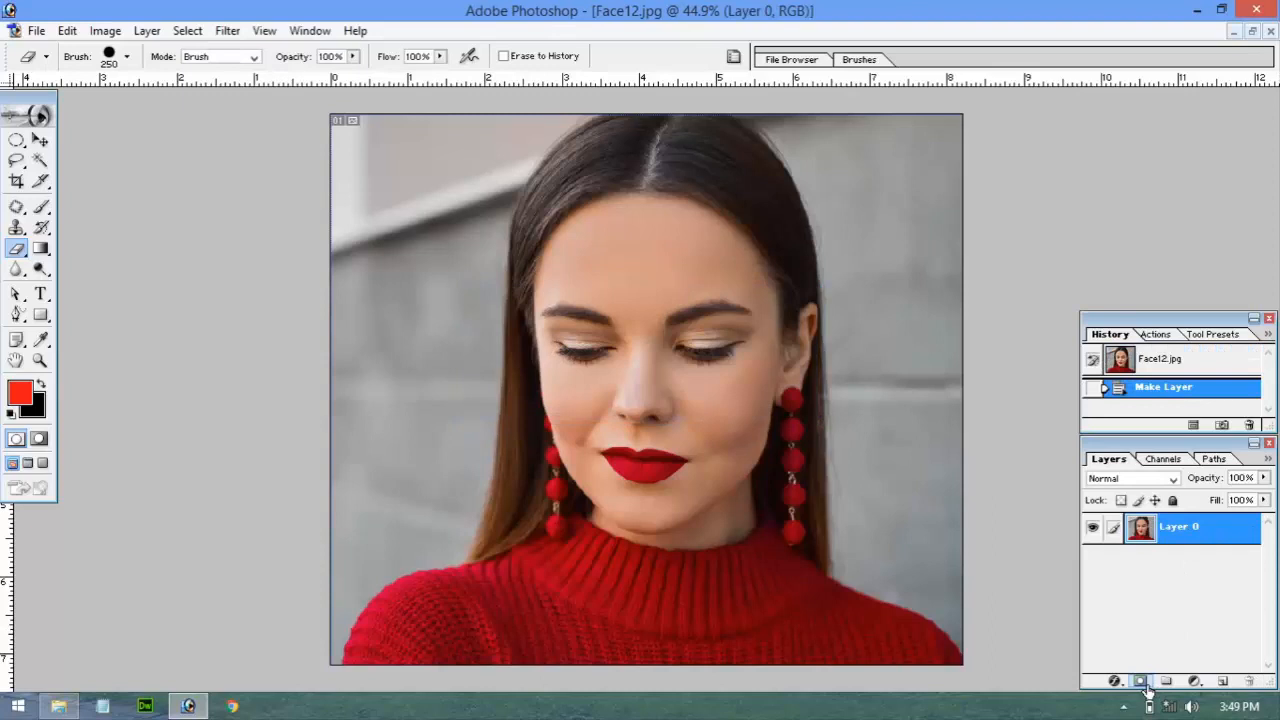
click(15, 146)
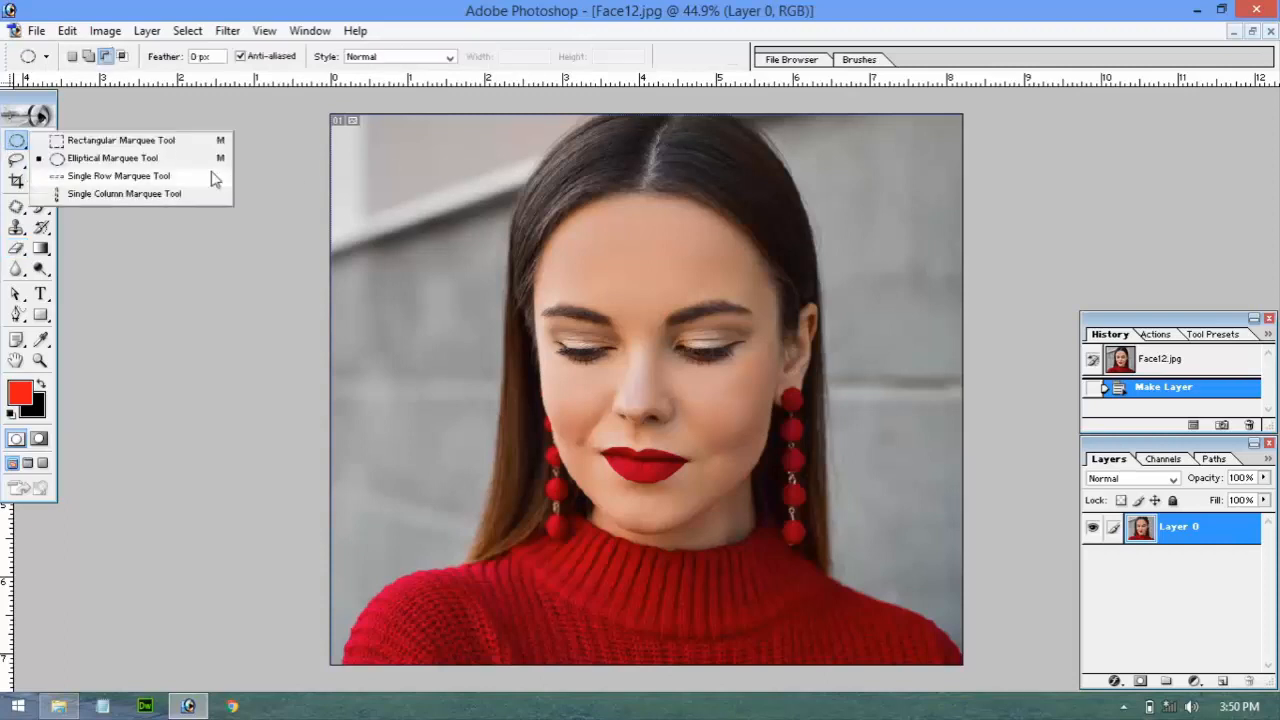
click(208, 158)
drag(463, 108, 836, 535)
drag(868, 580, 876, 612)
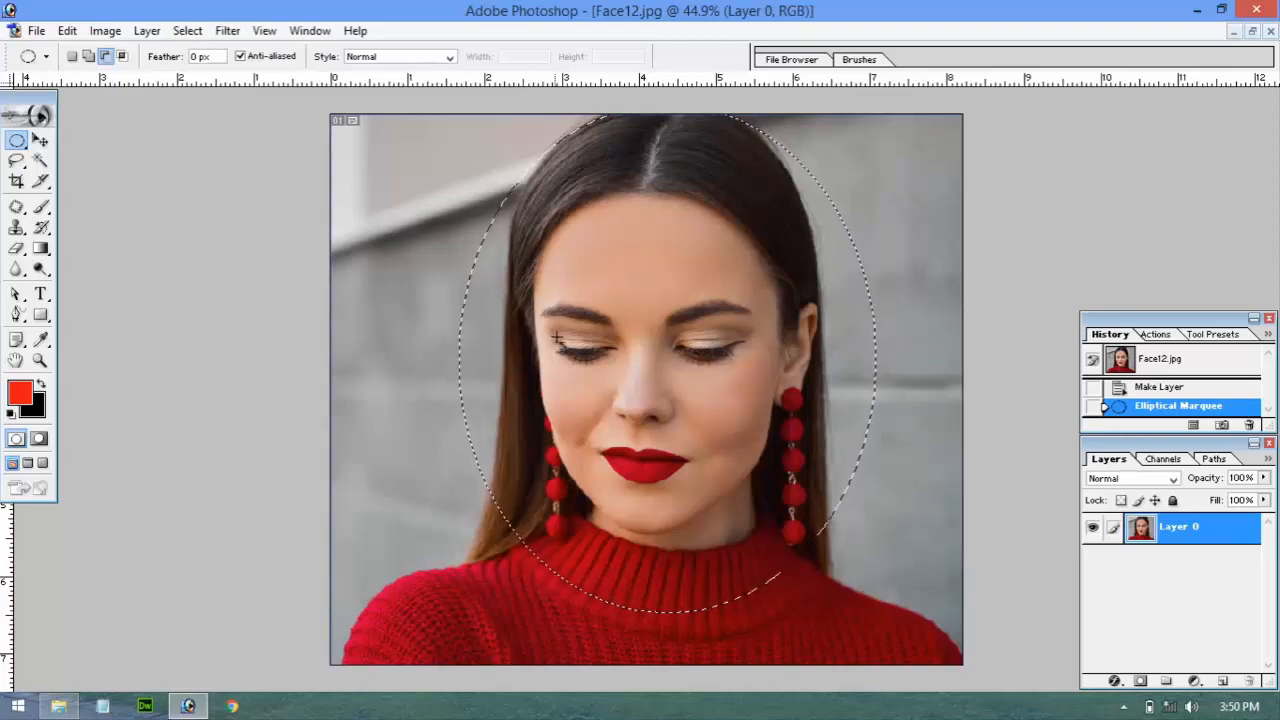
click(1141, 681)
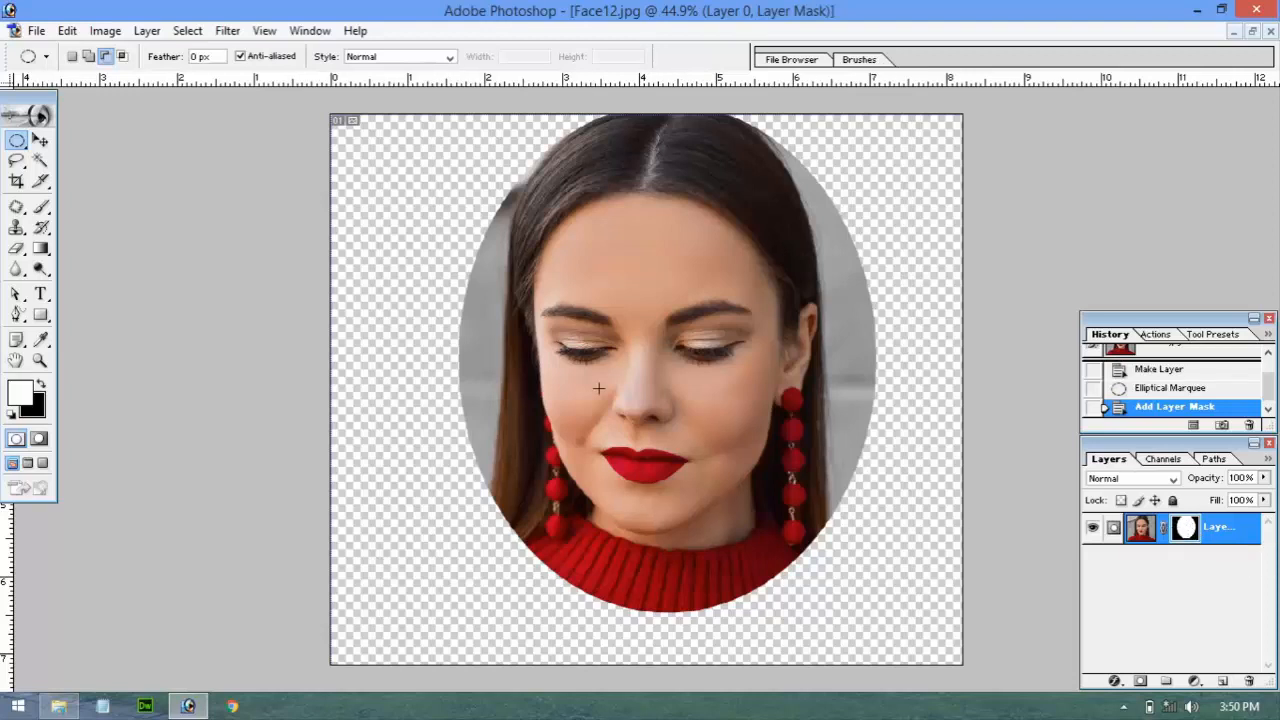
Paint white on Layer 0's mask with a 150 px brush along the oval's left and lower edges to reveal more photo
key(b)
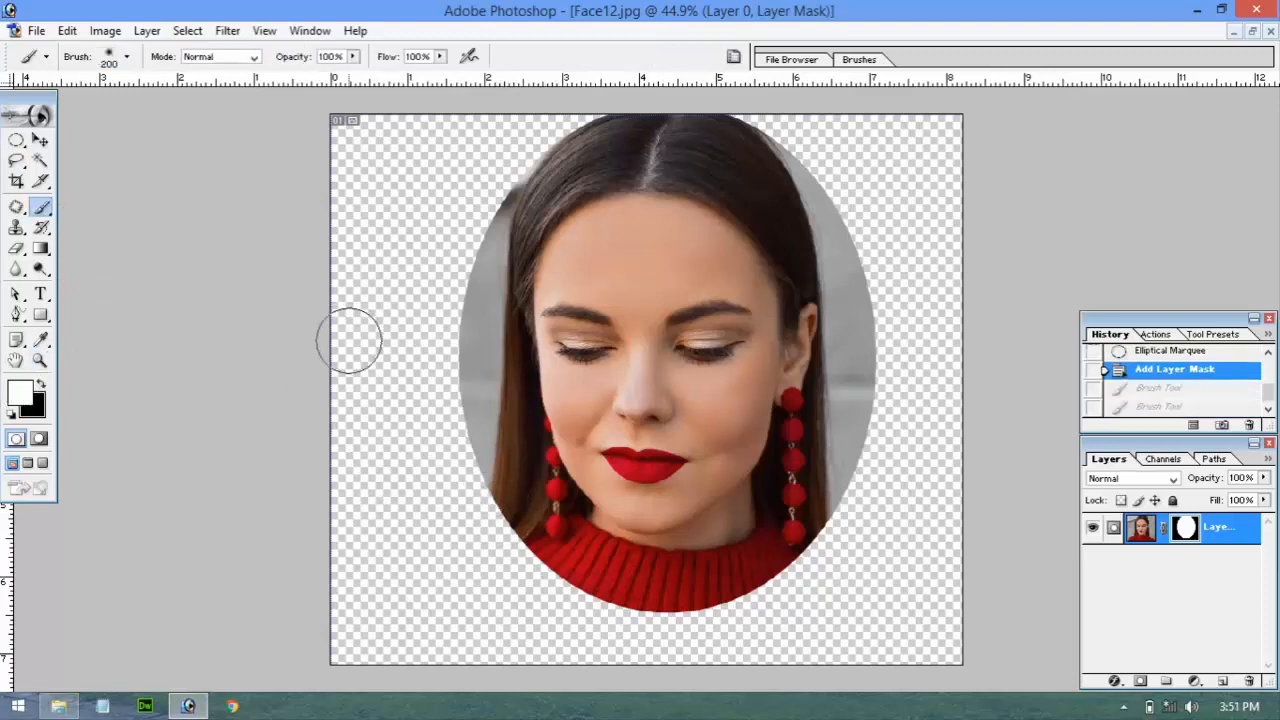
click(41, 207)
click(20, 393)
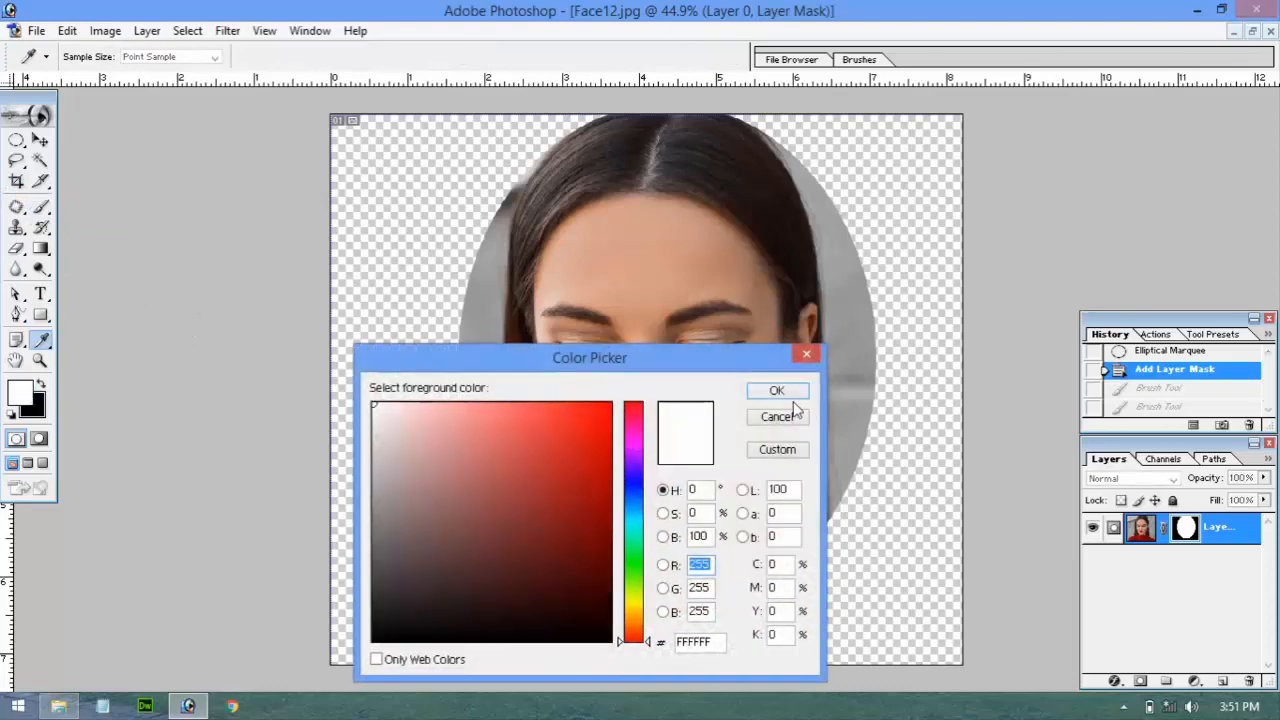
click(801, 392)
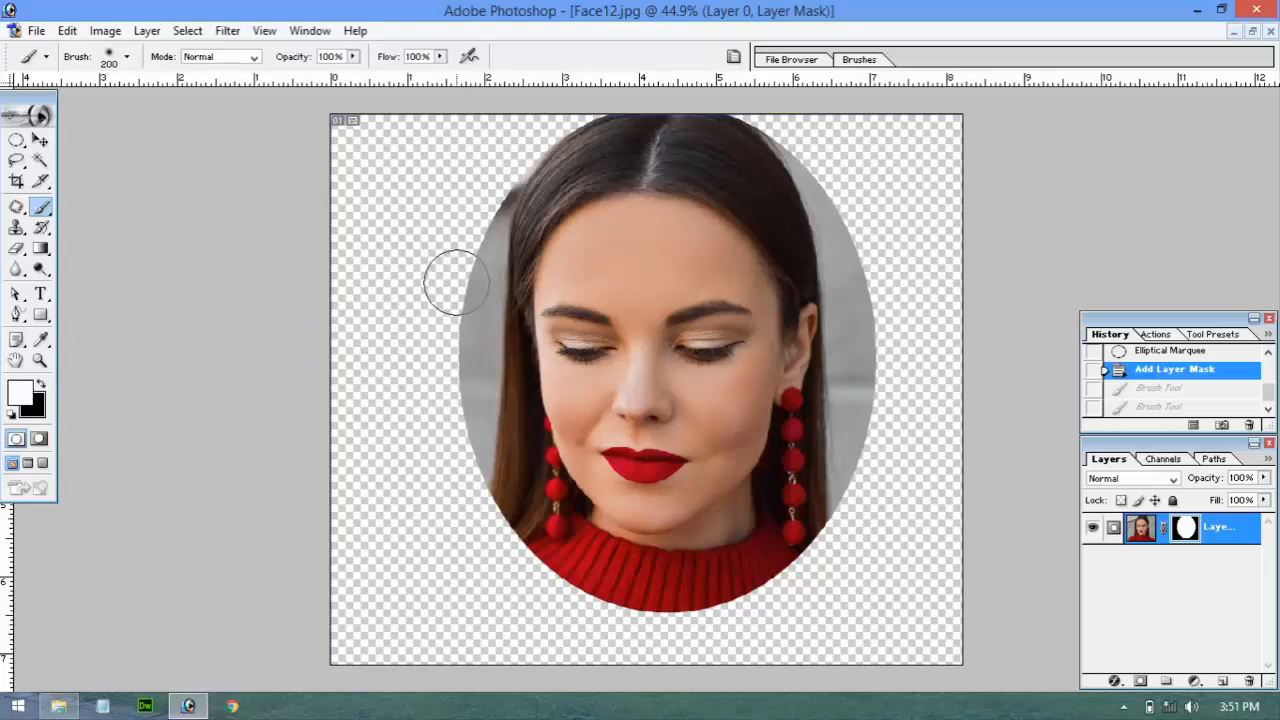
key(bracketleft)
key(bracketleft)
mouse_move(457, 270)
mouse_down()
mouse_move(469, 434)
mouse_move(521, 551)
mouse_move(657, 604)
mouse_move(709, 607)
mouse_move(800, 578)
mouse_up()
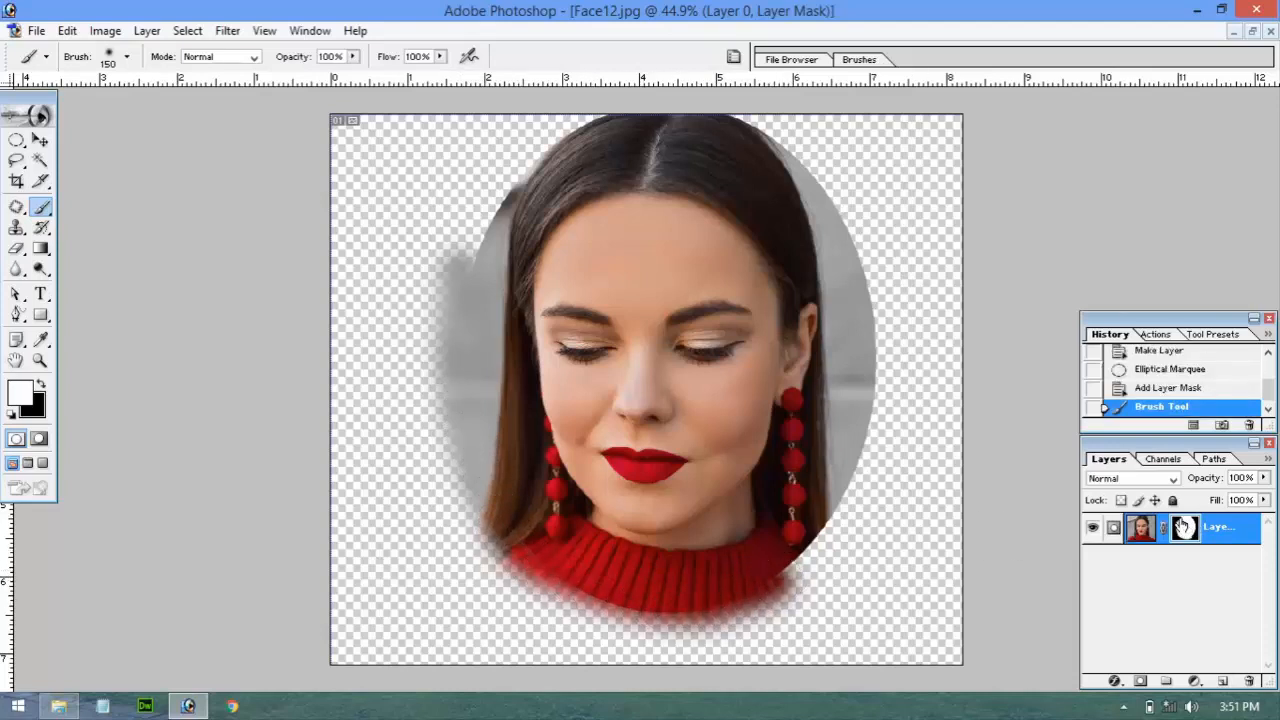
Paint Layer 0's mask white around the rest of the oval's edge, and black over the grey wall surrounding the woman
mouse_move(772, 587)
mouse_down()
mouse_move(858, 450)
mouse_move(880, 365)
mouse_move(862, 265)
mouse_move(823, 180)
mouse_move(774, 134)
mouse_move(709, 114)
mouse_move(607, 118)
mouse_move(545, 138)
mouse_move(486, 195)
mouse_move(462, 262)
mouse_move(531, 129)
mouse_move(766, 134)
mouse_move(874, 251)
mouse_move(885, 475)
mouse_move(806, 583)
mouse_move(634, 594)
mouse_move(470, 525)
mouse_move(435, 478)
mouse_up()
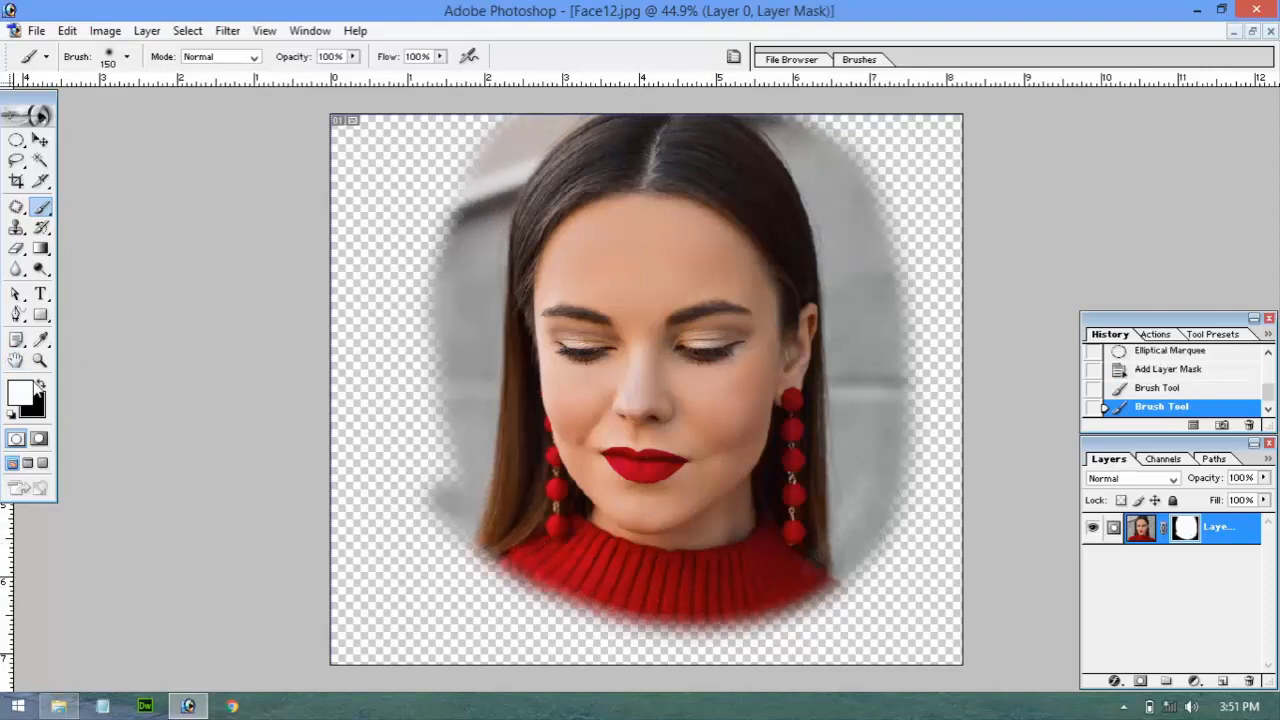
click(39, 385)
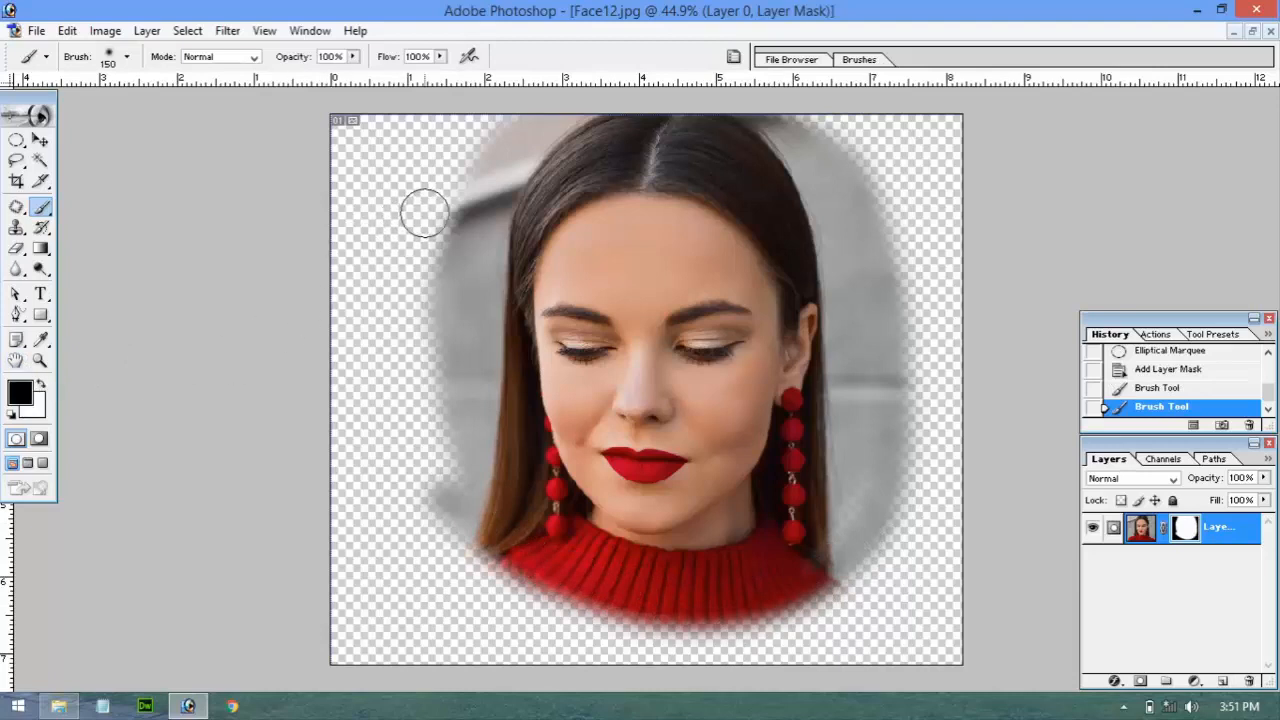
mouse_move(423, 209)
mouse_down()
mouse_move(417, 420)
mouse_move(451, 546)
mouse_move(487, 161)
mouse_move(446, 322)
mouse_move(431, 460)
mouse_up()
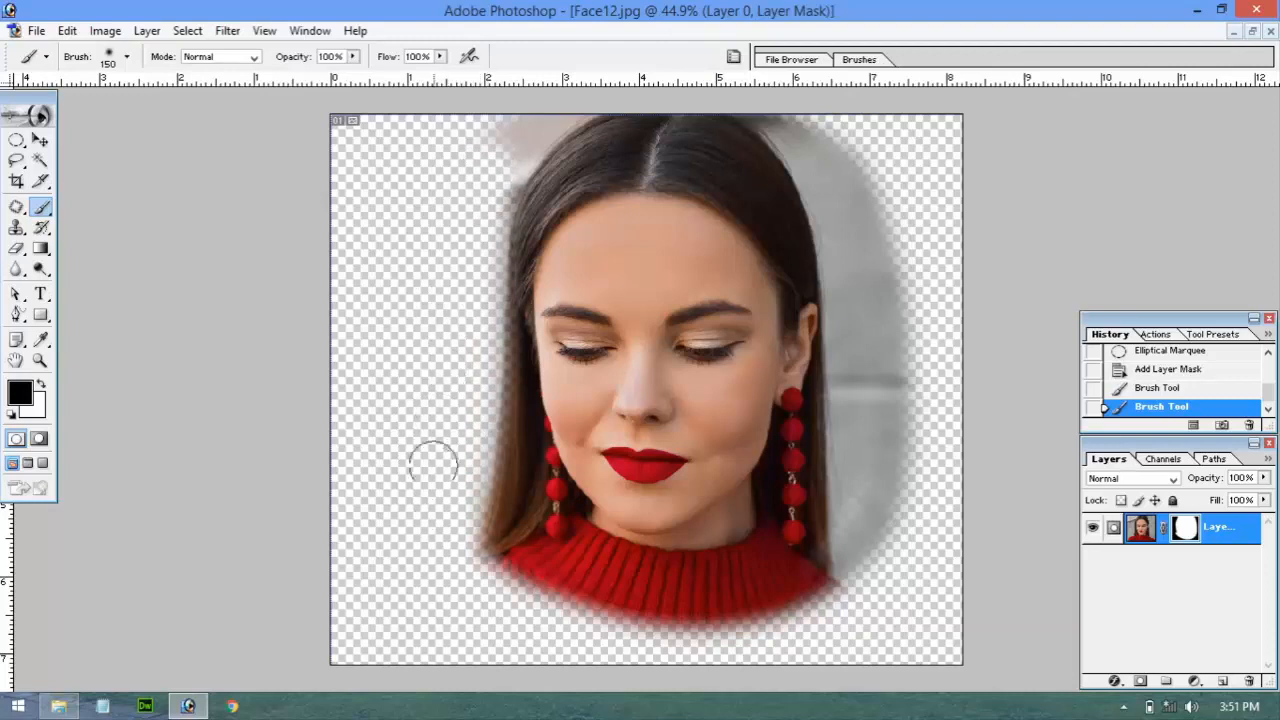
mouse_move(466, 246)
mouse_down()
mouse_move(514, 115)
mouse_move(576, 97)
mouse_move(734, 105)
mouse_move(786, 138)
mouse_move(856, 268)
mouse_move(884, 532)
mouse_move(908, 346)
mouse_move(839, 119)
mouse_move(867, 595)
mouse_move(877, 369)
mouse_move(866, 217)
mouse_move(816, 138)
mouse_move(735, 102)
mouse_move(552, 98)
mouse_move(467, 221)
mouse_move(435, 397)
mouse_move(428, 536)
mouse_move(459, 616)
mouse_move(471, 580)
mouse_up()
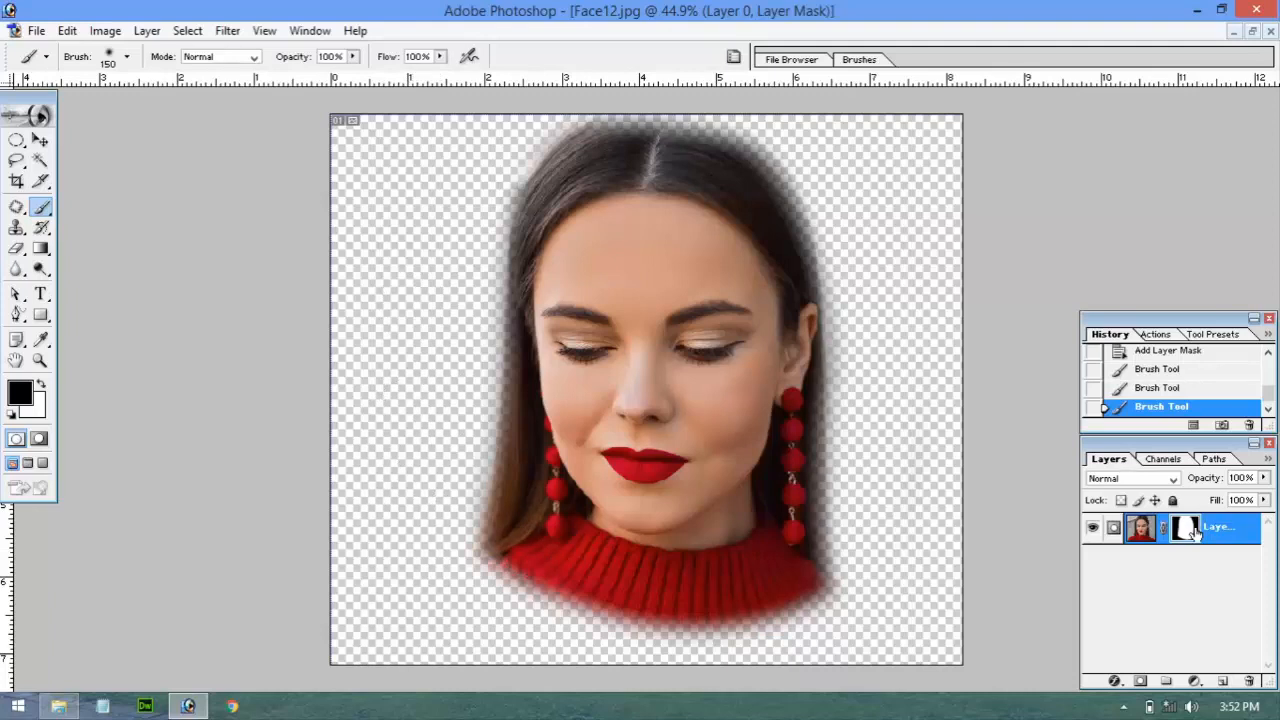
Try removing Layer 0's mask by applying it to the layer, and undo the removal
drag(1193, 533, 1250, 682)
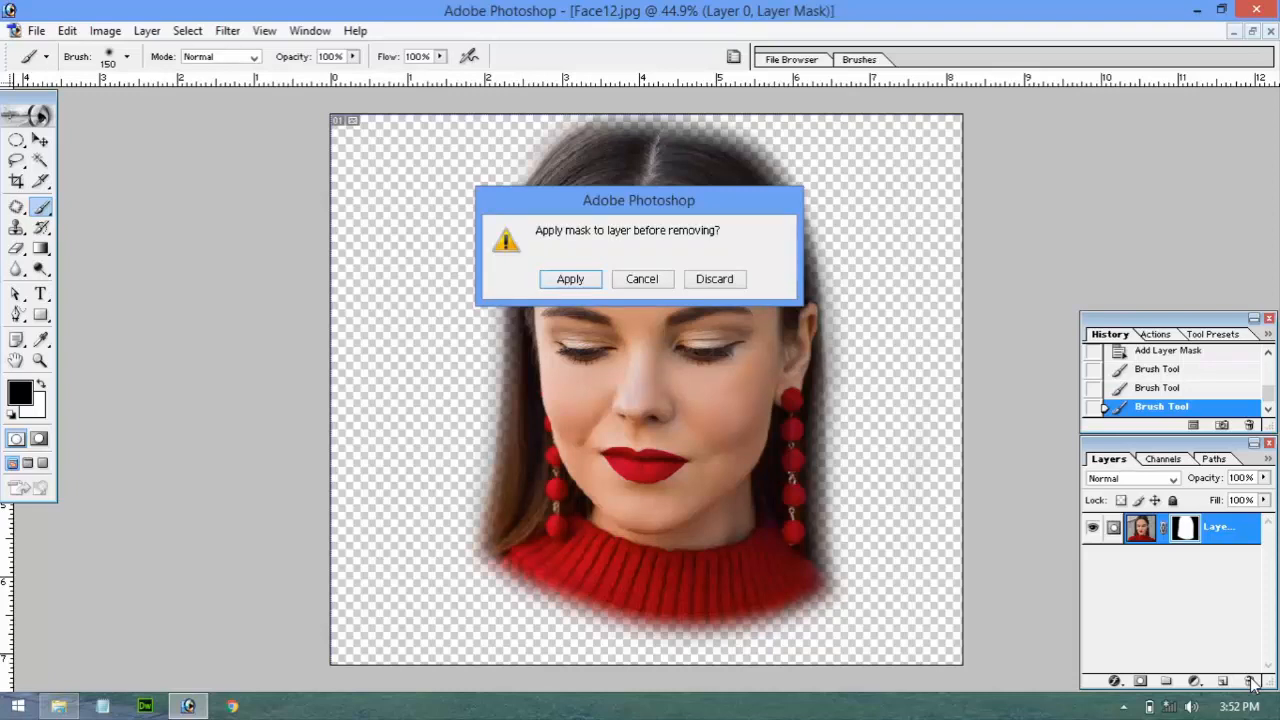
click(569, 280)
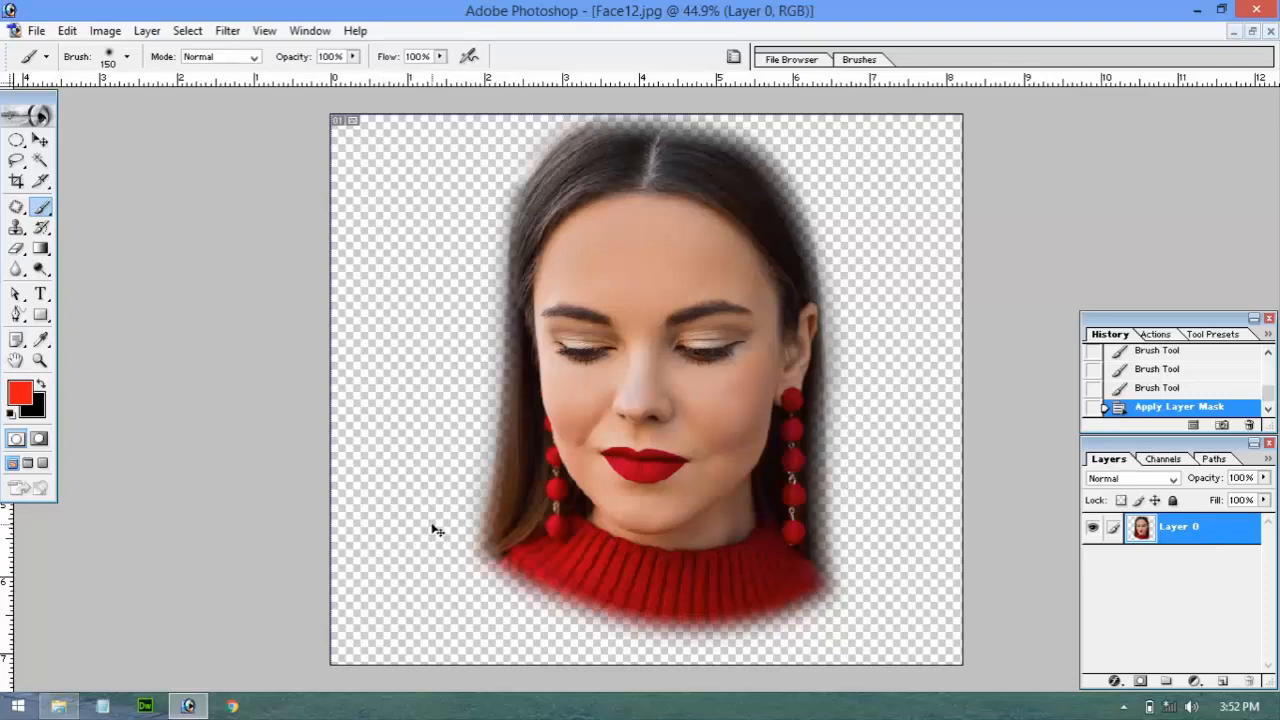
key(ctrl+z)
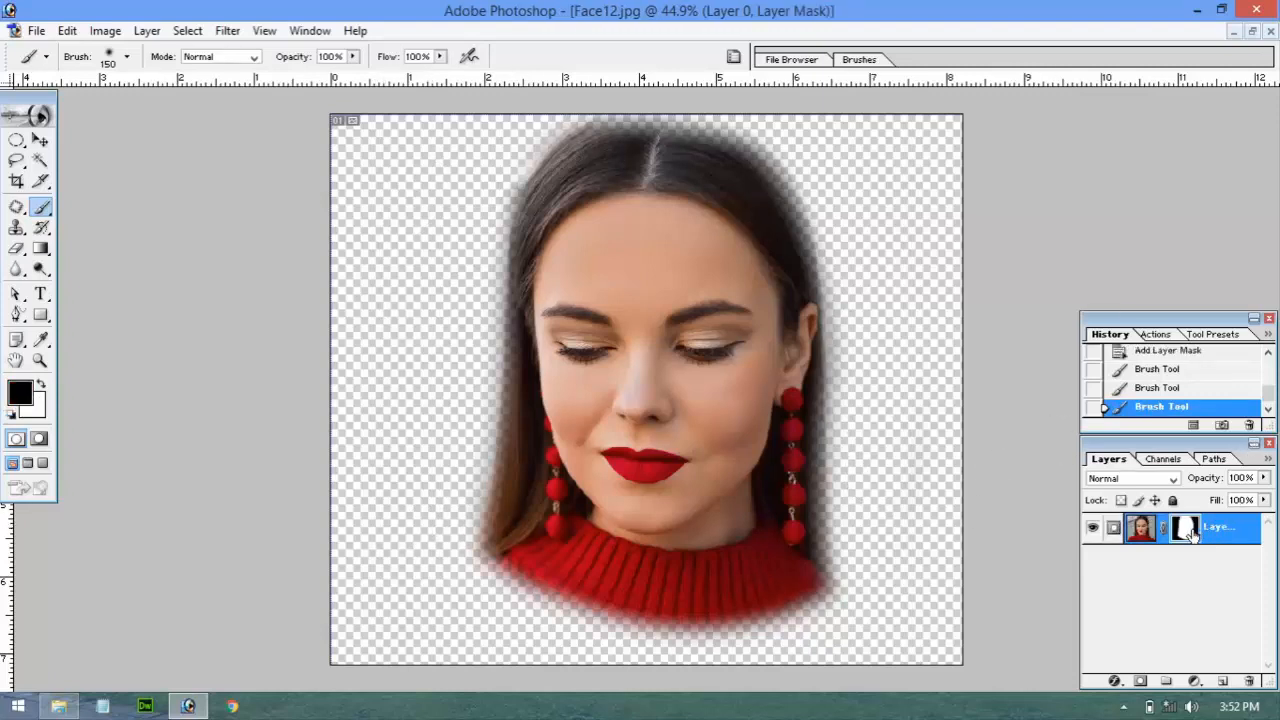
Delete Layer 0's mask with the Discard option so the full photo is restored
drag(1201, 534, 1252, 680)
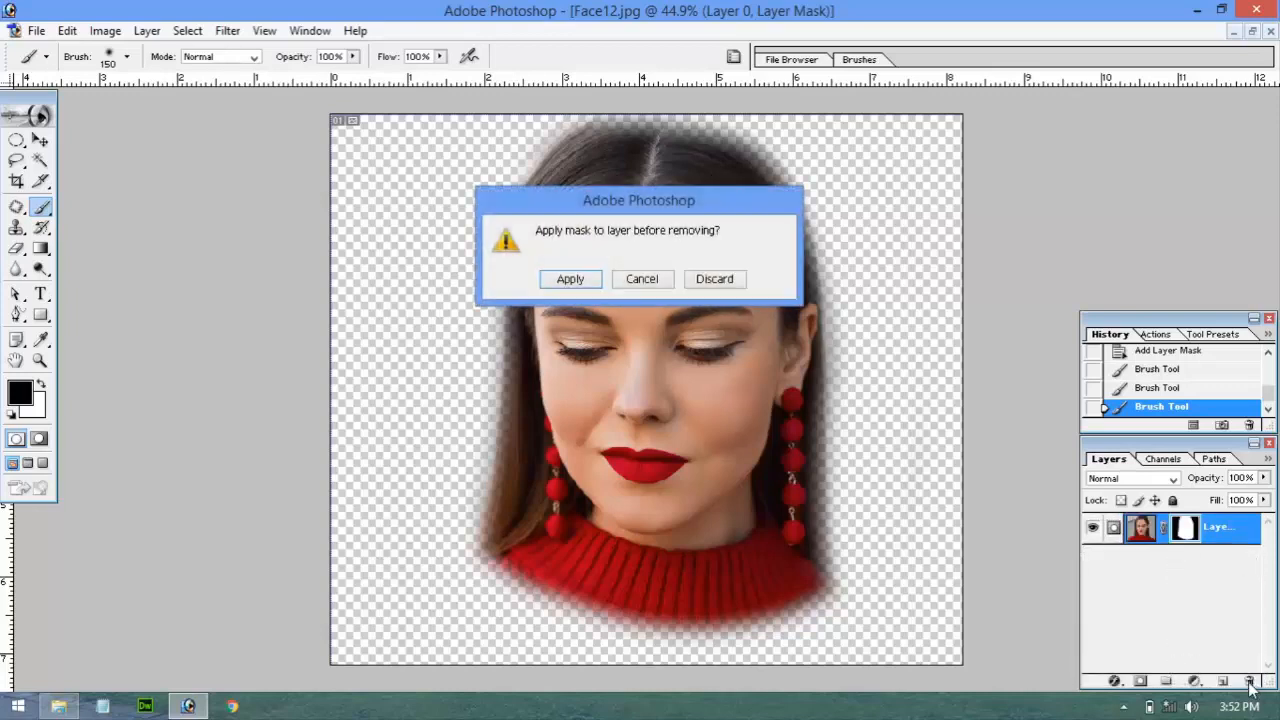
click(736, 284)
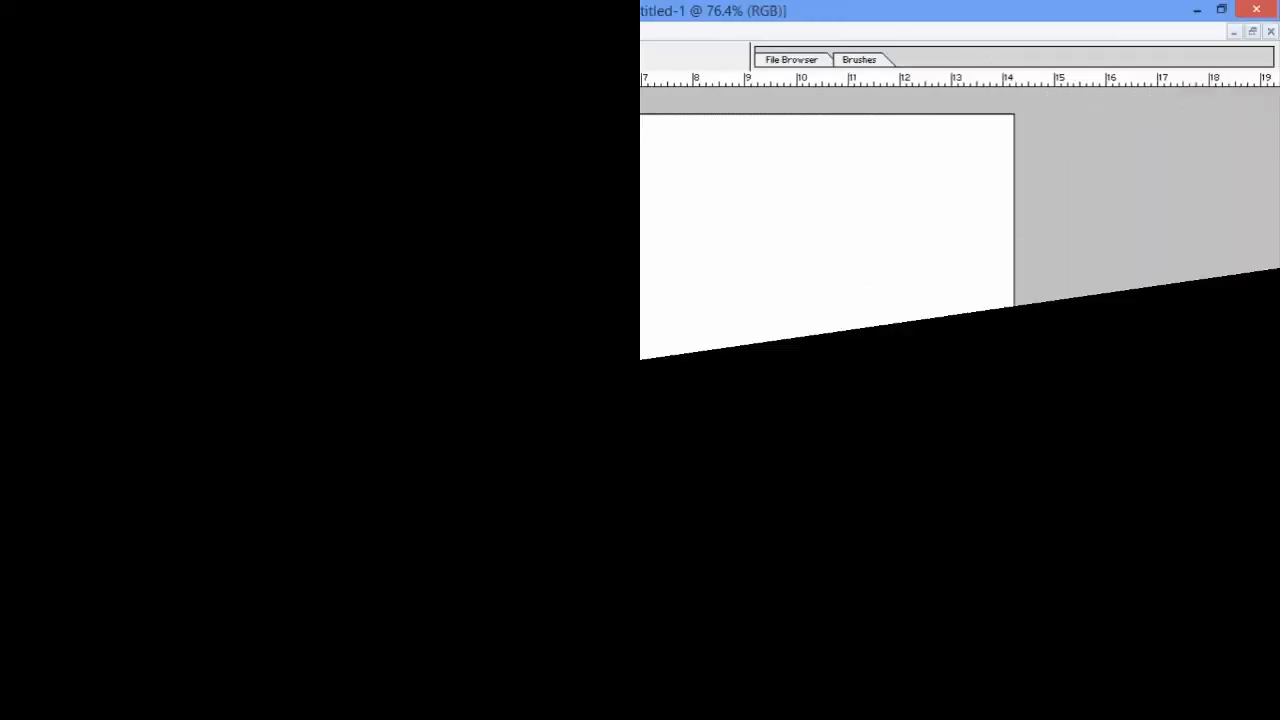
Leave the maximized Untitled-1 document and show the Face (0).jpg portrait maximized, enlarged around the face
click(228, 31)
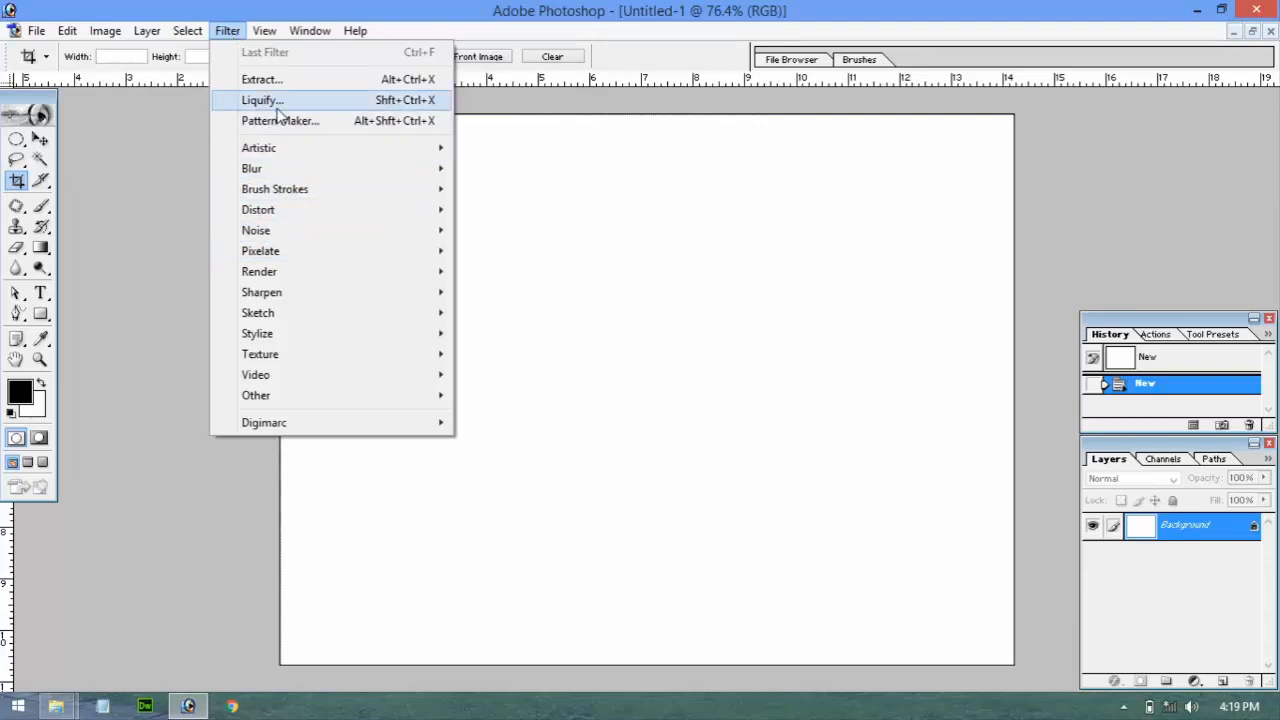
click(1251, 31)
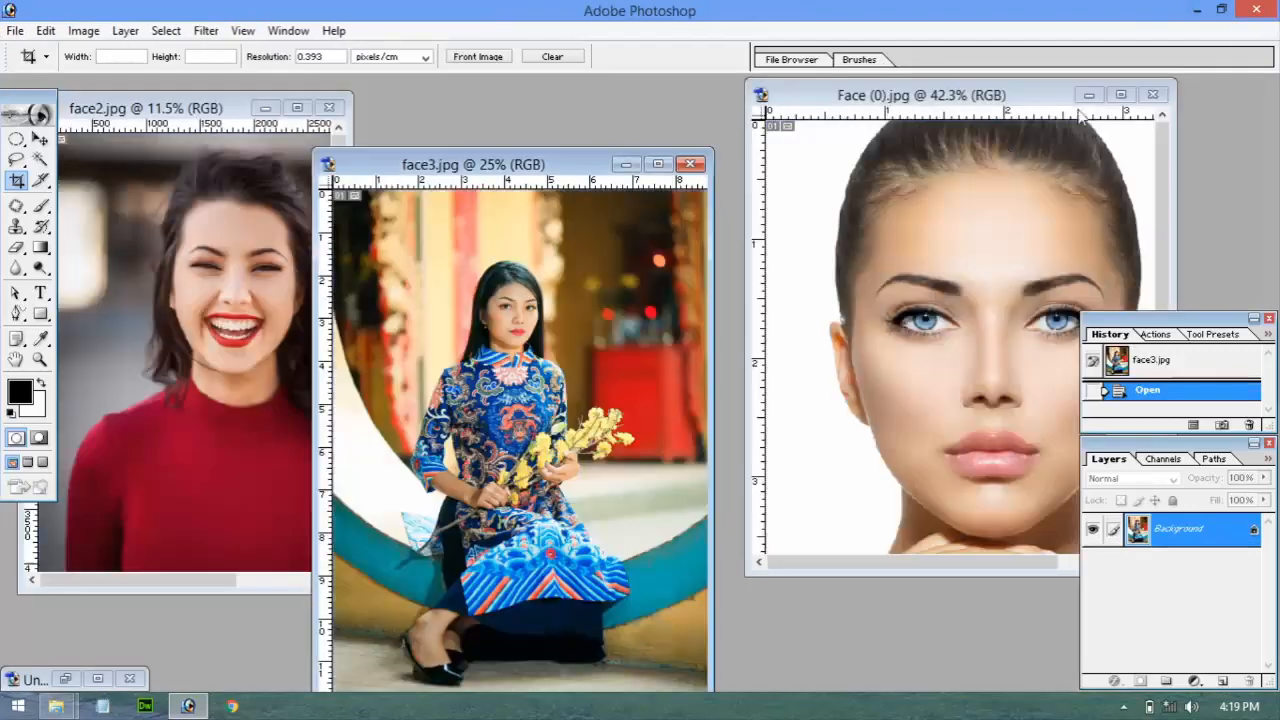
click(1121, 94)
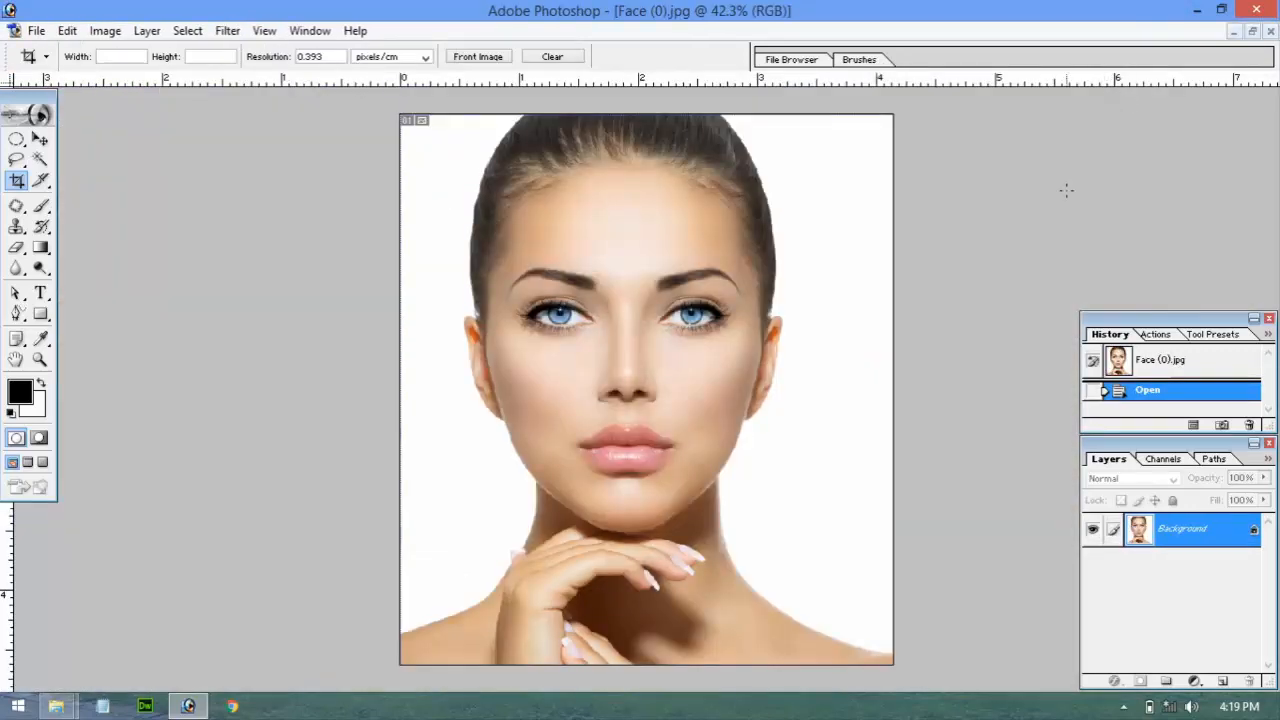
drag(464, 136, 811, 549)
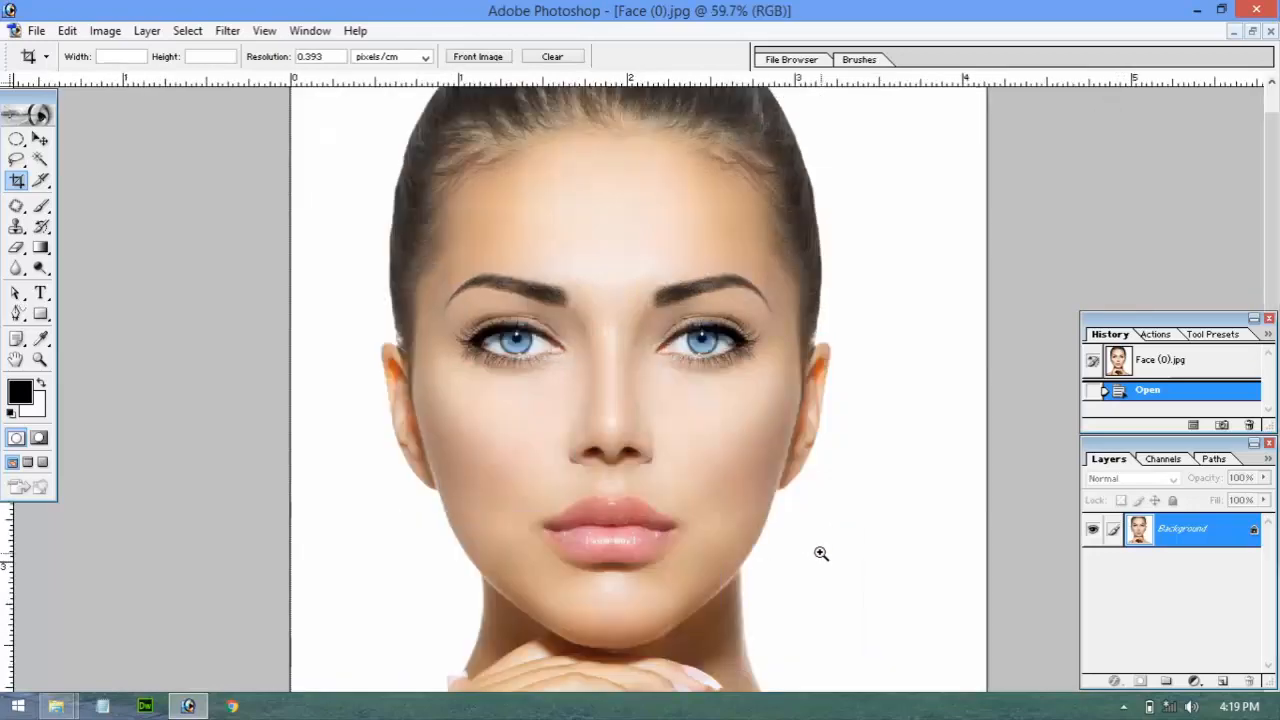
Open the Liquify filter for Face (0).jpg with the face shown at 50%
click(237, 33)
click(272, 101)
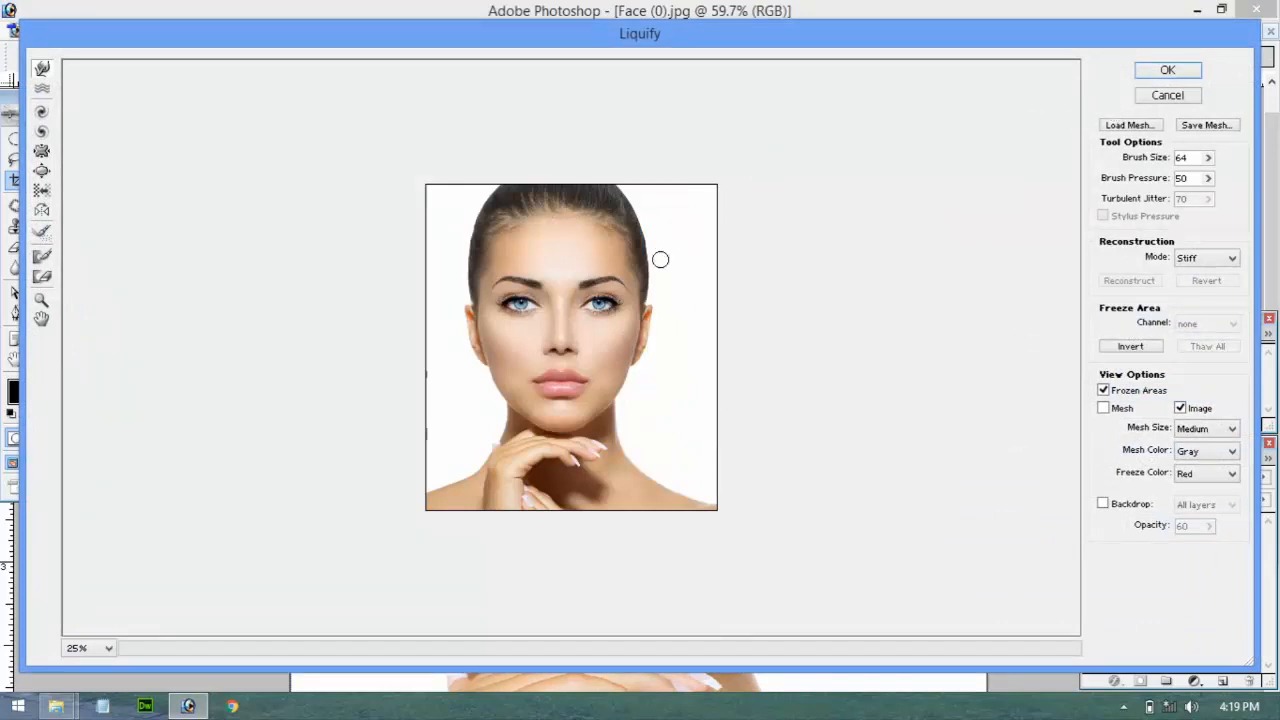
key(ctrl+space)
drag(452, 201, 680, 467)
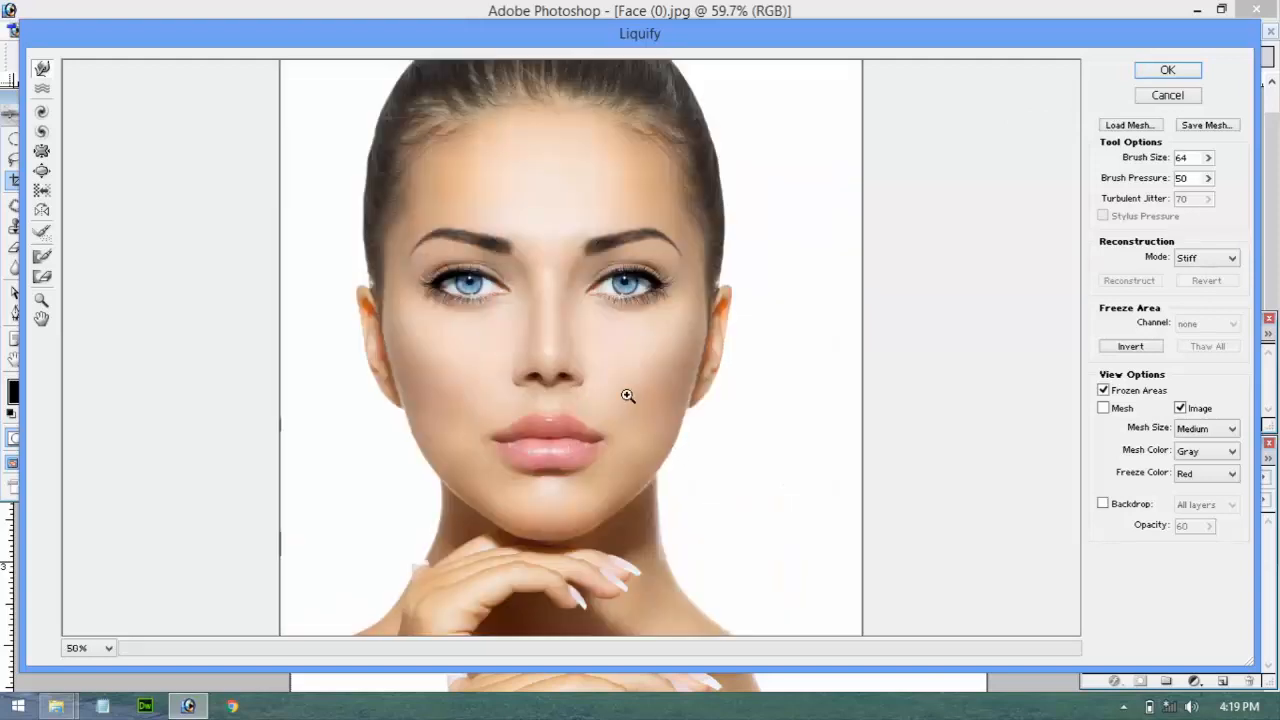
drag(330, 108, 820, 578)
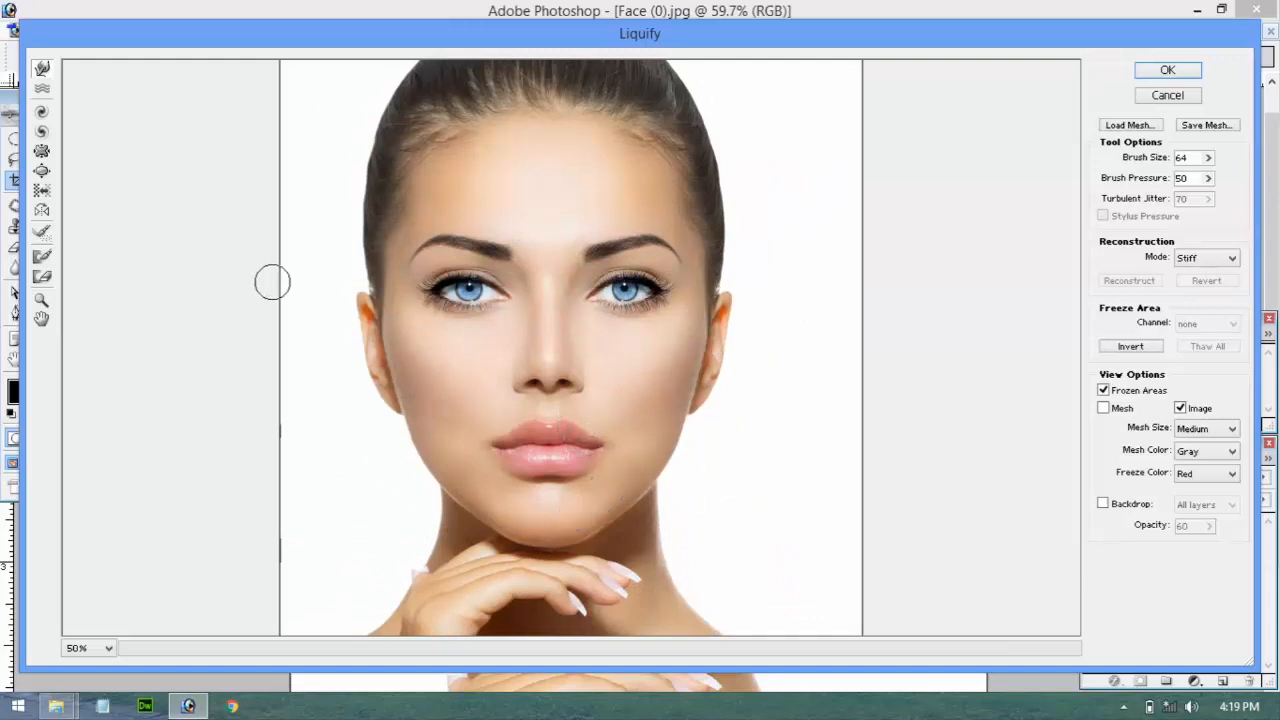
Choose Liquify's Twirl Clockwise tool and set its brush size to 261
click(42, 113)
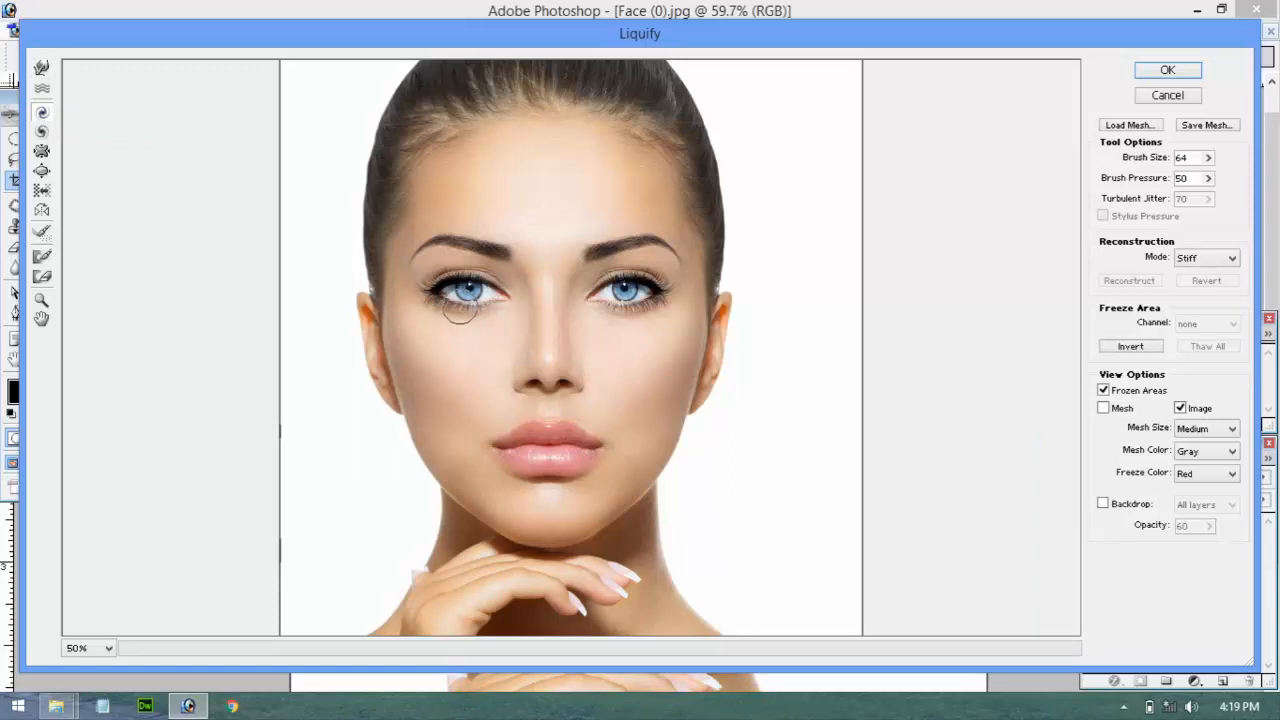
key(bracketright)
key(bracketright)
key(bracketright)
key(bracketright)
key(bracketright)
key(bracketright)
key(bracketright)
key(bracketright)
key(bracketright)
key(bracketright)
key(bracketright)
key(bracketright)
key(bracketright)
key(bracketright)
click(1208, 157)
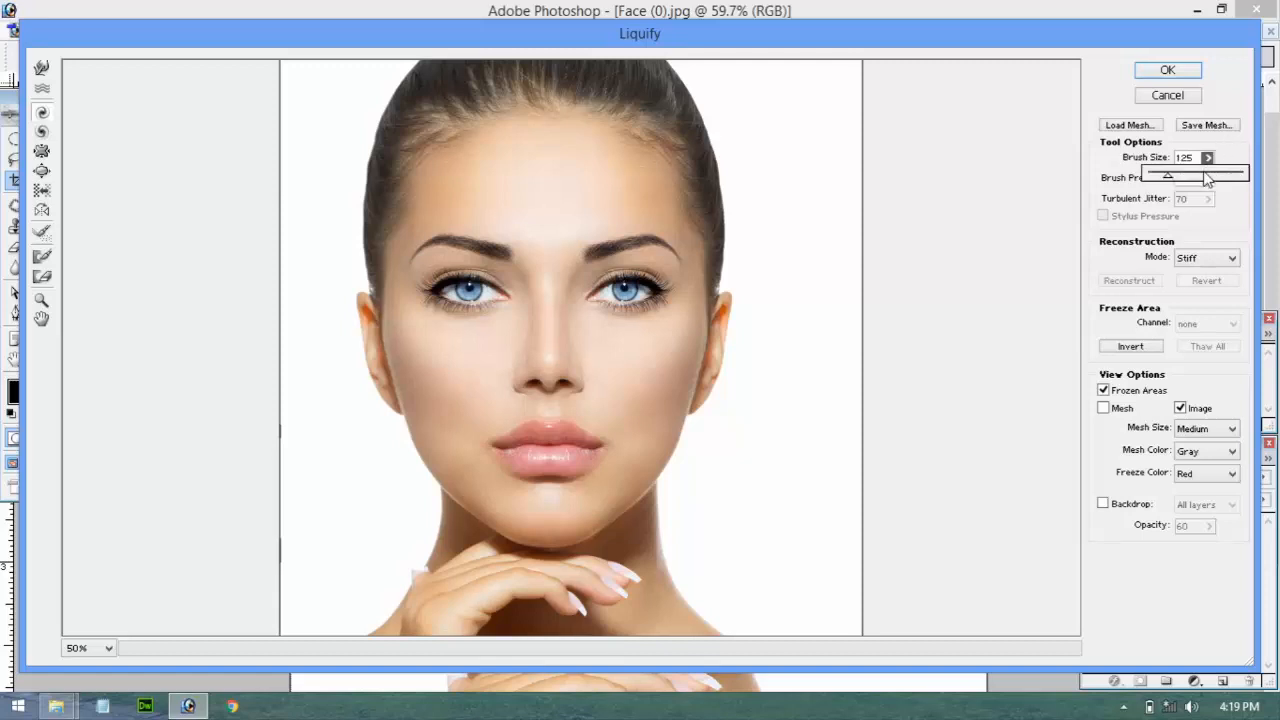
drag(1168, 184, 1176, 184)
drag(1190, 180, 1189, 180)
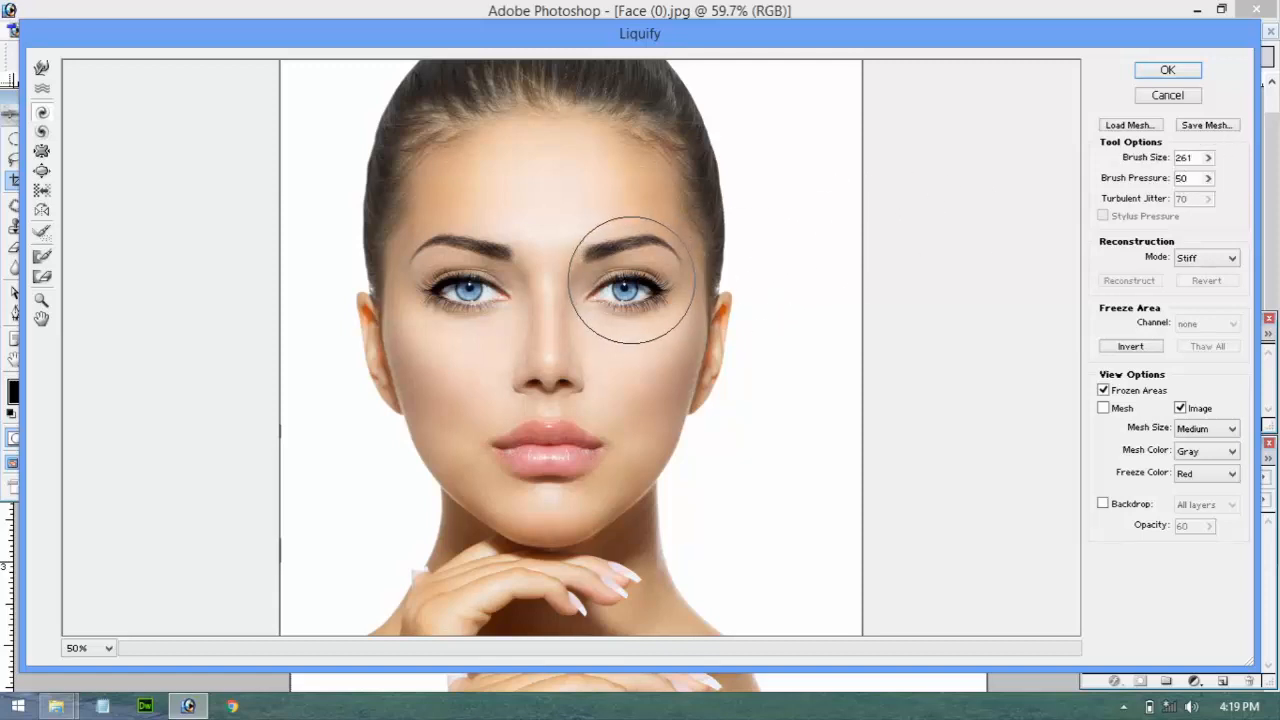
Try twirling both eyes and the nose clockwise, and revert the distortion
drag(631, 280, 630, 283)
drag(479, 274, 479, 273)
mouse_move(563, 346)
mouse_down()
mouse_move(543, 337)
mouse_move(550, 312)
mouse_up()
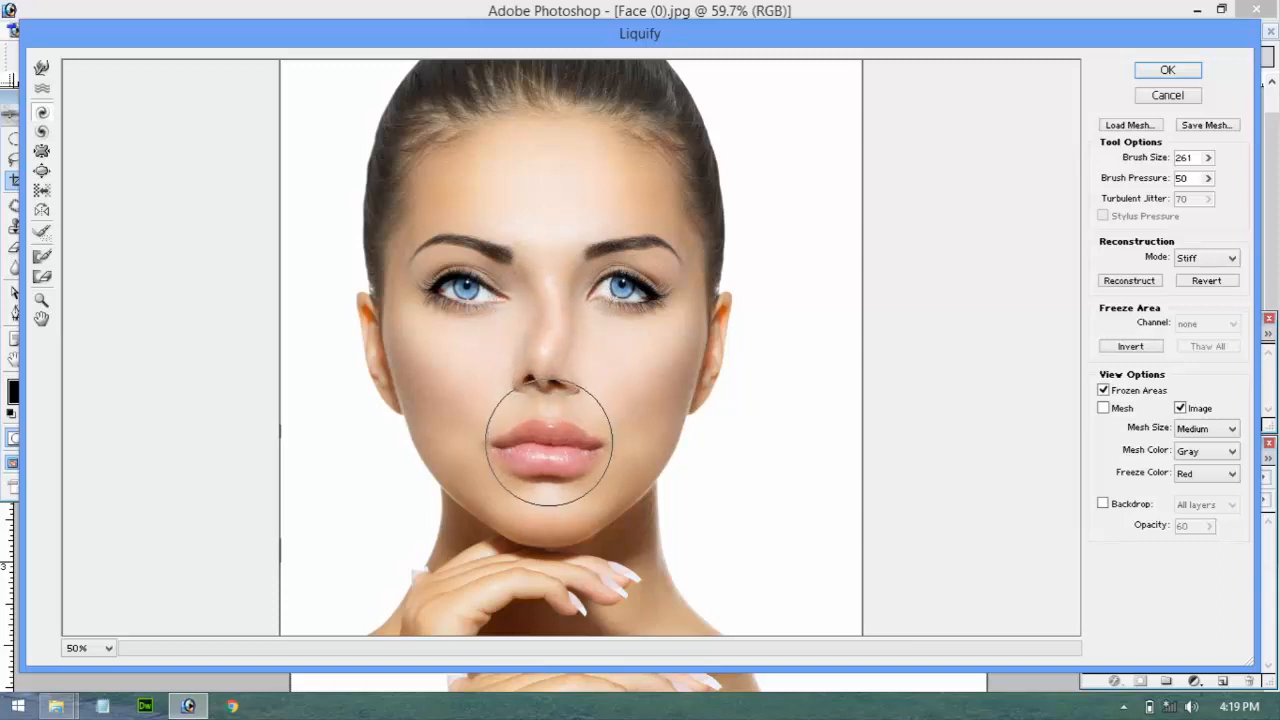
click(1224, 284)
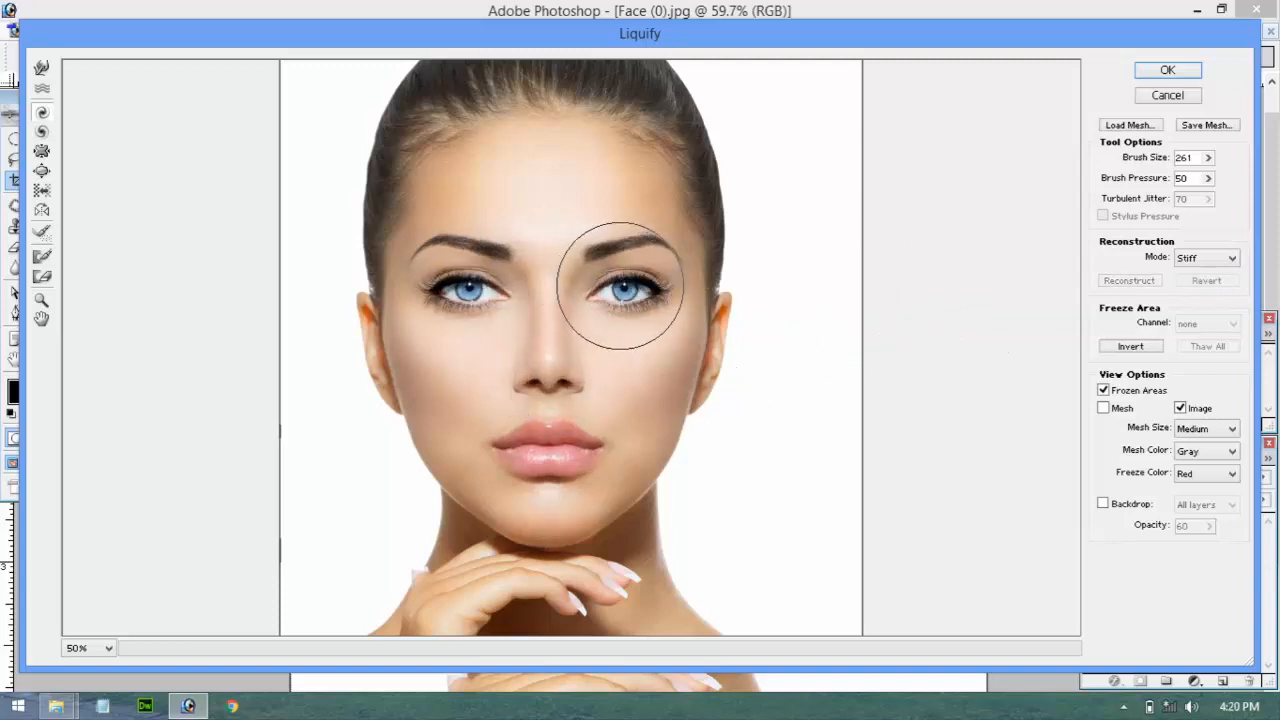
Try the clockwise twirl on each eye and on the chin separately, reverting the image after each one
drag(626, 280, 626, 280)
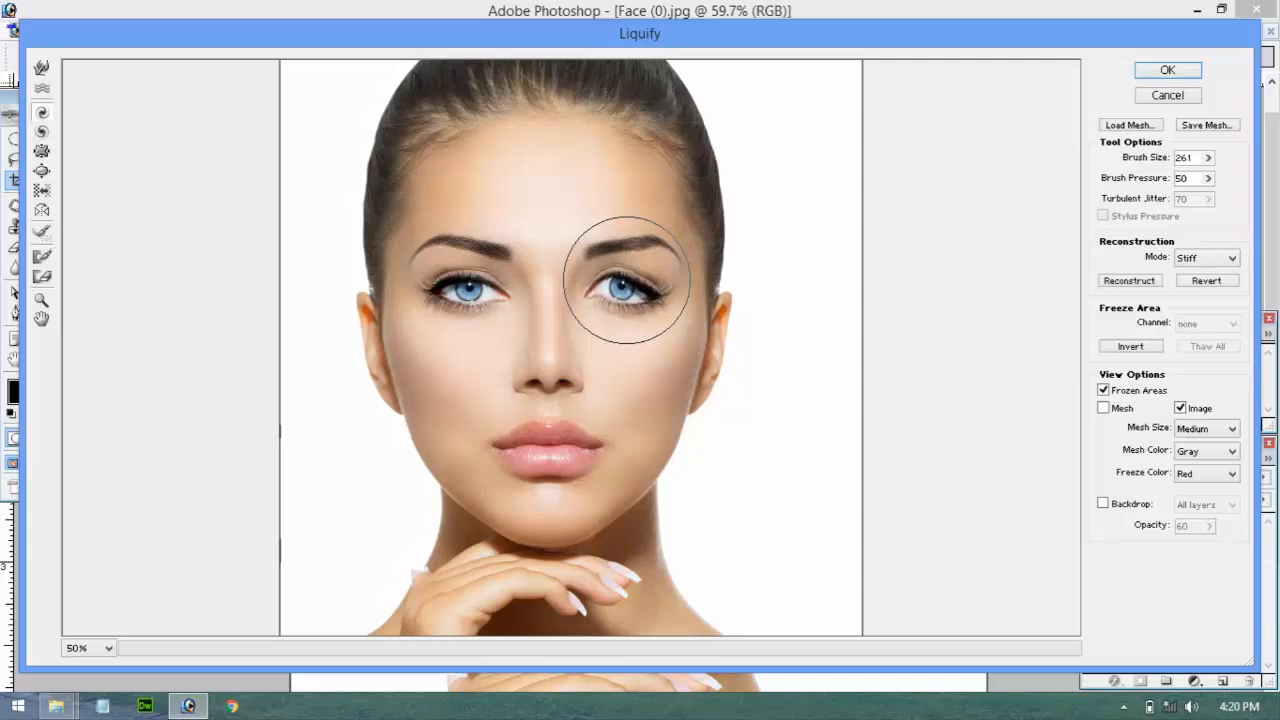
click(1208, 281)
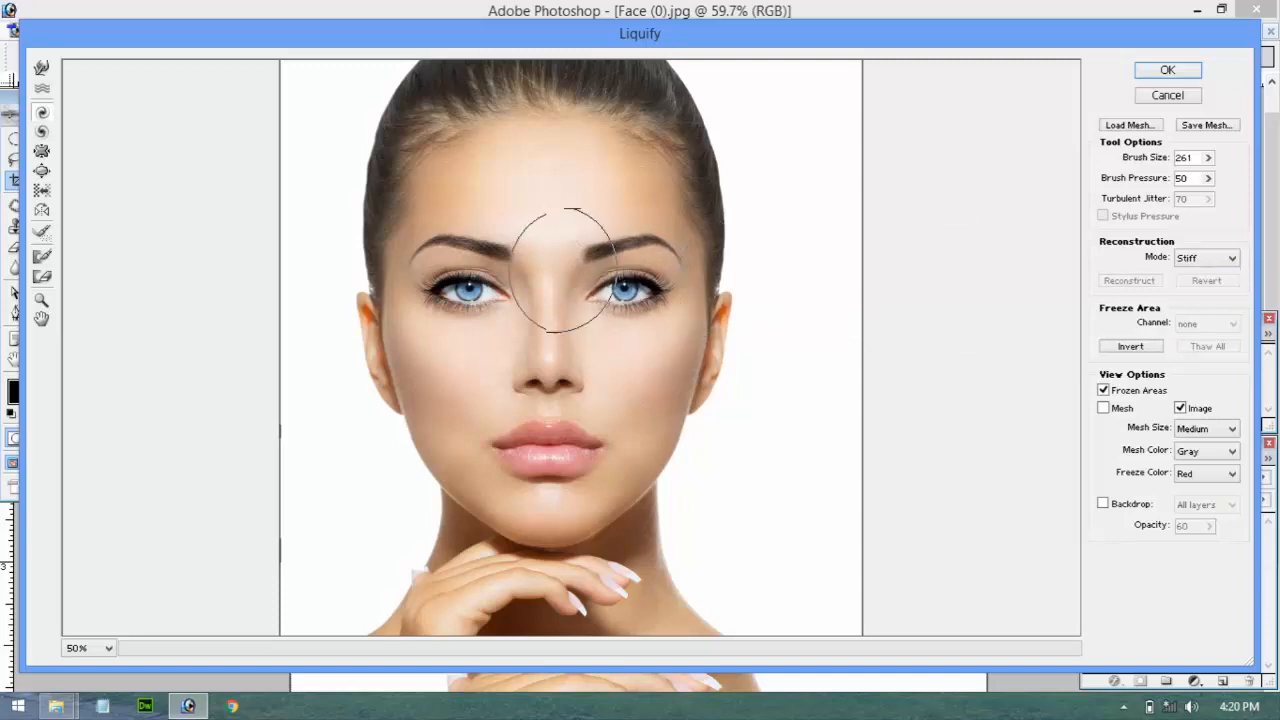
drag(457, 279, 457, 280)
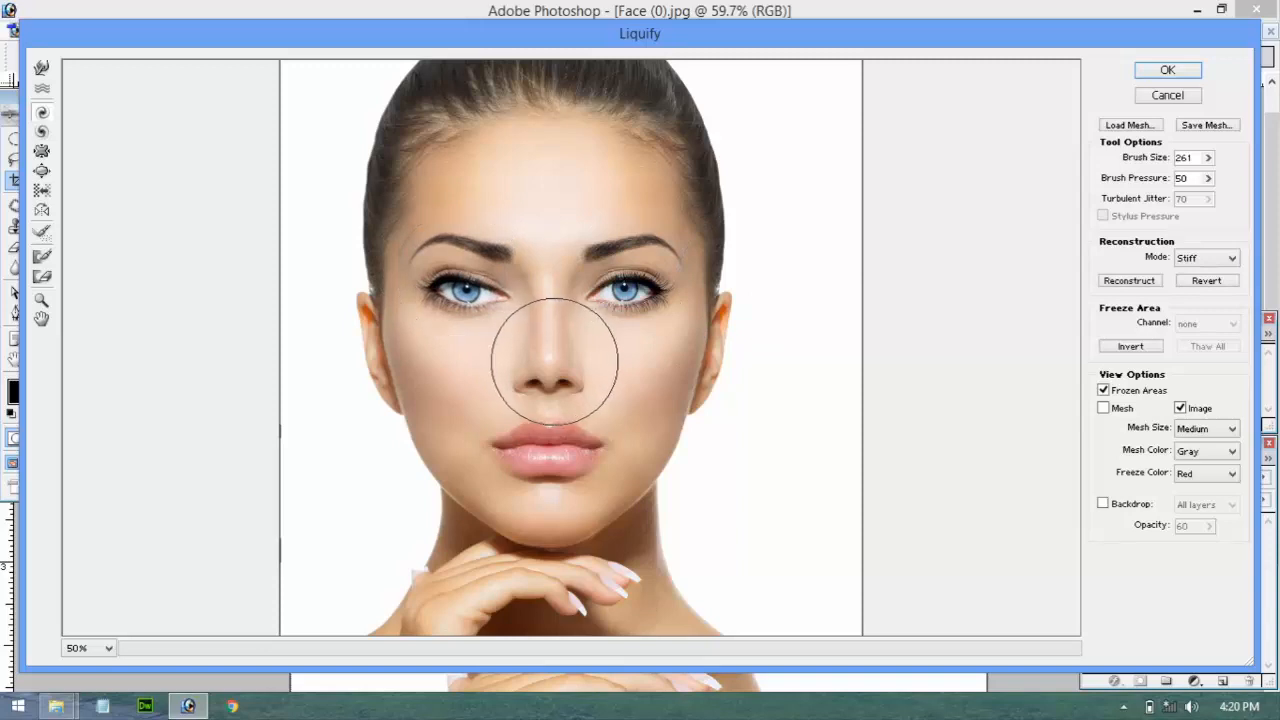
click(1207, 281)
mouse_move(557, 529)
mouse_down()
mouse_move(543, 500)
mouse_move(528, 515)
mouse_up()
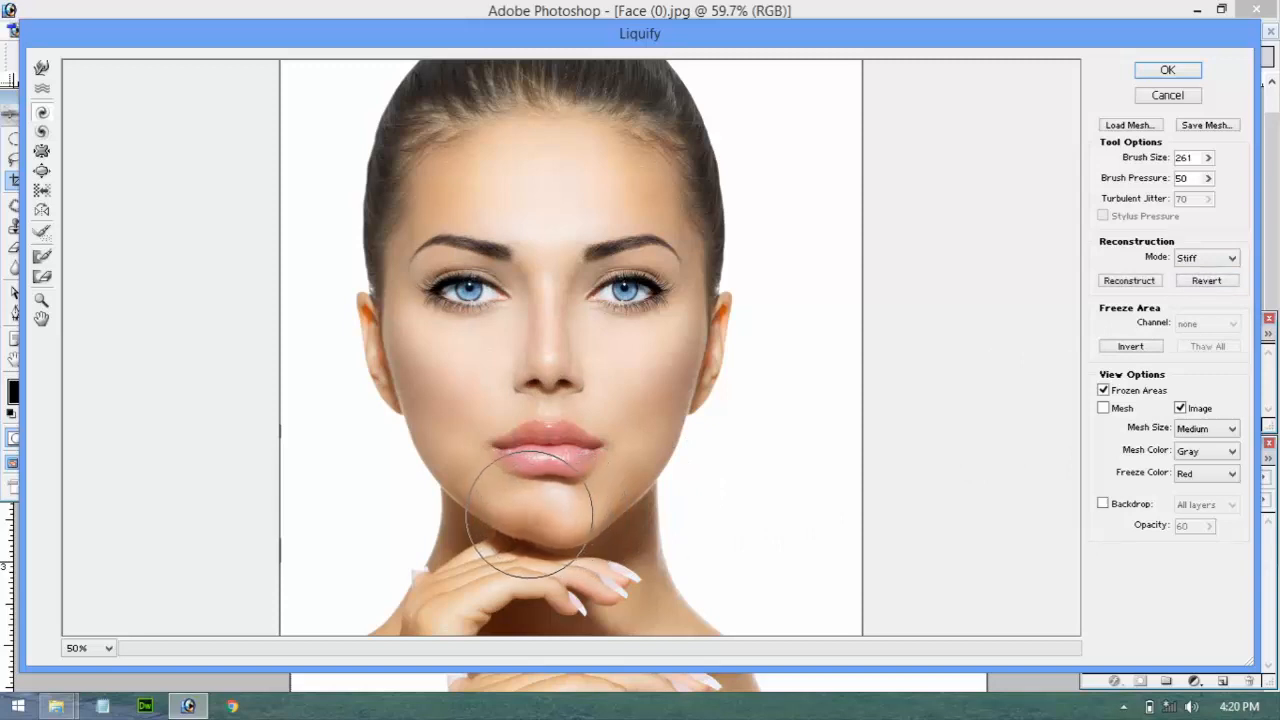
click(1217, 284)
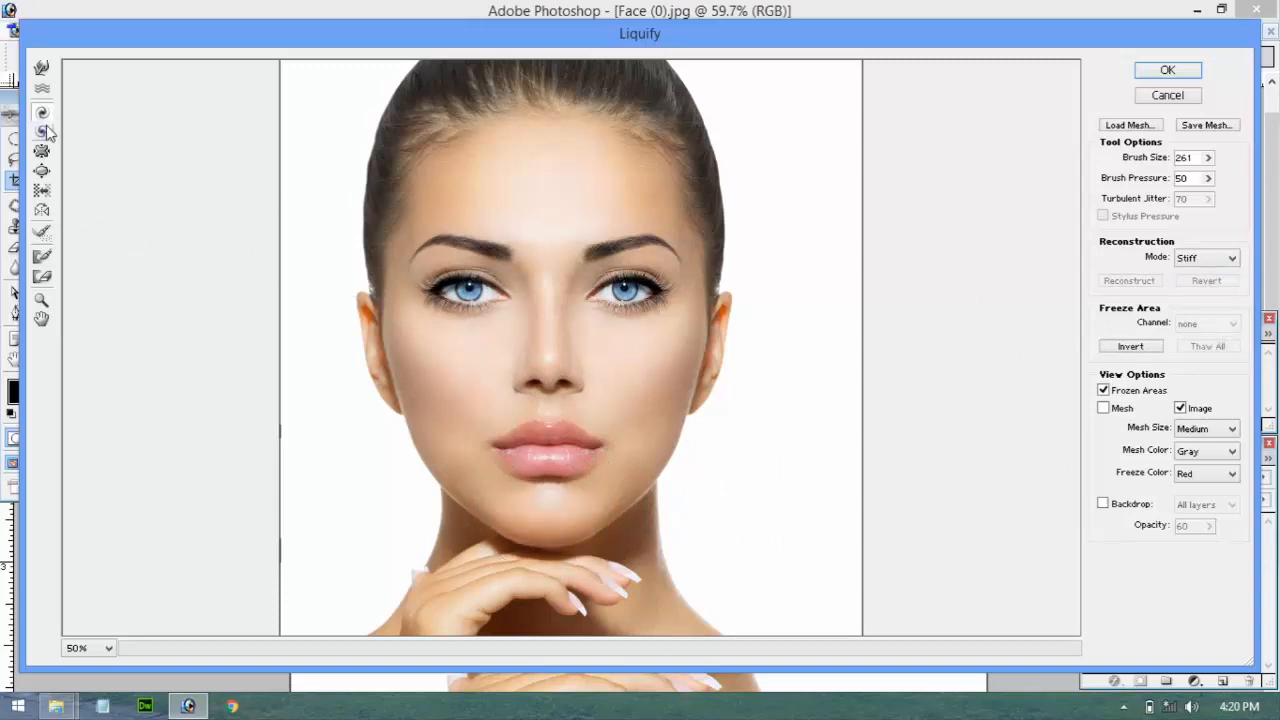
Try twirling both eyes counterclockwise, and revert the image
drag(460, 300, 466, 306)
drag(621, 280, 655, 274)
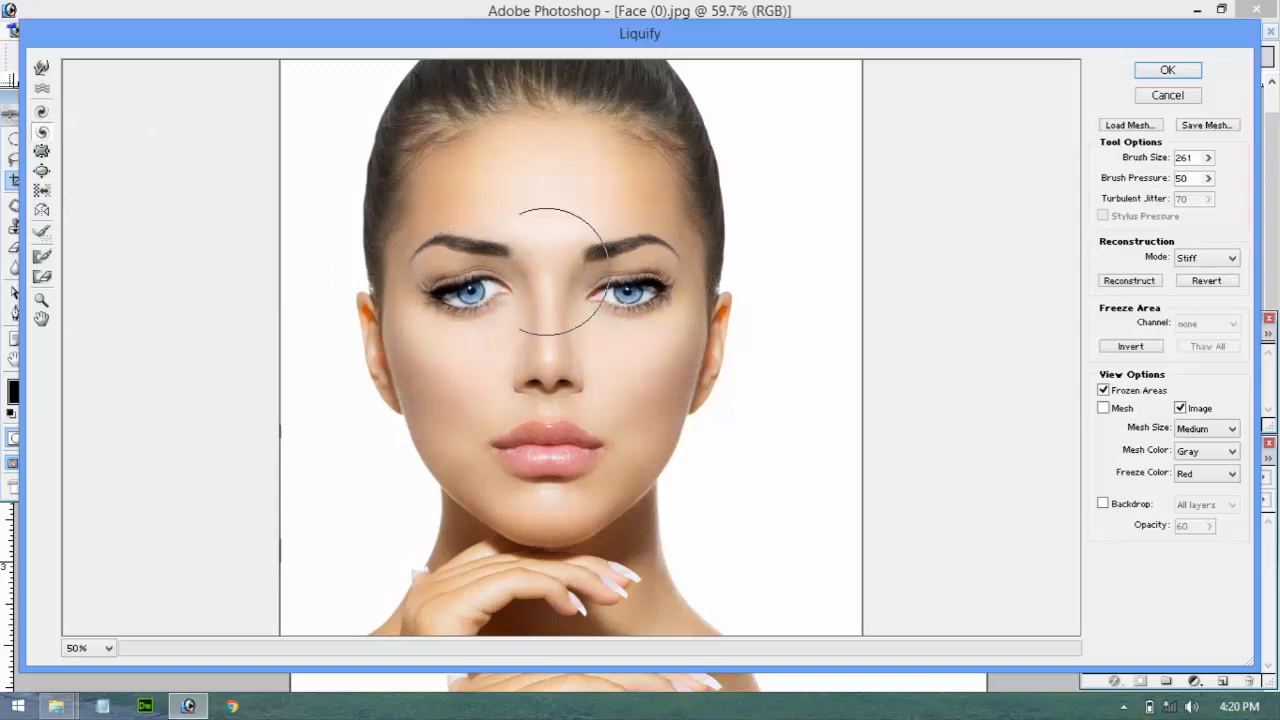
click(1217, 284)
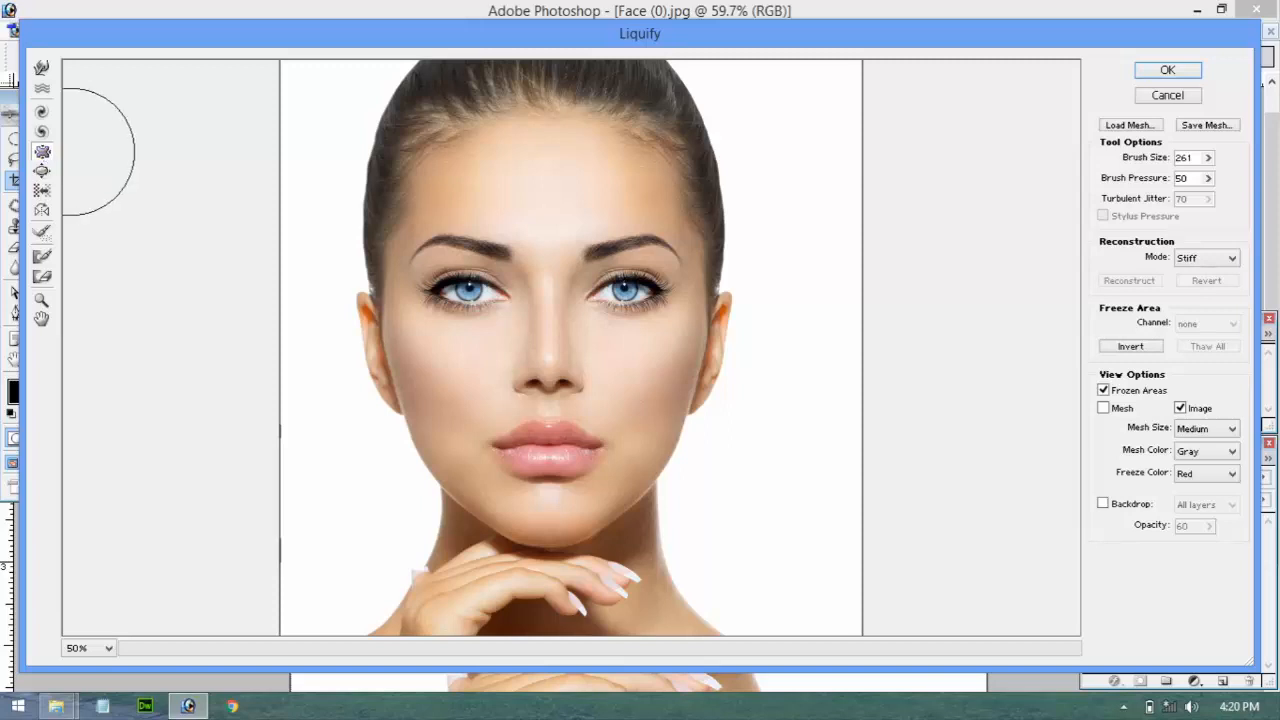
Shrink both eyes, the nose, lips, chin and the ear on the photo's right side with the Pucker tool at brush size 261
click(447, 290)
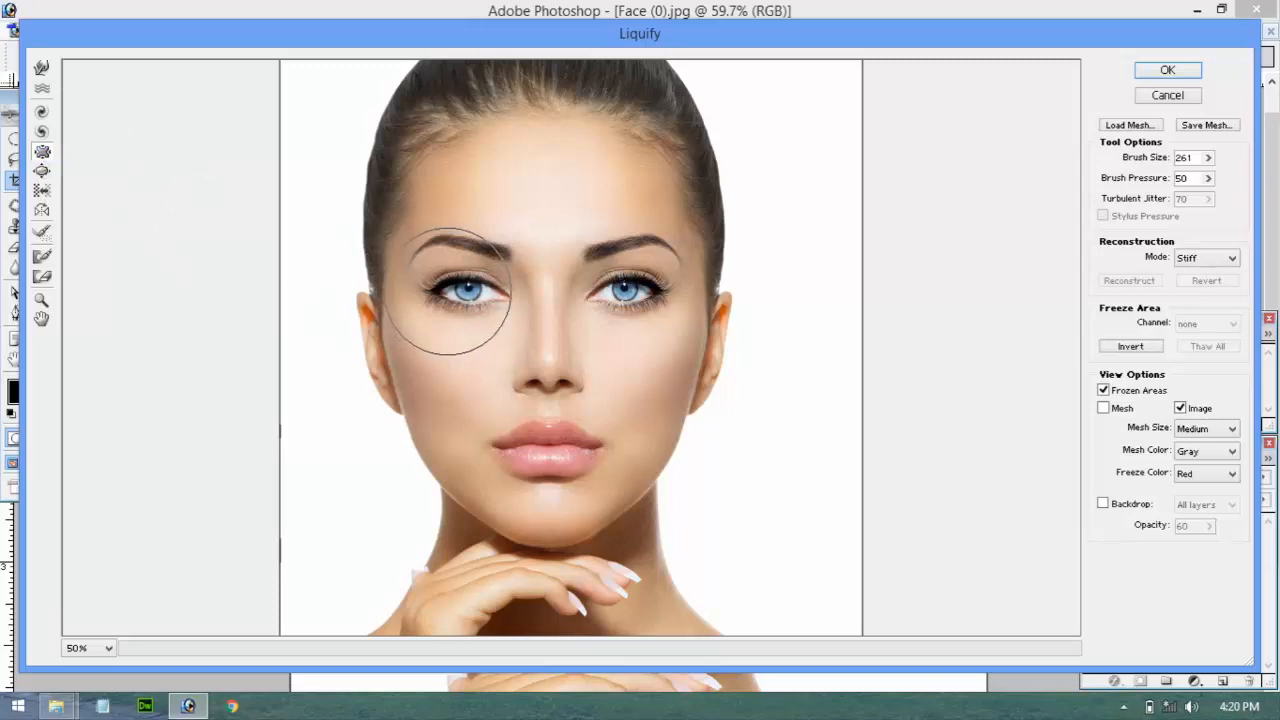
click(456, 290)
click(475, 290)
click(634, 297)
click(634, 296)
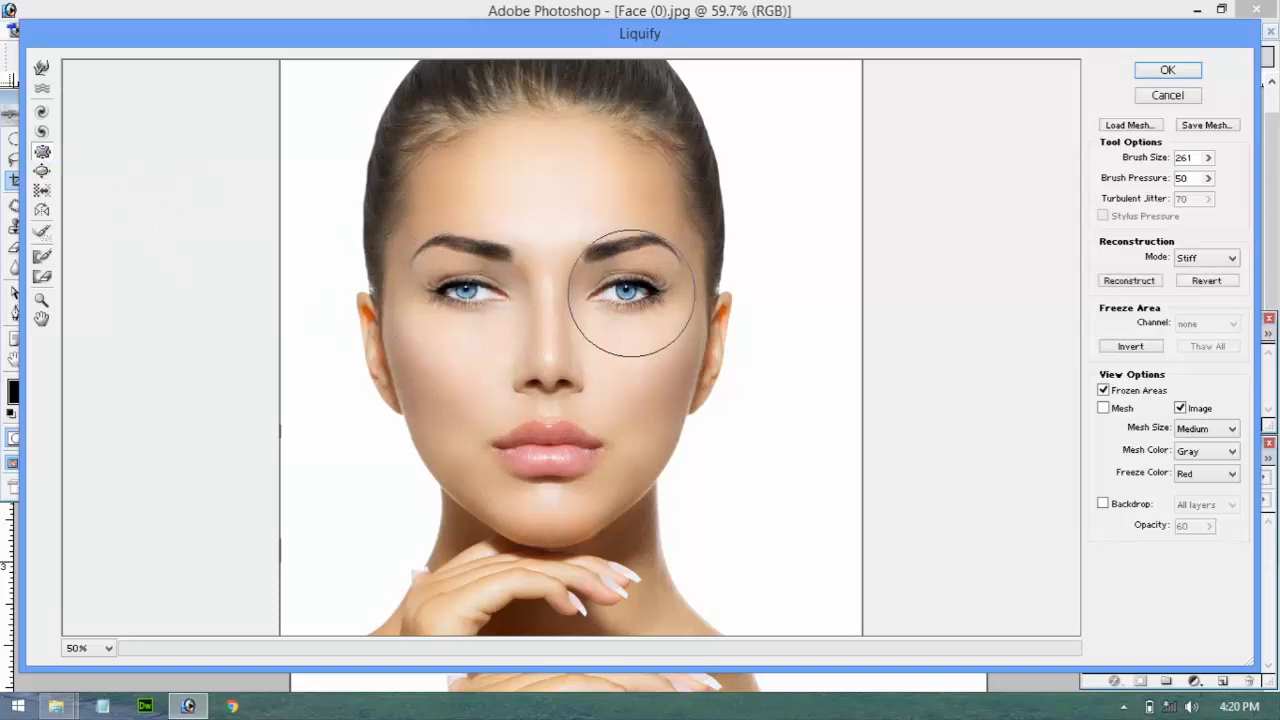
click(626, 280)
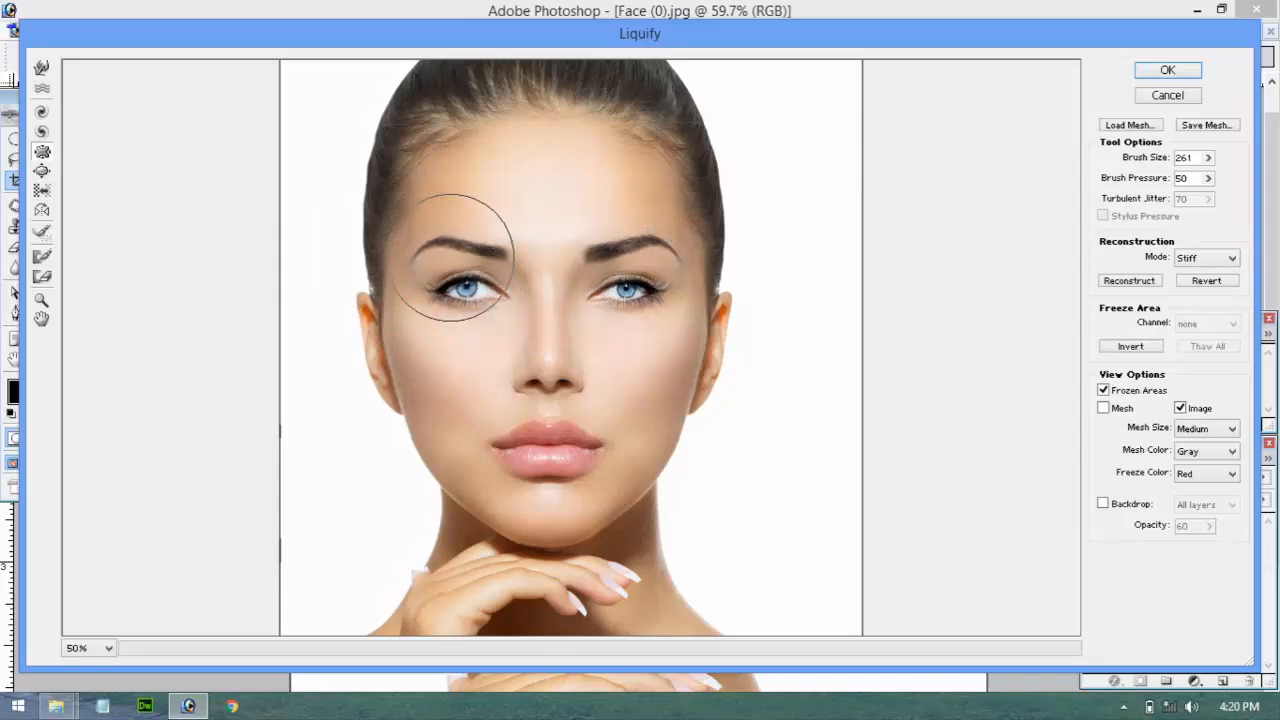
click(550, 362)
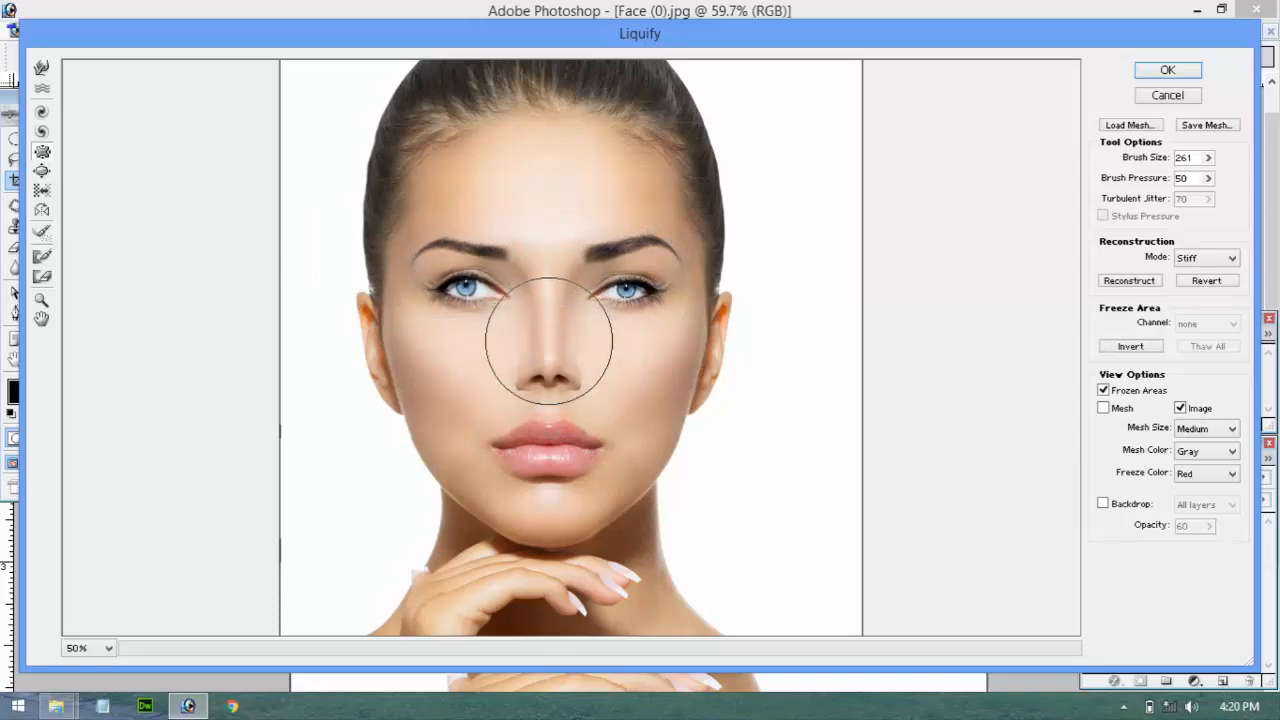
click(532, 446)
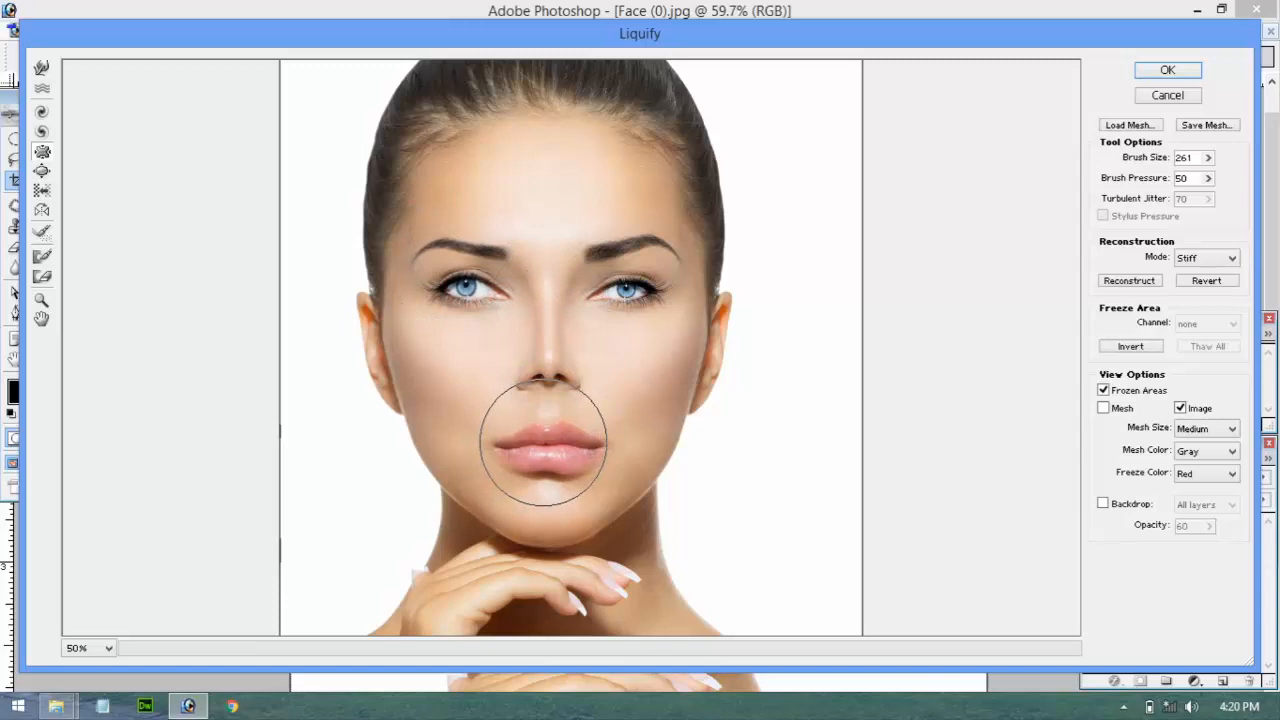
click(551, 519)
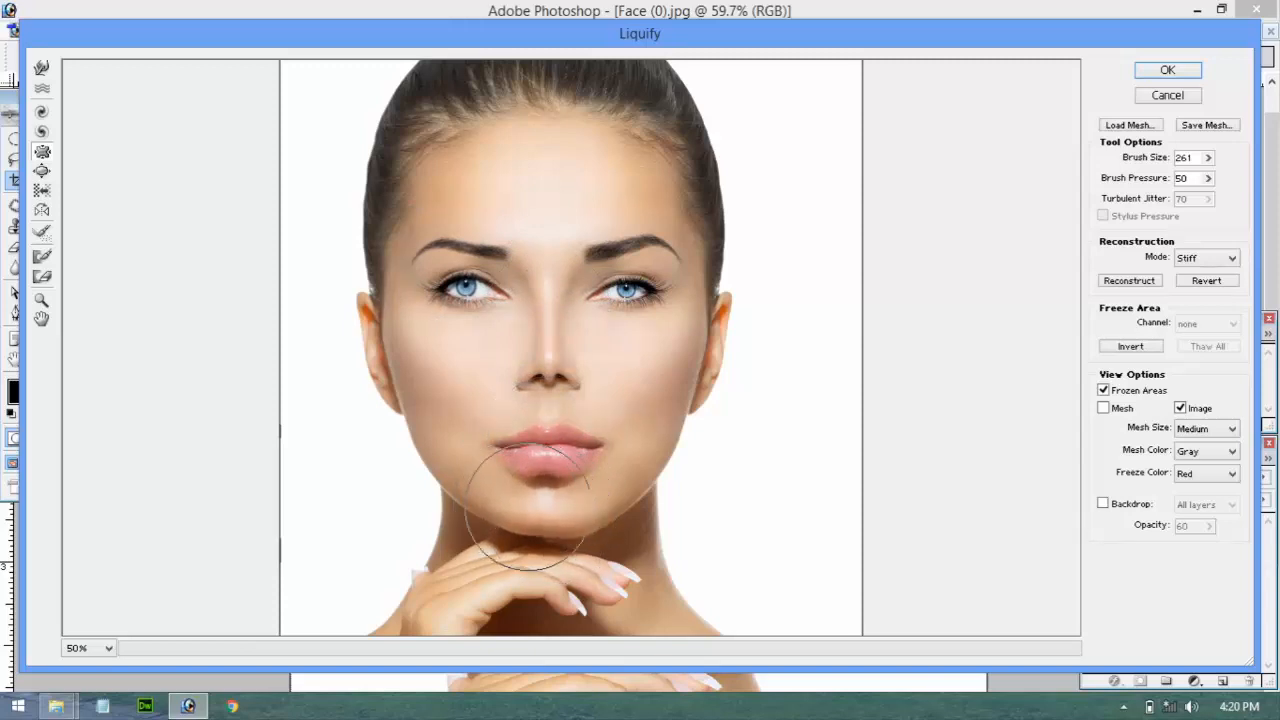
click(714, 326)
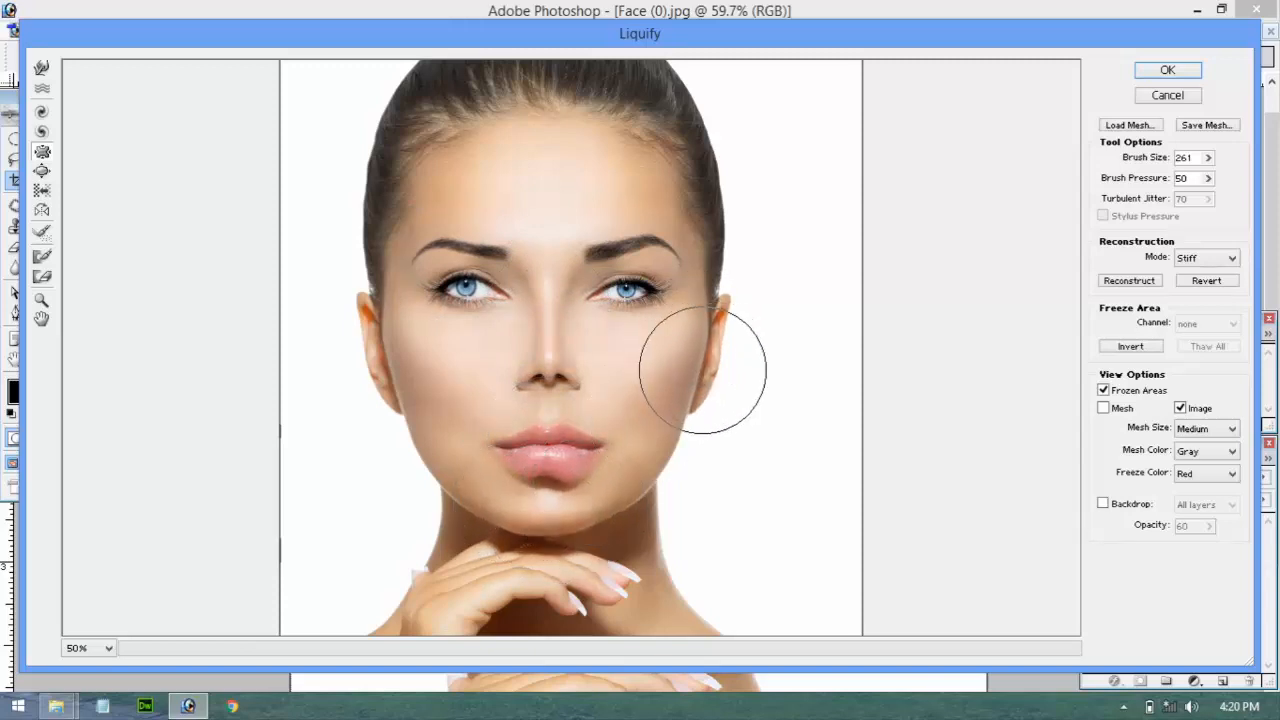
Try shrinking both ears with the Pucker tool, and revert all distortions on the face
click(703, 371)
click(386, 379)
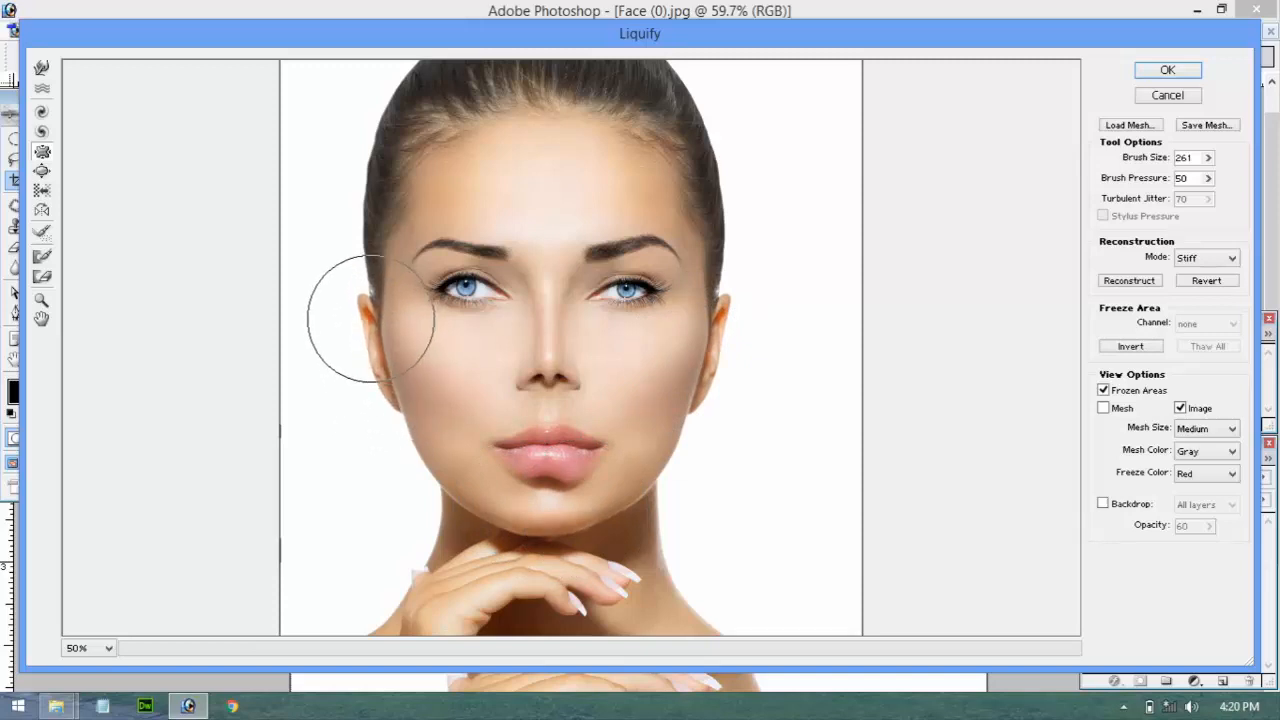
click(371, 318)
click(1207, 281)
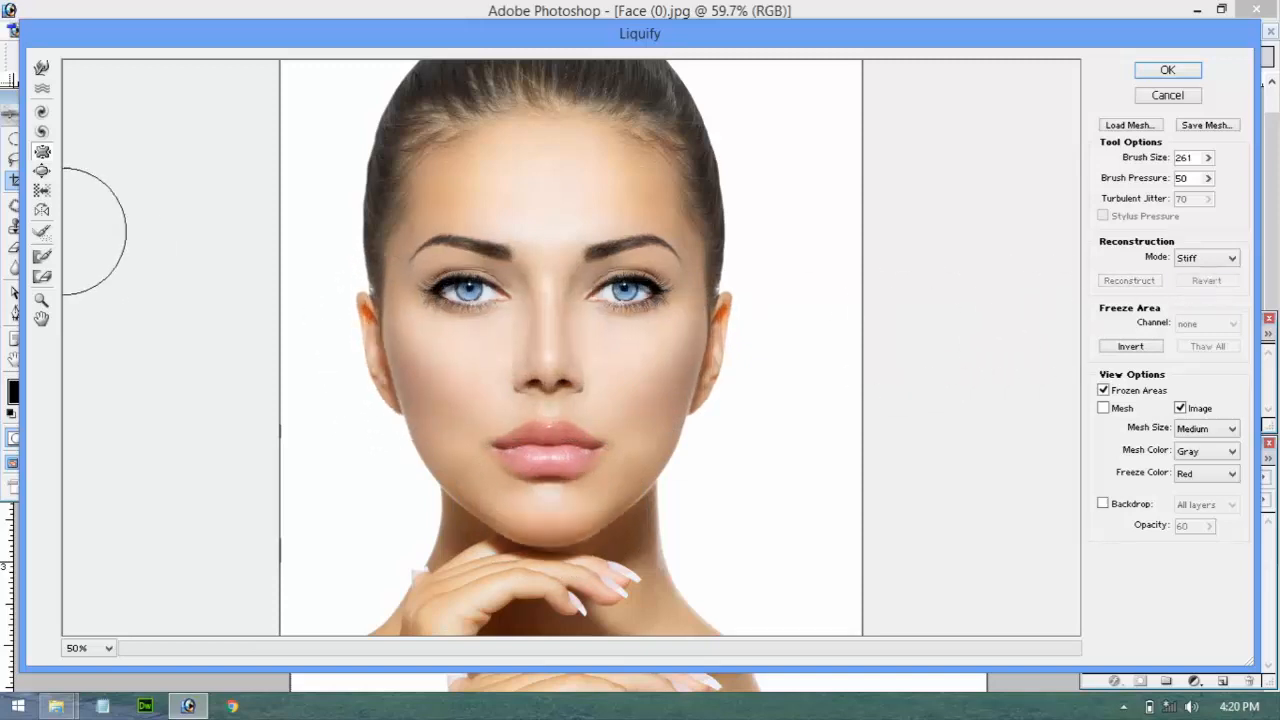
Try enlarging both eyes and the lips with the Bloat tool, and revert the image
click(42, 171)
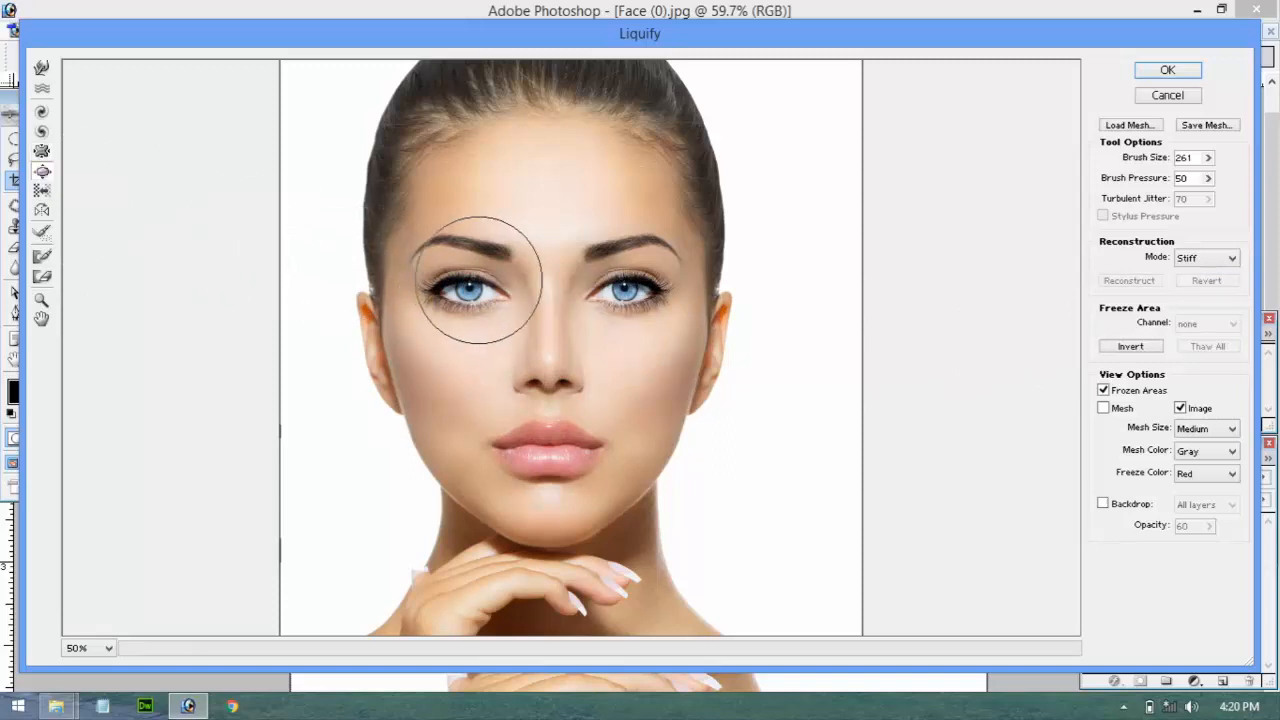
click(450, 280)
click(608, 286)
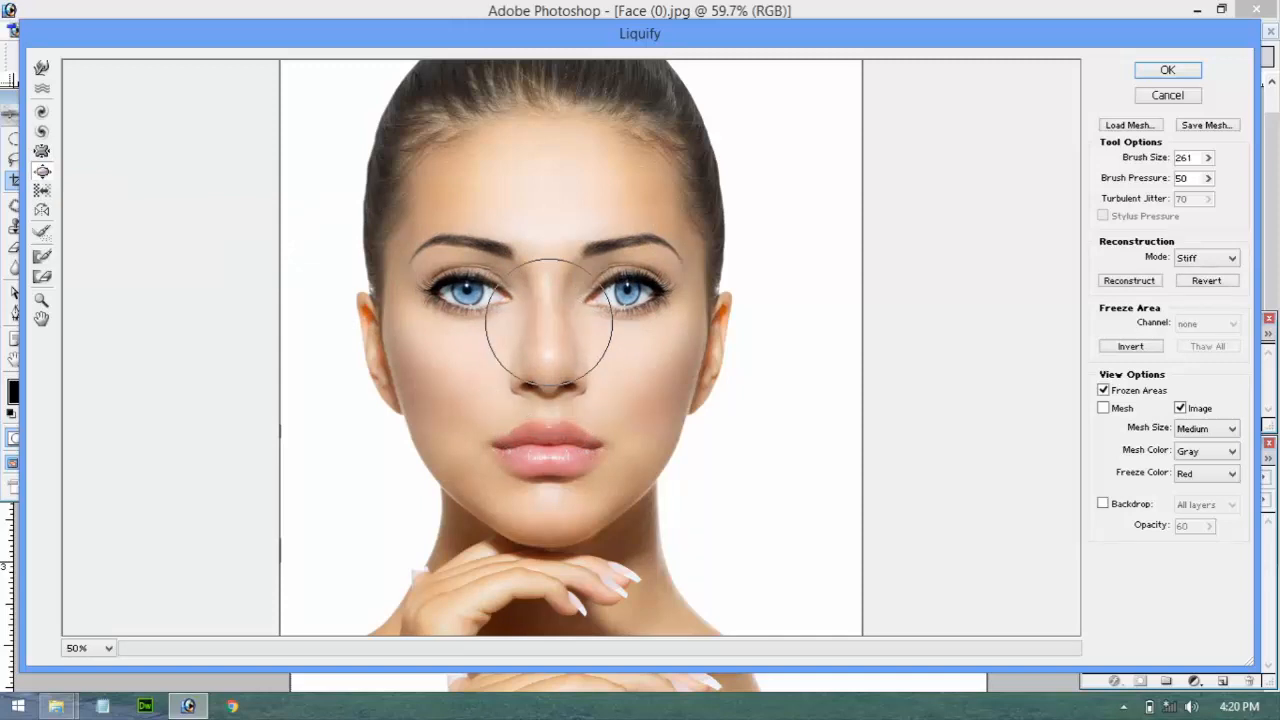
click(549, 430)
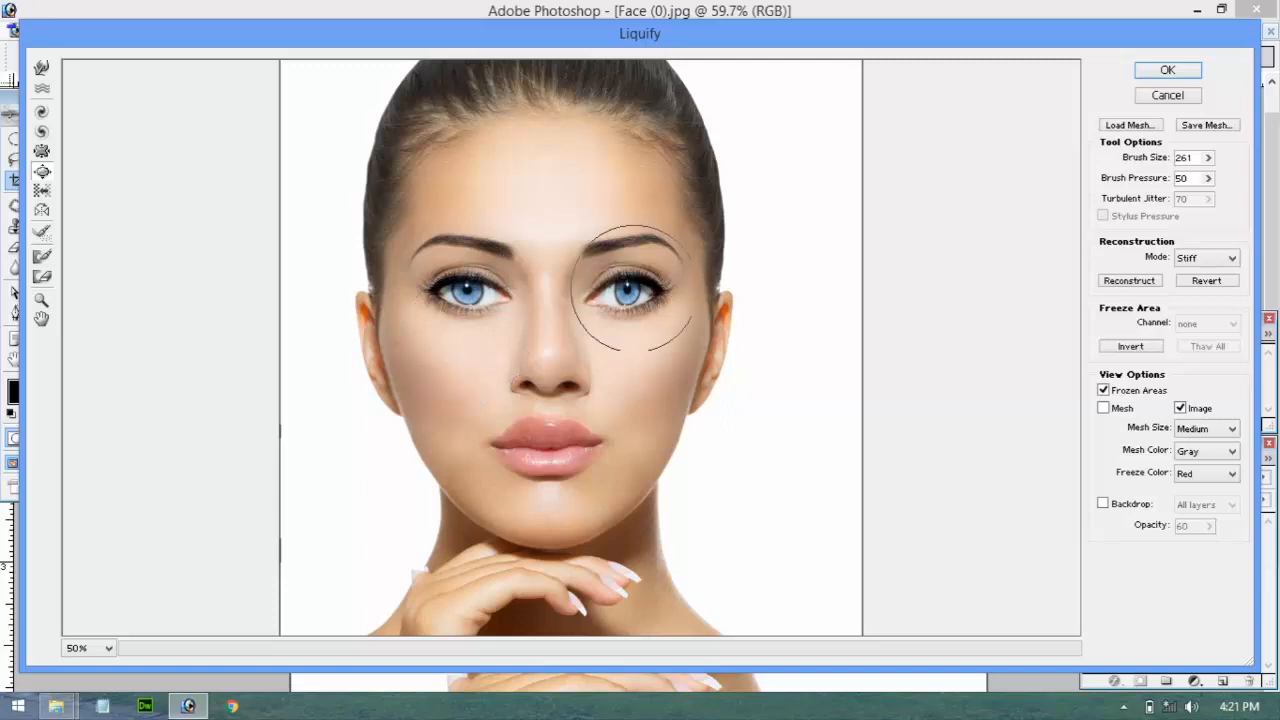
click(1224, 285)
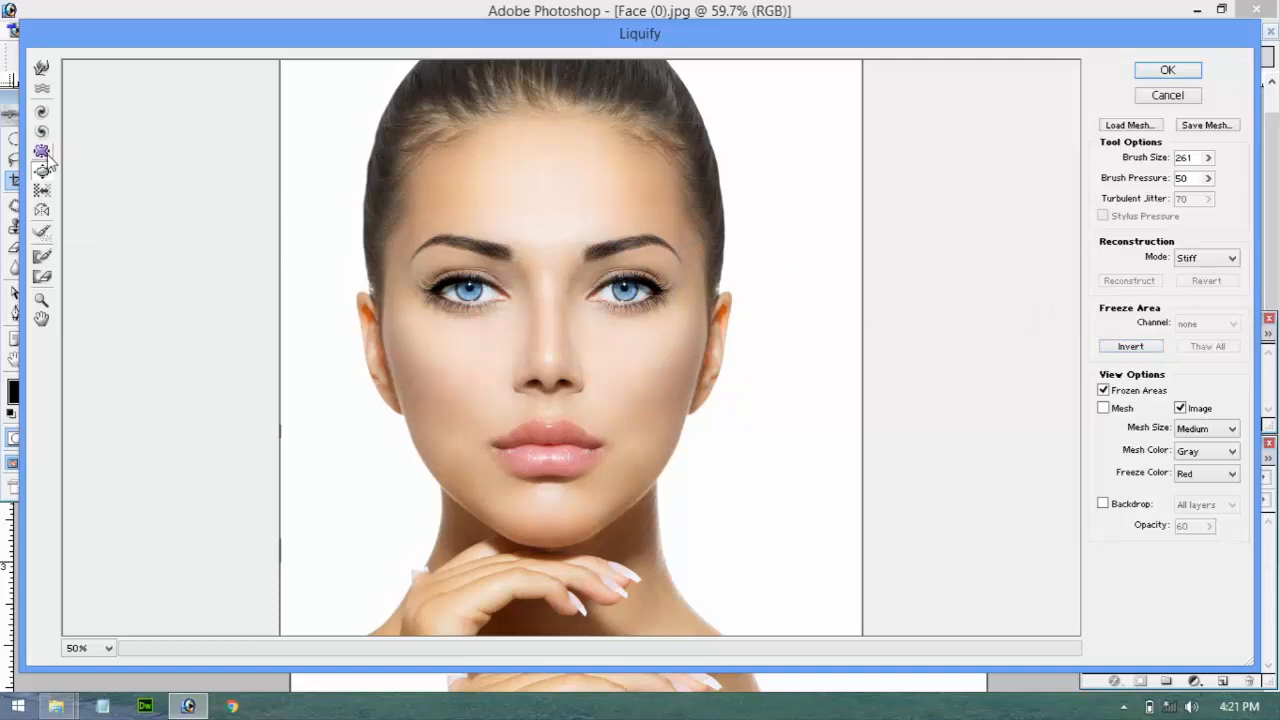
Try distorting the eyes, eyebrows, jaw, chin and hairline with the Turbulence tool, and revert the image
click(49, 87)
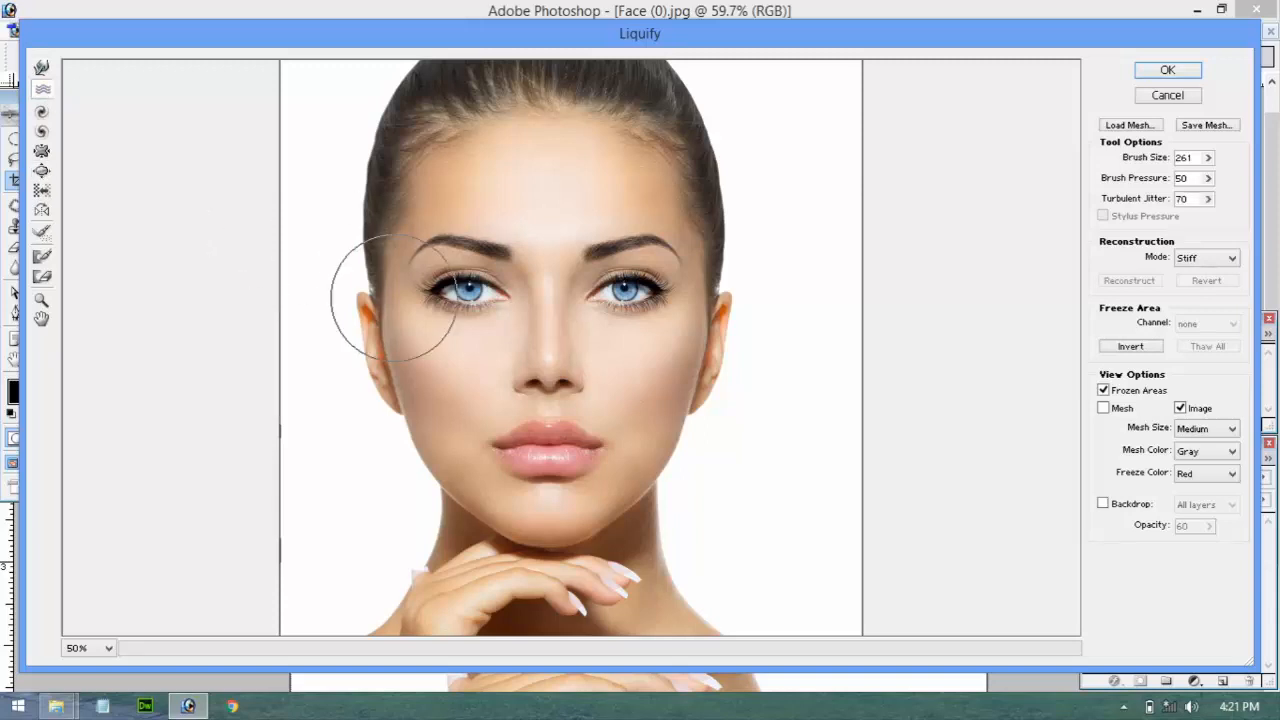
mouse_move(392, 297)
mouse_down()
mouse_move(486, 280)
mouse_move(657, 280)
mouse_move(700, 372)
mouse_up()
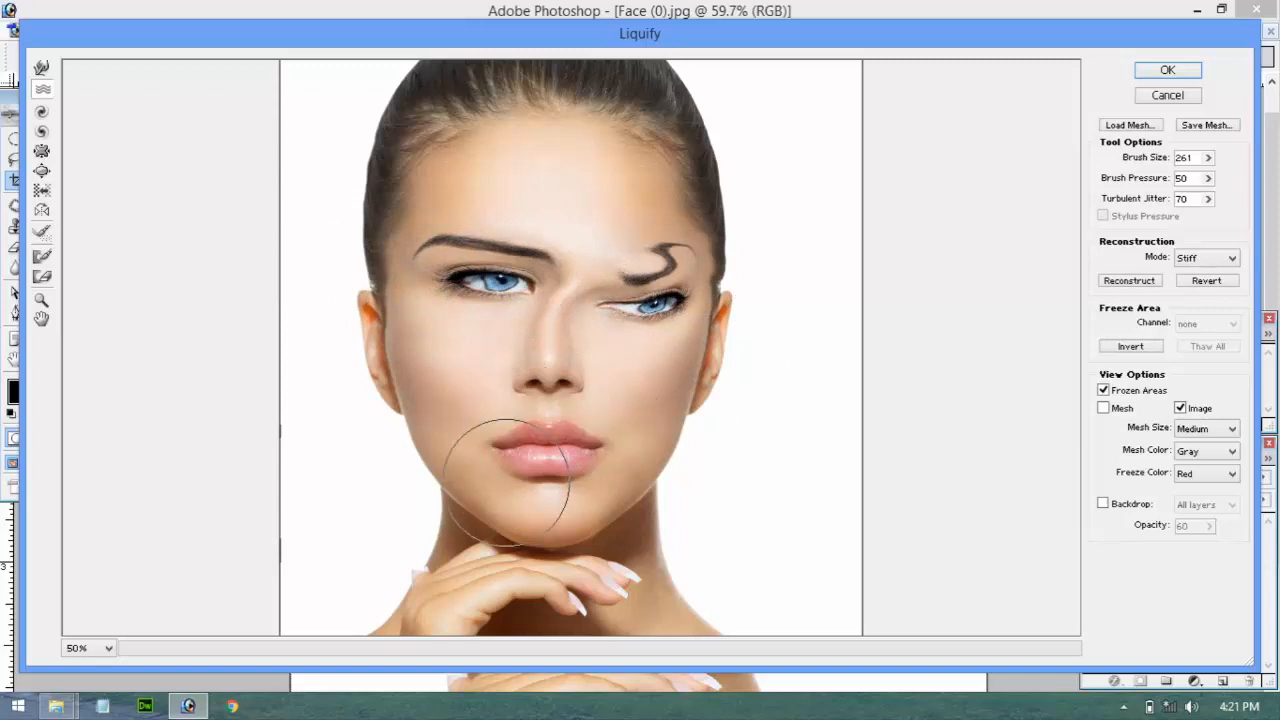
mouse_move(507, 483)
mouse_down()
mouse_move(255, 333)
mouse_move(443, 143)
mouse_move(693, 129)
mouse_up()
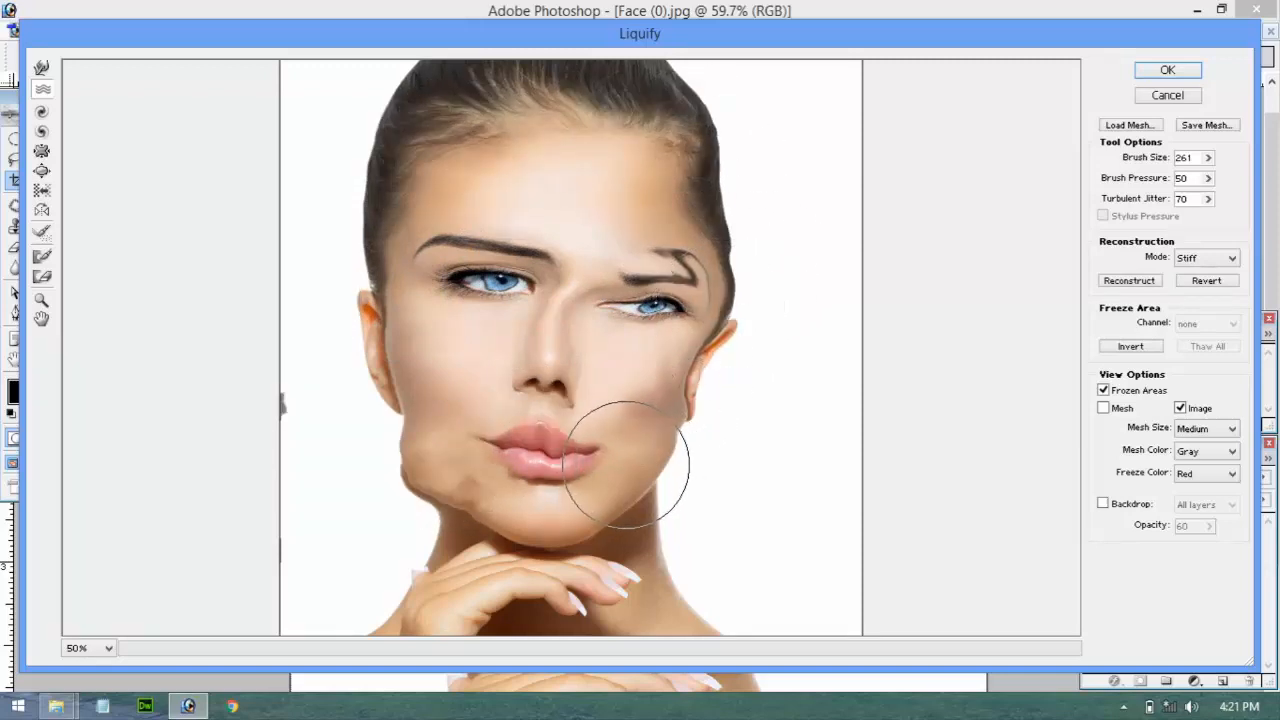
drag(626, 464, 454, 579)
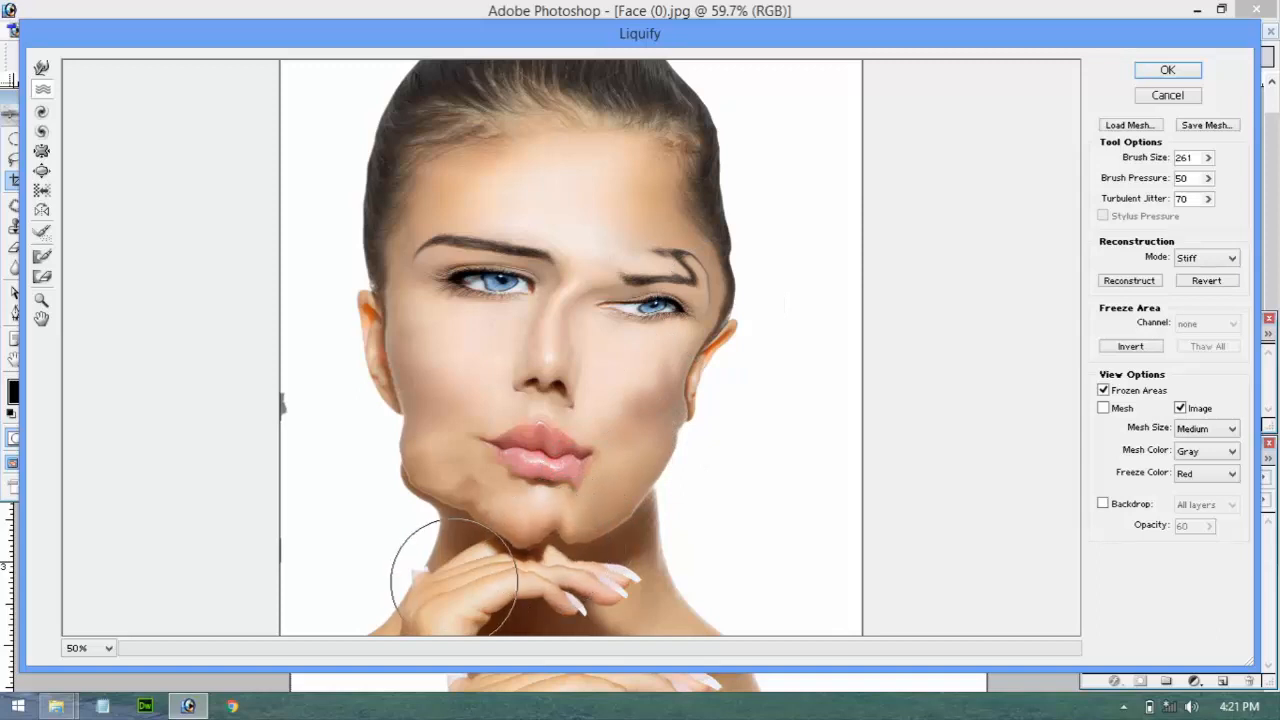
mouse_move(531, 257)
mouse_down()
mouse_move(467, 246)
mouse_move(497, 156)
mouse_move(525, 122)
mouse_move(561, 113)
mouse_move(627, 135)
mouse_move(655, 172)
mouse_up()
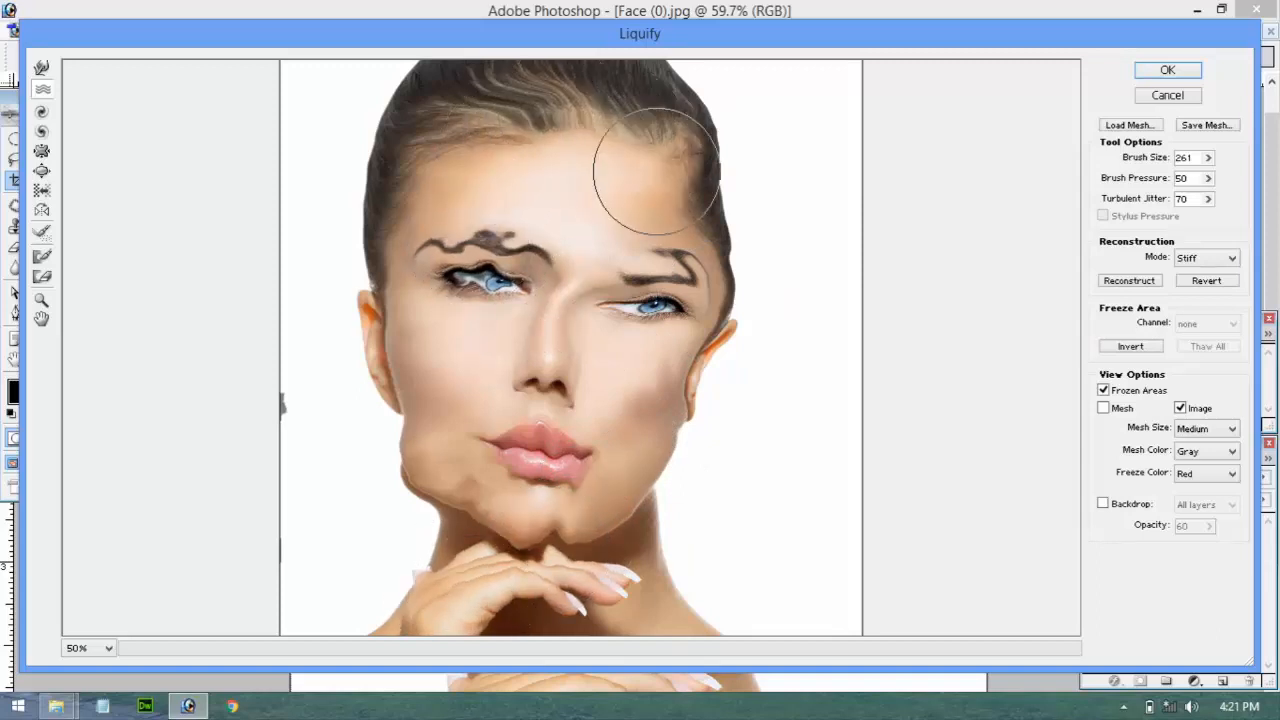
click(1205, 281)
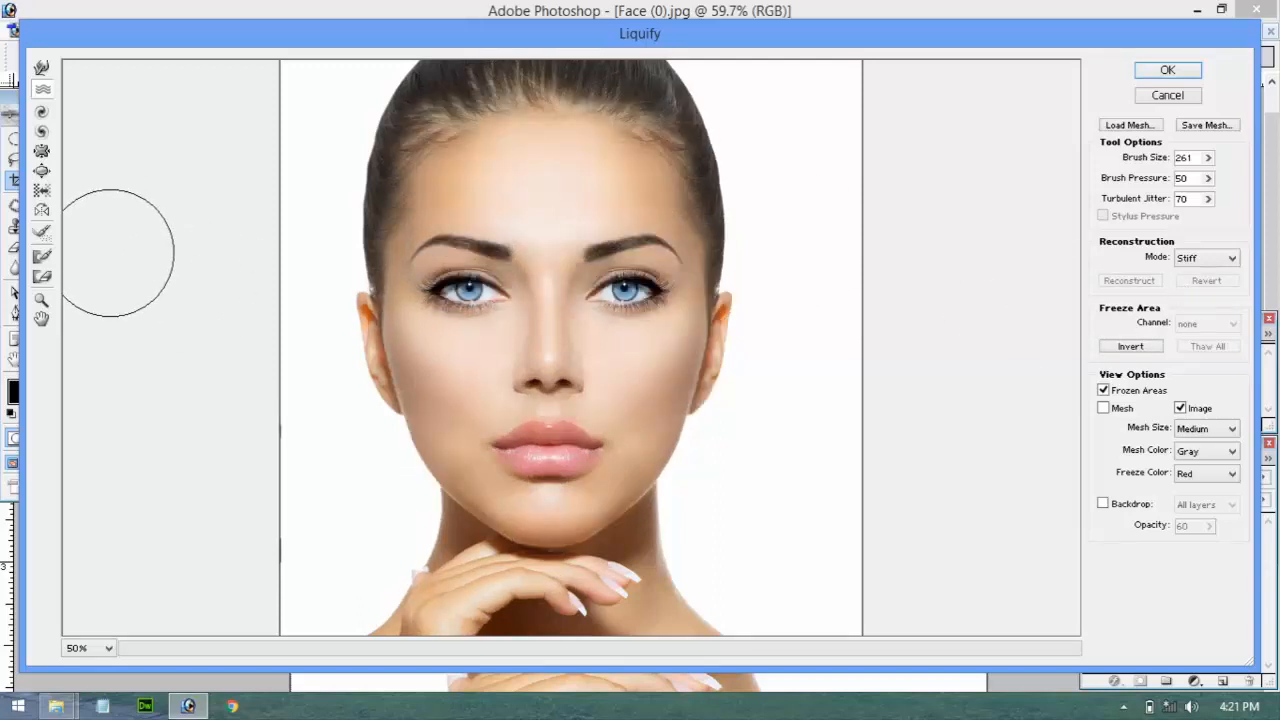
Try reshaping the side of the face with the Warp tool, and revert the image
click(38, 75)
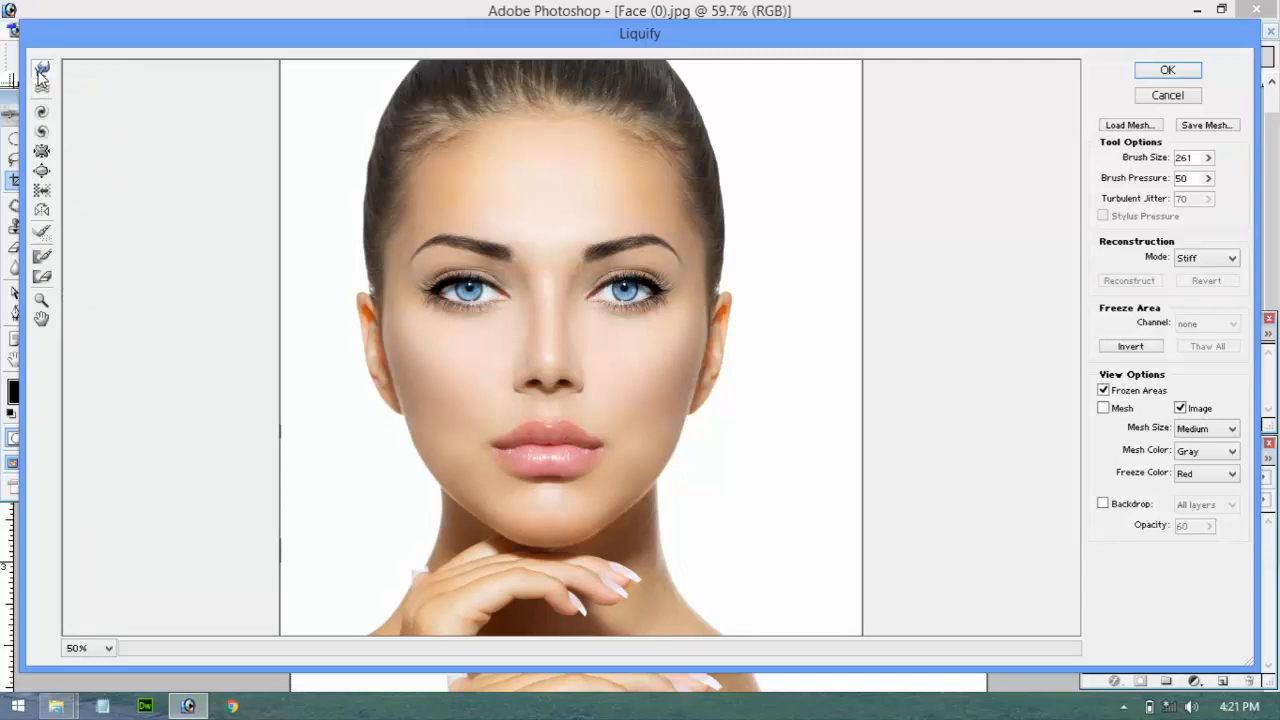
click(385, 341)
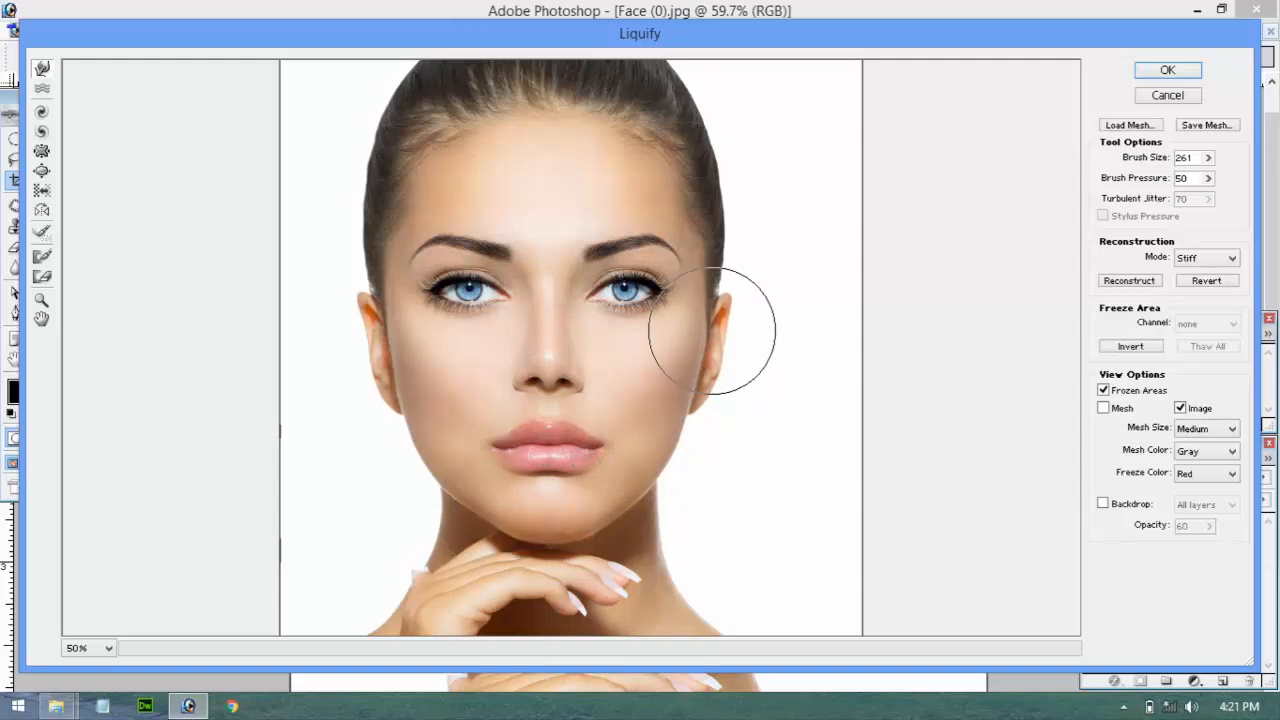
click(1186, 280)
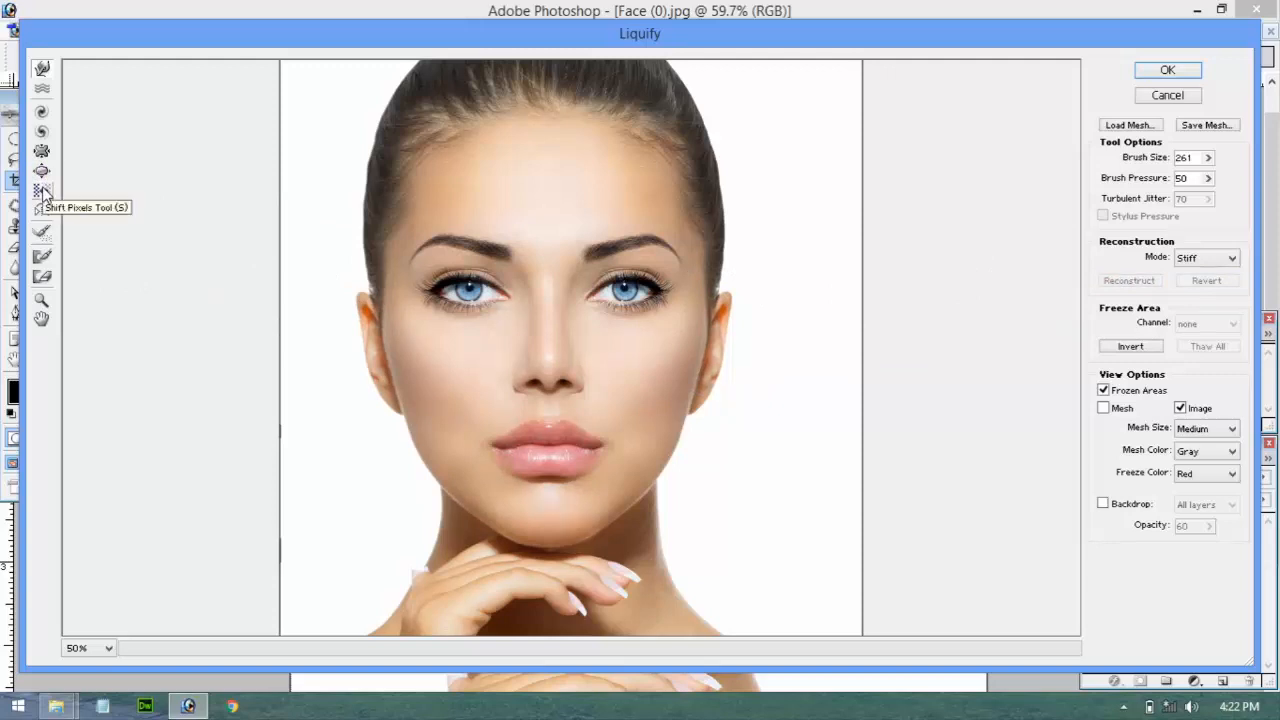
Try displacing the eyes and nose with the Shift Pixels tool, and revert the image
click(43, 192)
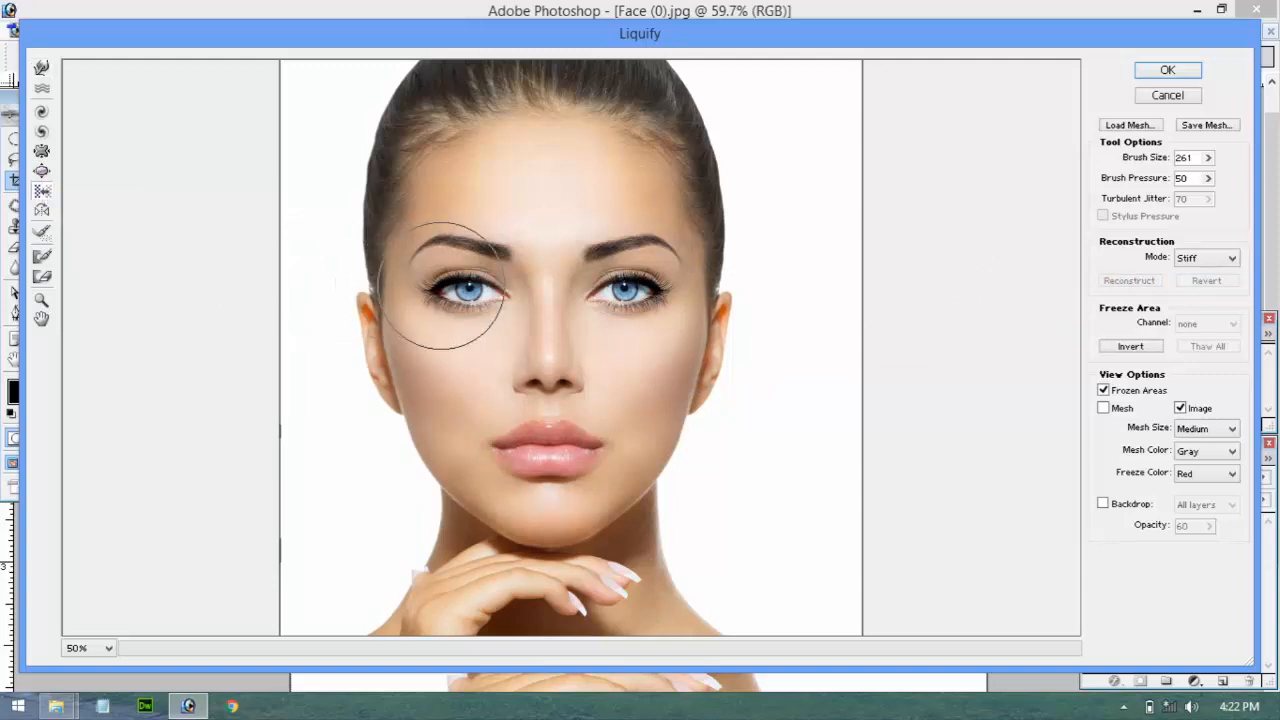
mouse_move(471, 300)
mouse_down()
mouse_move(500, 186)
mouse_move(603, 167)
mouse_move(575, 170)
mouse_move(625, 285)
mouse_move(525, 336)
mouse_up()
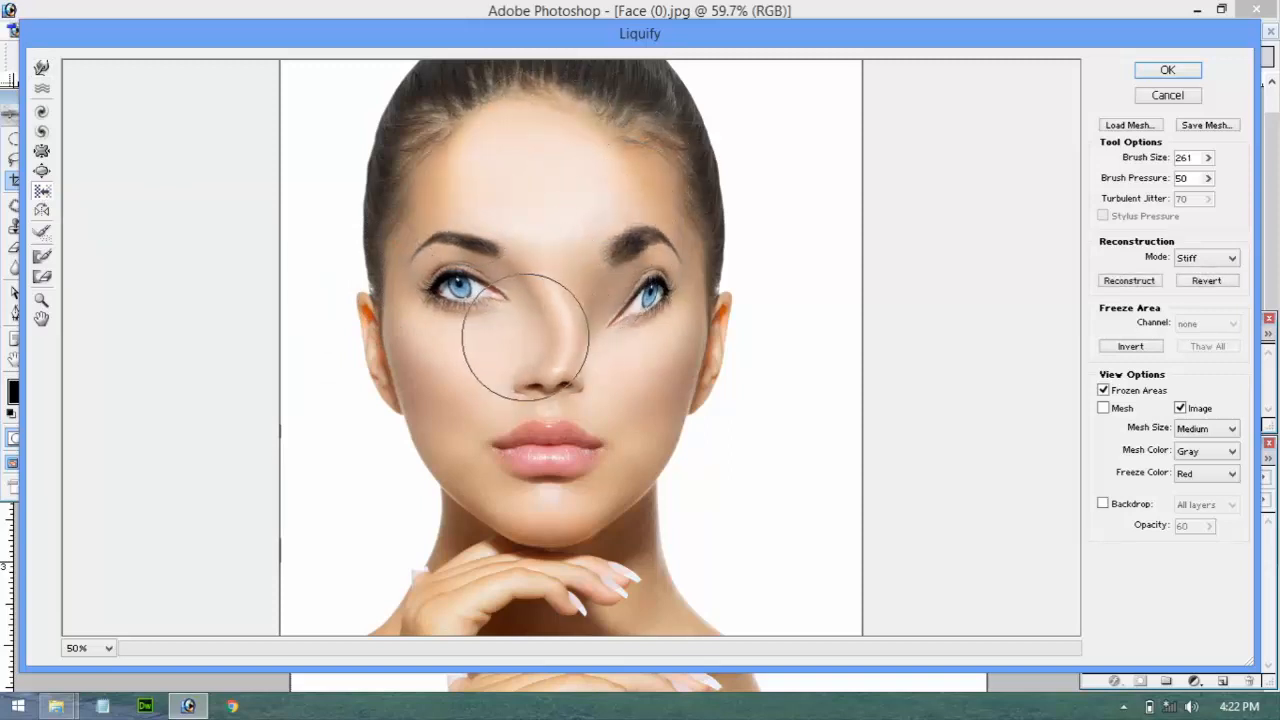
click(1184, 283)
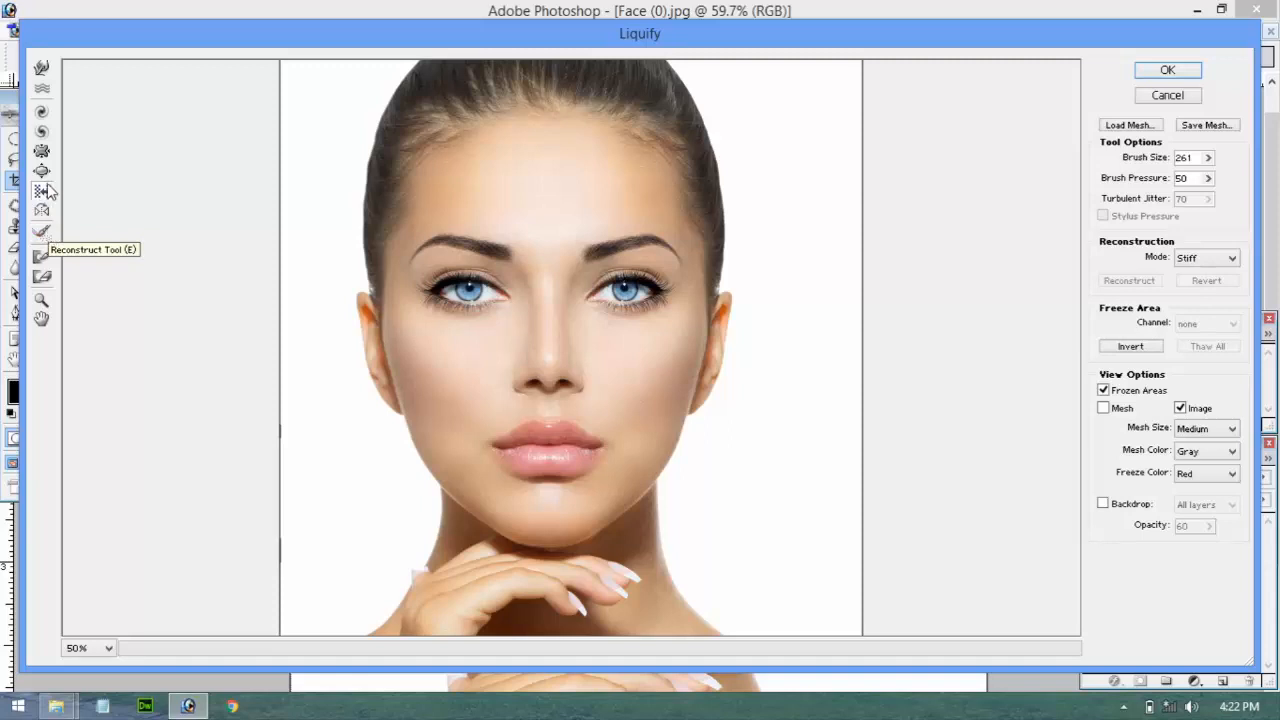
Twirl the photo's right eye clockwise and its left eye counterclockwise, pucker the nose and bloat the lips
click(42, 111)
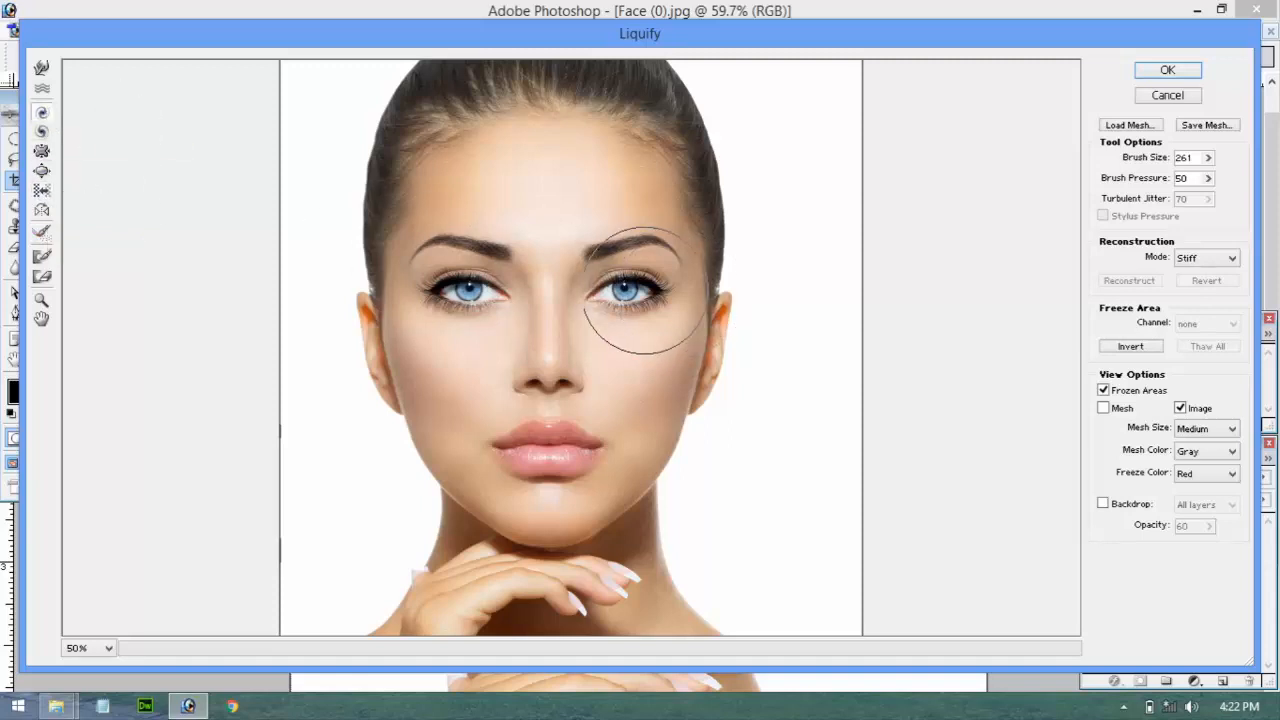
drag(643, 290, 637, 302)
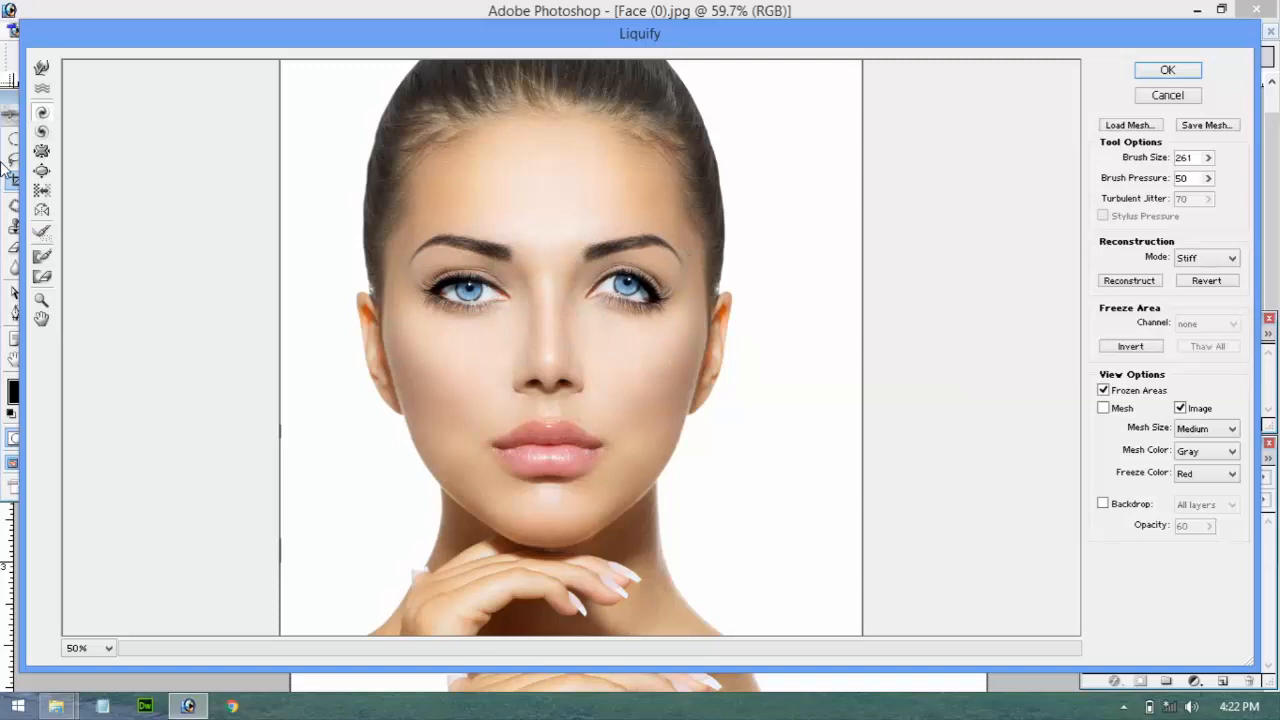
click(42, 133)
drag(460, 297, 460, 298)
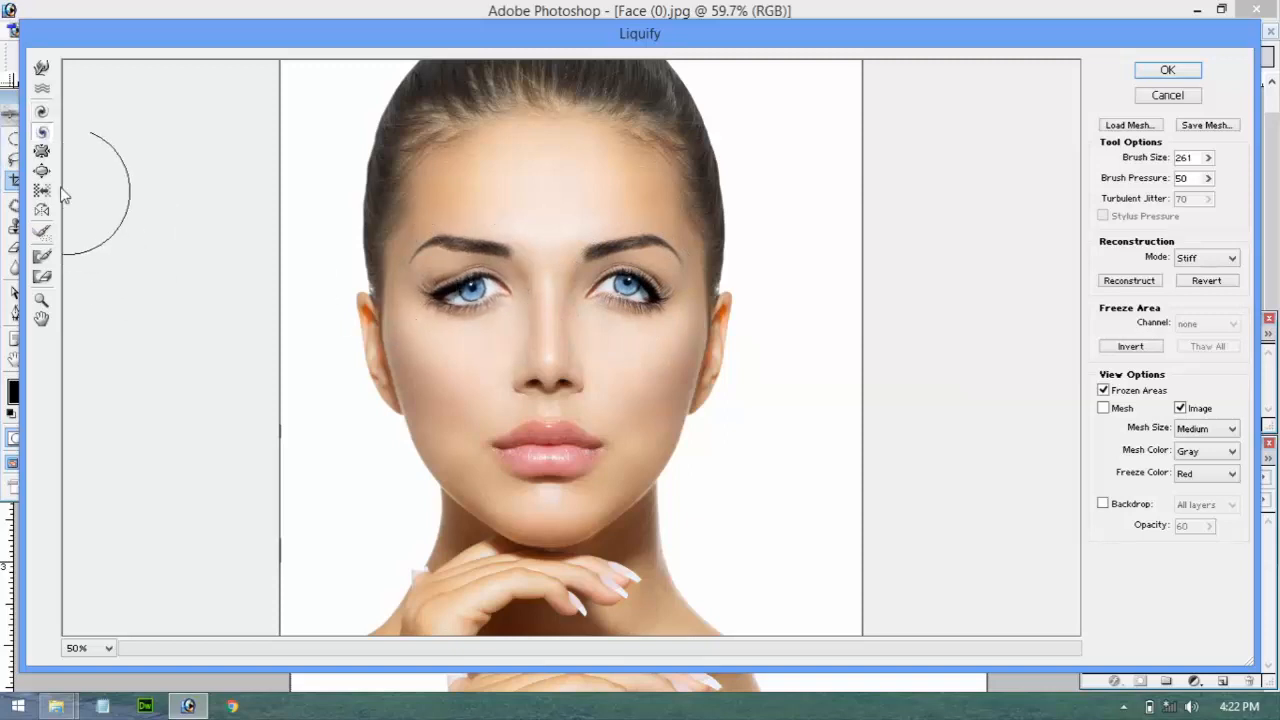
click(42, 152)
drag(540, 362, 545, 325)
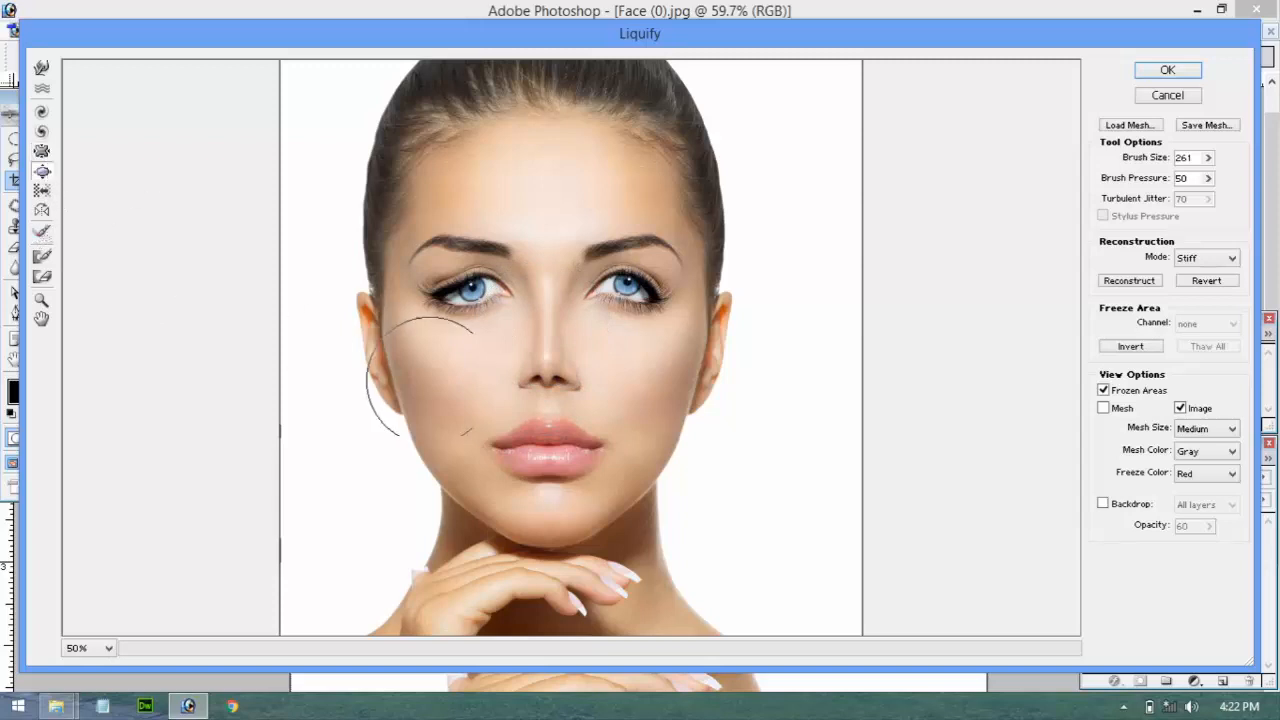
drag(543, 434, 545, 441)
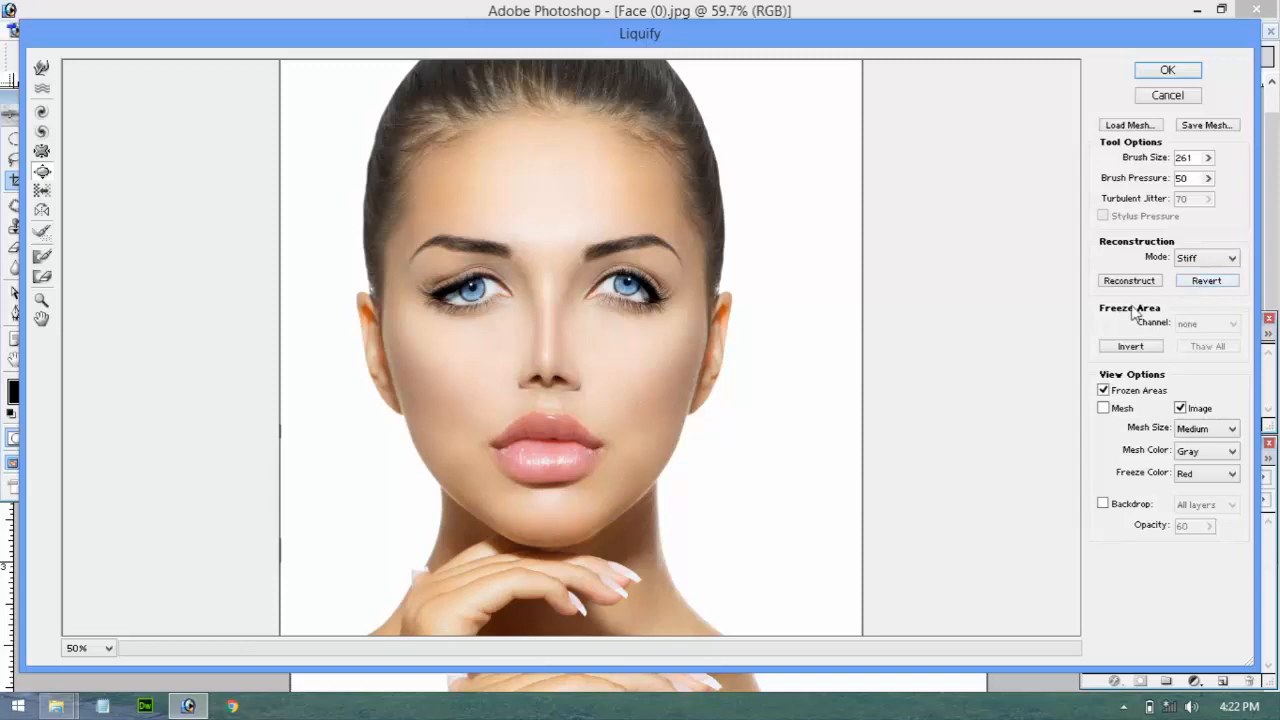
Restore the eyes and lips with the Reconstruct tool, and reduce the brush size to 162
click(41, 234)
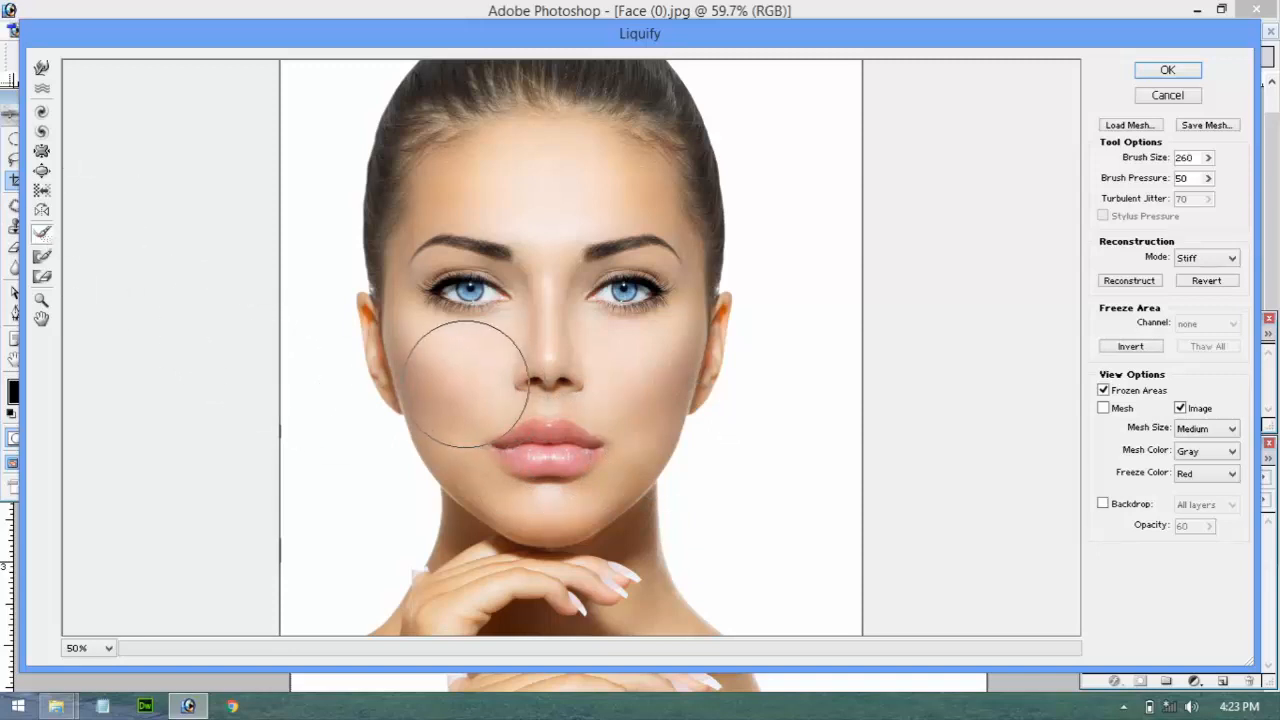
key(bracketleft)
key(bracketleft)
key(bracketleft)
key(bracketleft)
key(bracketleft)
key(bracketleft)
key(bracketleft)
key(bracketleft)
key(bracketleft)
key(bracketleft)
key(bracketleft)
key(bracketleft)
key(bracketleft)
key(bracketleft)
key(bracketleft)
key(bracketleft)
key(bracketleft)
key(bracketleft)
key(bracketleft)
key(bracketleft)
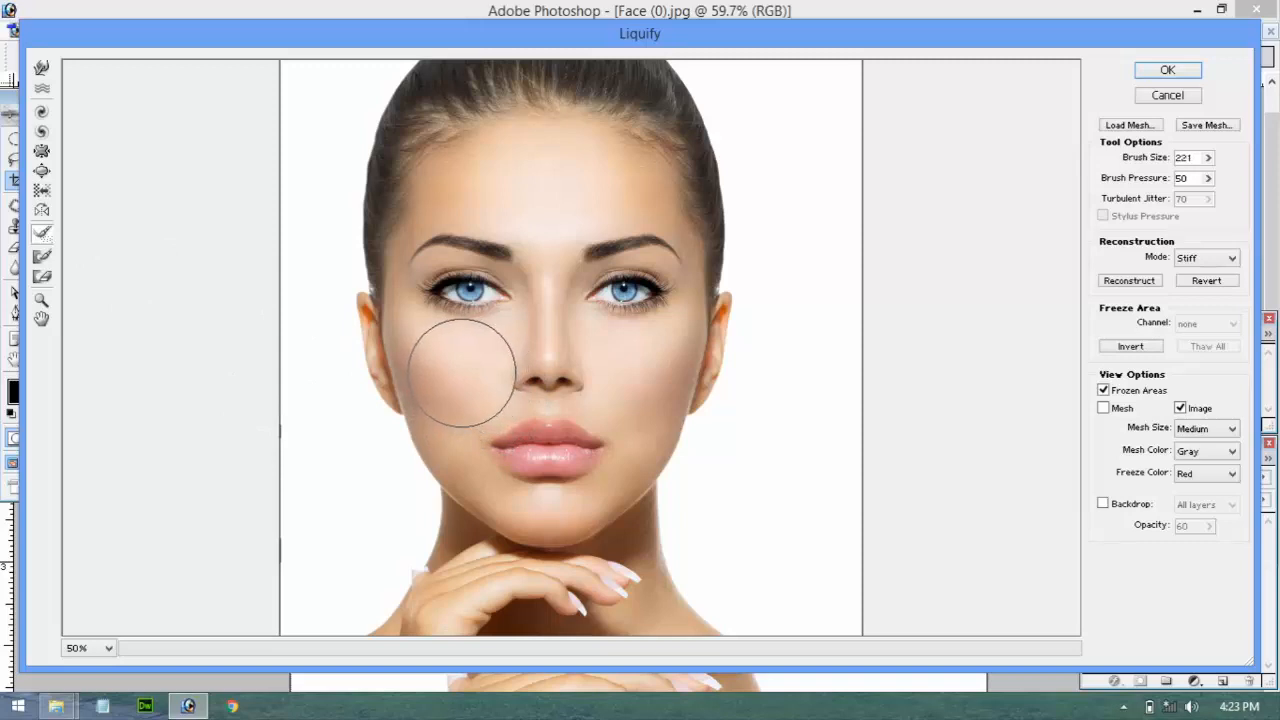
key(bracketleft)
key(bracketleft)
key(bracketleft)
key(bracketleft)
key(bracketleft)
key(bracketleft)
key(bracketleft)
key(bracketleft)
key(bracketleft)
key(bracketleft)
key(bracketleft)
key(bracketleft)
key(bracketleft)
key(bracketleft)
key(bracketleft)
key(bracketleft)
key(bracketleft)
key(bracketleft)
key(bracketleft)
key(bracketleft)
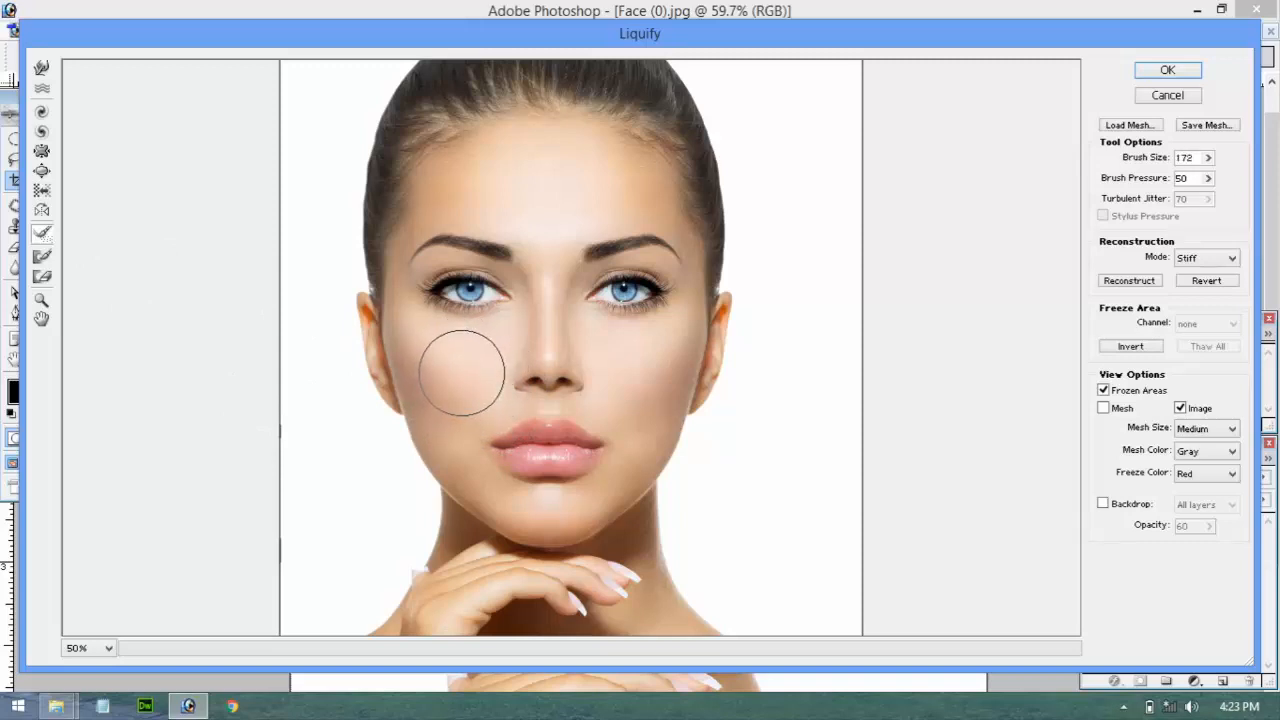
key(bracketleft)
key(bracketleft)
key(bracketleft)
key(bracketleft)
key(bracketleft)
key(bracketleft)
key(bracketleft)
key(bracketleft)
key(bracketleft)
key(bracketleft)
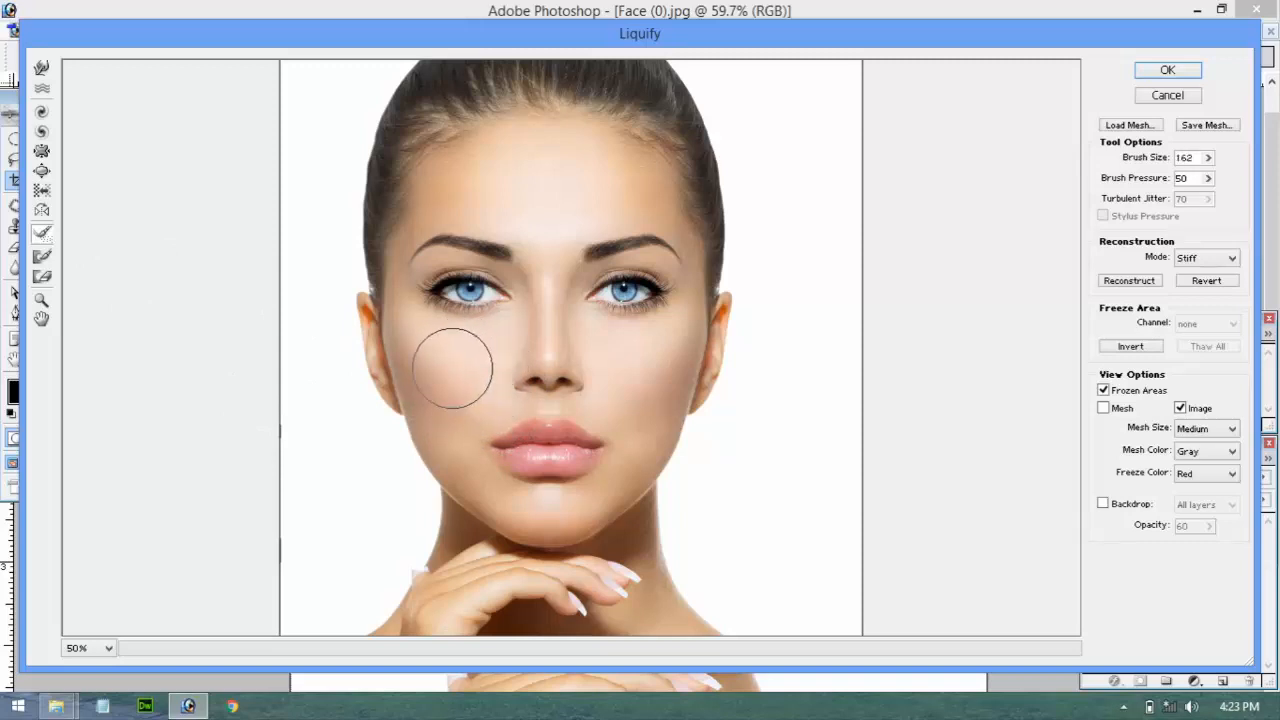
Freeze the forehead, cheeks, chin and nose bridge, and enlarge the unfrozen eye on the photo's left with Bloat at brush size 125
click(42, 259)
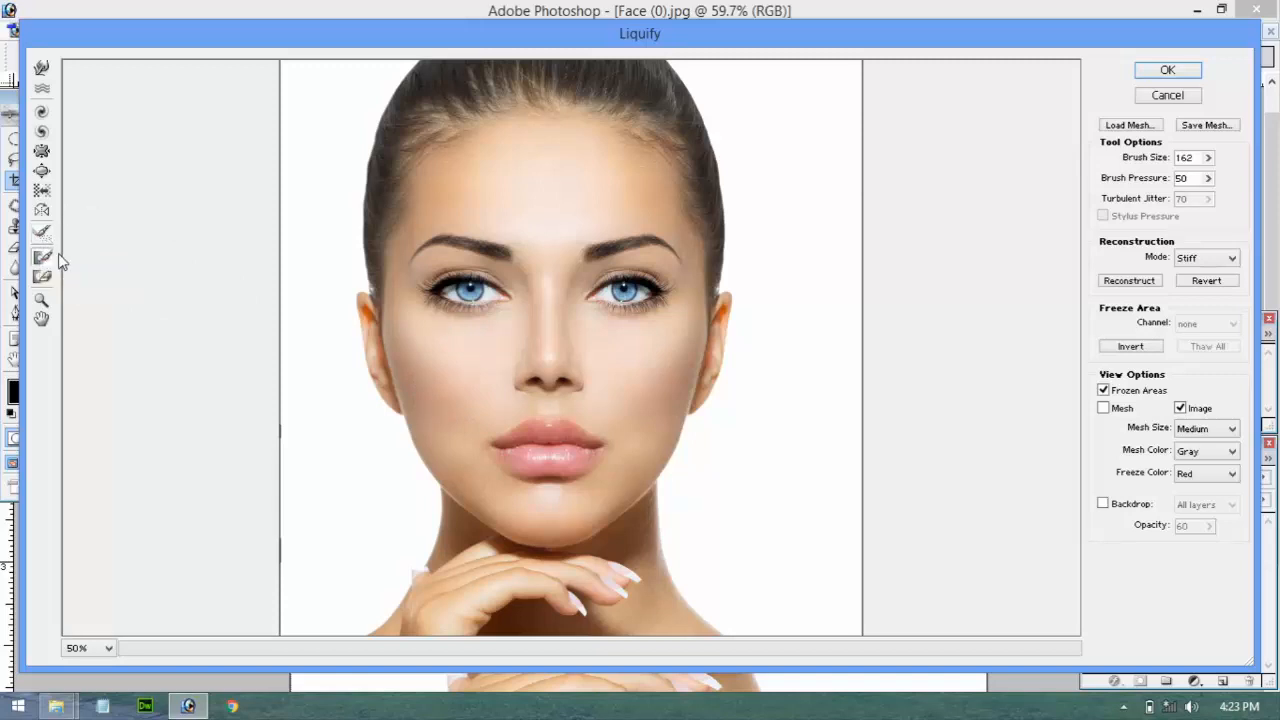
mouse_move(512, 200)
mouse_down()
mouse_move(442, 197)
mouse_move(395, 214)
mouse_move(358, 252)
mouse_move(358, 280)
mouse_move(382, 337)
mouse_move(449, 359)
mouse_move(478, 351)
mouse_move(479, 370)
mouse_move(430, 435)
mouse_move(476, 510)
mouse_move(546, 530)
mouse_move(614, 495)
mouse_move(658, 440)
mouse_move(664, 400)
mouse_move(625, 389)
mouse_move(613, 368)
mouse_move(620, 355)
mouse_move(665, 355)
mouse_move(692, 258)
mouse_move(680, 222)
mouse_move(642, 200)
mouse_move(587, 192)
mouse_move(556, 219)
mouse_move(580, 194)
mouse_move(595, 194)
mouse_move(570, 232)
mouse_up()
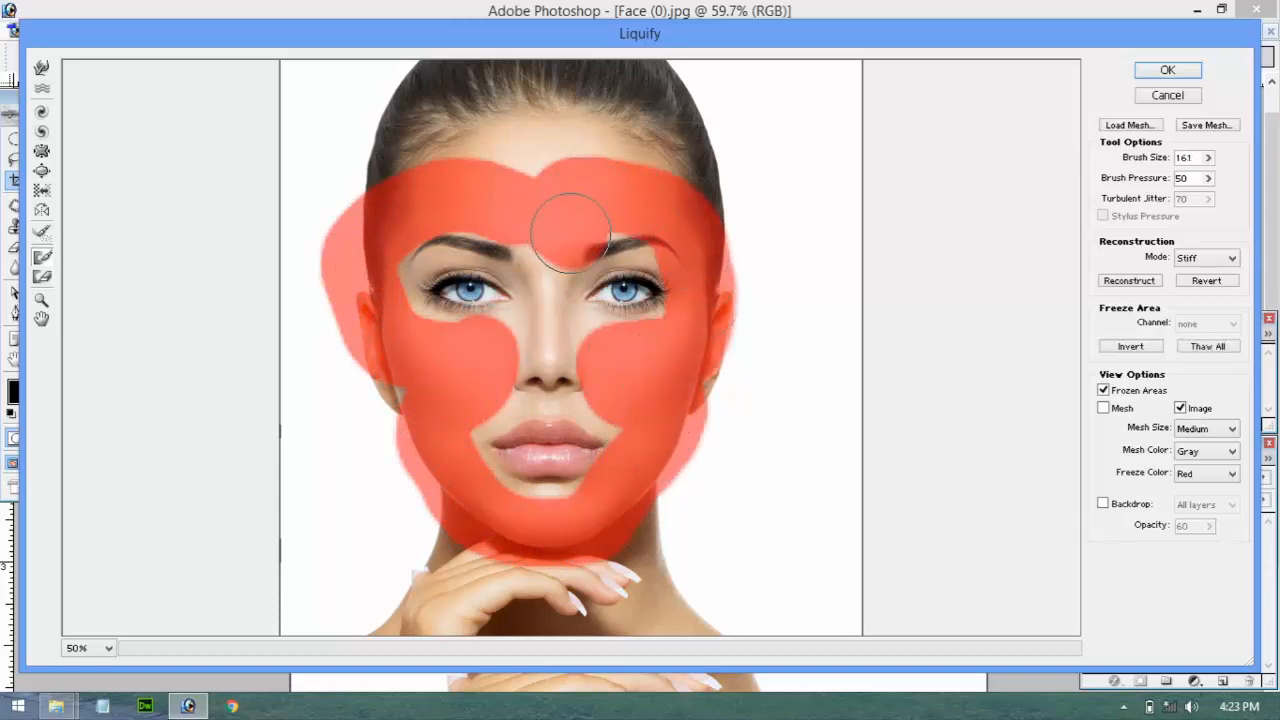
key(bracketleft)
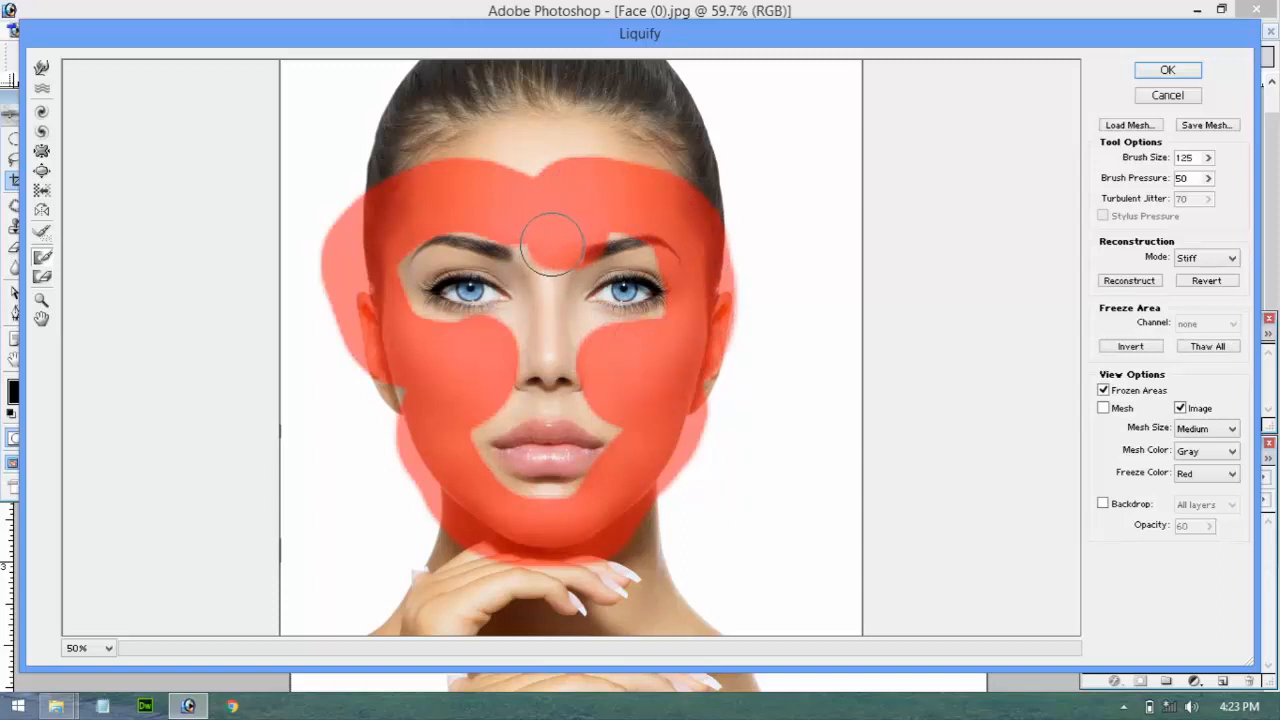
drag(551, 243, 551, 322)
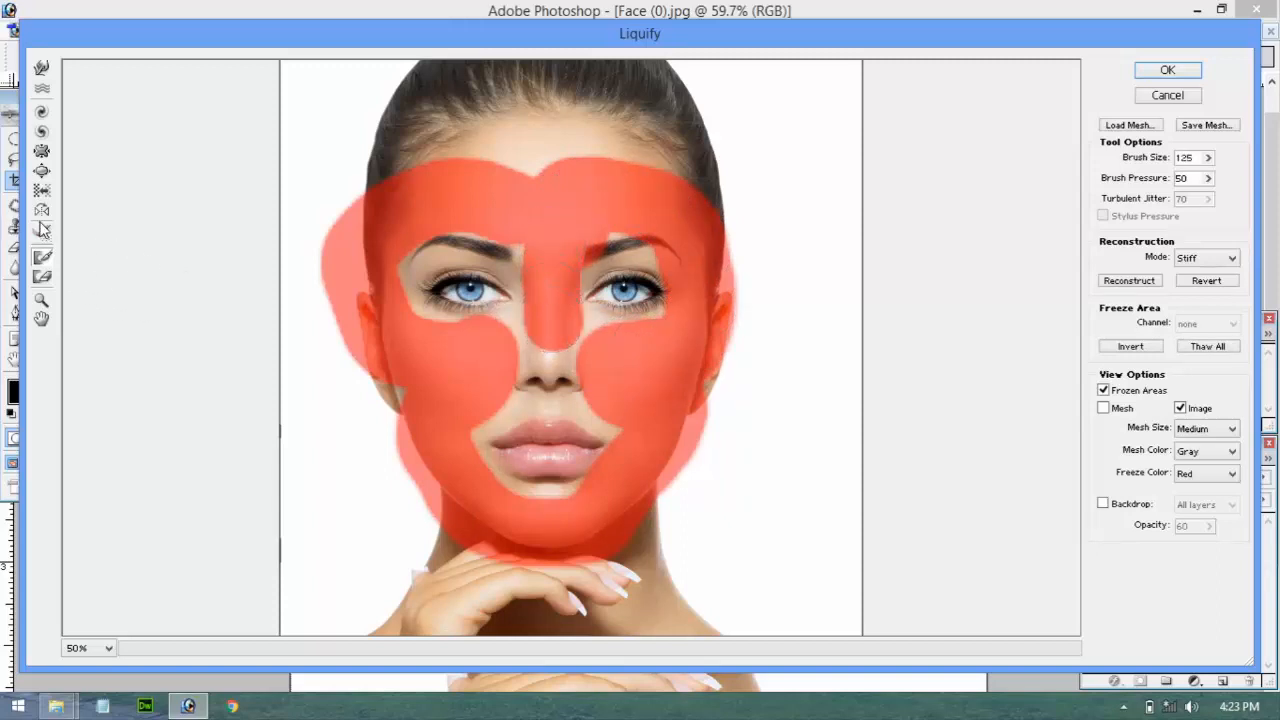
click(44, 171)
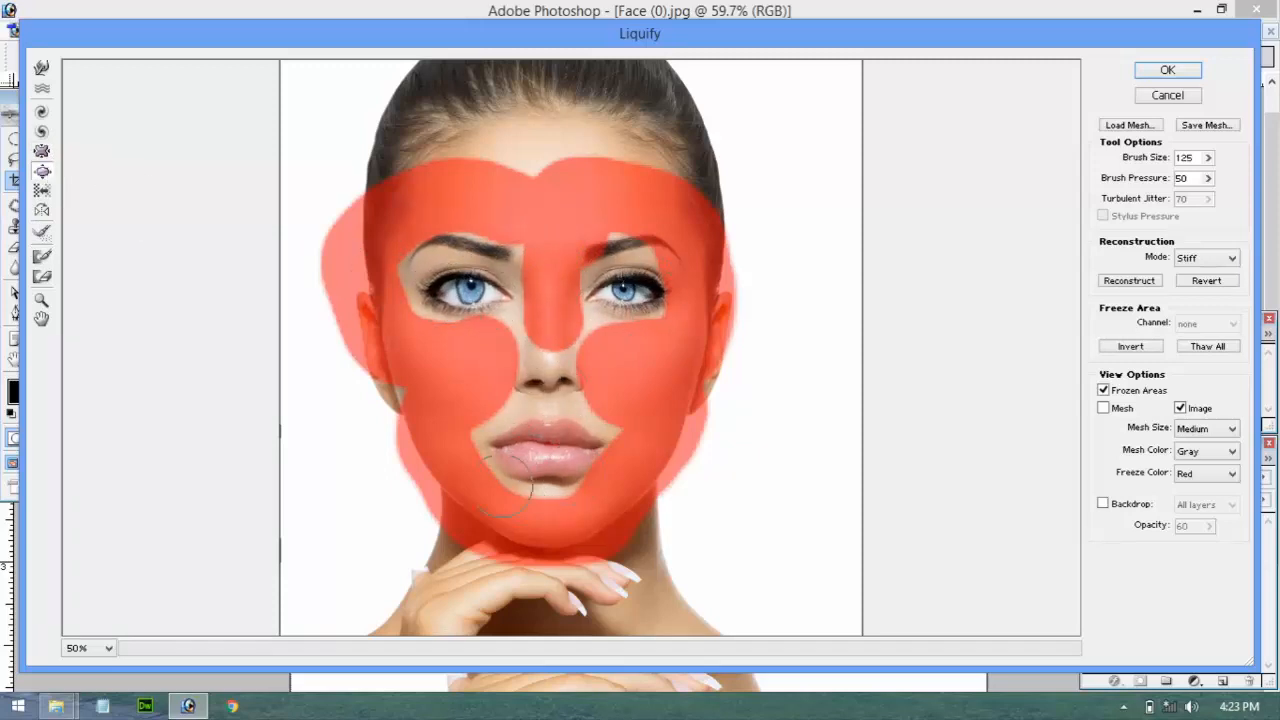
Thaw the frozen mask that spills beyond the face outline, over the ears and below the chin
click(43, 282)
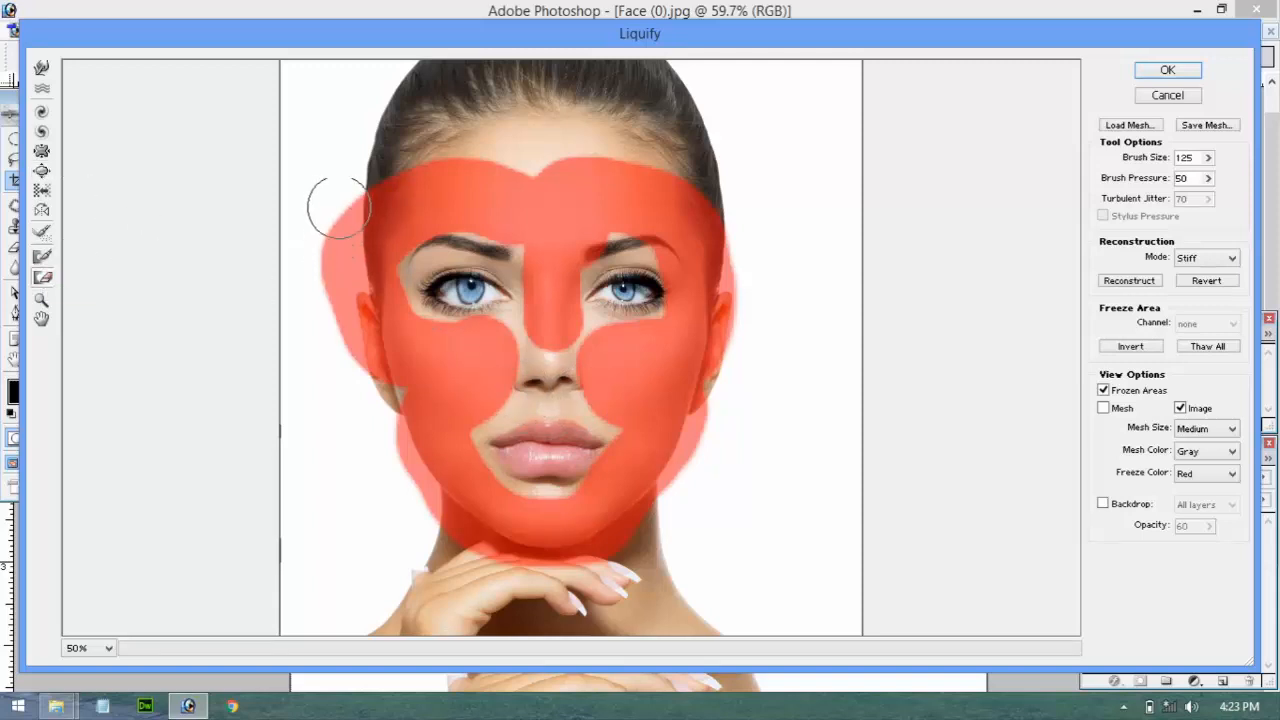
mouse_move(336, 206)
mouse_down()
mouse_move(348, 373)
mouse_move(383, 486)
mouse_move(403, 486)
mouse_move(357, 380)
mouse_move(354, 265)
mouse_move(395, 175)
mouse_move(580, 134)
mouse_move(740, 183)
mouse_move(752, 298)
mouse_move(687, 513)
mouse_up()
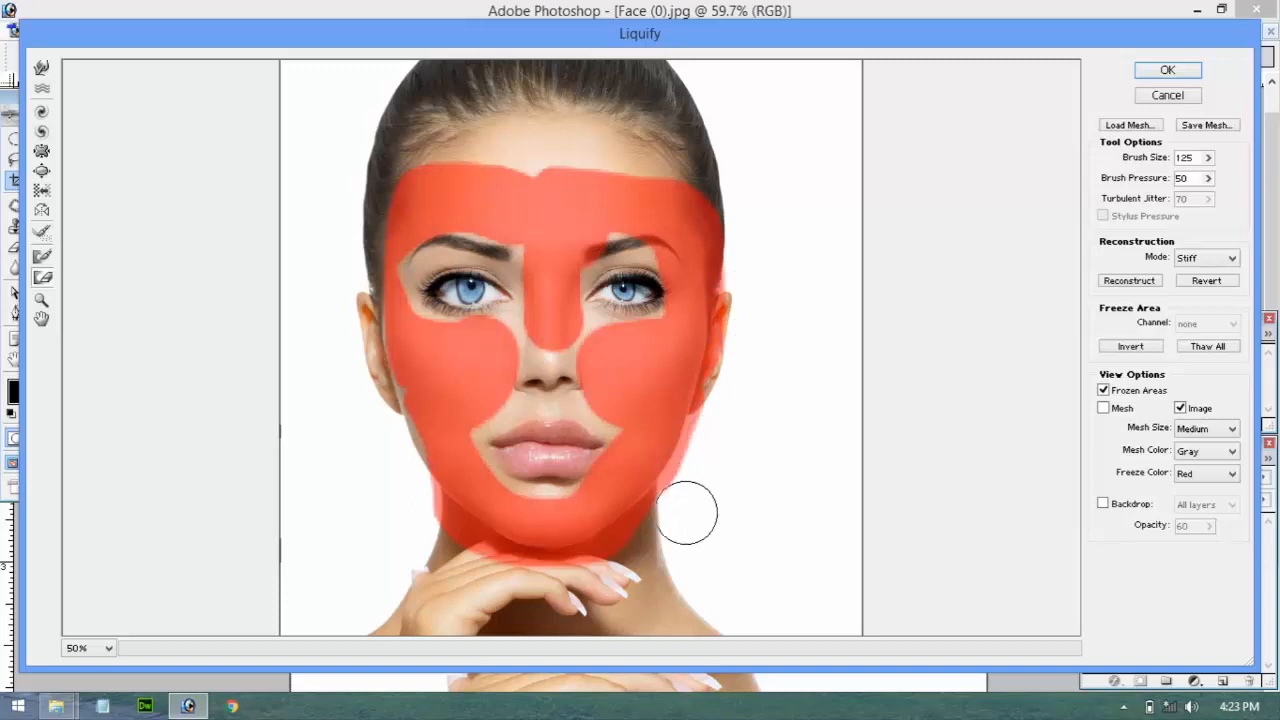
mouse_move(615, 555)
mouse_down()
mouse_move(535, 568)
mouse_move(441, 556)
mouse_move(420, 538)
mouse_up()
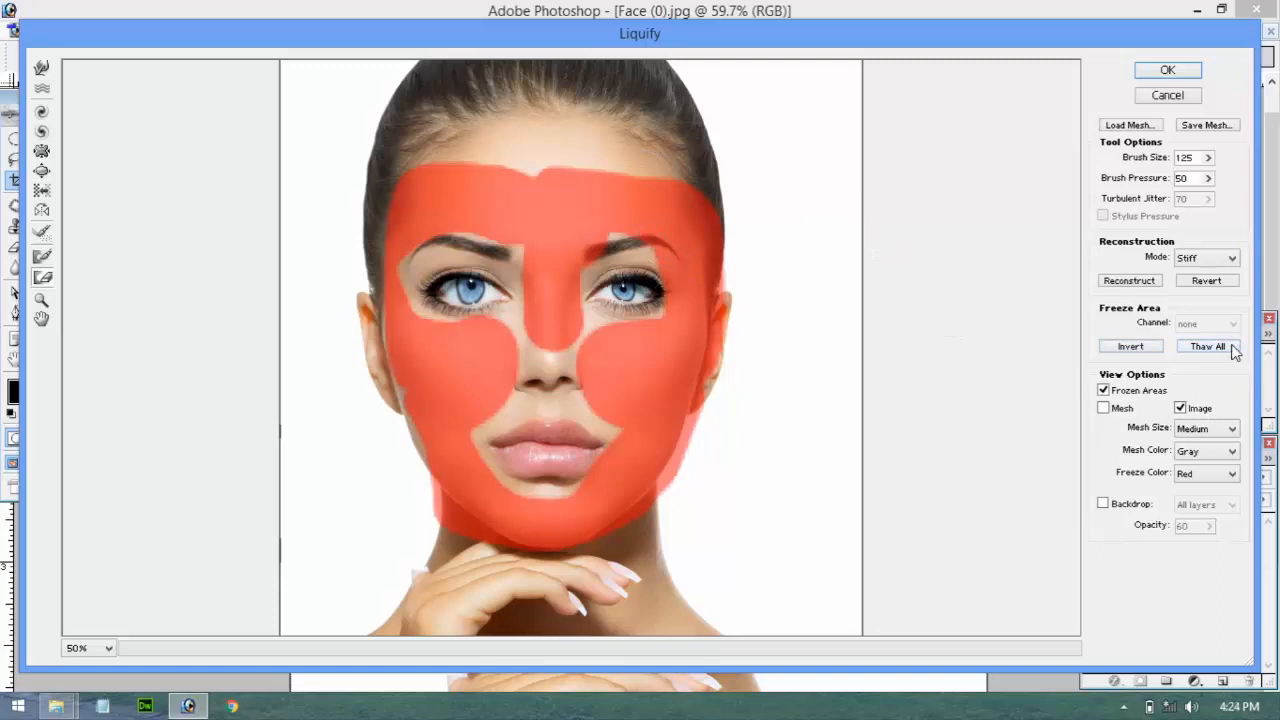
Invert the frozen areas of the face and magnify the eye region to 200% with the Zoom tool
click(1131, 347)
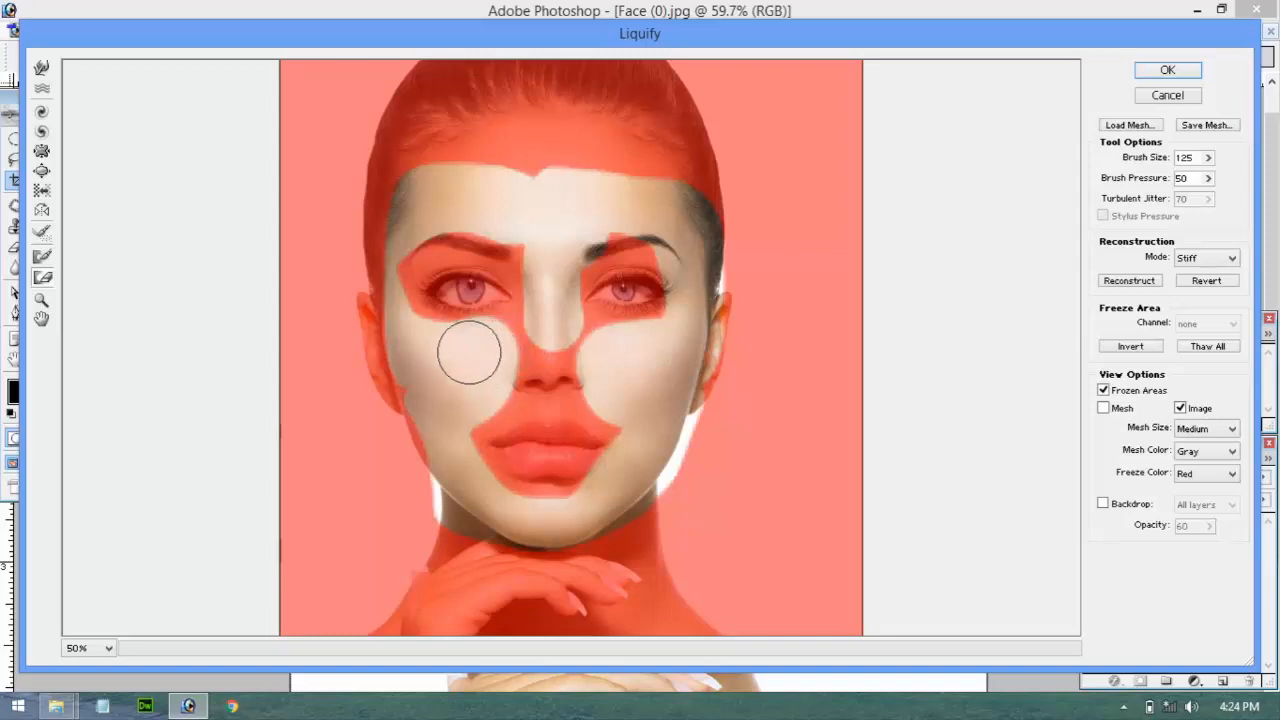
click(42, 300)
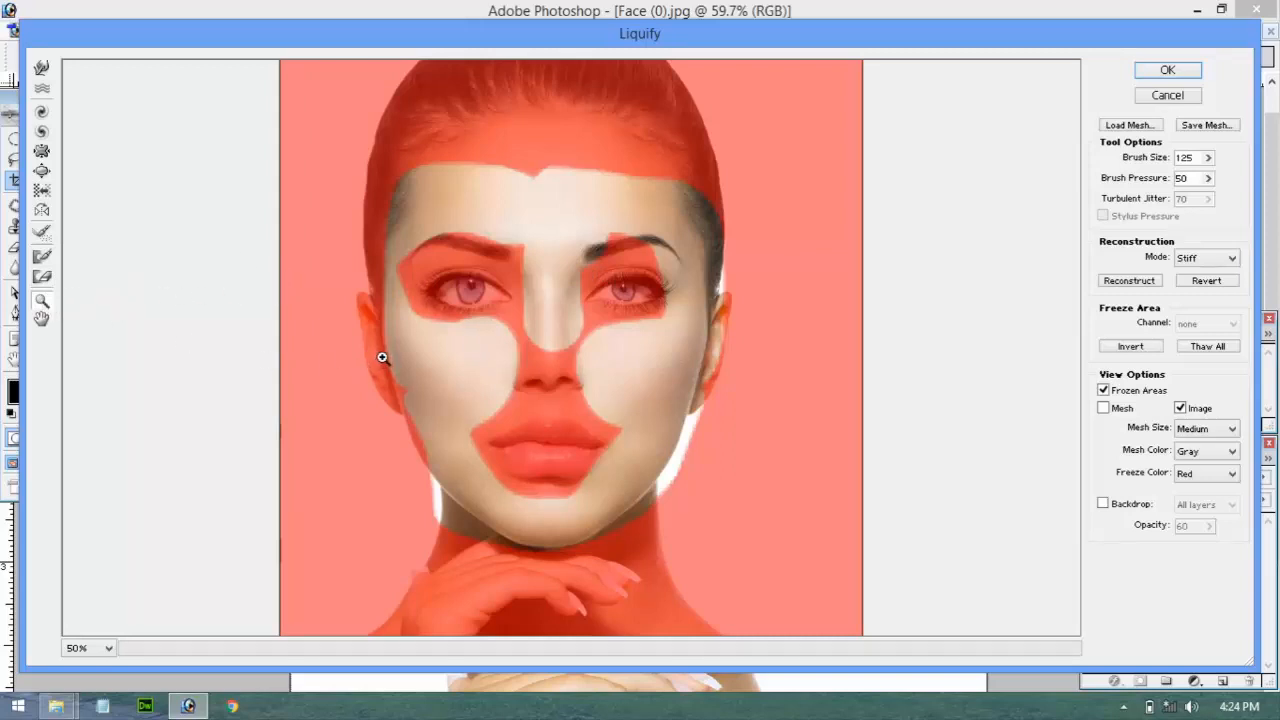
click(469, 247)
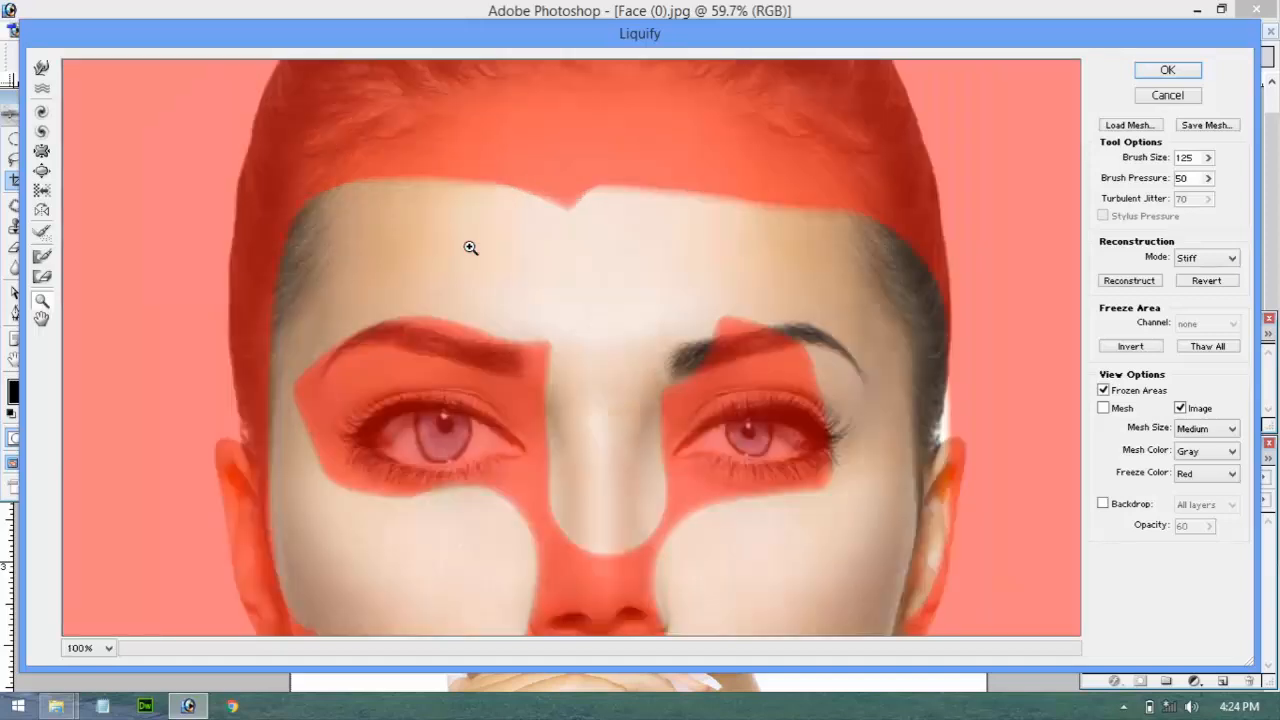
alt+click(474, 280)
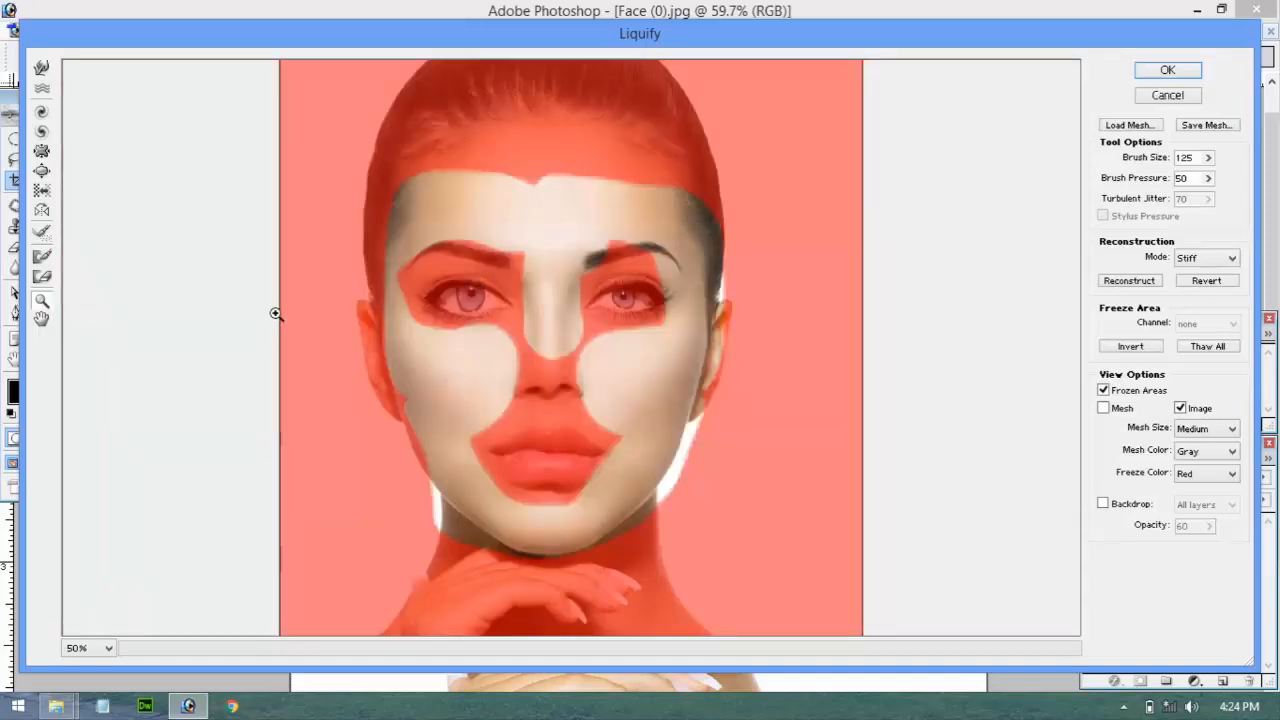
click(580, 323)
click(571, 298)
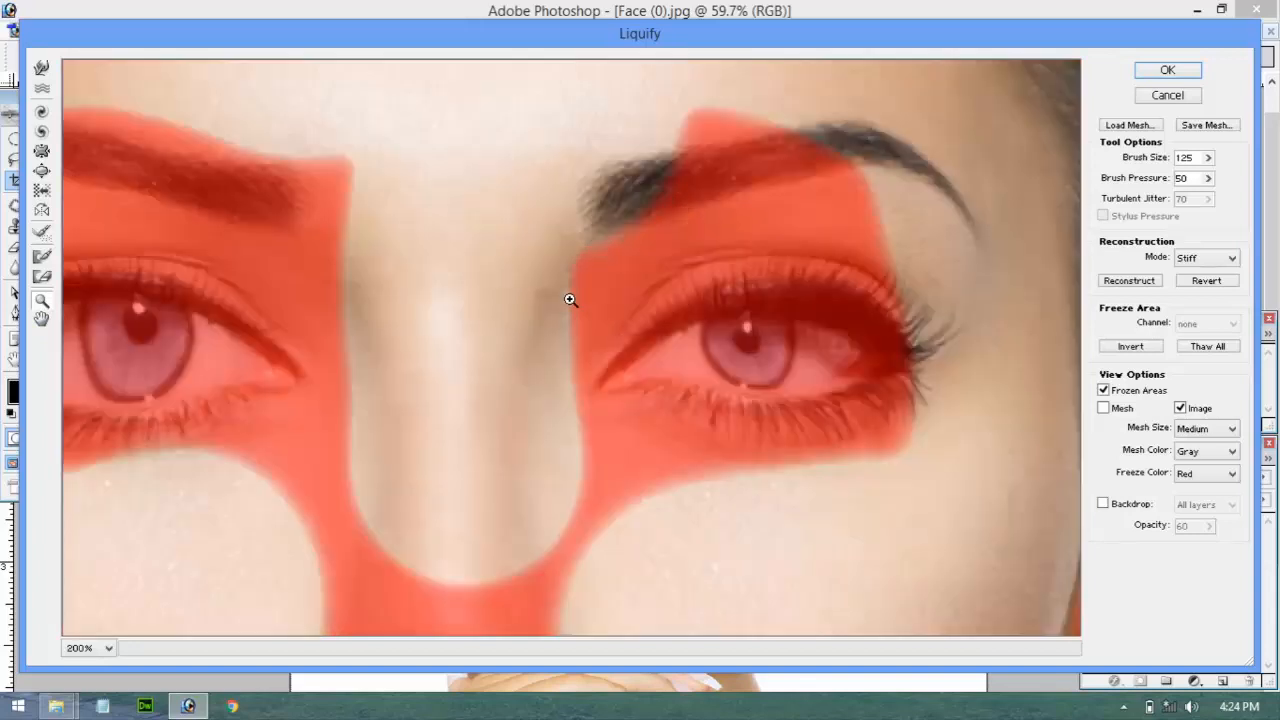
Inspect the cheek, nose, forehead and eyes by panning with the Hand tool, and revert all Liquify changes
click(42, 319)
drag(309, 343, 610, 170)
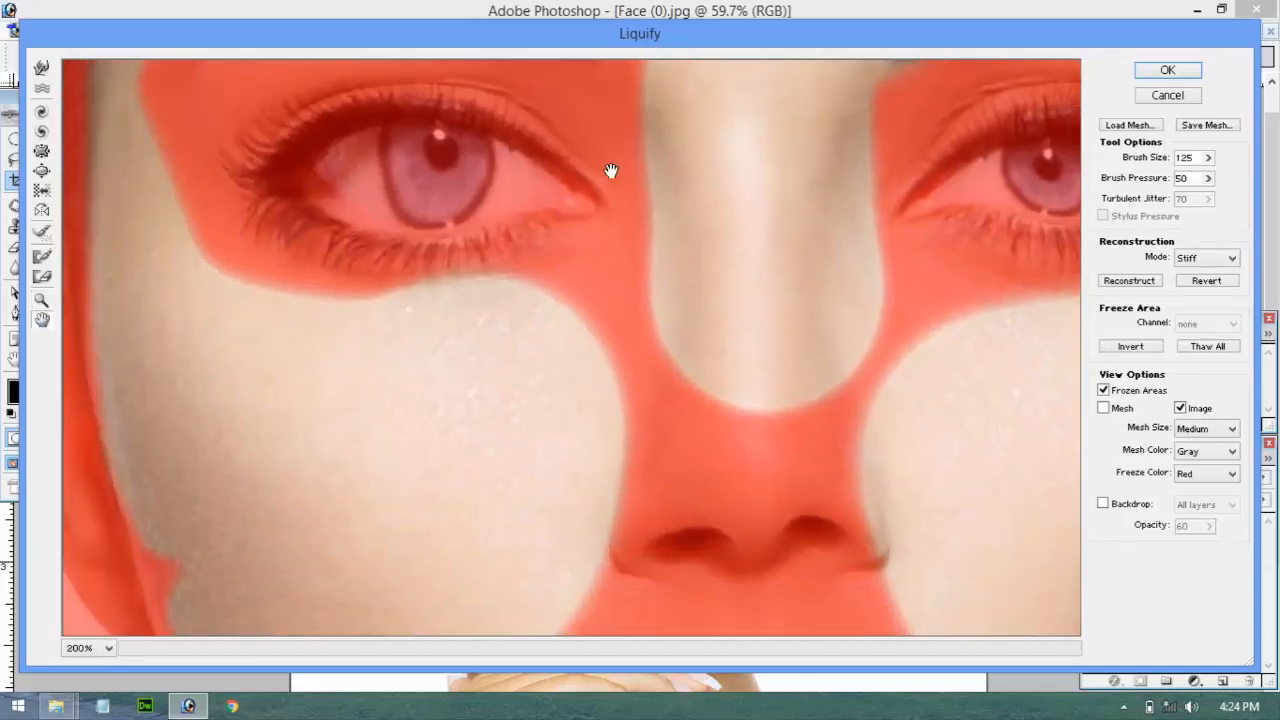
click(45, 236)
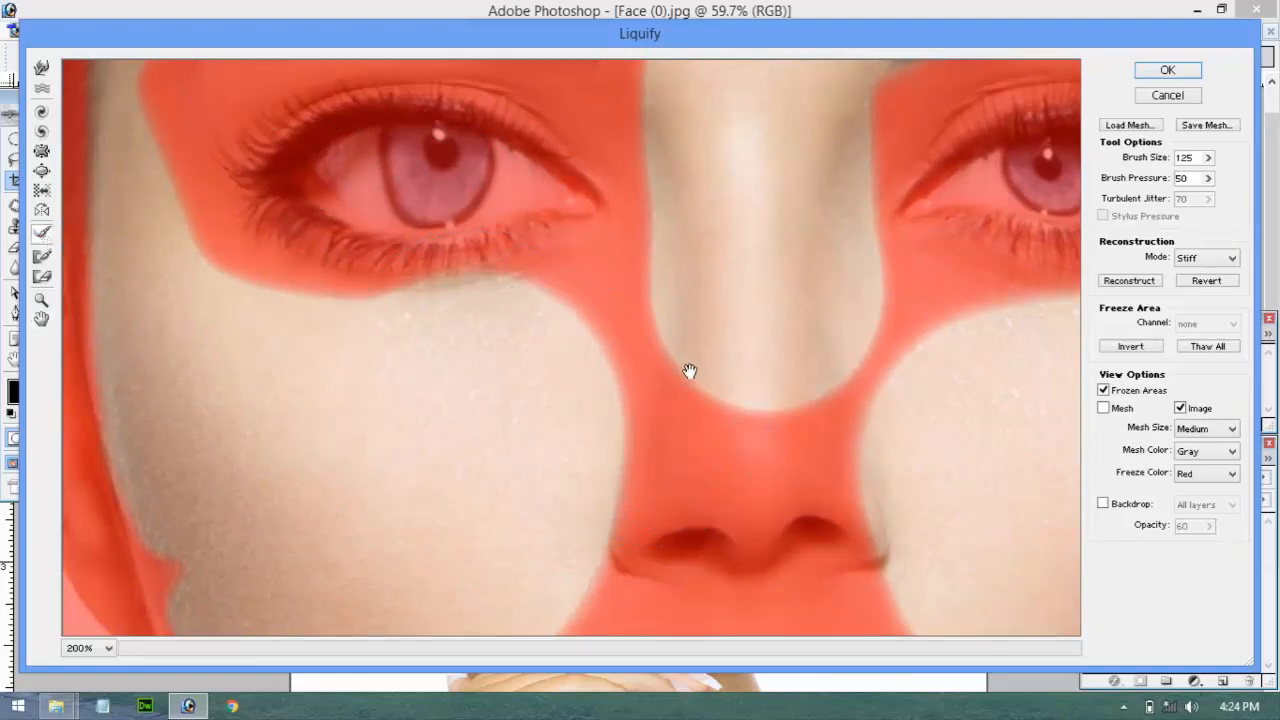
drag(690, 372, 603, 514)
drag(741, 327, 669, 483)
drag(691, 233, 607, 468)
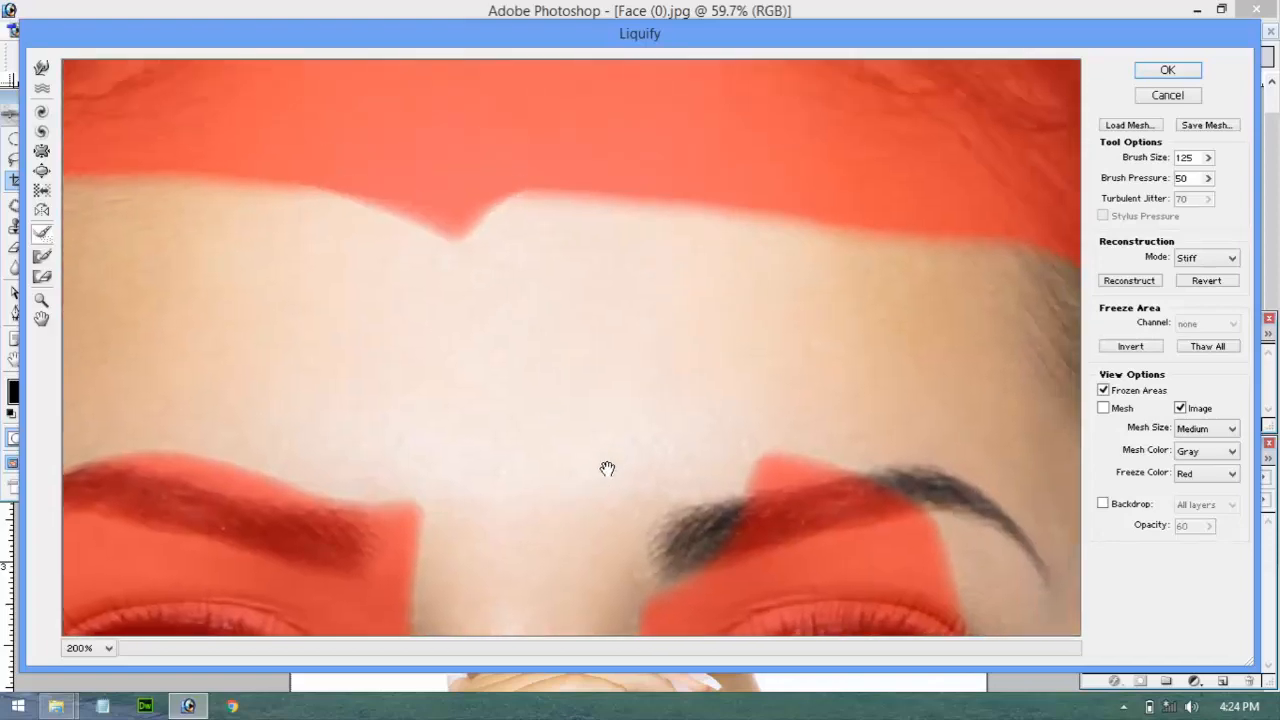
drag(591, 417, 777, 380)
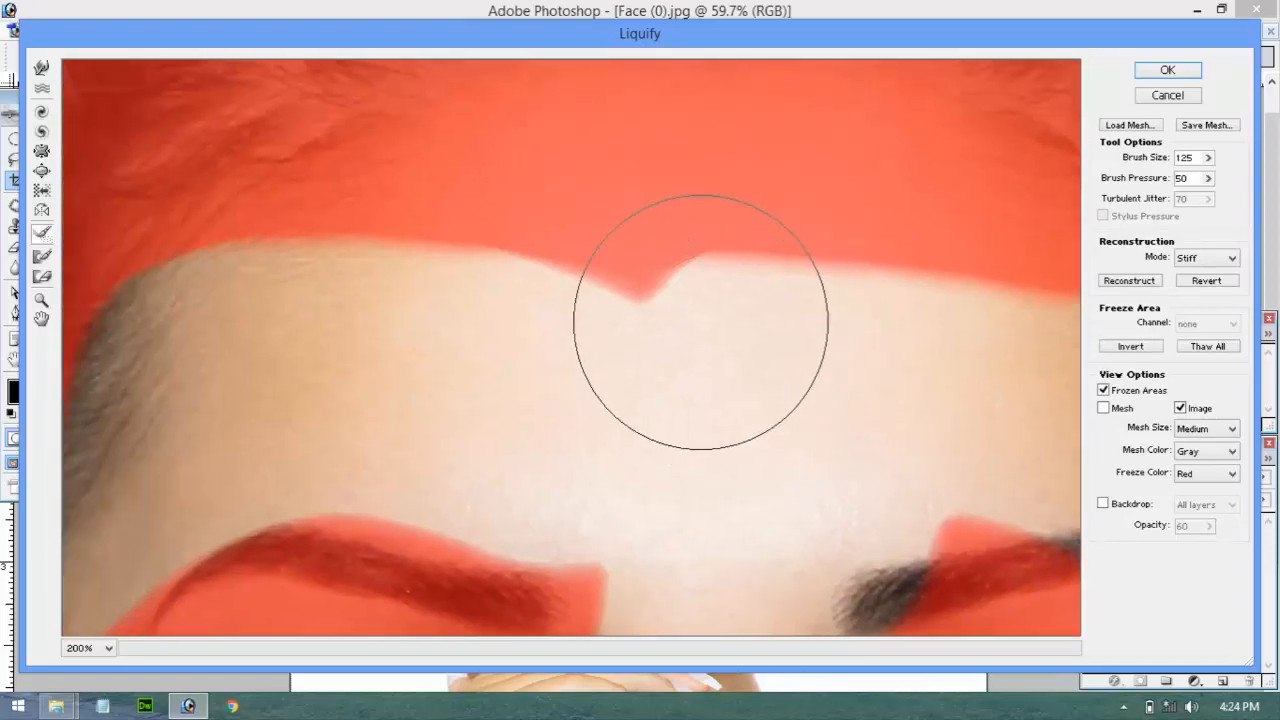
mouse_move(666, 452)
mouse_down()
mouse_move(671, 294)
mouse_move(661, 348)
mouse_up()
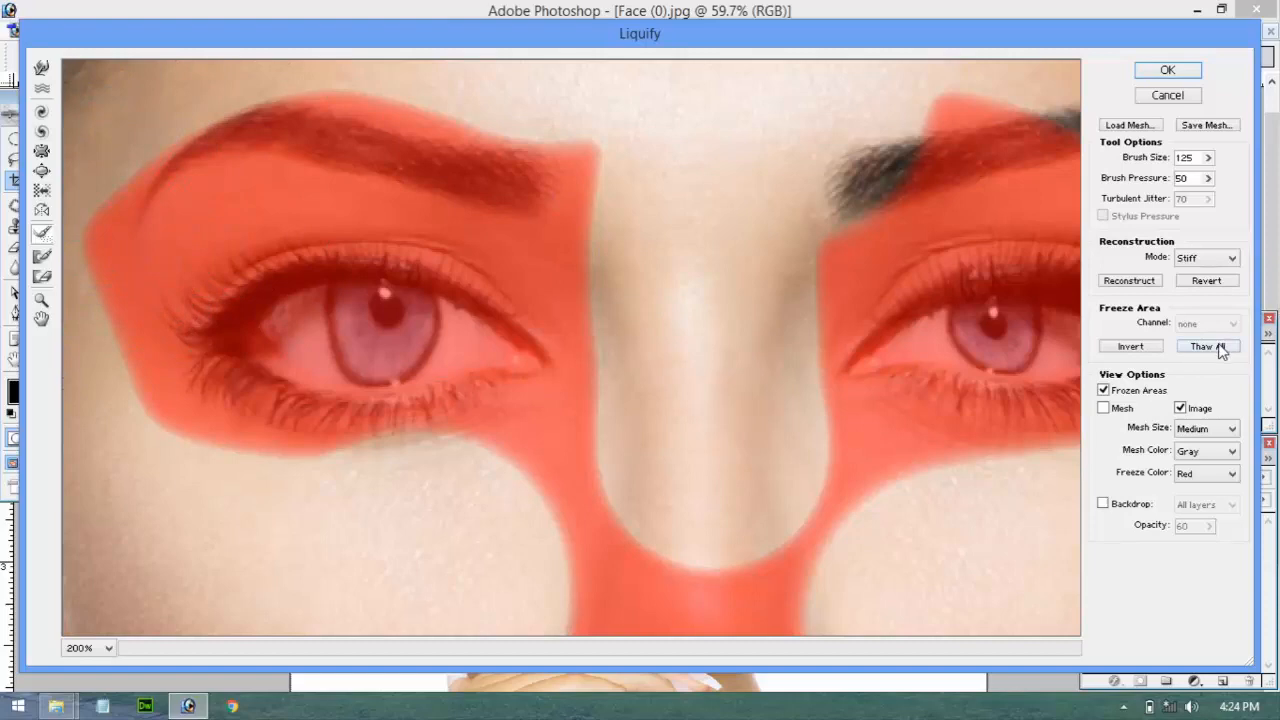
click(1207, 281)
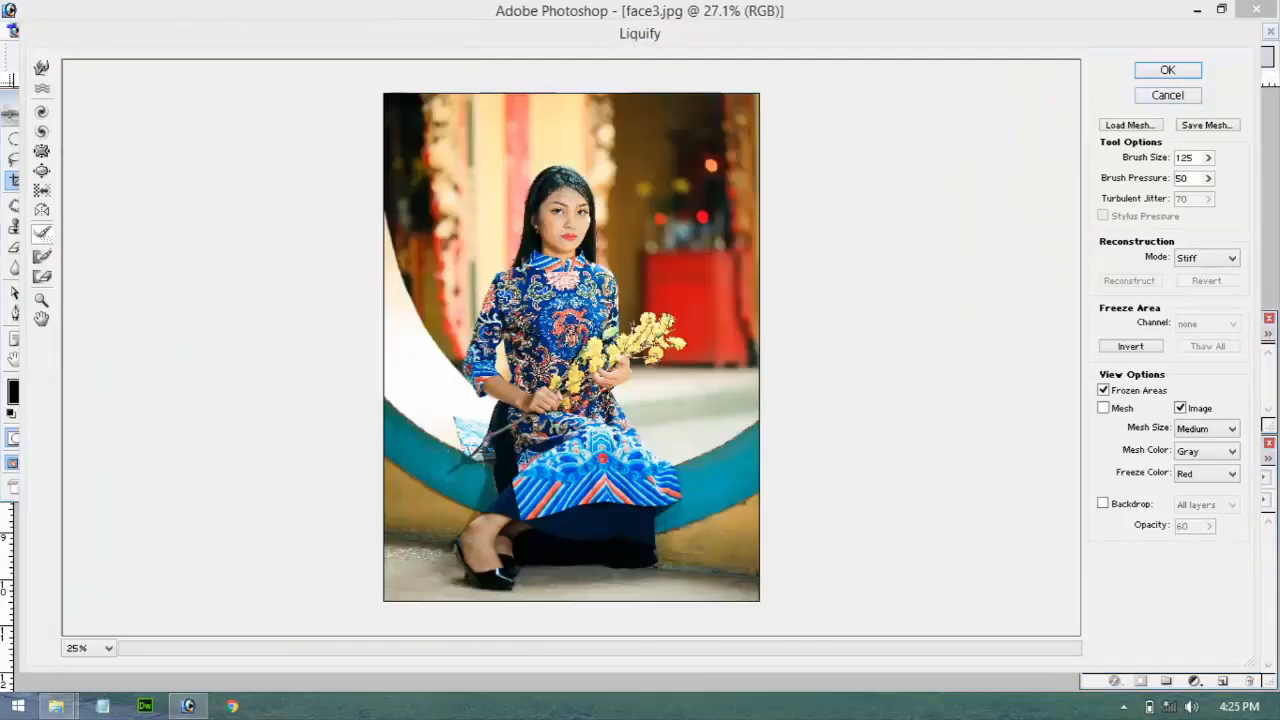
Set the brush size to 600 and choose the Reflection tool for the face3.jpg photo
click(1207, 159)
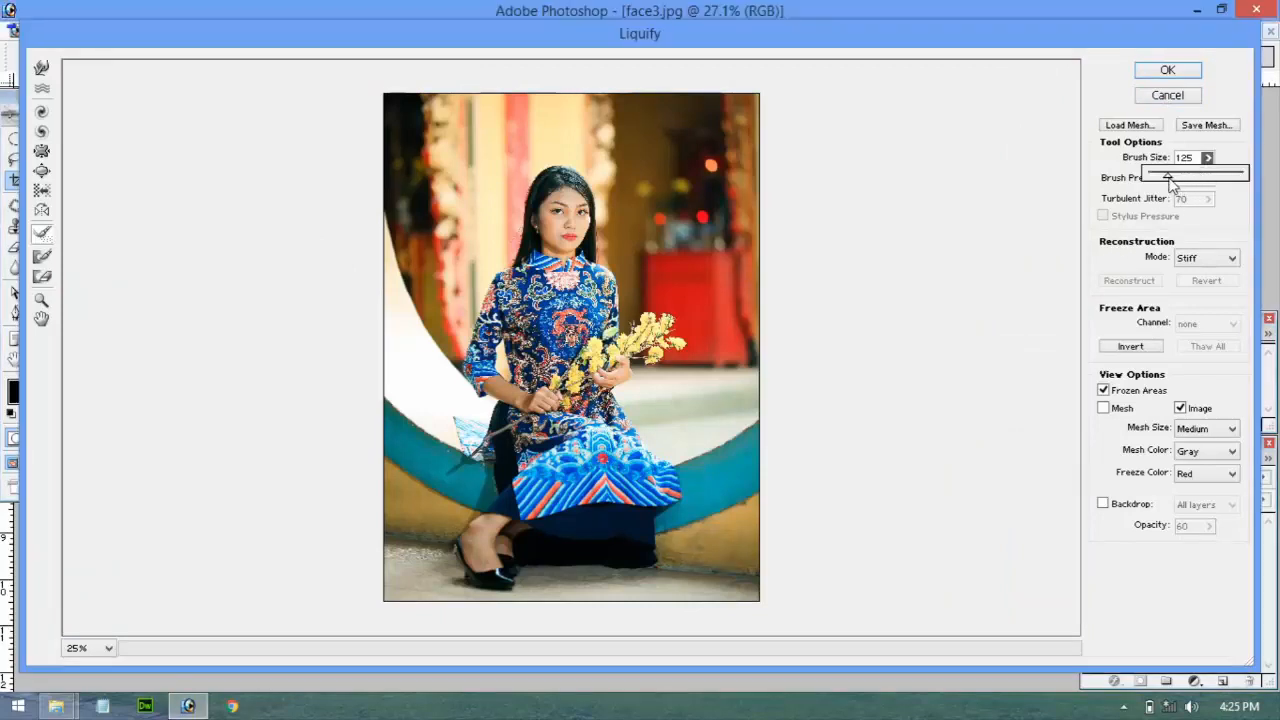
drag(1204, 177, 1204, 177)
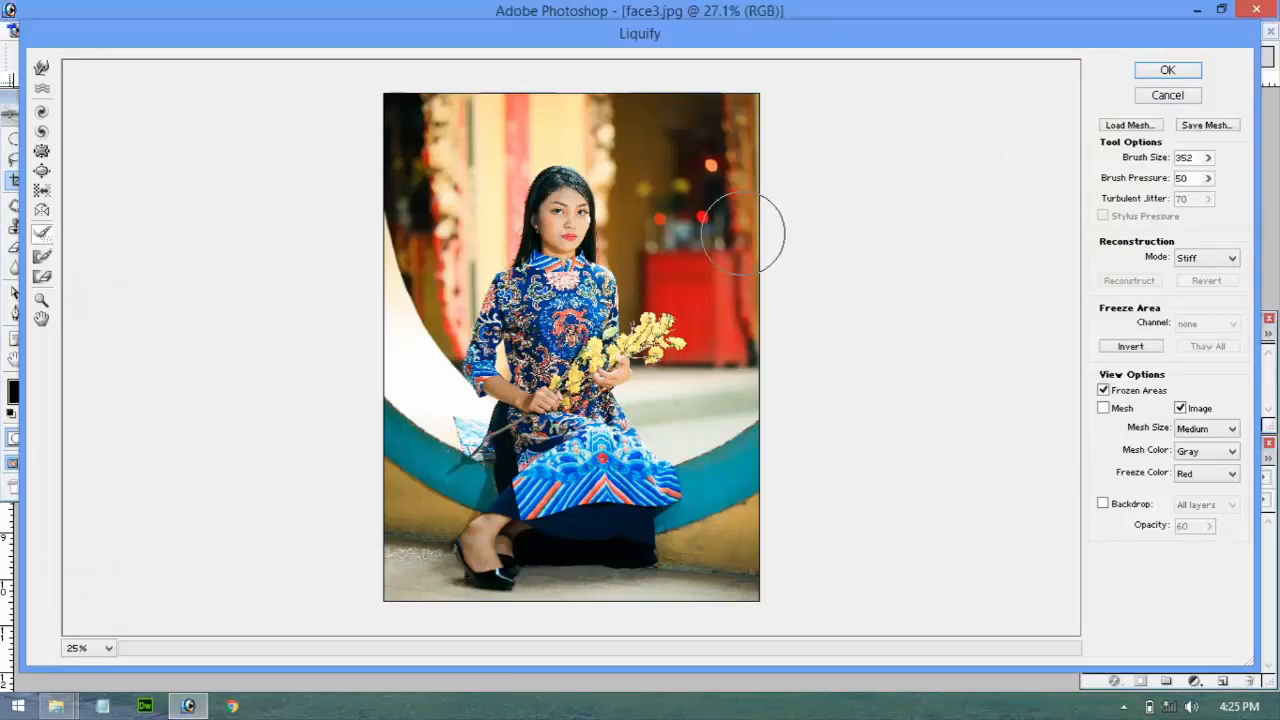
click(1208, 158)
click(45, 212)
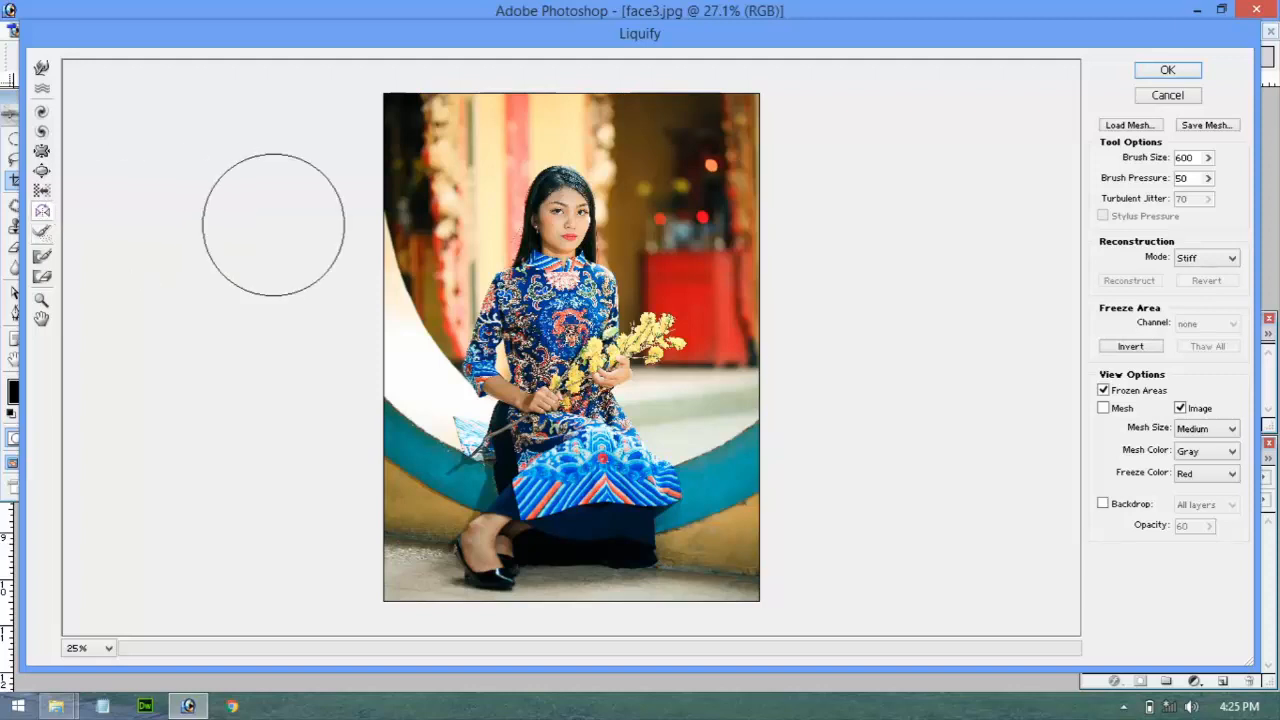
Mirror the seated woman with Reflection strokes down the photo's right side and up its left side, and revert the image
drag(675, 155, 717, 564)
key(ctrl+z)
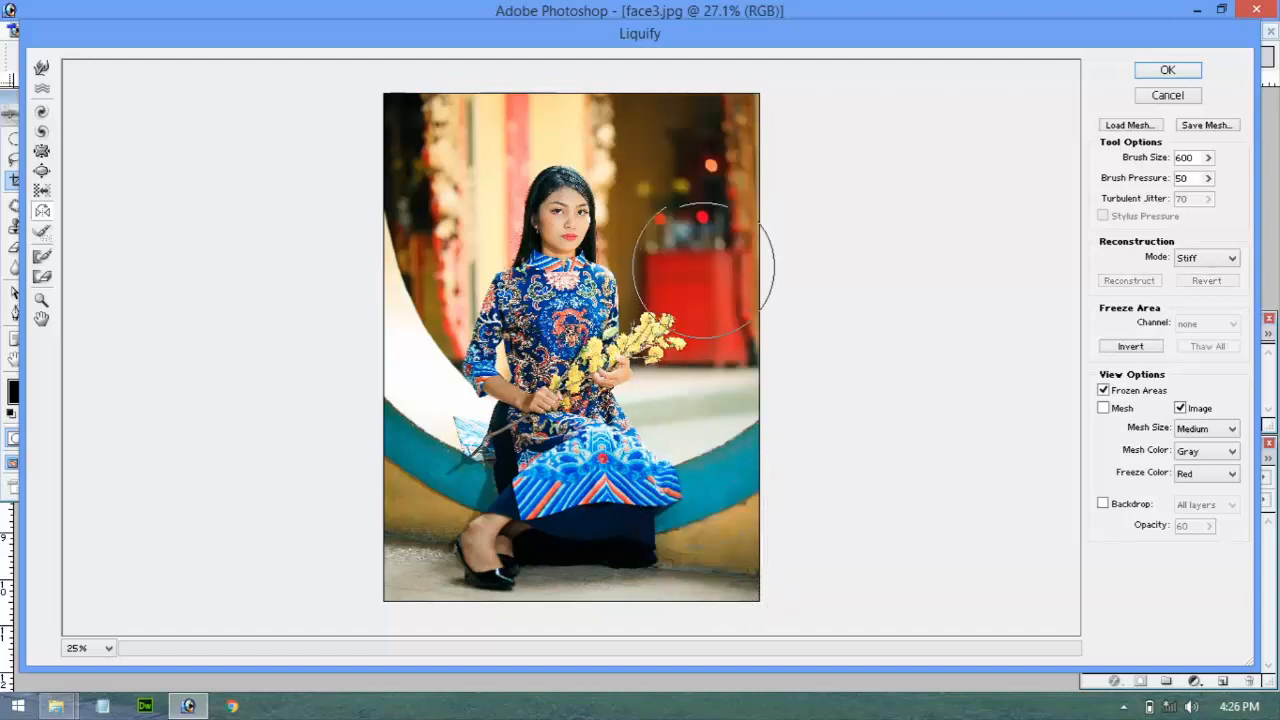
mouse_move(700, 134)
mouse_down()
mouse_move(714, 177)
mouse_move(720, 432)
mouse_up()
key(ctrl+z)
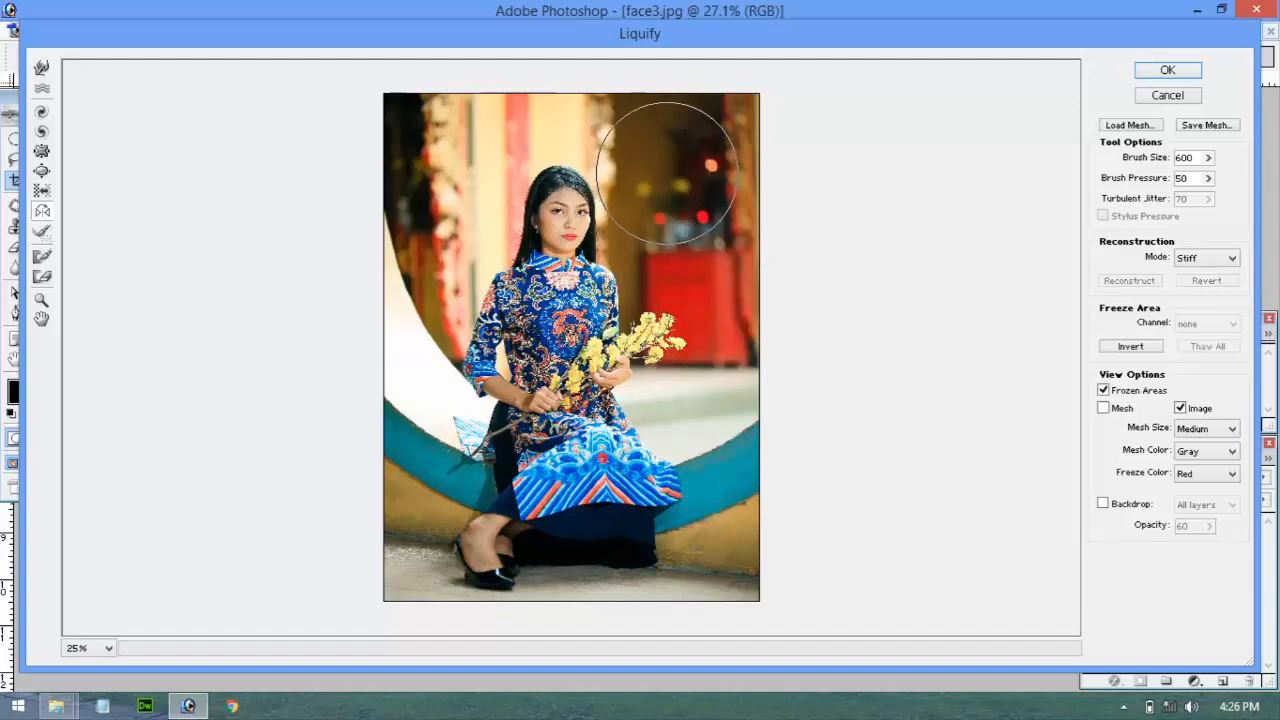
mouse_move(671, 117)
mouse_down()
mouse_move(737, 271)
mouse_move(750, 617)
mouse_up()
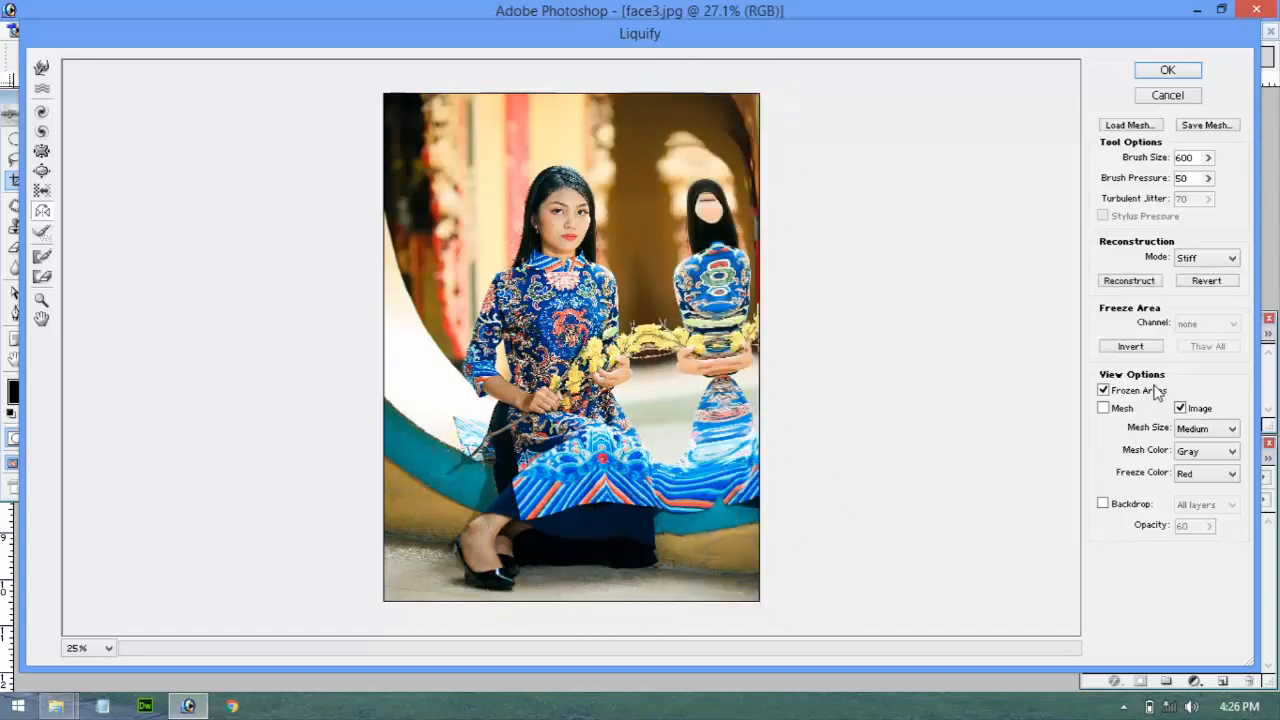
mouse_move(480, 430)
mouse_down()
mouse_move(431, 471)
mouse_move(423, 557)
mouse_move(450, 124)
mouse_up()
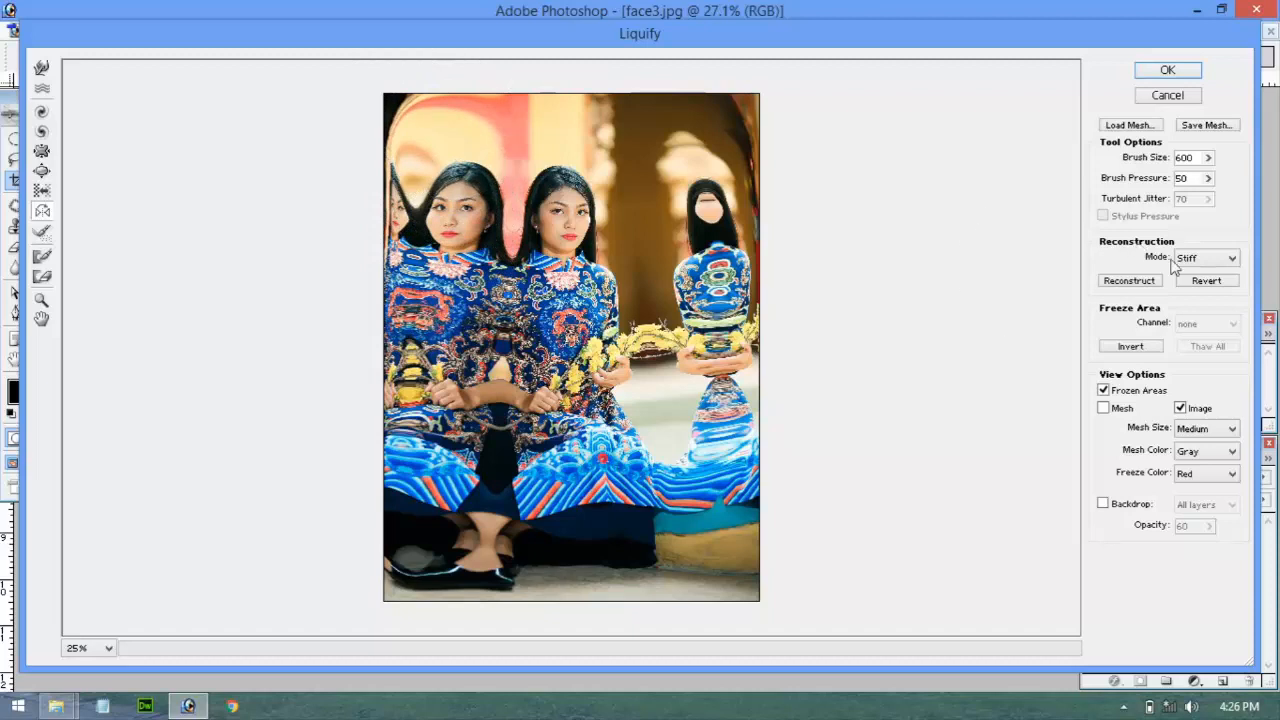
click(1204, 281)
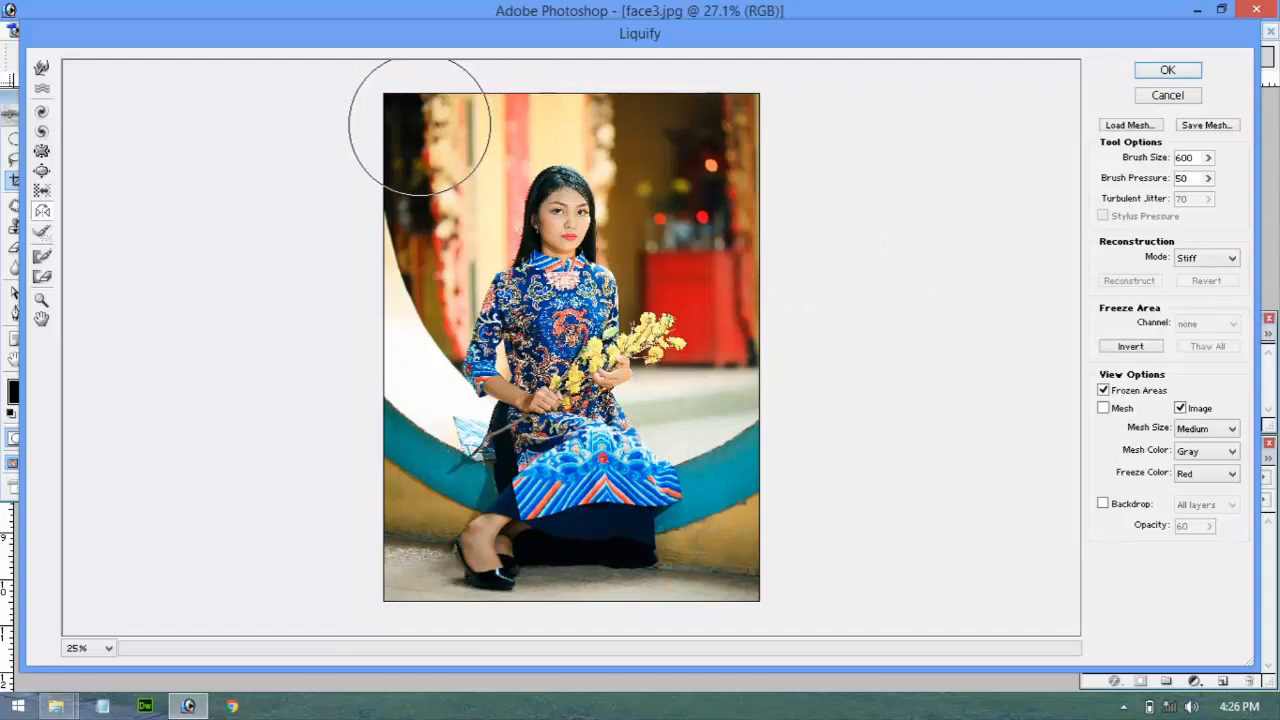
Try horizontal Reflection strokes across the top and the lower part of the photo, undoing each one
mouse_move(423, 129)
mouse_down()
mouse_move(569, 110)
mouse_move(810, 120)
mouse_up()
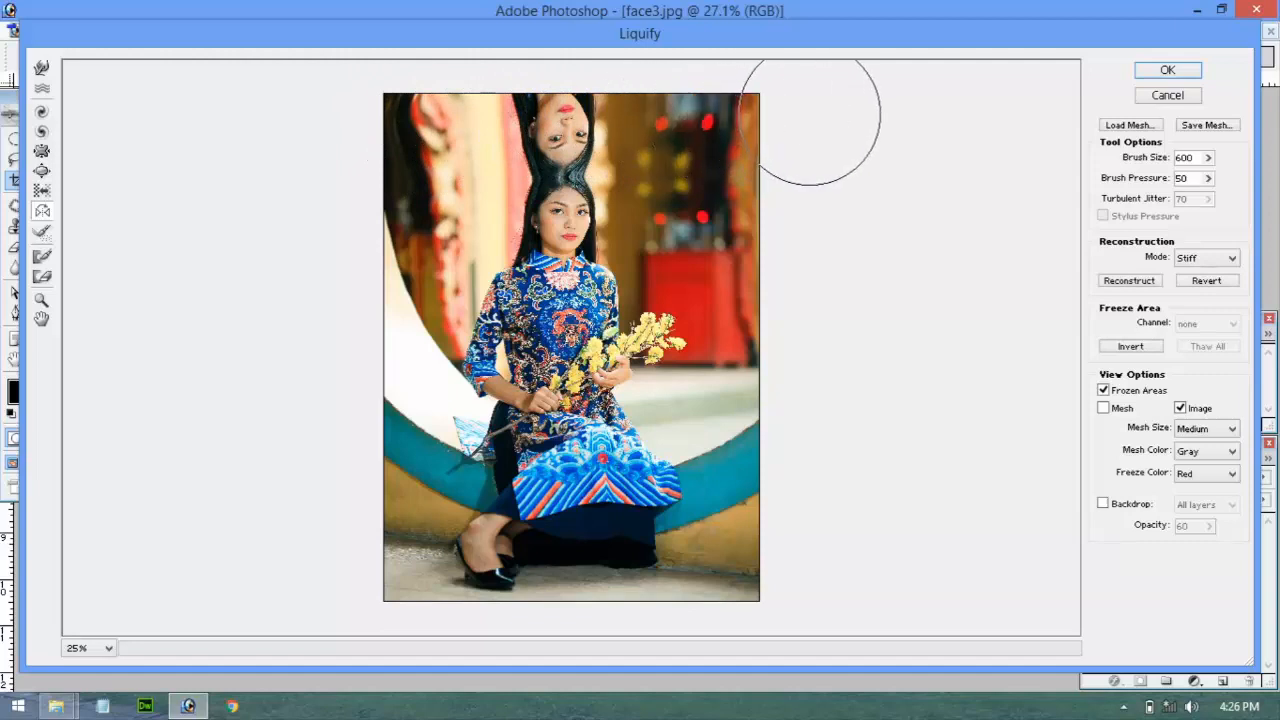
key(ctrl+z)
mouse_move(777, 543)
mouse_down()
mouse_move(718, 553)
mouse_move(406, 541)
mouse_up()
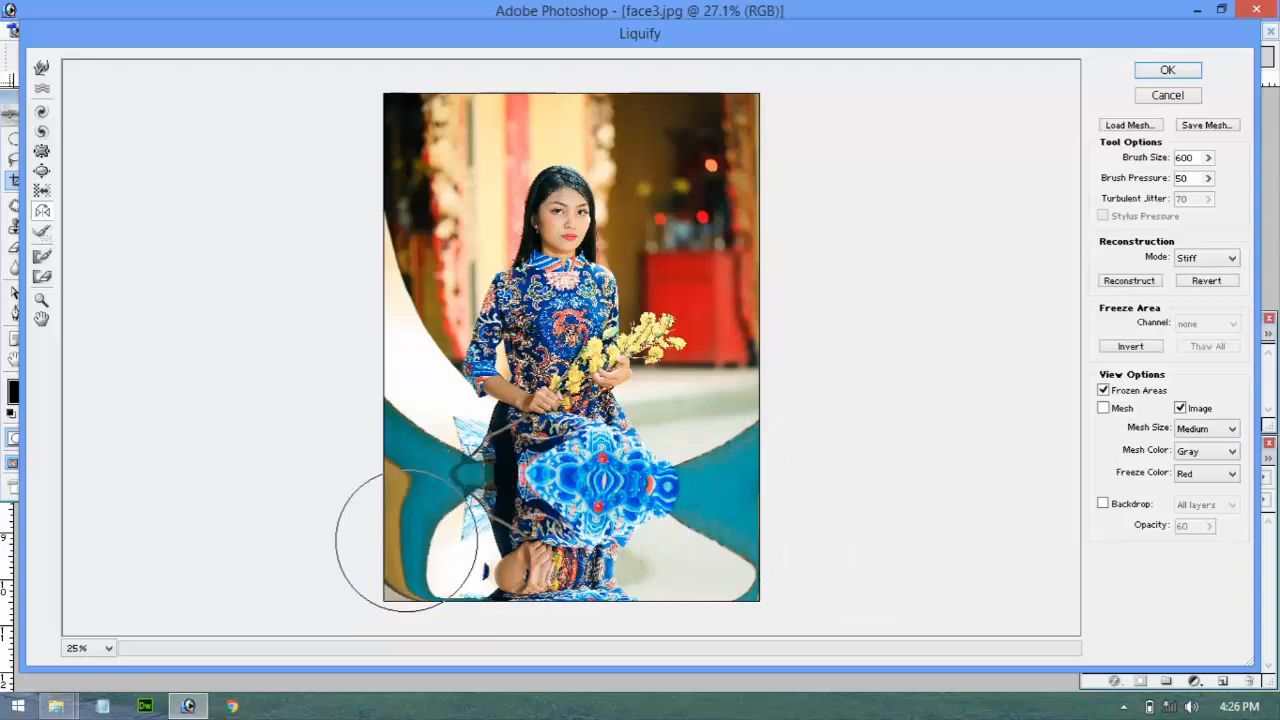
key(ctrl+z)
drag(749, 460, 394, 457)
key(ctrl+z)
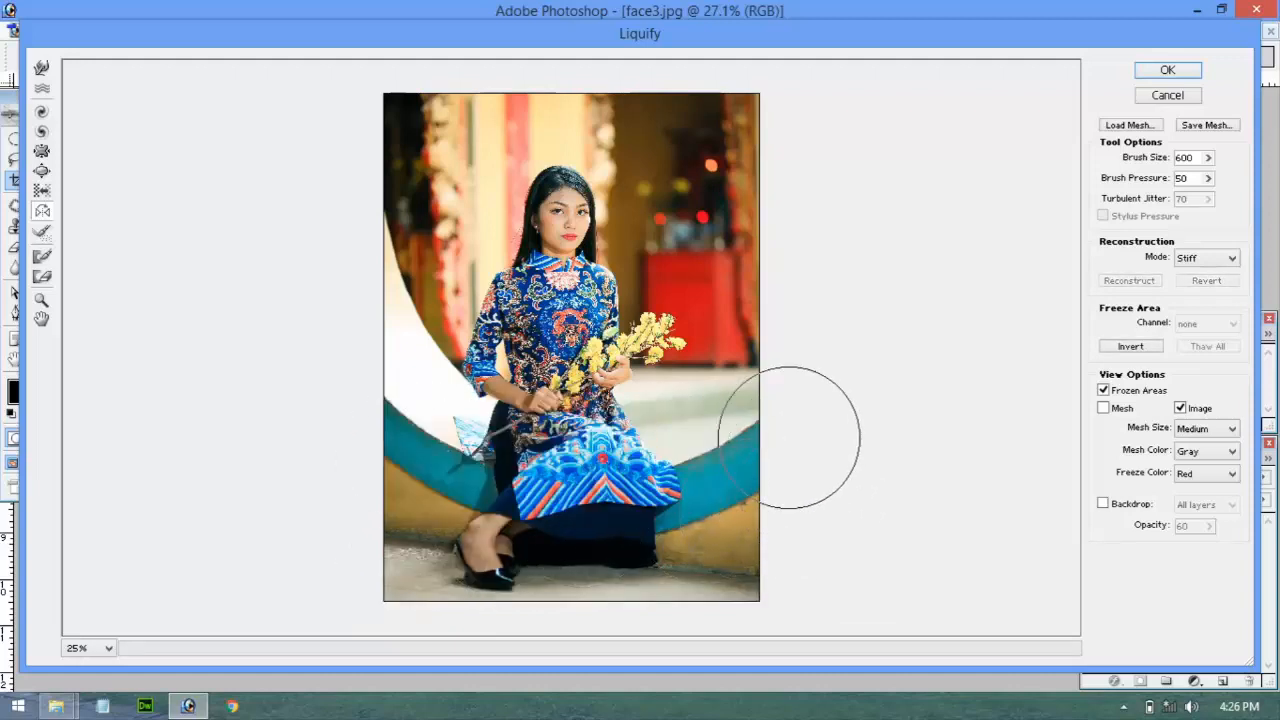
mouse_move(789, 437)
mouse_down()
mouse_move(617, 403)
mouse_move(357, 400)
mouse_up()
key(ctrl+z)
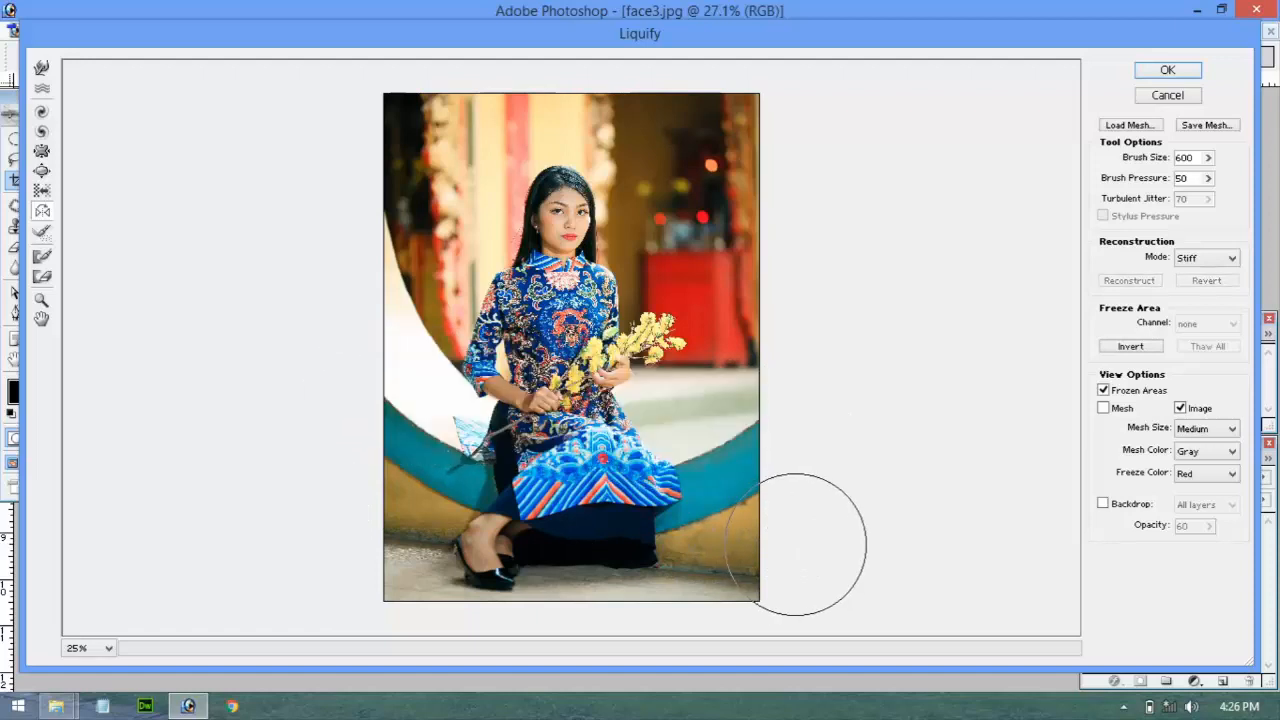
Try more Reflection strokes, mirror the woman beside herself with a long downward stroke, and cancel the Liquify filter
mouse_move(812, 544)
mouse_down()
mouse_move(614, 557)
mouse_move(486, 529)
mouse_move(371, 529)
mouse_move(650, 500)
mouse_move(829, 500)
mouse_up()
key(ctrl+z)
key(ctrl+z)
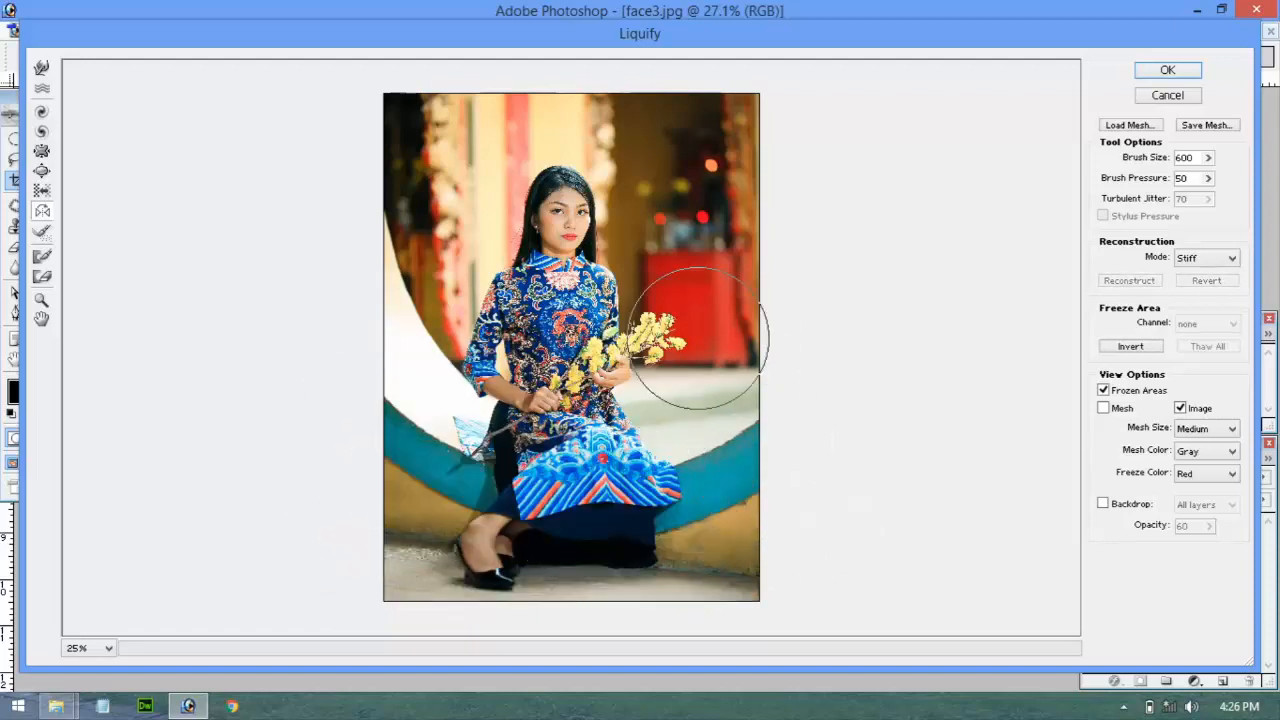
mouse_move(709, 549)
mouse_down()
mouse_move(717, 94)
mouse_move(702, 314)
mouse_move(703, 554)
mouse_up()
key(ctrl+z)
key(ctrl+z)
drag(664, 170, 694, 645)
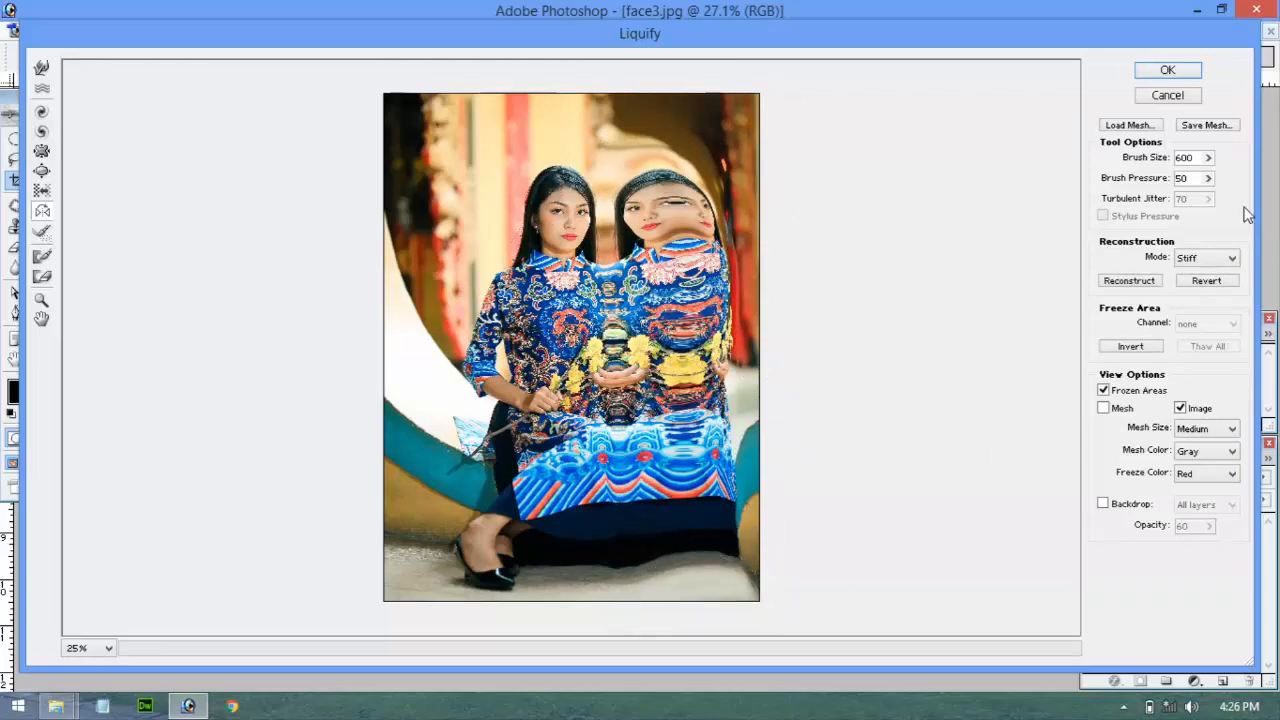
click(1167, 95)
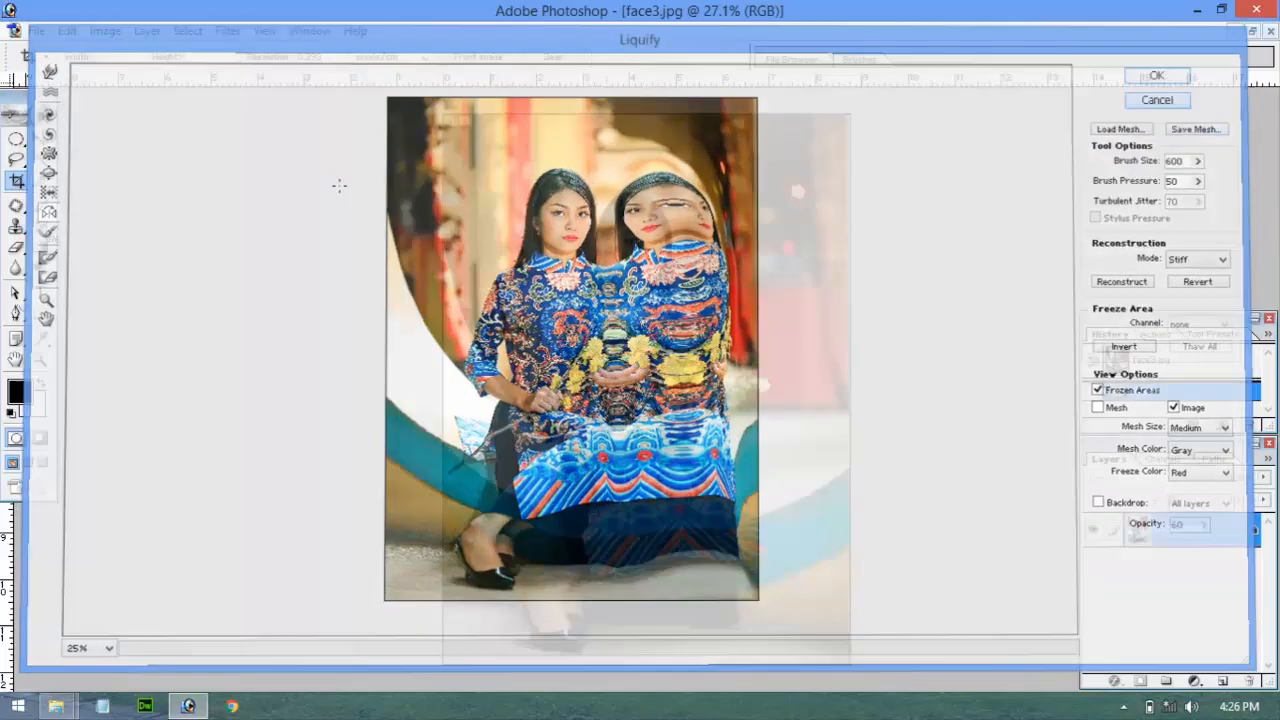
click(228, 31)
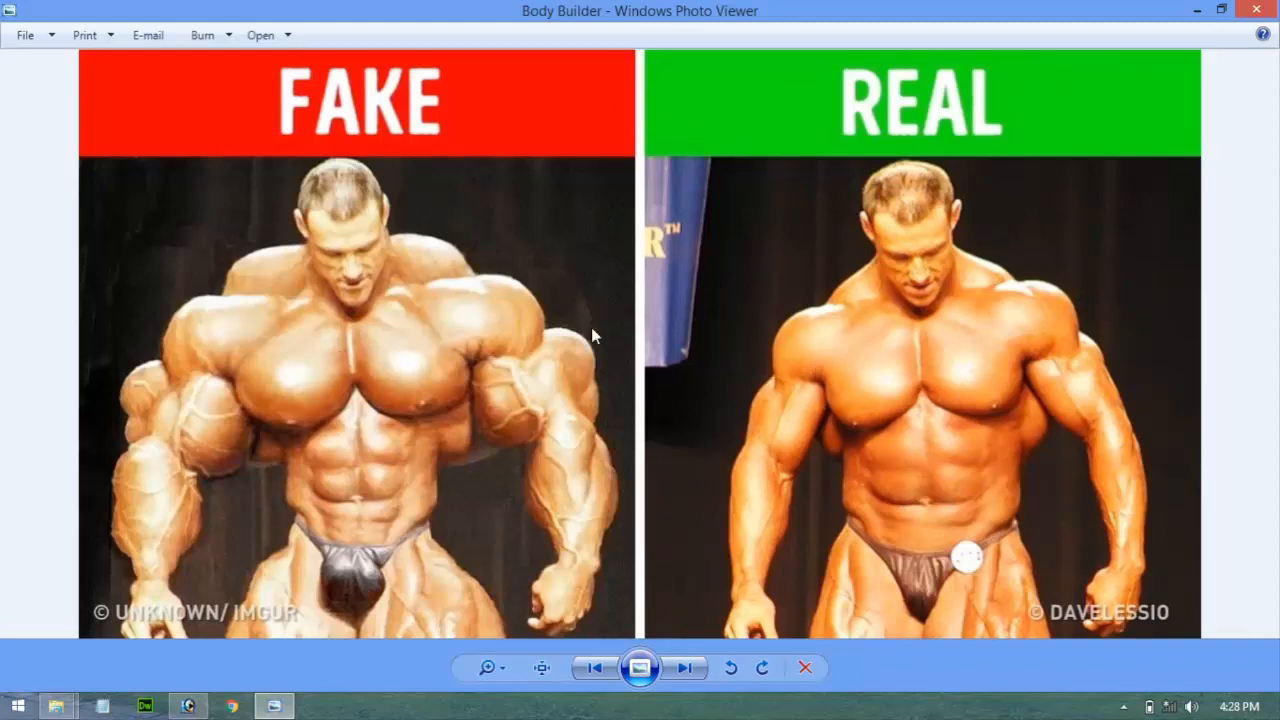
Close the fake-versus-real Body Builder picture and open the Body Builder1 image in Photoshop
click(1265, 10)
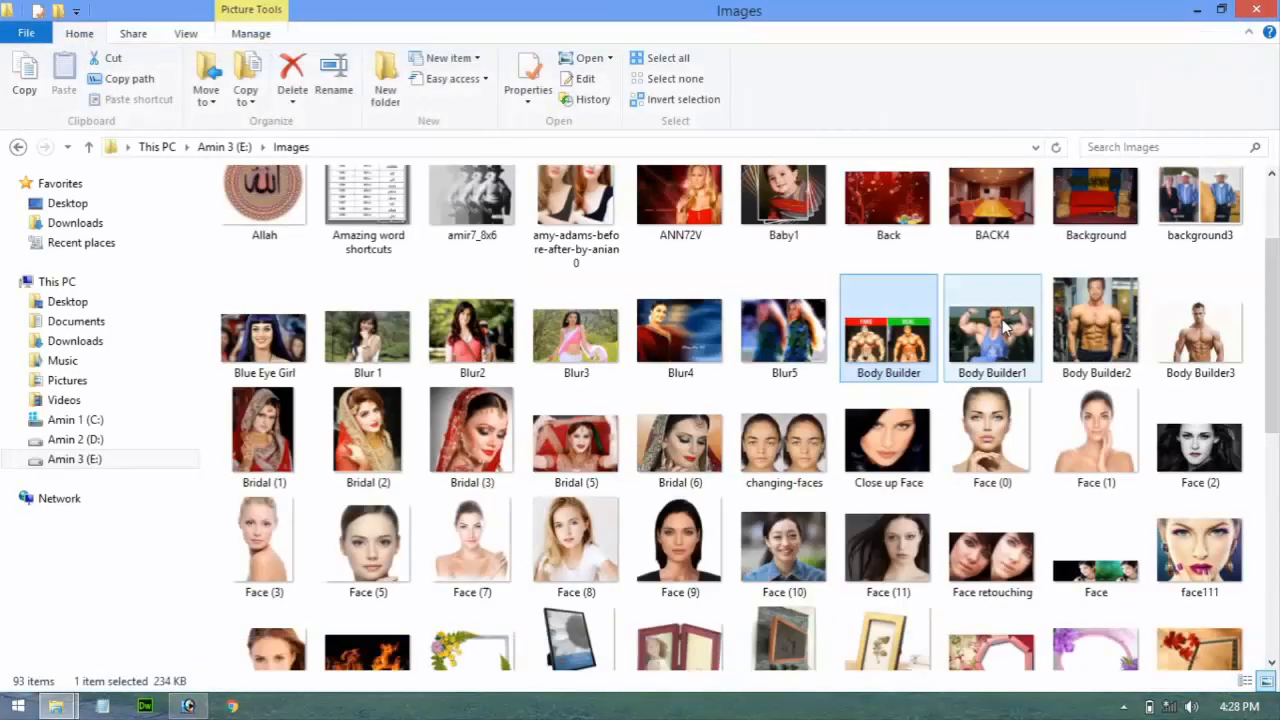
click(1007, 328)
click(188, 706)
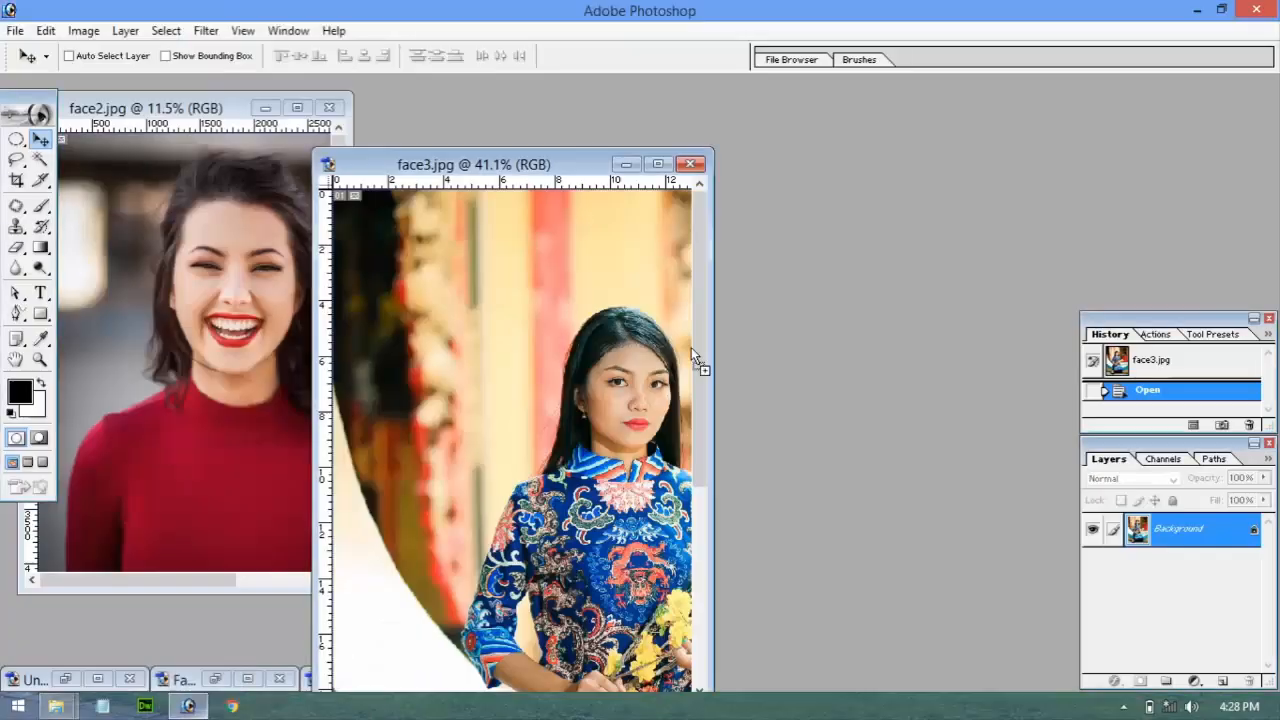
drag(691, 347, 707, 266)
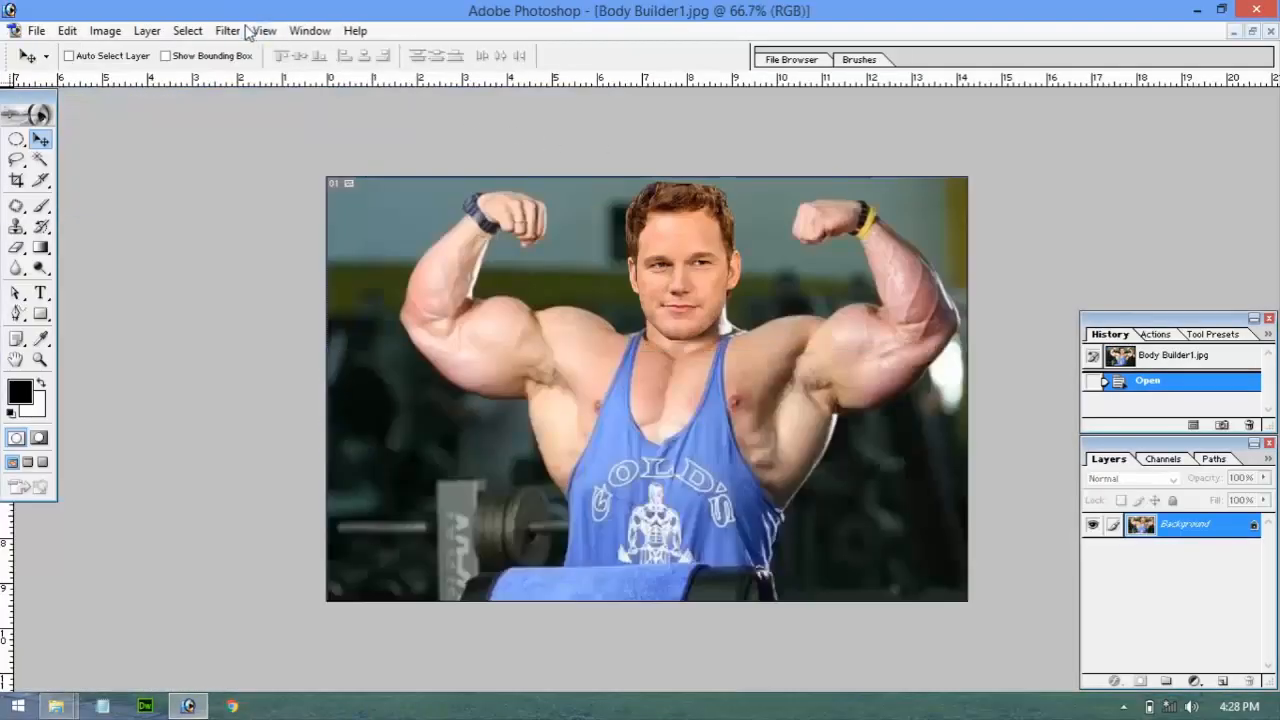
Open the Liquify filter on Body Builder1.jpg with the preview at 100%
click(243, 30)
click(277, 100)
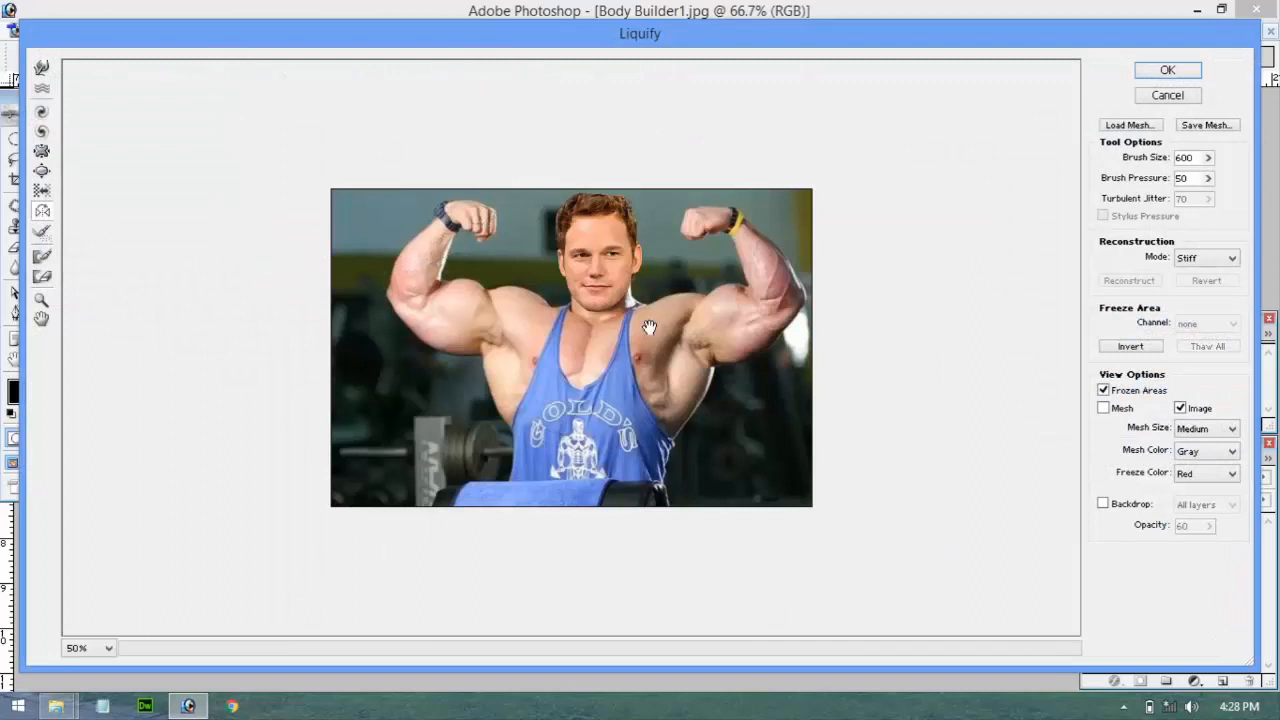
alt+click(631, 337)
ctrl+click(632, 338)
ctrl+click(632, 338)
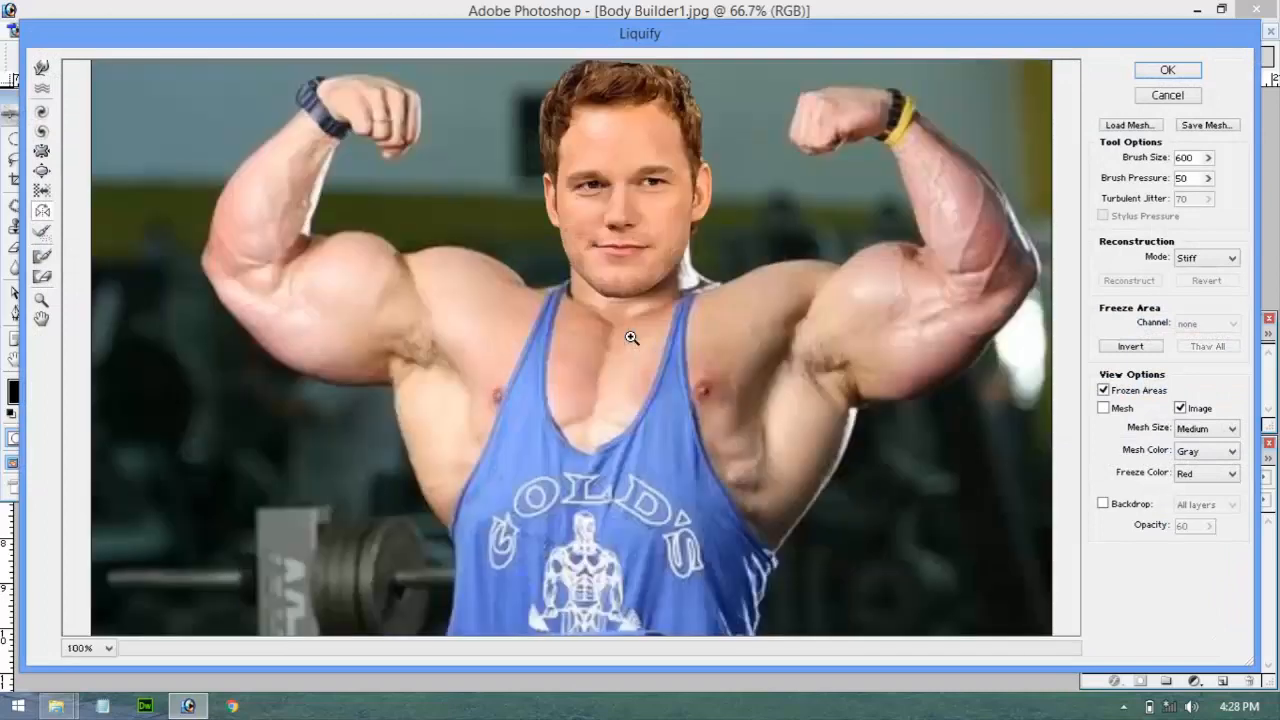
Switch to the Bloat tool and reduce the brush size to 97
click(43, 211)
click(43, 171)
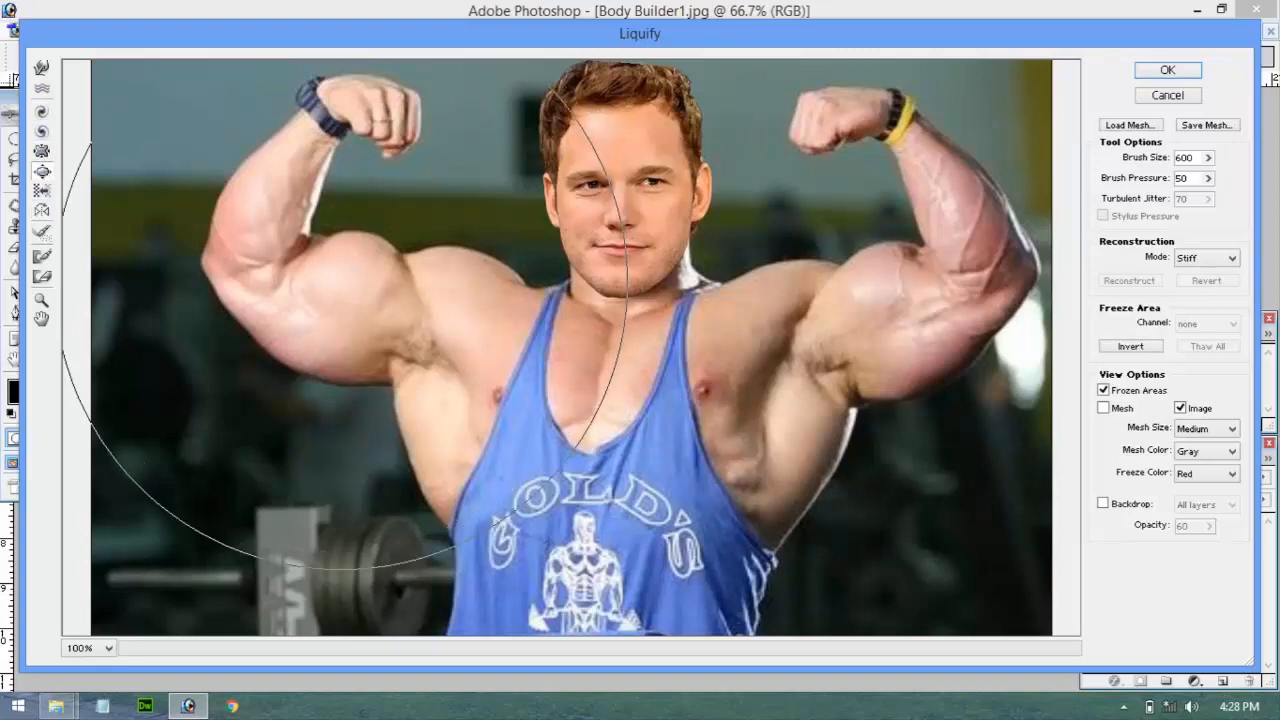
key(bracketleft)
key(bracketleft)
key(bracketleft)
key(bracketleft)
key(bracketleft)
key(bracketleft)
key(bracketleft)
key(bracketleft)
key(bracketleft)
key(bracketleft)
key(bracketleft)
key(bracketleft)
key(bracketleft)
key(bracketleft)
key(bracketleft)
key(bracketleft)
key(bracketleft)
key(bracketleft)
key(bracketleft)
key(bracketleft)
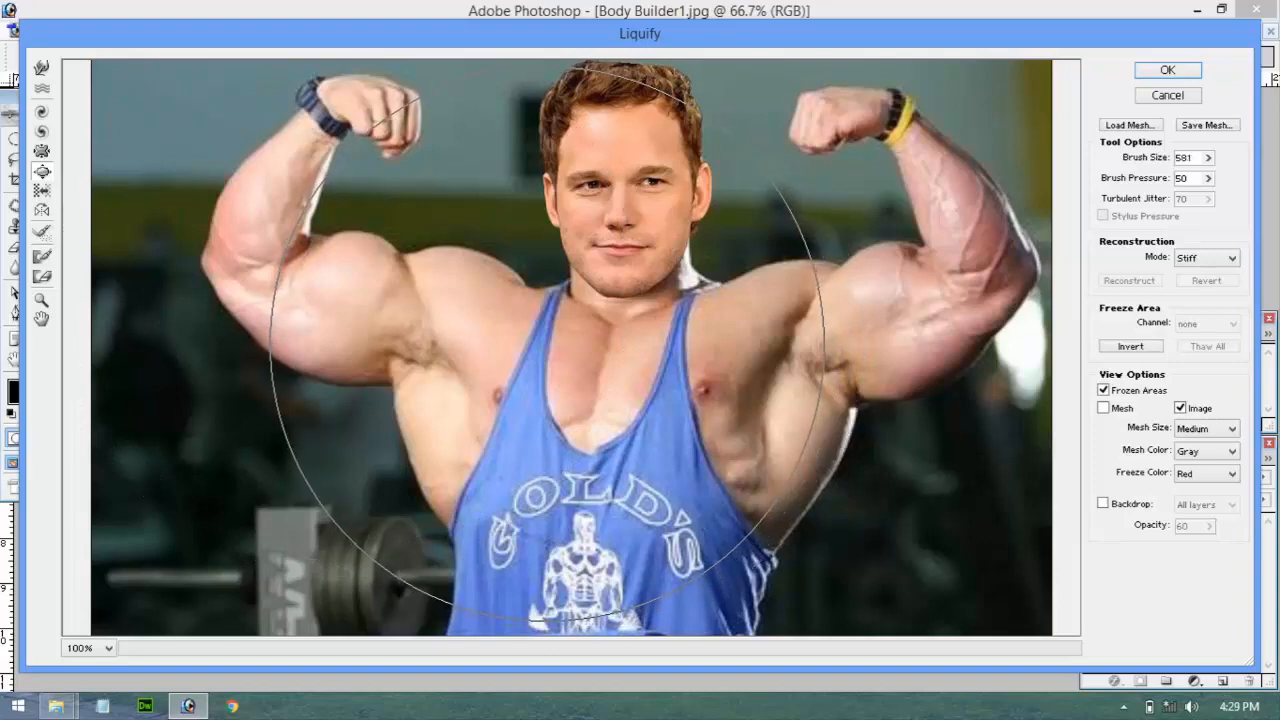
click(1208, 158)
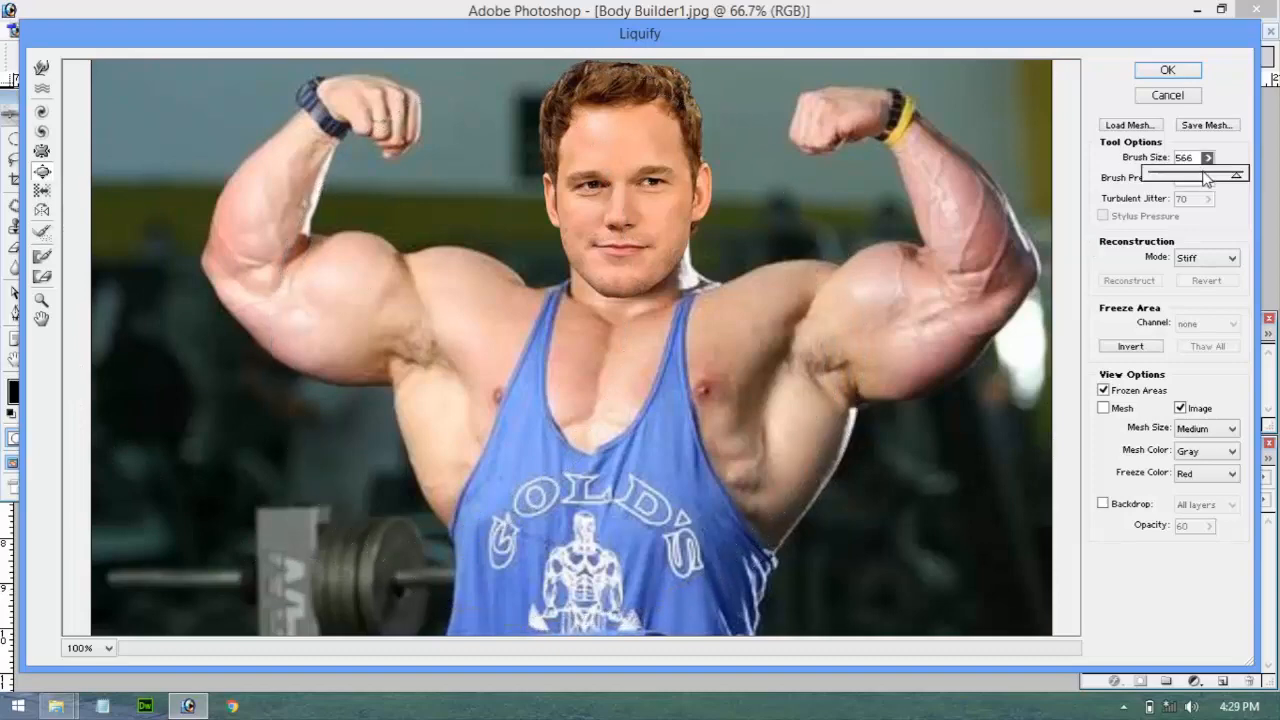
drag(1204, 175, 1160, 178)
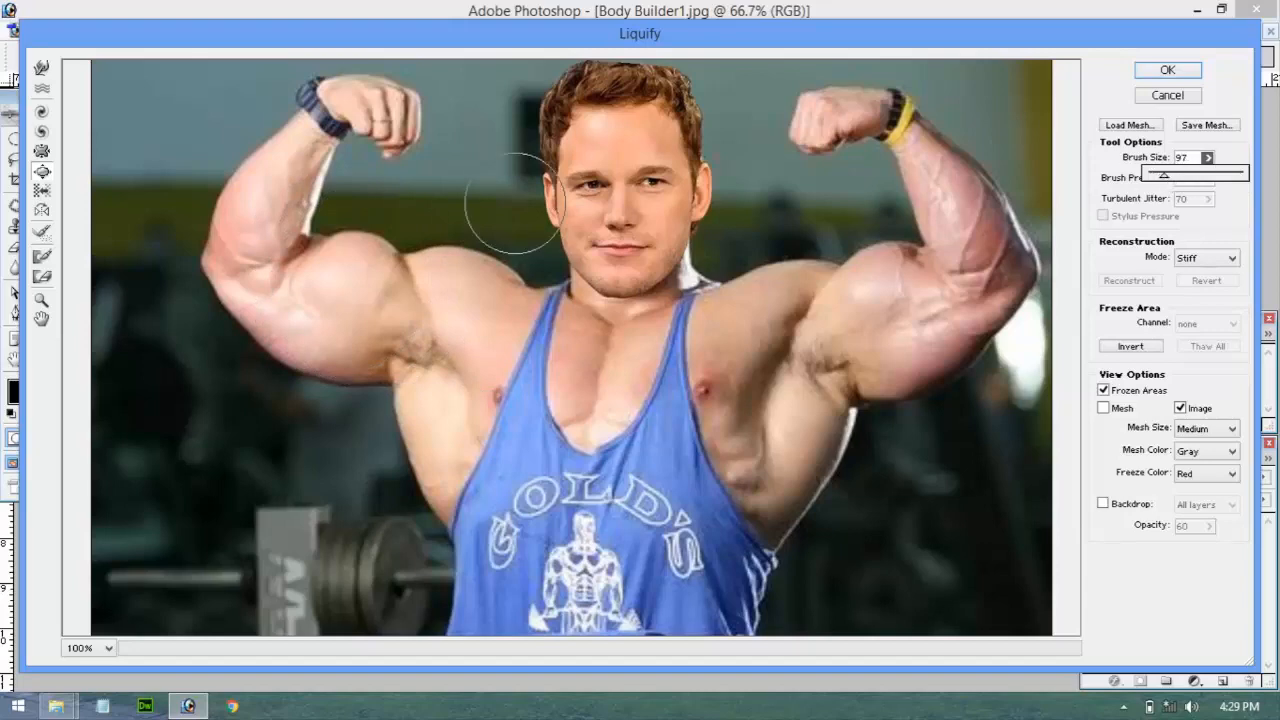
Bloat the biceps of the arm with the dark watch and the area around its armpit
click(366, 277)
drag(368, 269, 332, 324)
mouse_move(438, 320)
mouse_down()
mouse_move(466, 286)
mouse_move(443, 418)
mouse_up()
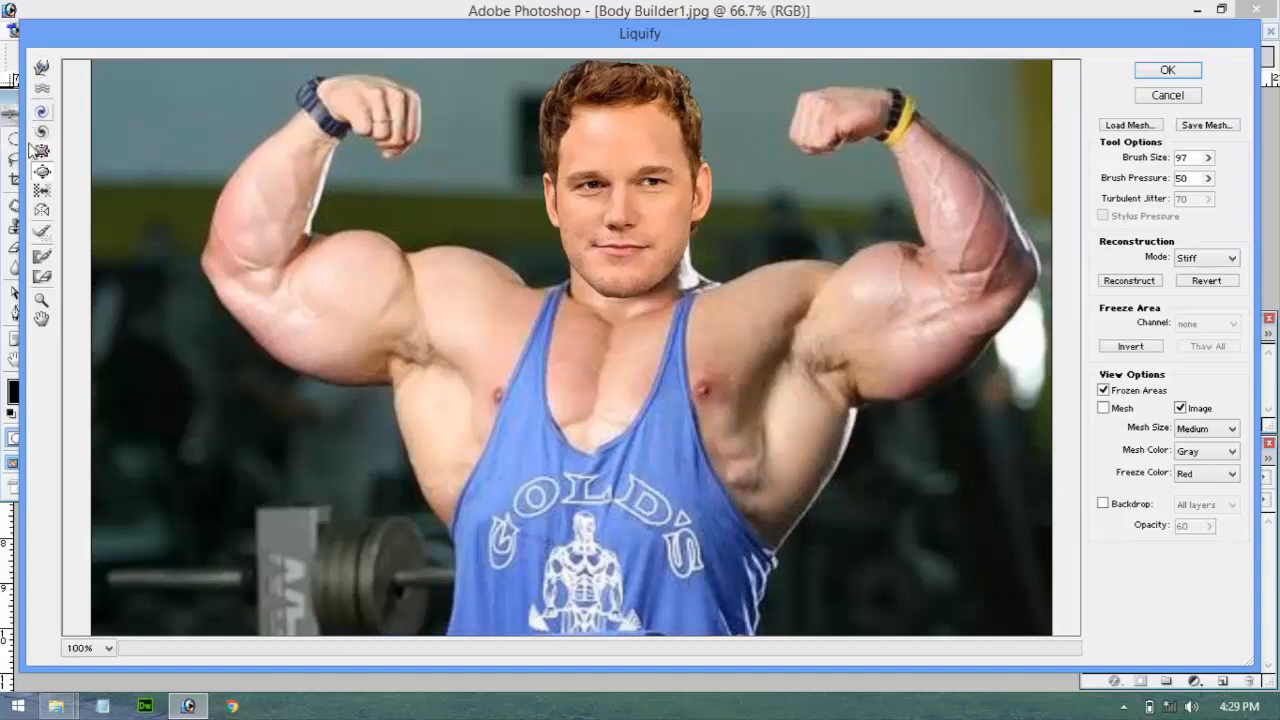
Try Shift Pixels strokes from the biceps toward the shoulder on both arms, undoing the last stroke
click(41, 190)
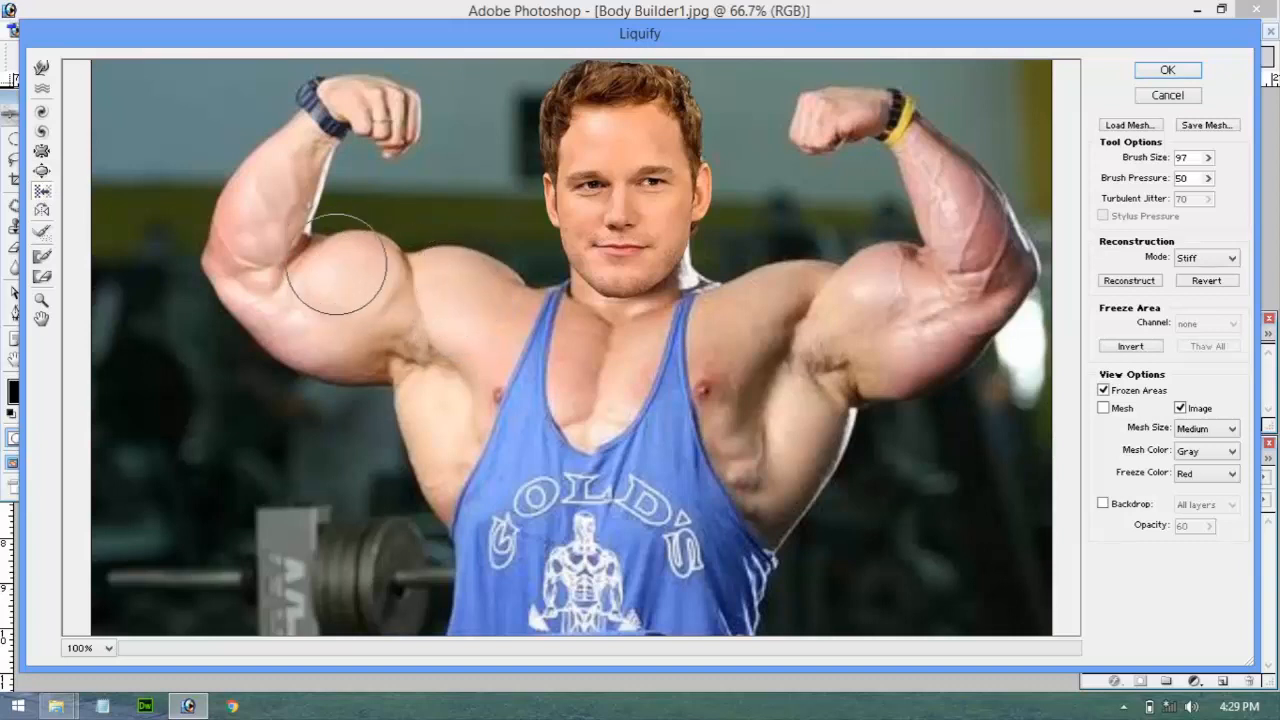
mouse_move(343, 258)
mouse_down()
mouse_move(354, 274)
mouse_move(442, 292)
mouse_up()
mouse_move(880, 288)
mouse_down()
mouse_move(860, 280)
mouse_move(771, 314)
mouse_move(777, 286)
mouse_move(784, 305)
mouse_up()
key(ctrl+z)
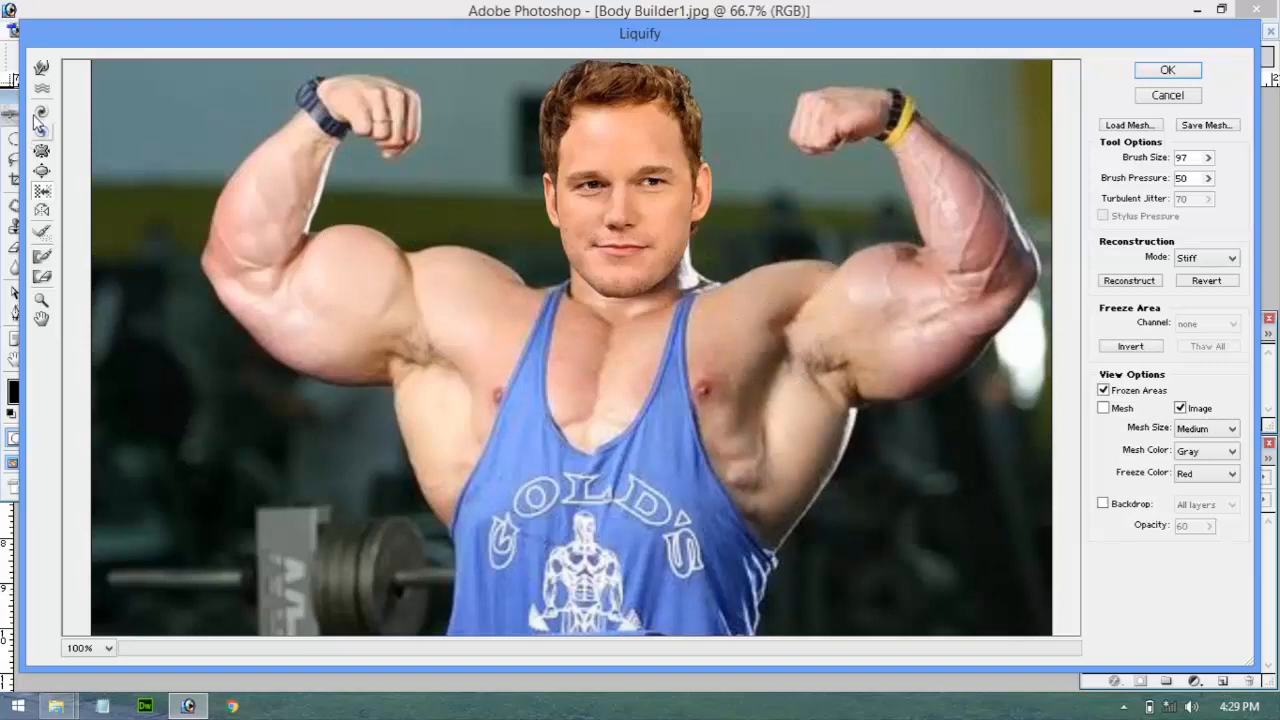
Warp the biceps and shoulder outlines of both arms to make them bulge more
click(40, 70)
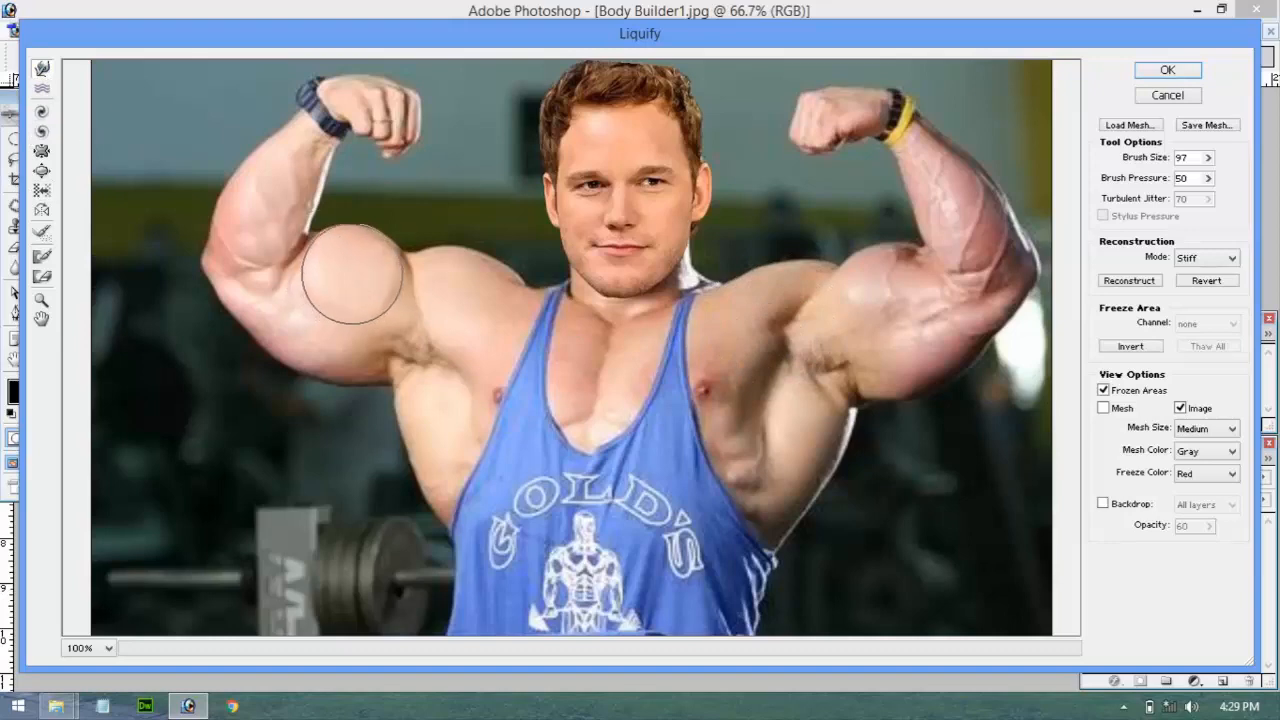
mouse_move(352, 257)
mouse_down()
mouse_move(320, 272)
mouse_move(418, 280)
mouse_move(427, 266)
mouse_move(460, 287)
mouse_move(468, 273)
mouse_move(489, 304)
mouse_up()
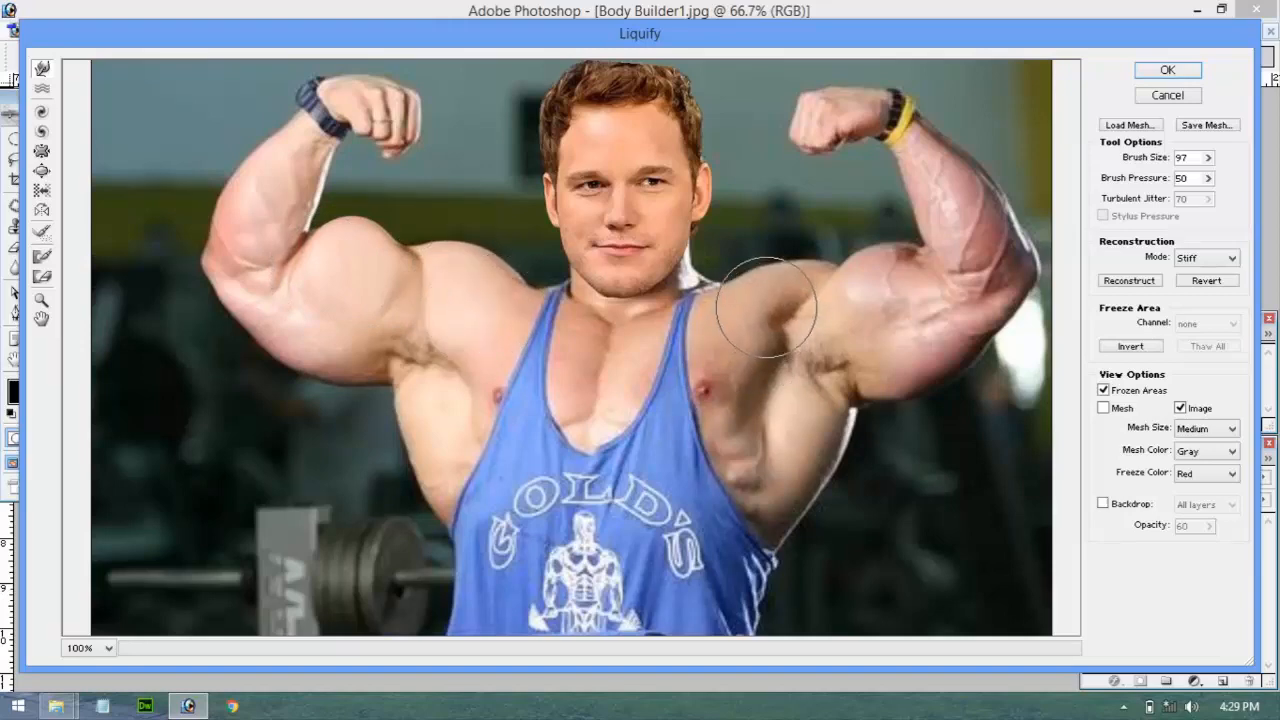
mouse_move(790, 297)
mouse_down()
mouse_move(889, 280)
mouse_move(883, 251)
mouse_move(872, 258)
mouse_up()
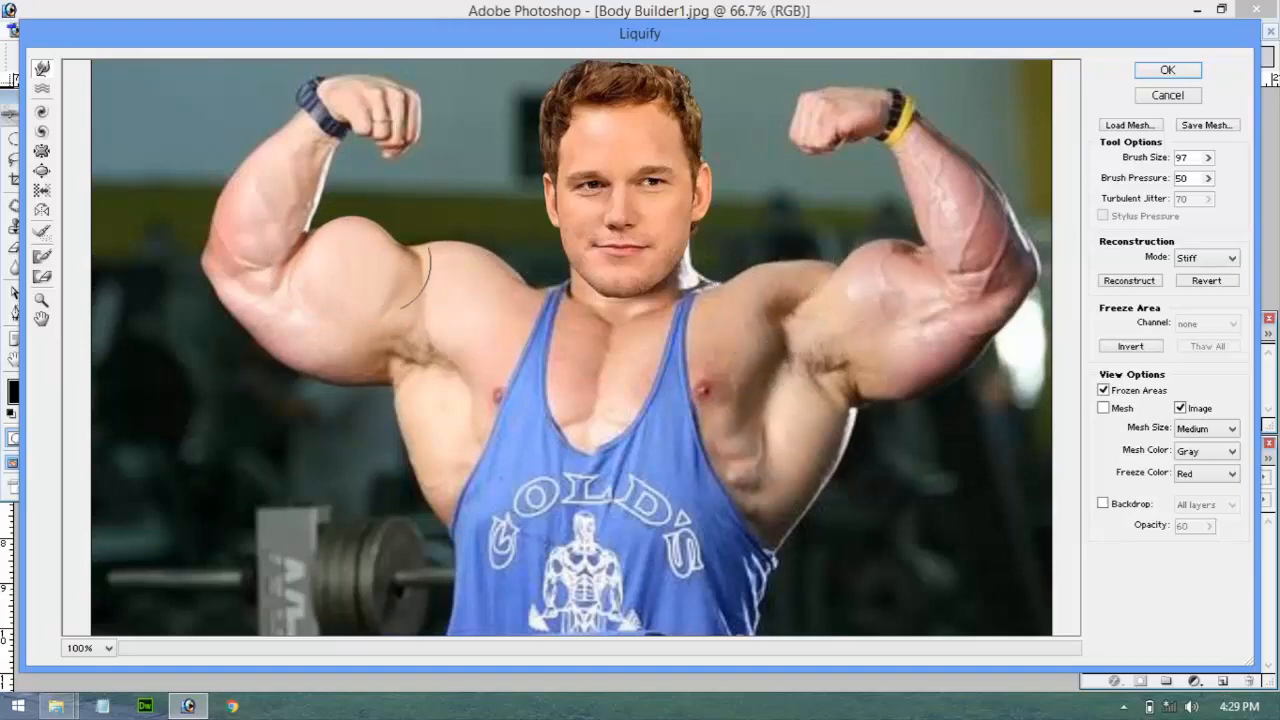
Bloat the chest and ribs on the yellow-wristband side of the tank top, and enlarge the brush size to 126
click(42, 171)
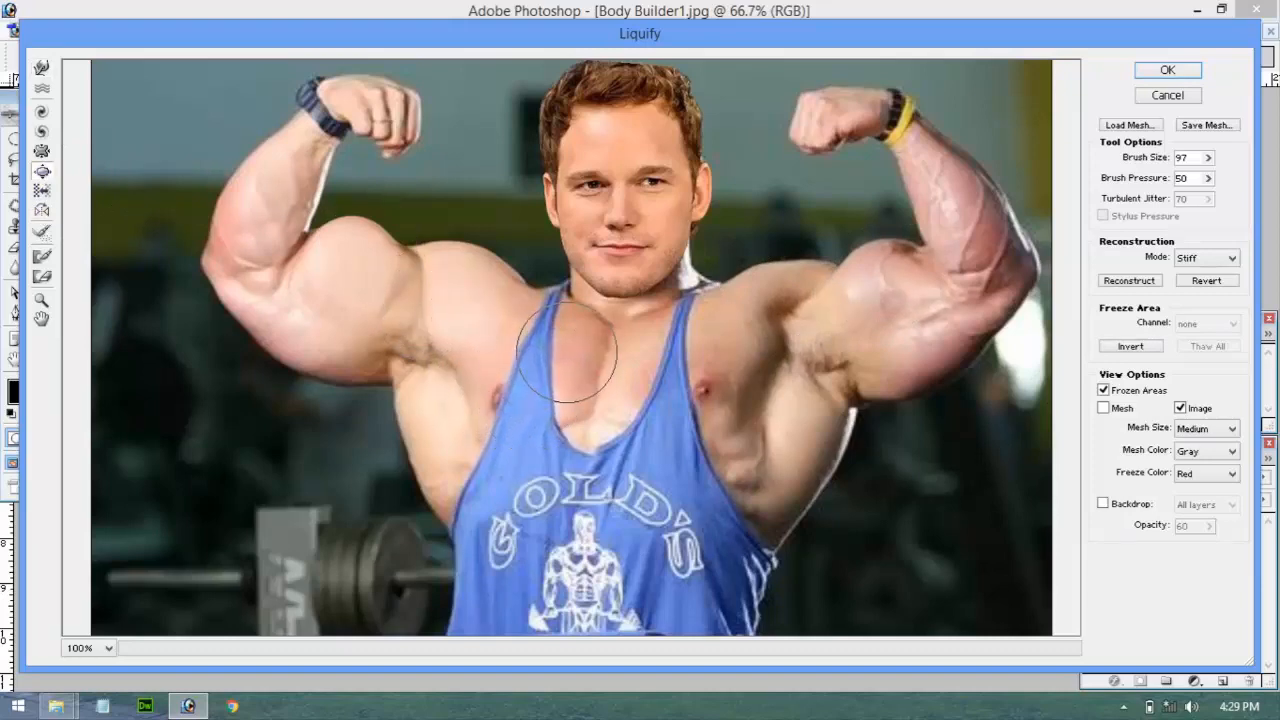
mouse_move(707, 386)
mouse_down()
mouse_move(738, 469)
mouse_move(771, 488)
mouse_move(785, 441)
mouse_up()
key(])
key(])
key(])
key(])
key(])
key(])
key(])
key(])
key(])
key(])
key(])
key(])
key(])
key(])
key(])
key(])
key(])
key(])
key(])
key(])
key(])
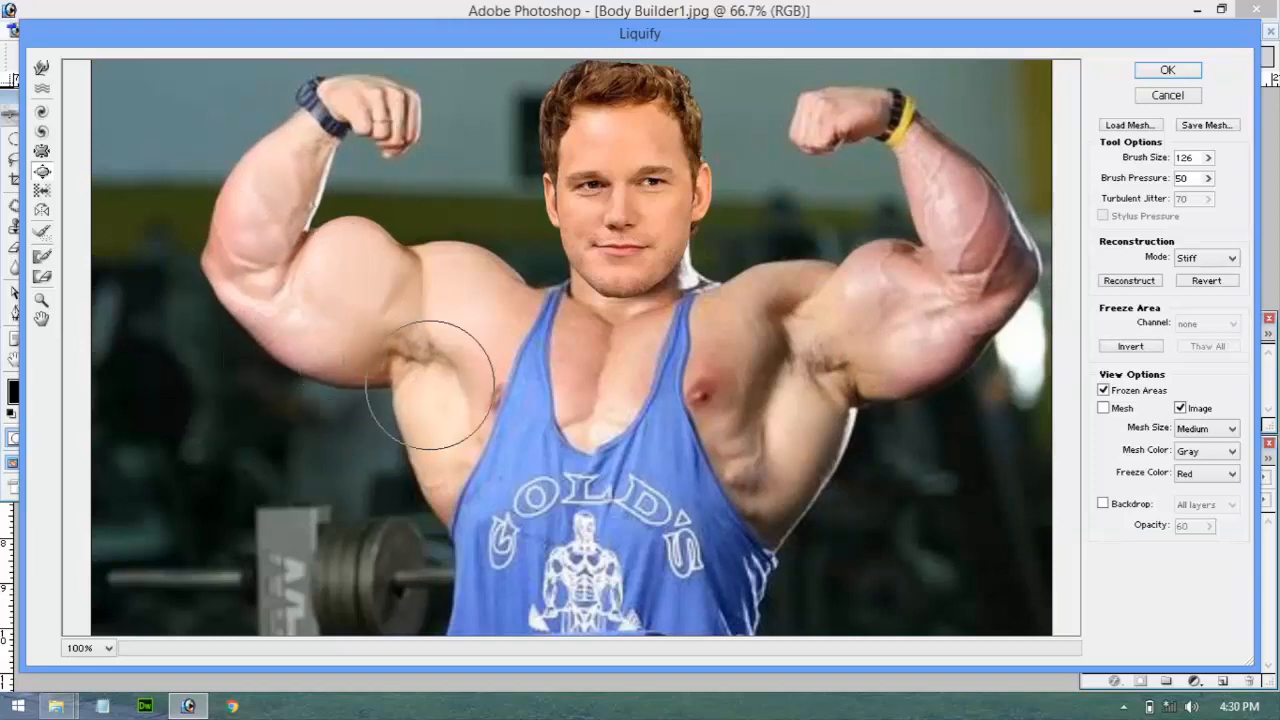
Warp both arms and shoulders further outward with the larger brush and apply the Liquify filter
click(41, 67)
mouse_move(242, 308)
mouse_down()
mouse_move(320, 306)
mouse_move(334, 343)
mouse_move(420, 410)
mouse_move(464, 330)
mouse_move(452, 311)
mouse_move(466, 280)
mouse_up()
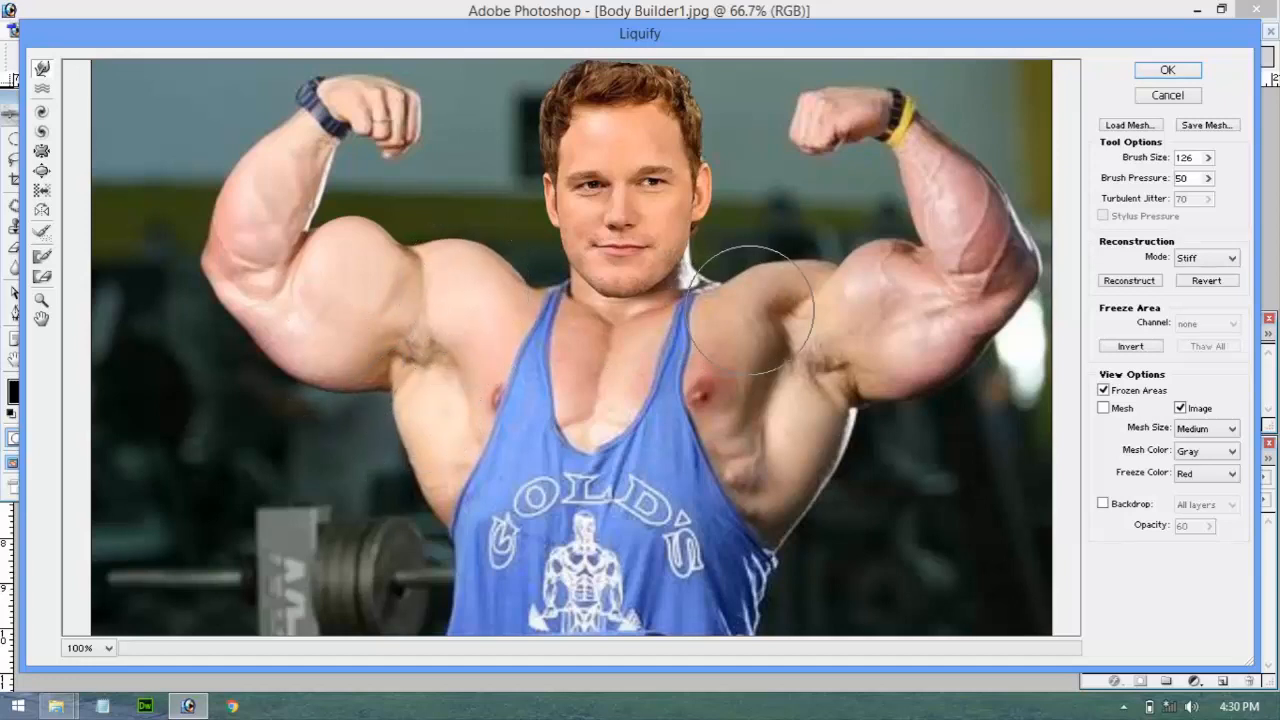
drag(756, 308, 769, 298)
mouse_move(846, 296)
mouse_down()
mouse_move(857, 291)
mouse_move(806, 430)
mouse_move(908, 337)
mouse_move(906, 354)
mouse_move(946, 334)
mouse_move(916, 293)
mouse_up()
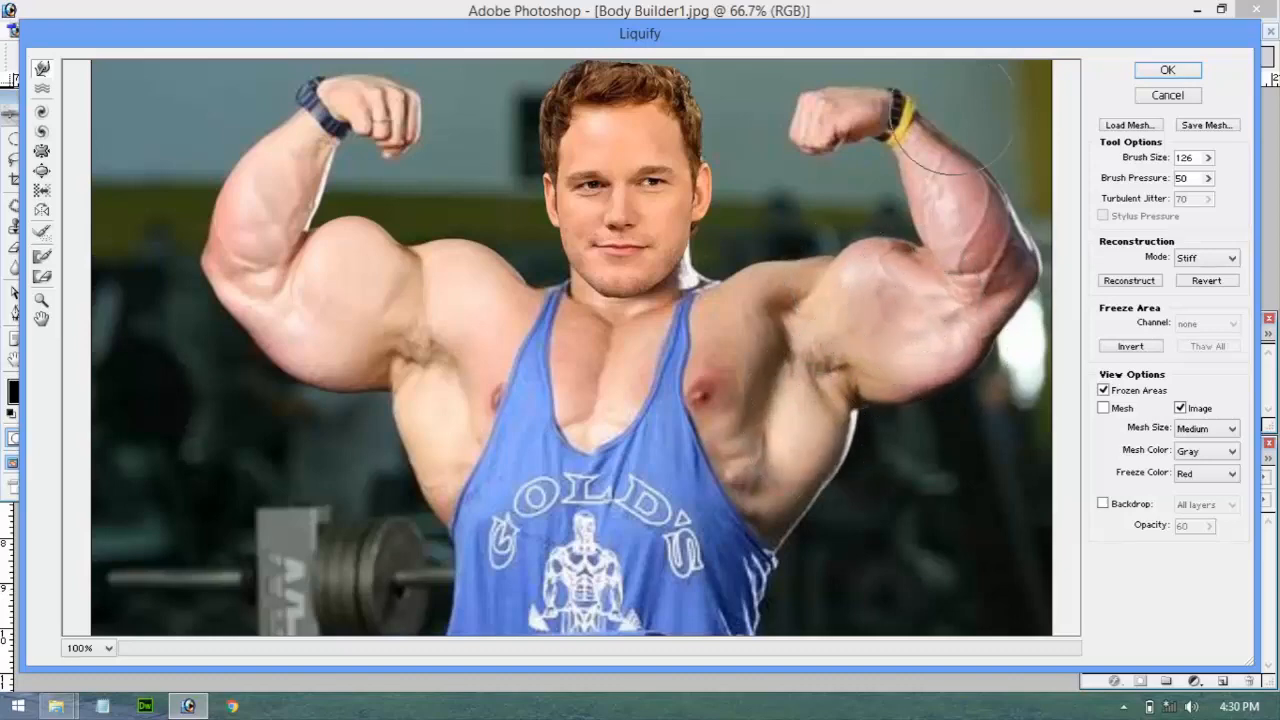
click(1167, 70)
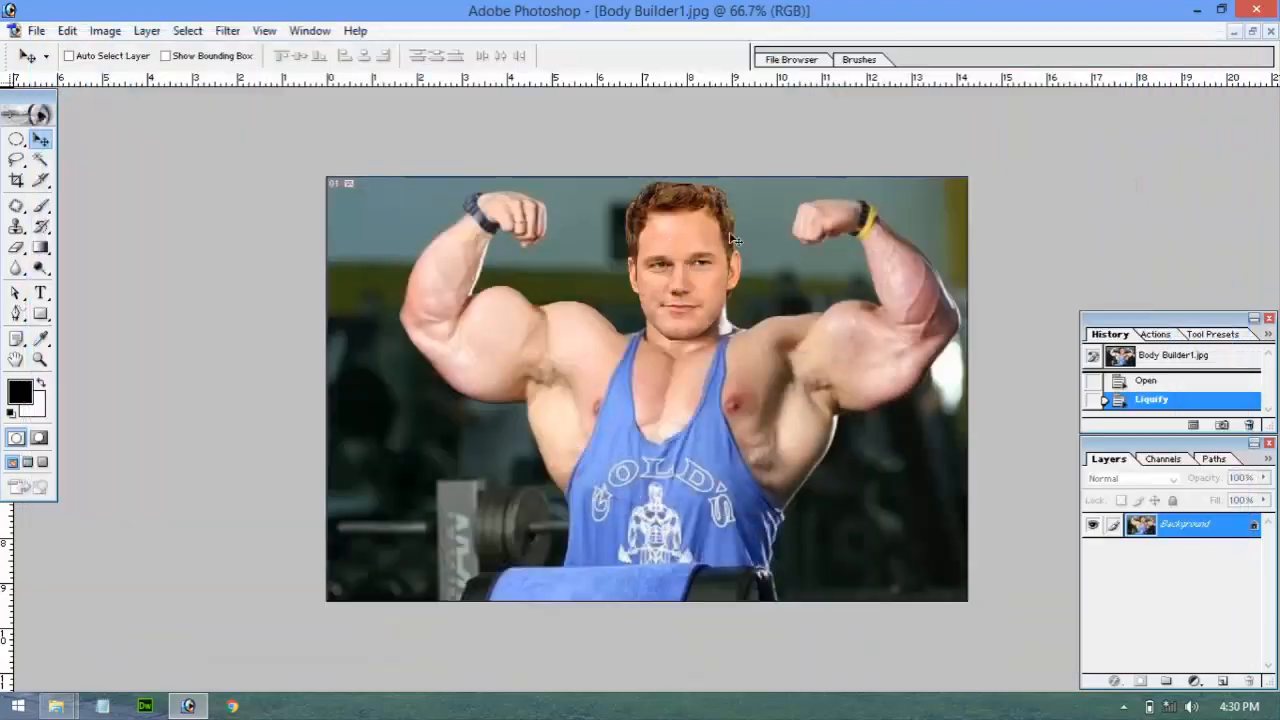
Compare the original Body Builder1.jpg snapshot with the Liquify history state, ending on the Liquify state
click(1210, 358)
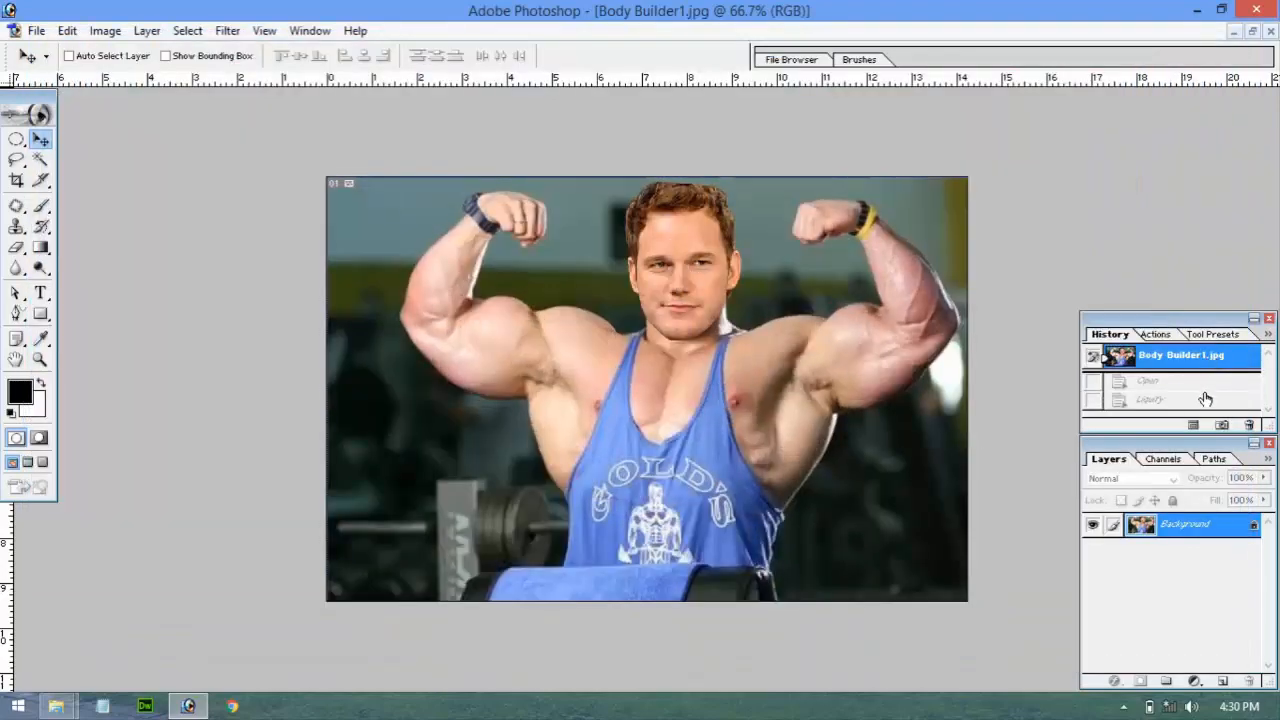
click(1205, 399)
click(1184, 362)
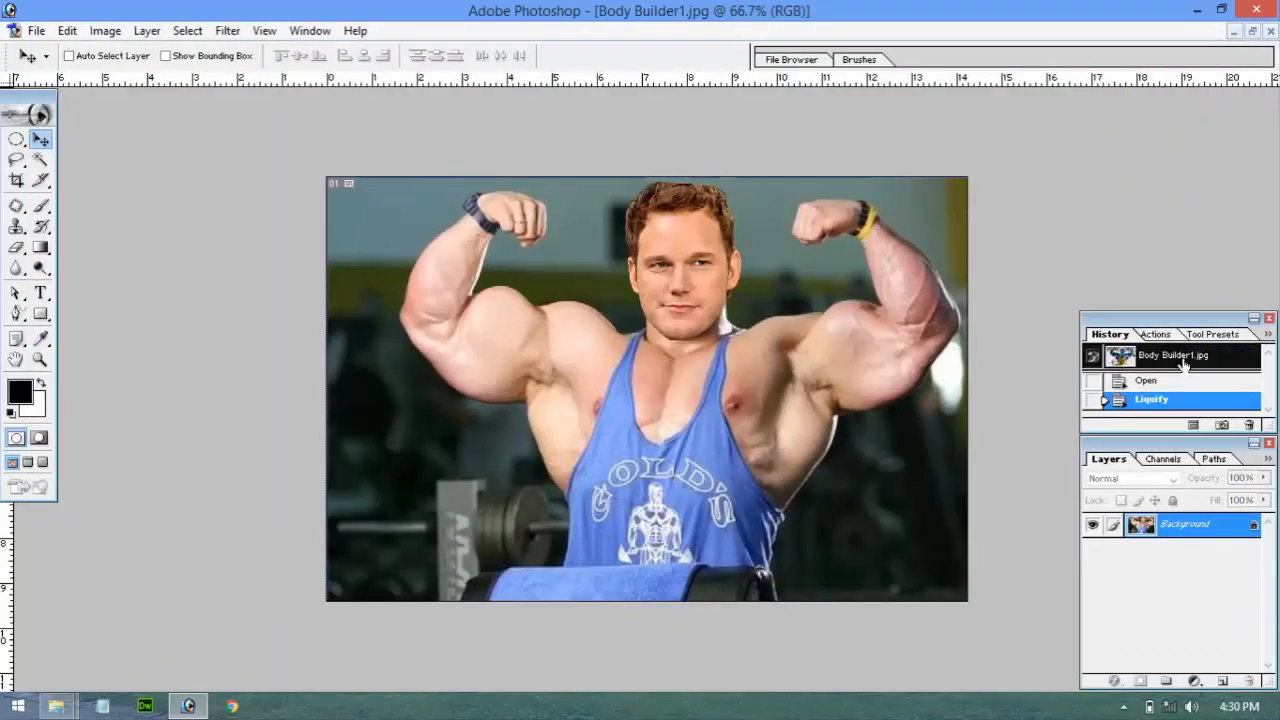
click(1183, 400)
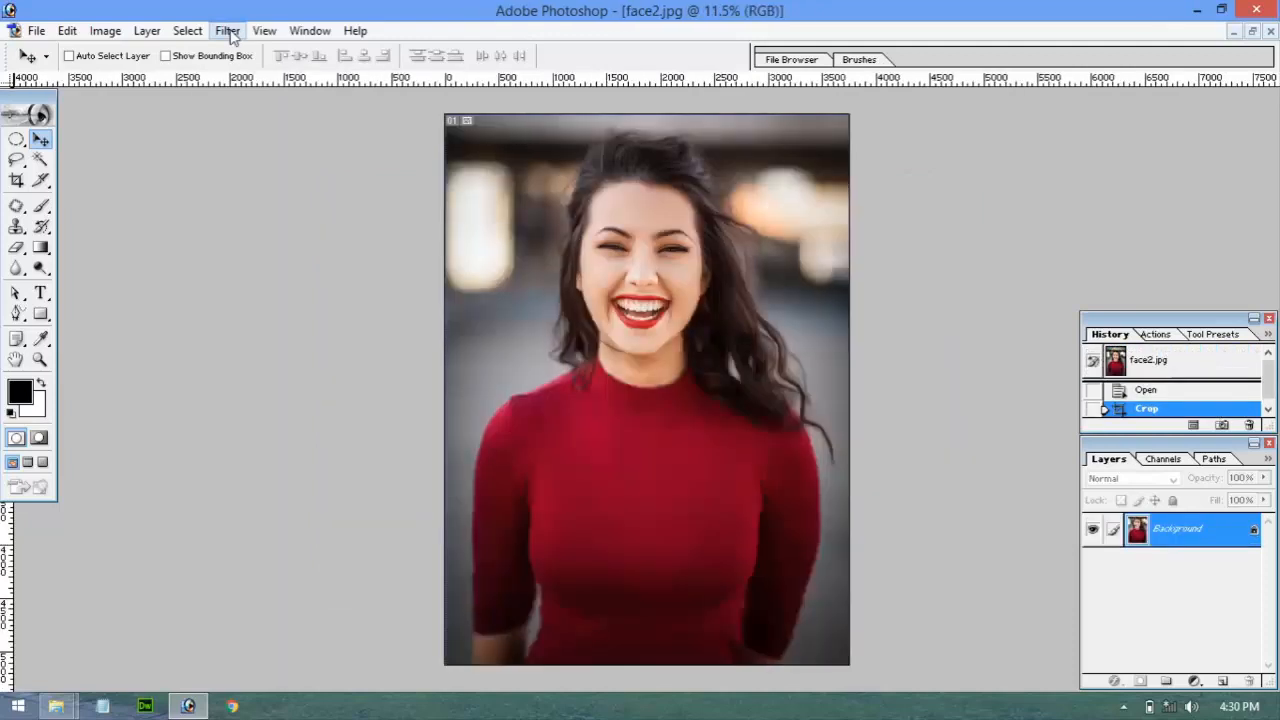
click(227, 30)
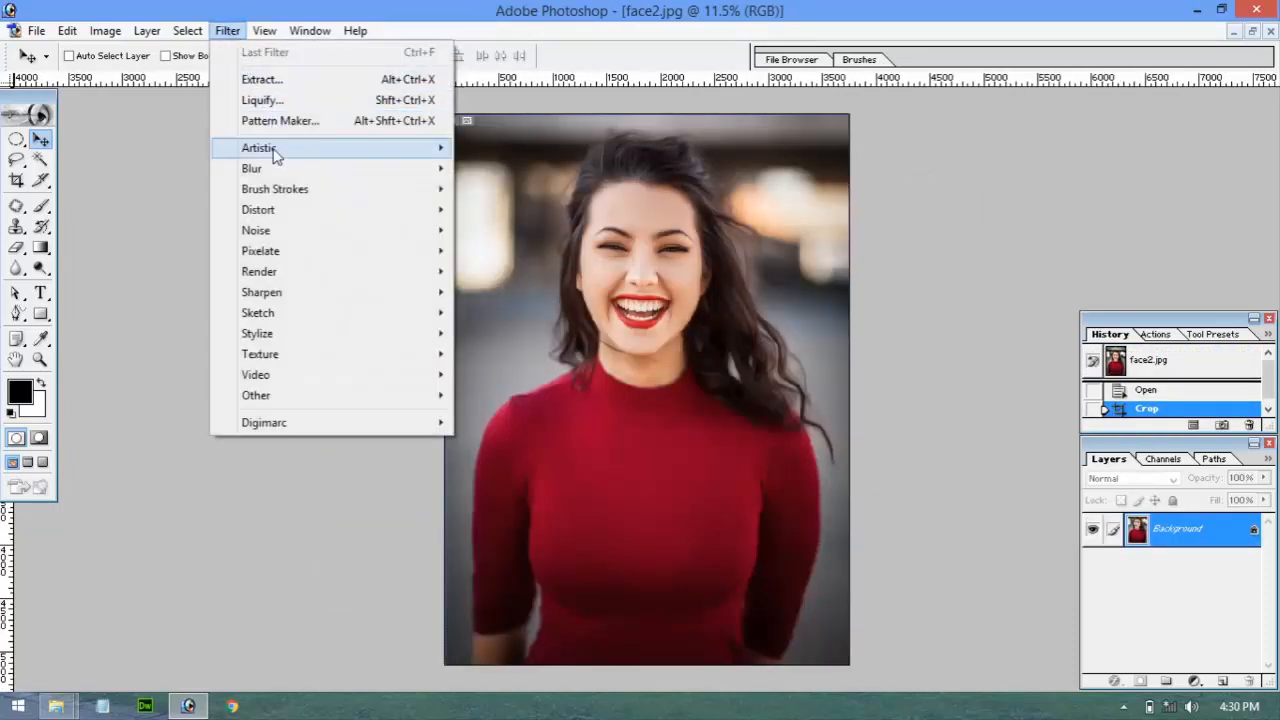
mouse_move(276, 154)
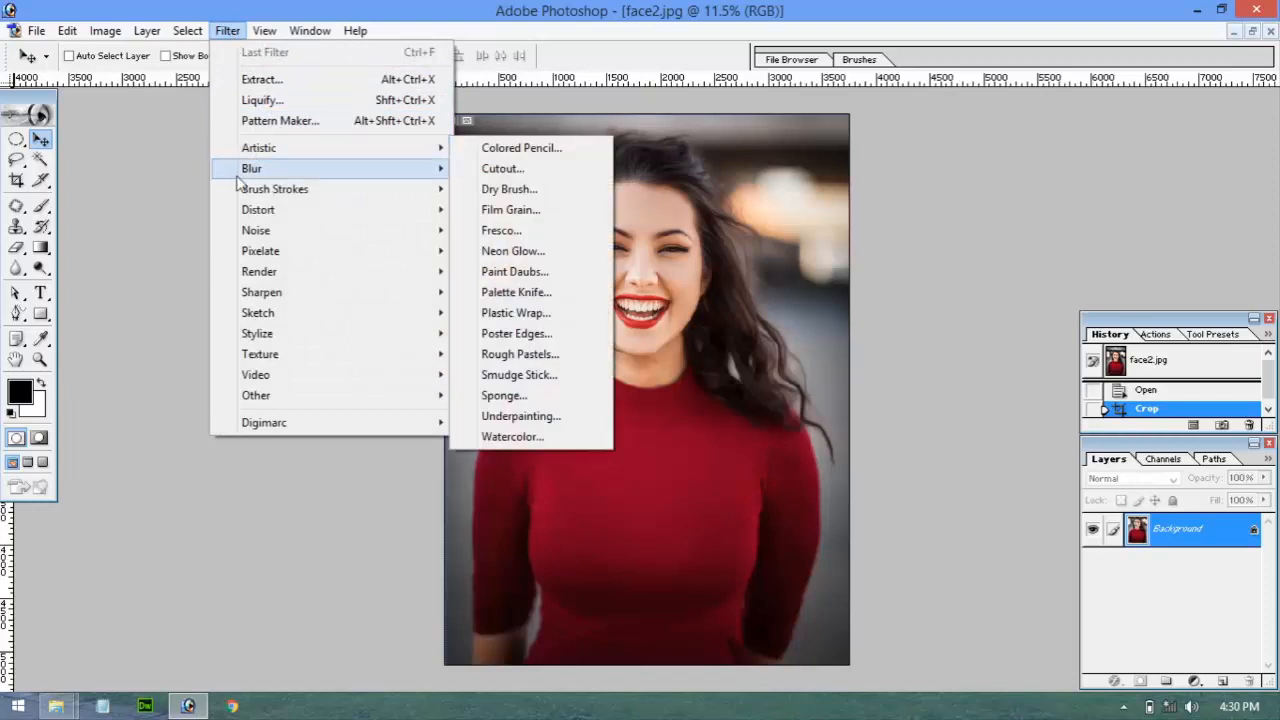
click(176, 226)
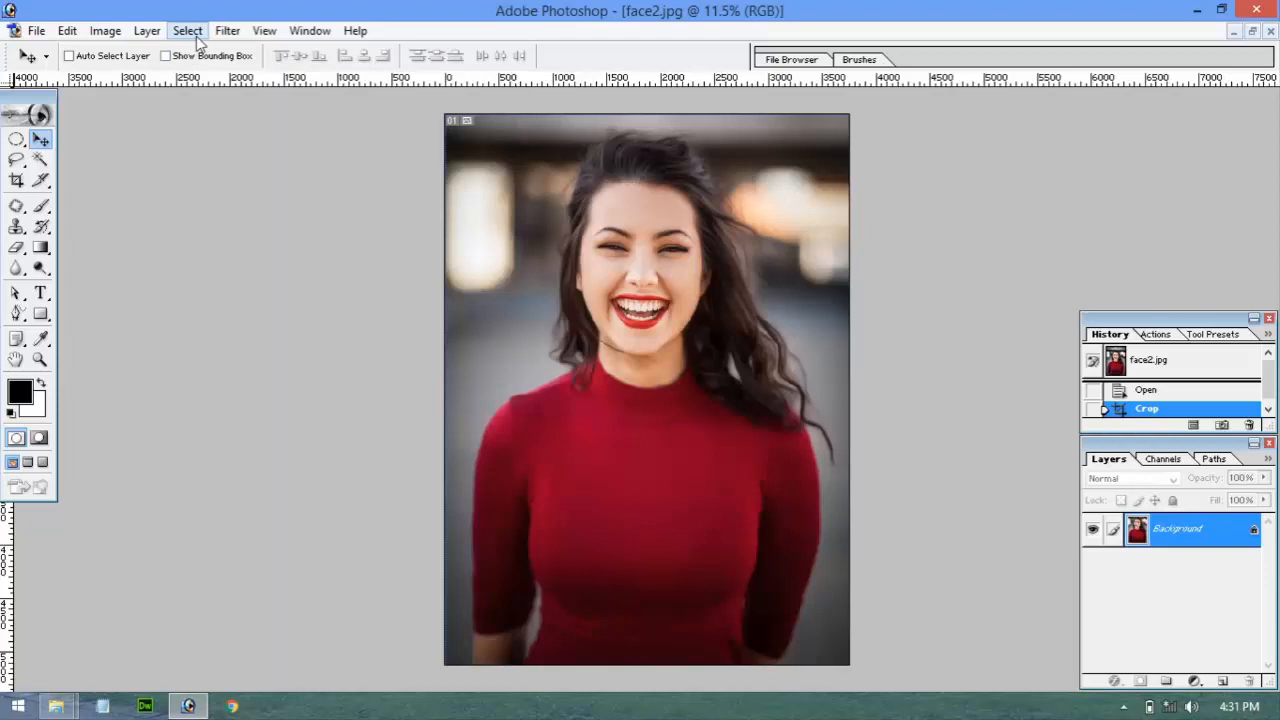
Open the Colored Pencil filter on face2.jpg, move its dialog off the photo and set the pencil width to 10
click(227, 30)
mouse_move(276, 148)
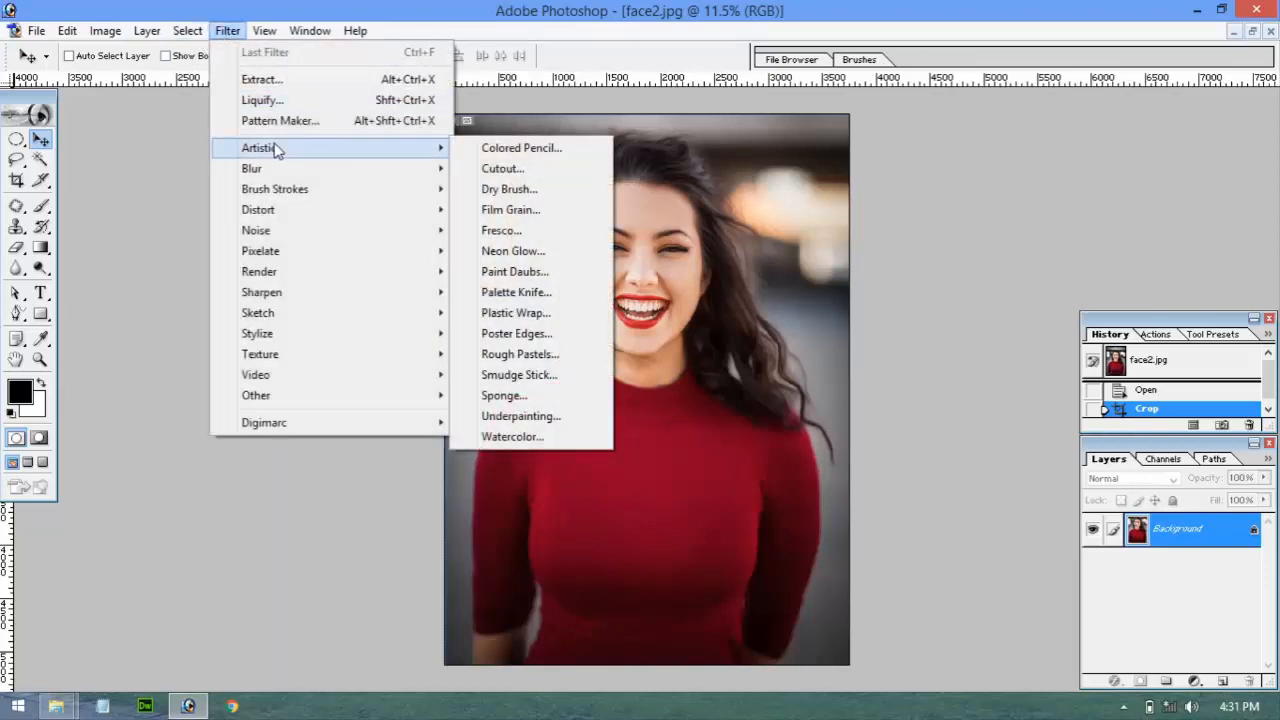
click(508, 155)
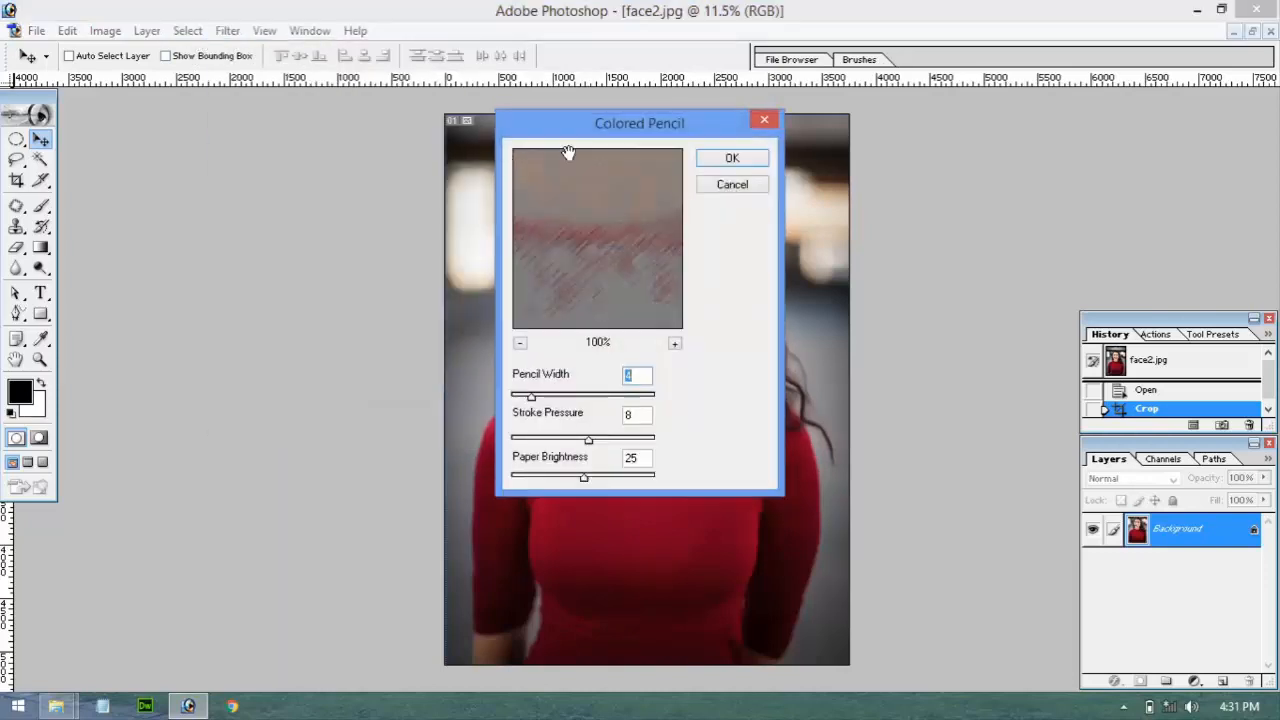
drag(516, 131, 218, 143)
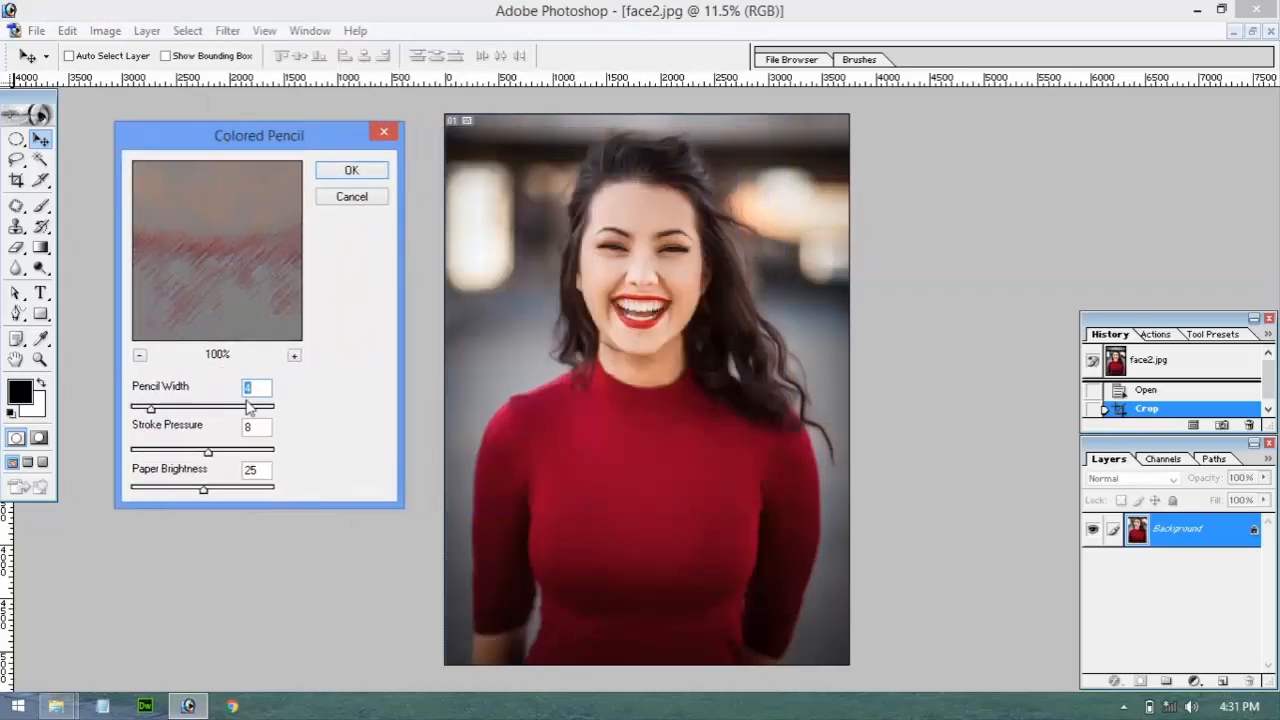
drag(151, 412, 188, 414)
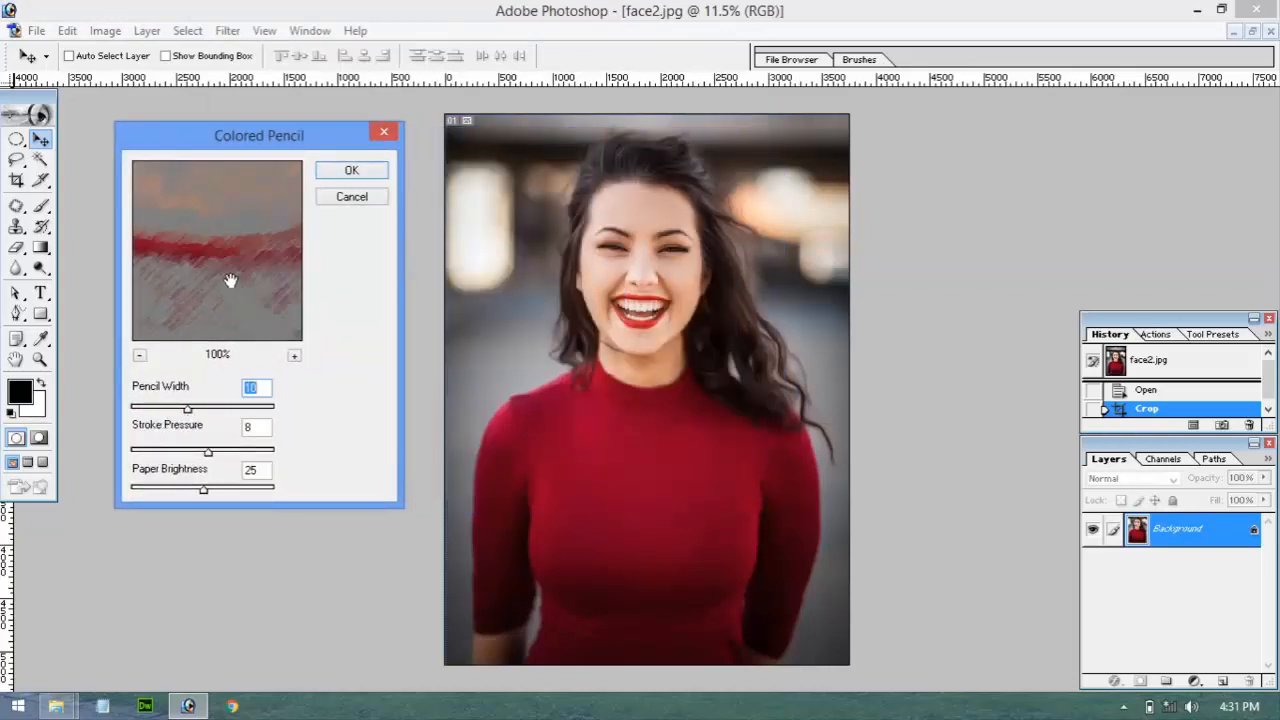
Set the Colored Pencil stroke pressure to 6 and paper brightness to 50, then apply the filter
click(141, 356)
click(141, 356)
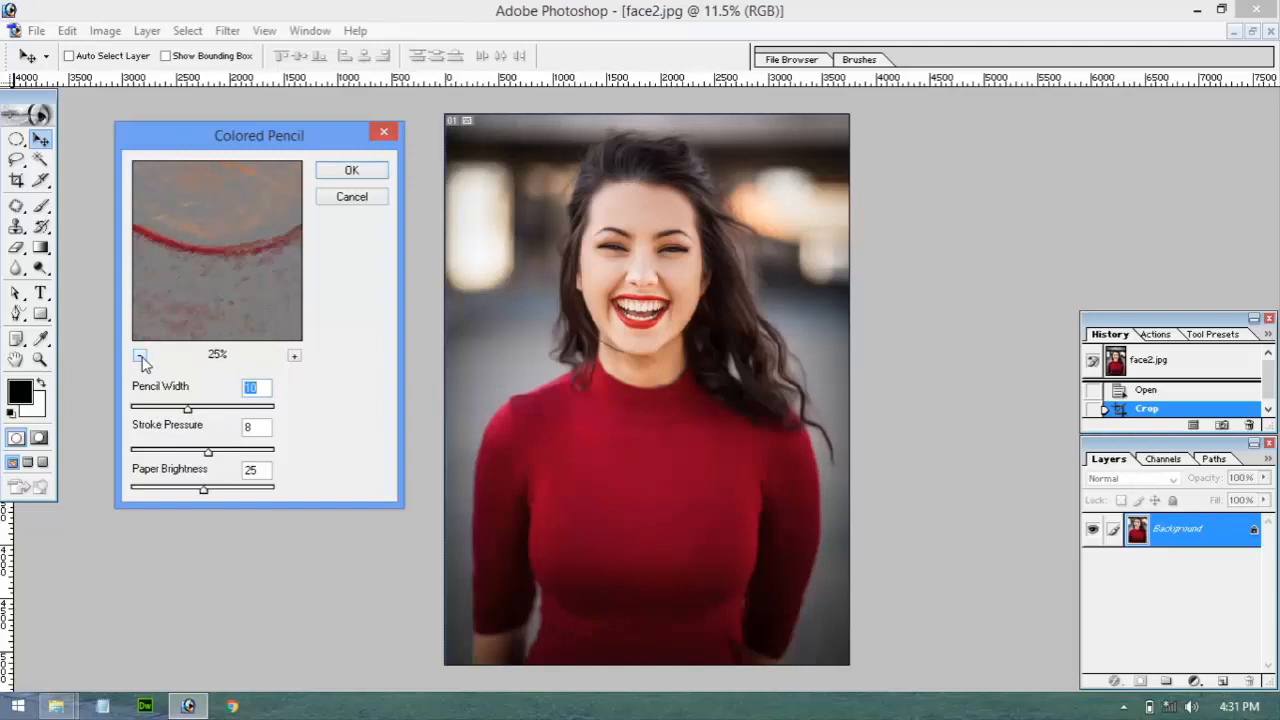
click(141, 356)
click(141, 356)
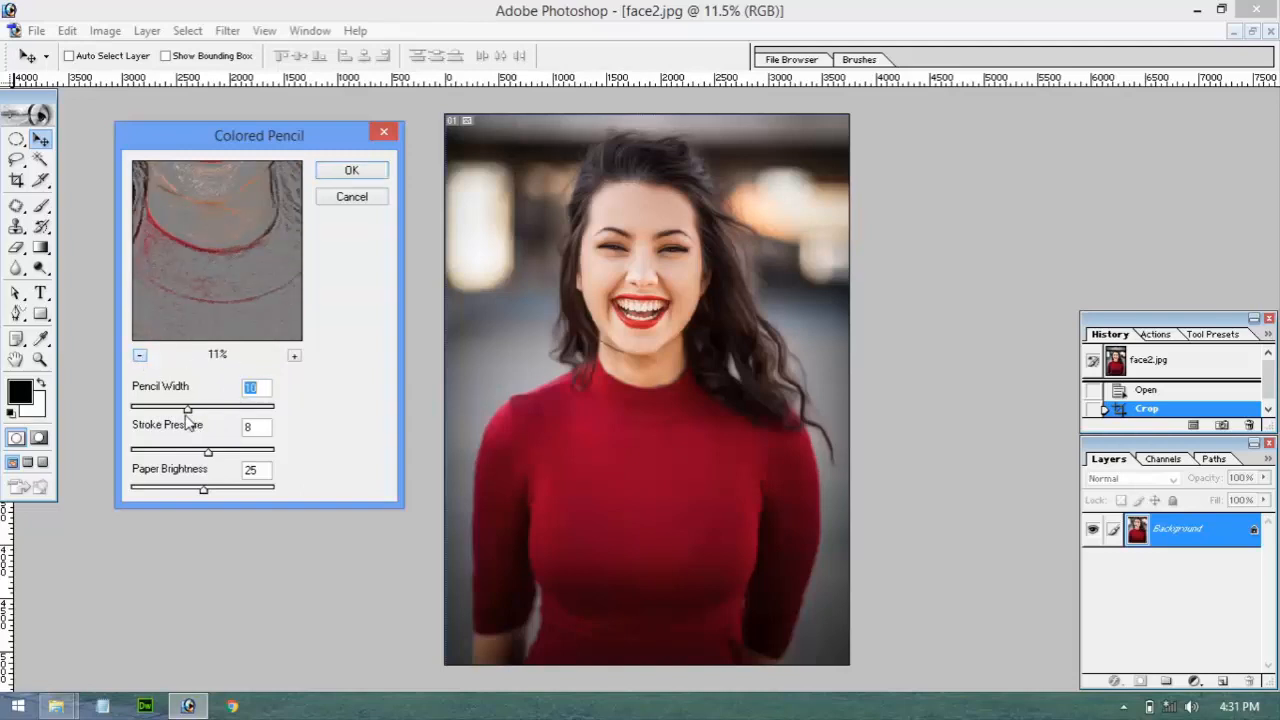
drag(208, 452, 198, 452)
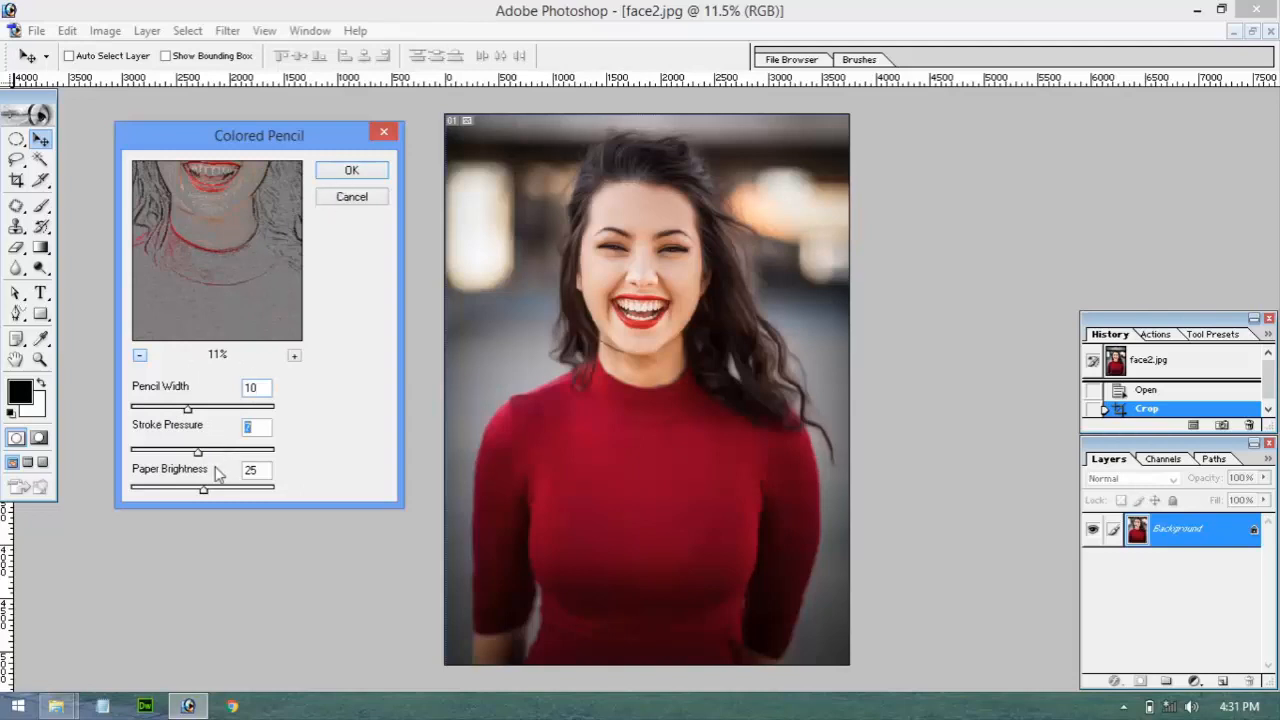
drag(199, 452, 189, 452)
click(350, 172)
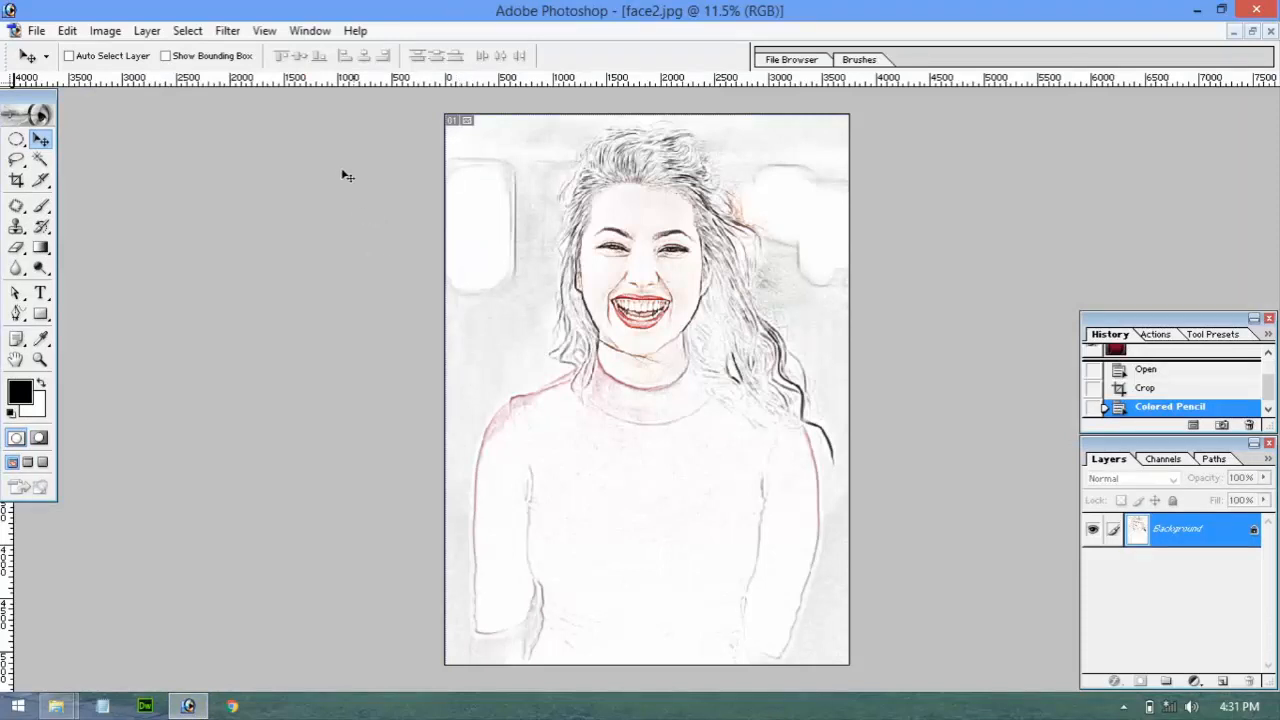
Apply the Colored Pencil filter again with pencil width 8, stroke pressure 7 and paper brightness 27
click(227, 30)
mouse_move(275, 150)
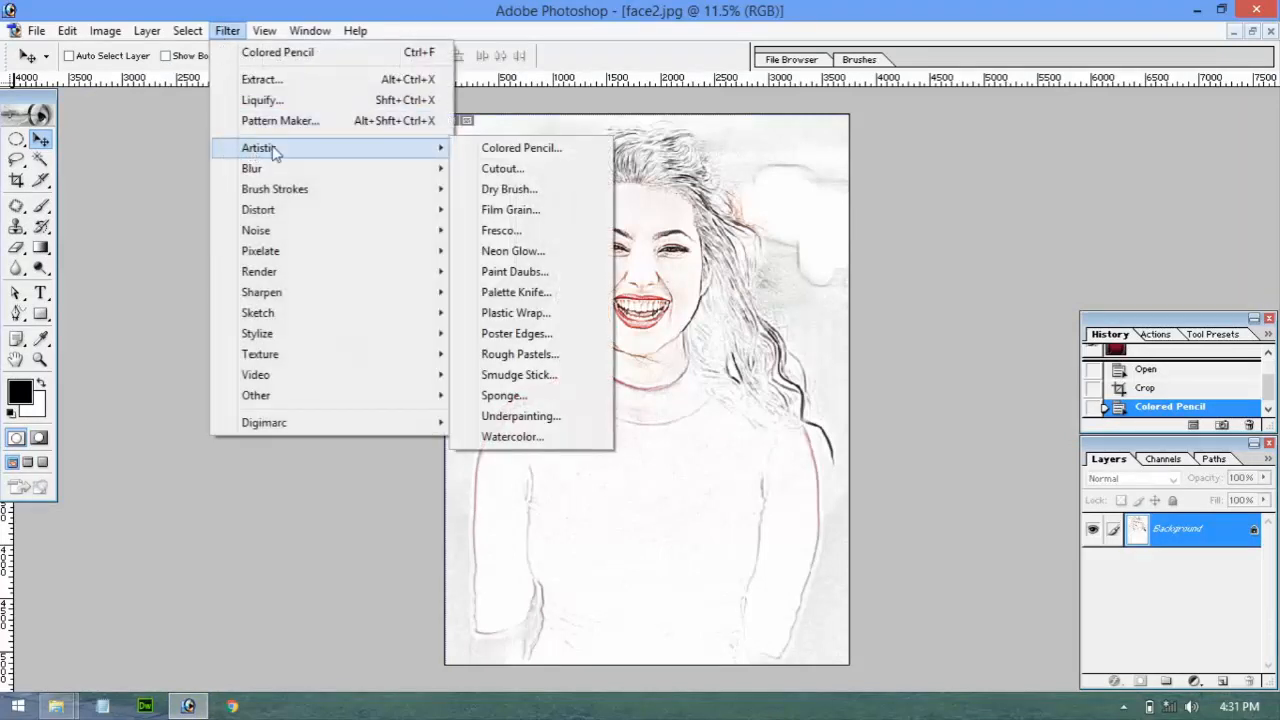
click(521, 147)
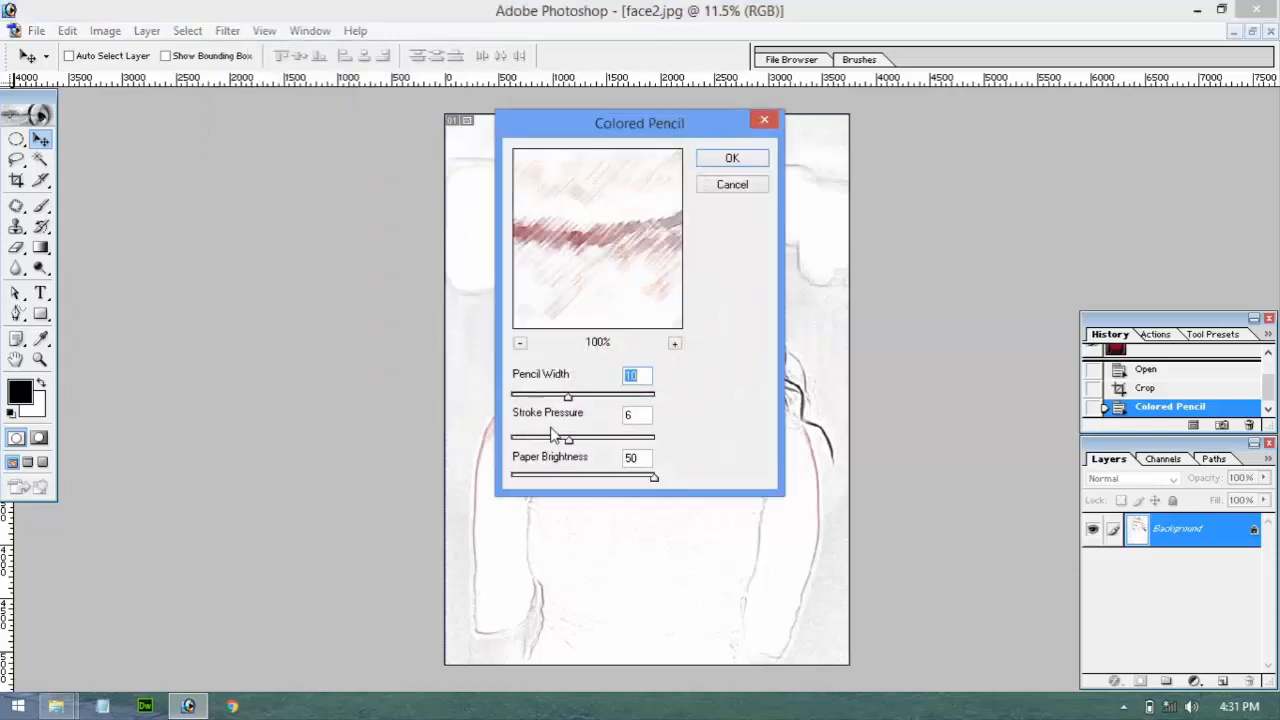
drag(585, 143, 226, 147)
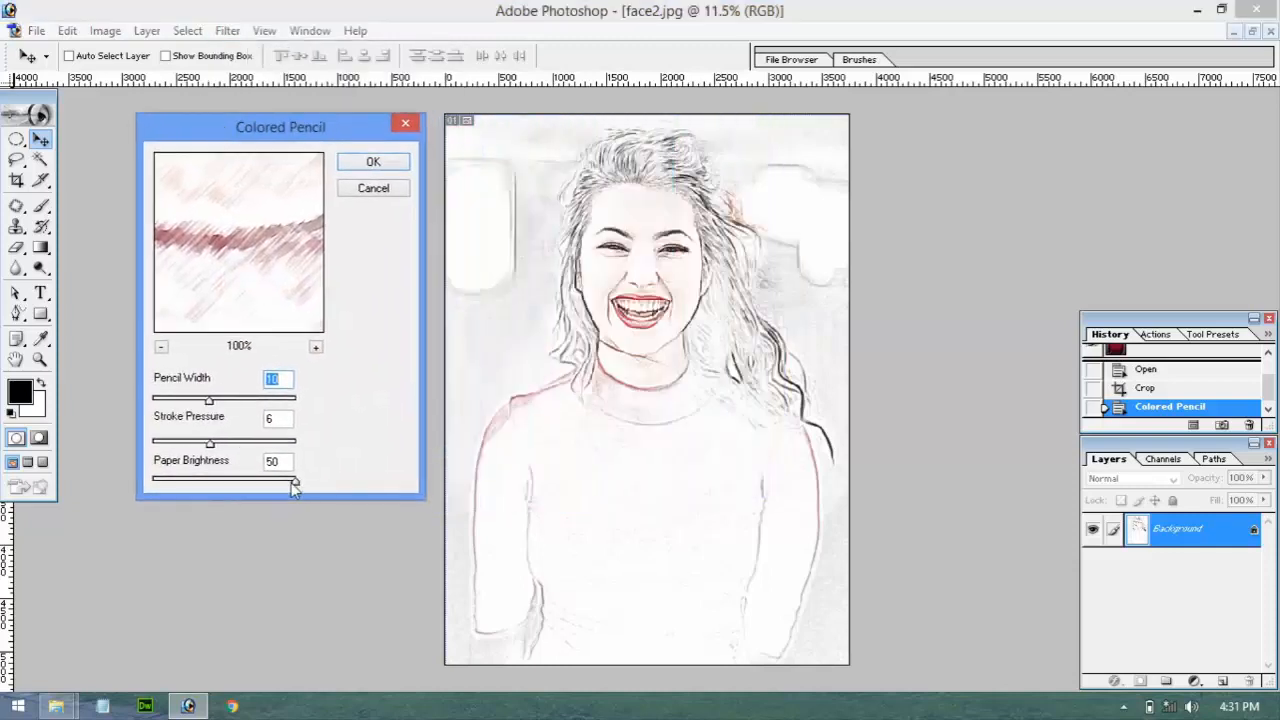
mouse_move(293, 485)
mouse_down()
mouse_move(231, 481)
mouse_move(222, 448)
mouse_up()
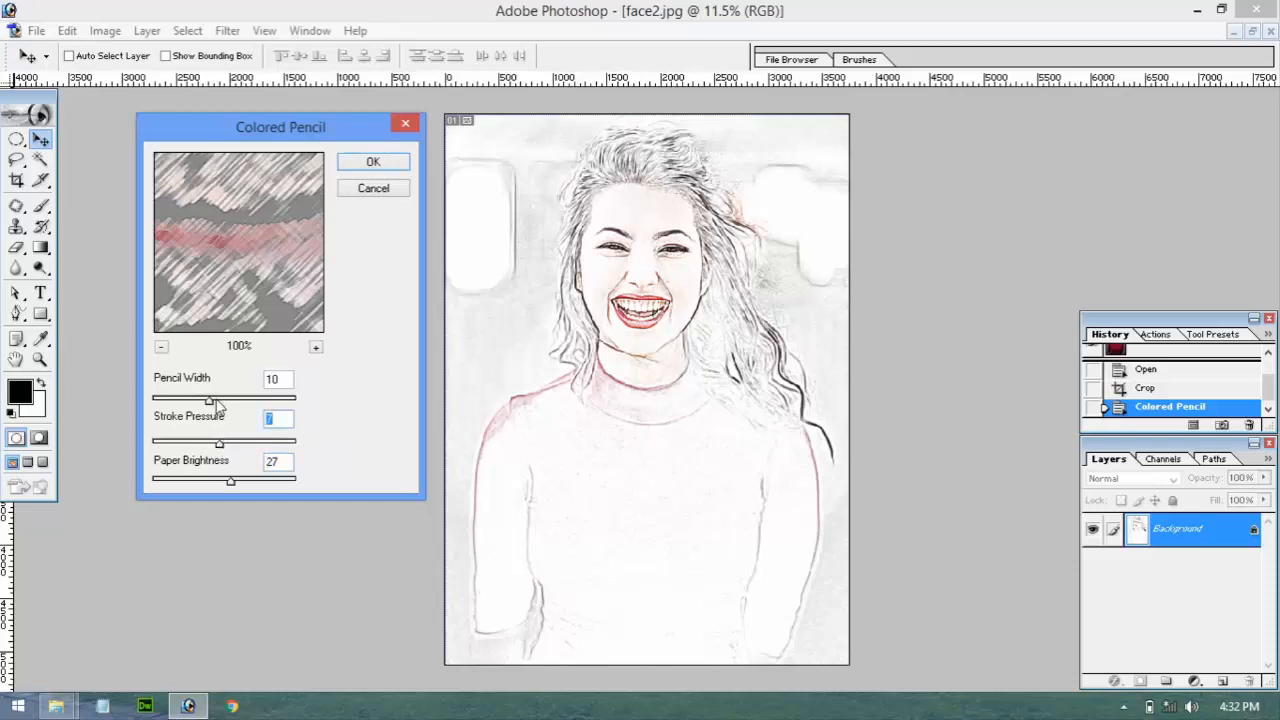
drag(218, 403, 197, 403)
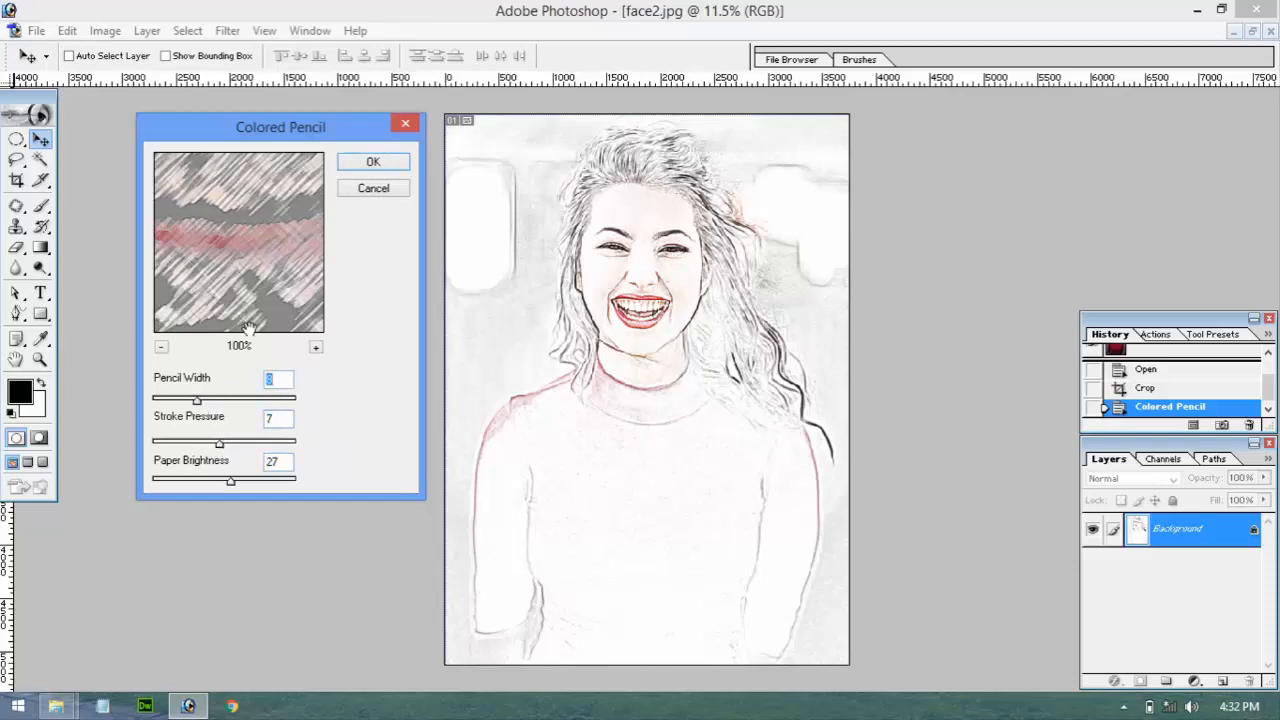
click(372, 163)
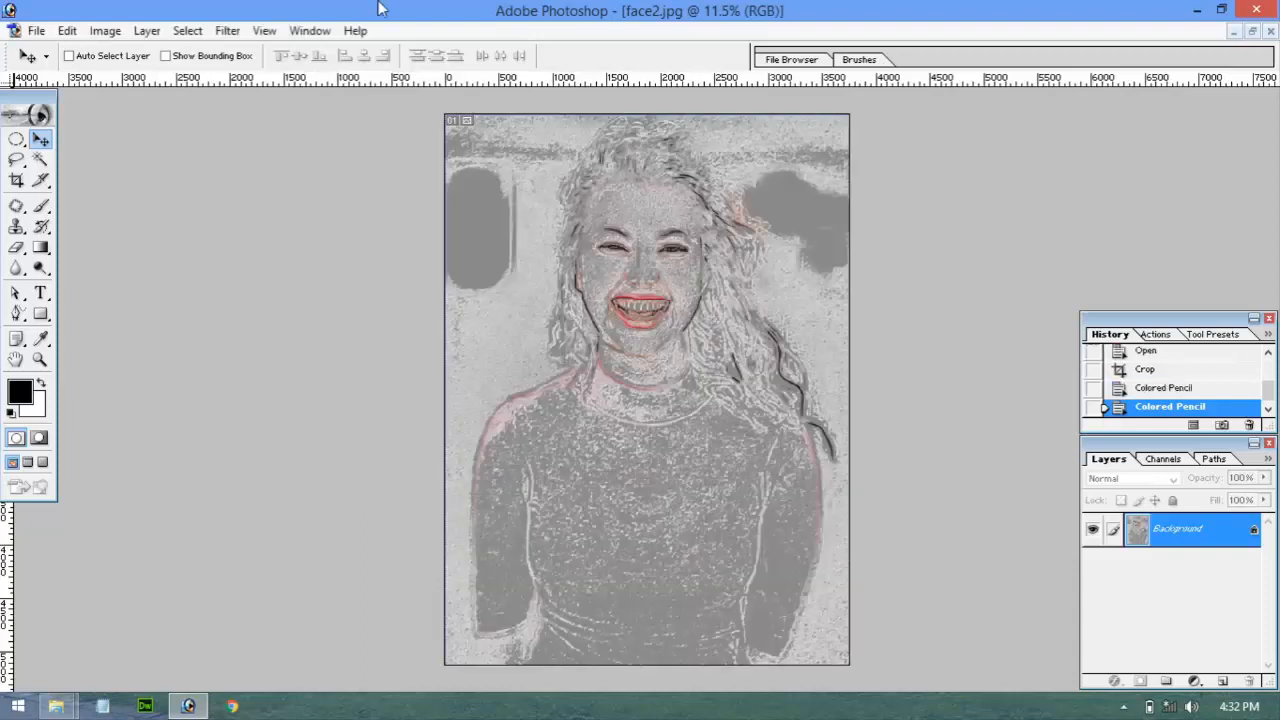
Restore face2.jpg to its original, unfiltered snapshot from the history
scroll(1190, 387, up, 2)
click(1183, 366)
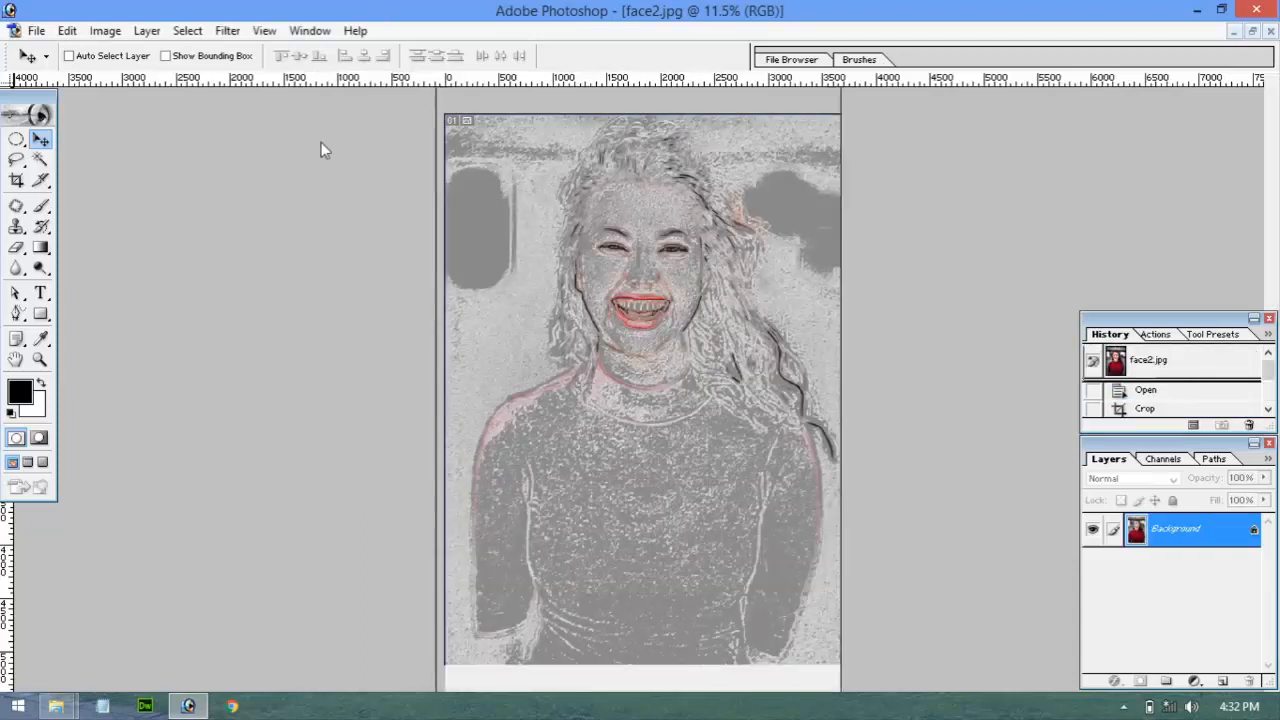
click(38, 30)
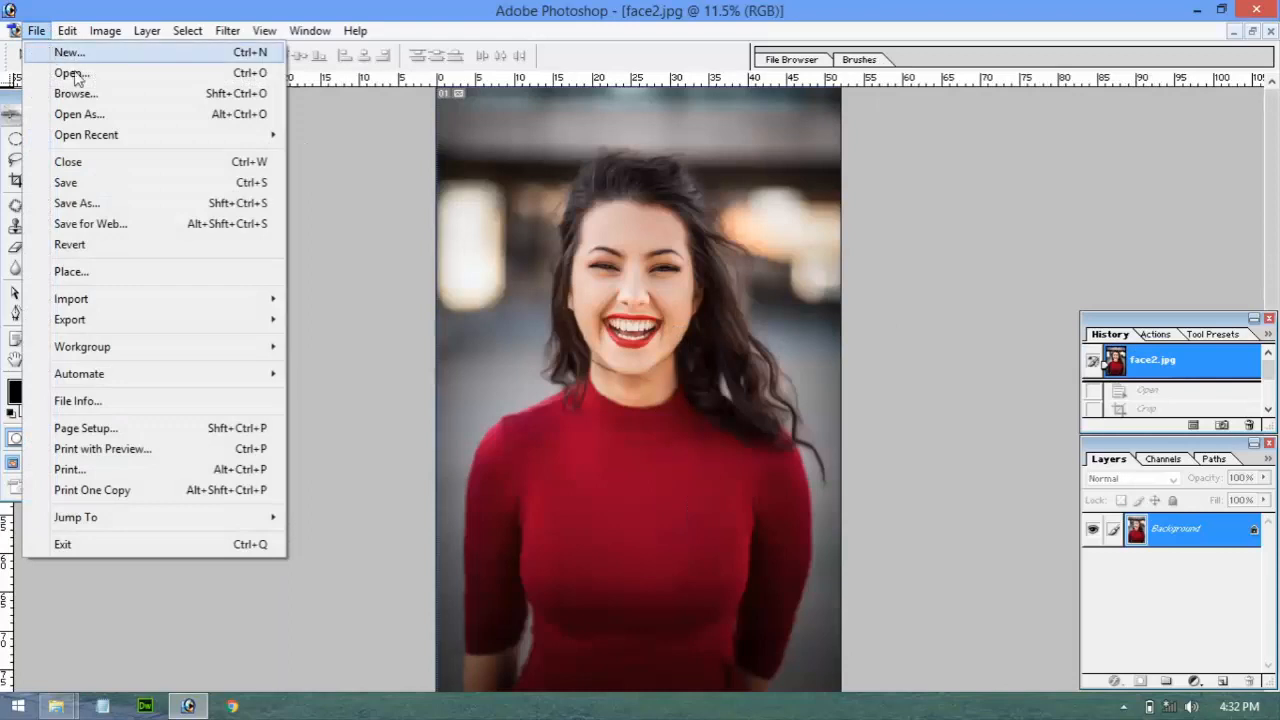
click(916, 156)
scroll(916, 156, down, 1)
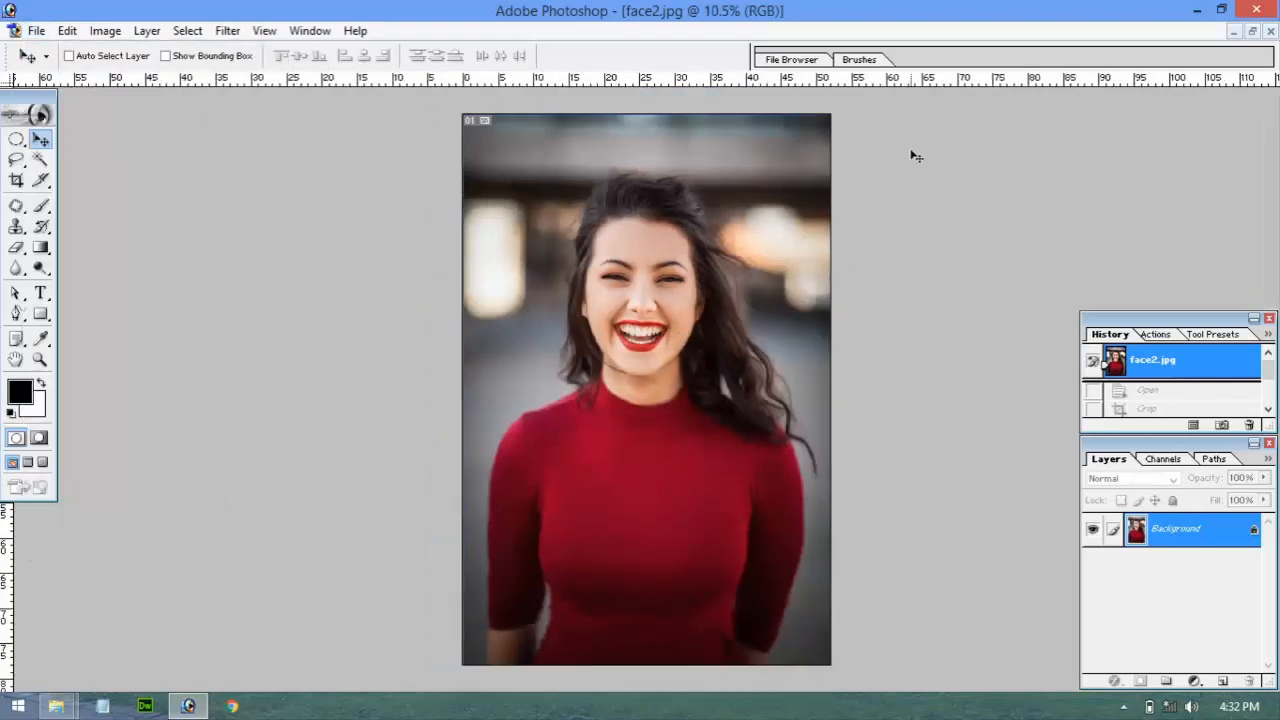
Crop the portrait at full width, trimming a strip above the head and a thinner strip along the photo's lower edge
click(15, 180)
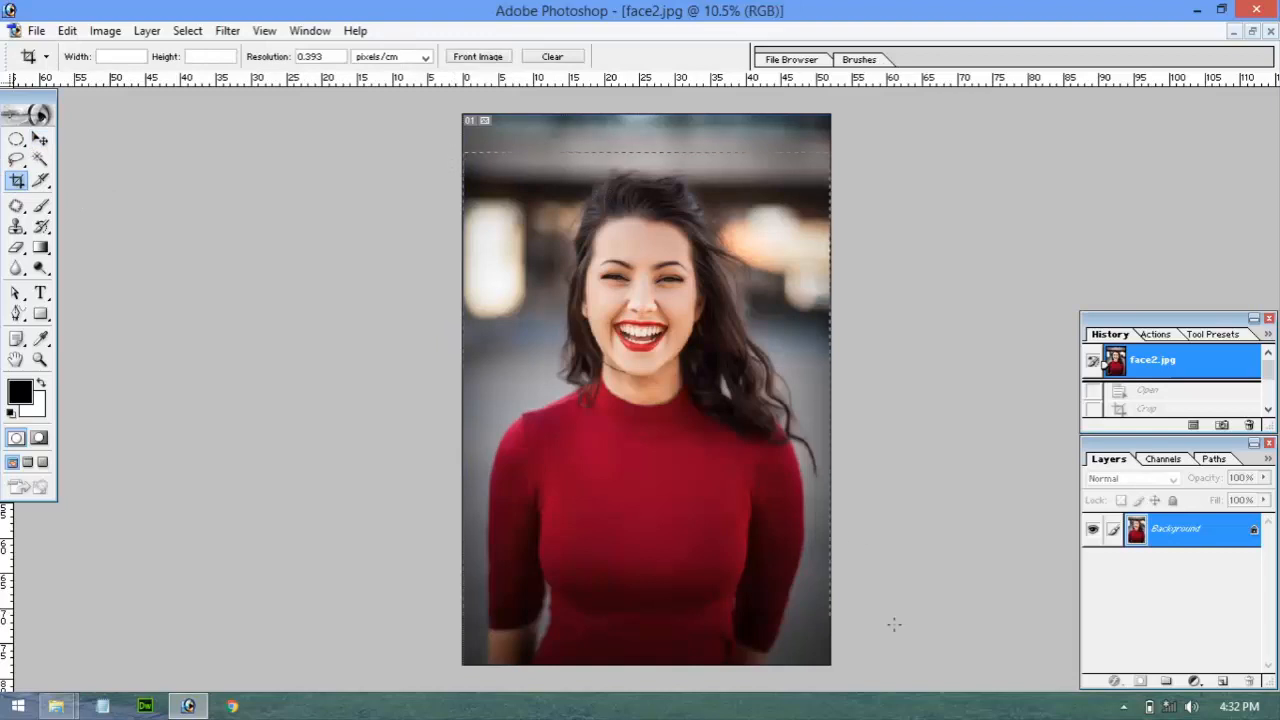
drag(894, 624, 906, 651)
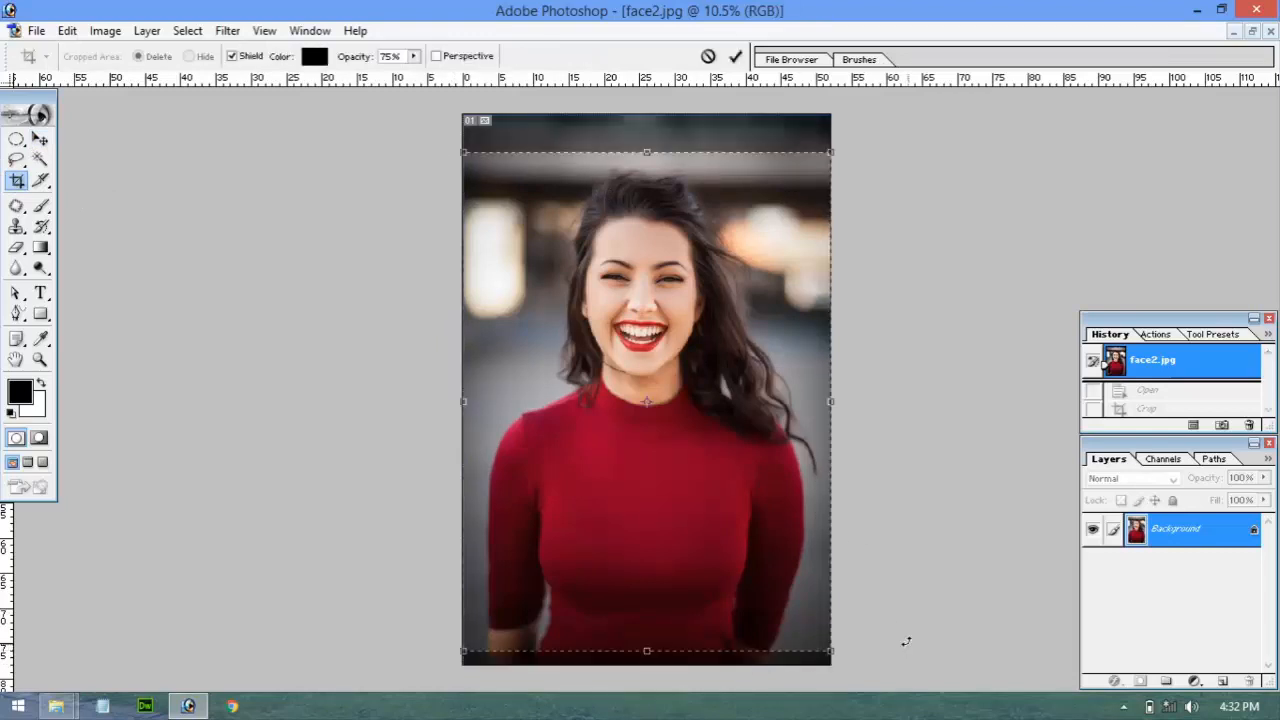
key(Return)
Resize the cropped photo to a resolution of 72 pixels/cm and a width of 1500 pixels, and fit it on screen
click(105, 31)
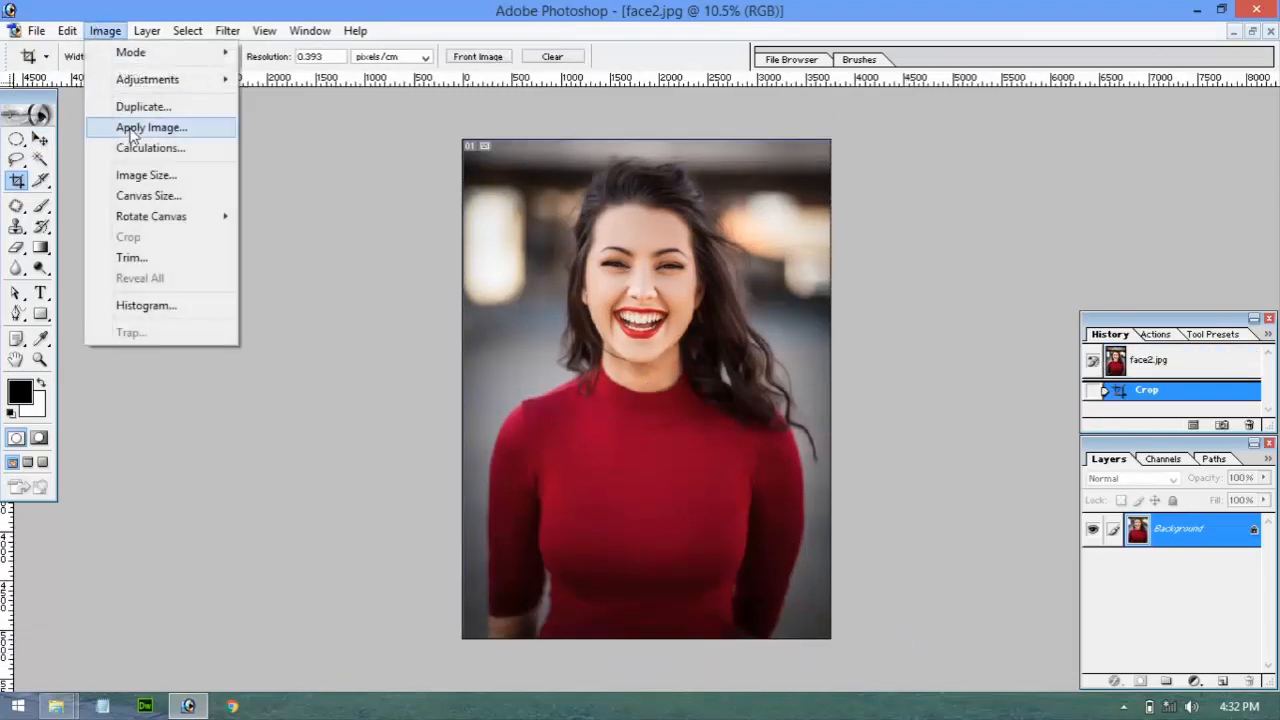
click(138, 175)
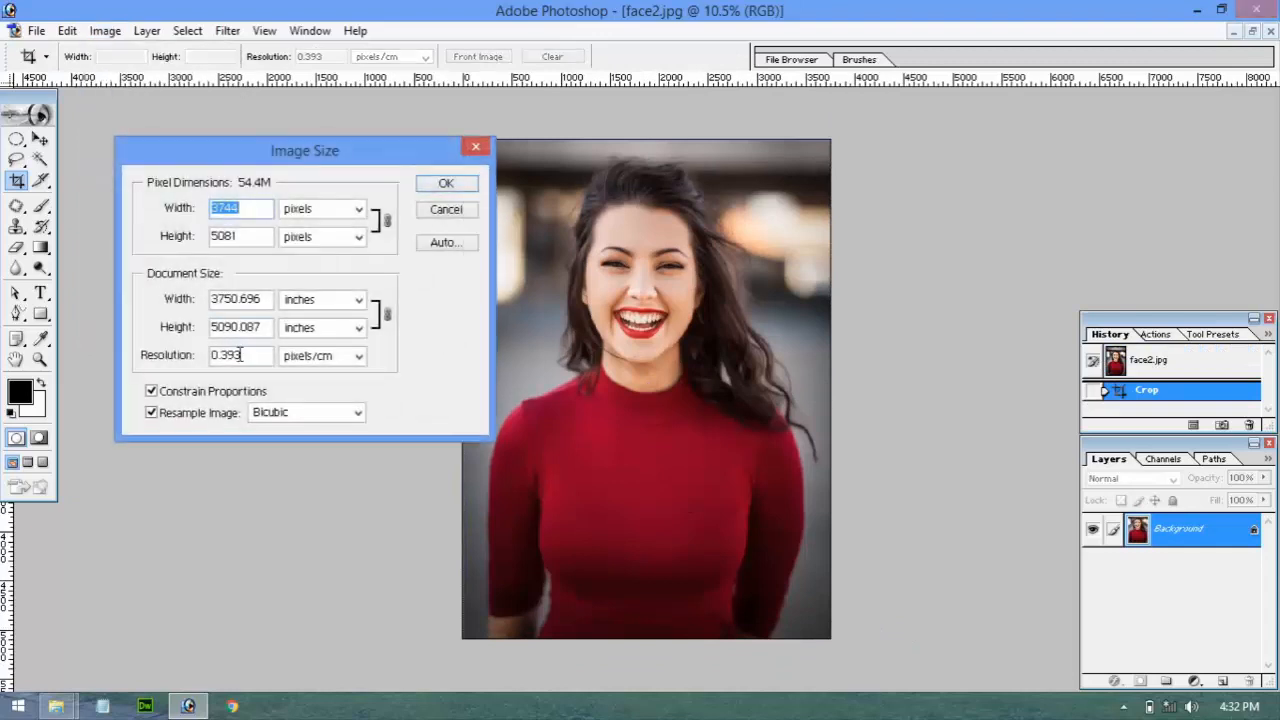
double_click(257, 358)
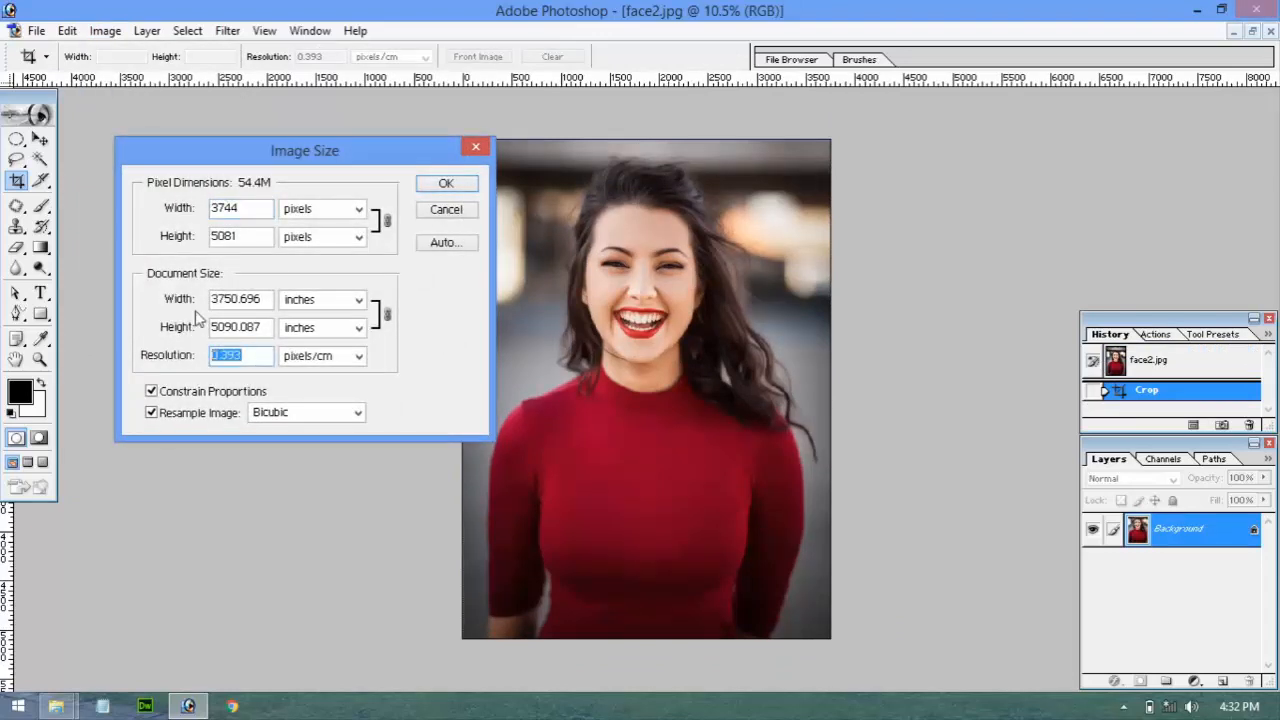
text(72)
drag(264, 210, 129, 207)
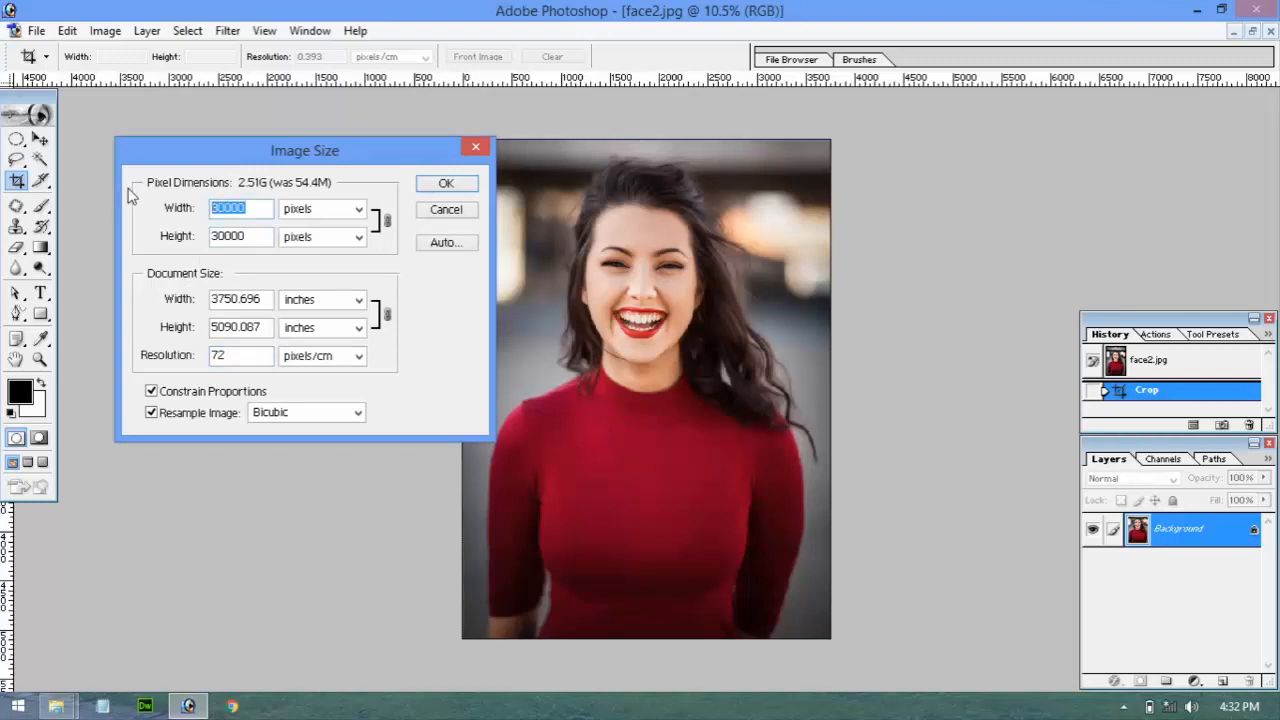
text(1500)
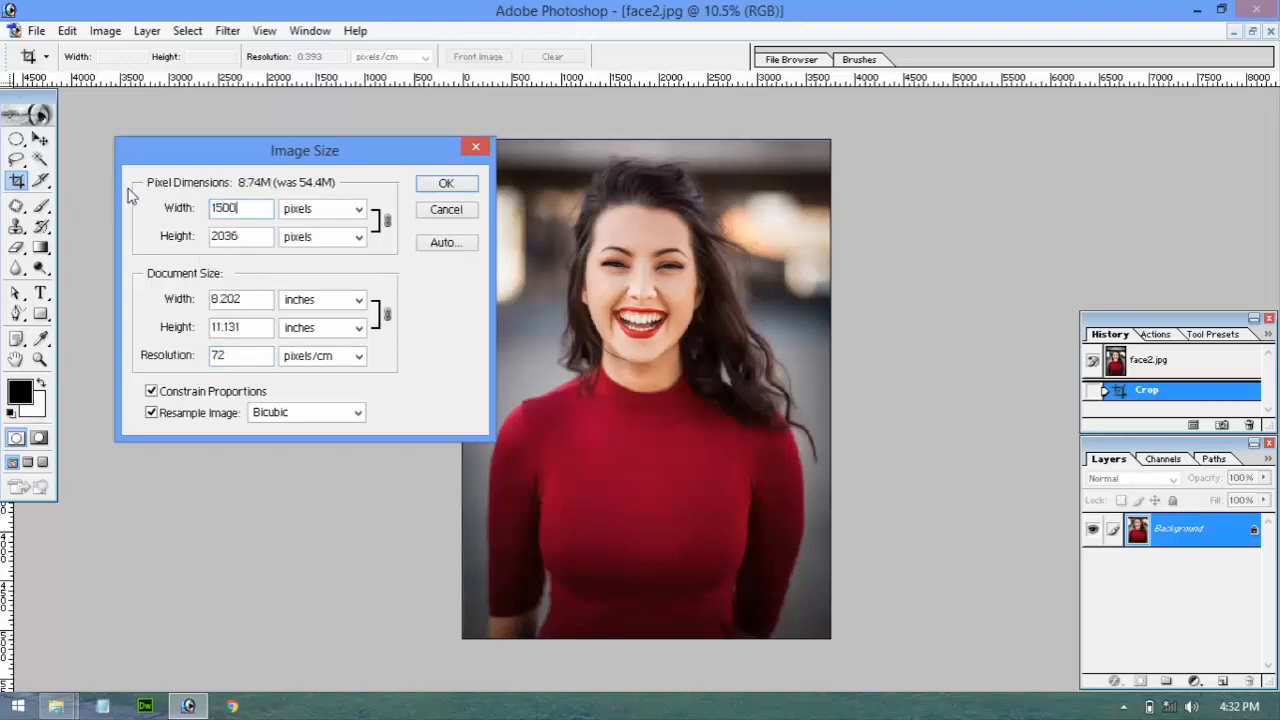
click(440, 184)
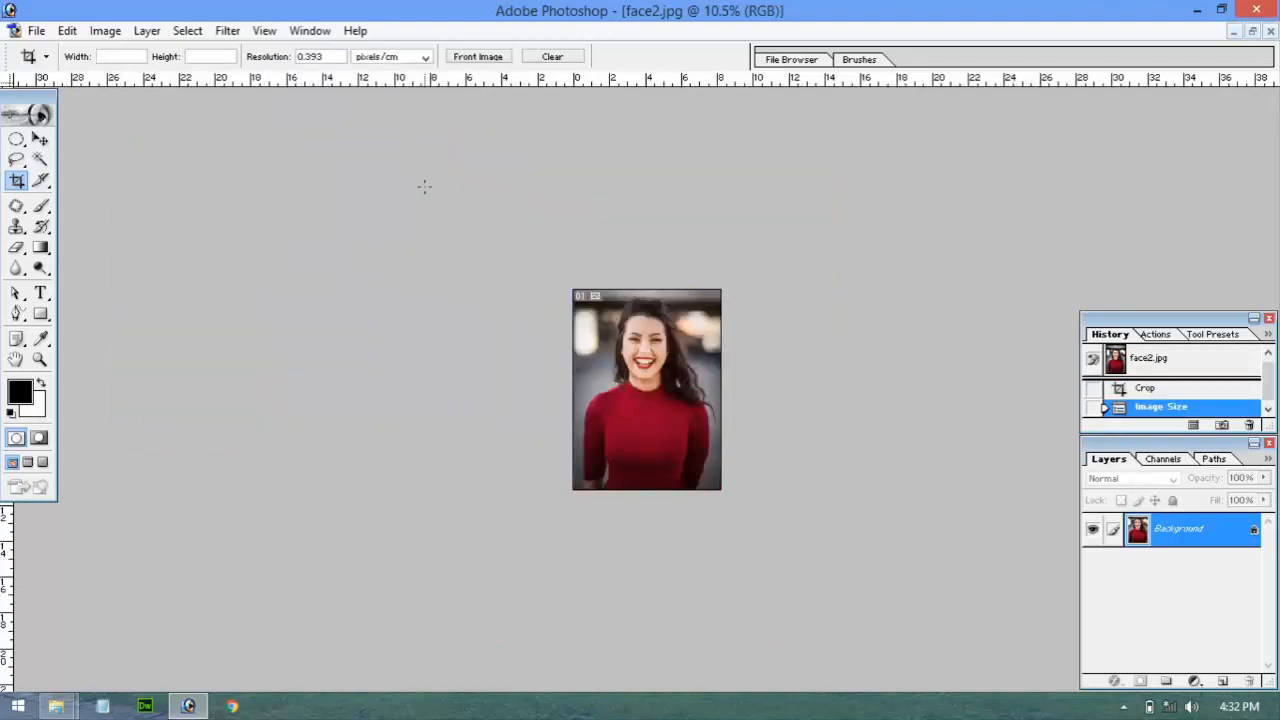
key(ctrl+0)
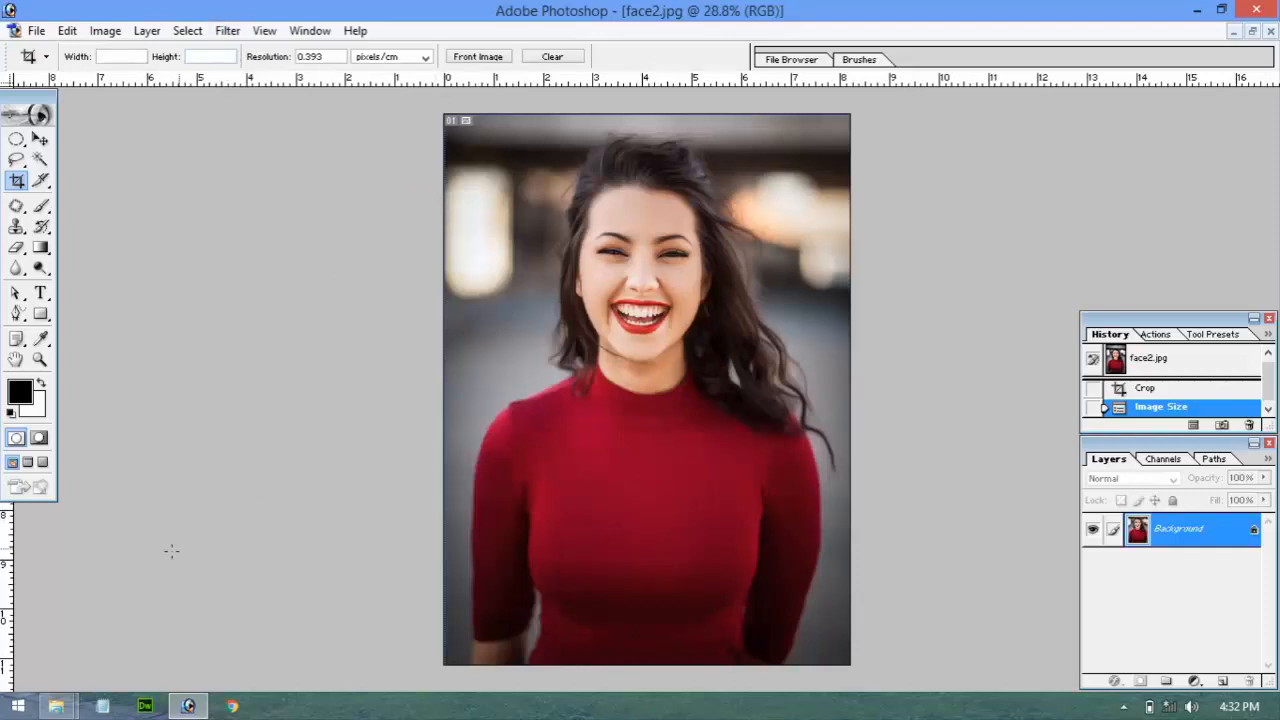
Try the Watercolor filter with brush detail 3, shadow intensity 4 and texture 2, and undo it
click(227, 30)
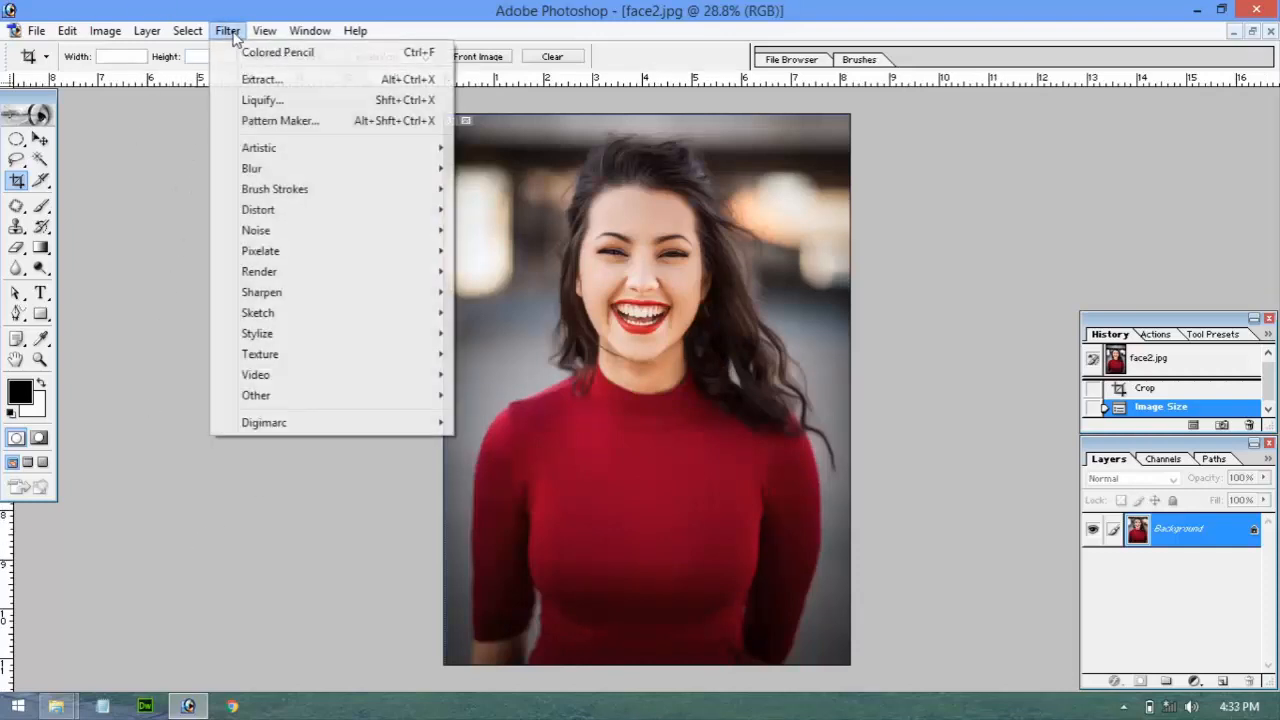
mouse_move(405, 160)
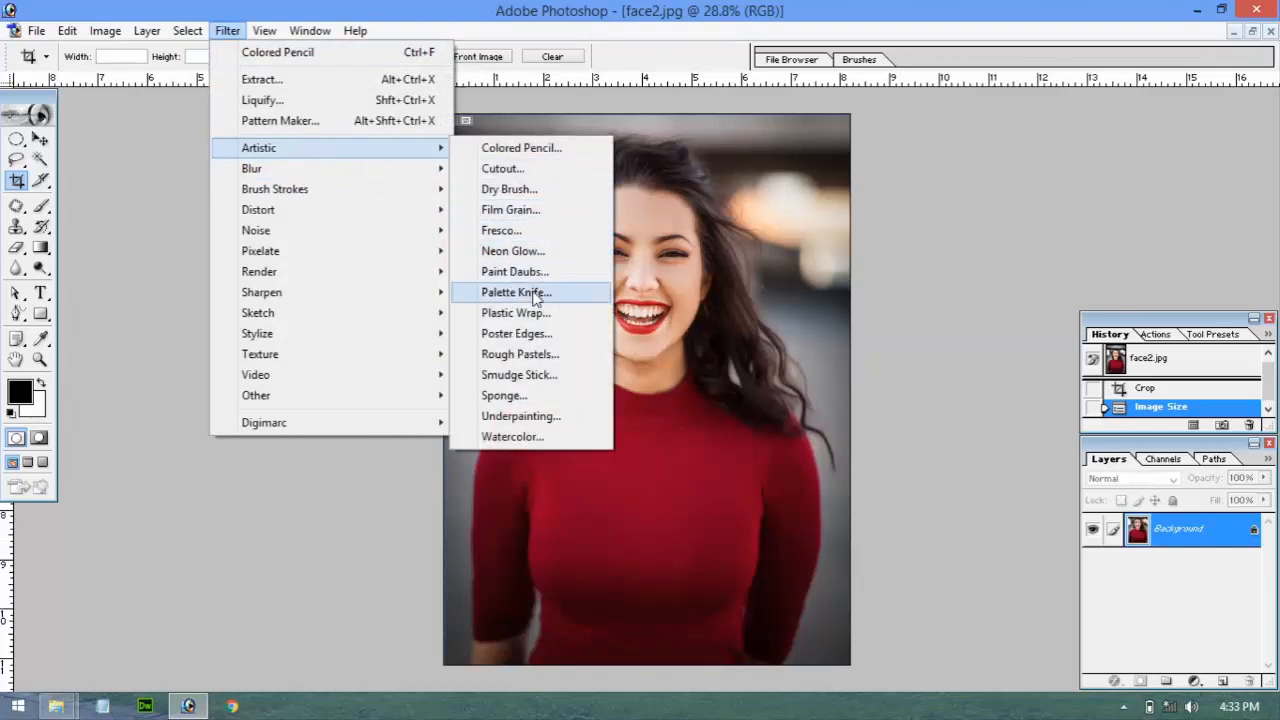
click(539, 437)
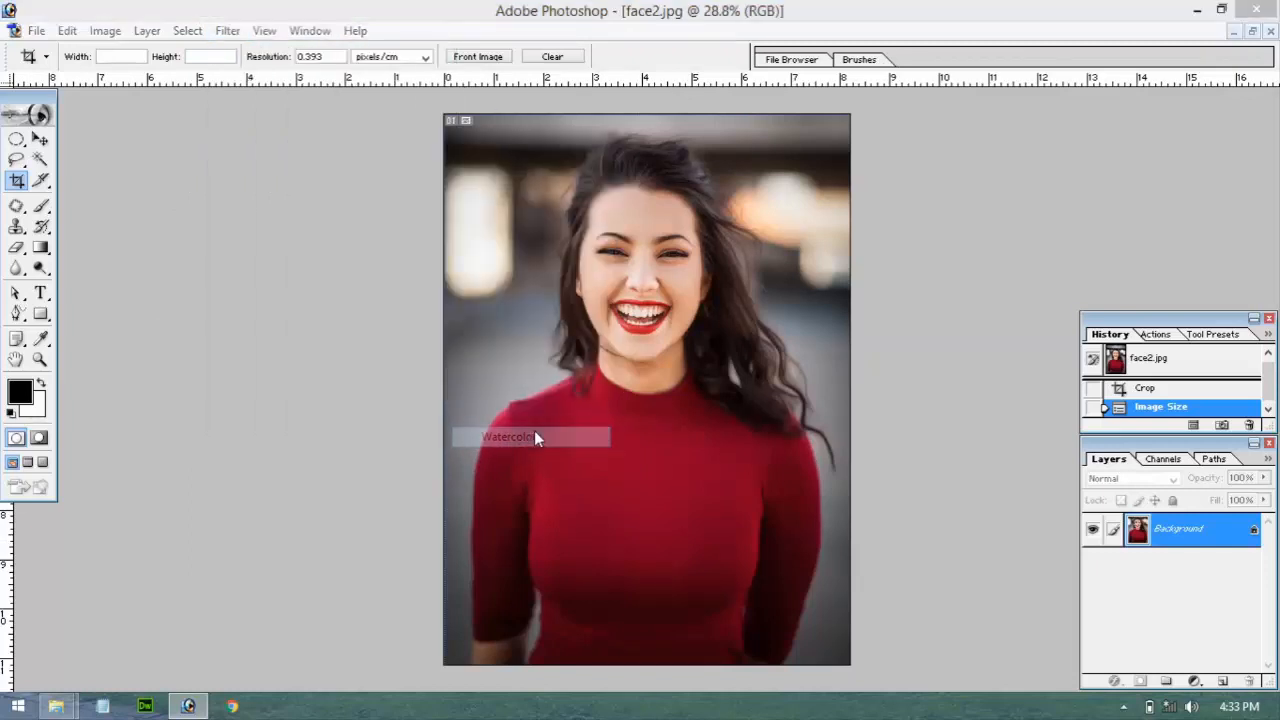
drag(575, 137, 220, 135)
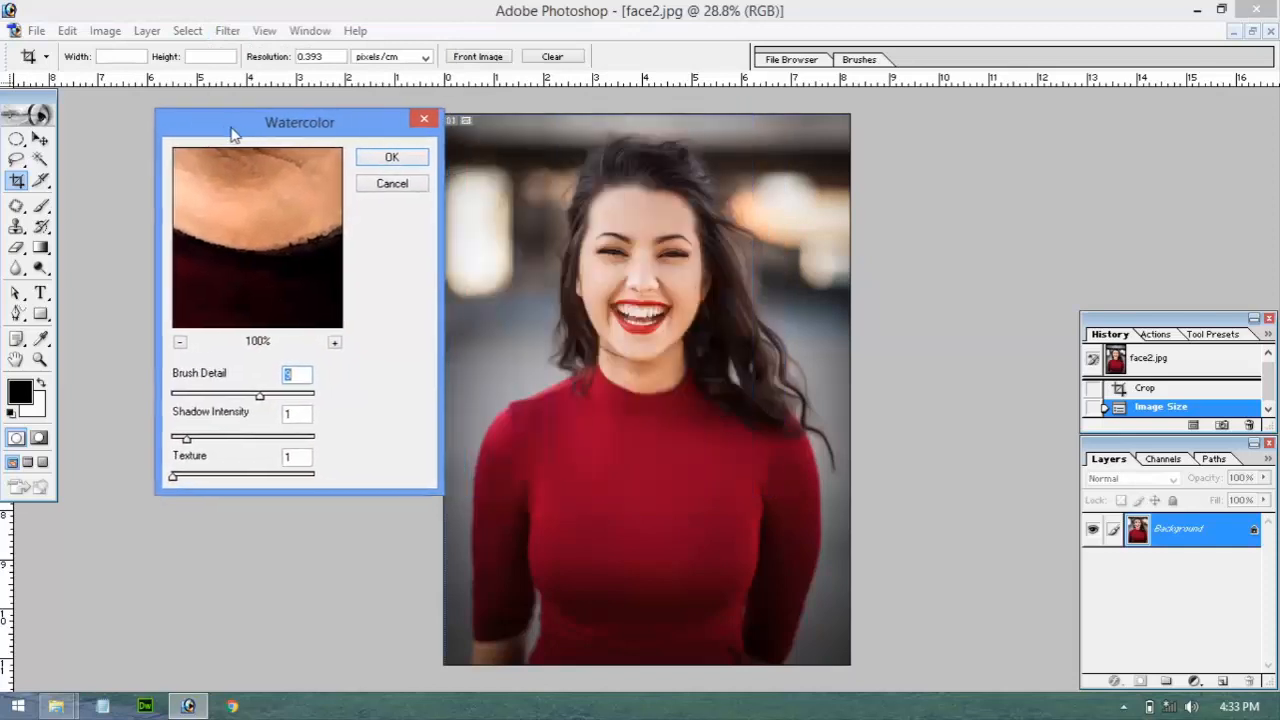
click(166, 343)
click(166, 343)
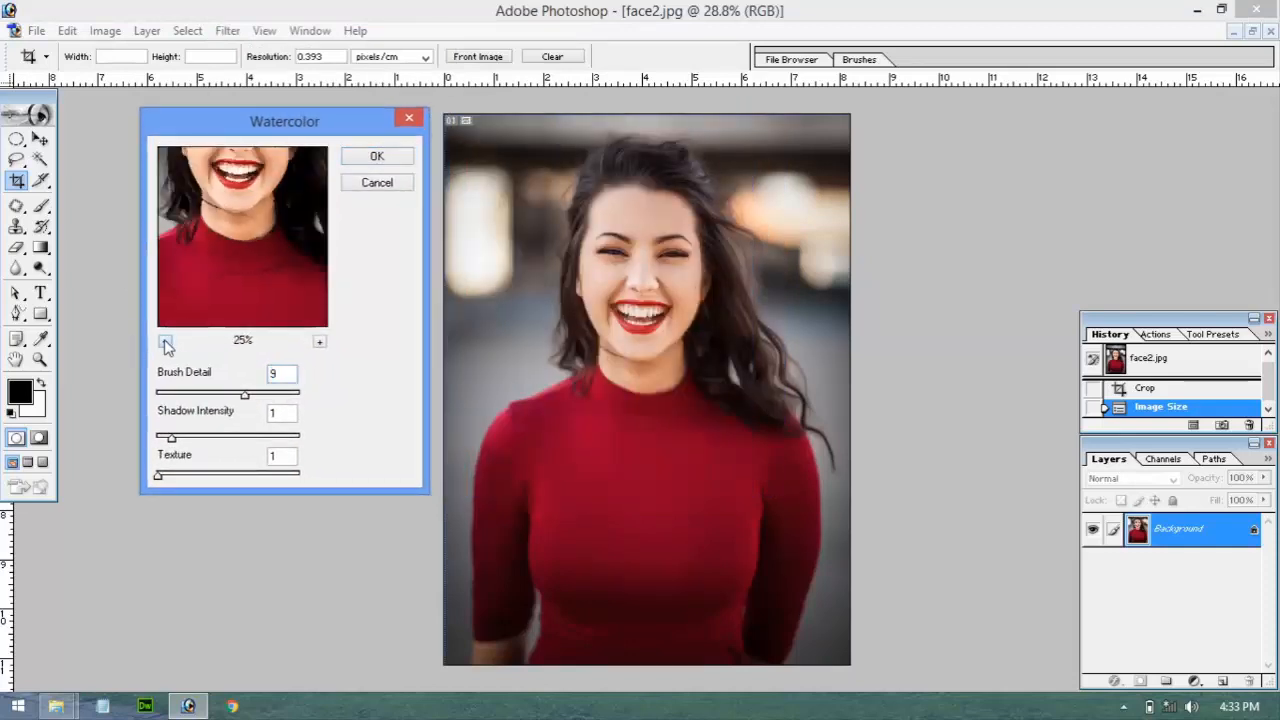
mouse_move(242, 396)
mouse_down()
mouse_move(201, 396)
mouse_move(182, 414)
mouse_move(209, 438)
mouse_up()
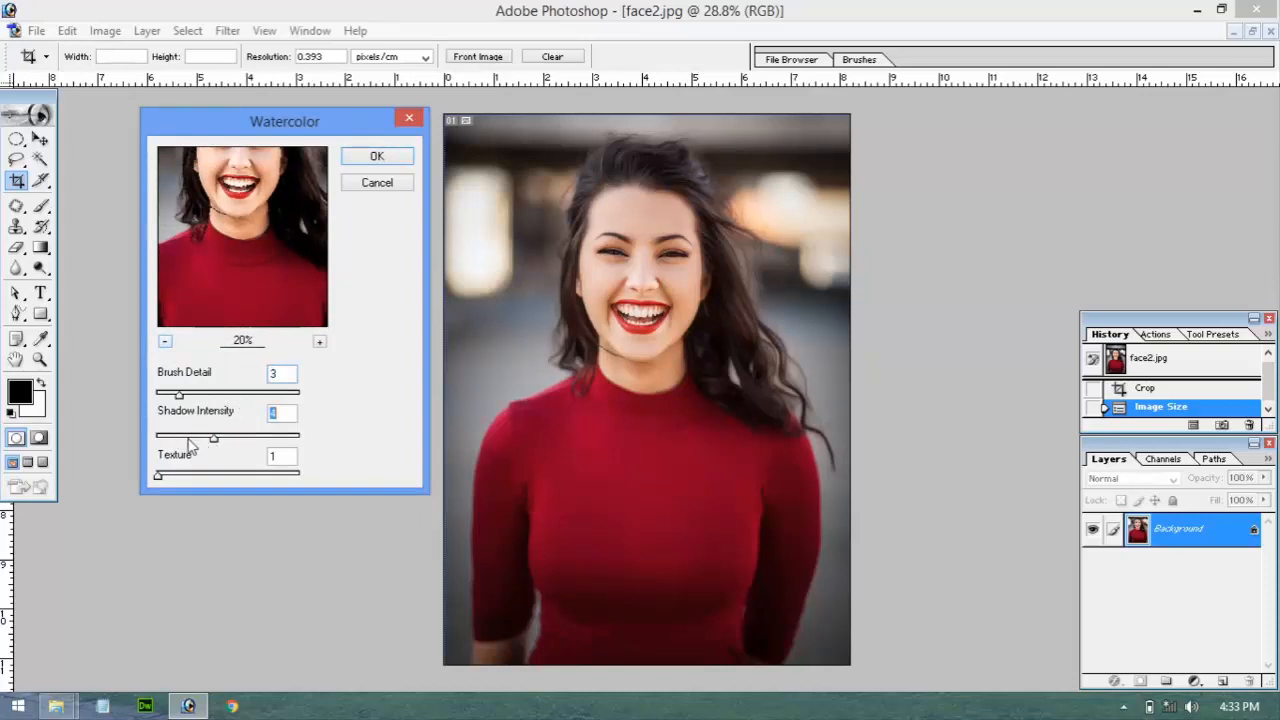
drag(173, 479, 228, 478)
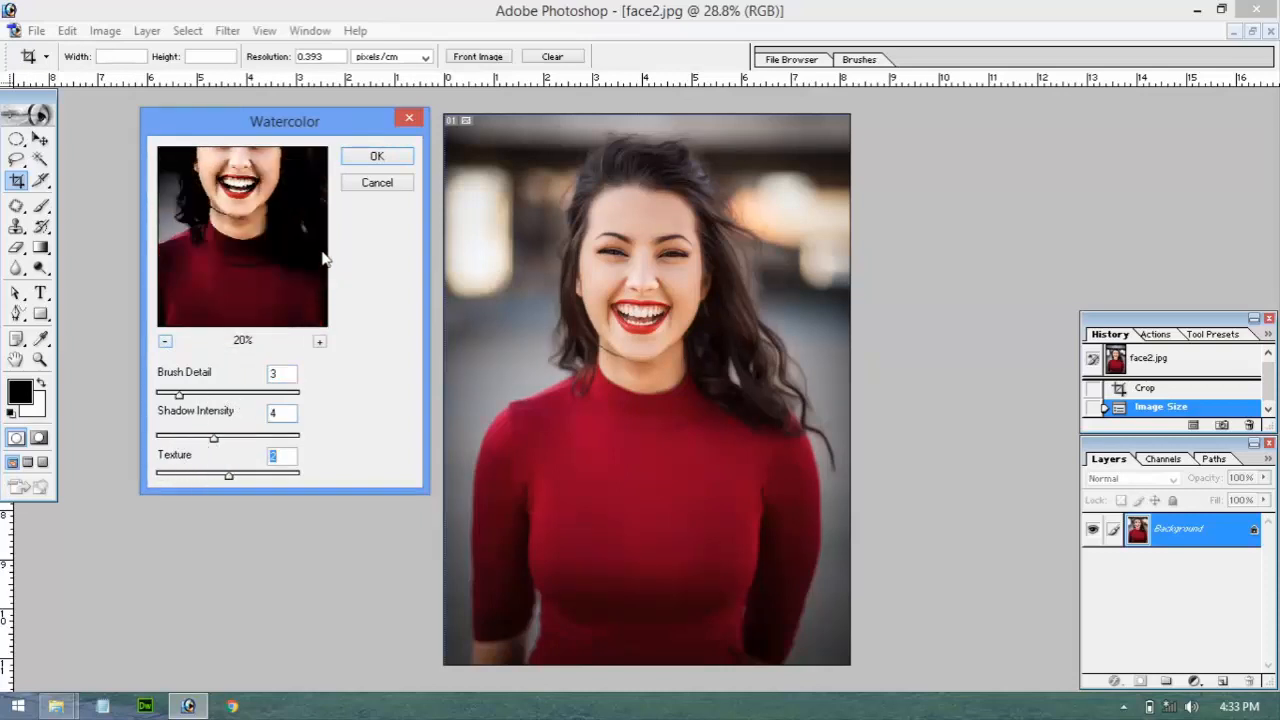
click(362, 158)
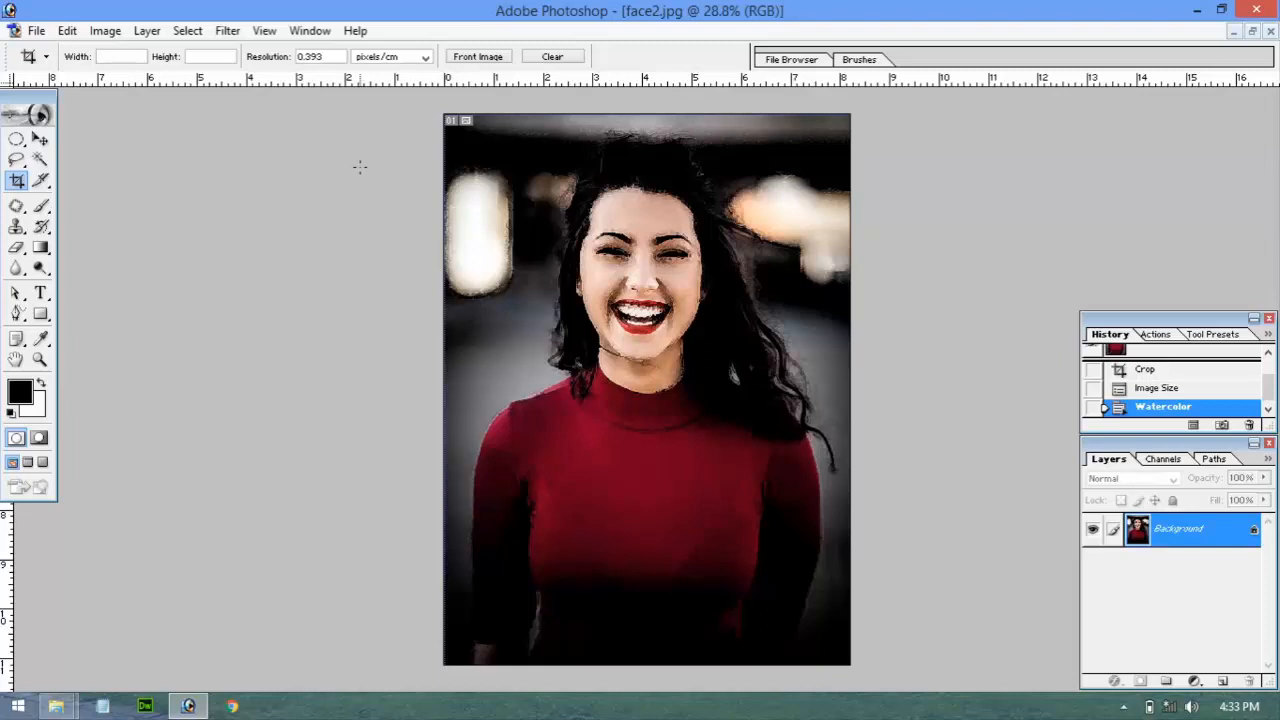
key(ctrl+z)
Try the Dry Brush filter with brush size 2, brush detail 8 and texture 1, and undo it
click(227, 31)
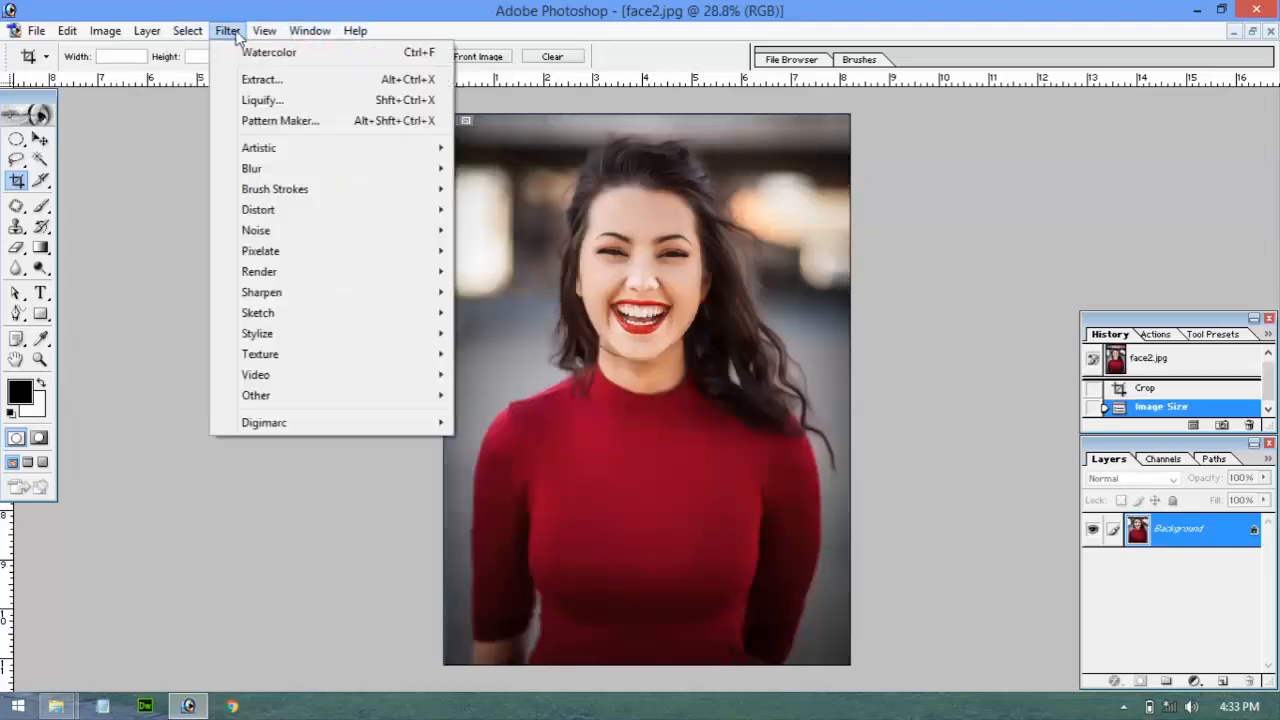
mouse_move(285, 150)
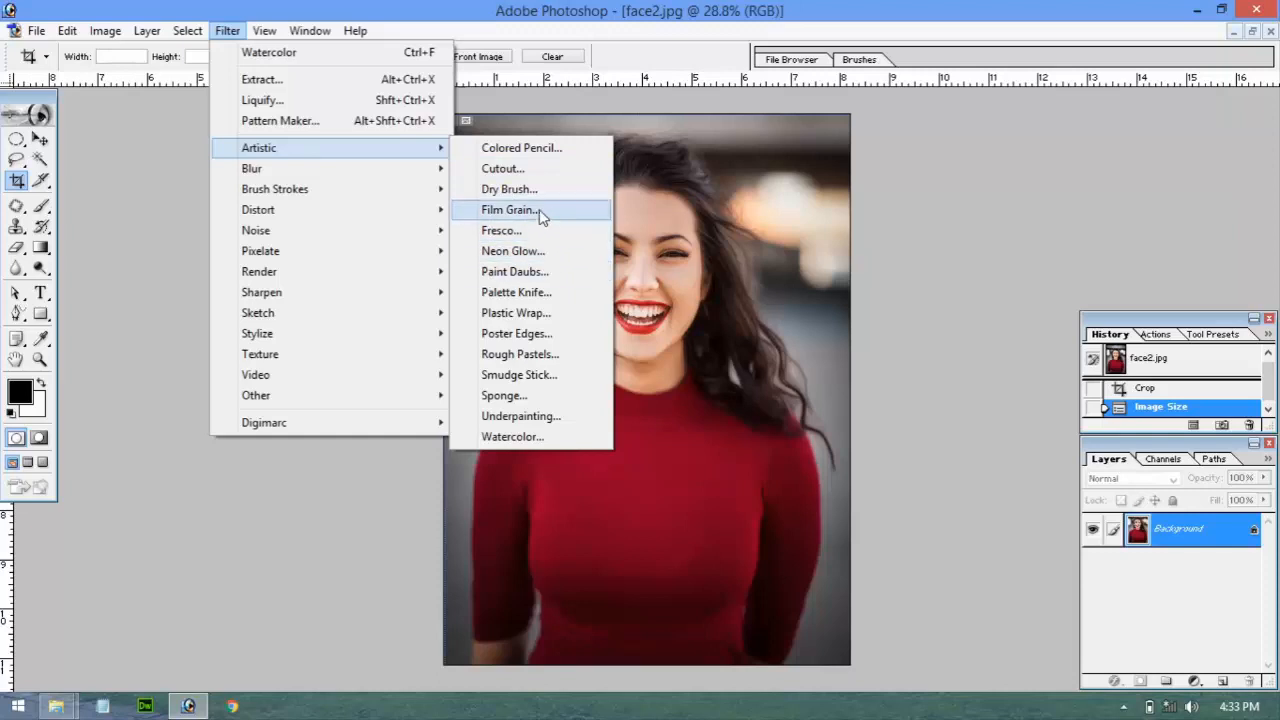
click(537, 190)
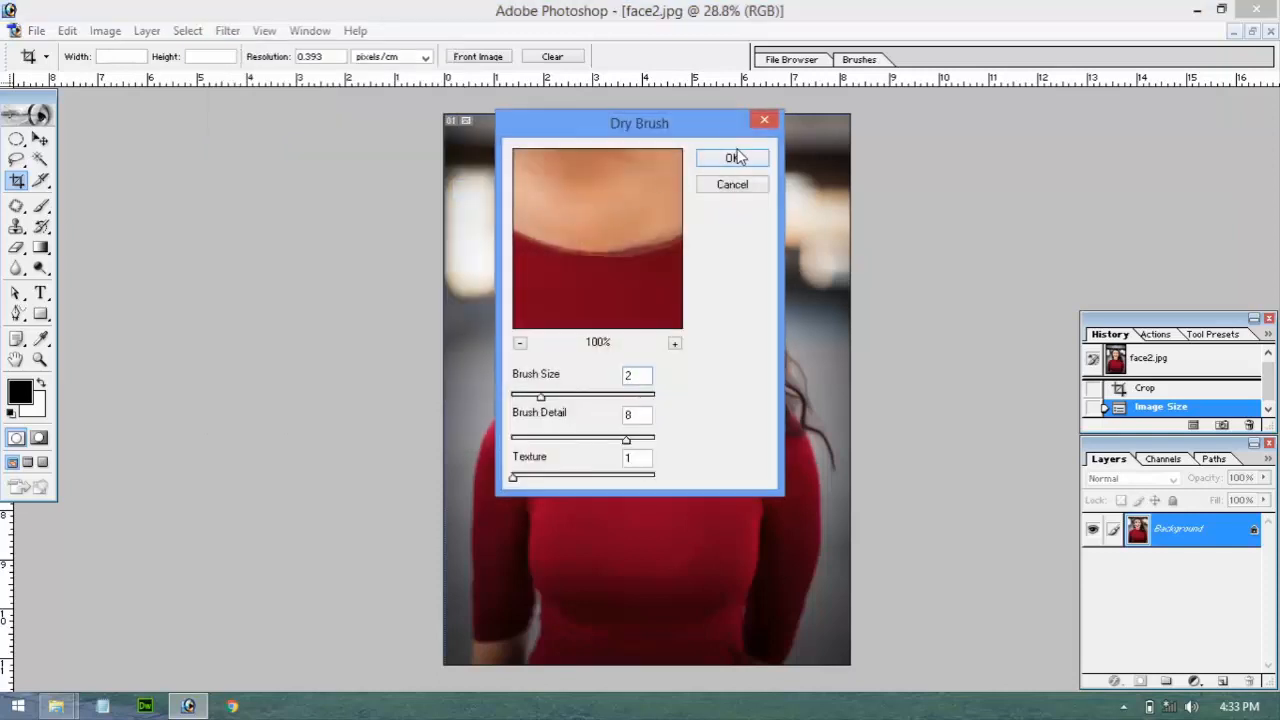
click(733, 158)
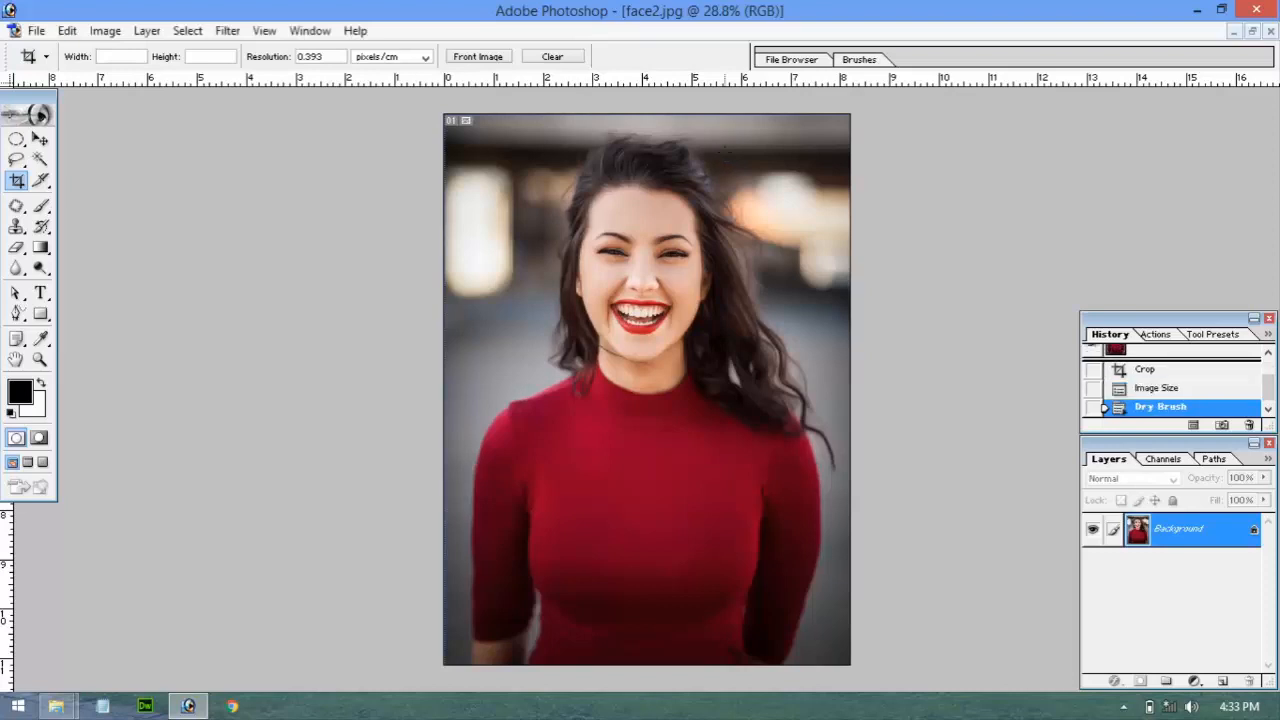
key(ctrl+z)
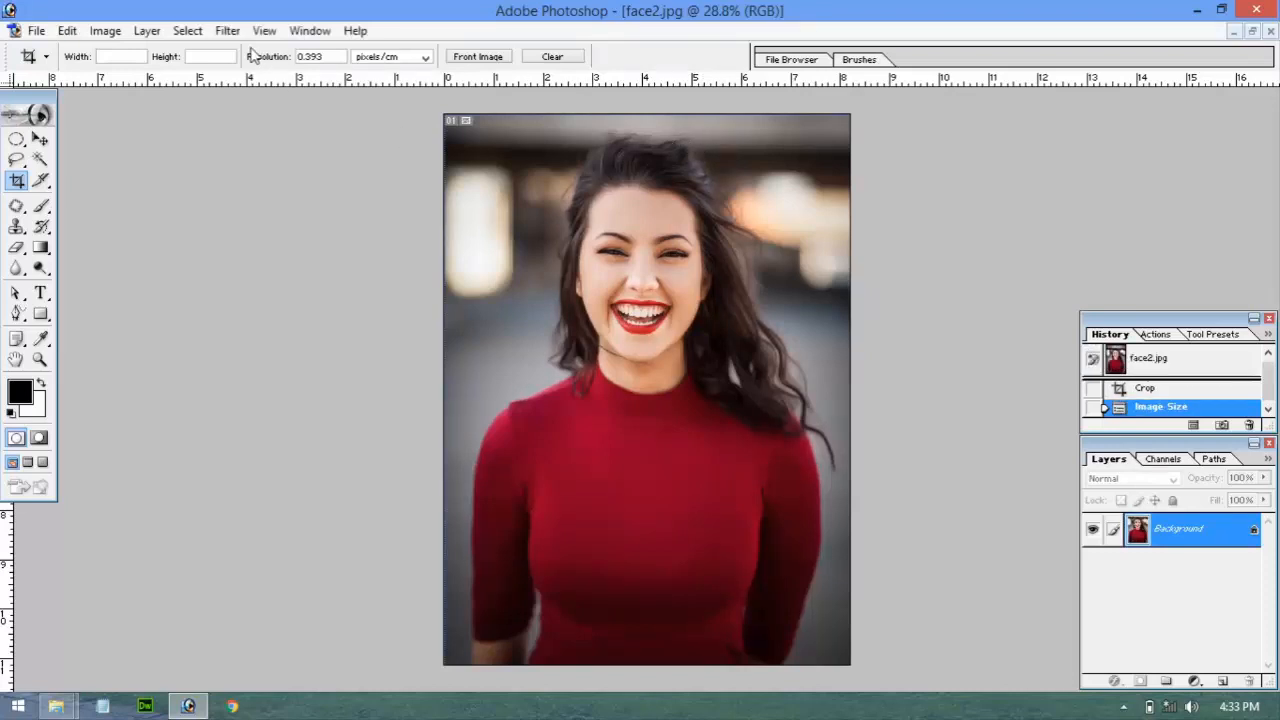
Try the Plastic Wrap filter with highlight strength 15, detail 9 and smoothness 7, and undo it
click(228, 30)
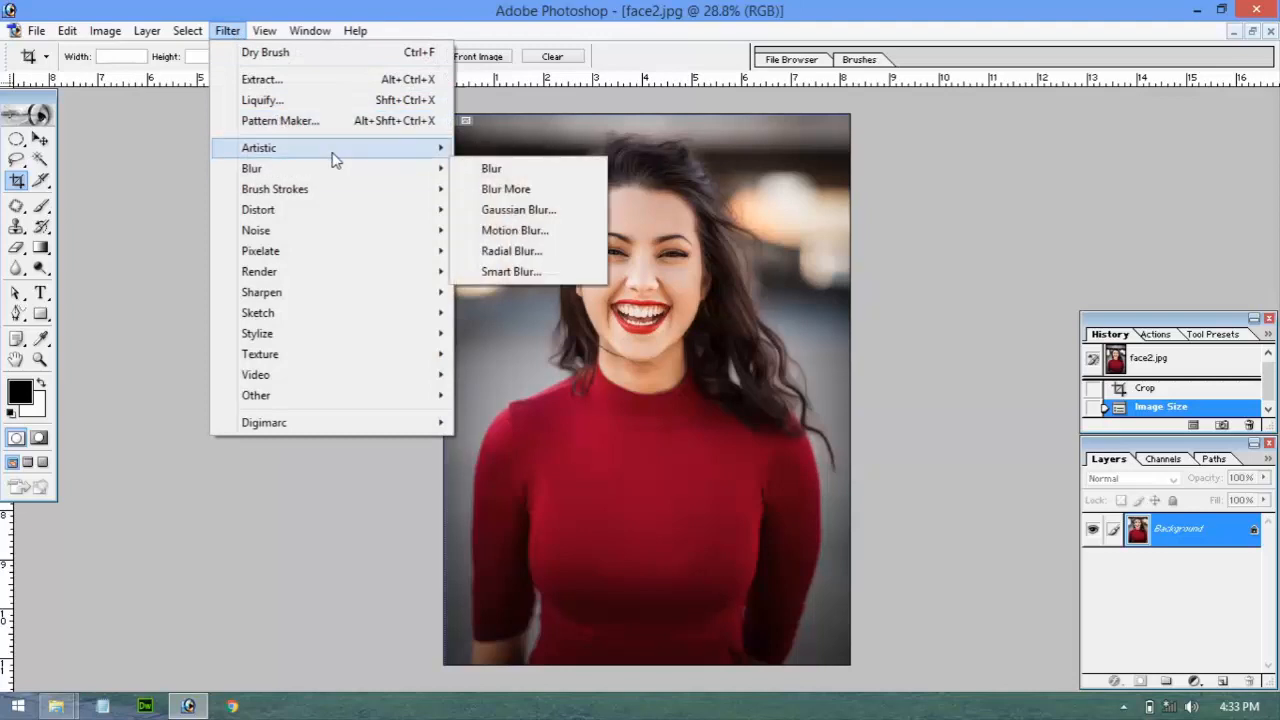
mouse_move(342, 149)
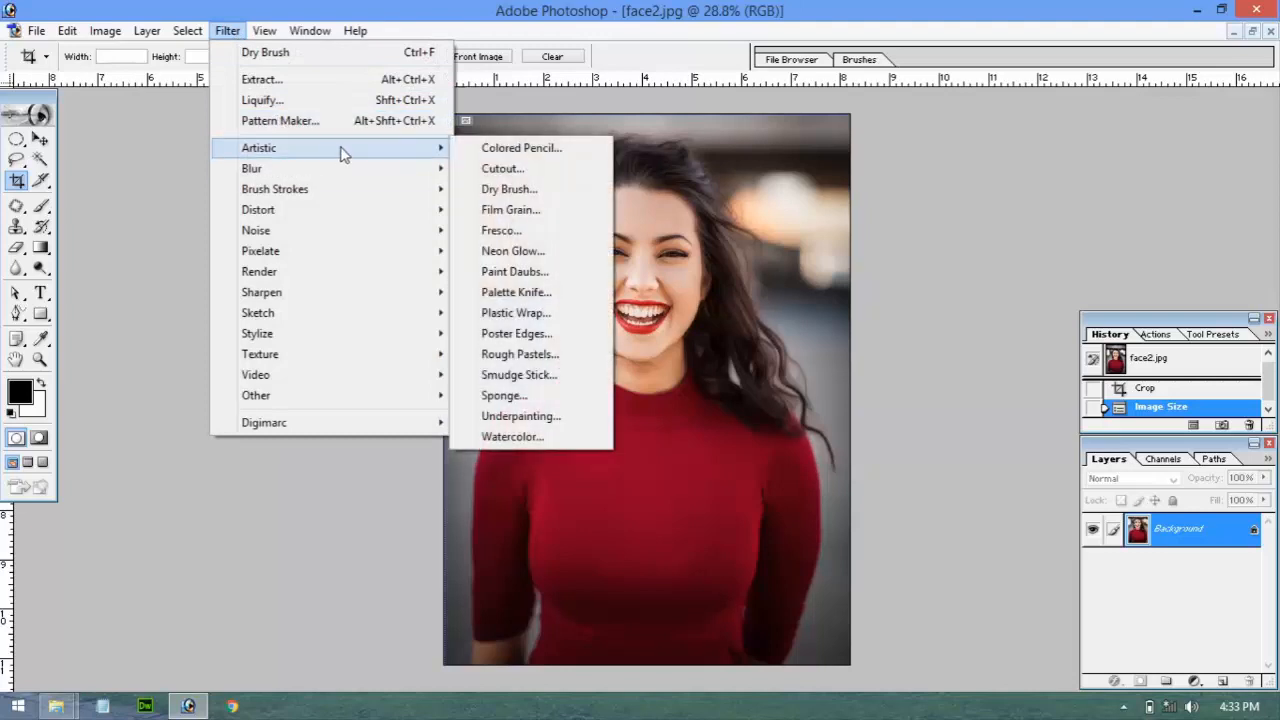
click(549, 314)
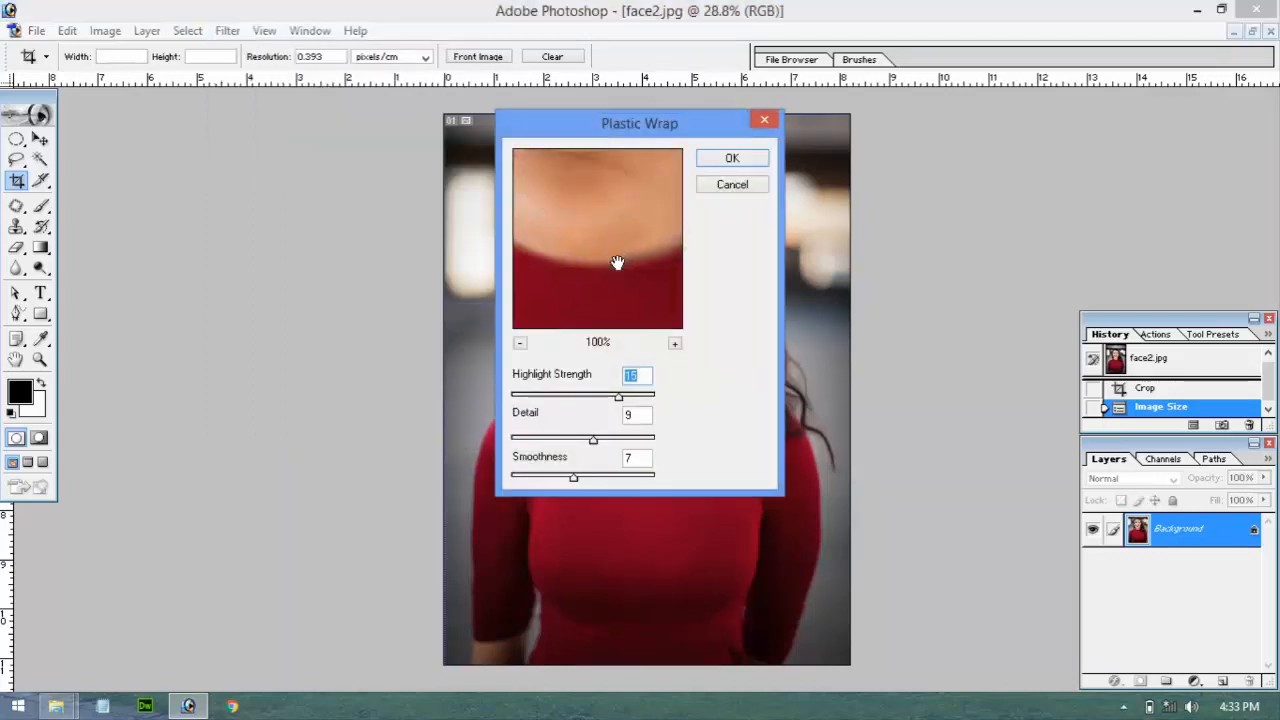
drag(618, 262, 608, 354)
click(729, 160)
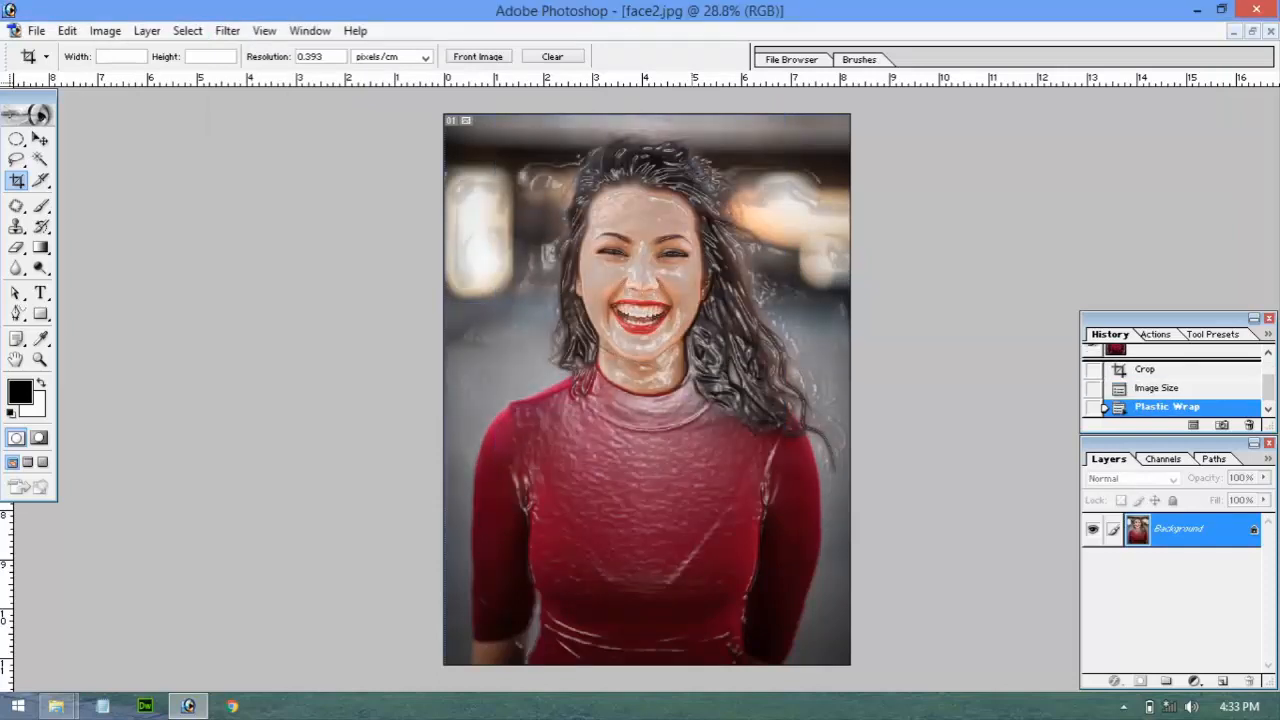
key(ctrl+z)
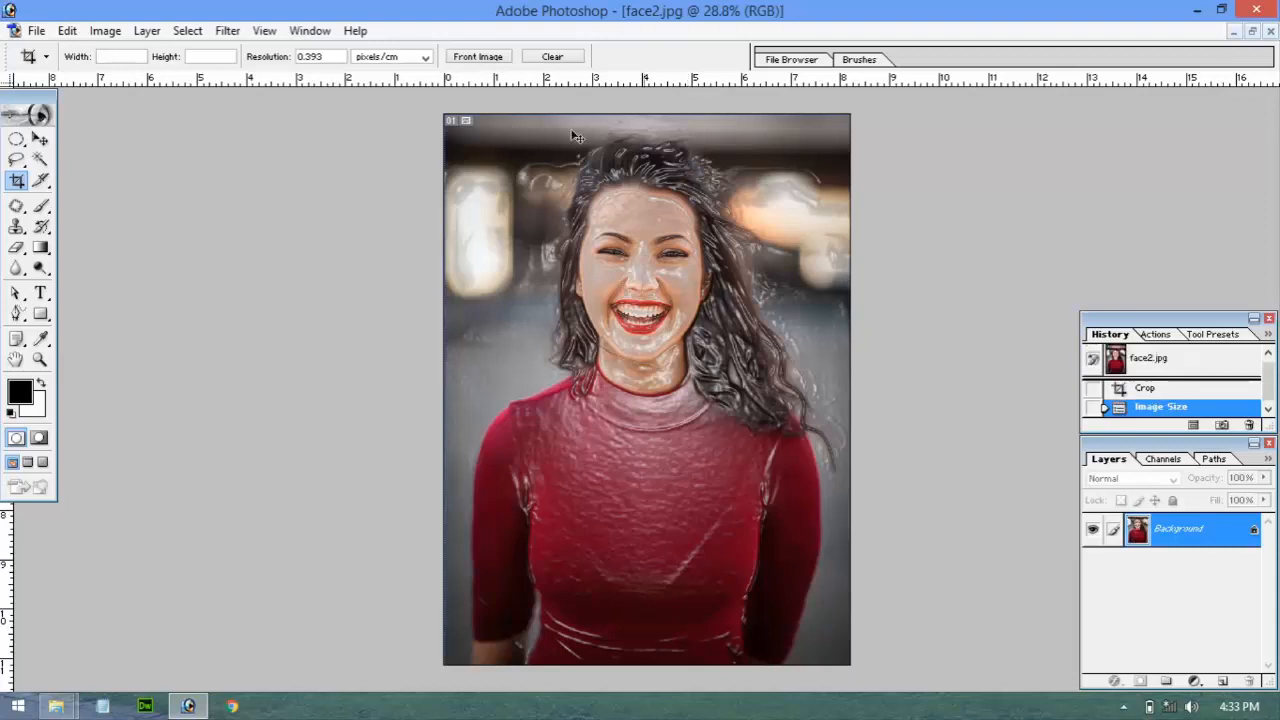
Apply the Watercolor filter to the portrait with brush detail 6 and a stronger shadow intensity
click(229, 32)
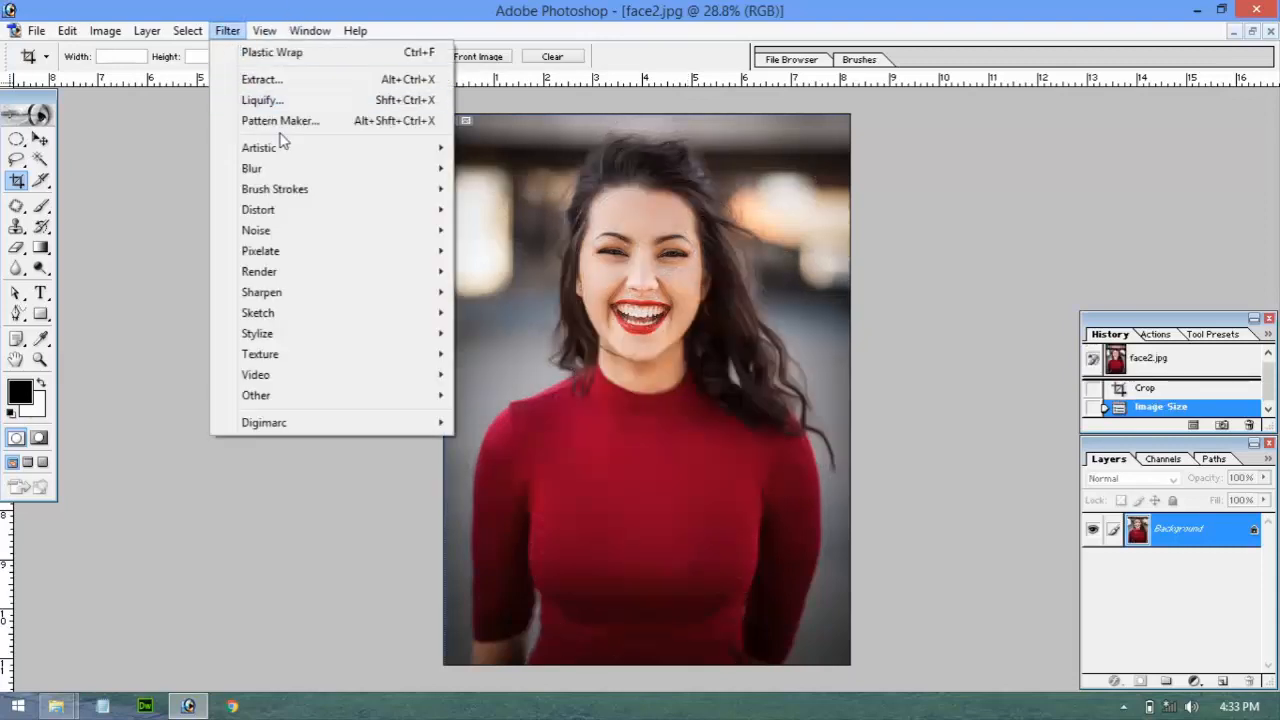
mouse_move(286, 157)
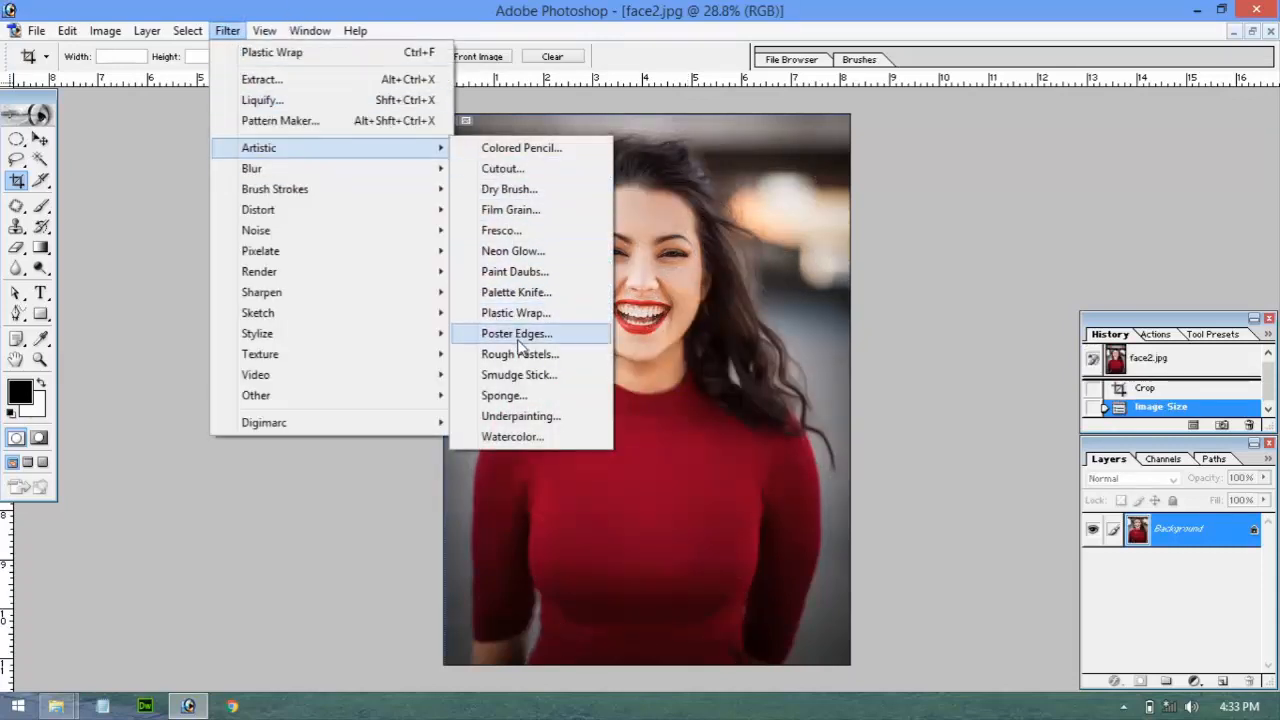
click(510, 437)
drag(530, 140, 214, 144)
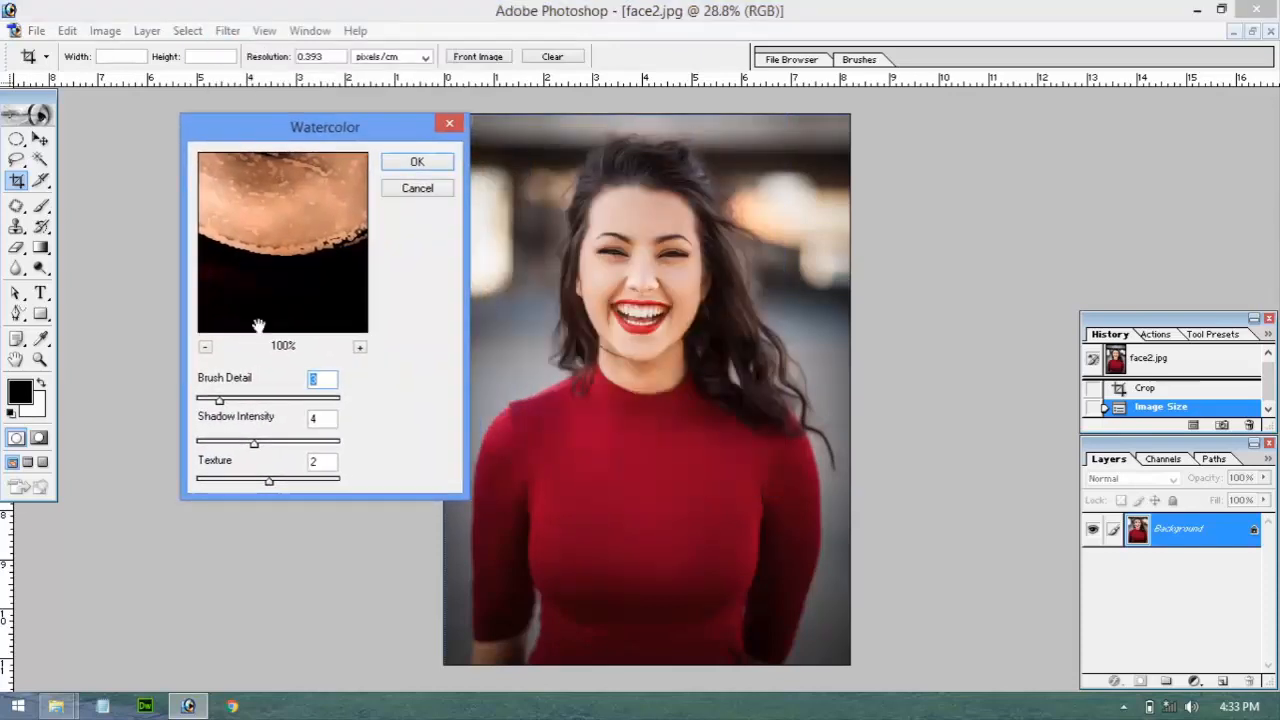
click(205, 346)
click(205, 346)
drag(228, 400, 252, 400)
click(230, 445)
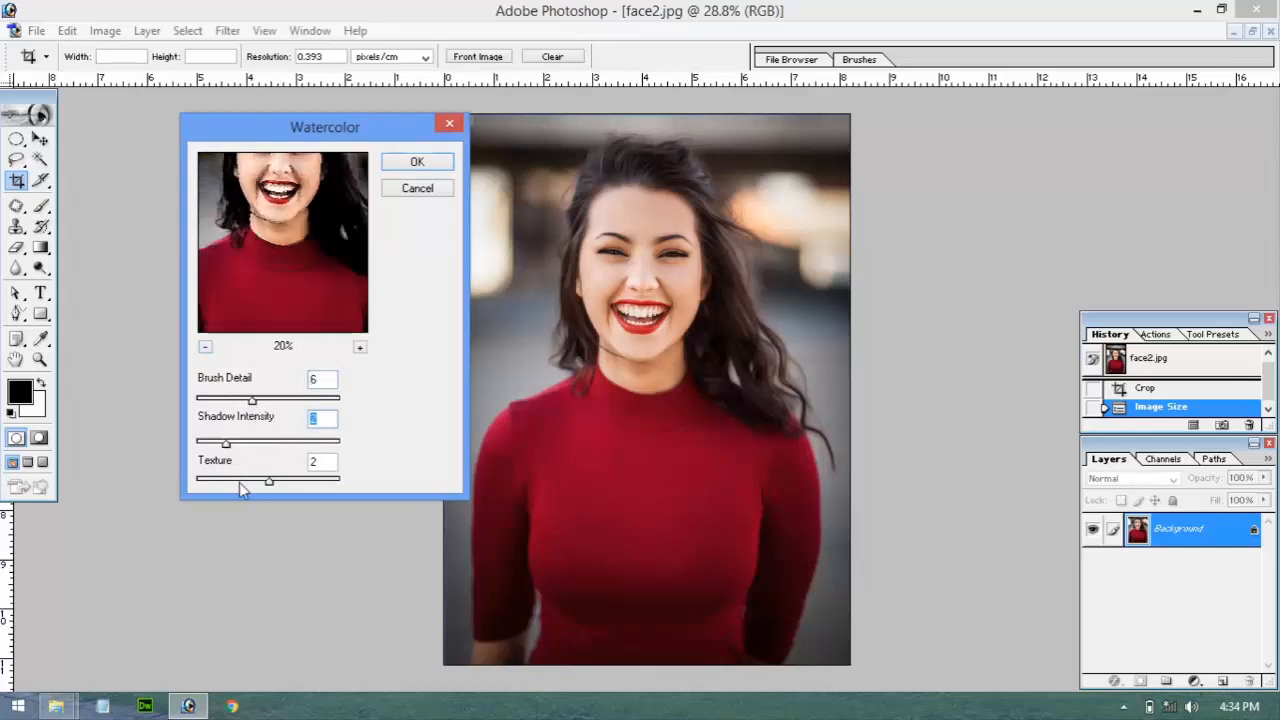
click(241, 481)
click(271, 447)
click(416, 160)
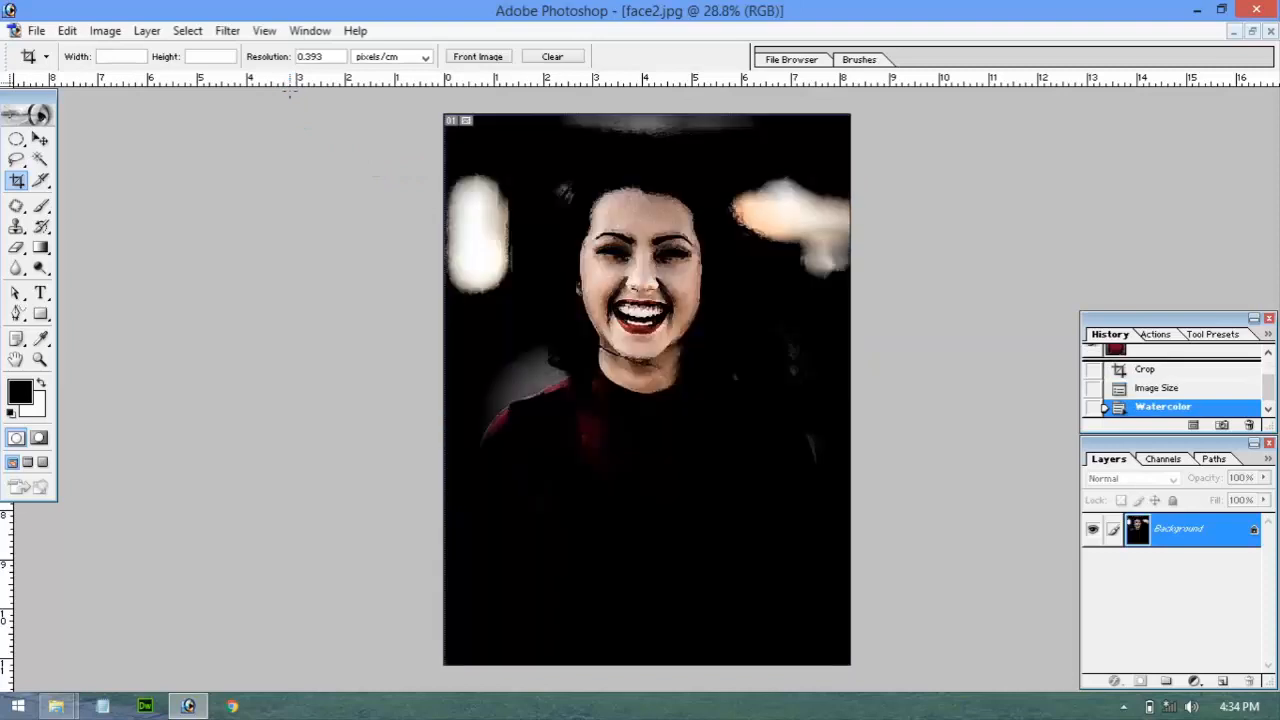
Undo the Watercolor filter on the portrait
key(ctrl+z)
click(183, 31)
Try the basic Blur filter on the whole ASIM.jpg photo of the seated woman
mouse_move(227, 31)
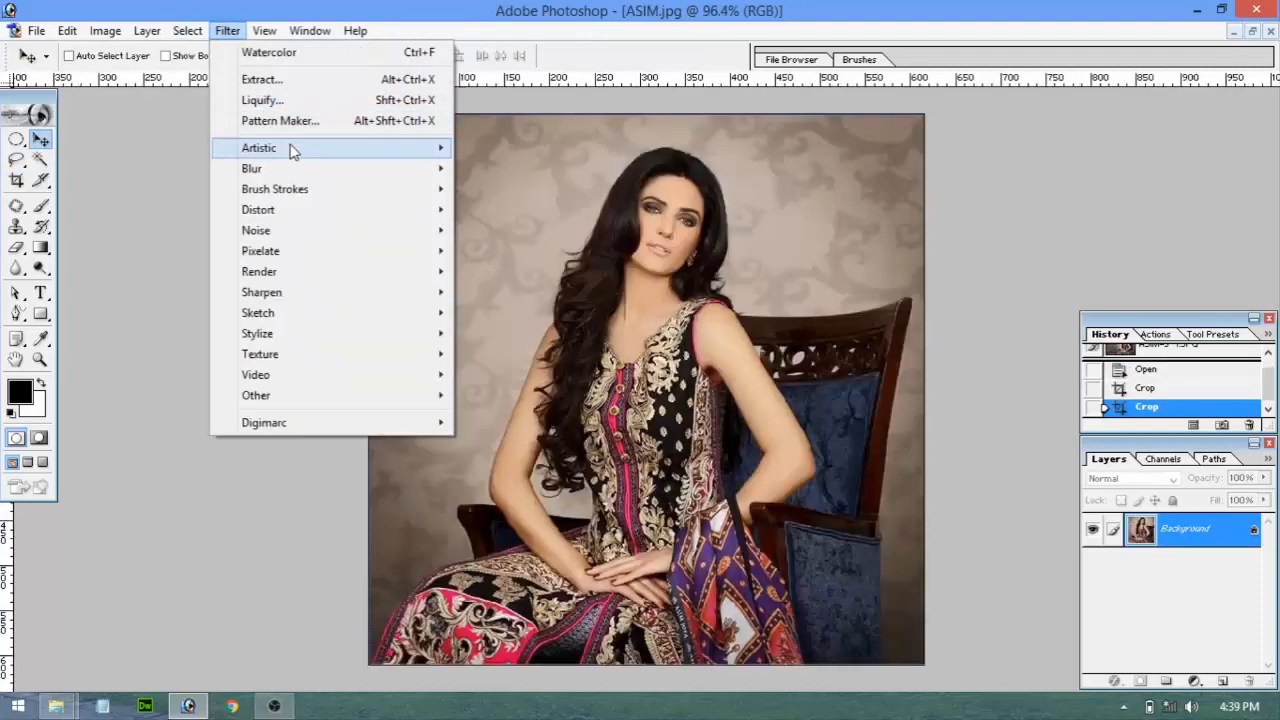
mouse_move(288, 150)
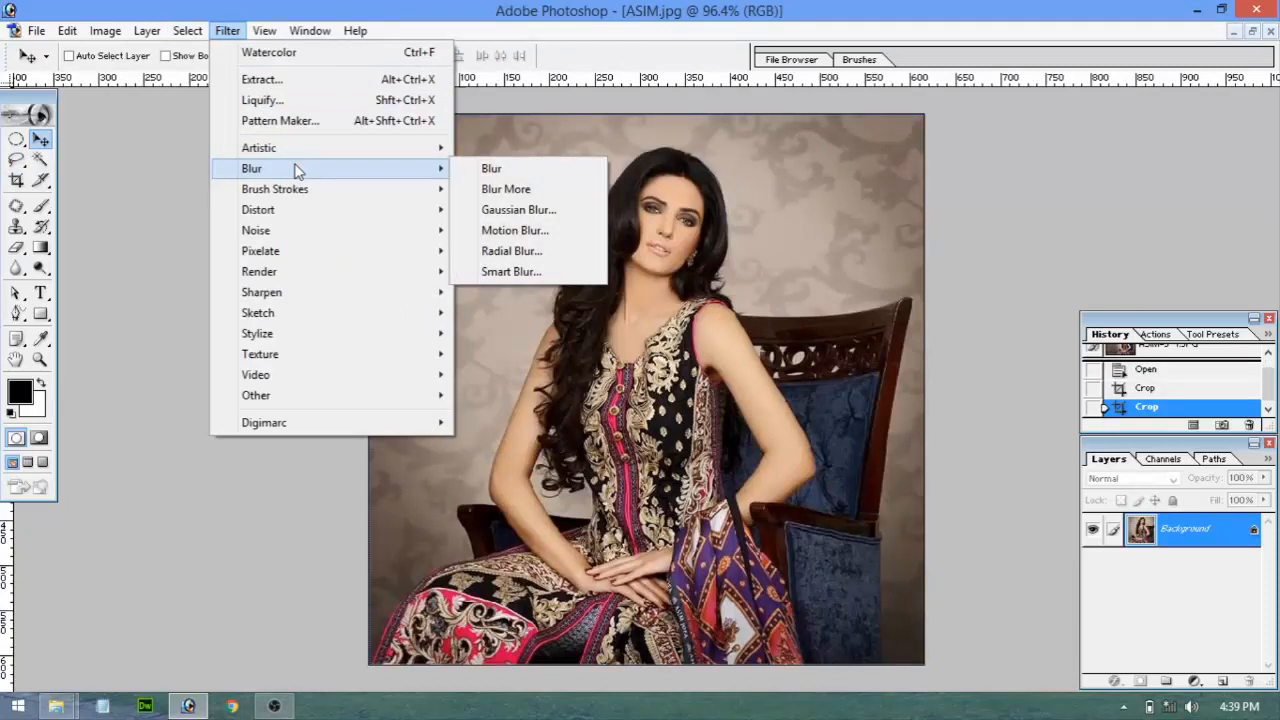
click(487, 169)
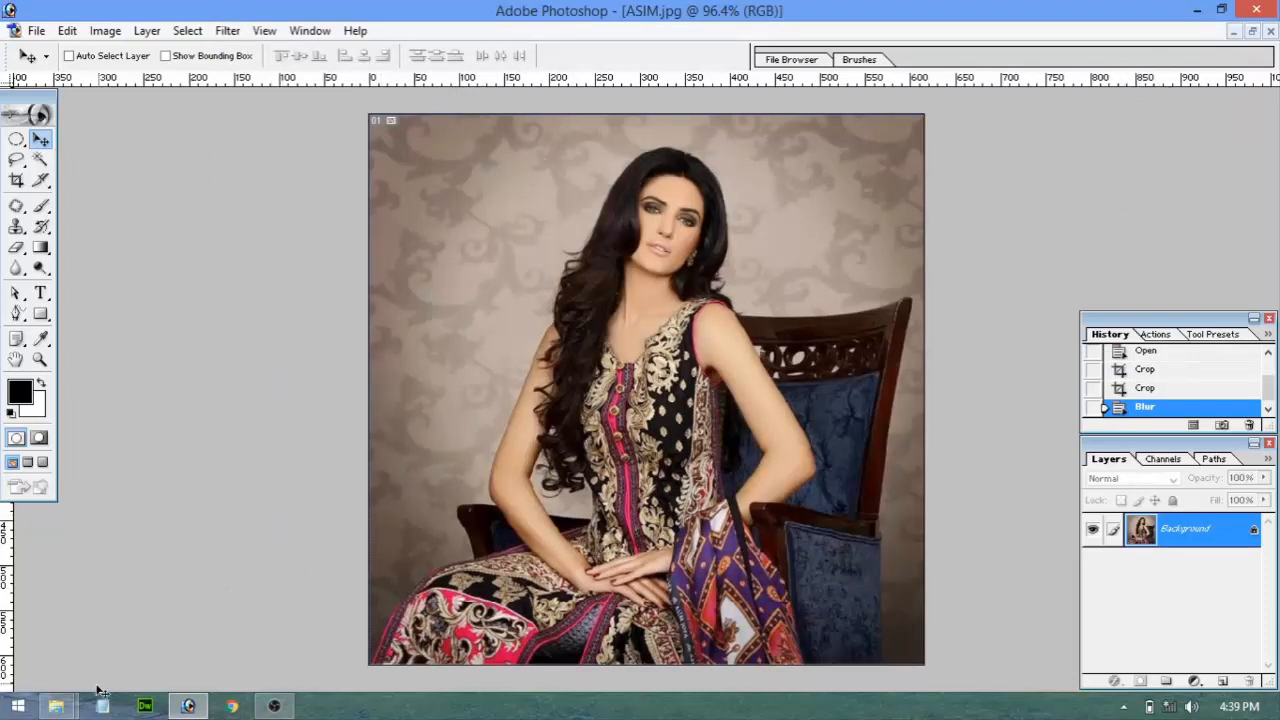
Examine the background blur in the face2 and face3 photos from the Models folder, and return to Photoshop
mouse_move(58, 706)
click(100, 640)
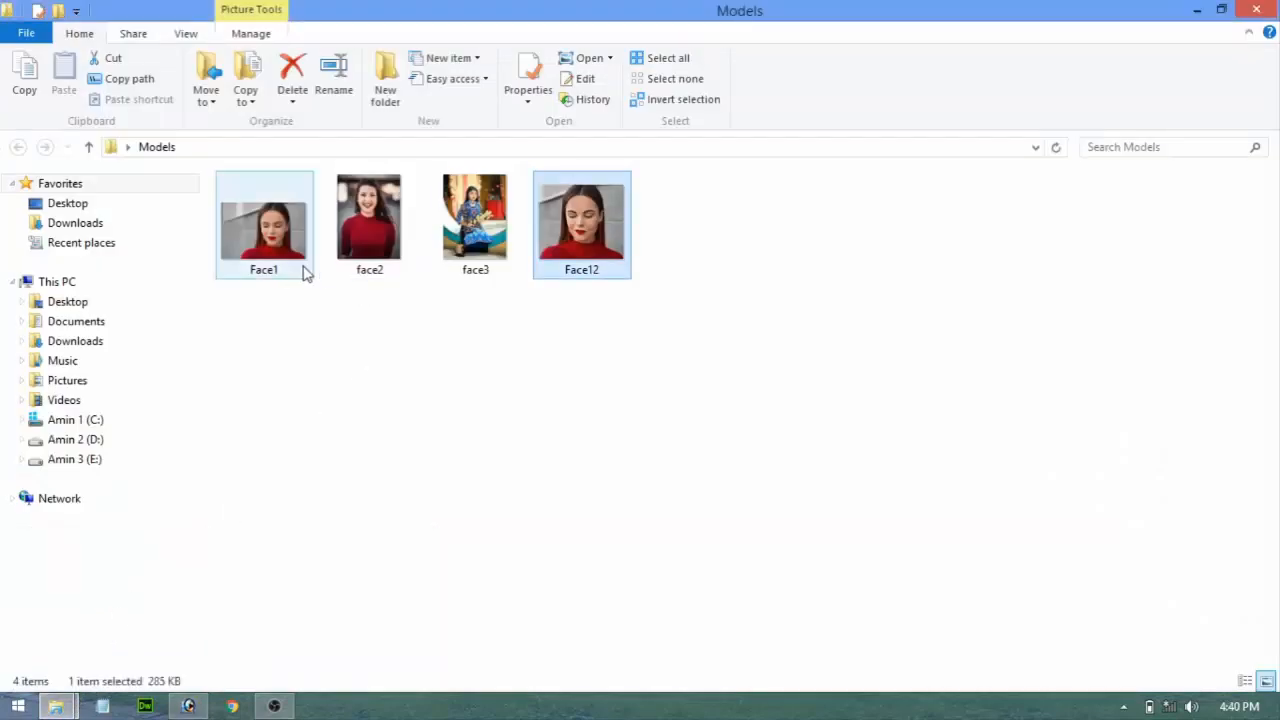
double_click(362, 242)
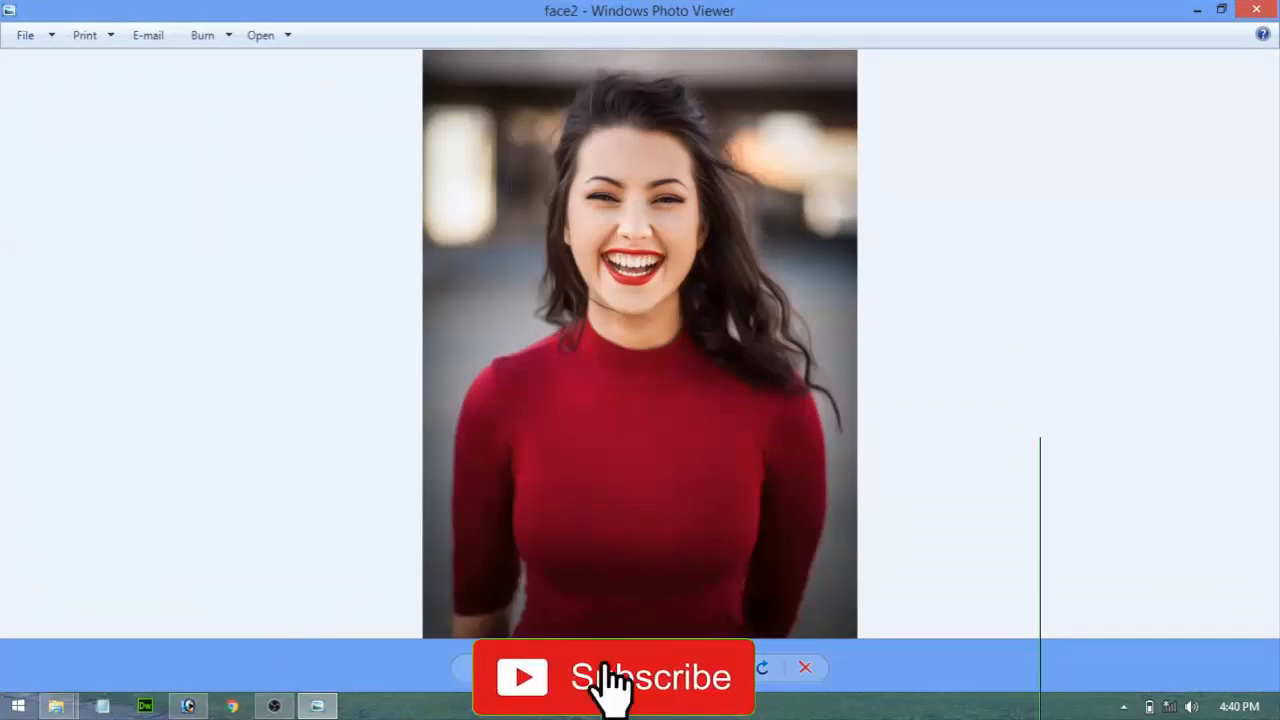
click(686, 668)
scroll(650, 526, up, 3)
drag(684, 320, 696, 581)
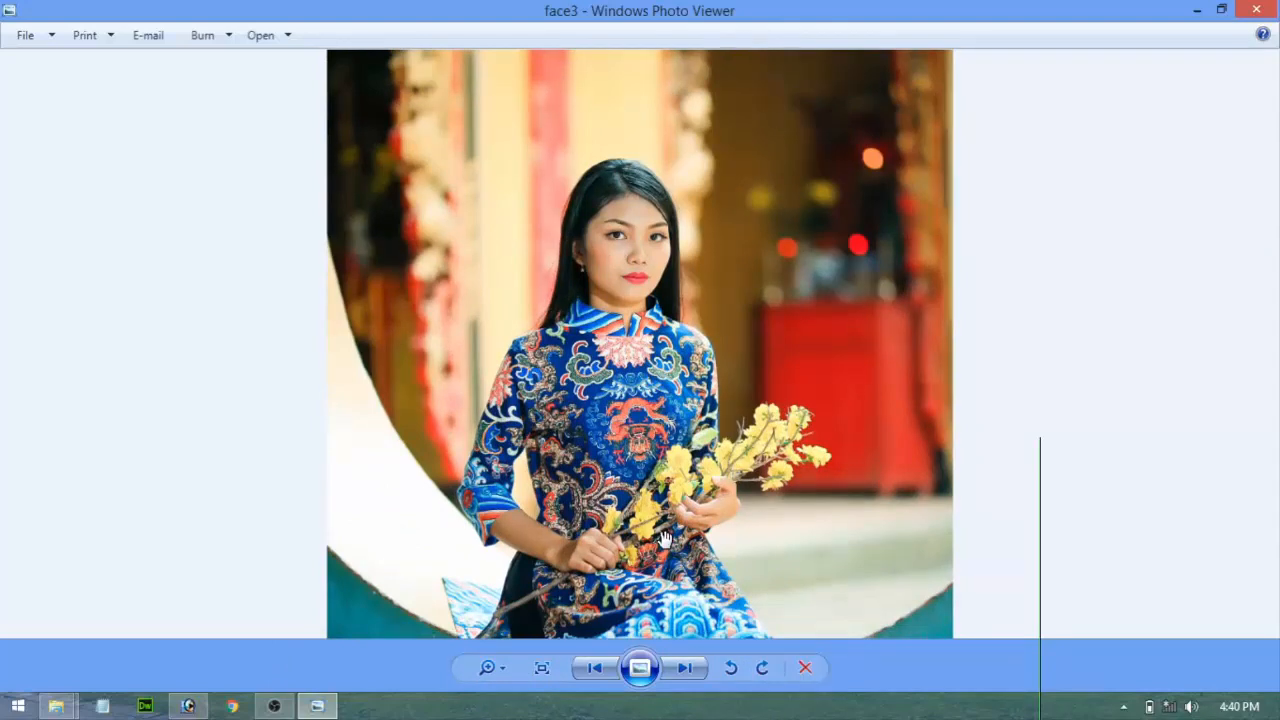
drag(665, 538, 685, 568)
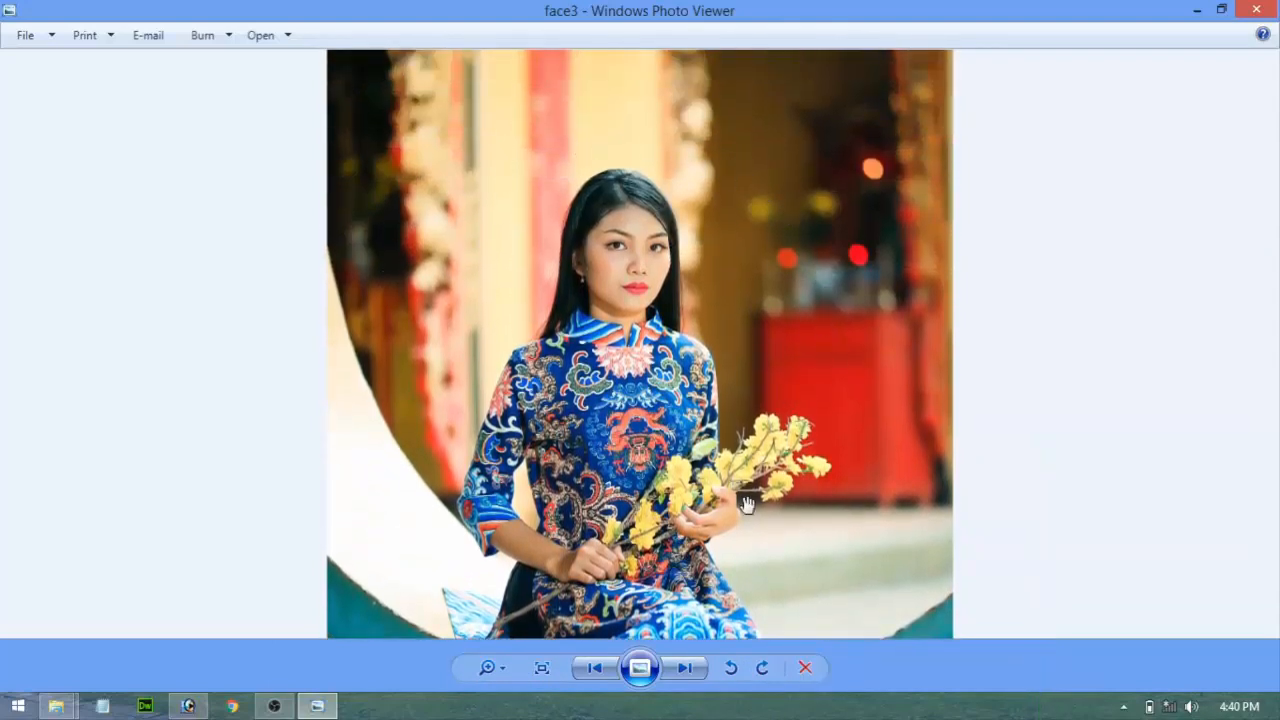
click(1256, 9)
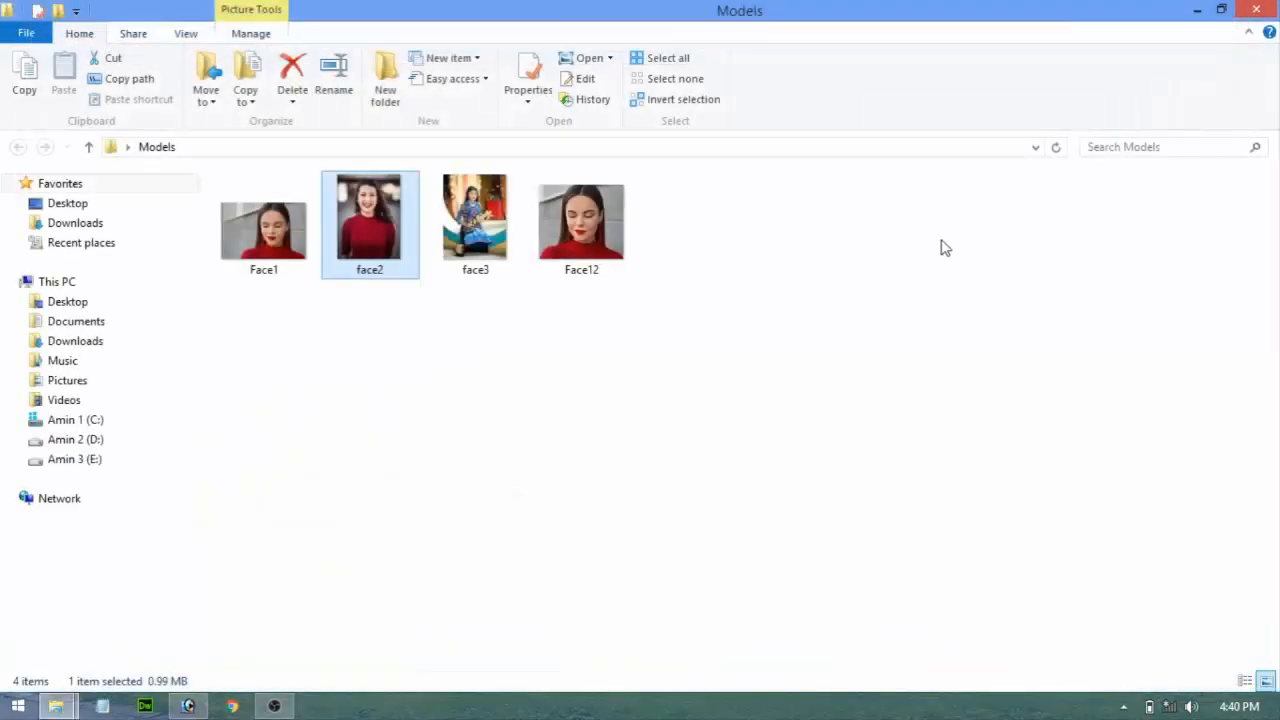
click(188, 706)
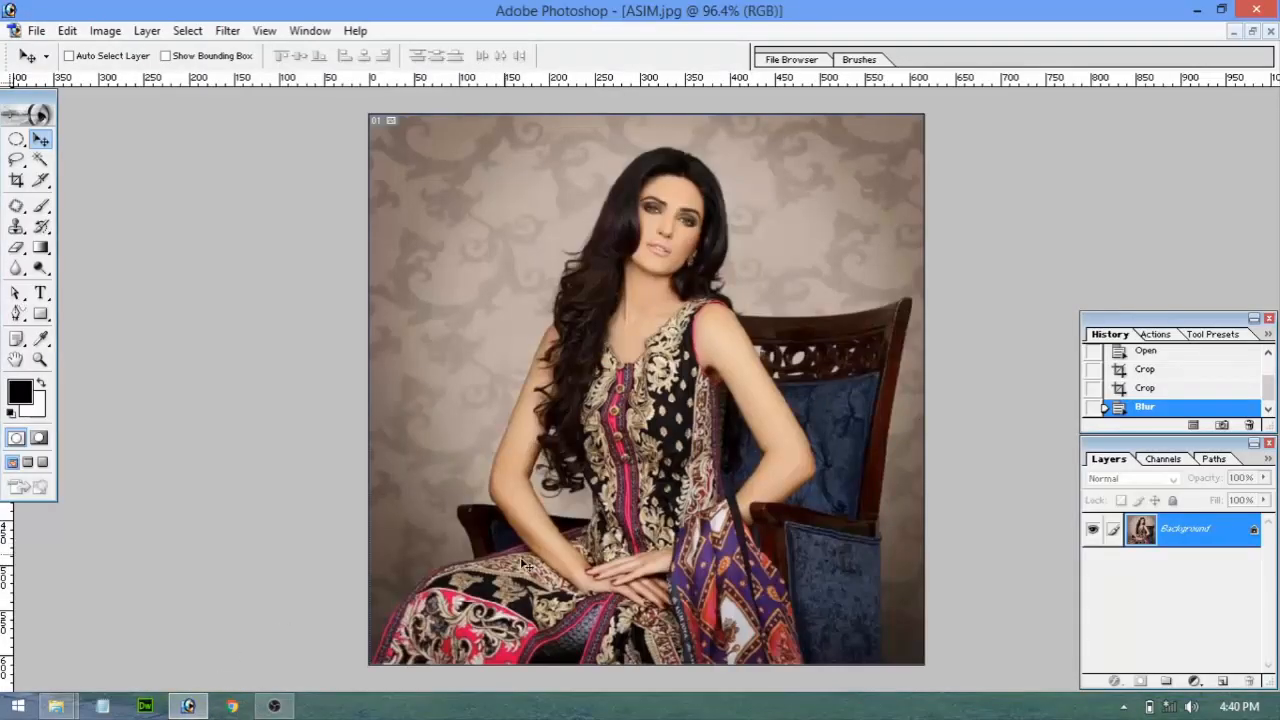
Try the Blur tool on the wallpaper beside the woman with a 150 px brush, and on the chair with a 300 px brush
click(46, 270)
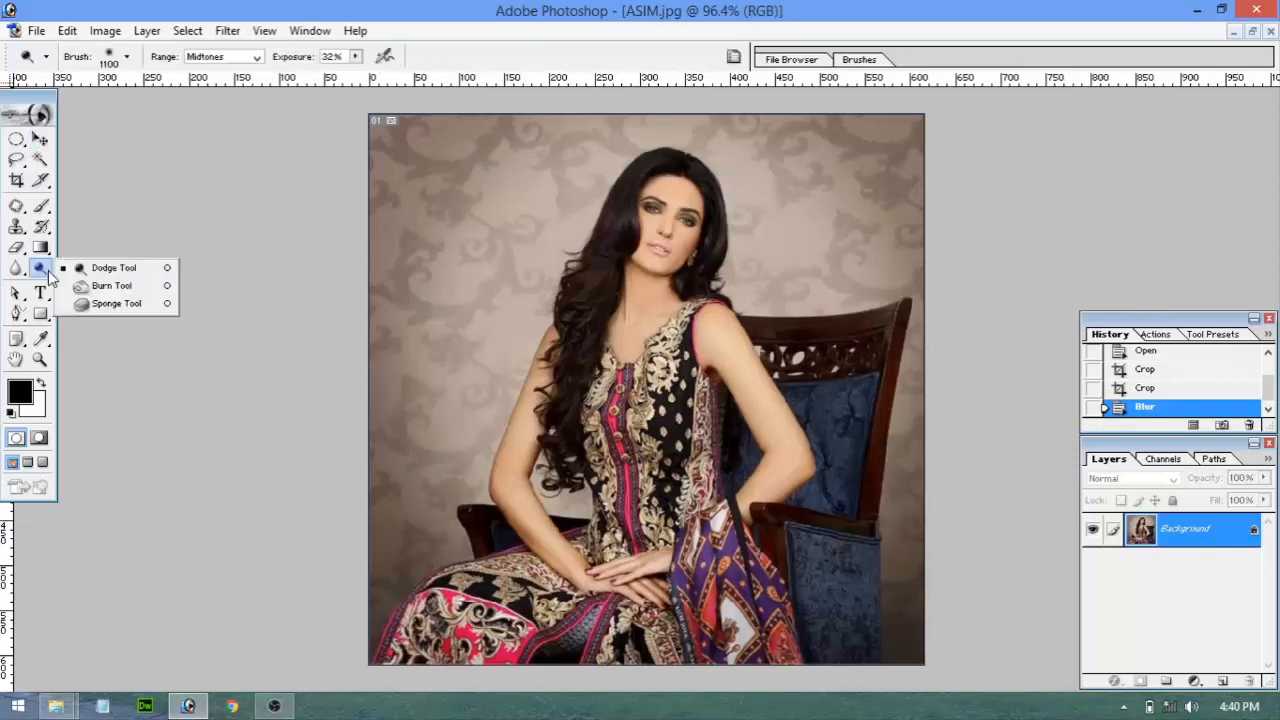
click(16, 268)
click(84, 266)
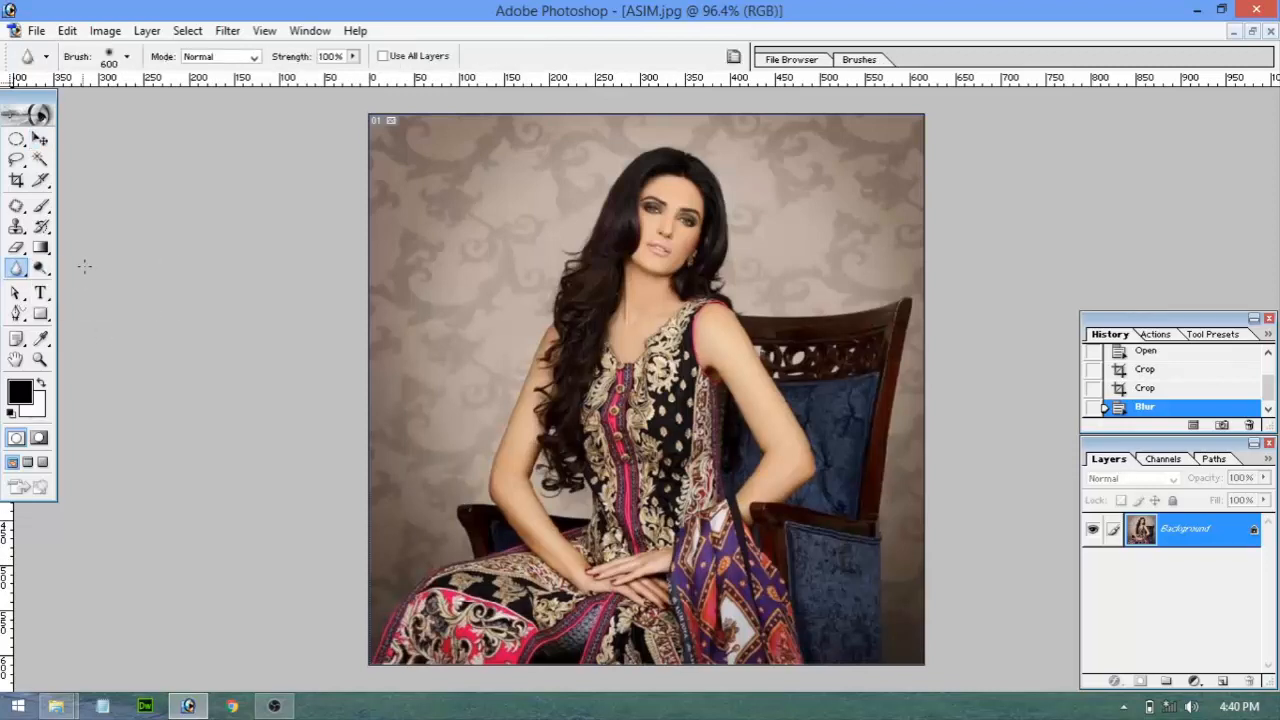
key(bracketleft)
key(bracketleft)
key(bracketleft)
key(bracketleft)
key(bracketleft)
key(bracketleft)
key(bracketright)
drag(465, 265, 470, 262)
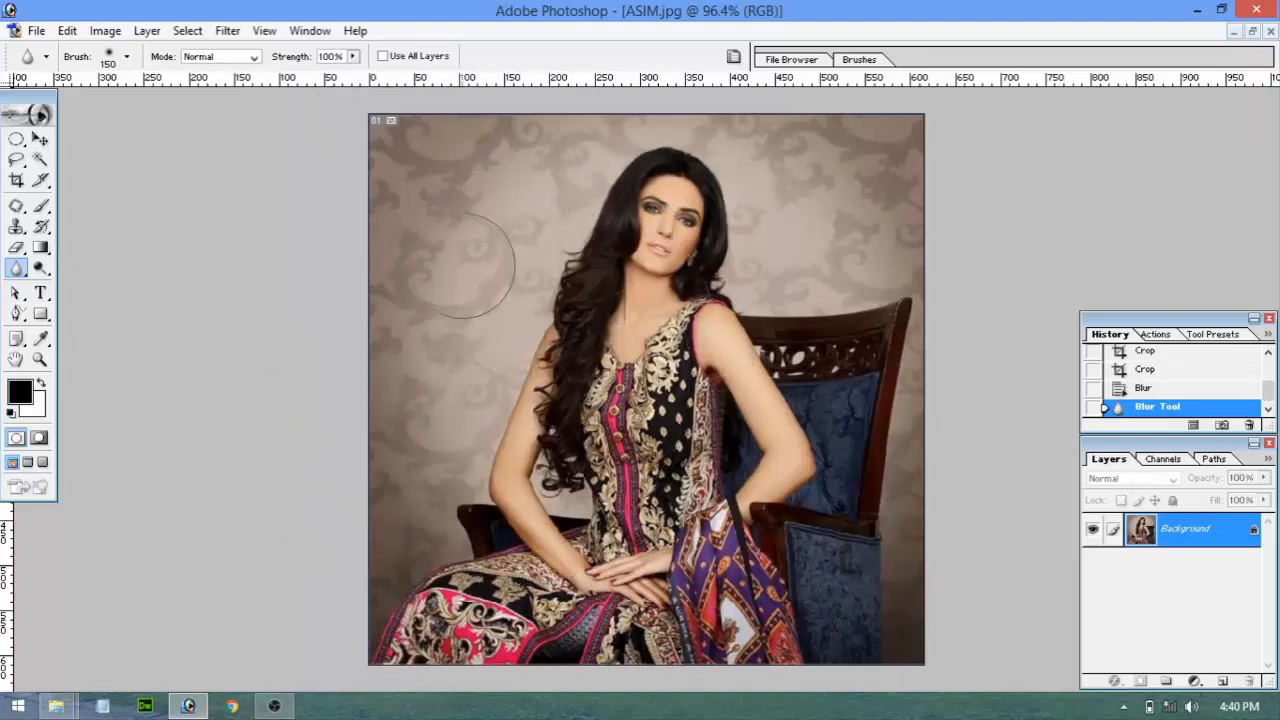
key(bracketright)
key(bracketright)
key(bracketright)
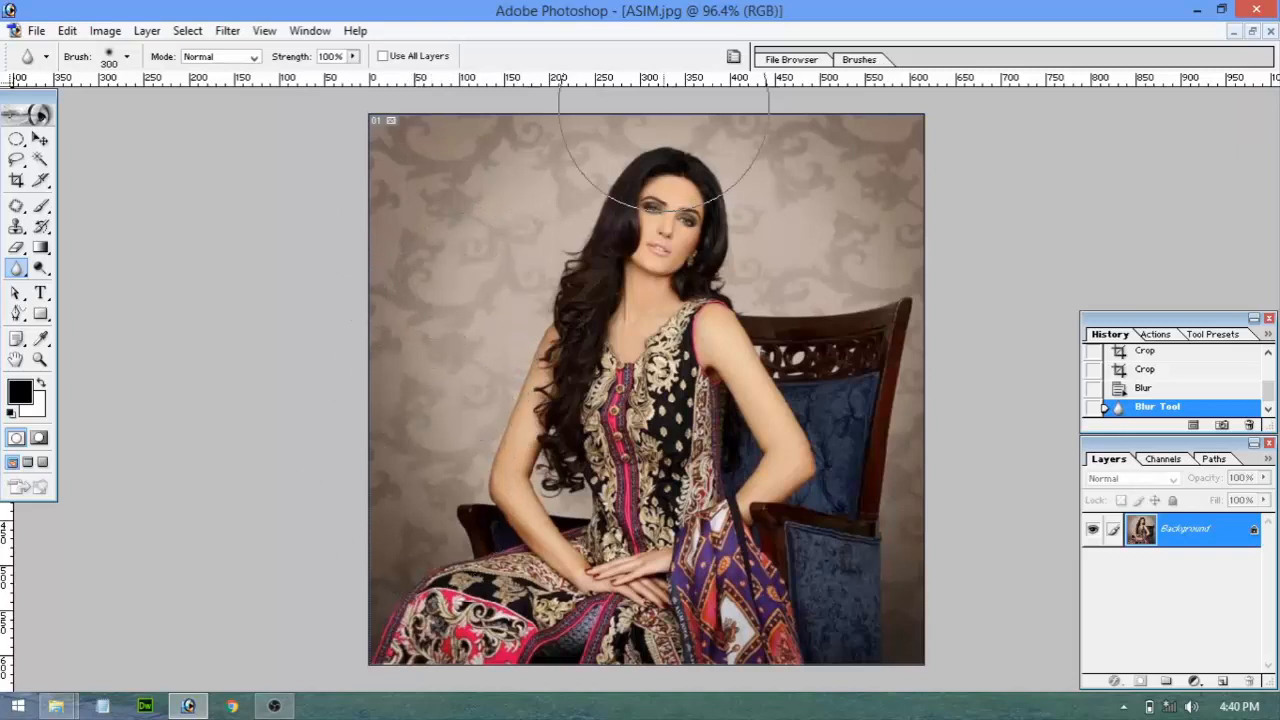
click(866, 384)
Revert the photo to its original snapshot in the history, and restore the first crop state
scroll(1190, 395, up, 2)
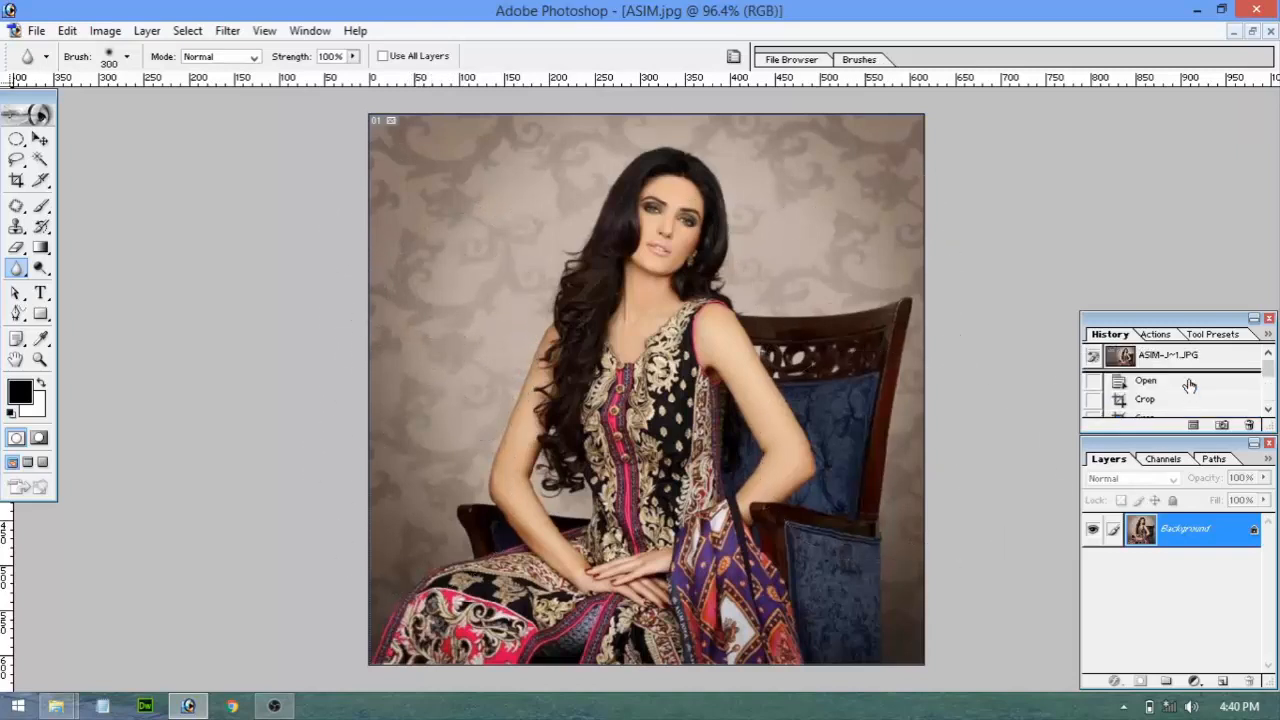
click(1183, 356)
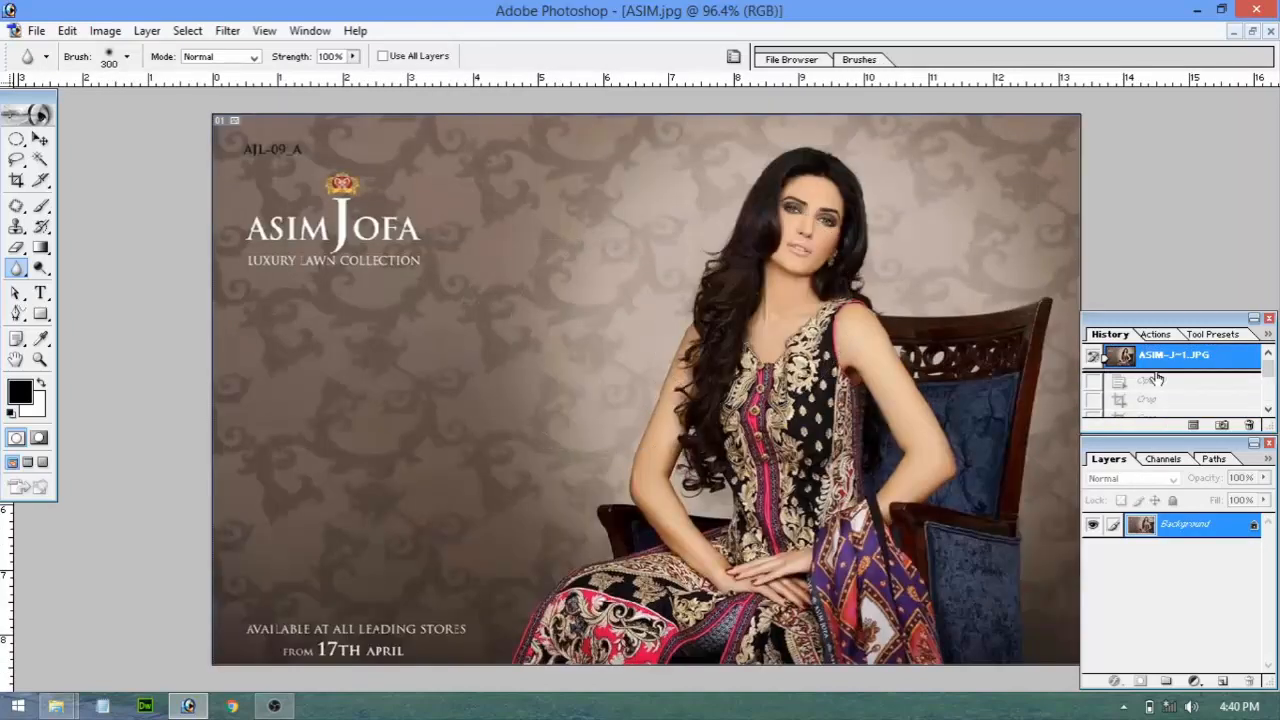
click(1155, 399)
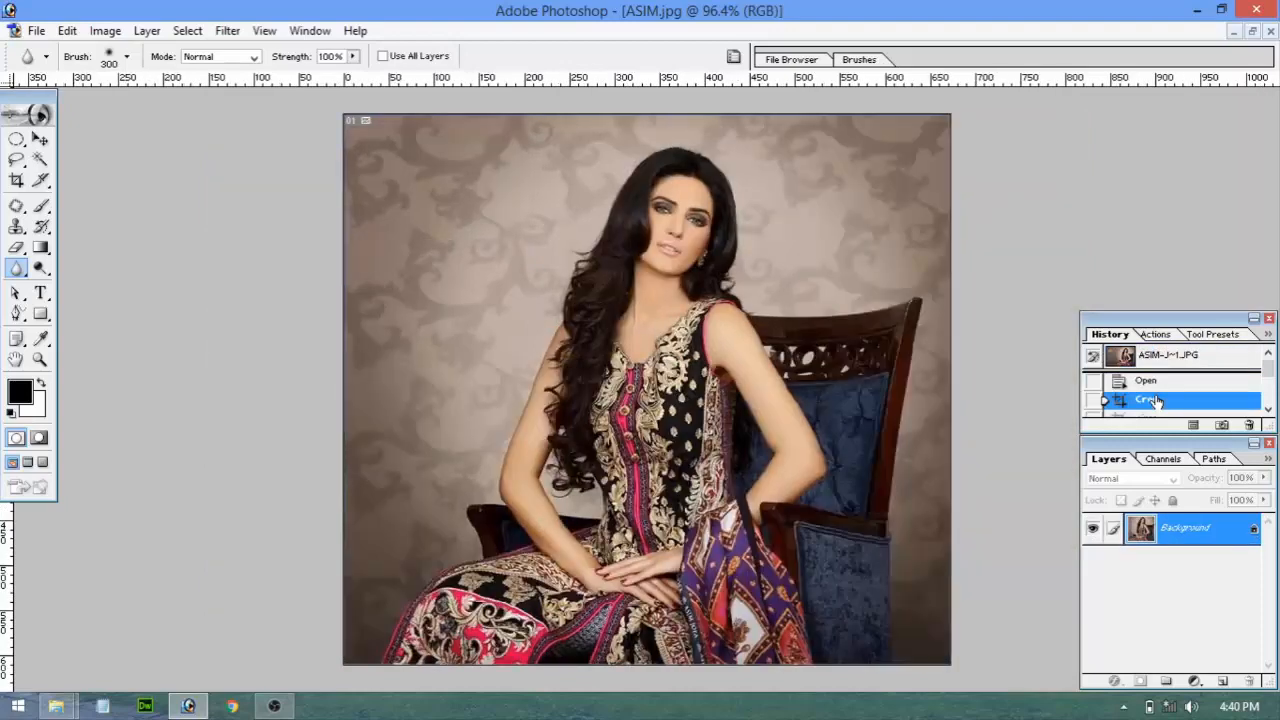
Try the Blur filter on the cropped photo and compare the woman's face with and without it
click(228, 31)
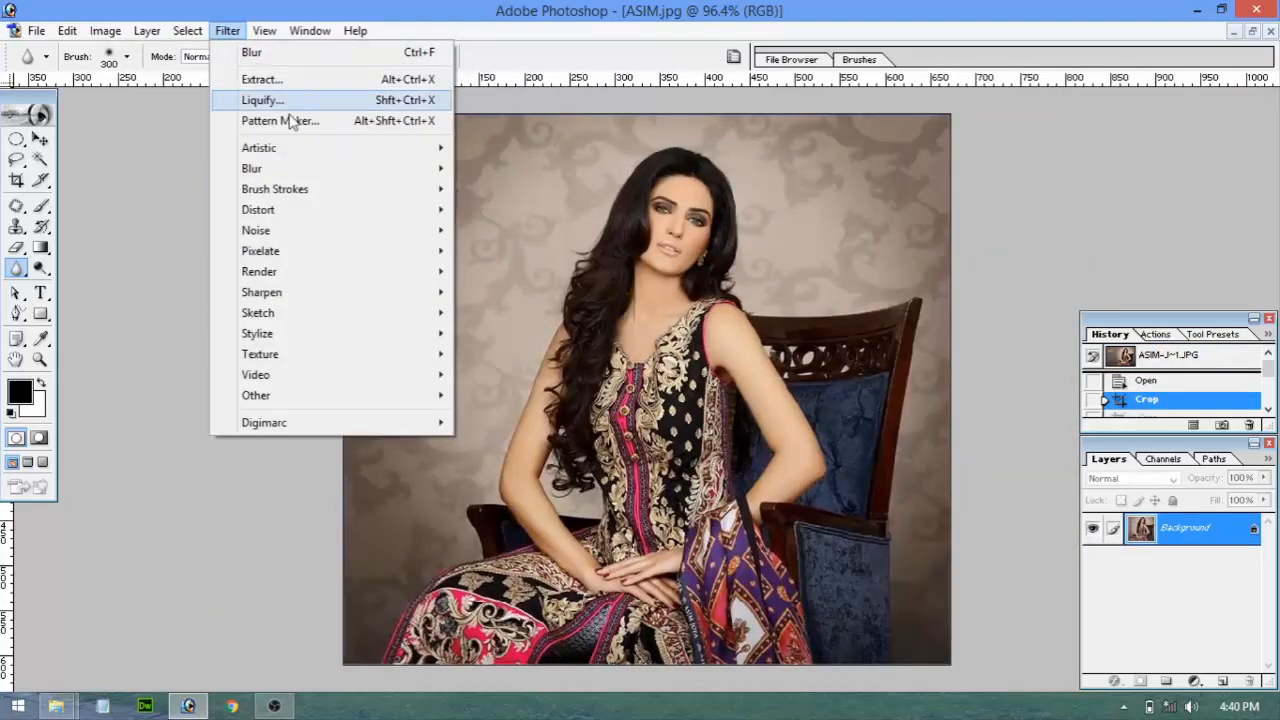
mouse_move(317, 168)
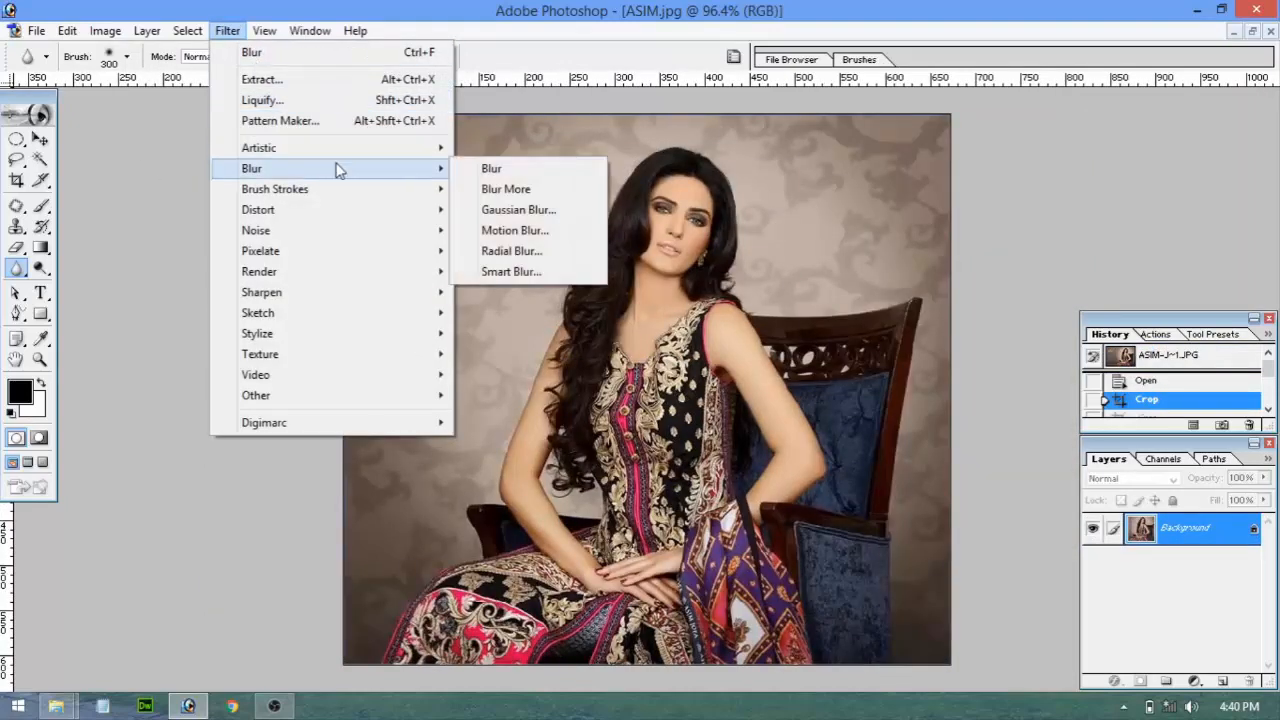
click(490, 170)
drag(591, 163, 758, 346)
key(ctrl+z)
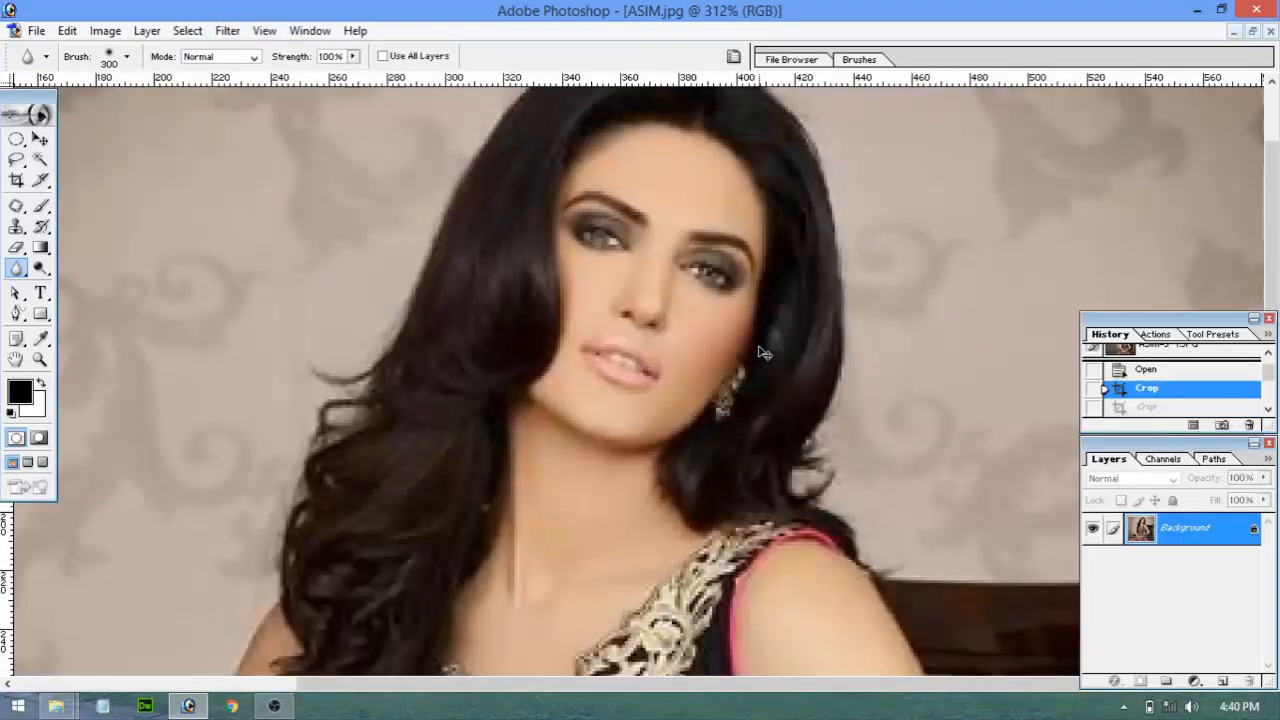
key(ctrl+z)
key(ctrl+z)
key(ctrl+z)
key(ctrl+0)
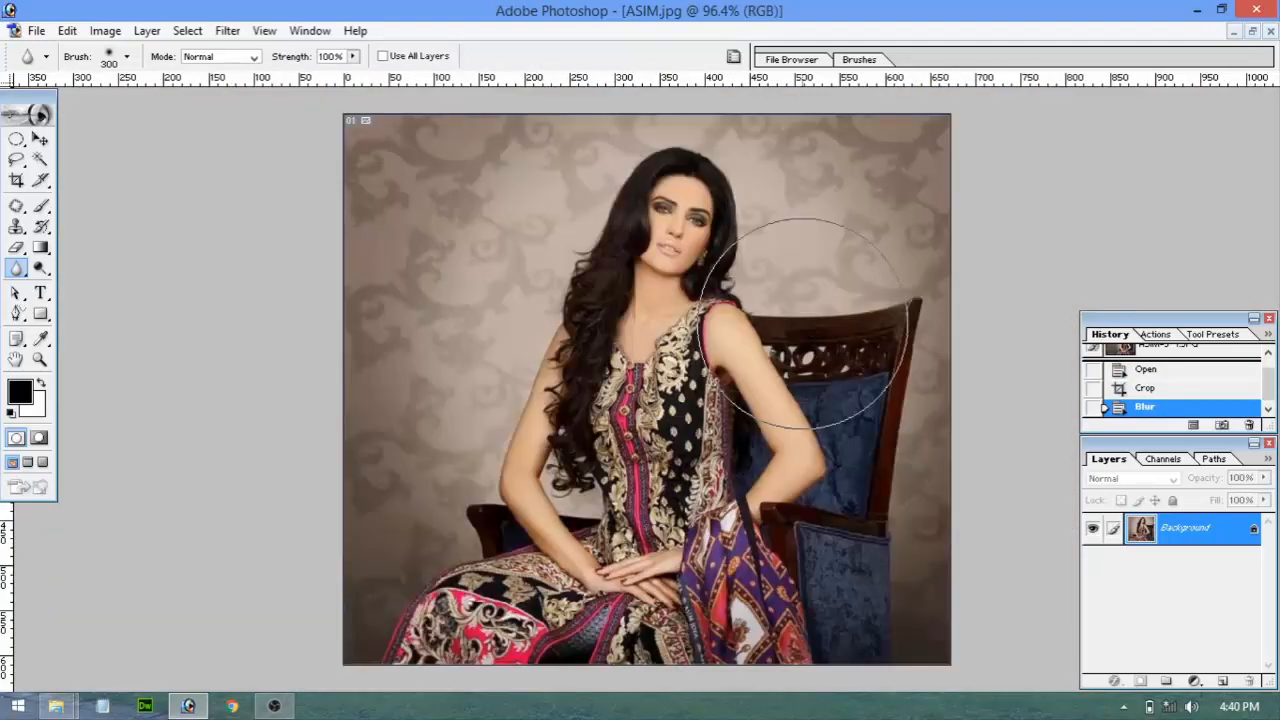
Compare the woman's upper body with and without the Blur filter, and undo the filter
key(ctrl+space)
mouse_move(523, 139)
mouse_down()
mouse_move(666, 297)
mouse_move(793, 485)
mouse_up()
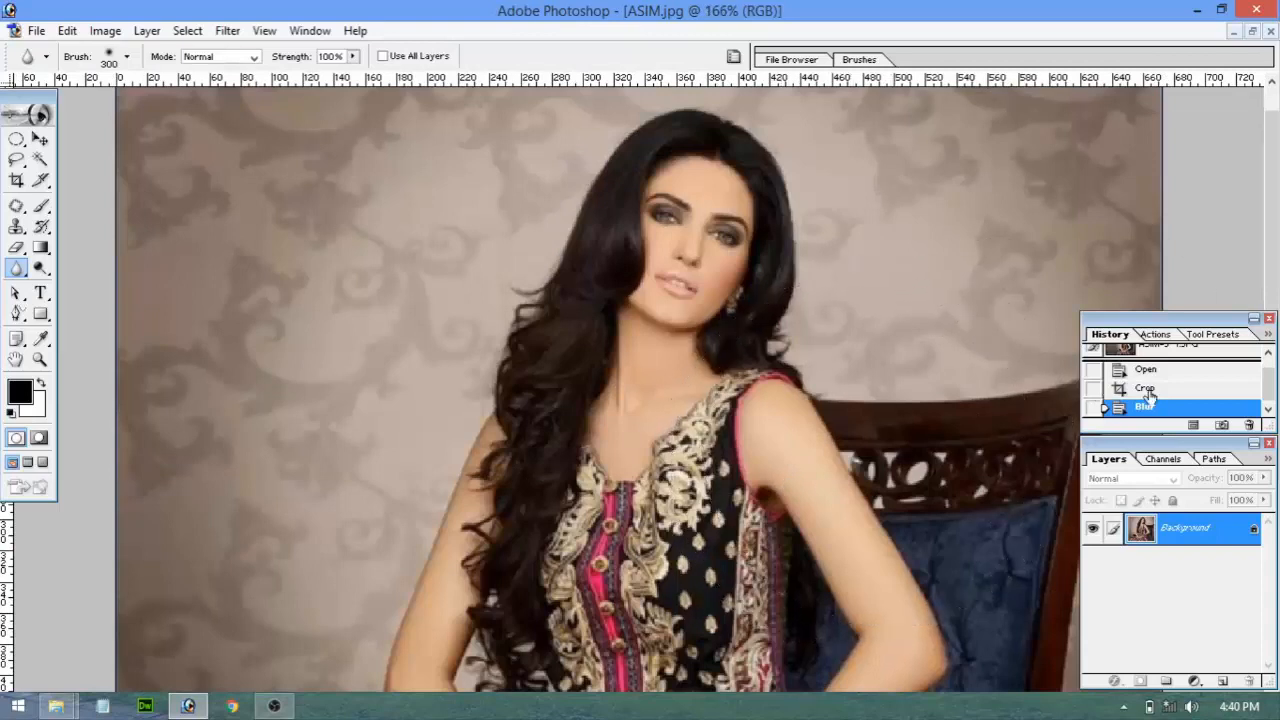
key(ctrl+z)
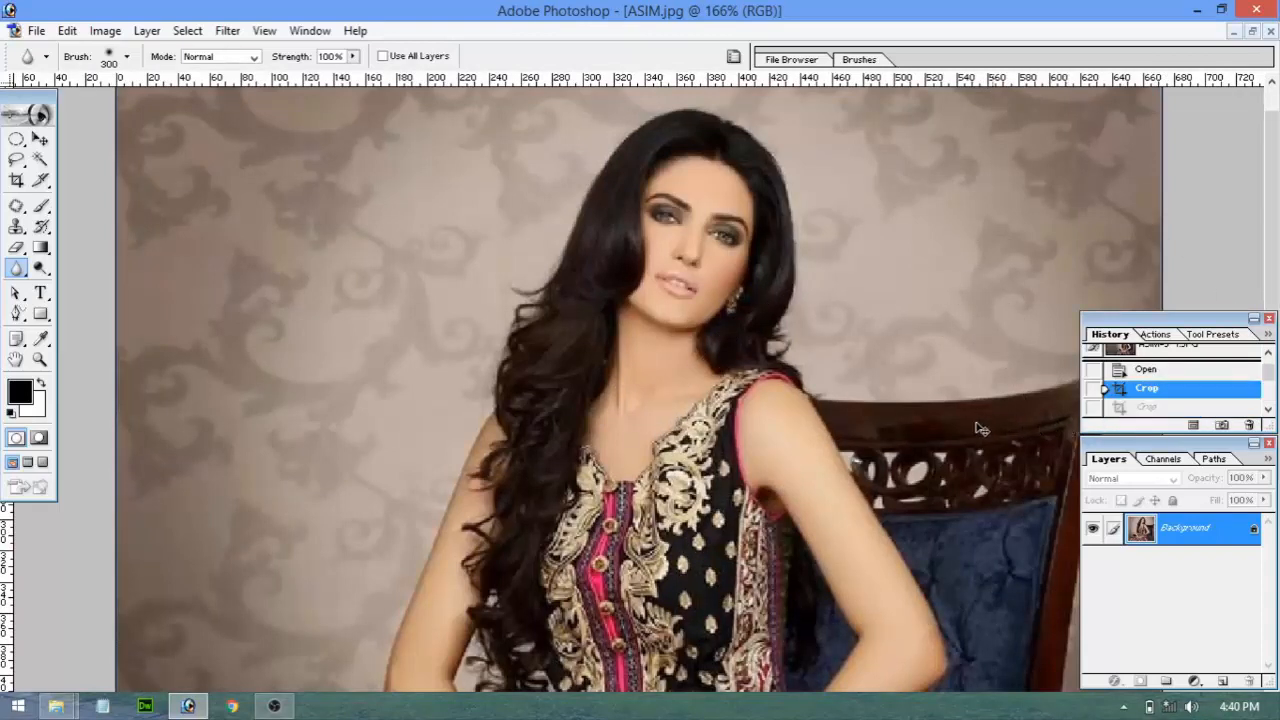
key(ctrl+z)
key(ctrl+z)
Try the Blur More filter on the whole photo, and revert to the crop state in the history
click(228, 31)
mouse_move(252, 168)
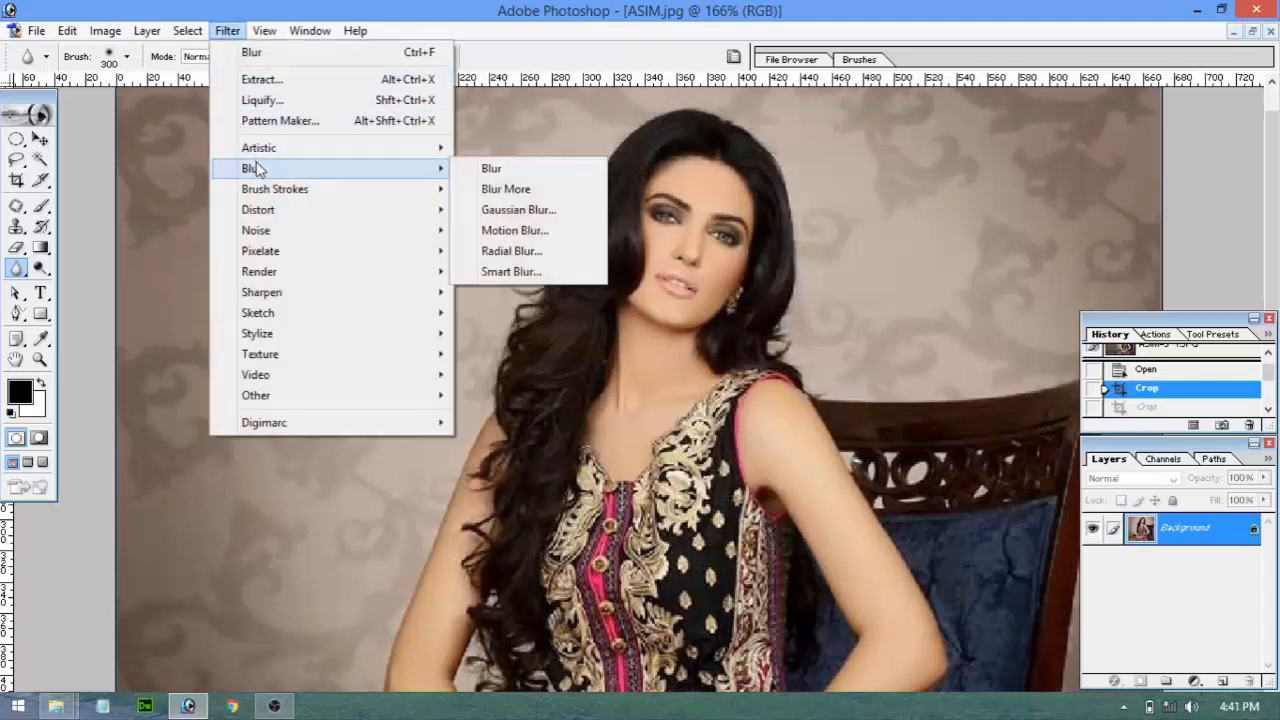
click(540, 189)
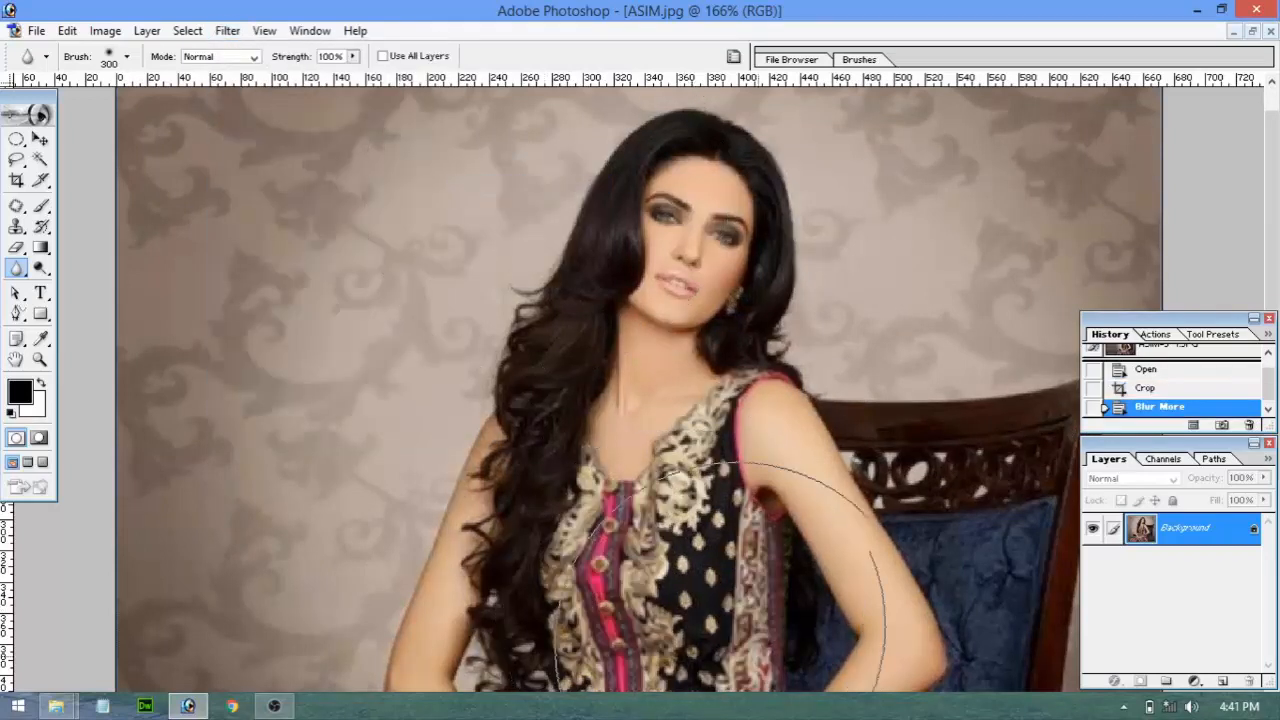
click(1146, 392)
key(ctrl+0)
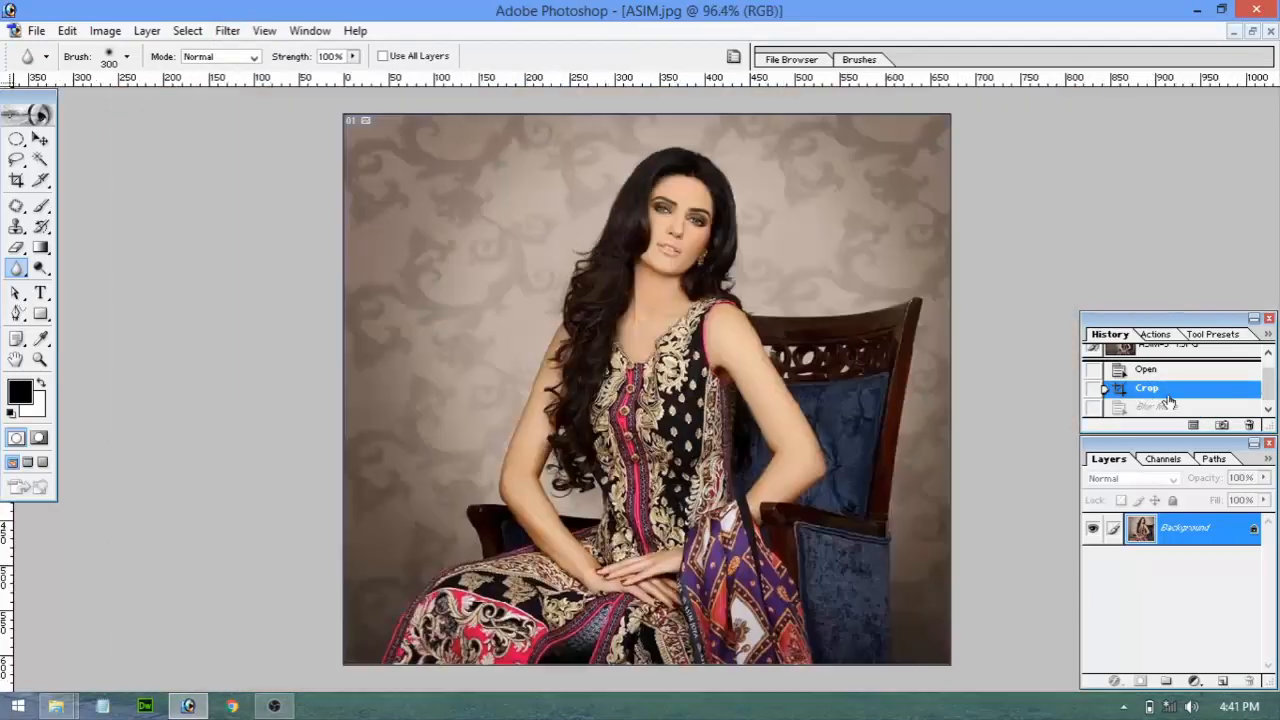
Draw a tall elliptical selection around the woman from above her head to her lap, and invert it
click(22, 145)
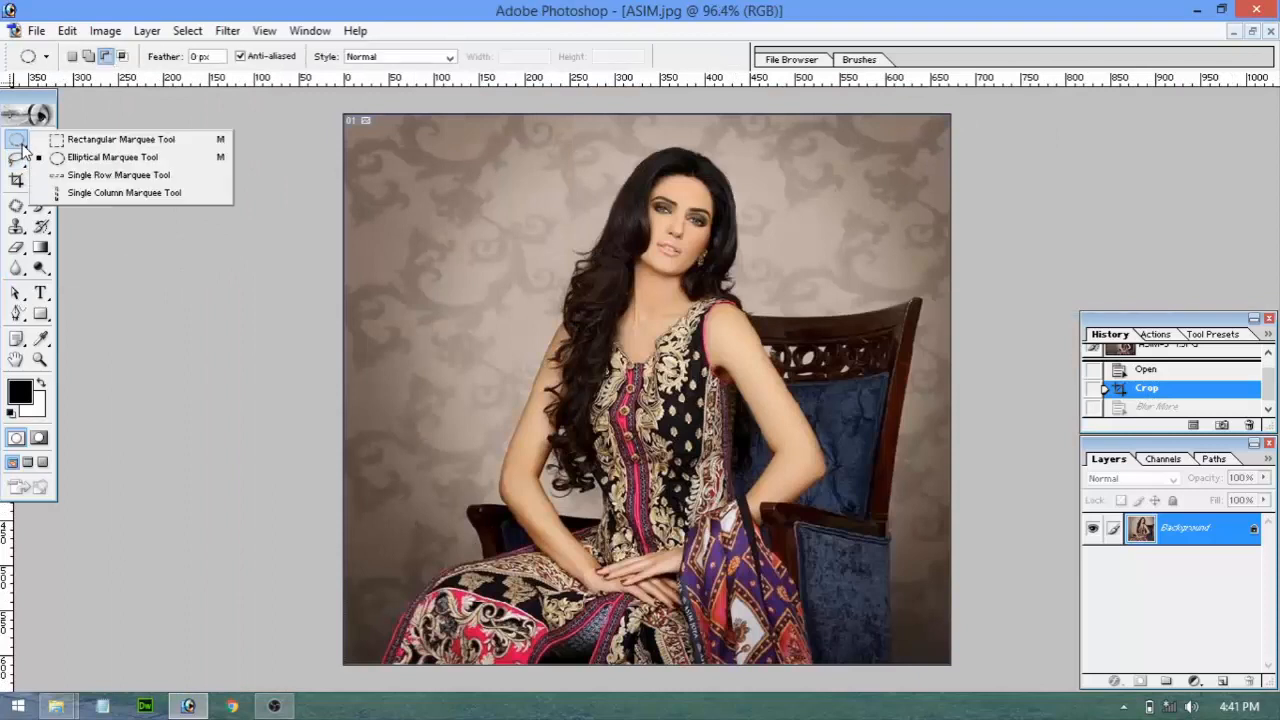
click(91, 161)
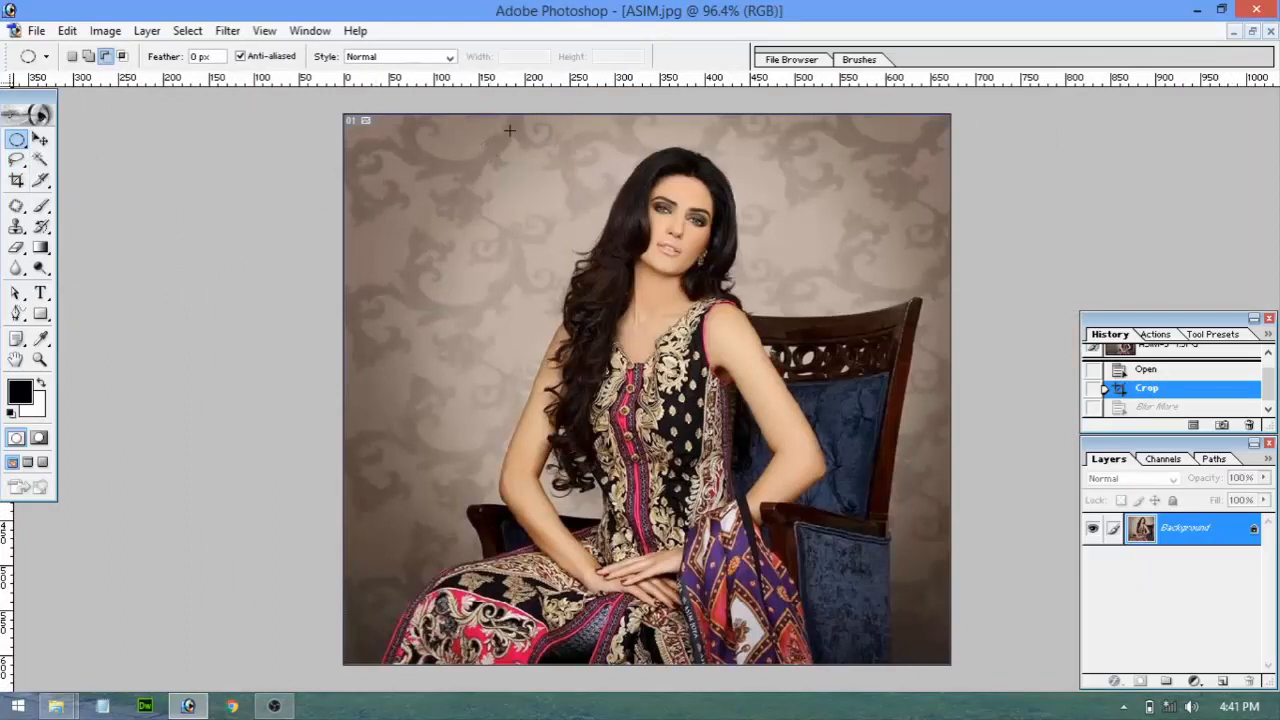
drag(645, 355, 768, 520)
drag(816, 641, 816, 642)
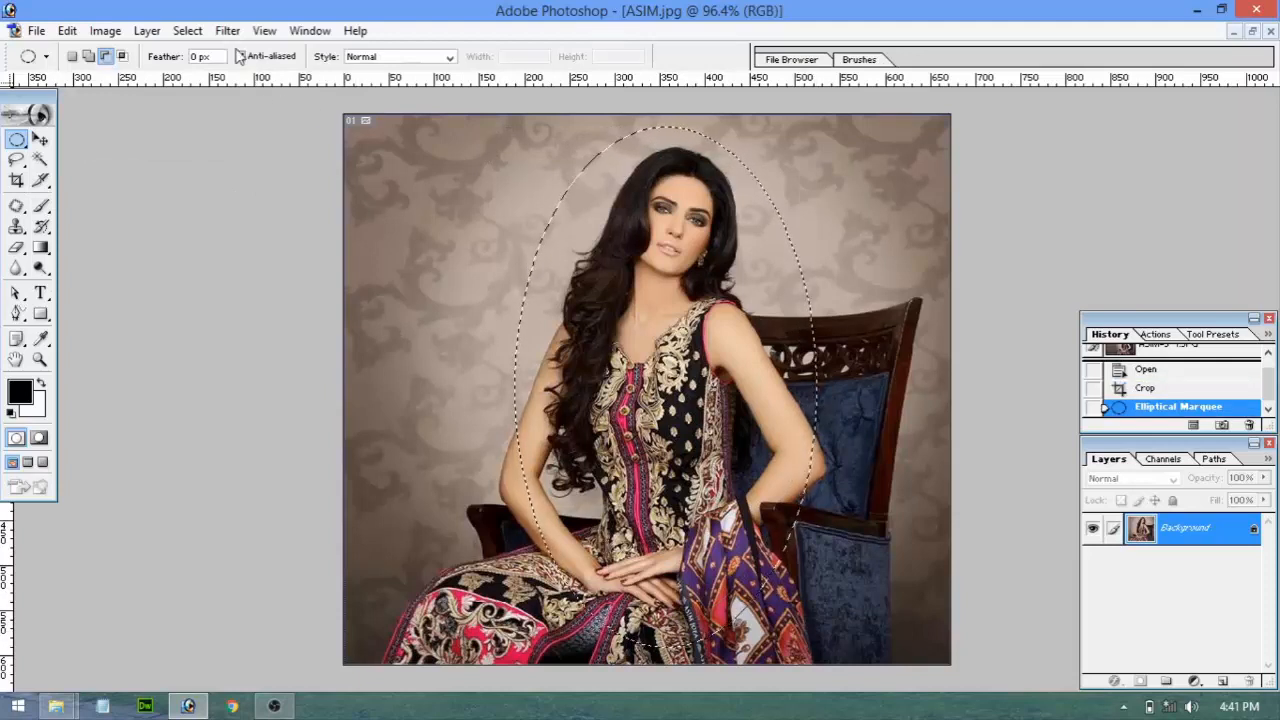
click(187, 30)
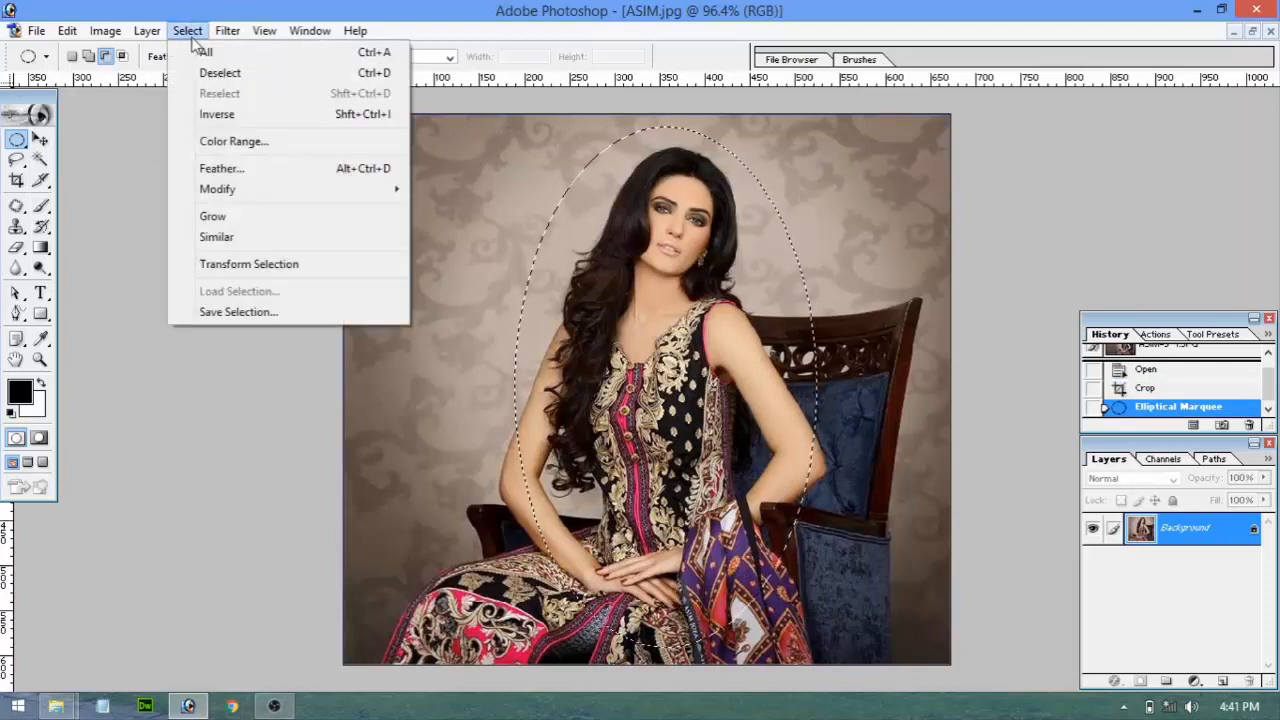
click(236, 112)
Apply the Blur More filter to the area outside the ellipse
click(227, 30)
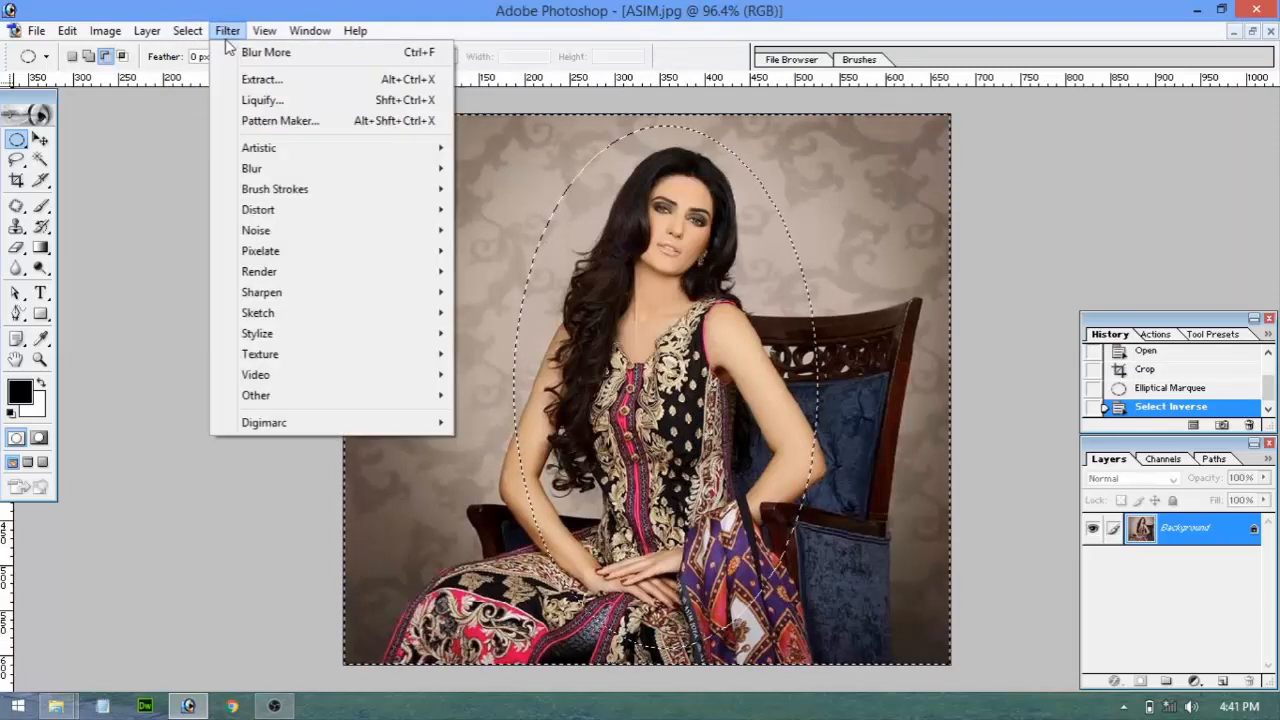
mouse_move(343, 171)
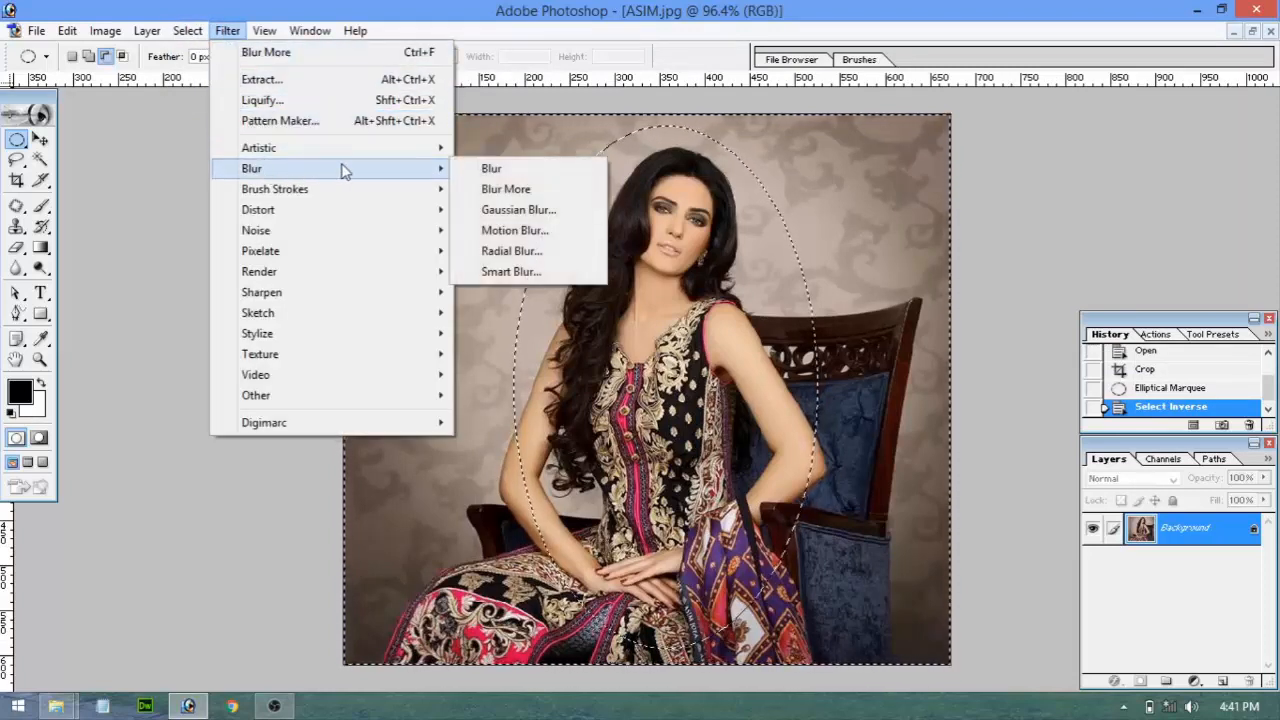
click(505, 189)
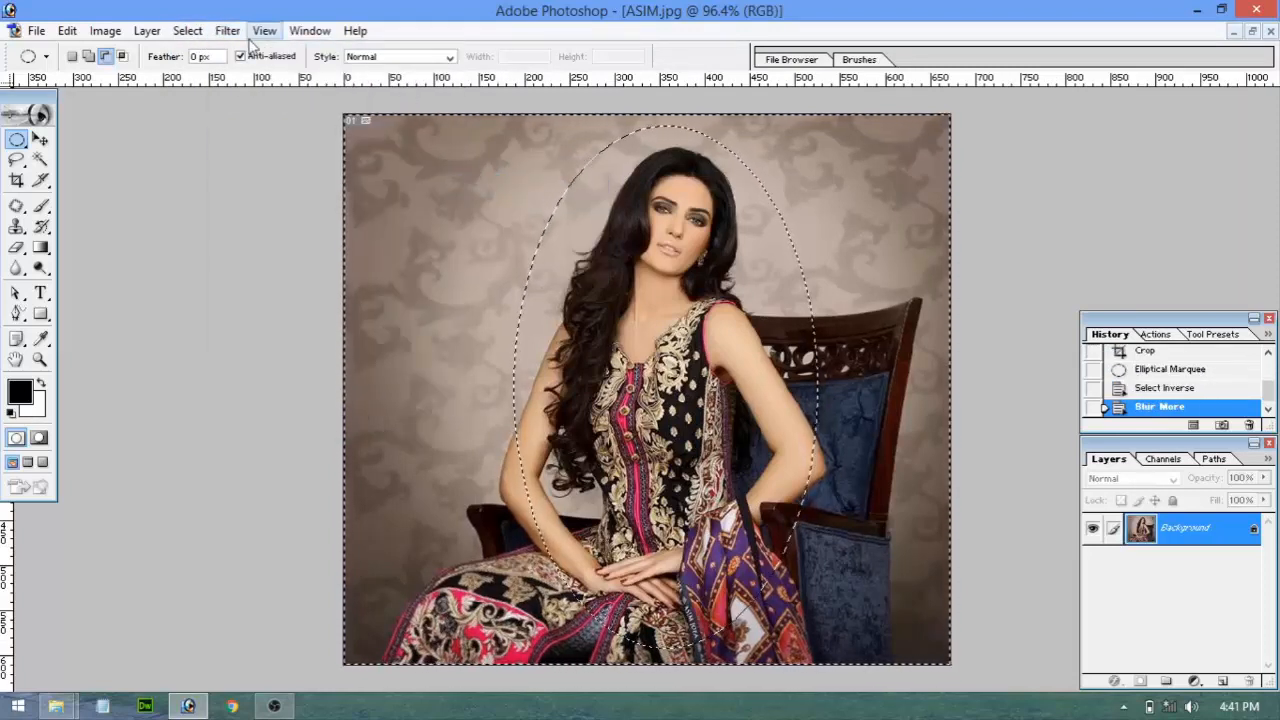
Apply a Gaussian Blur with a 4.0 pixel radius to the area outside the ellipse, and deselect
click(236, 31)
mouse_move(317, 177)
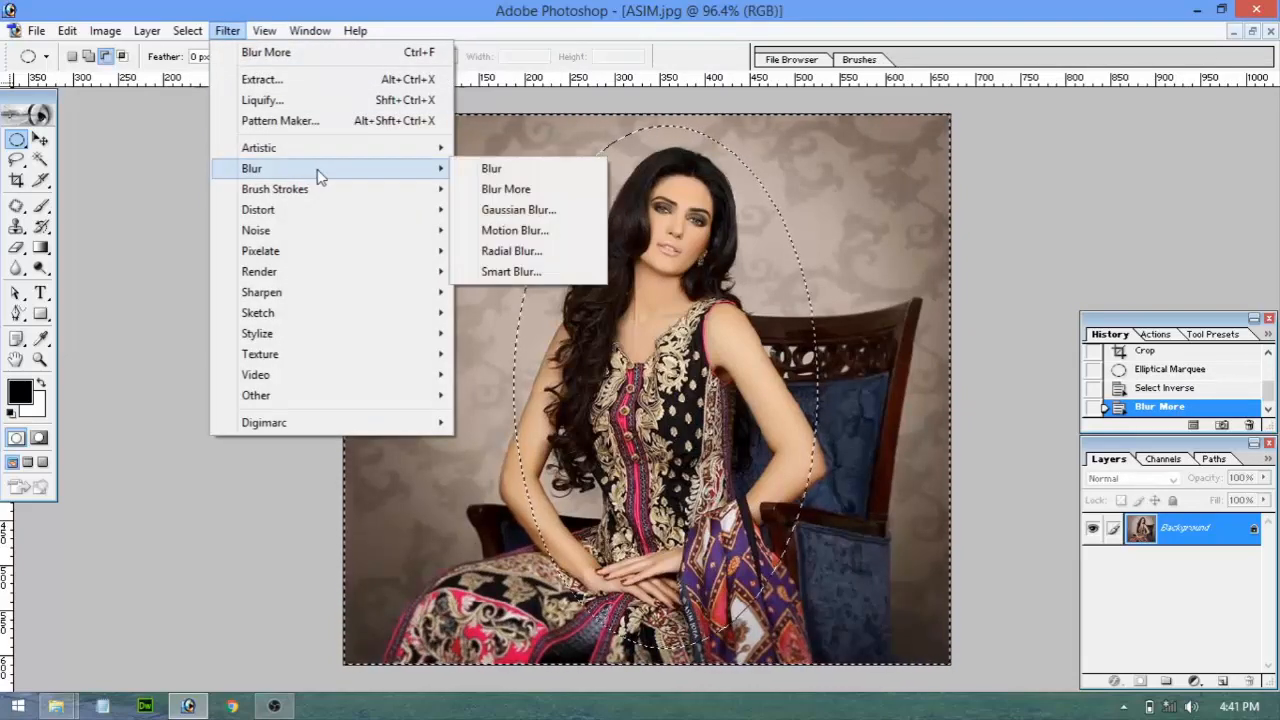
click(493, 209)
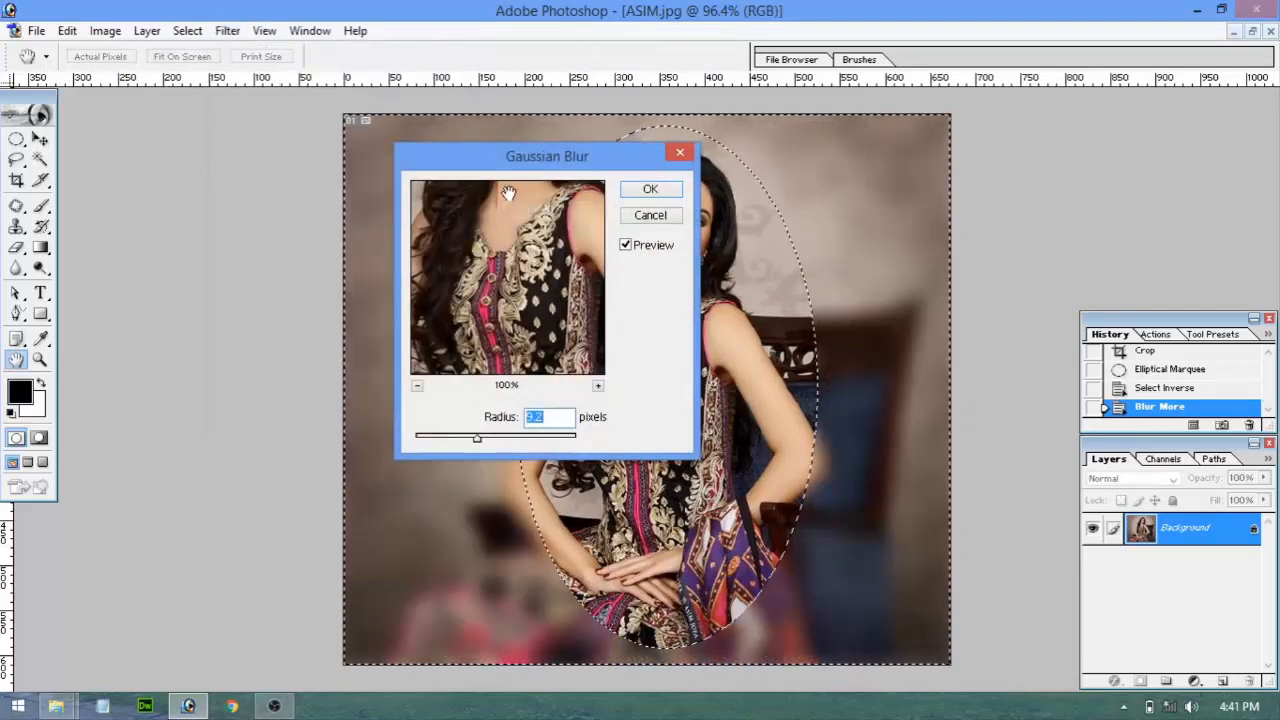
drag(509, 168, 231, 114)
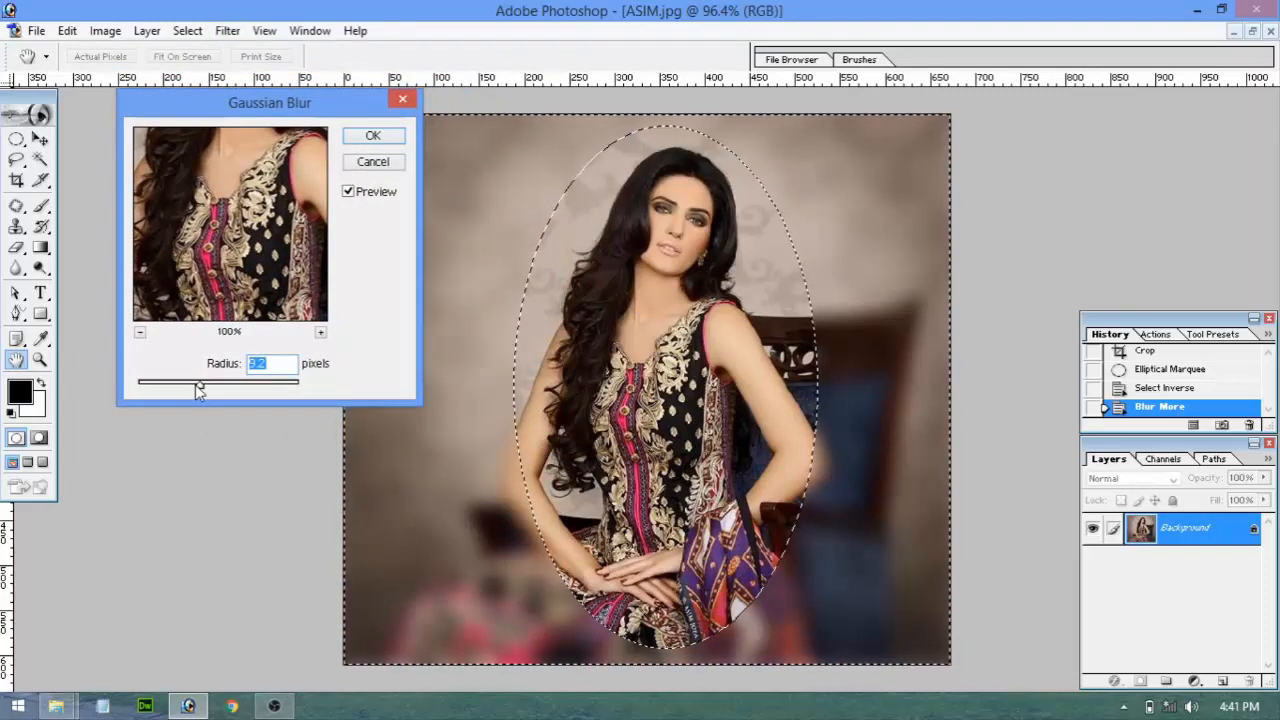
mouse_move(198, 391)
mouse_down()
mouse_move(180, 390)
mouse_move(228, 390)
mouse_move(174, 390)
mouse_up()
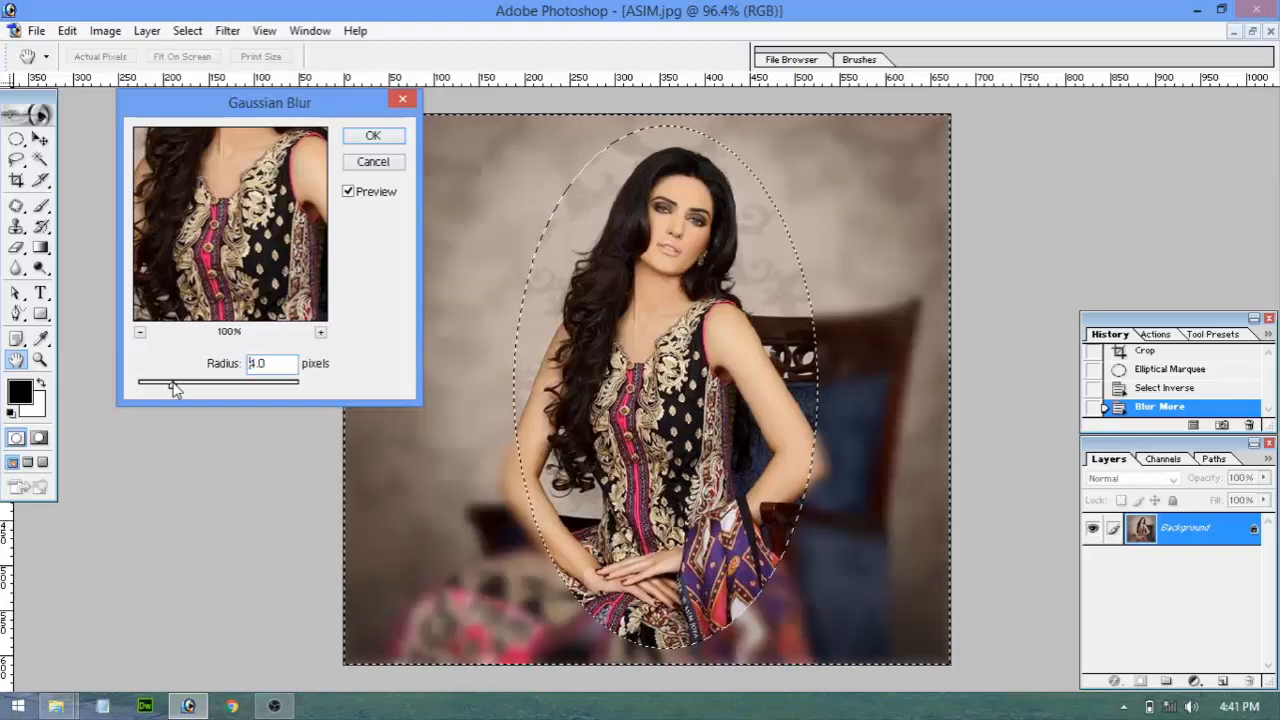
click(372, 137)
key(ctrl+d)
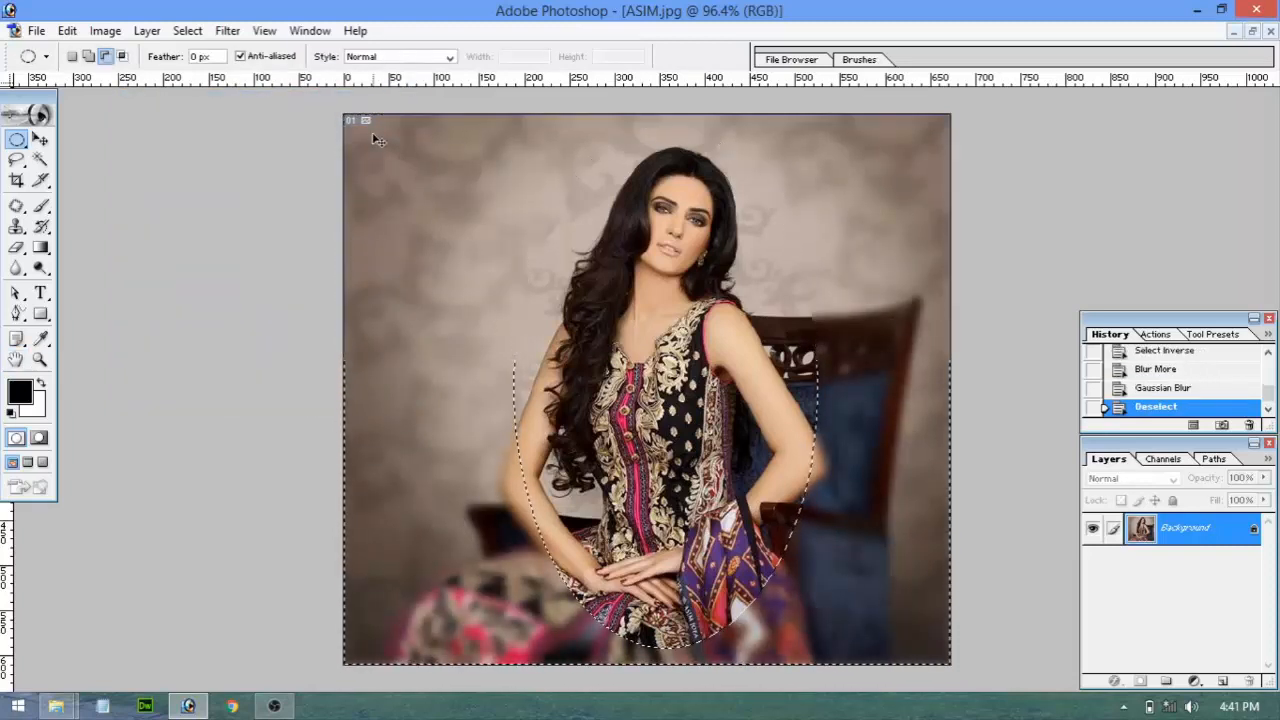
Revert the photo to its Crop state in the history
click(1160, 370)
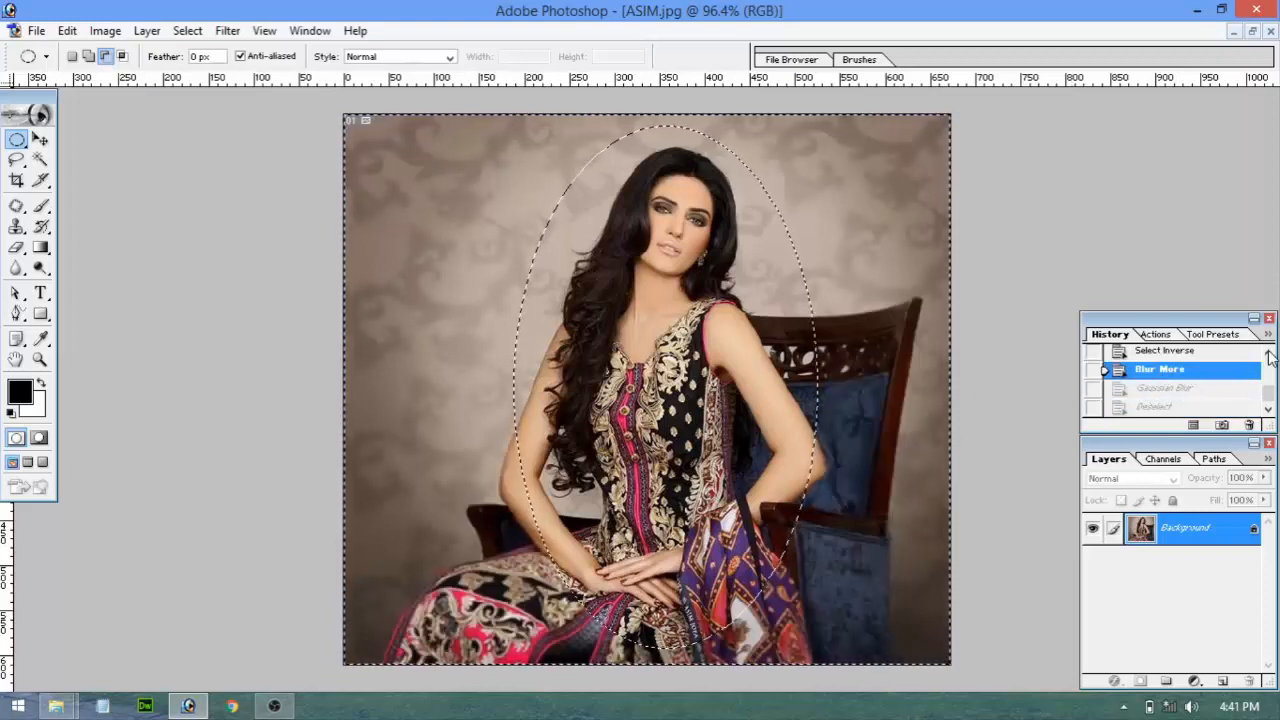
scroll(1199, 385, up, 2)
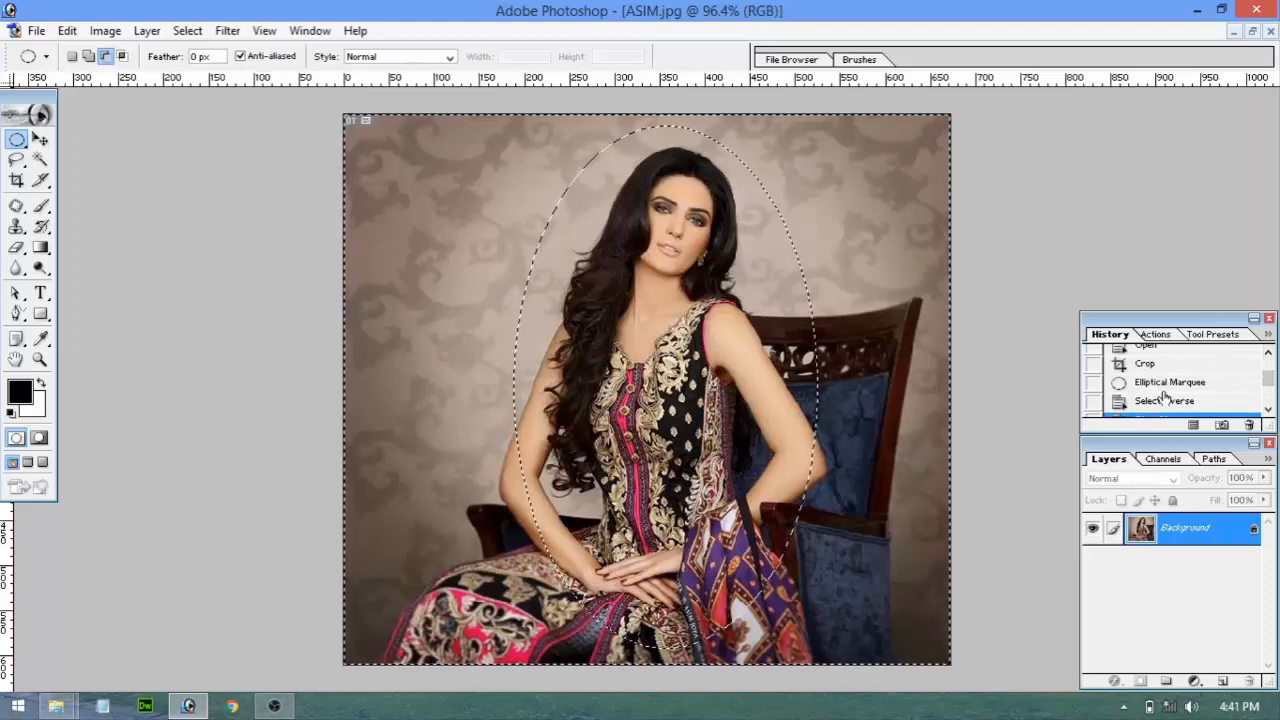
click(1178, 384)
click(1157, 366)
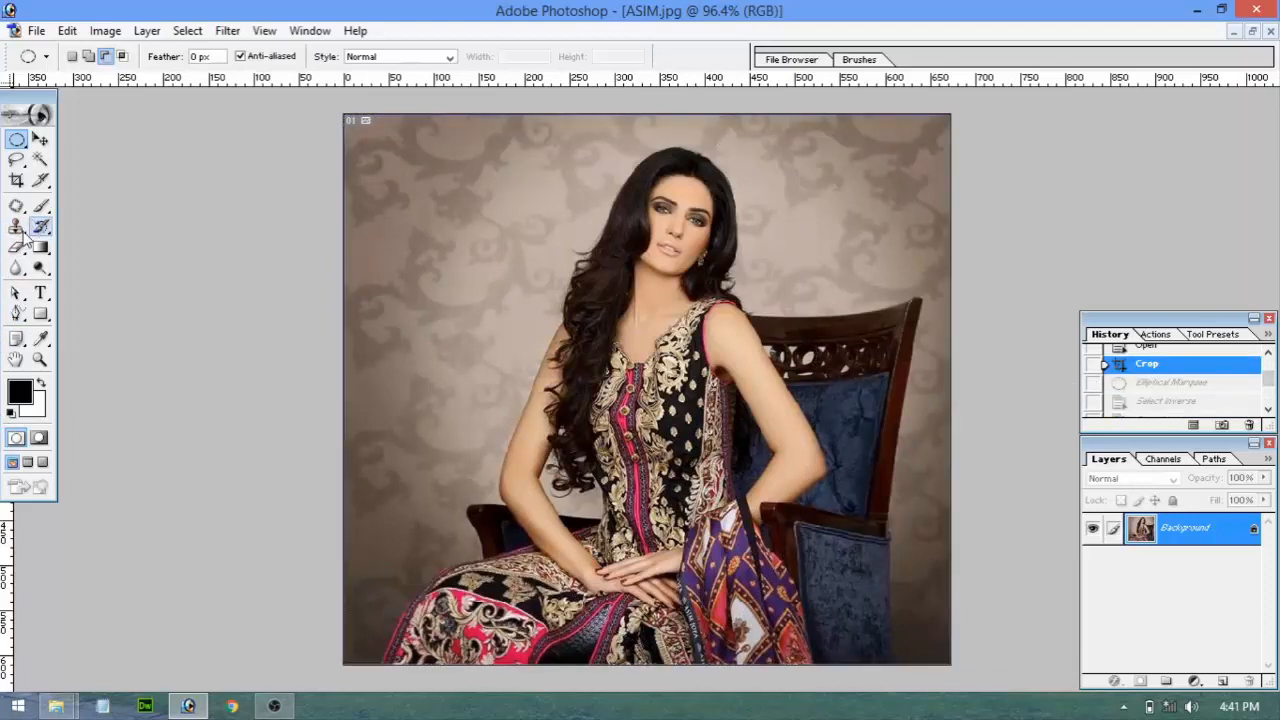
Trace the seated woman's outline with the Magnetic Lasso Tool, and invert the selection to cover the background
click(16, 159)
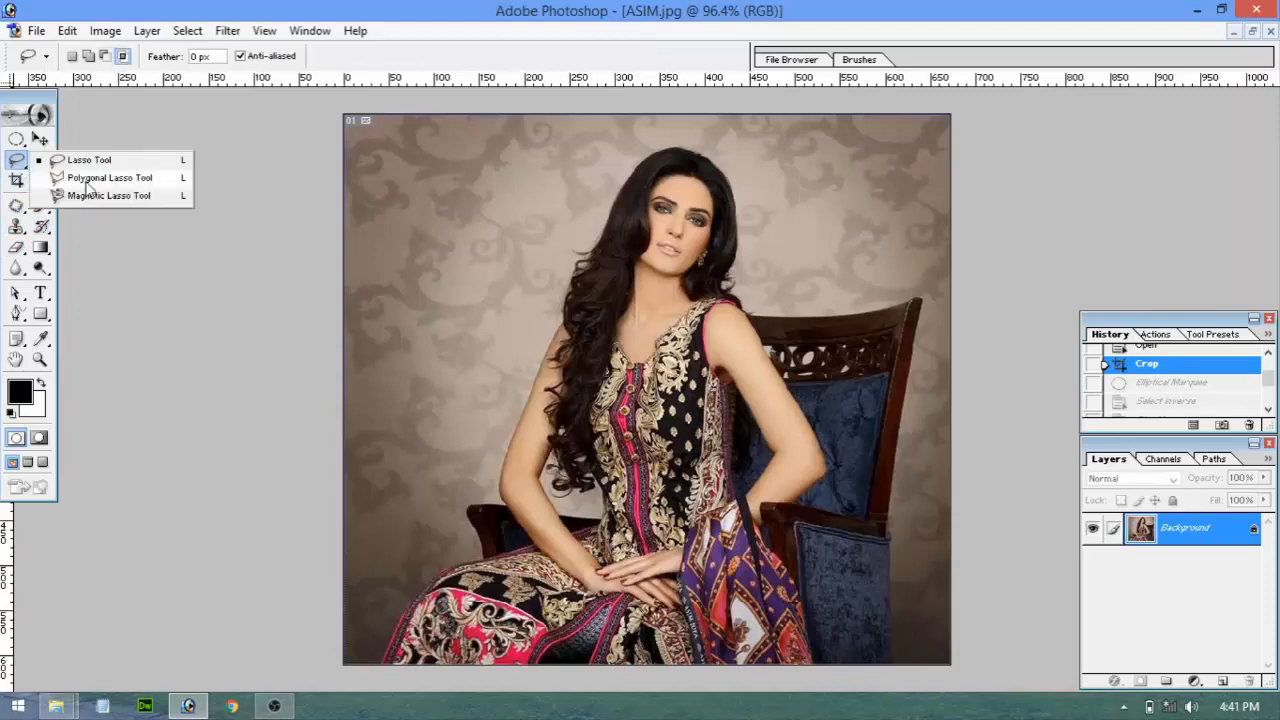
click(91, 164)
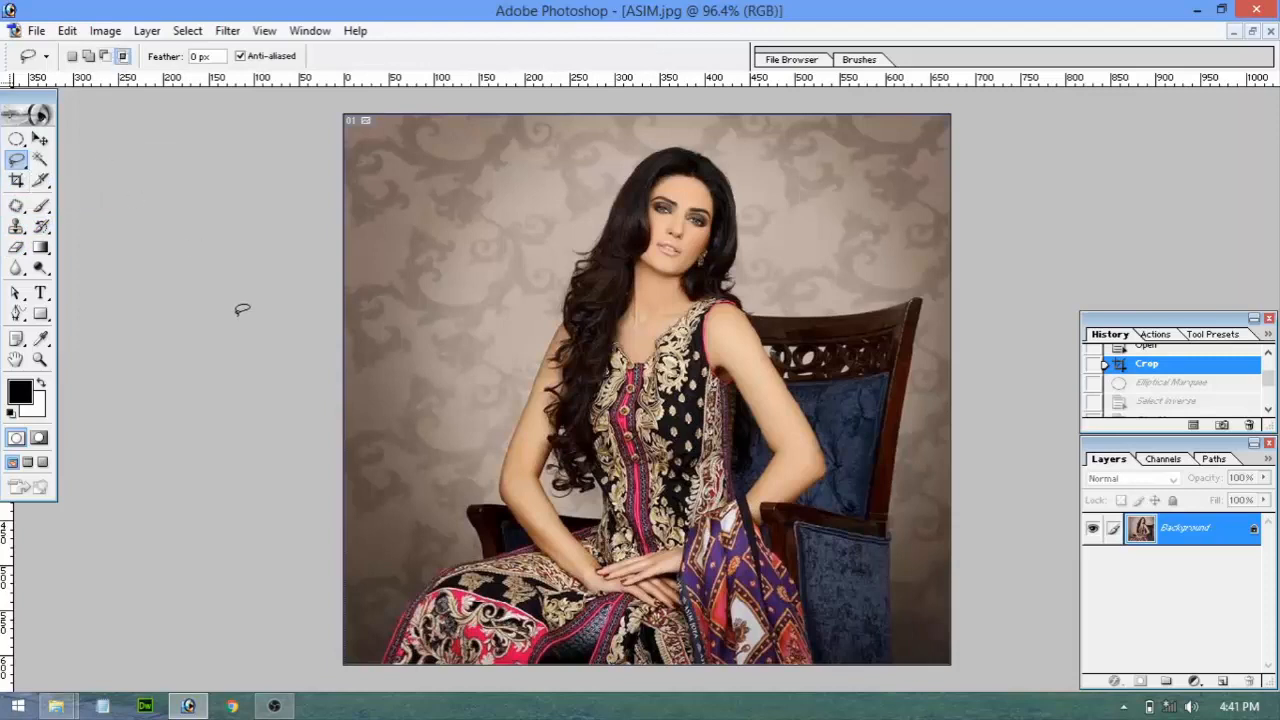
right_click(15, 159)
click(165, 195)
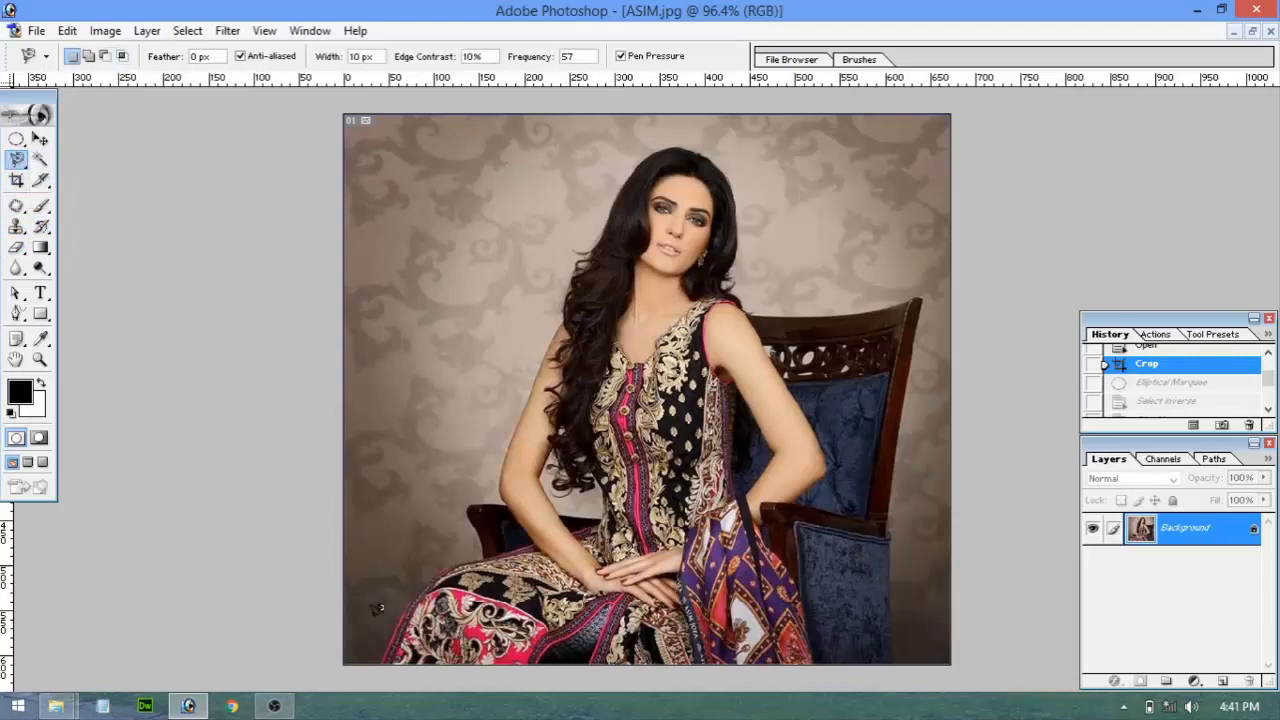
click(441, 567)
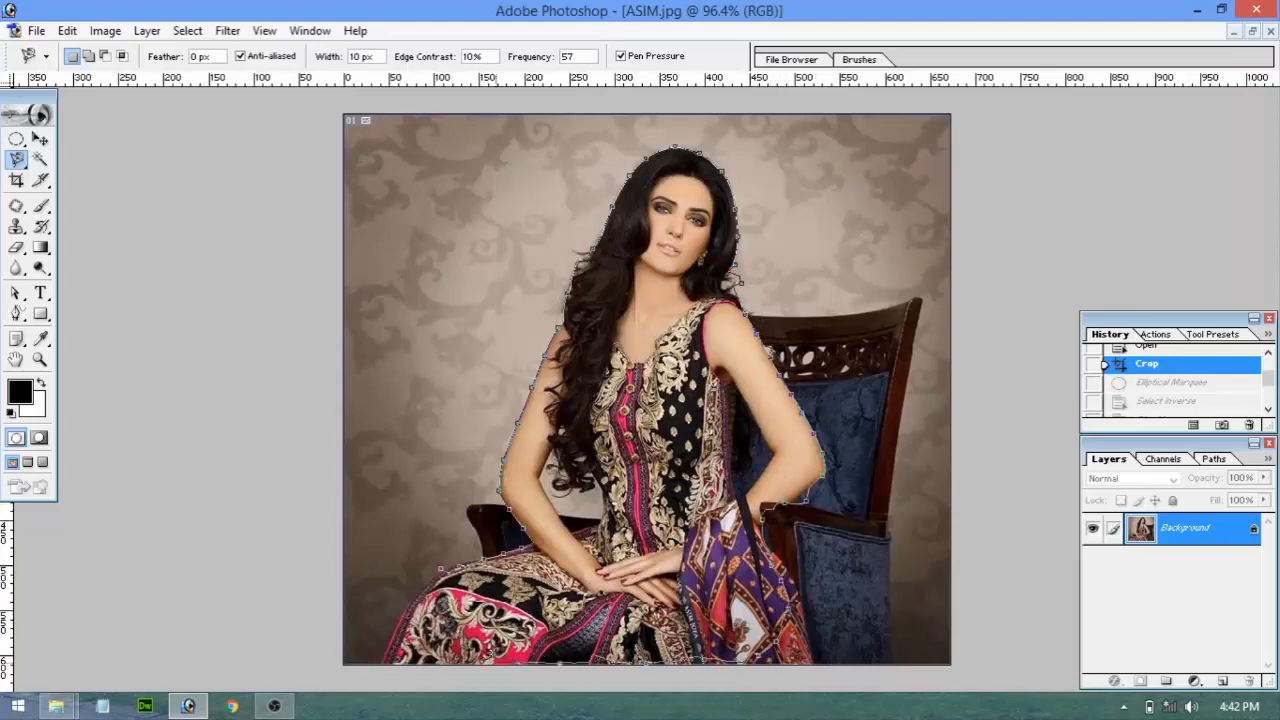
click(440, 565)
click(186, 34)
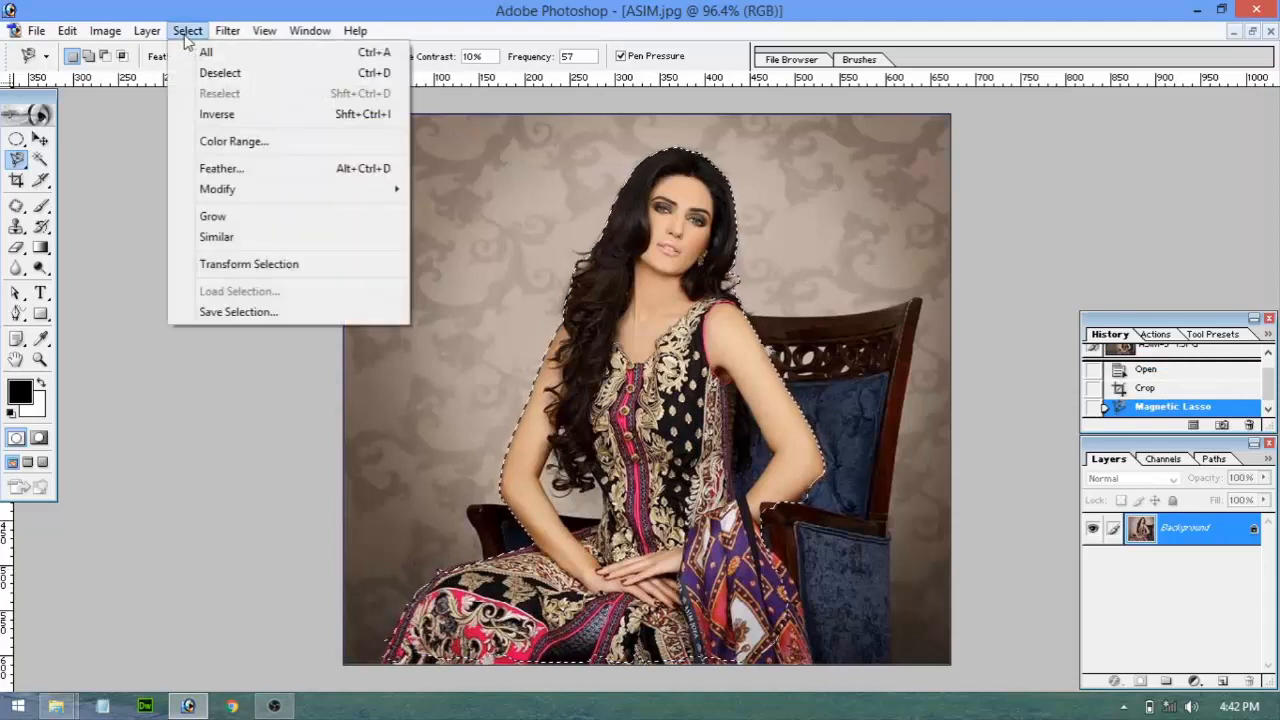
click(218, 114)
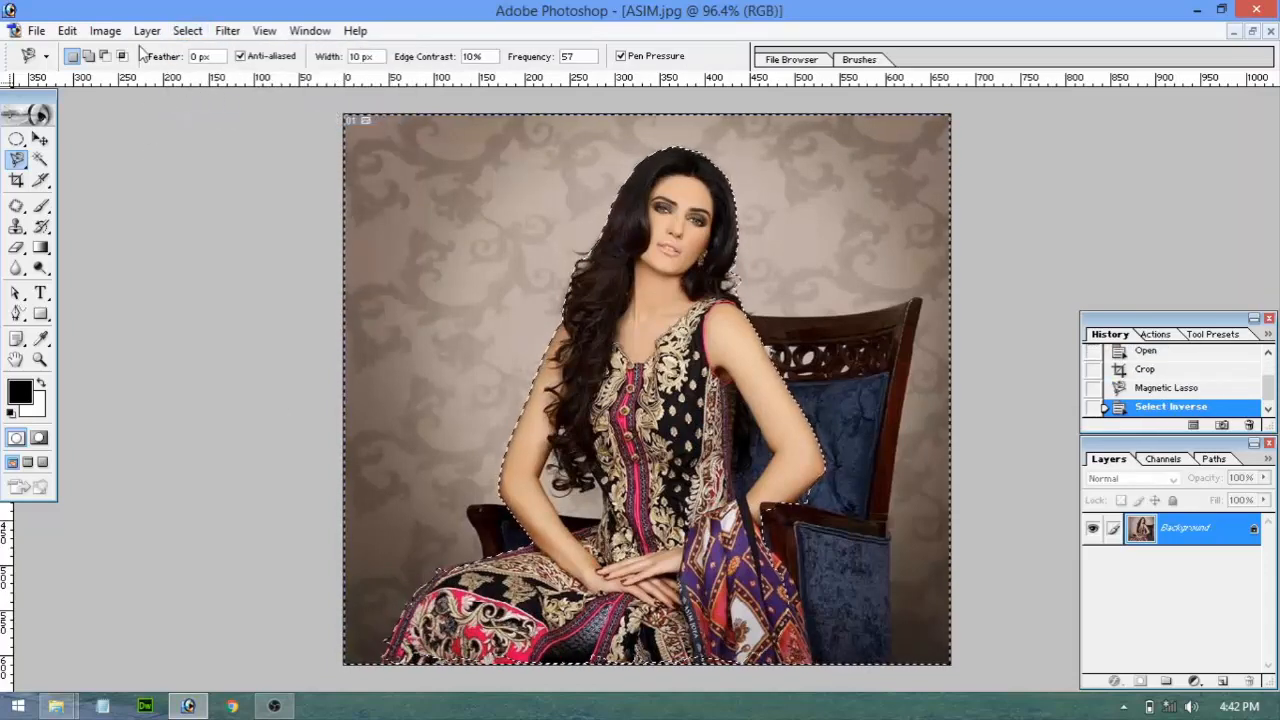
Apply a slightly stronger Gaussian Blur to the selected background around the woman, and deselect
click(185, 31)
mouse_move(228, 31)
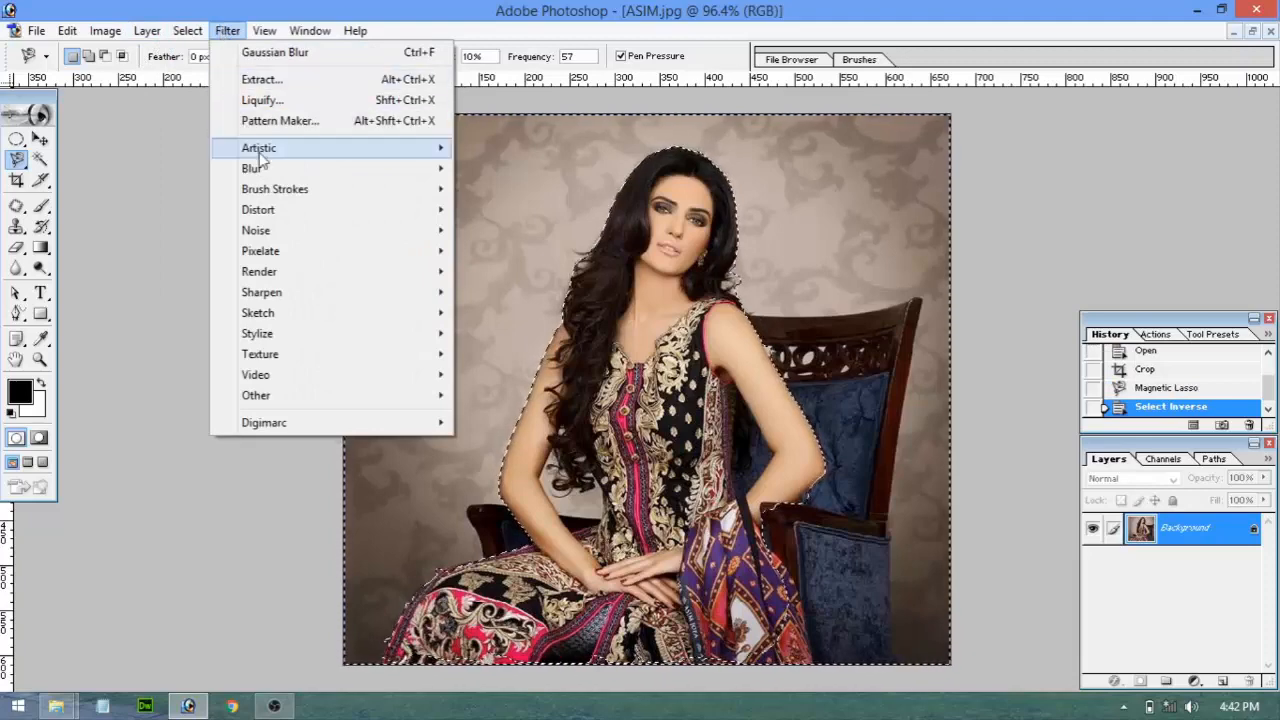
mouse_move(290, 168)
click(510, 209)
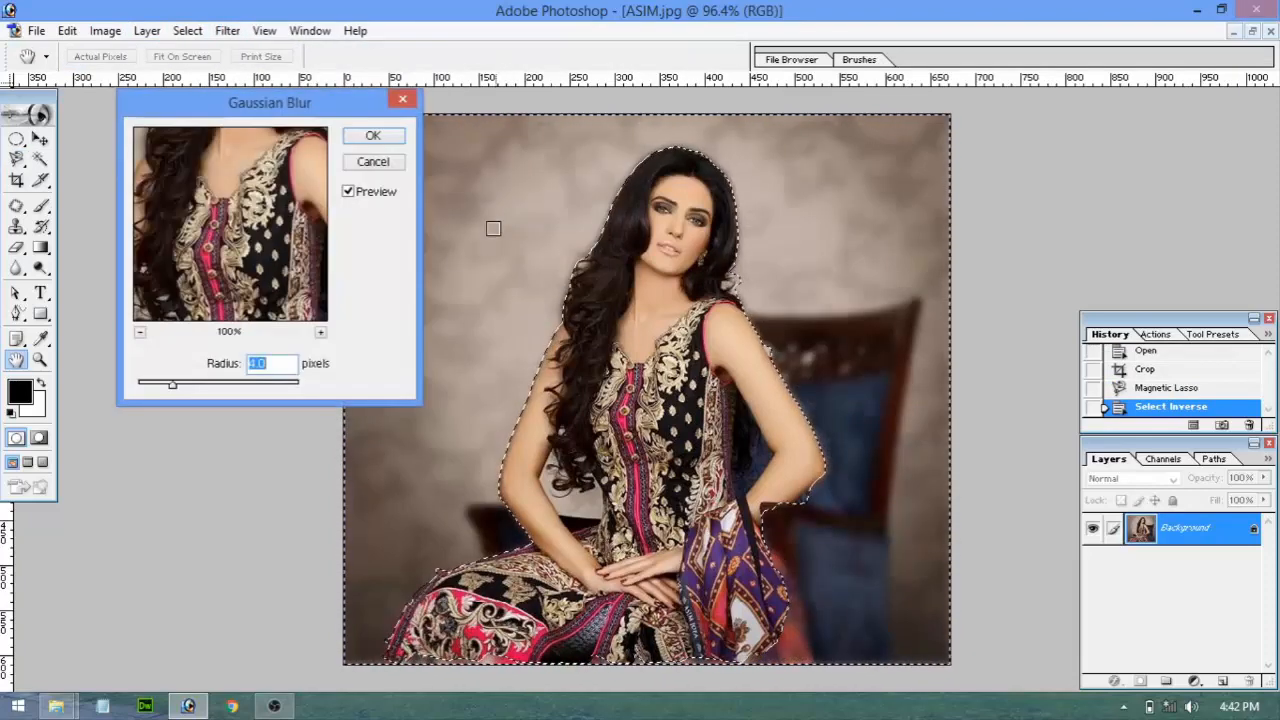
drag(172, 384, 183, 387)
click(367, 137)
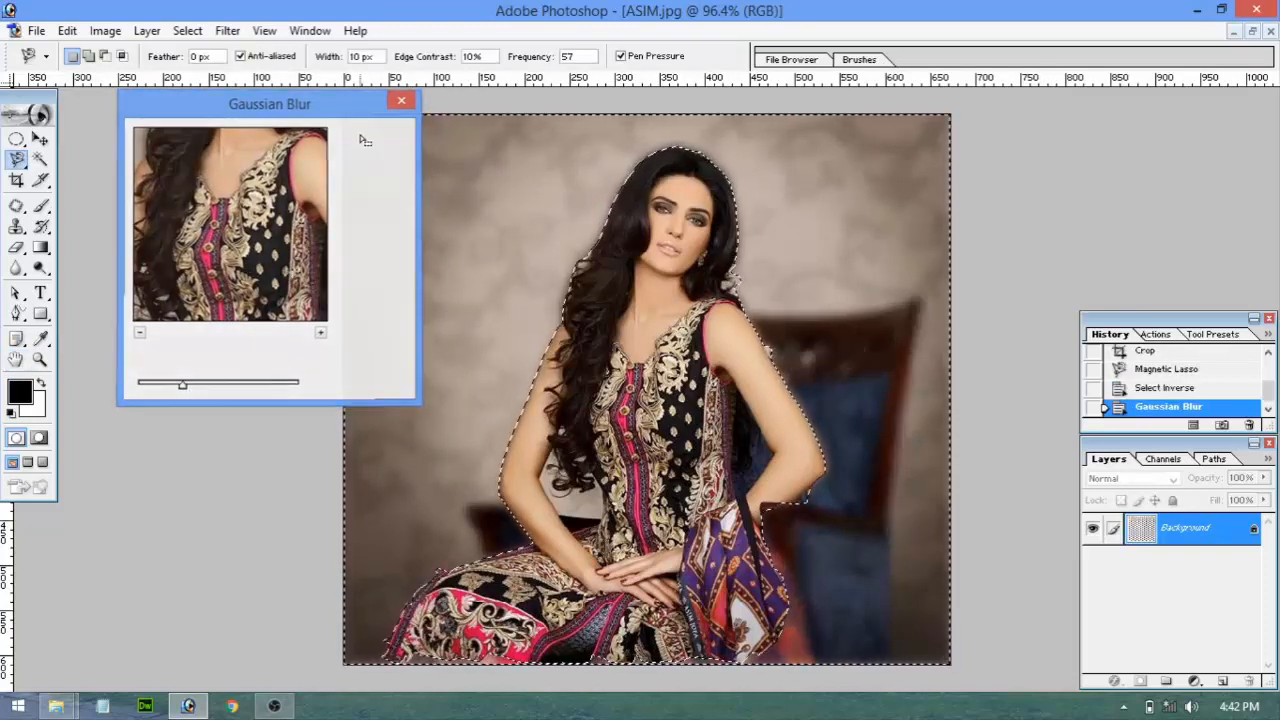
key(ctrl+d)
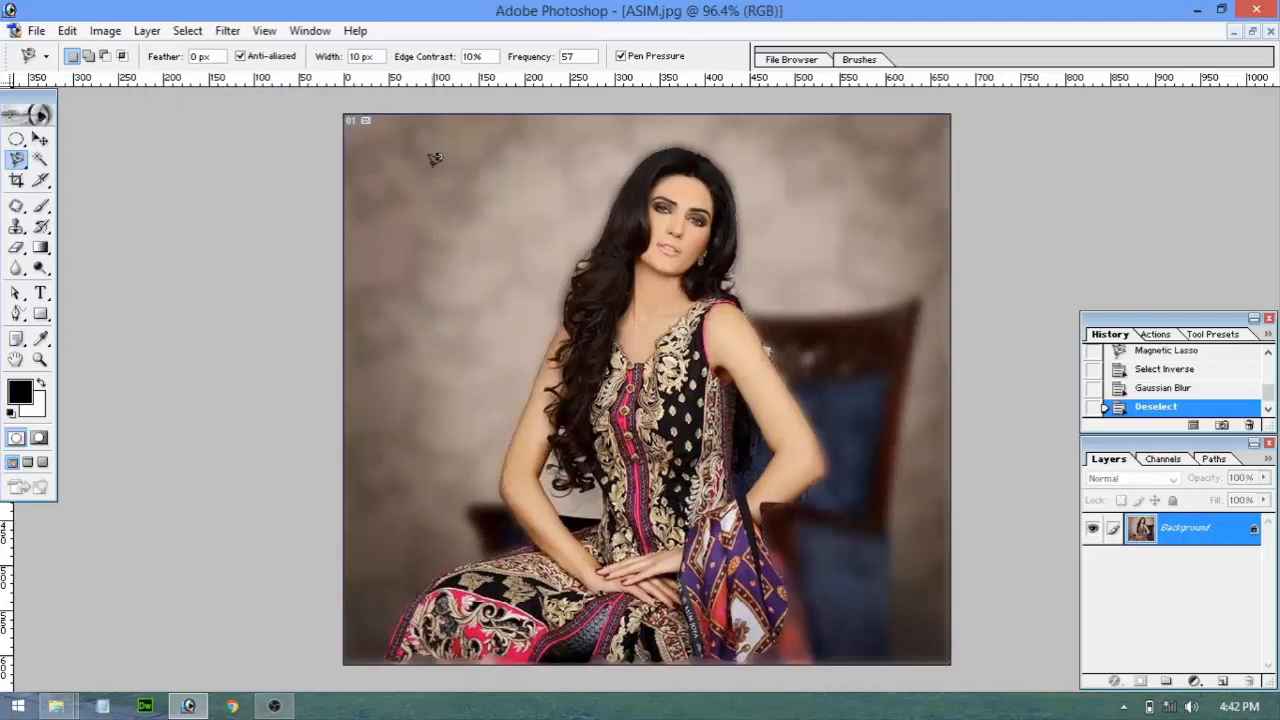
Discard the lasso selection and background blur by returning to the Crop state in the history
click(238, 29)
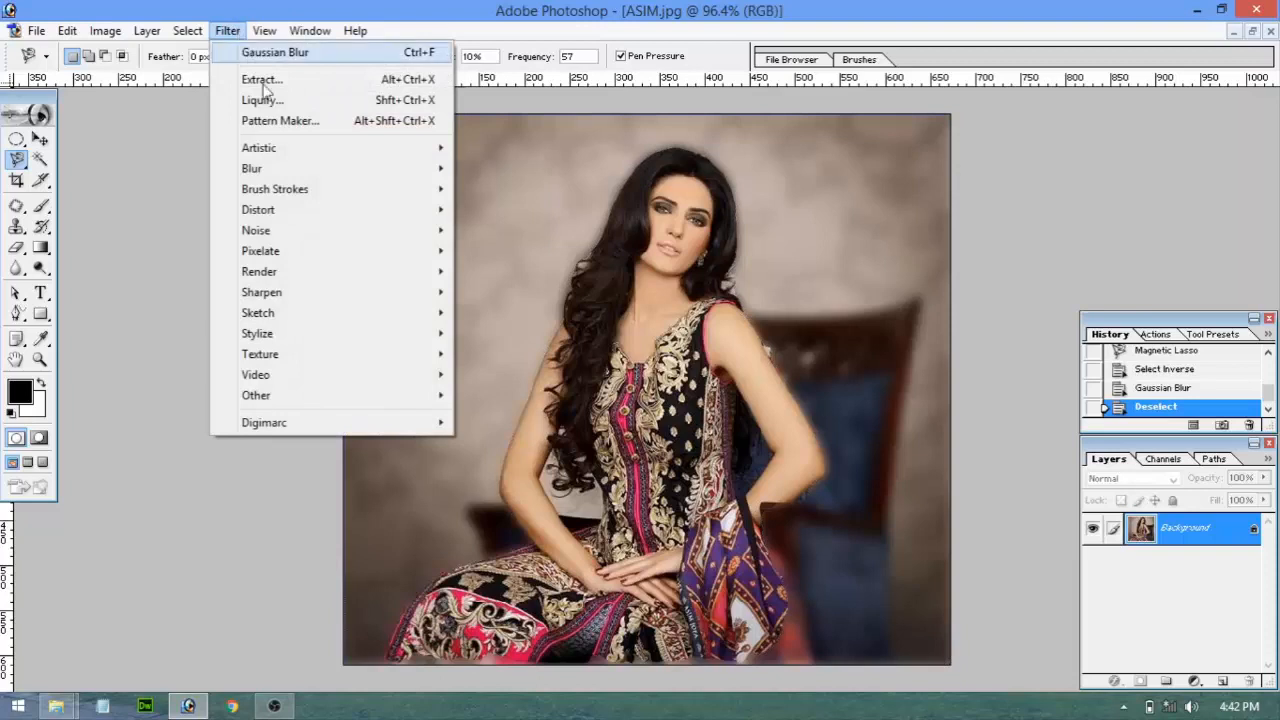
mouse_move(287, 175)
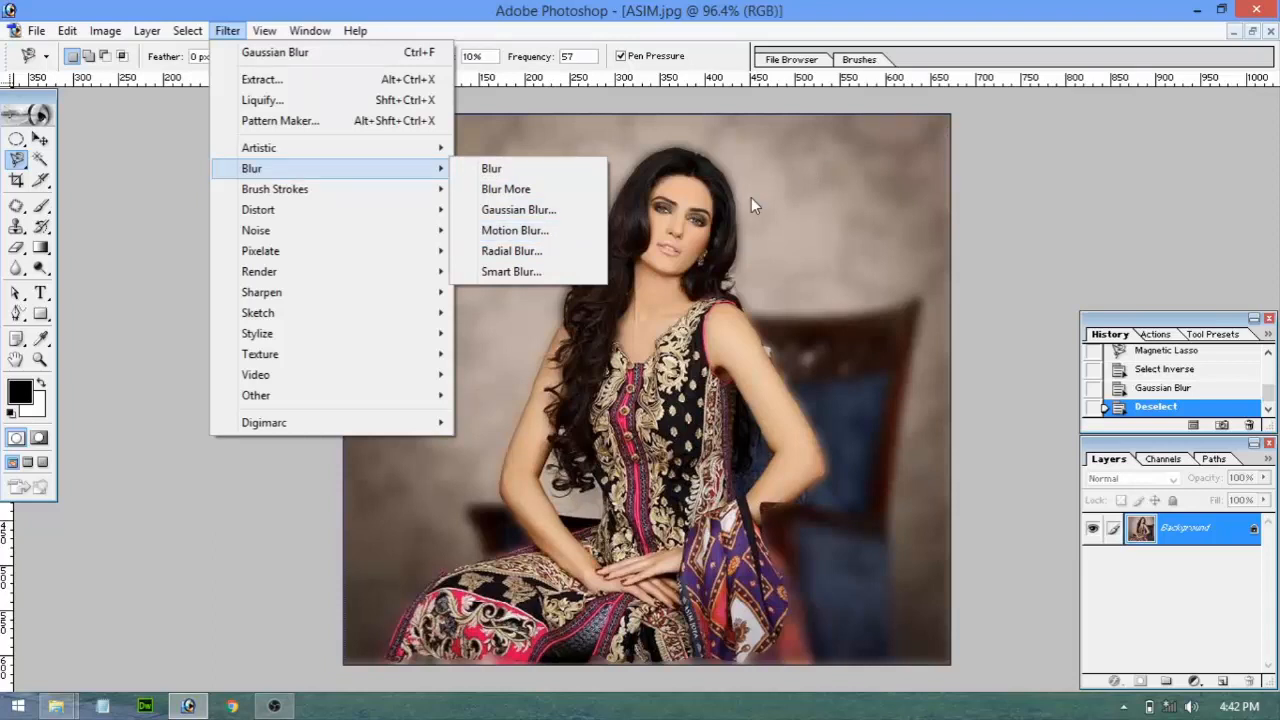
click(1147, 387)
scroll(1147, 387, up, 3)
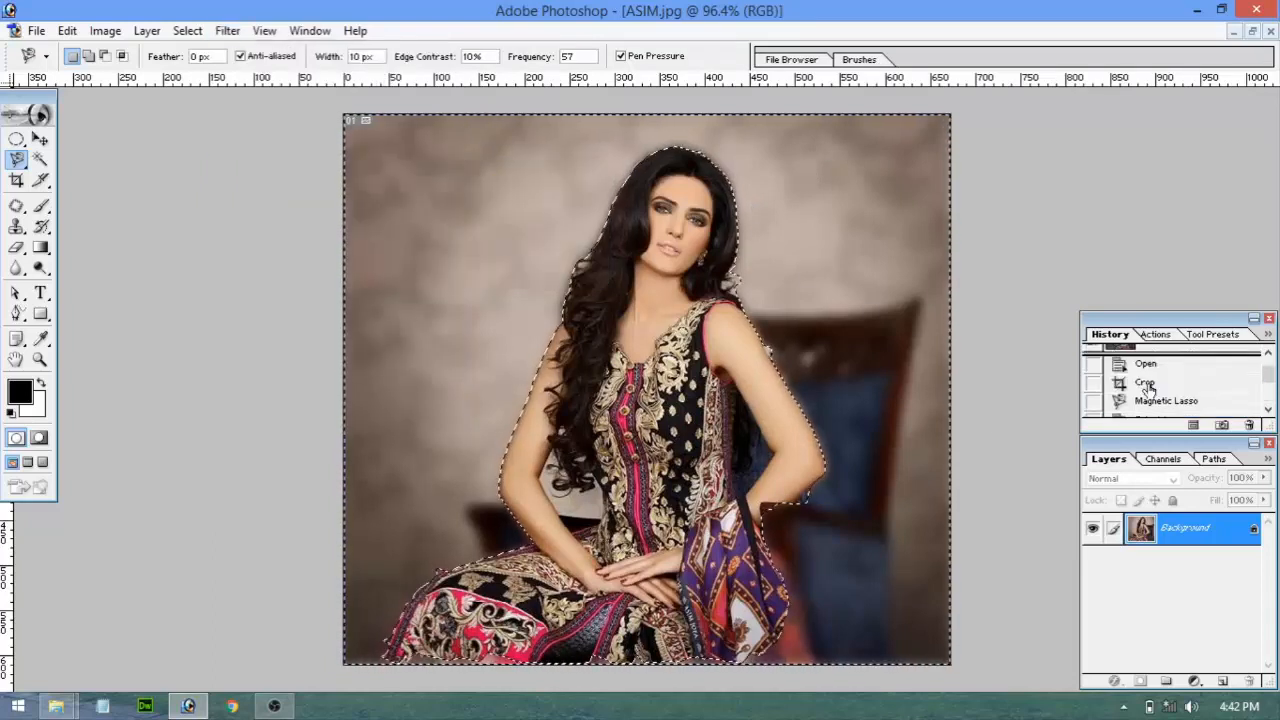
click(1146, 384)
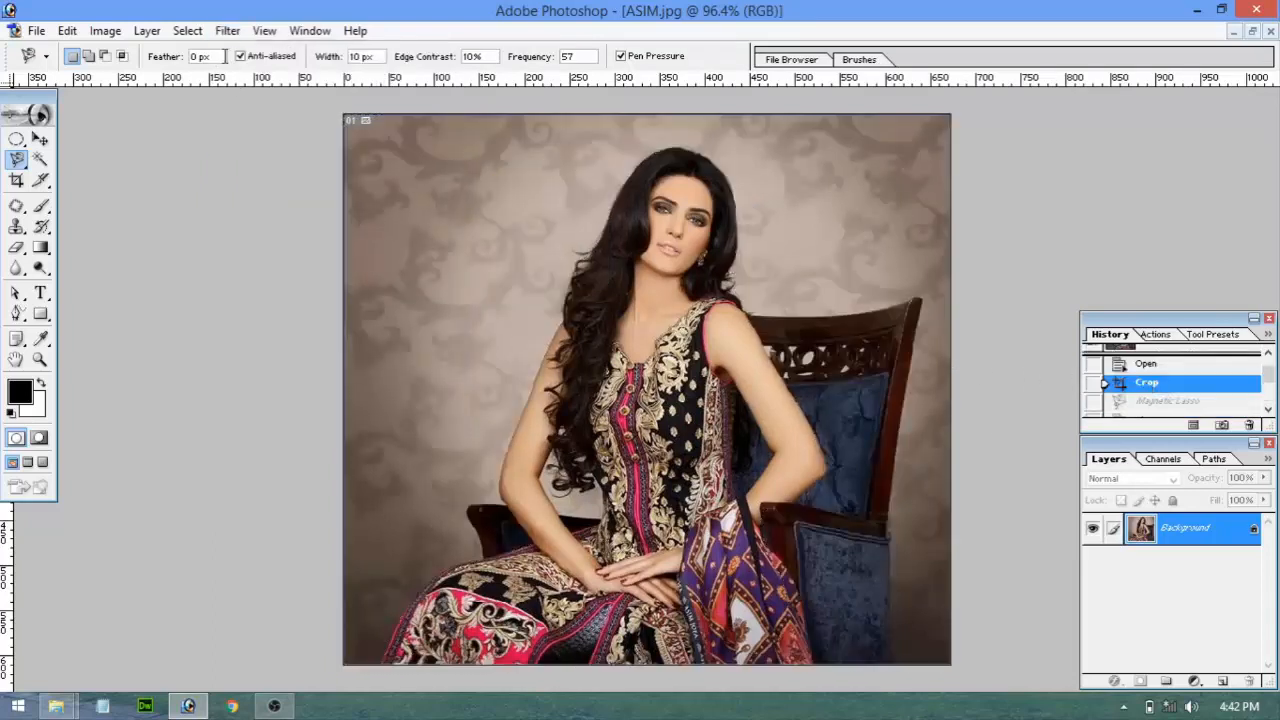
Try Motion Blur on the whole photo with a distance of 40 pixels and an angle of -20°, and cancel the filter
click(227, 30)
mouse_move(326, 177)
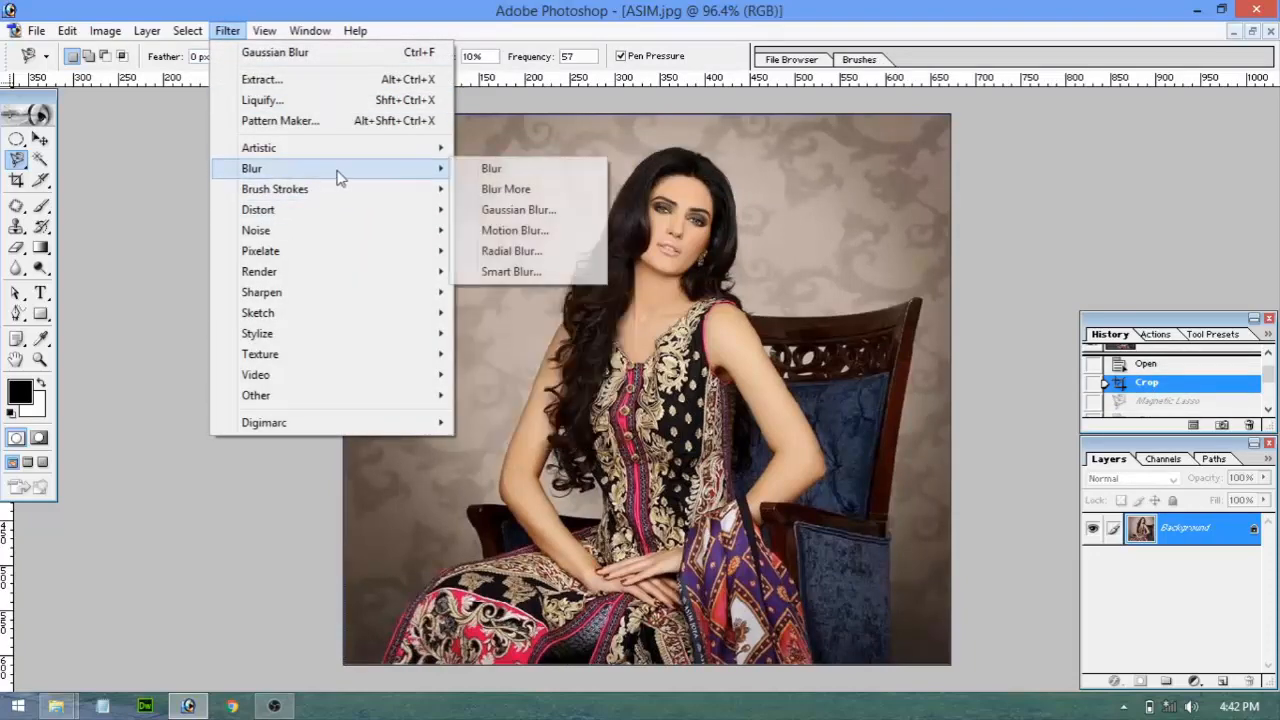
click(553, 228)
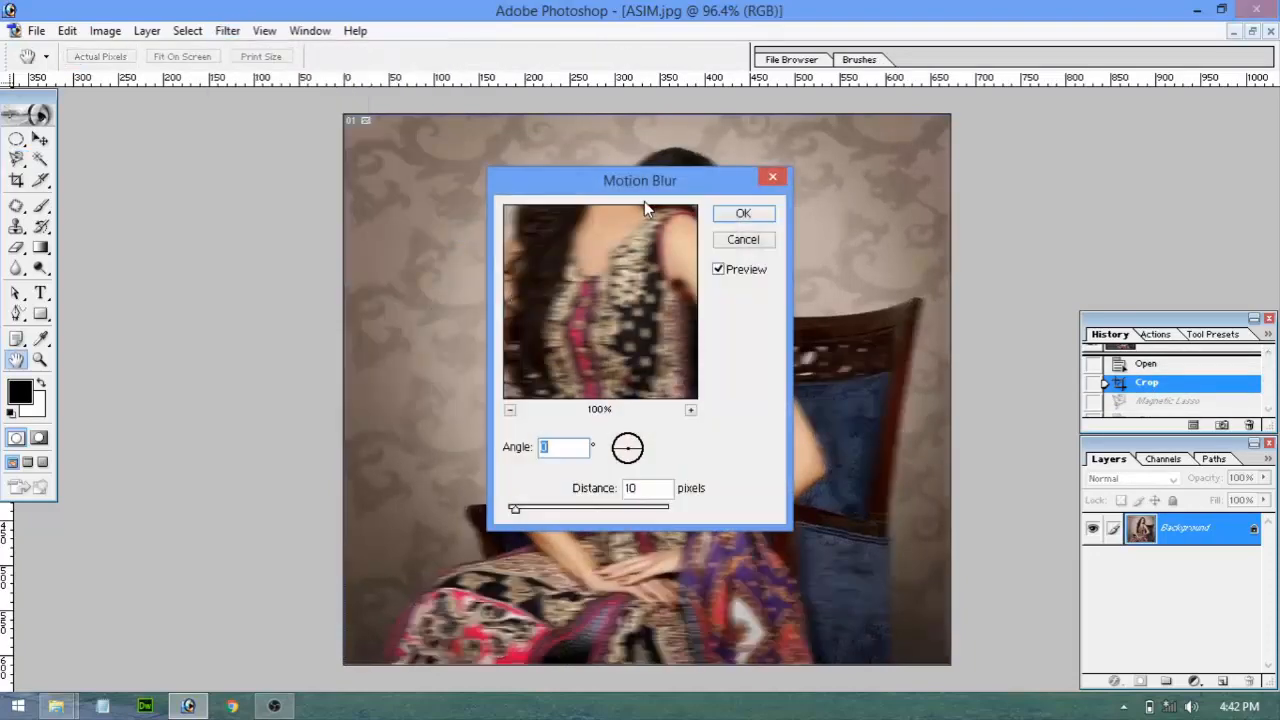
drag(560, 180, 163, 151)
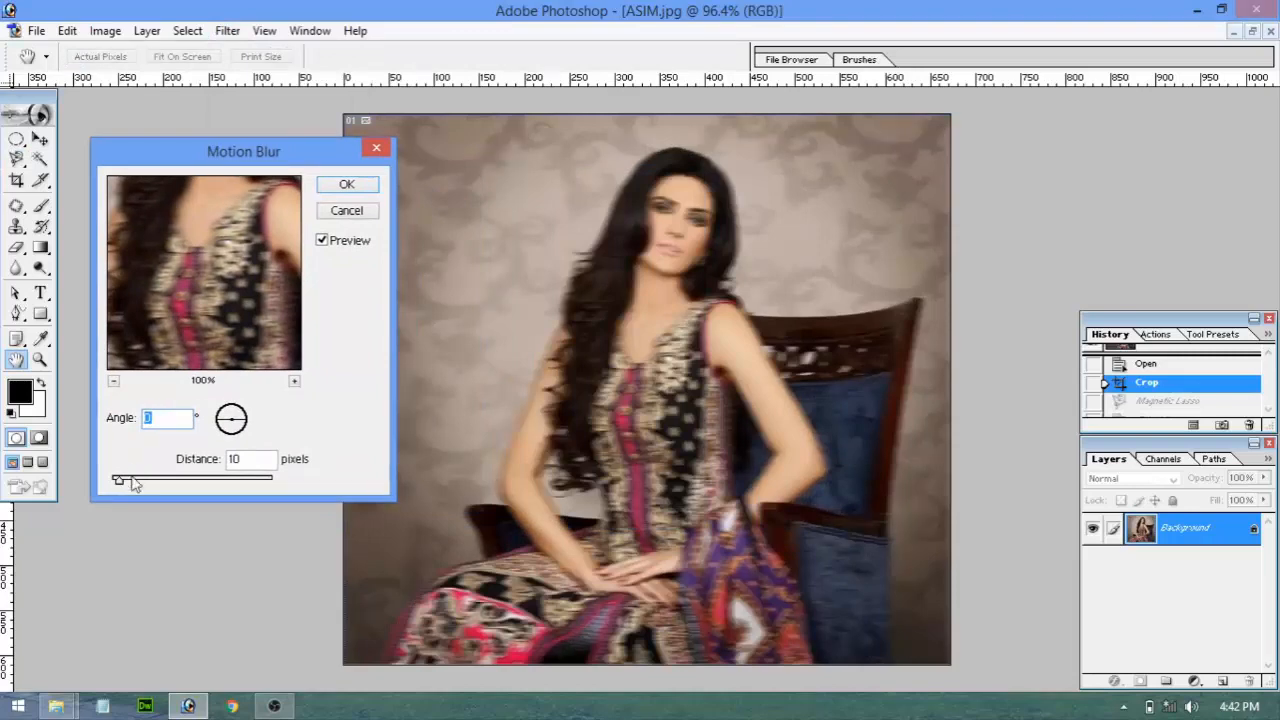
drag(133, 482, 148, 486)
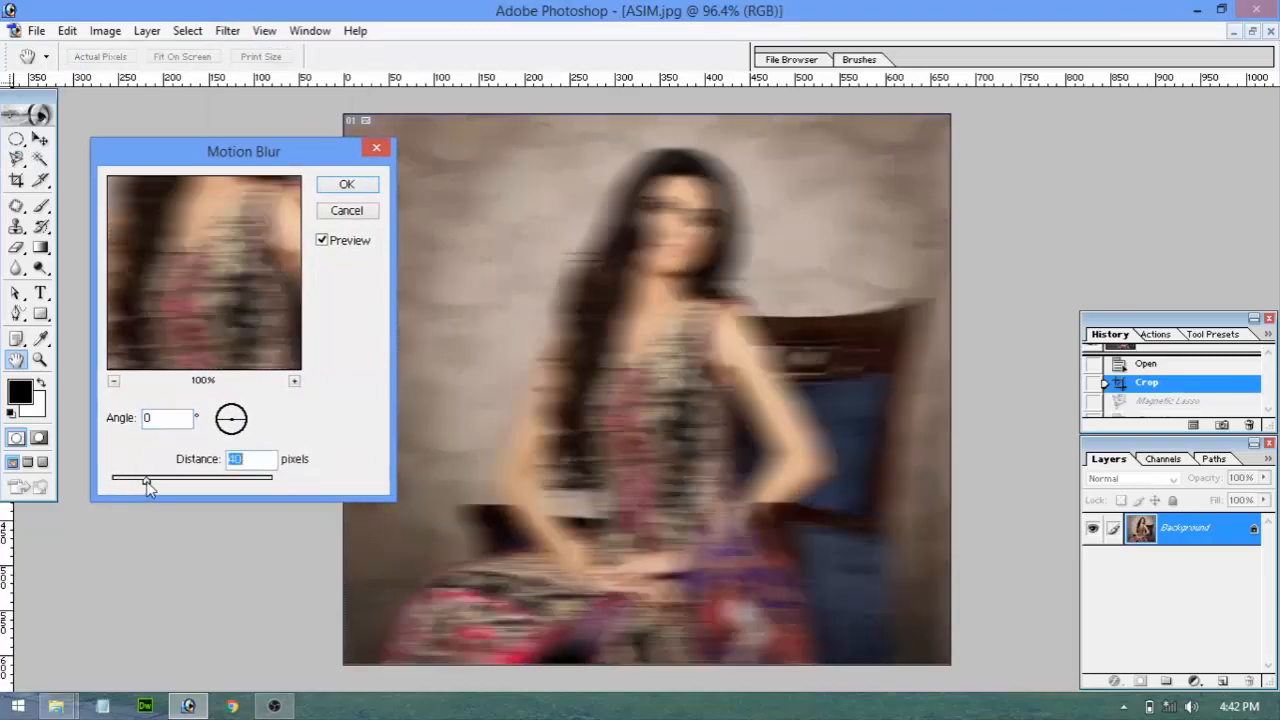
click(230, 418)
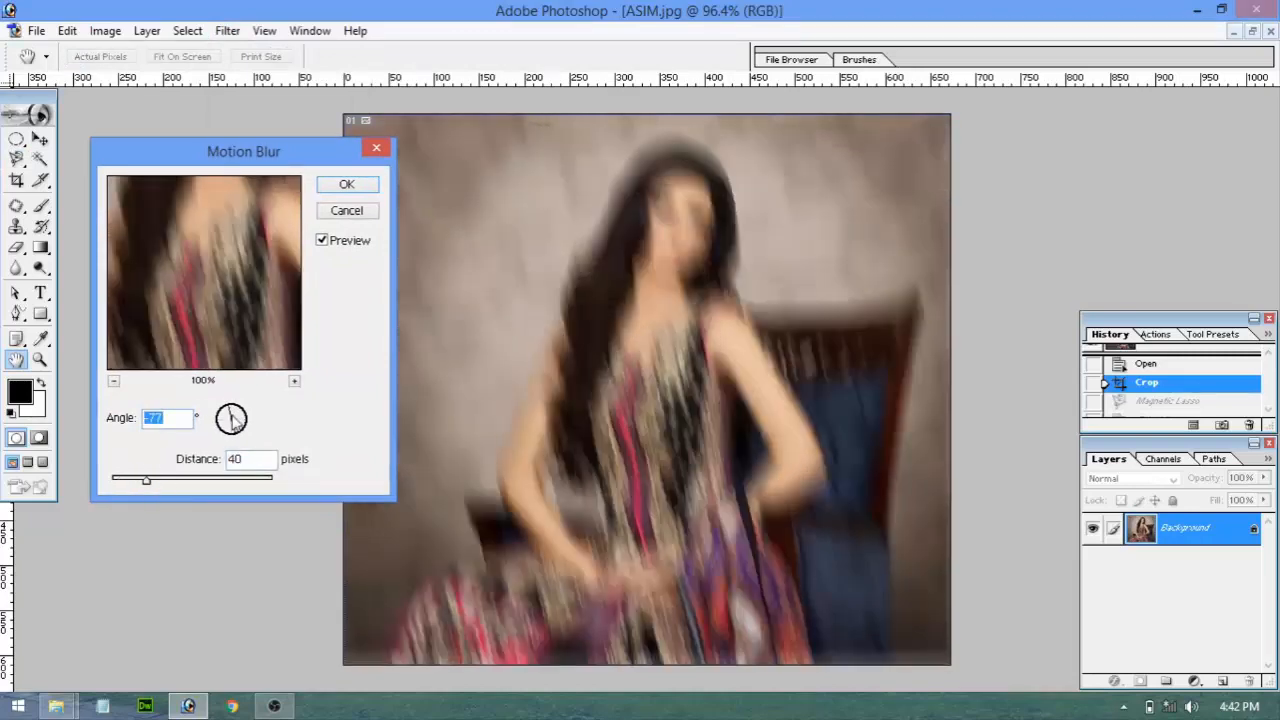
click(243, 430)
click(246, 425)
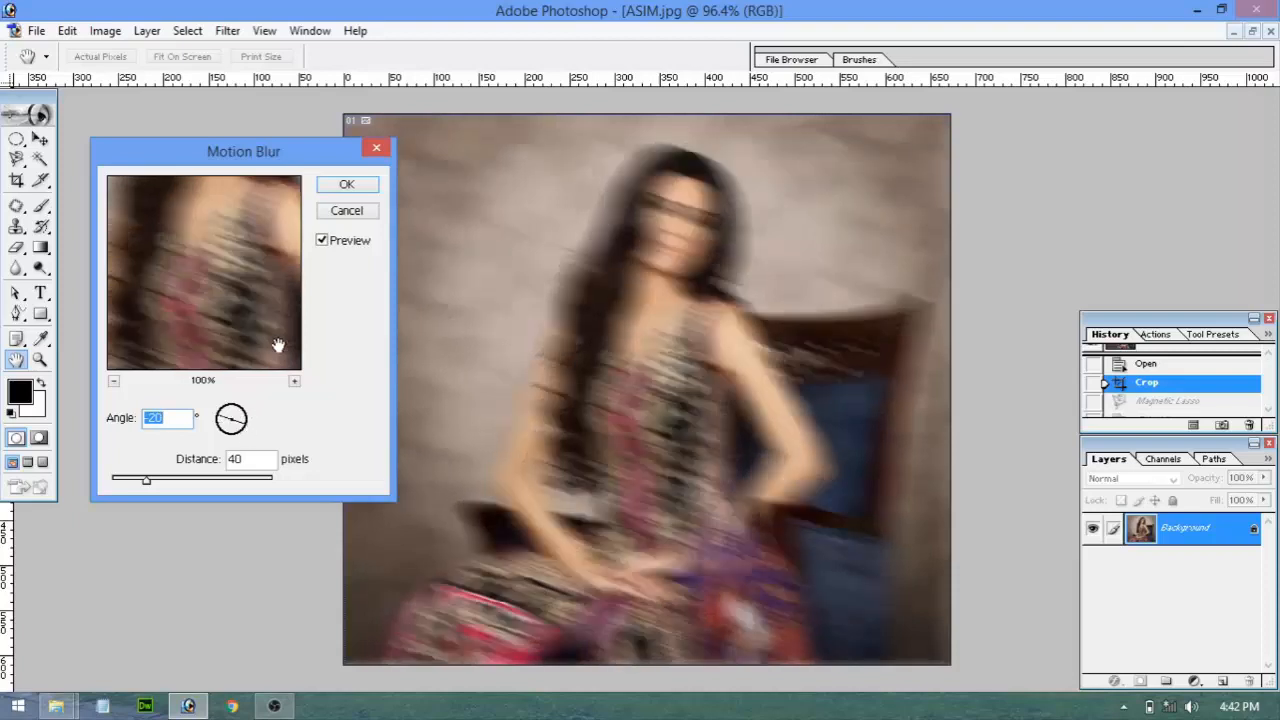
click(348, 212)
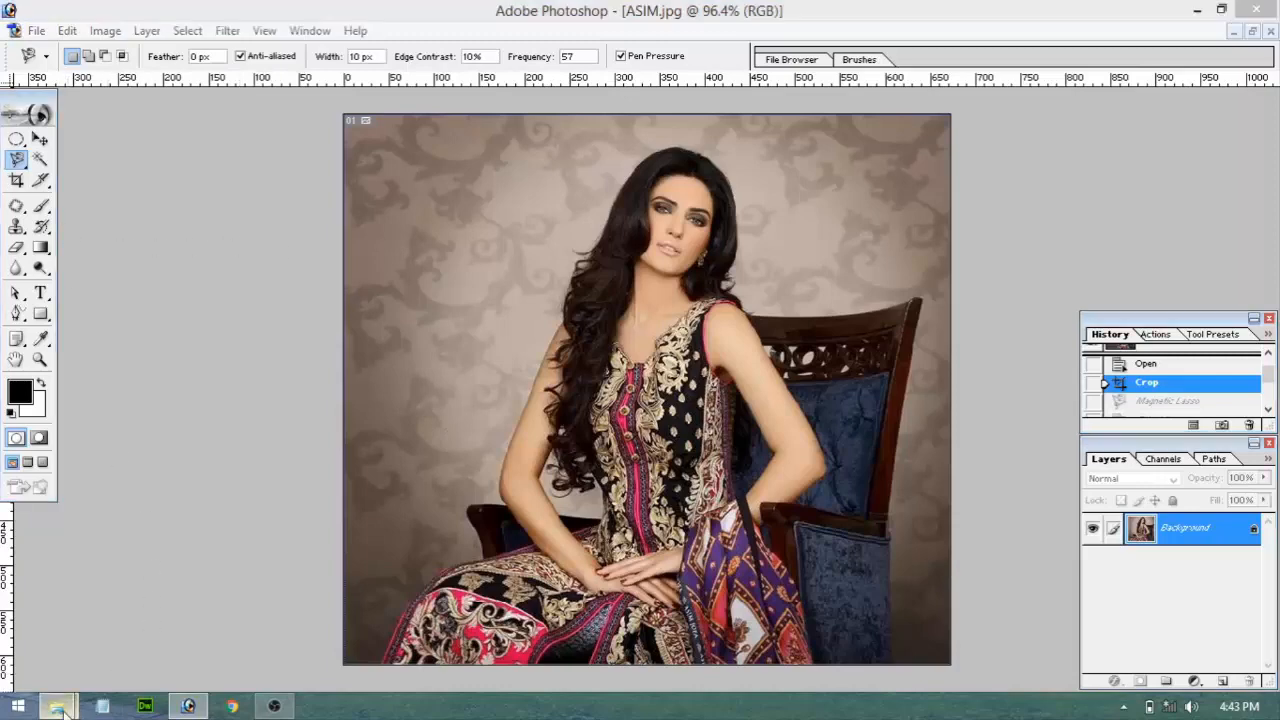
Switch to File Explorer and open the Images folder on drive E:
mouse_move(56, 706)
click(305, 628)
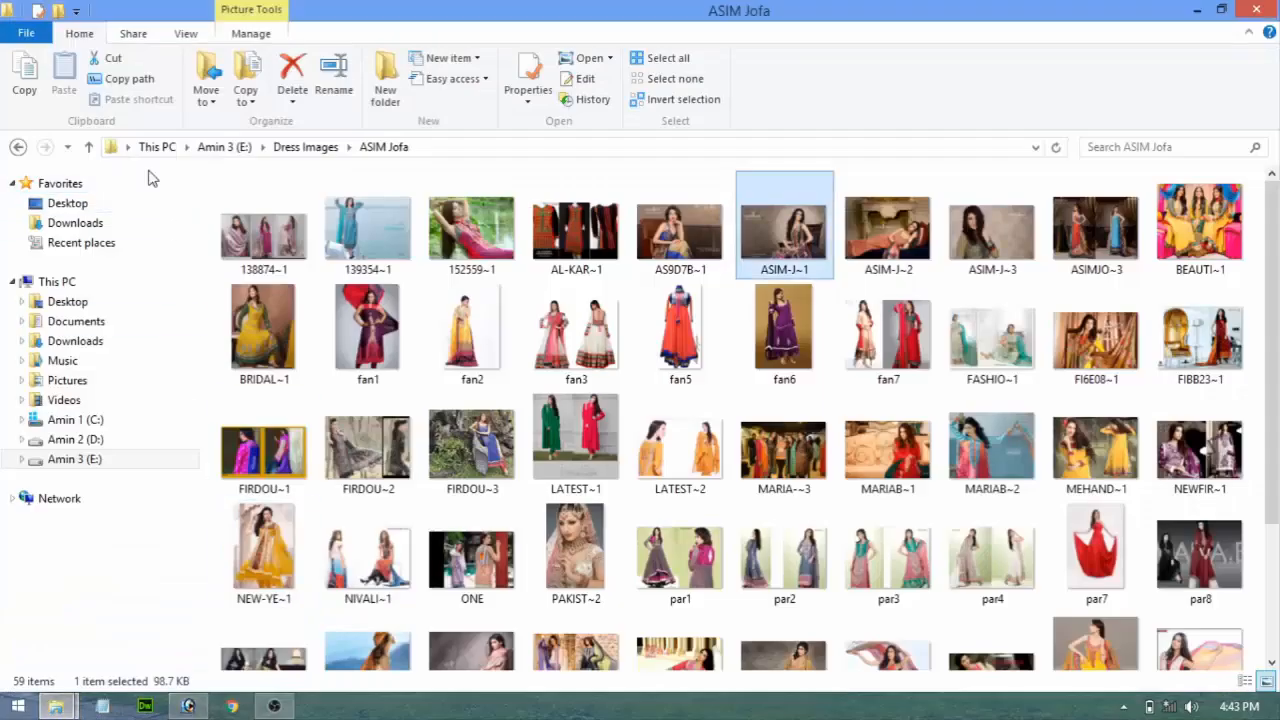
click(89, 150)
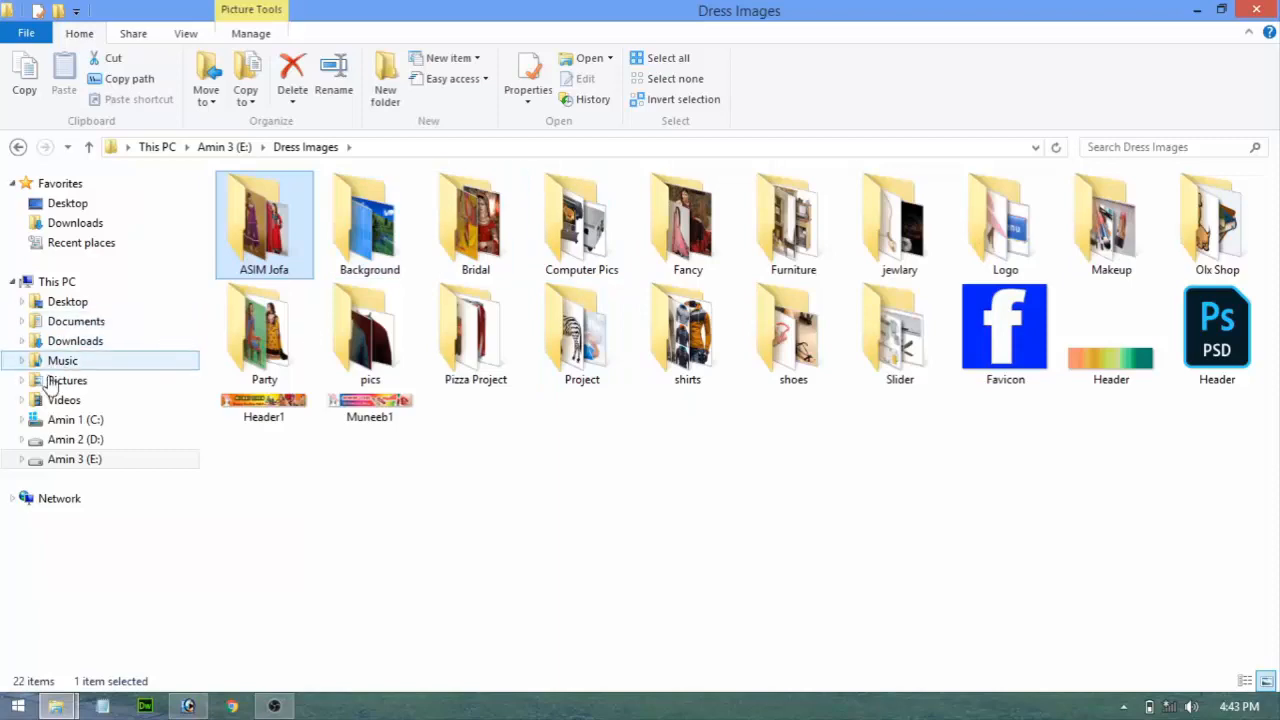
click(87, 457)
click(810, 258)
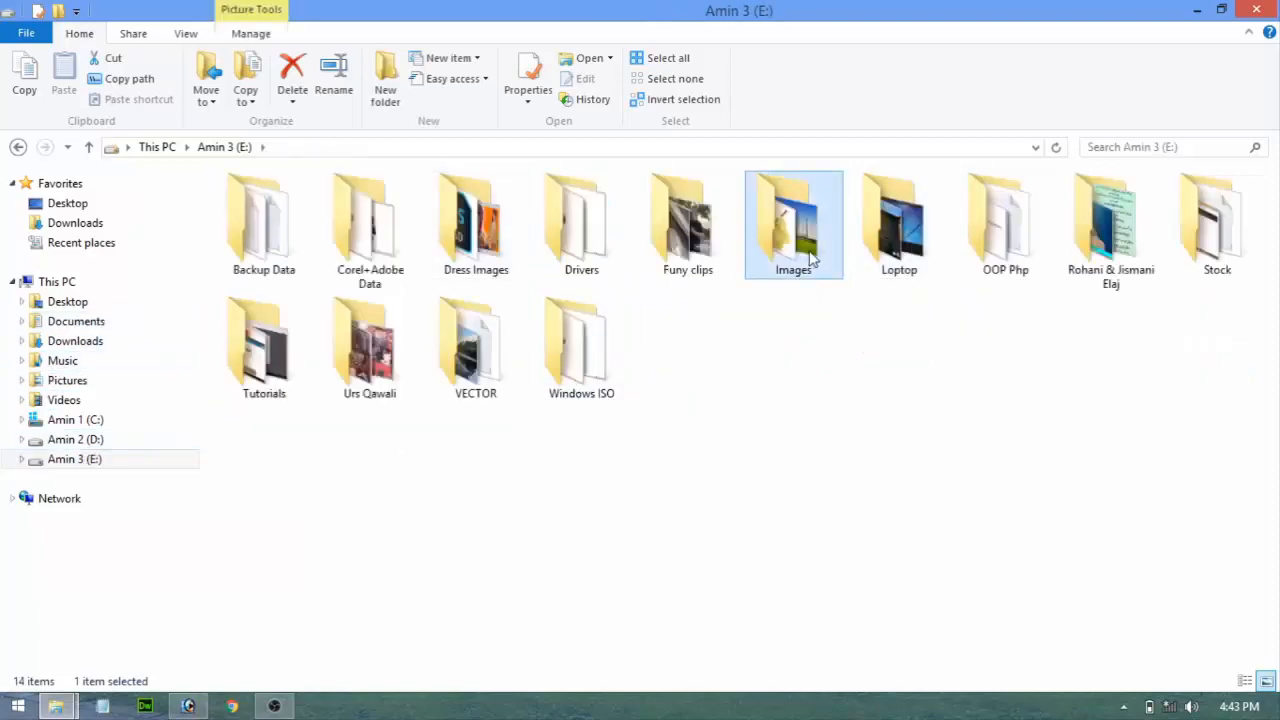
double_click(810, 258)
View the Blur4 and Blur5 example pictures, and close the viewer
double_click(680, 517)
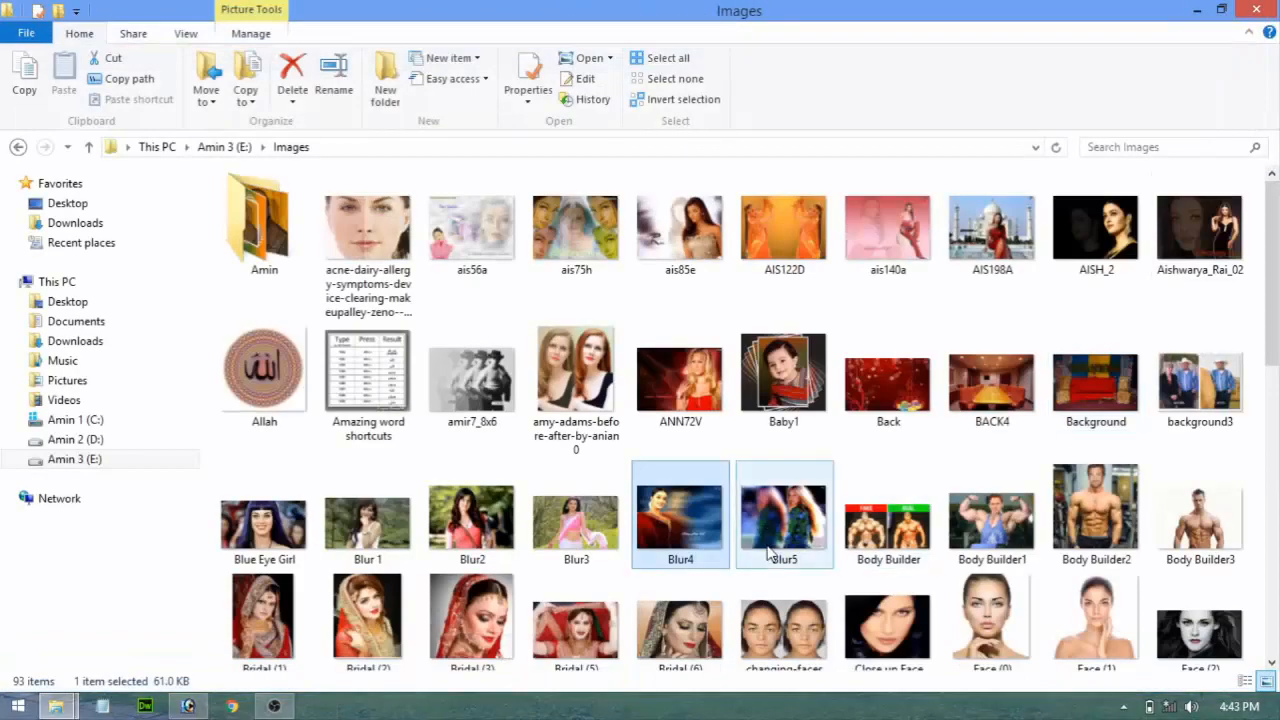
double_click(781, 535)
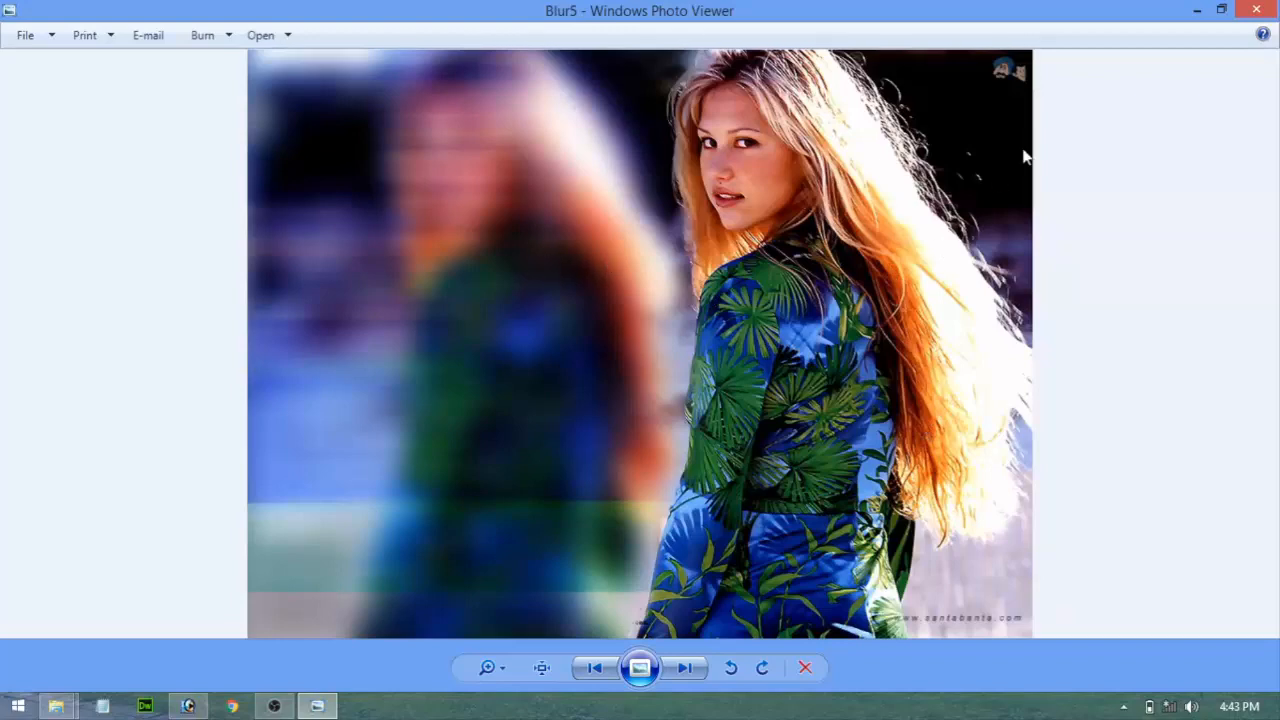
click(1256, 9)
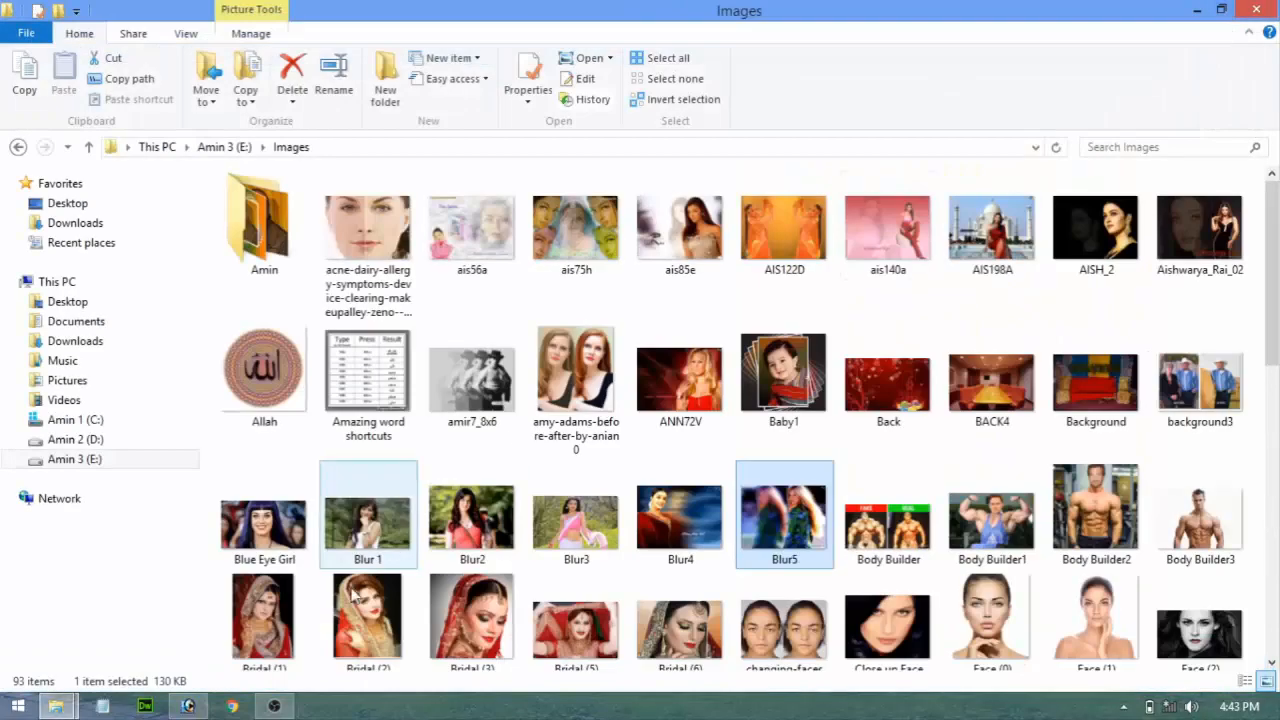
Switch back to Photoshop, try a Spin Radial Blur with amount 22 and Best quality on the photo, and undo it
click(187, 707)
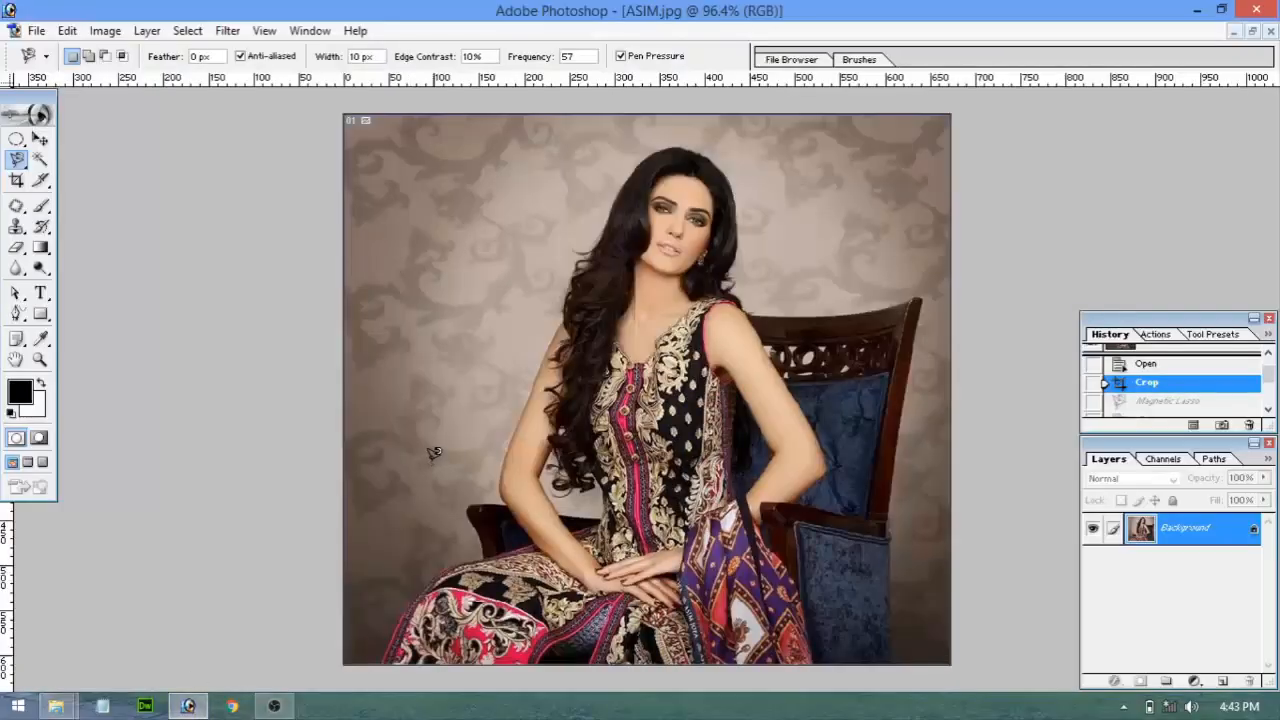
click(227, 30)
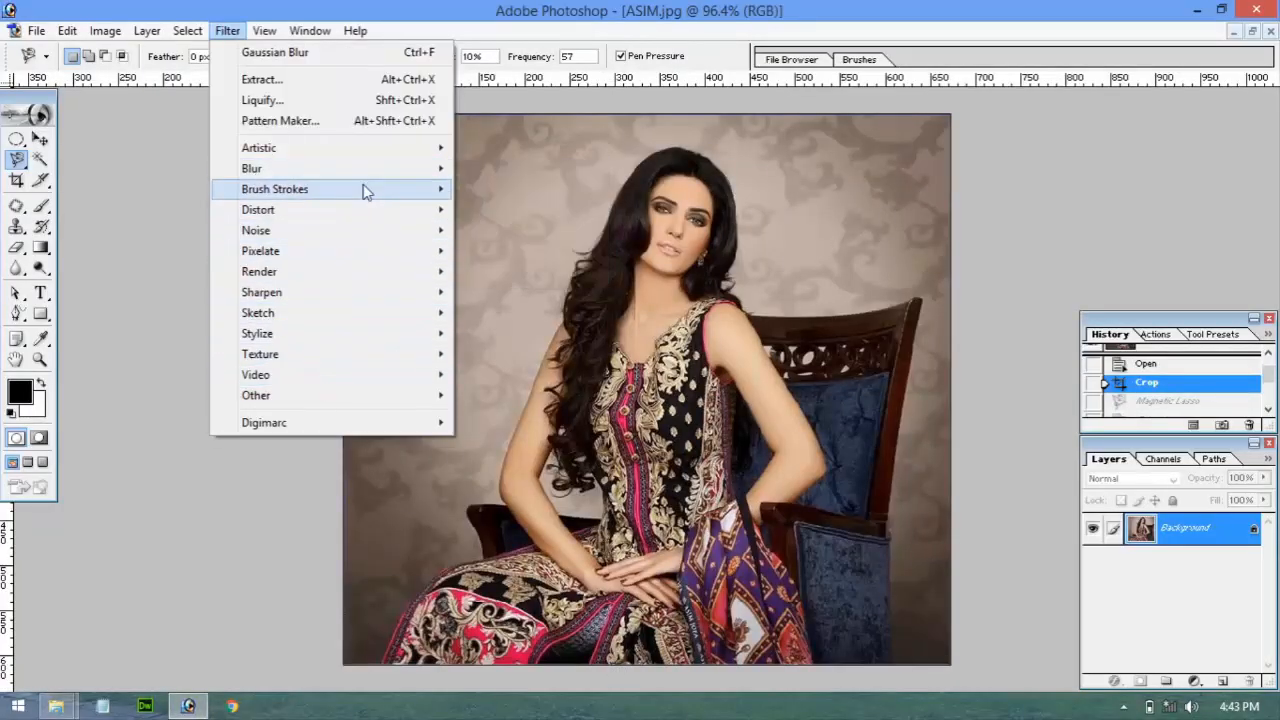
mouse_move(432, 170)
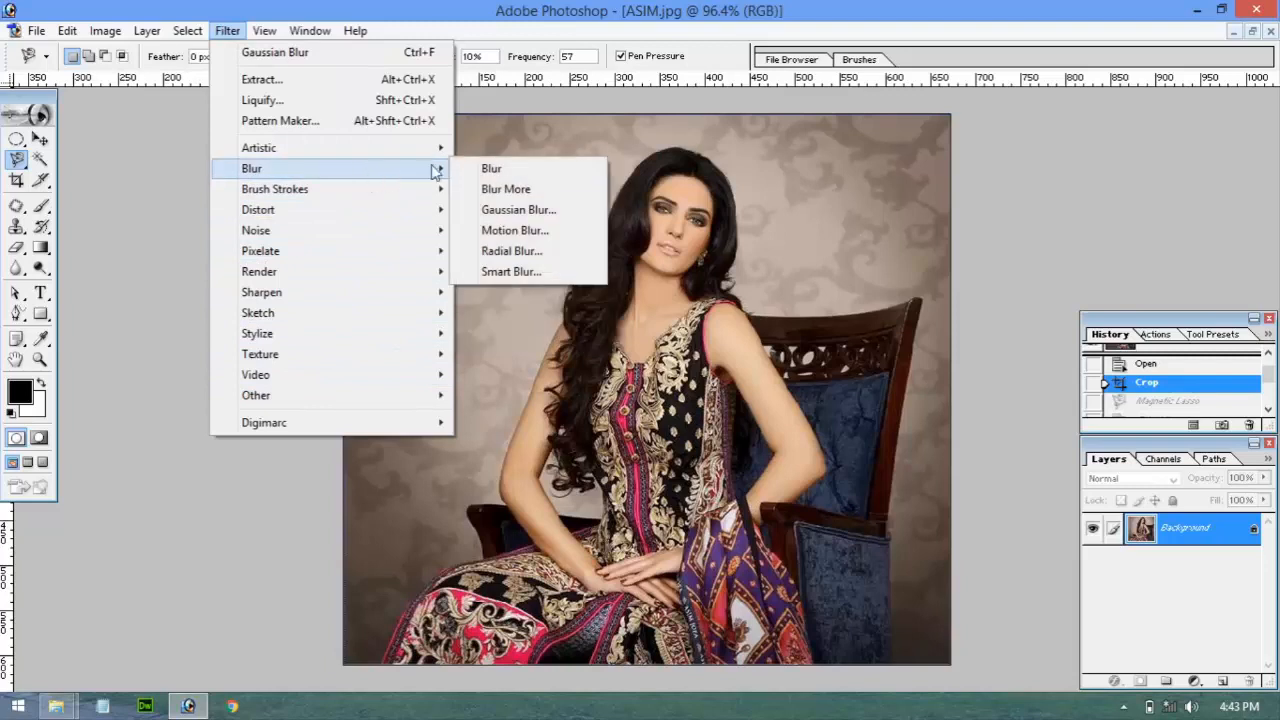
click(563, 258)
drag(599, 157, 266, 144)
drag(208, 197, 213, 197)
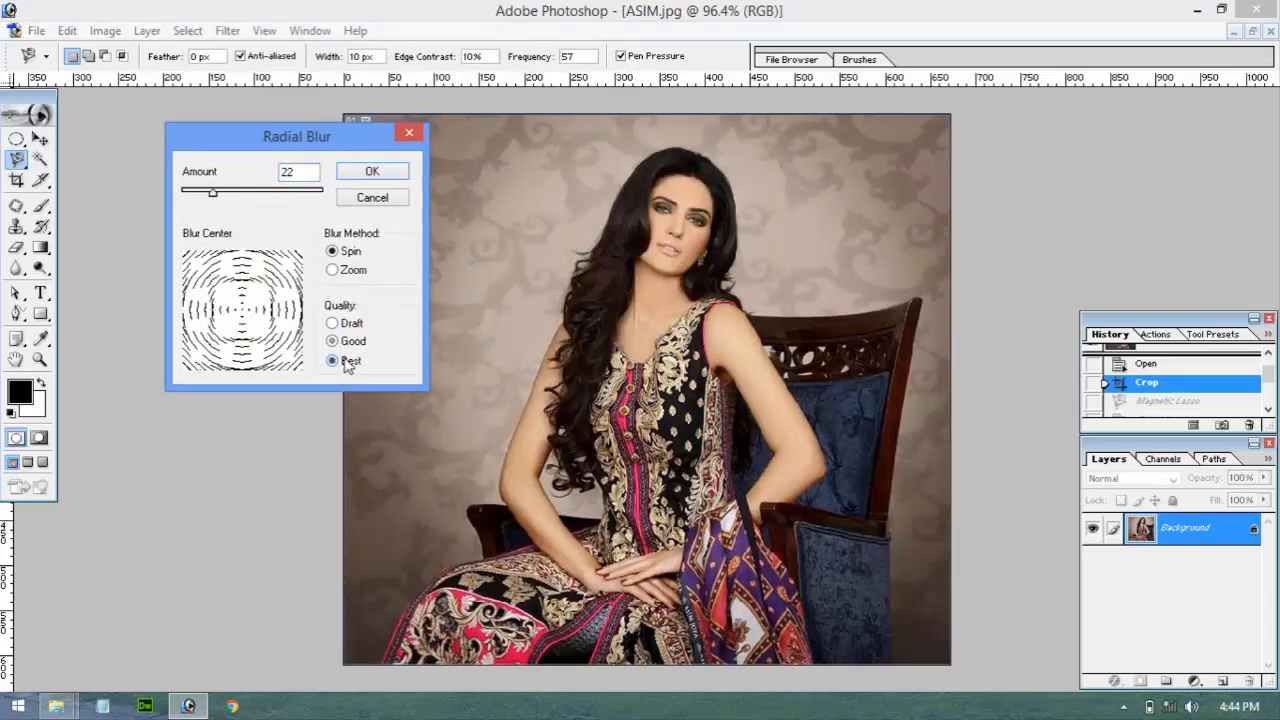
click(385, 172)
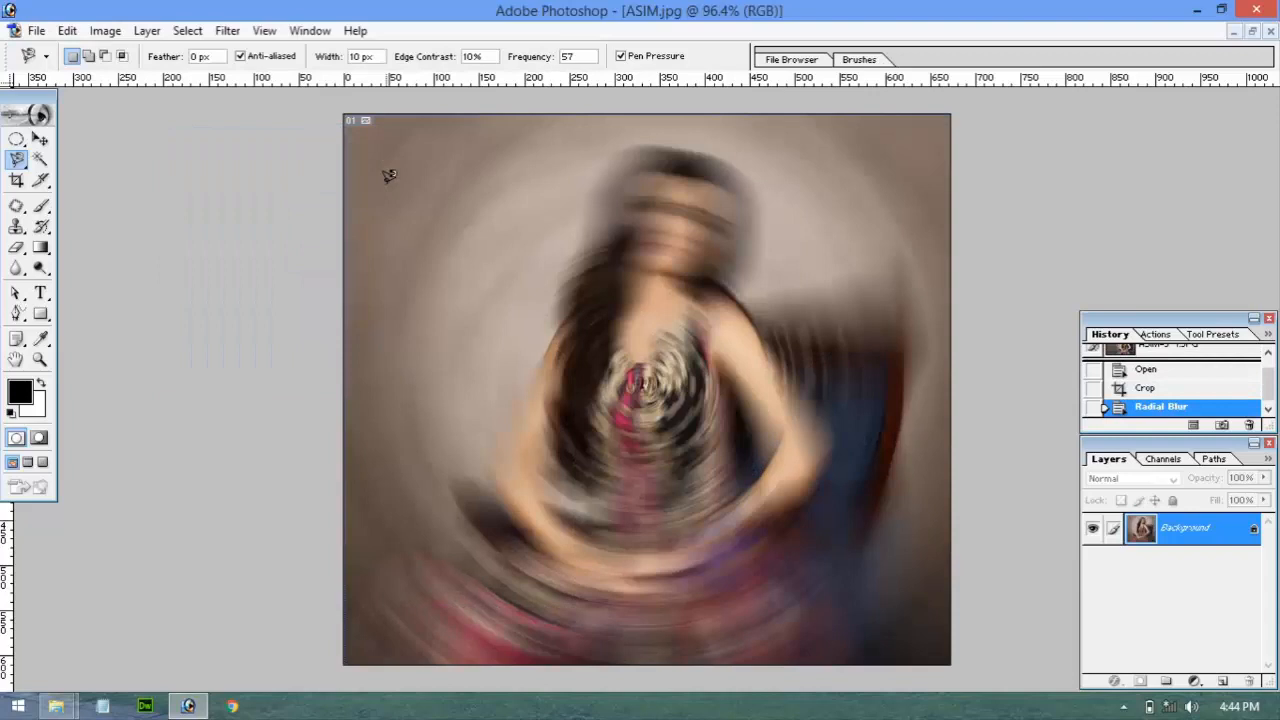
key(ctrl+z)
Try Radial Blur on the photo with the Zoom method, amount 32 and Best quality, and undo it
click(227, 30)
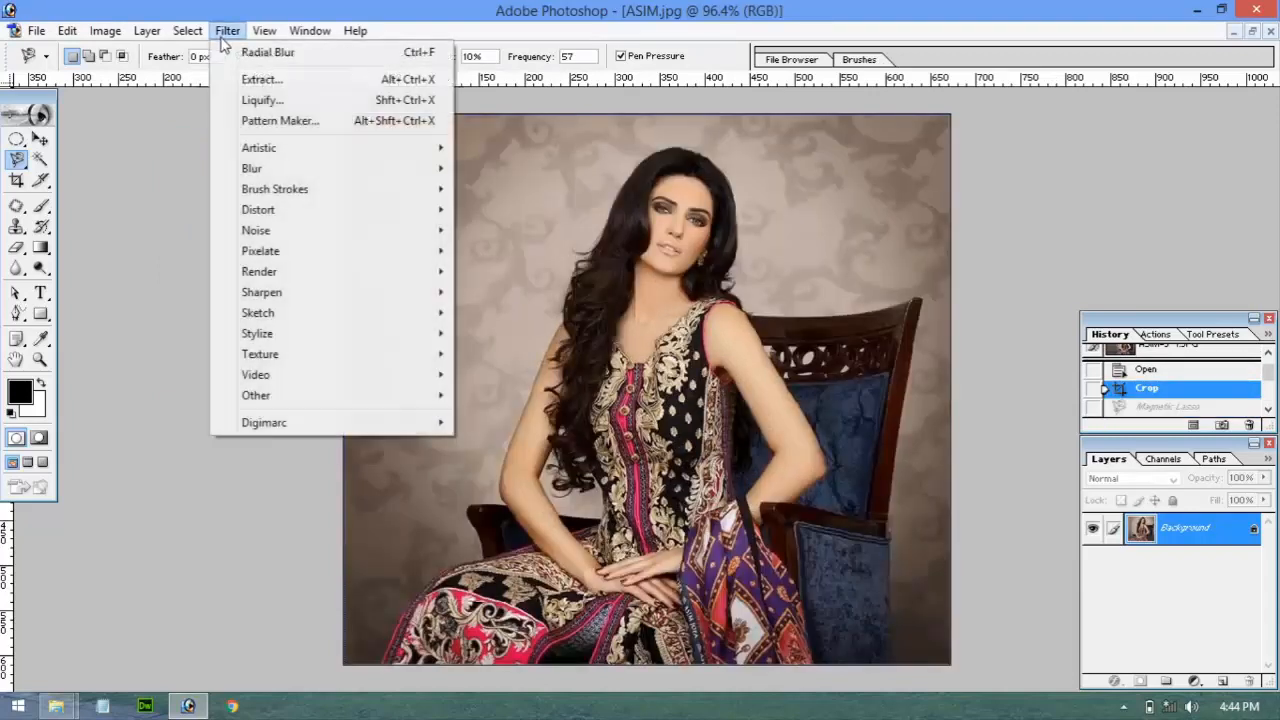
mouse_move(302, 178)
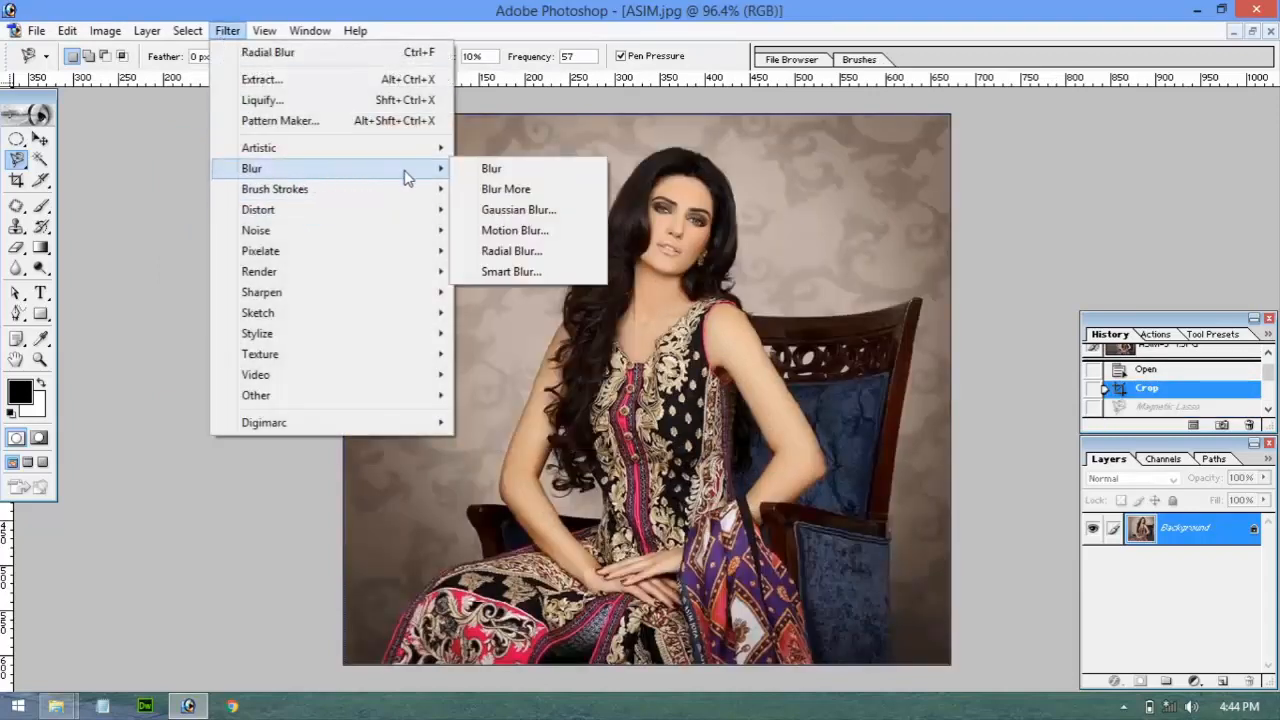
click(512, 251)
click(675, 284)
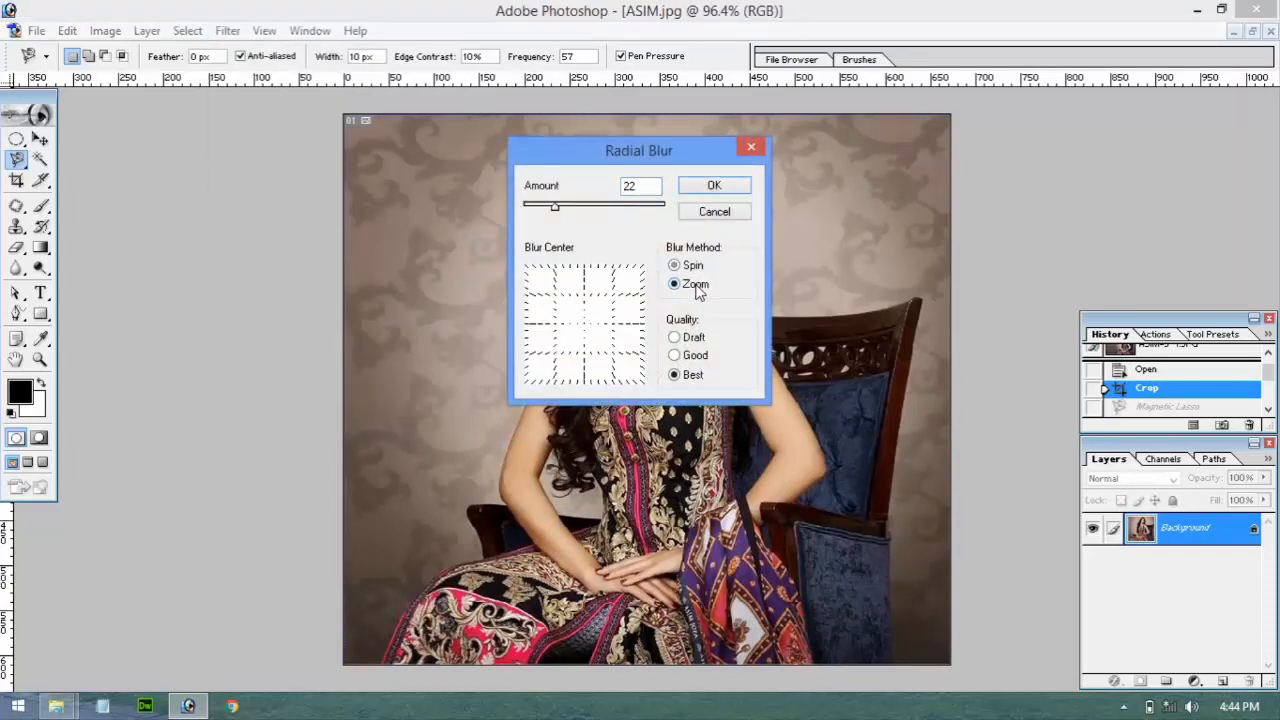
drag(562, 216, 570, 211)
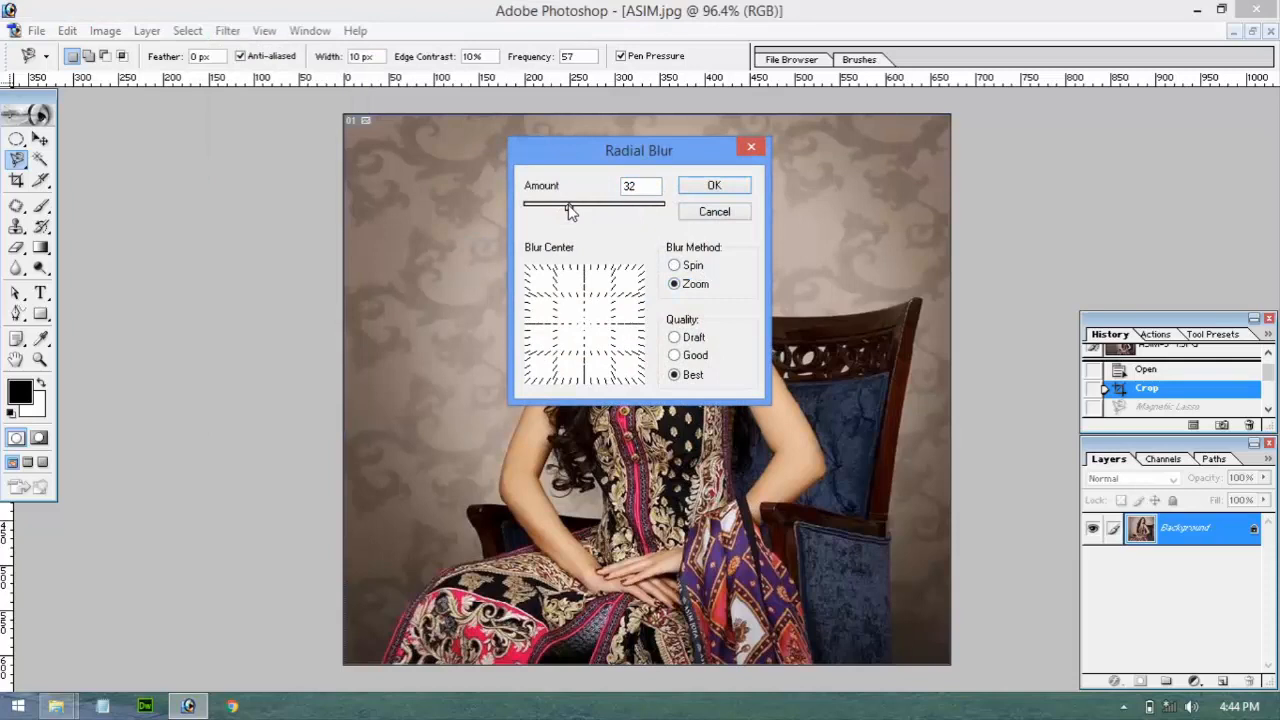
click(716, 185)
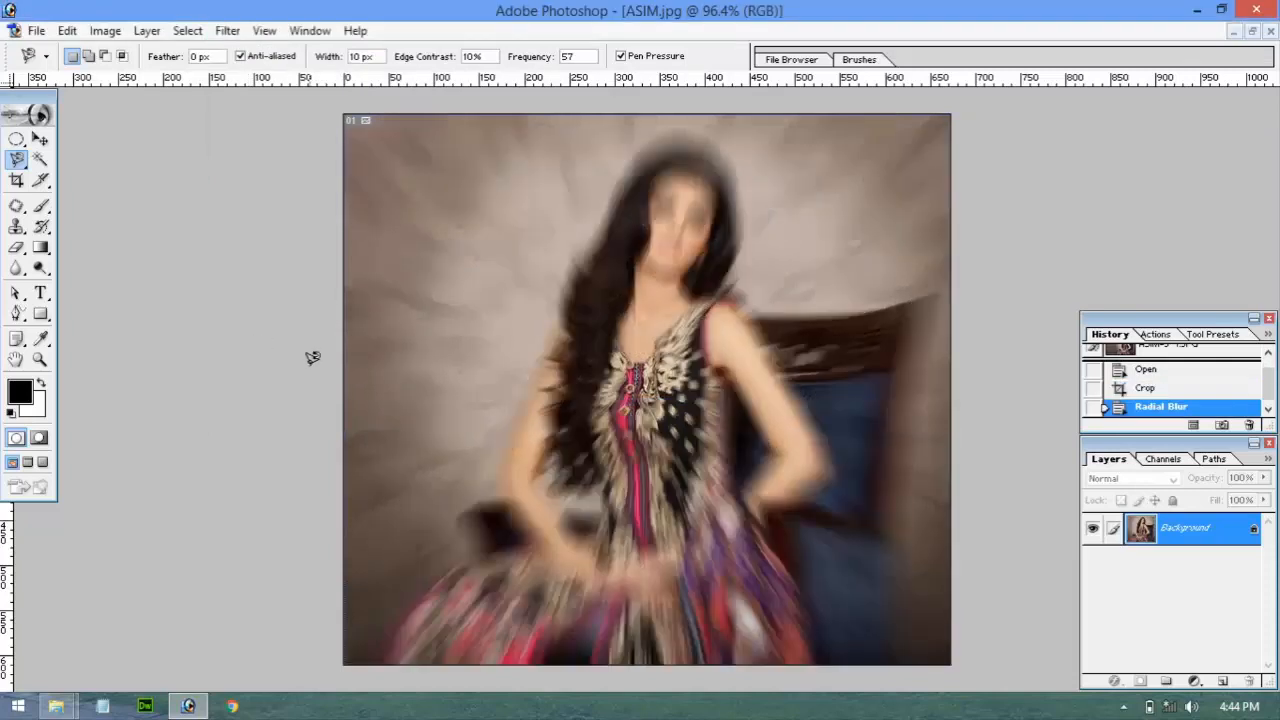
key(ctrl+z)
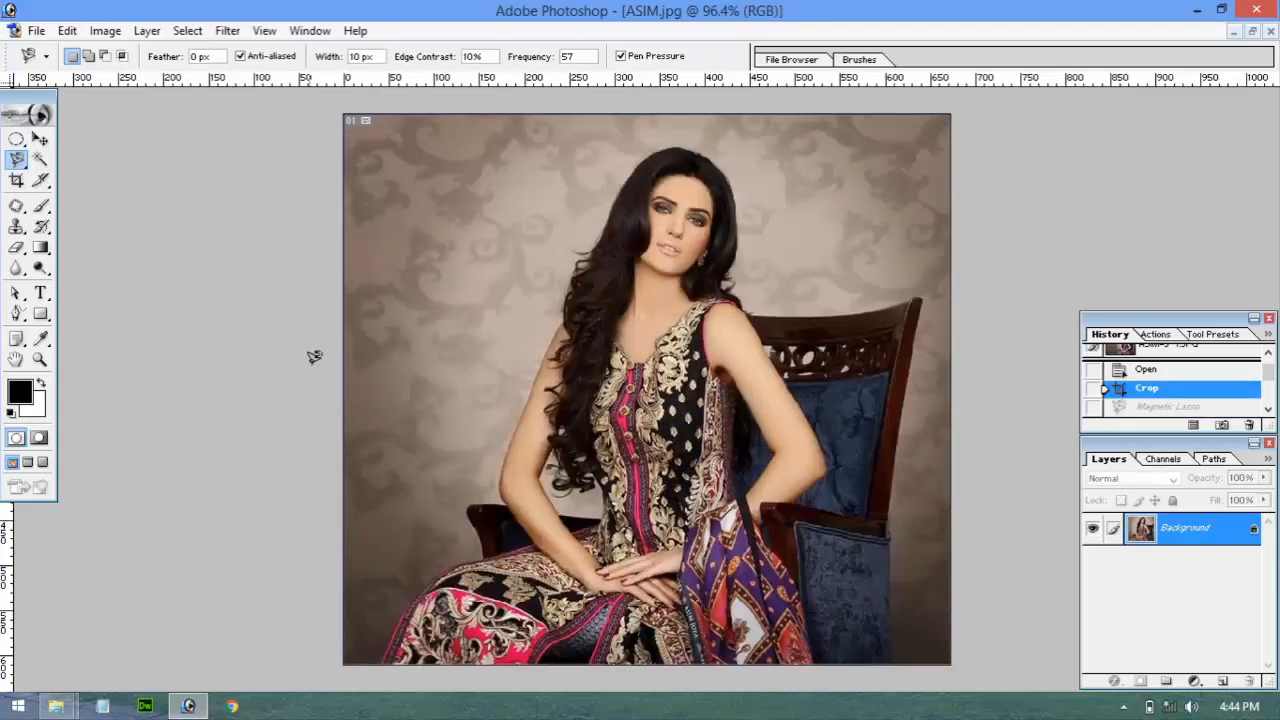
Try the Dark Strokes filter with balance 5, black intensity 6 and white intensity 2, and undo it
click(238, 31)
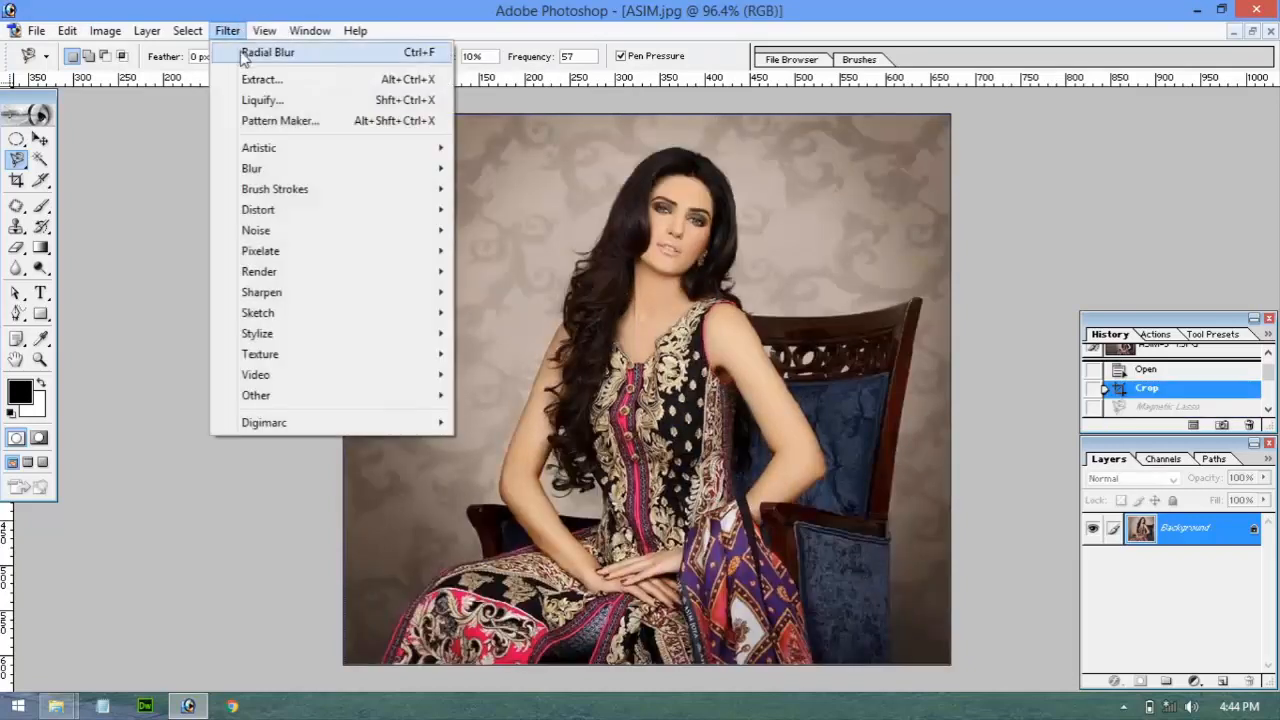
mouse_move(282, 174)
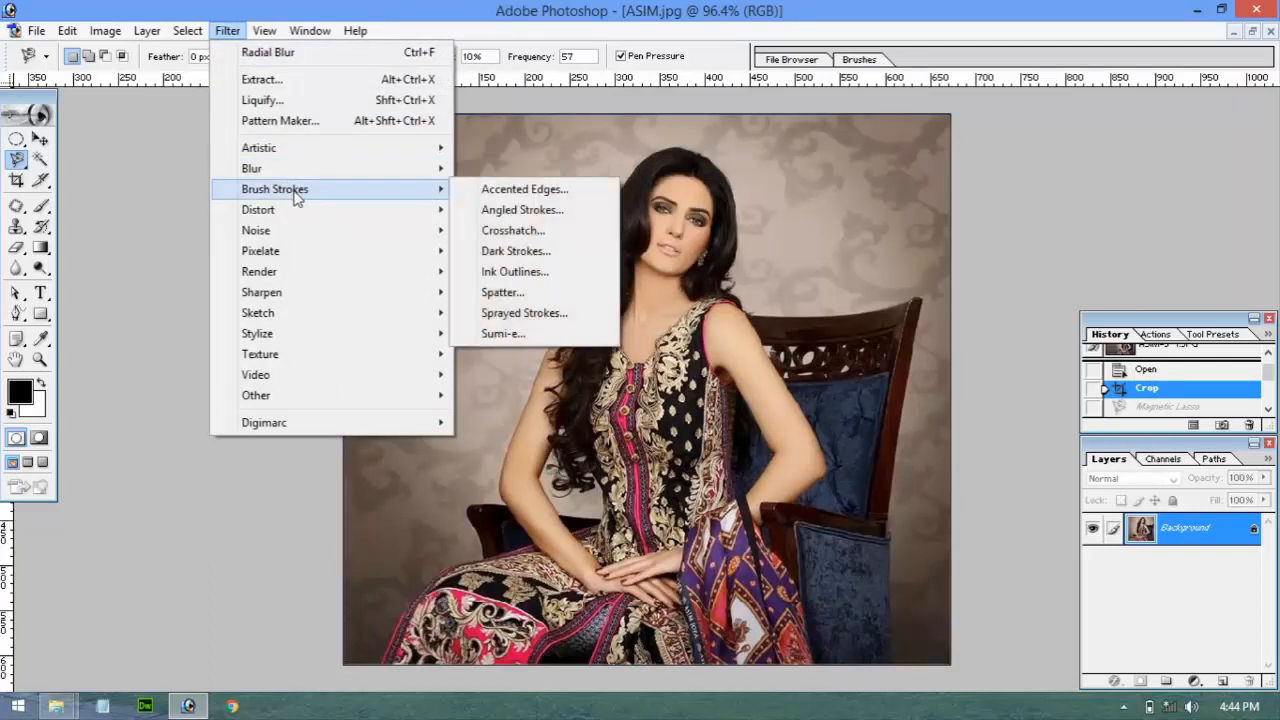
click(556, 251)
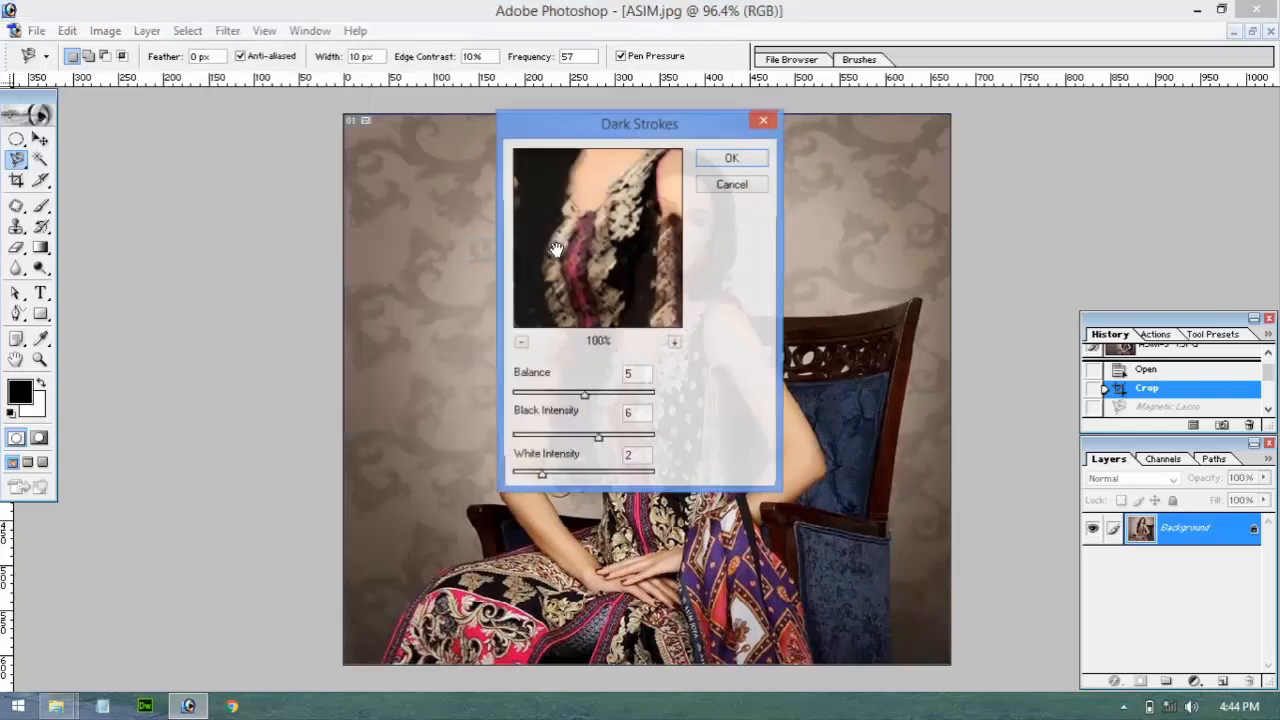
click(732, 160)
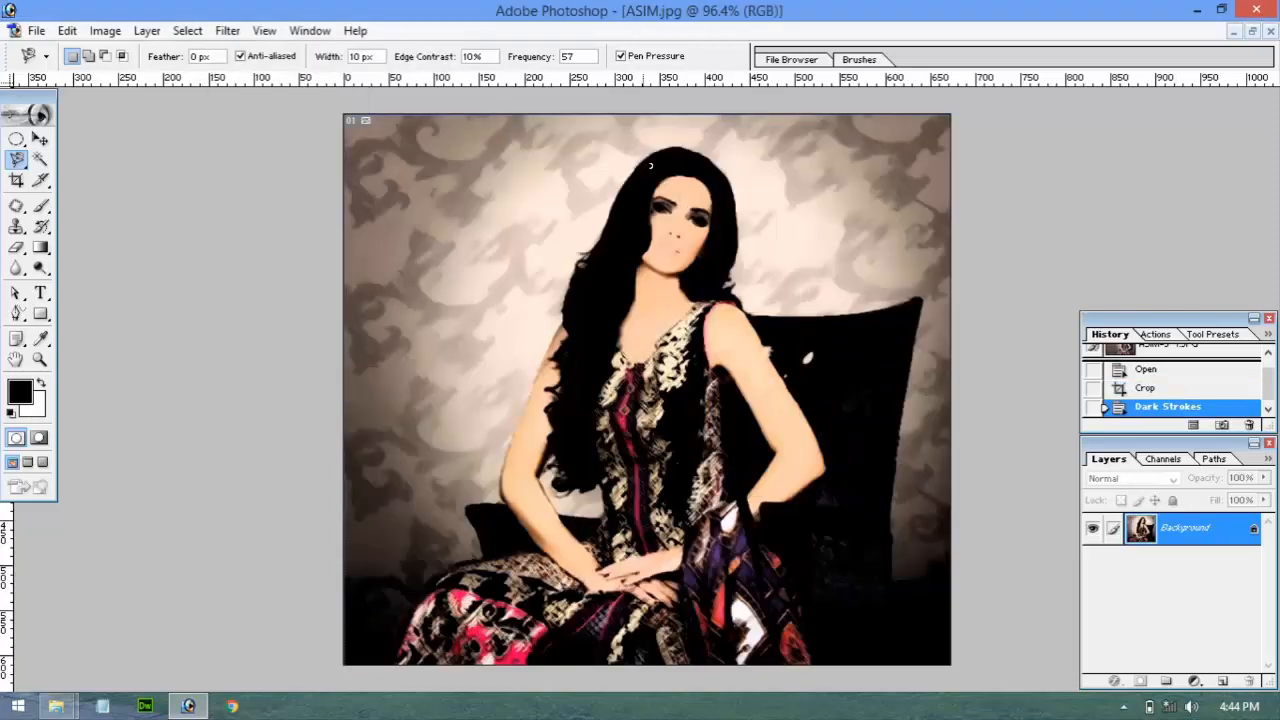
key(ctrl+z)
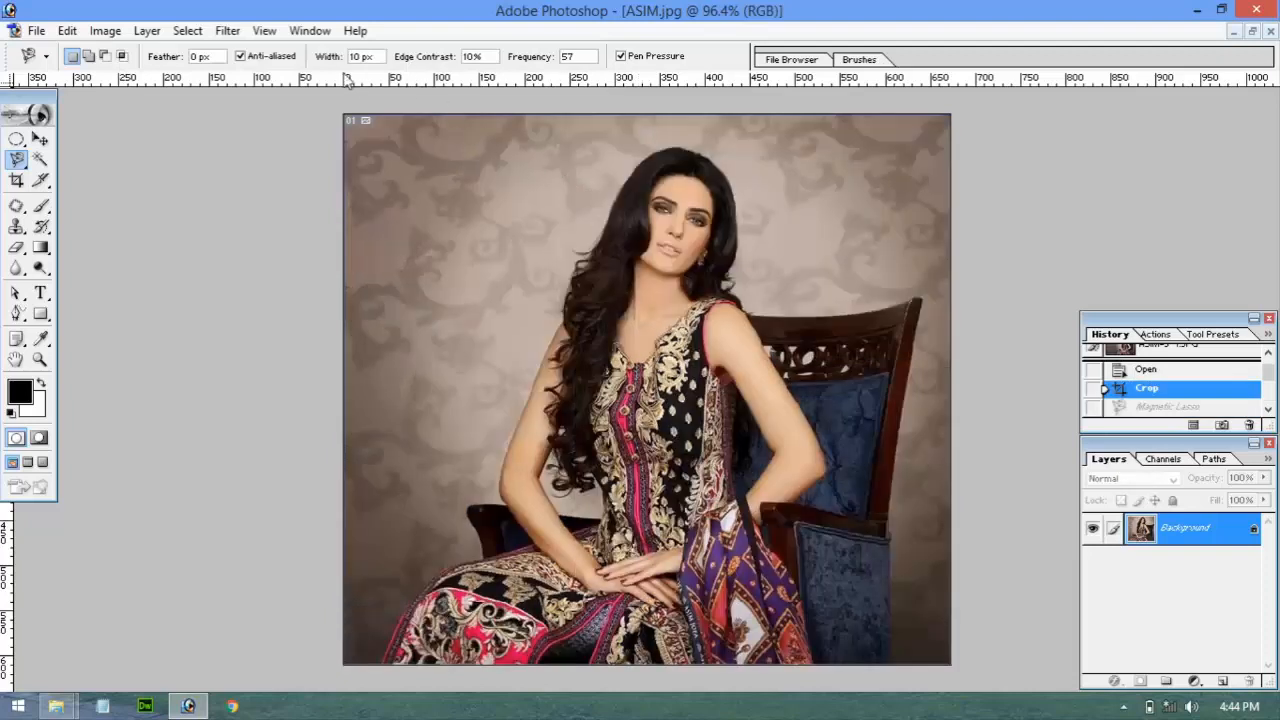
Try the Glass distortion filter on the whole photo with its preset settings, and undo it
click(227, 30)
mouse_move(300, 211)
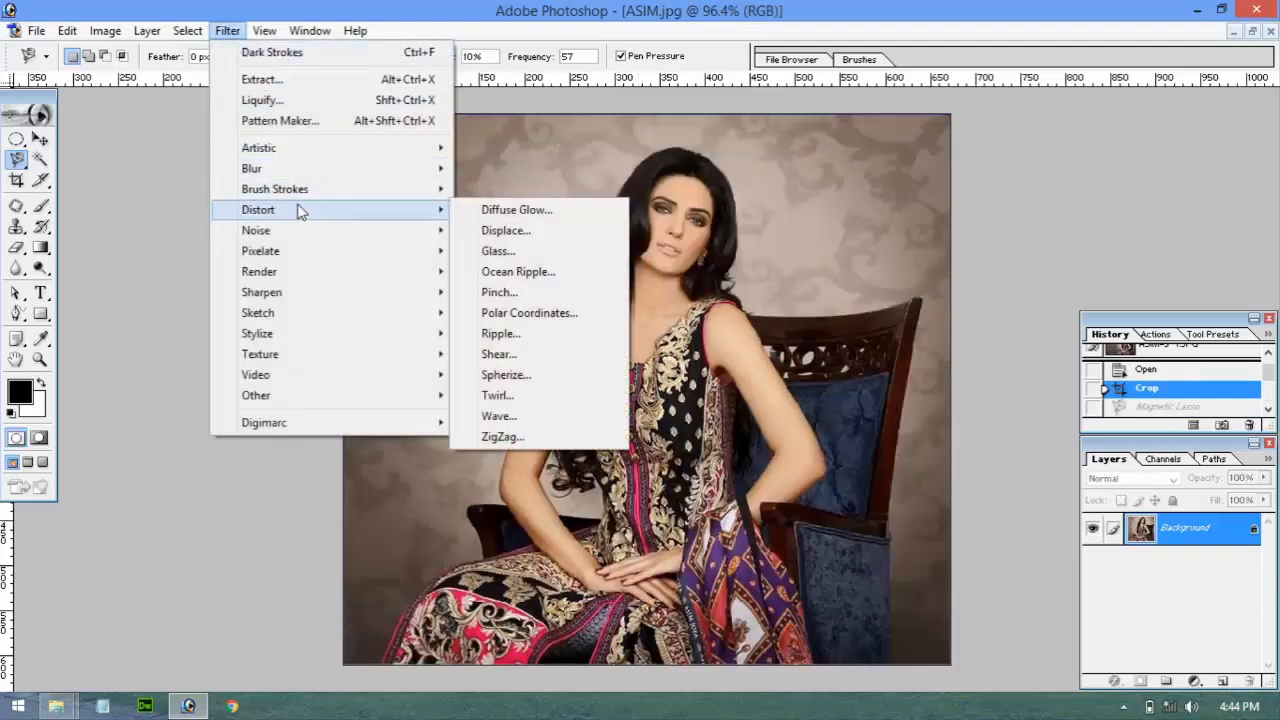
click(500, 250)
click(731, 141)
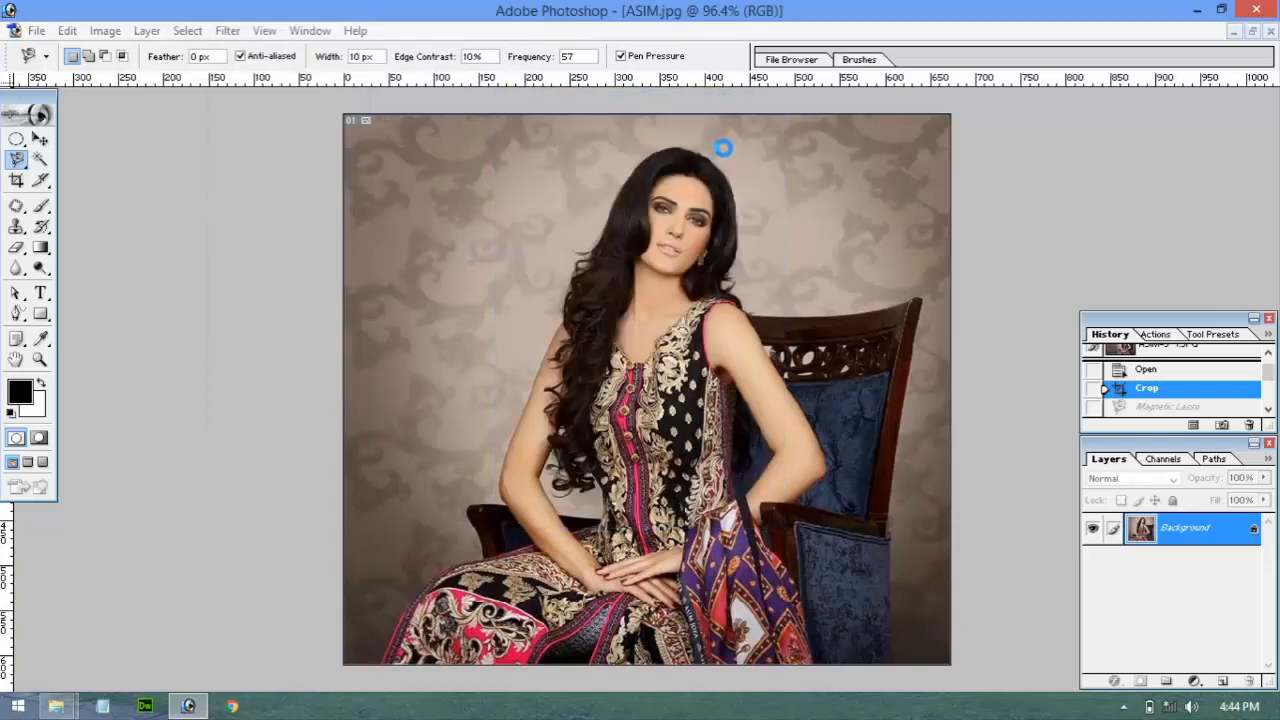
key(ctrl+z)
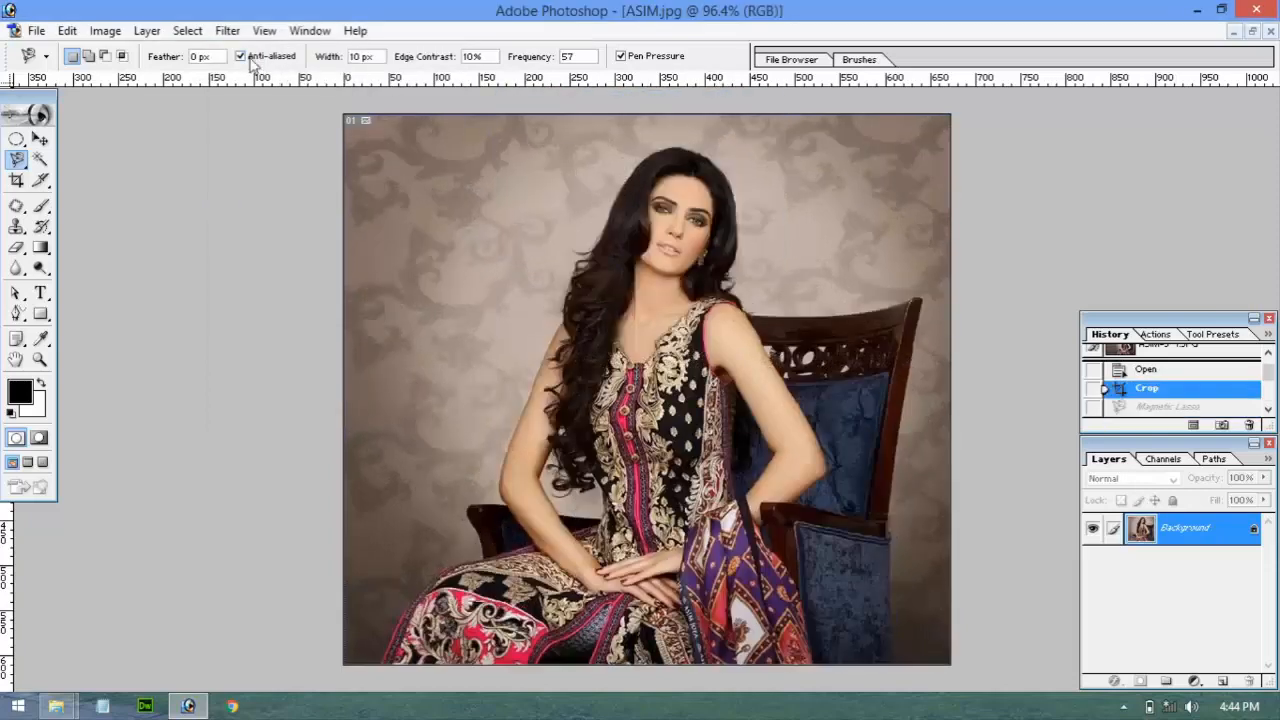
Try the Wave filter with 5 Sine generators, wavelength 10 to 120 and amplitude 5 to 35, and undo it
click(227, 31)
mouse_move(303, 219)
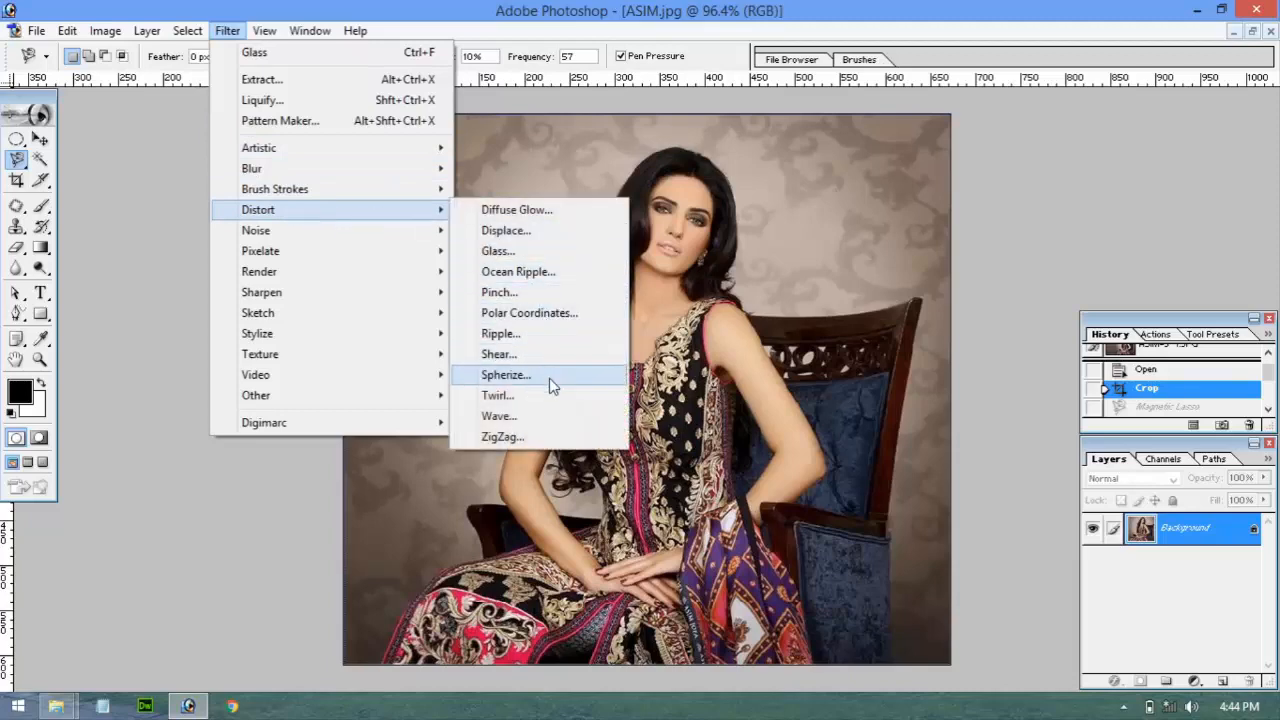
click(550, 420)
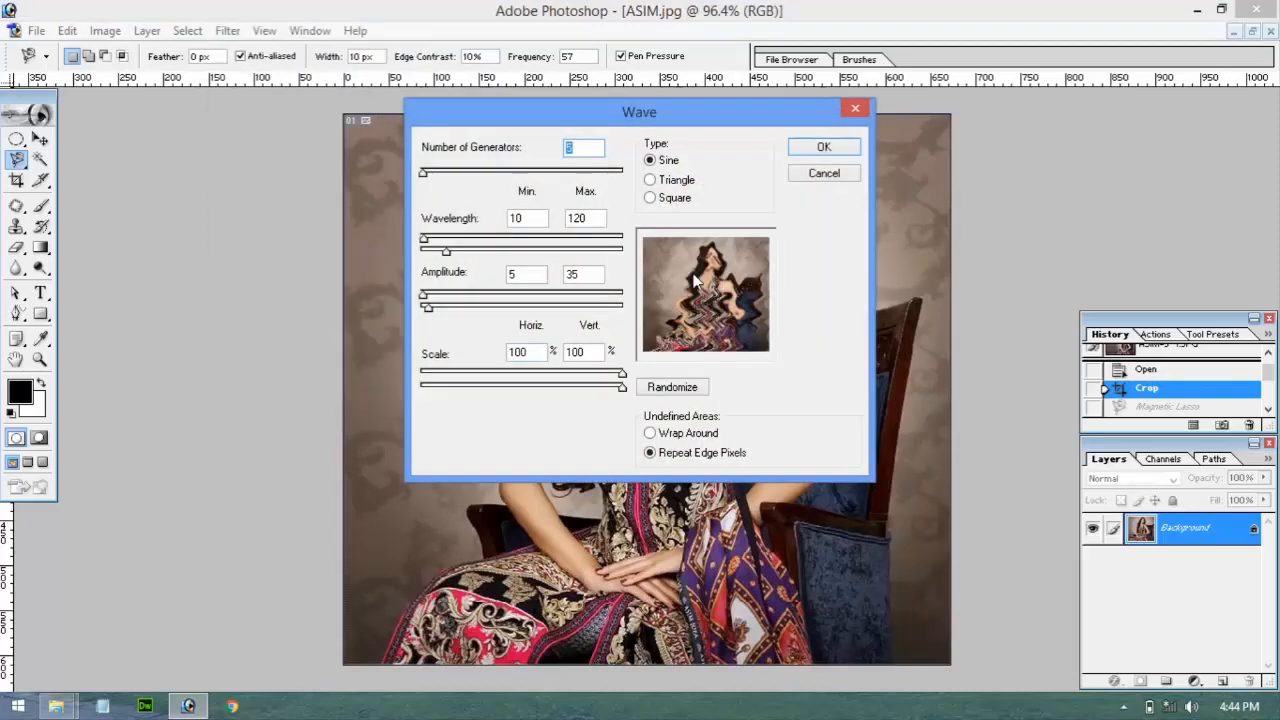
click(823, 150)
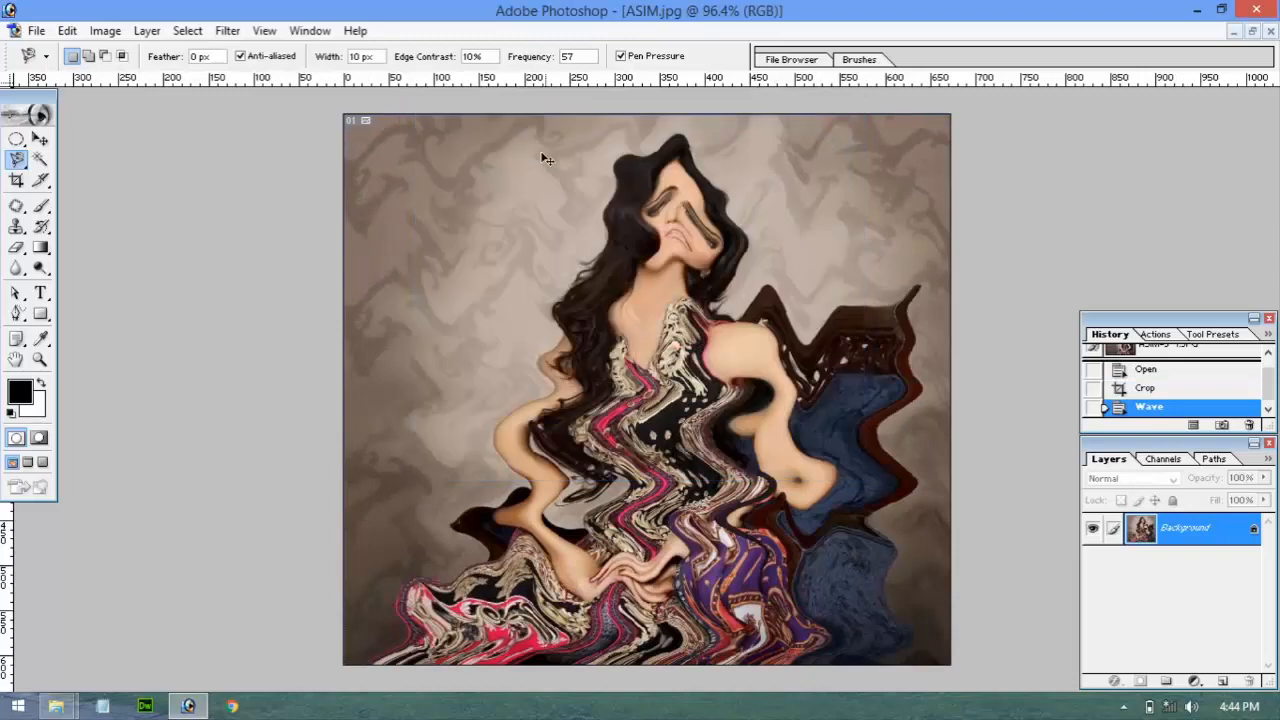
key(ctrl+z)
Preview the ZigZag distortion filter with amount 10%, 5 ridges and Pond ripples style, and cancel it
click(234, 36)
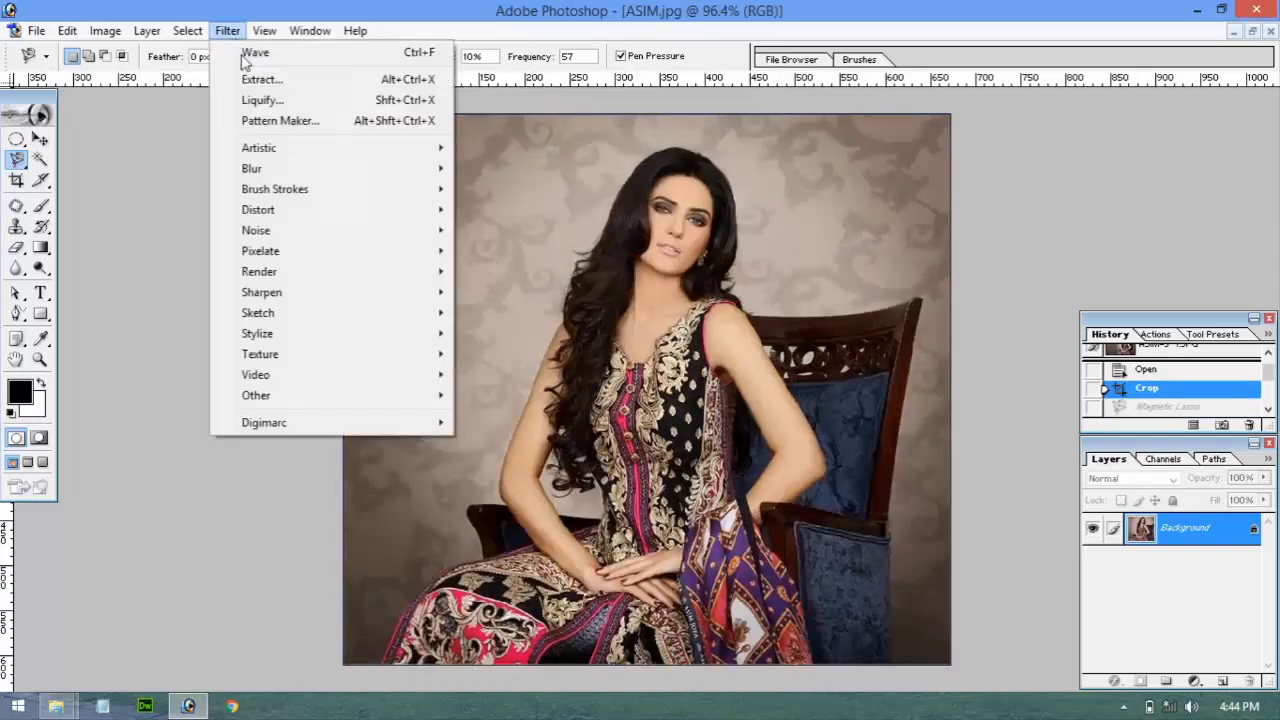
mouse_move(295, 240)
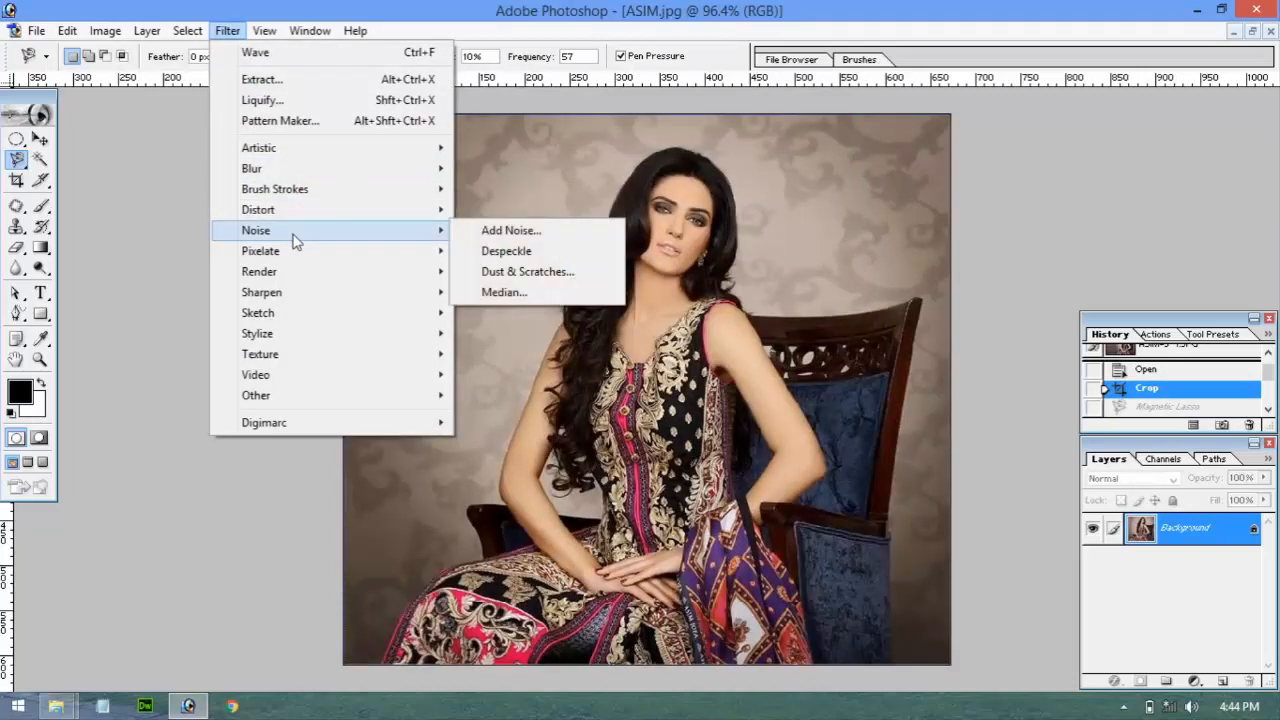
mouse_move(314, 211)
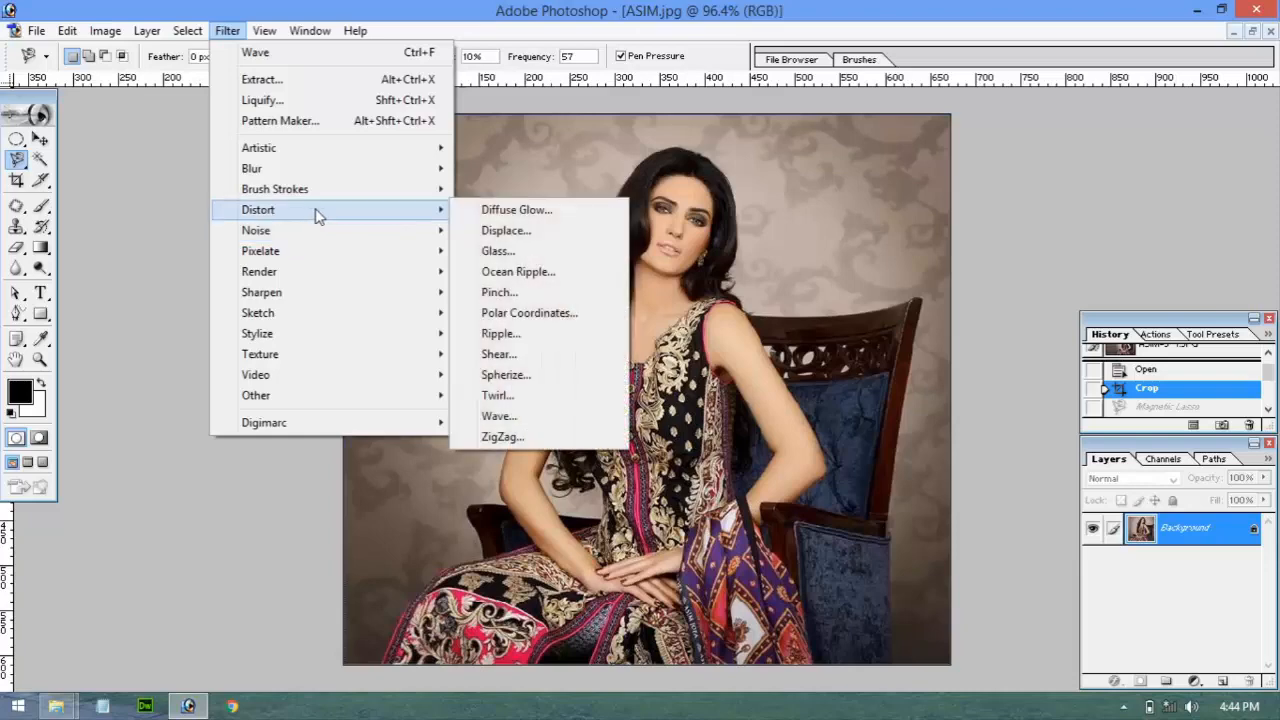
click(595, 437)
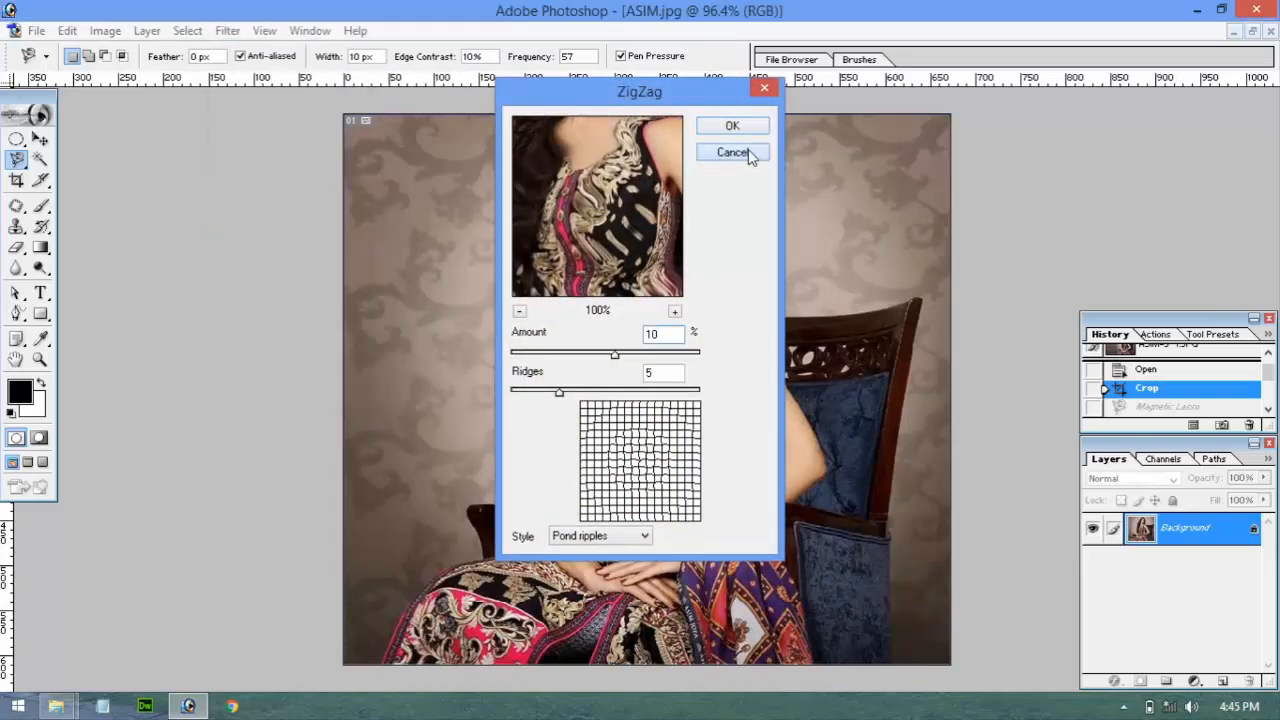
click(733, 152)
Try the Diffuse Glow filter on the whole photo with its preset settings, and undo it
click(218, 33)
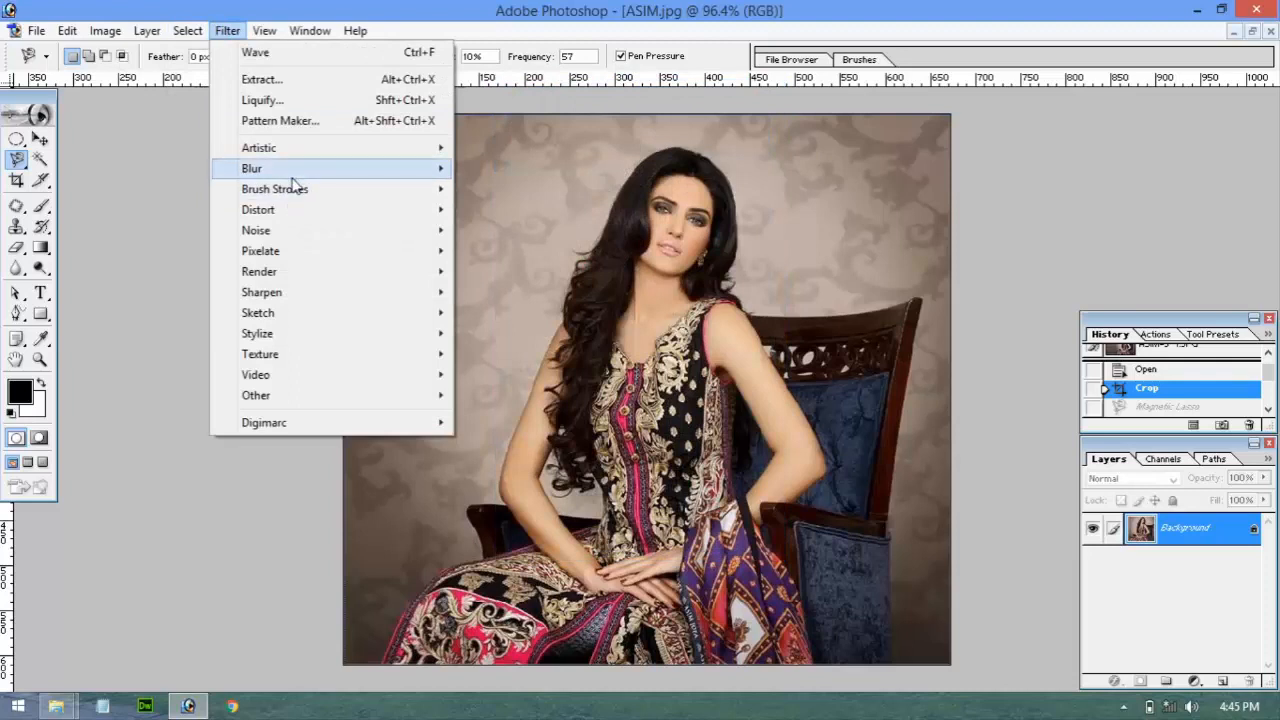
mouse_move(300, 210)
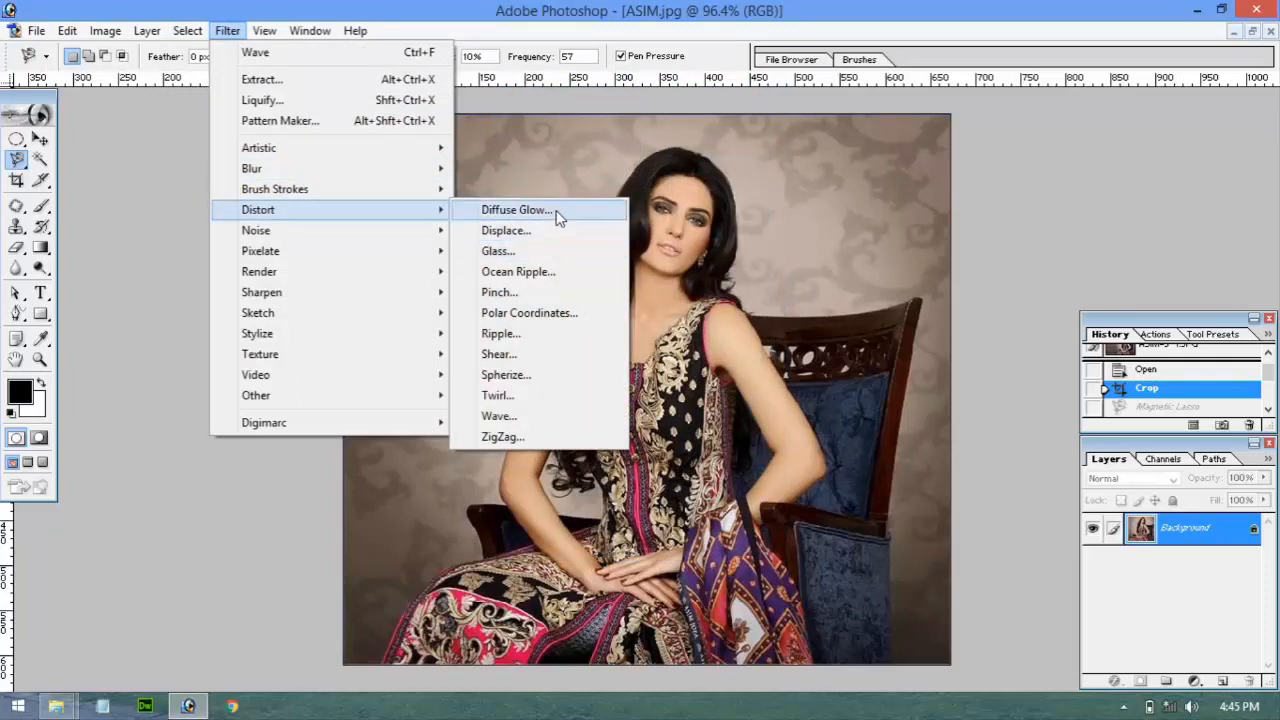
click(516, 210)
click(733, 160)
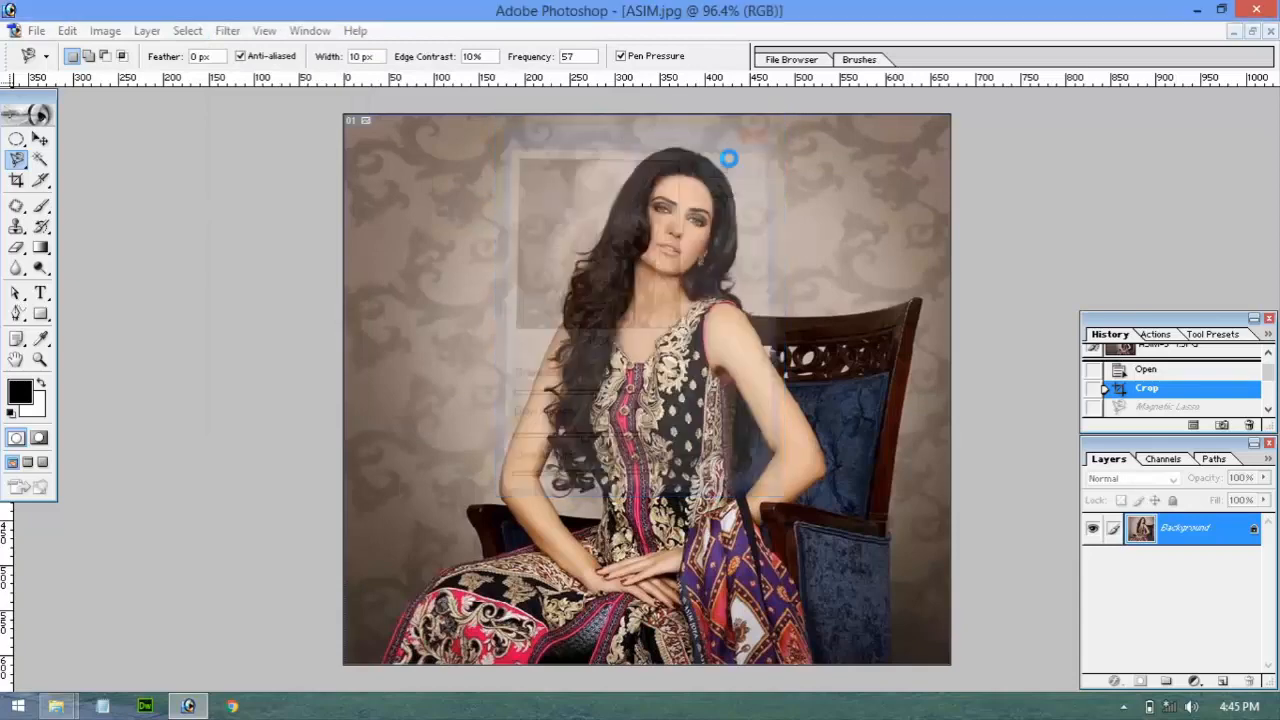
key(ctrl+alt+z)
key(ctrl+alt+z)
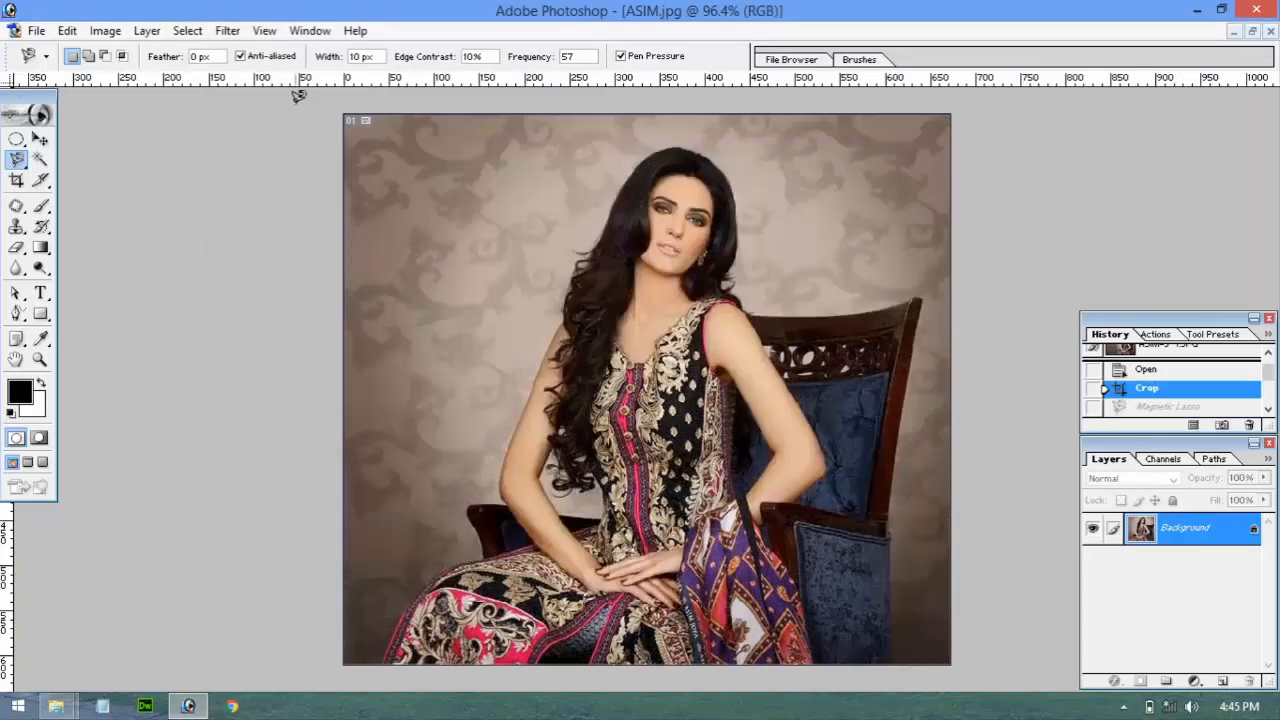
Add noise to the whole photo with an amount of 59.19% and Uniform distribution
click(227, 30)
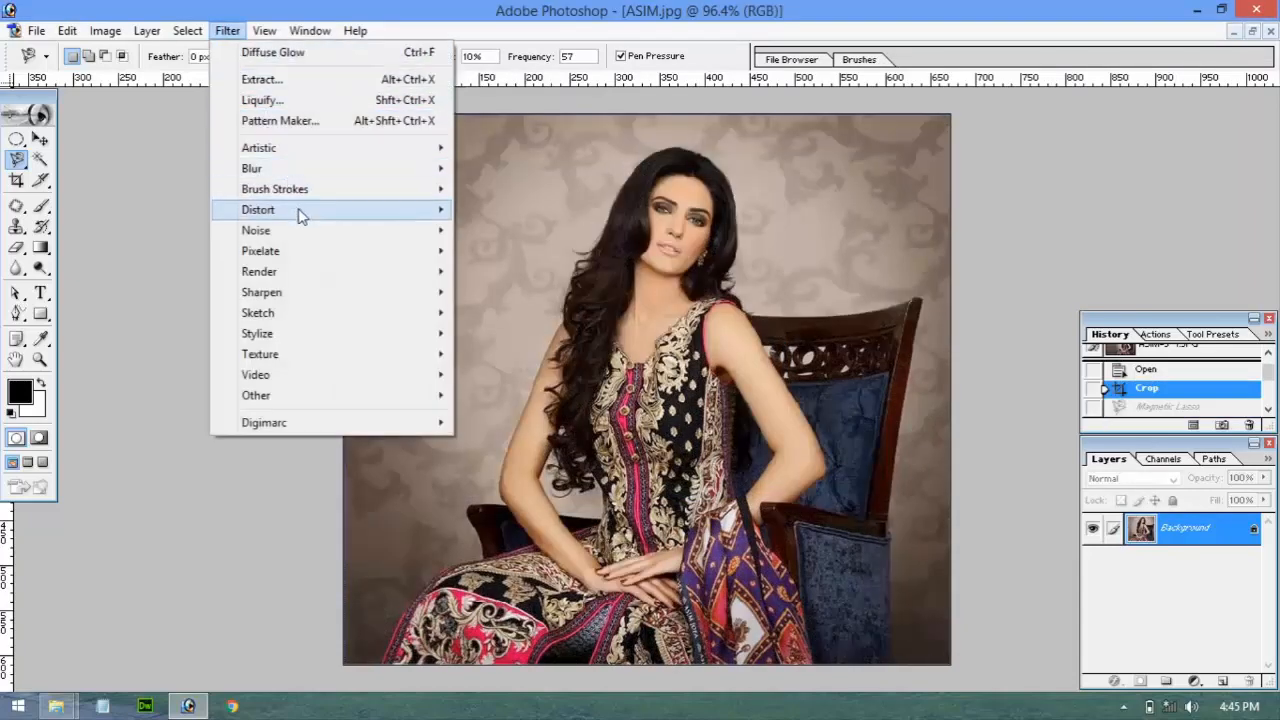
mouse_move(299, 229)
click(509, 231)
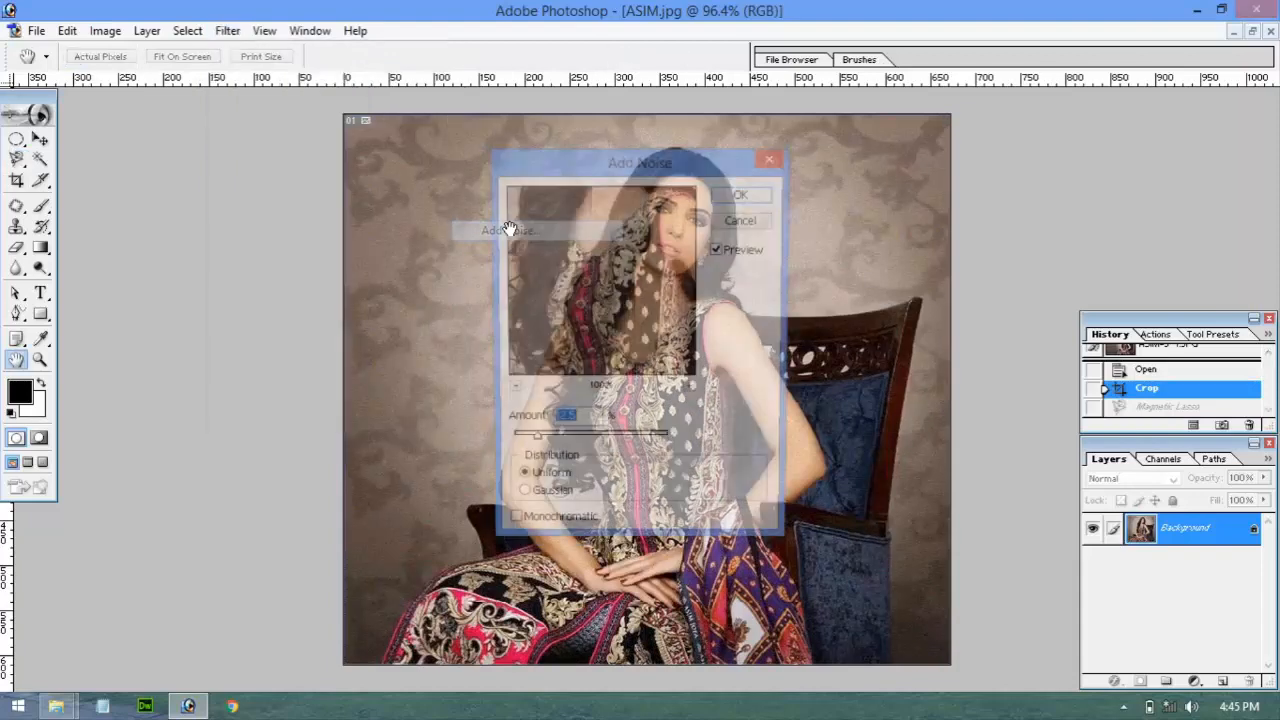
drag(569, 444, 585, 442)
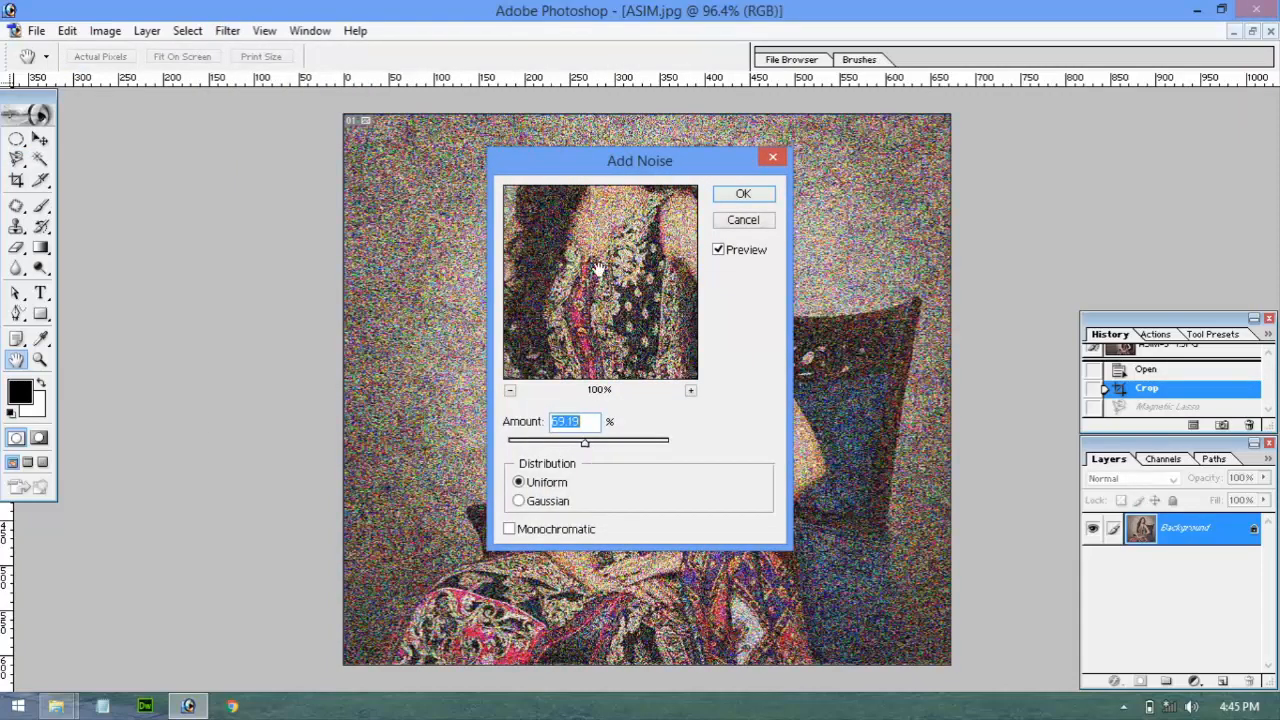
drag(610, 175, 480, 166)
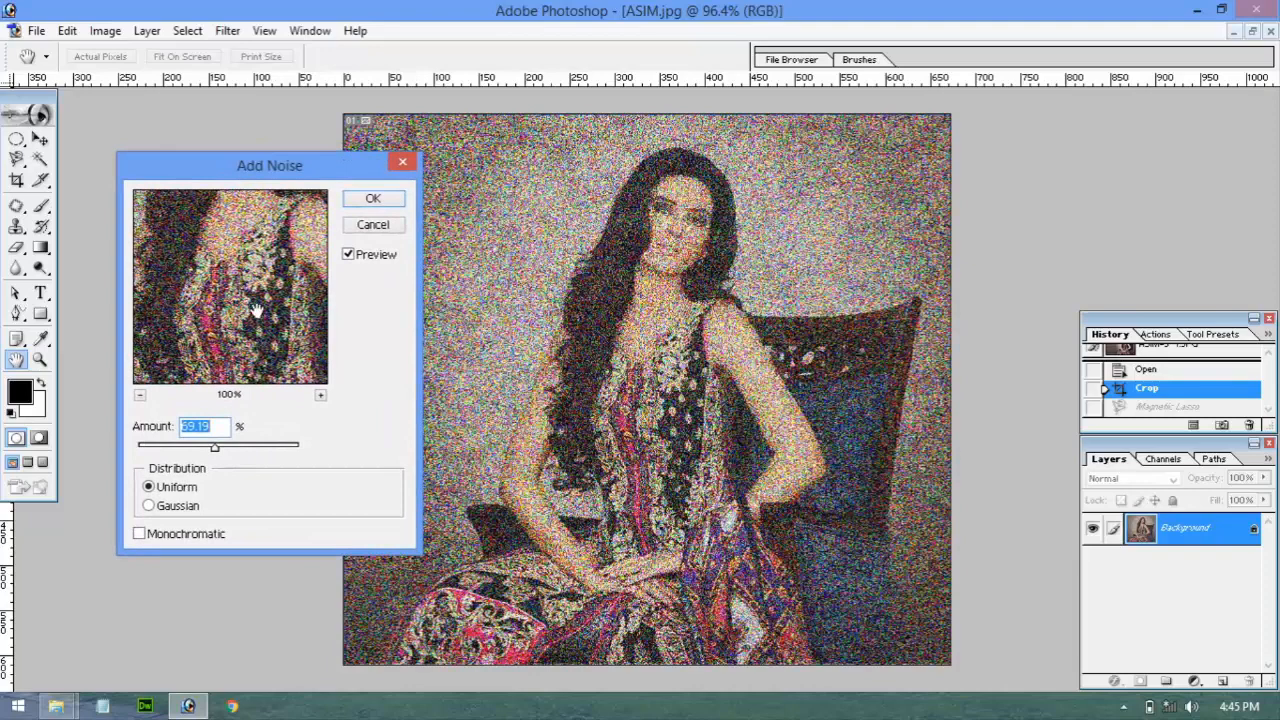
click(386, 204)
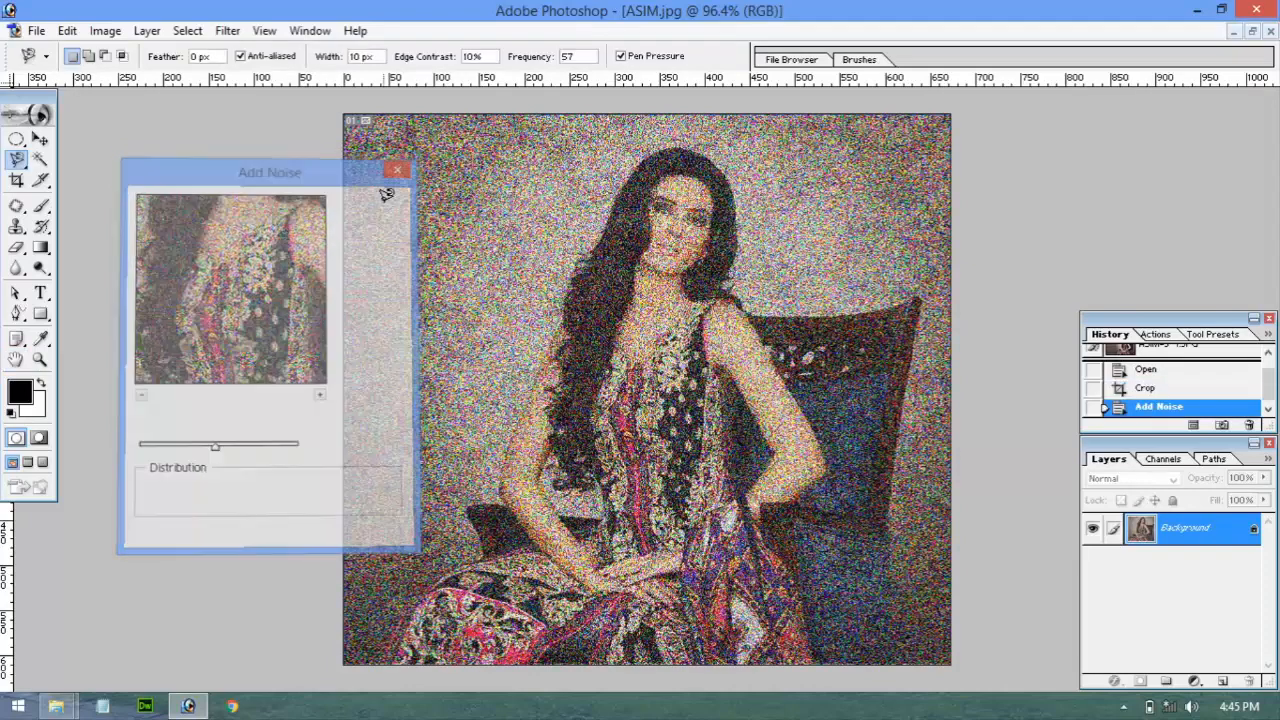
Undo the added noise and apply the basic Sharpen filter to the whole photo
key(ctrl+z)
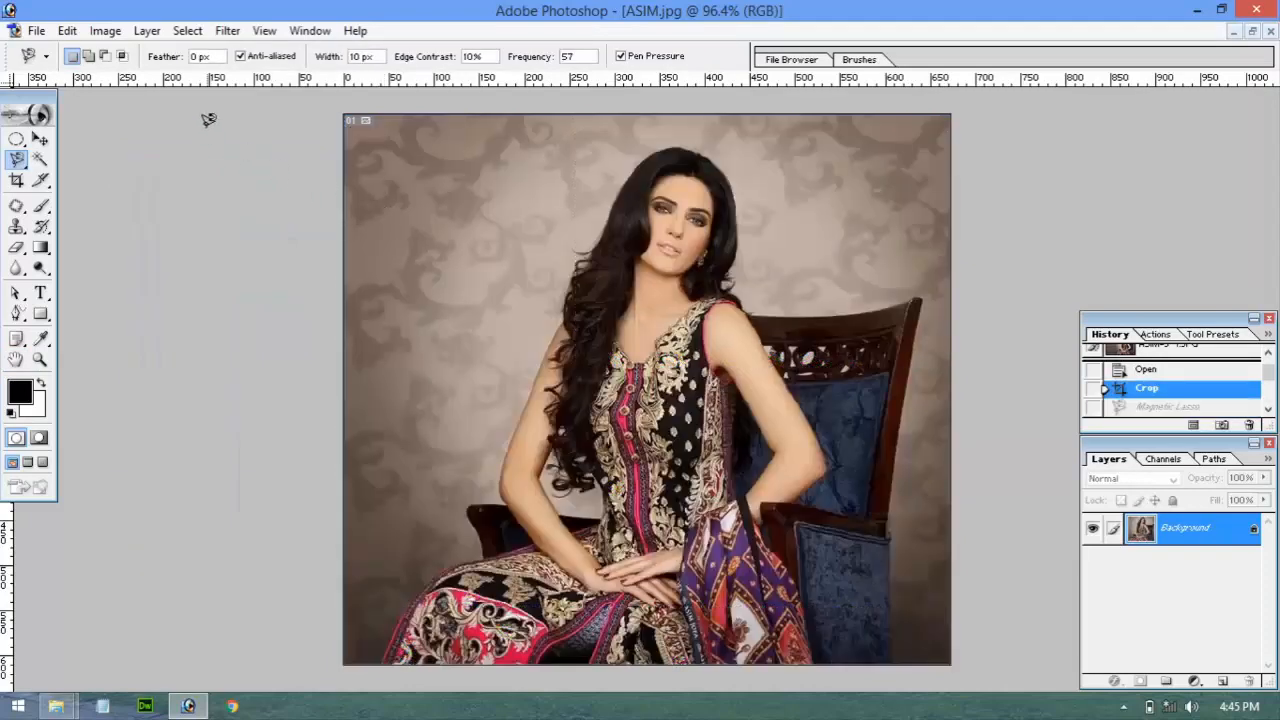
click(227, 30)
mouse_move(305, 278)
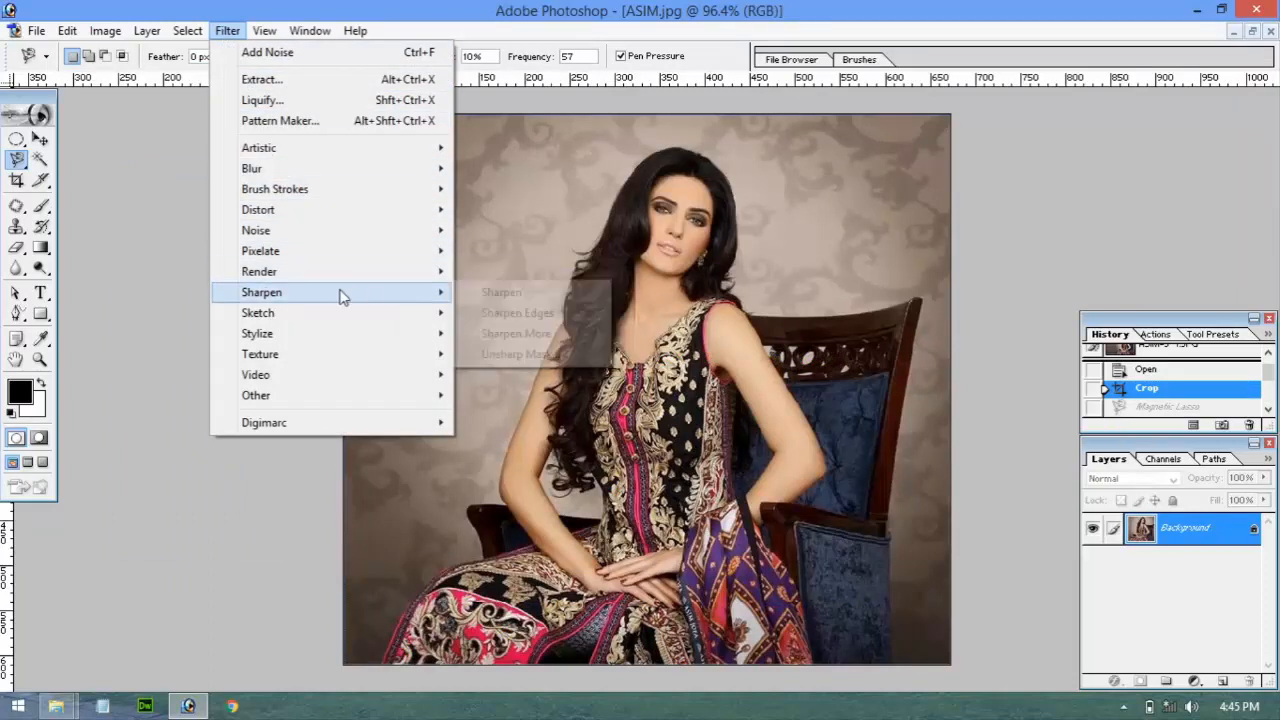
mouse_move(437, 294)
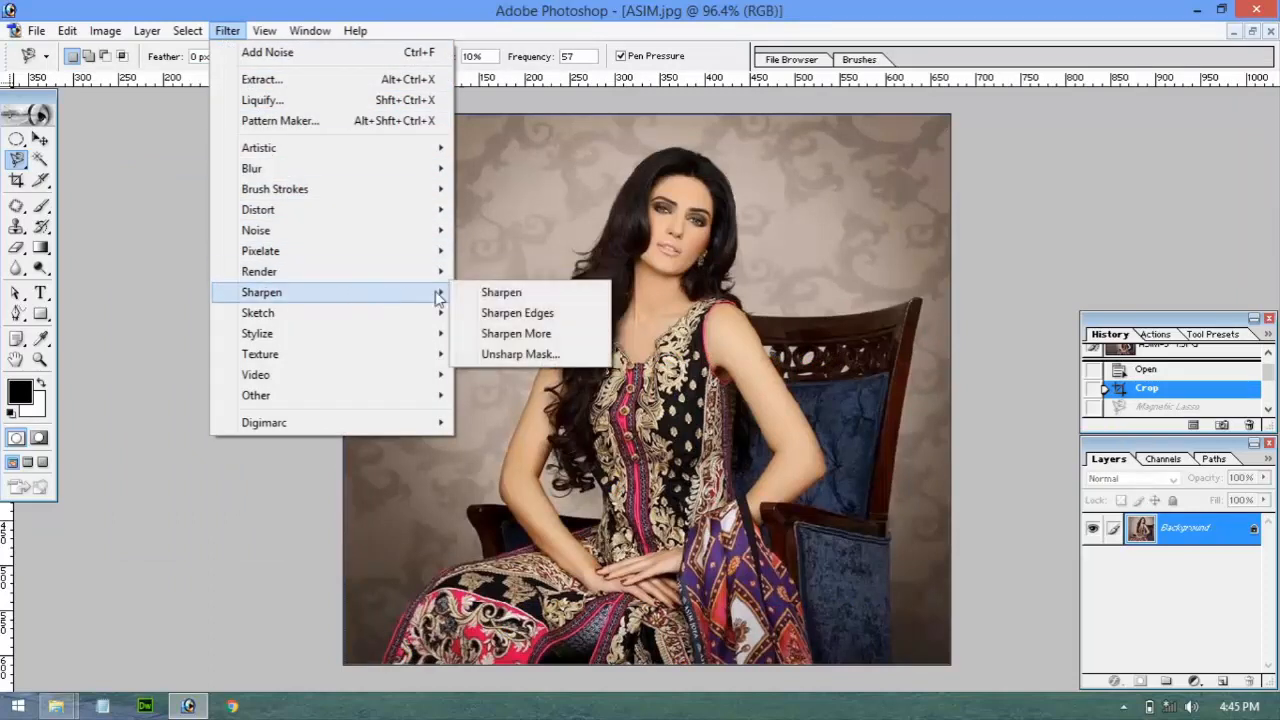
click(530, 293)
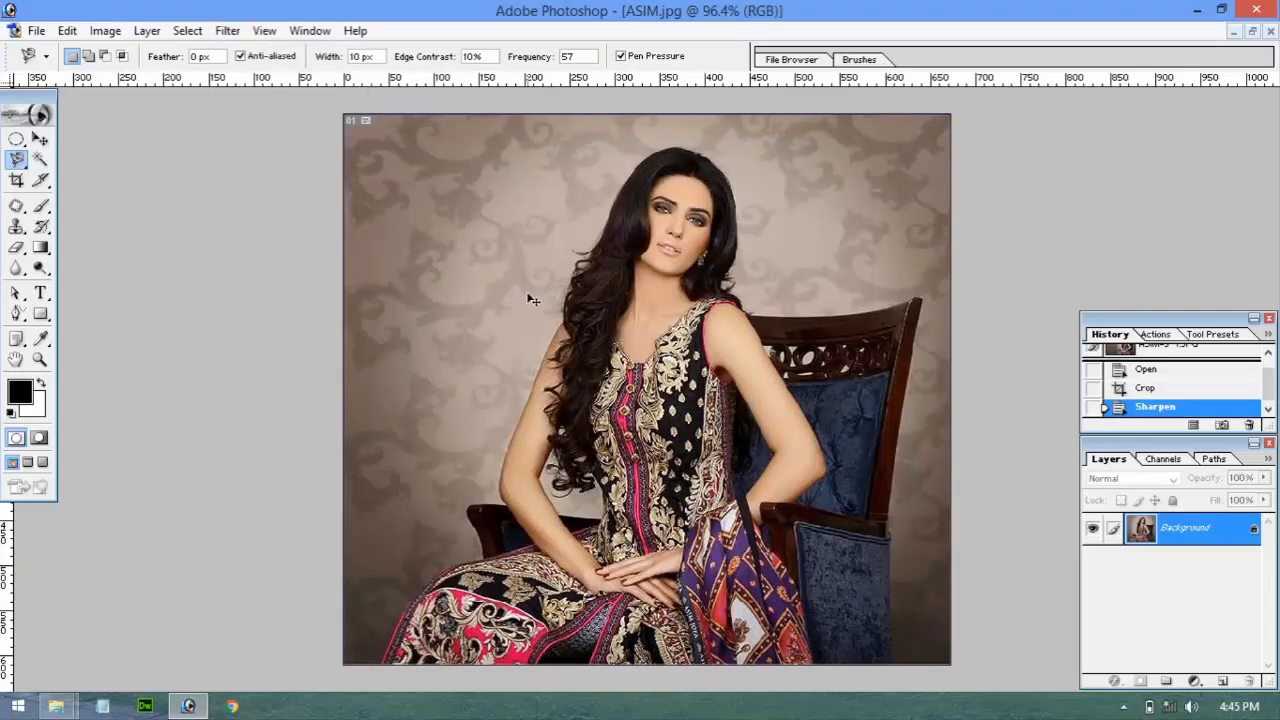
Compare the portrait close up with and without sharpening by repeatedly undoing and redoing the filter, ending with it applied
key(ctrl+z)
drag(545, 190, 820, 495)
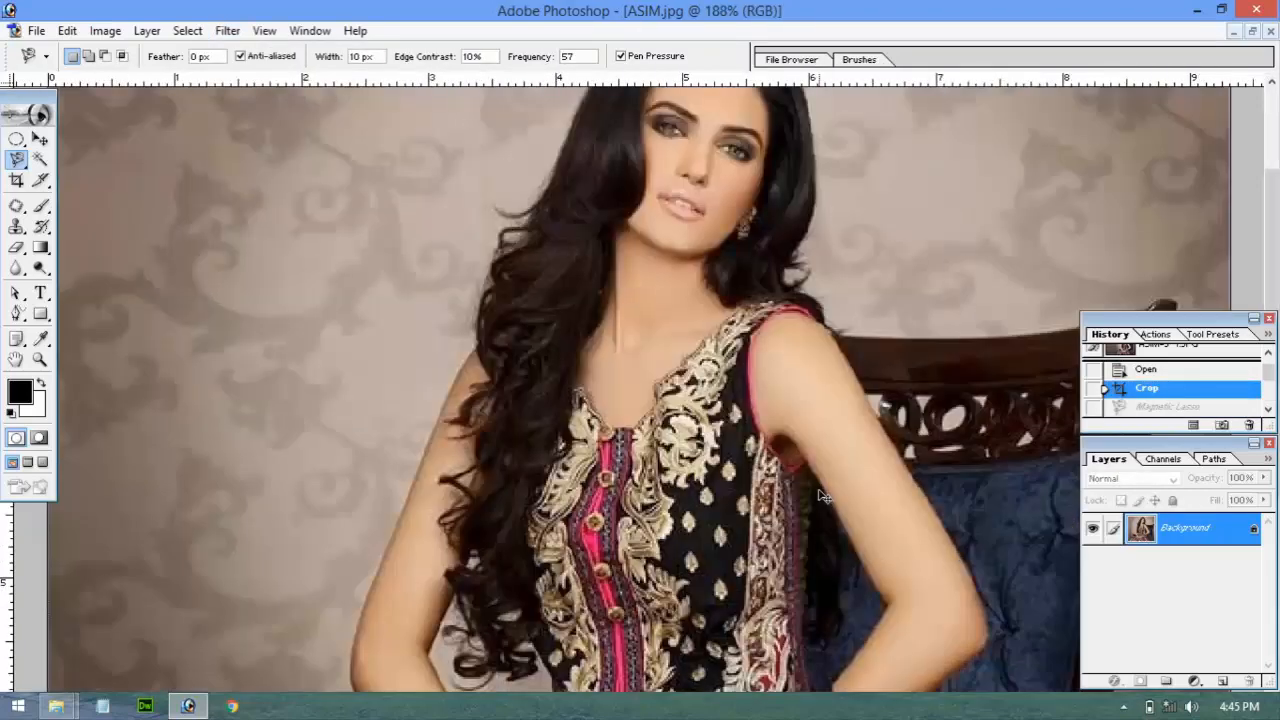
key(ctrl+z)
key(ctrl+z)
key(ctrl+z)
key(ctrl+0)
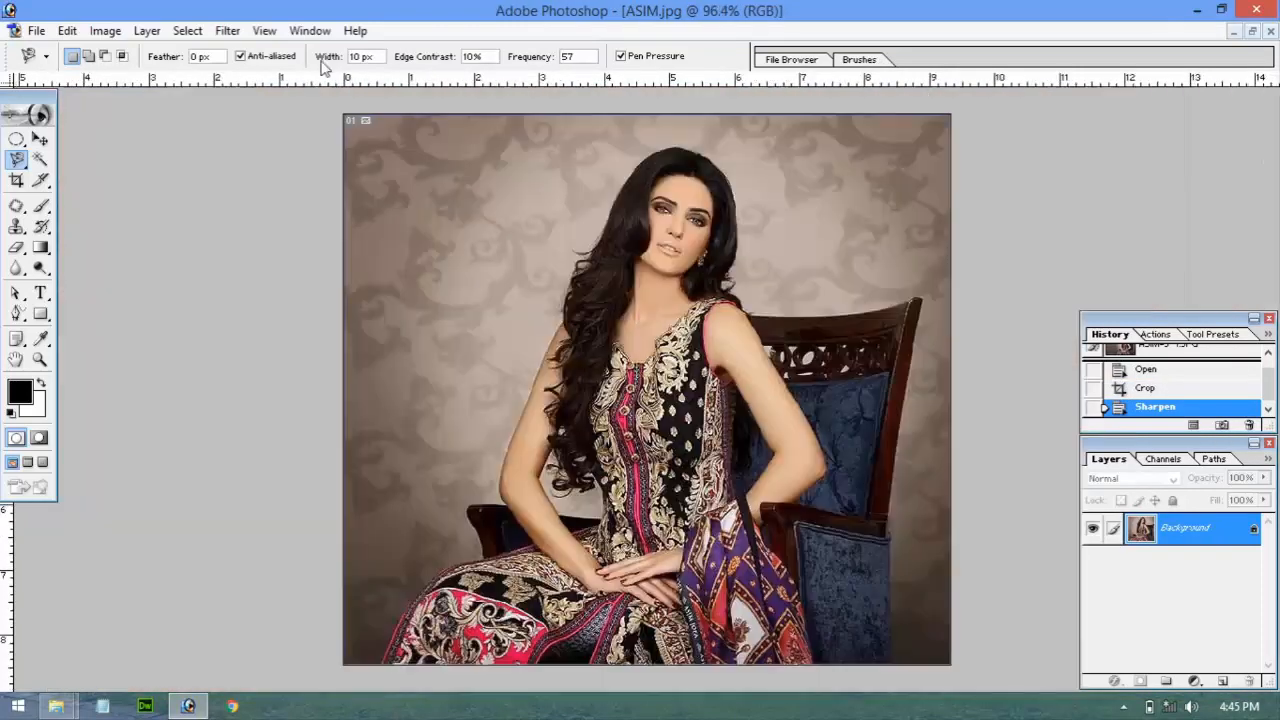
click(225, 33)
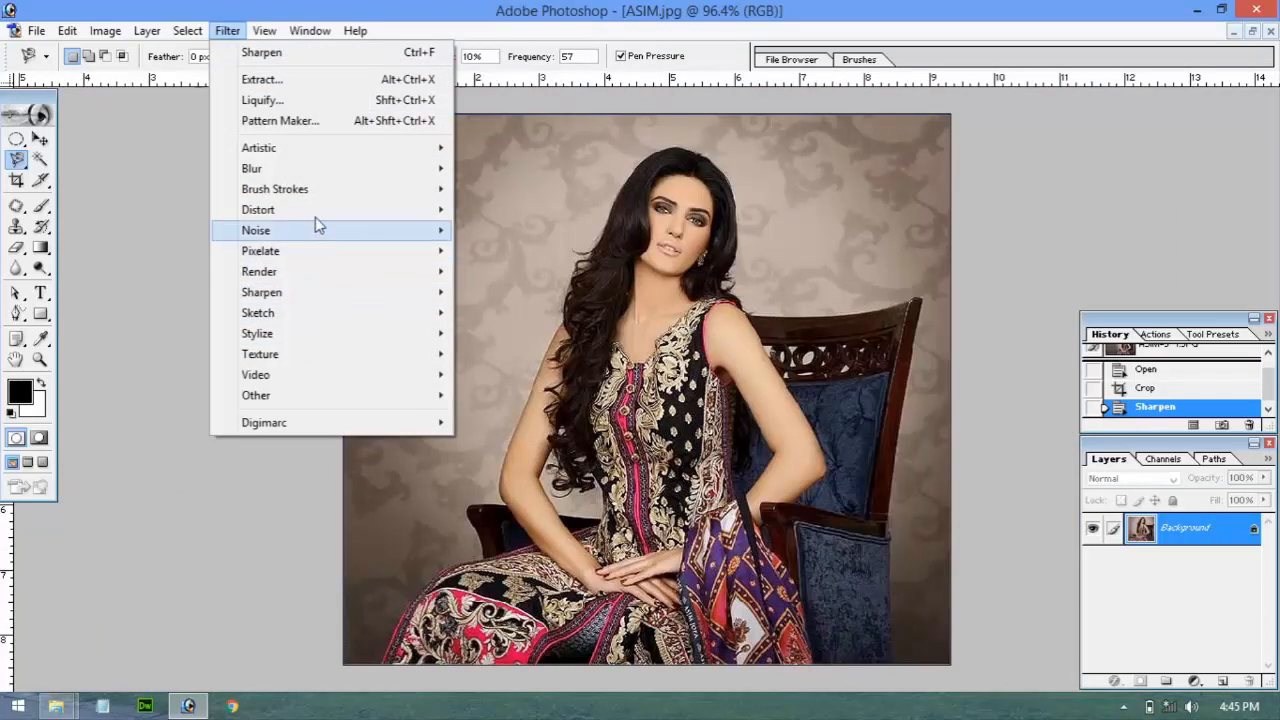
mouse_move(317, 195)
click(172, 232)
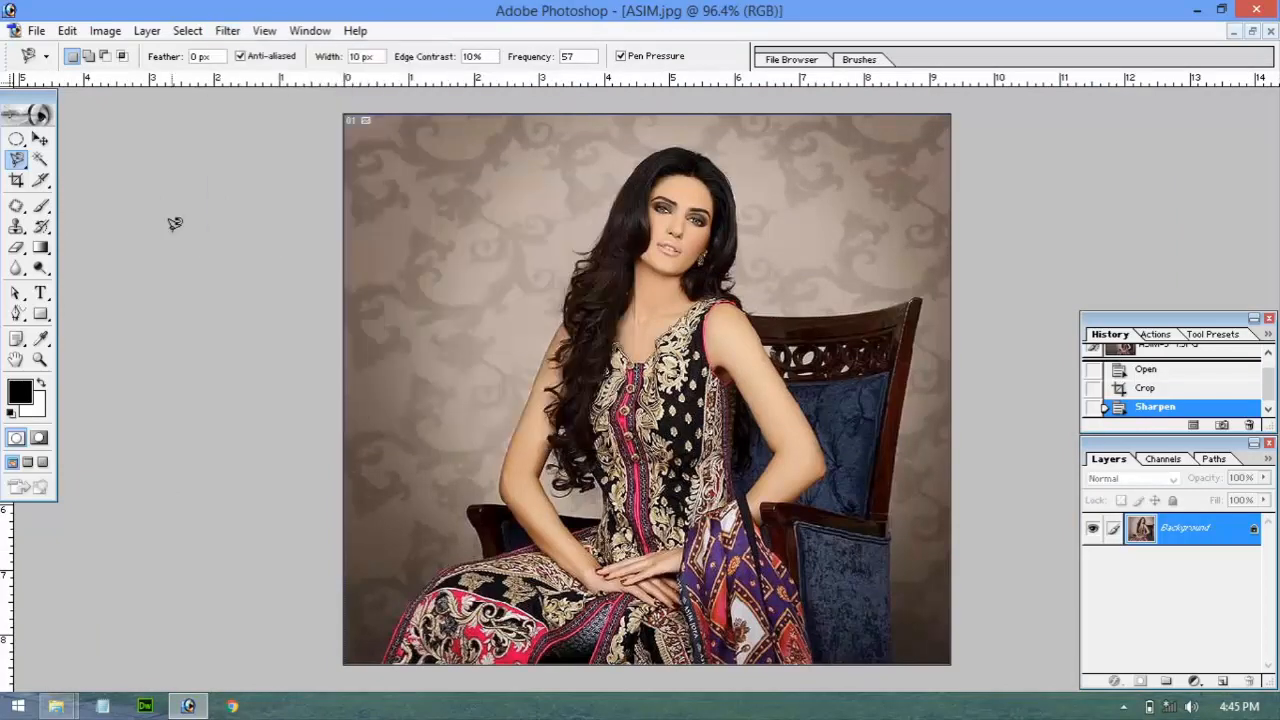